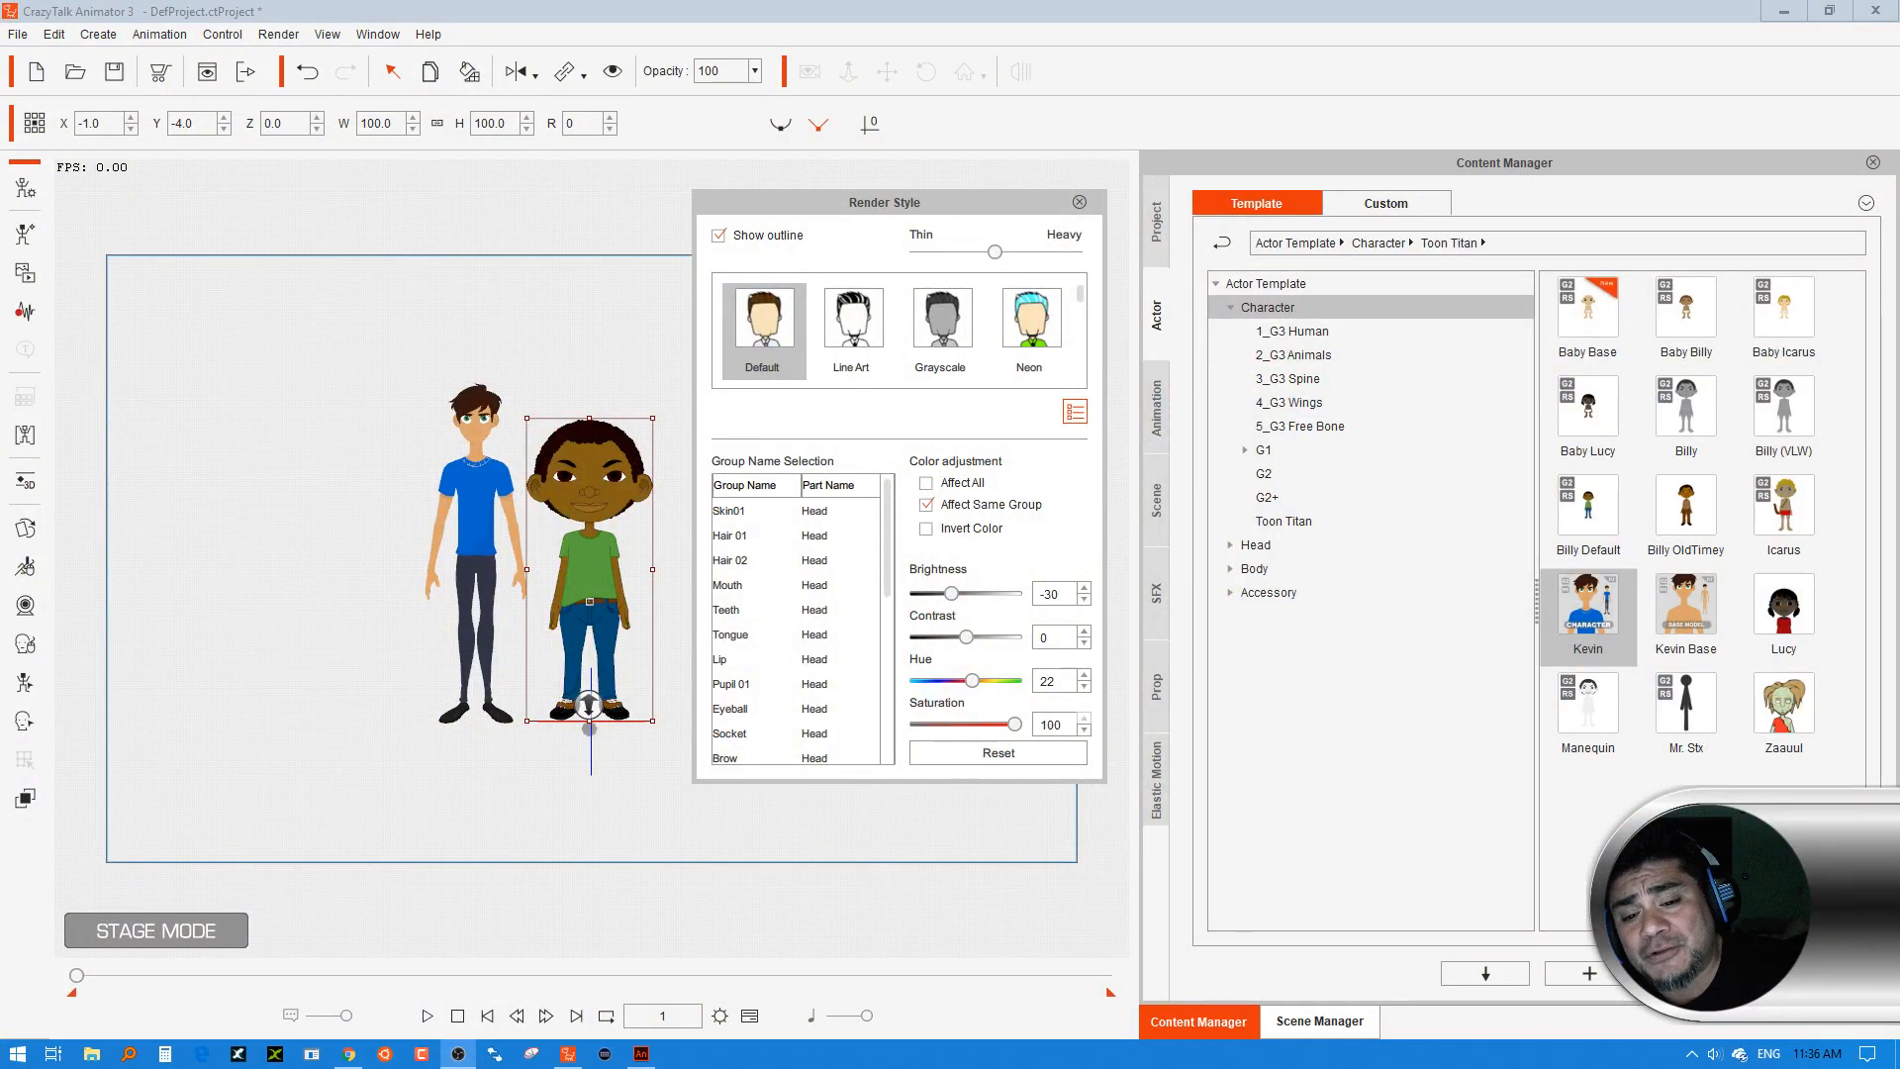
Set the brightness of the short character's Upper 01 shirt group to 51 in Render Style and close the settings
mouse_move(926, 201)
left_mouse_down()
mouse_move(968, 196)
mouse_move(942, 198)
left_mouse_up()
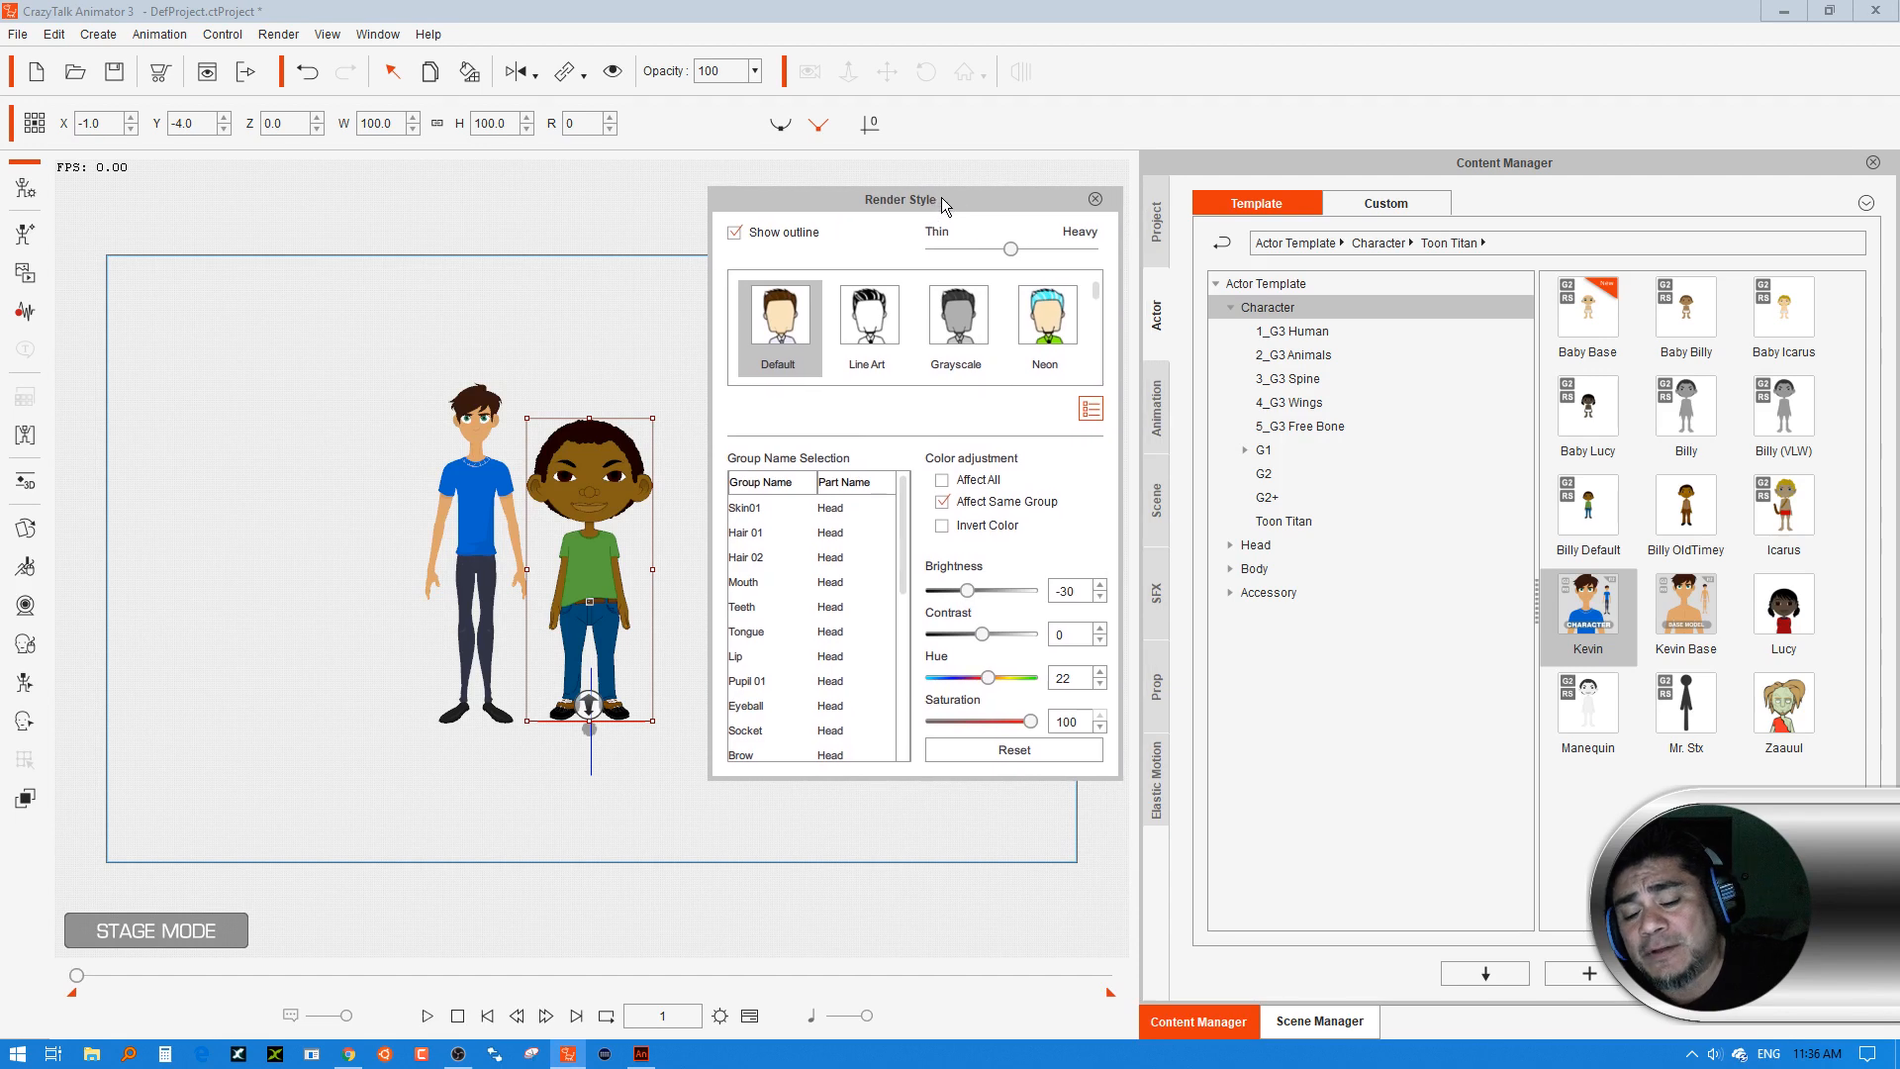
left_click(1095, 199)
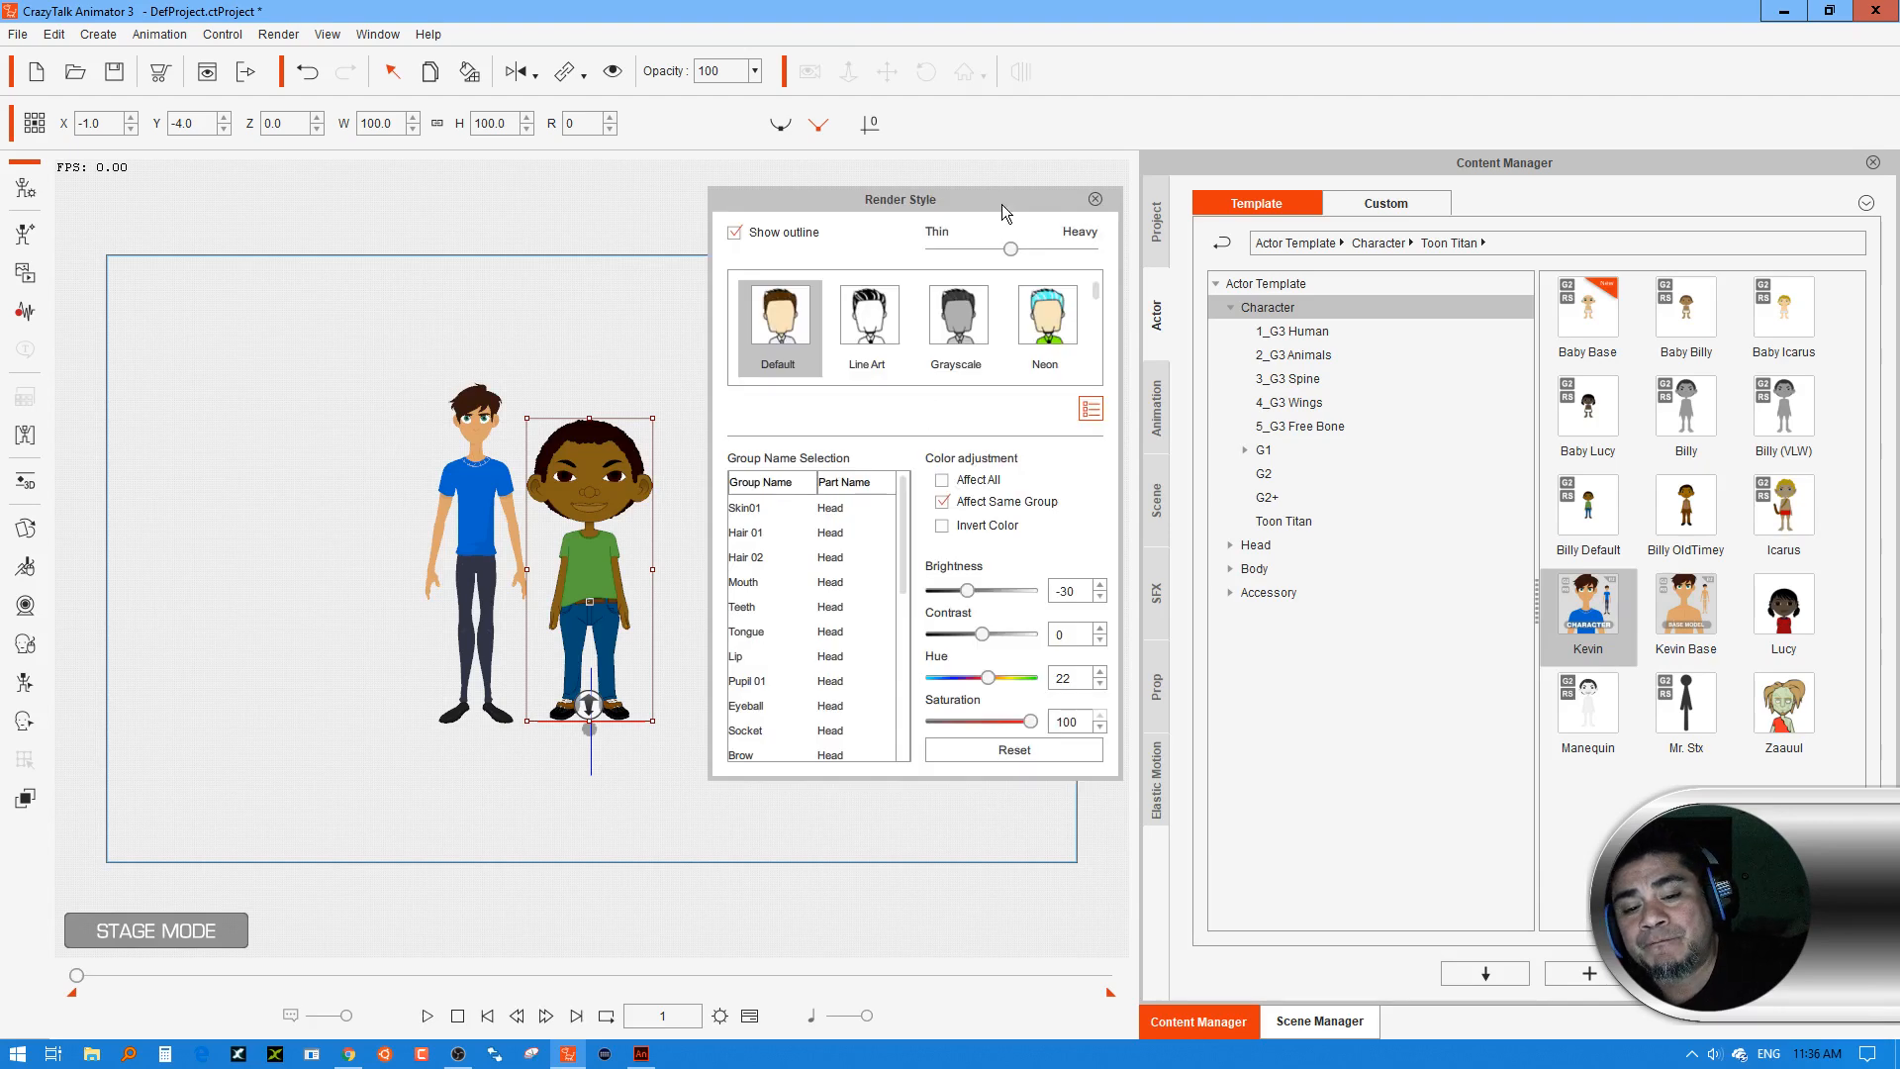
left_click_drag(1003, 199, 1042, 208)
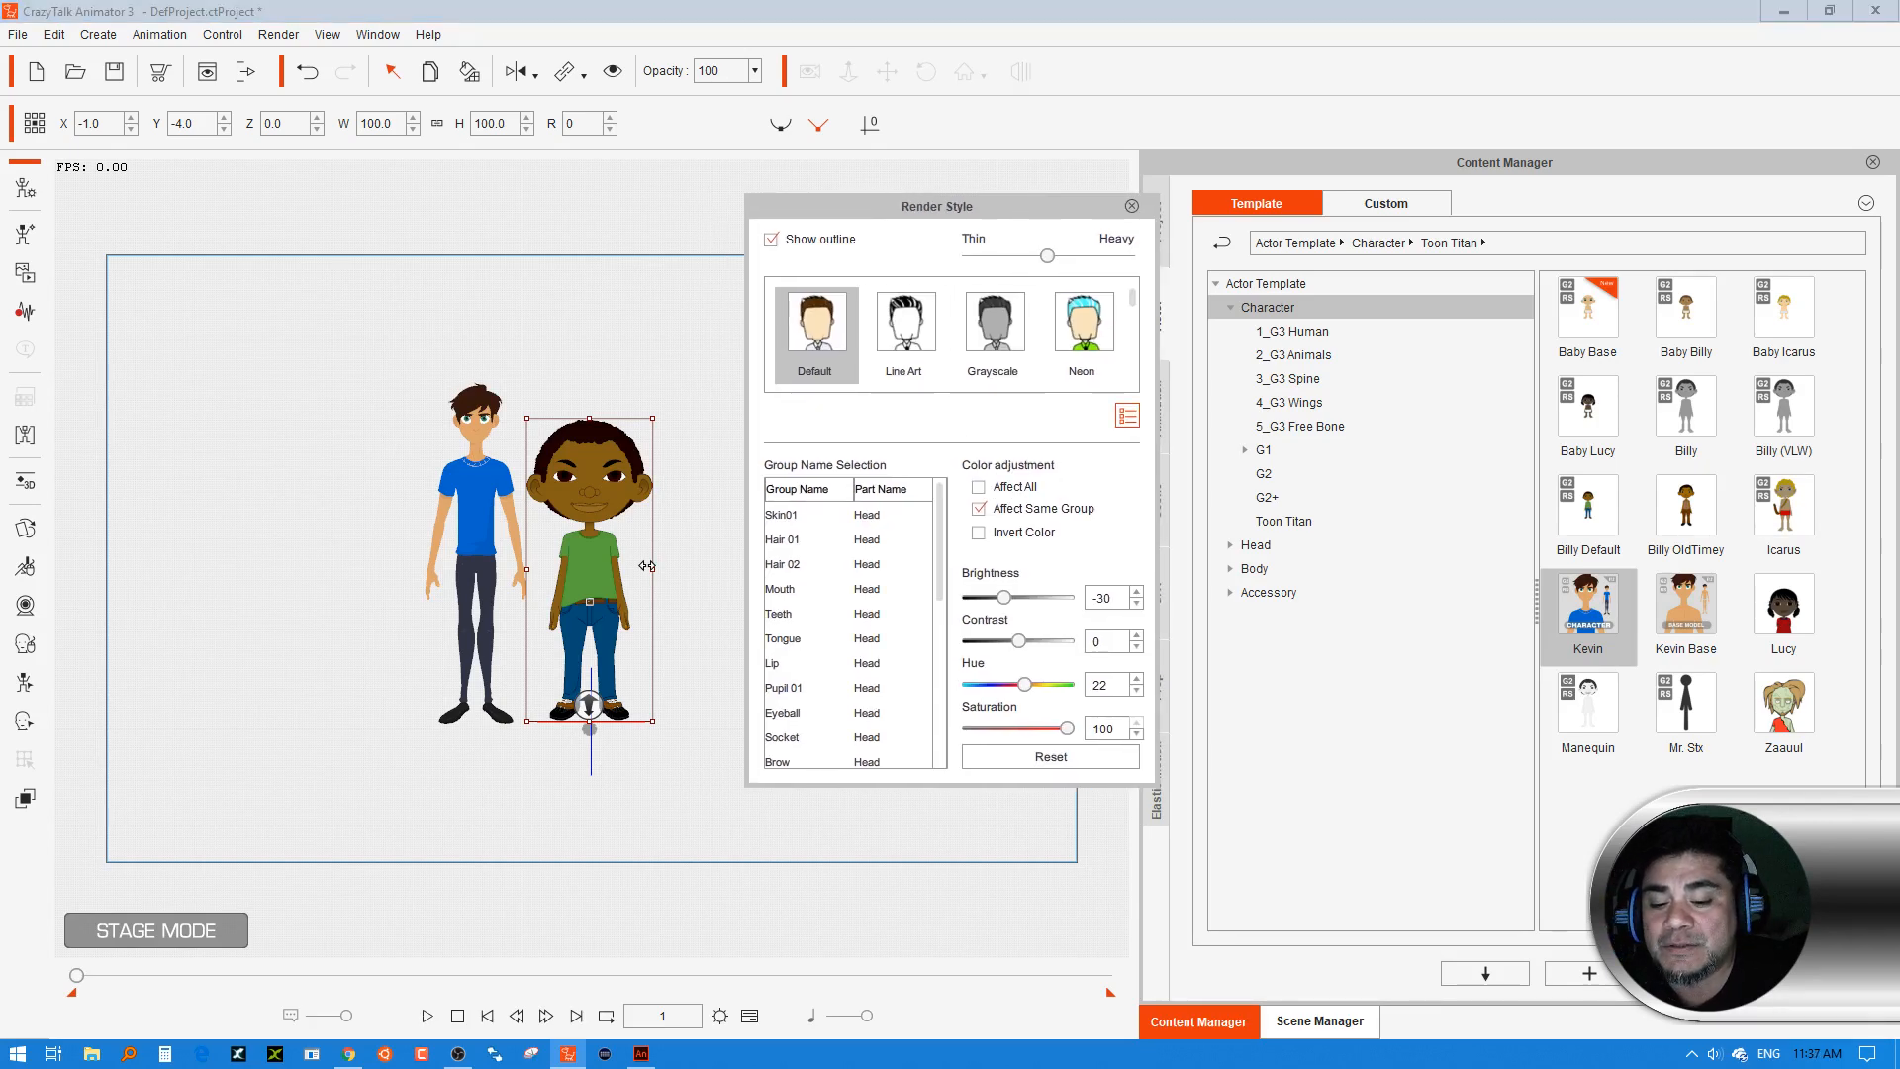
mouse_move(941, 519)
left_mouse_down()
mouse_move(958, 691)
mouse_move(940, 522)
left_mouse_up()
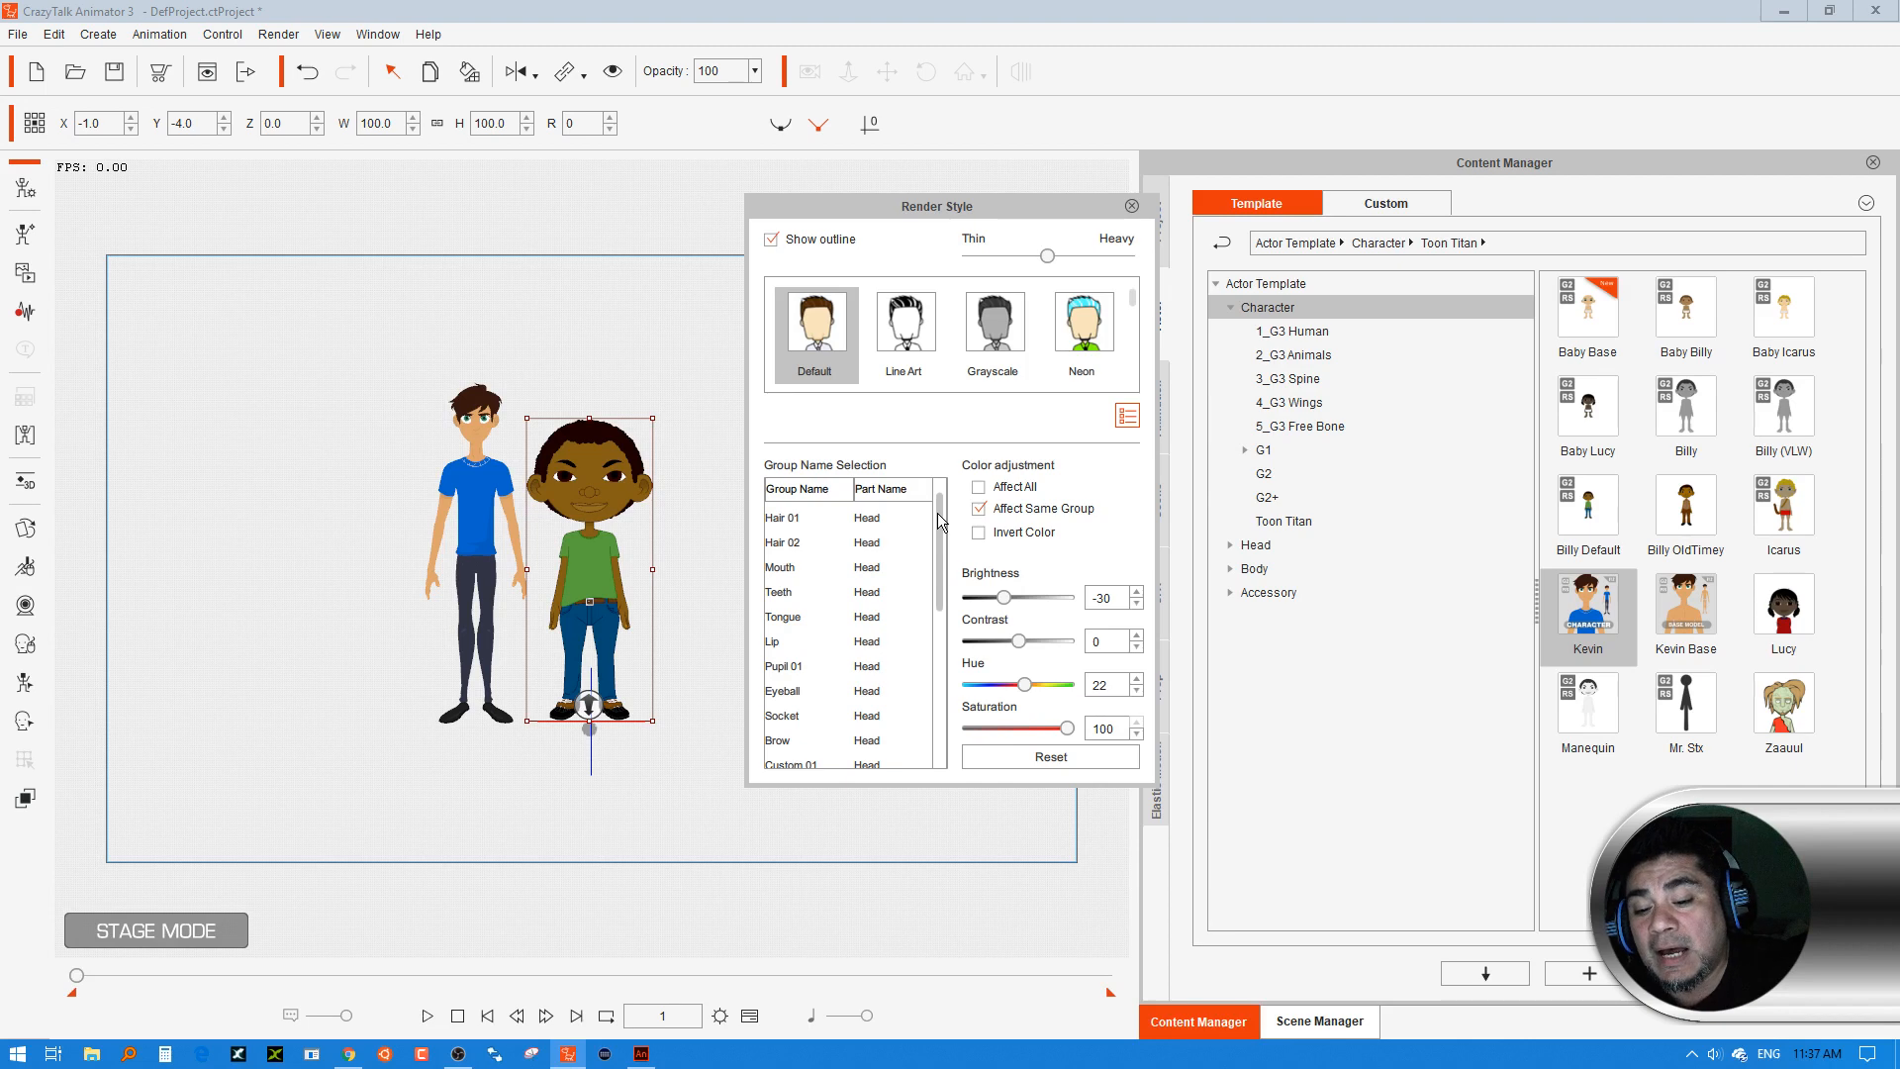
left_click_drag(948, 551, 942, 528)
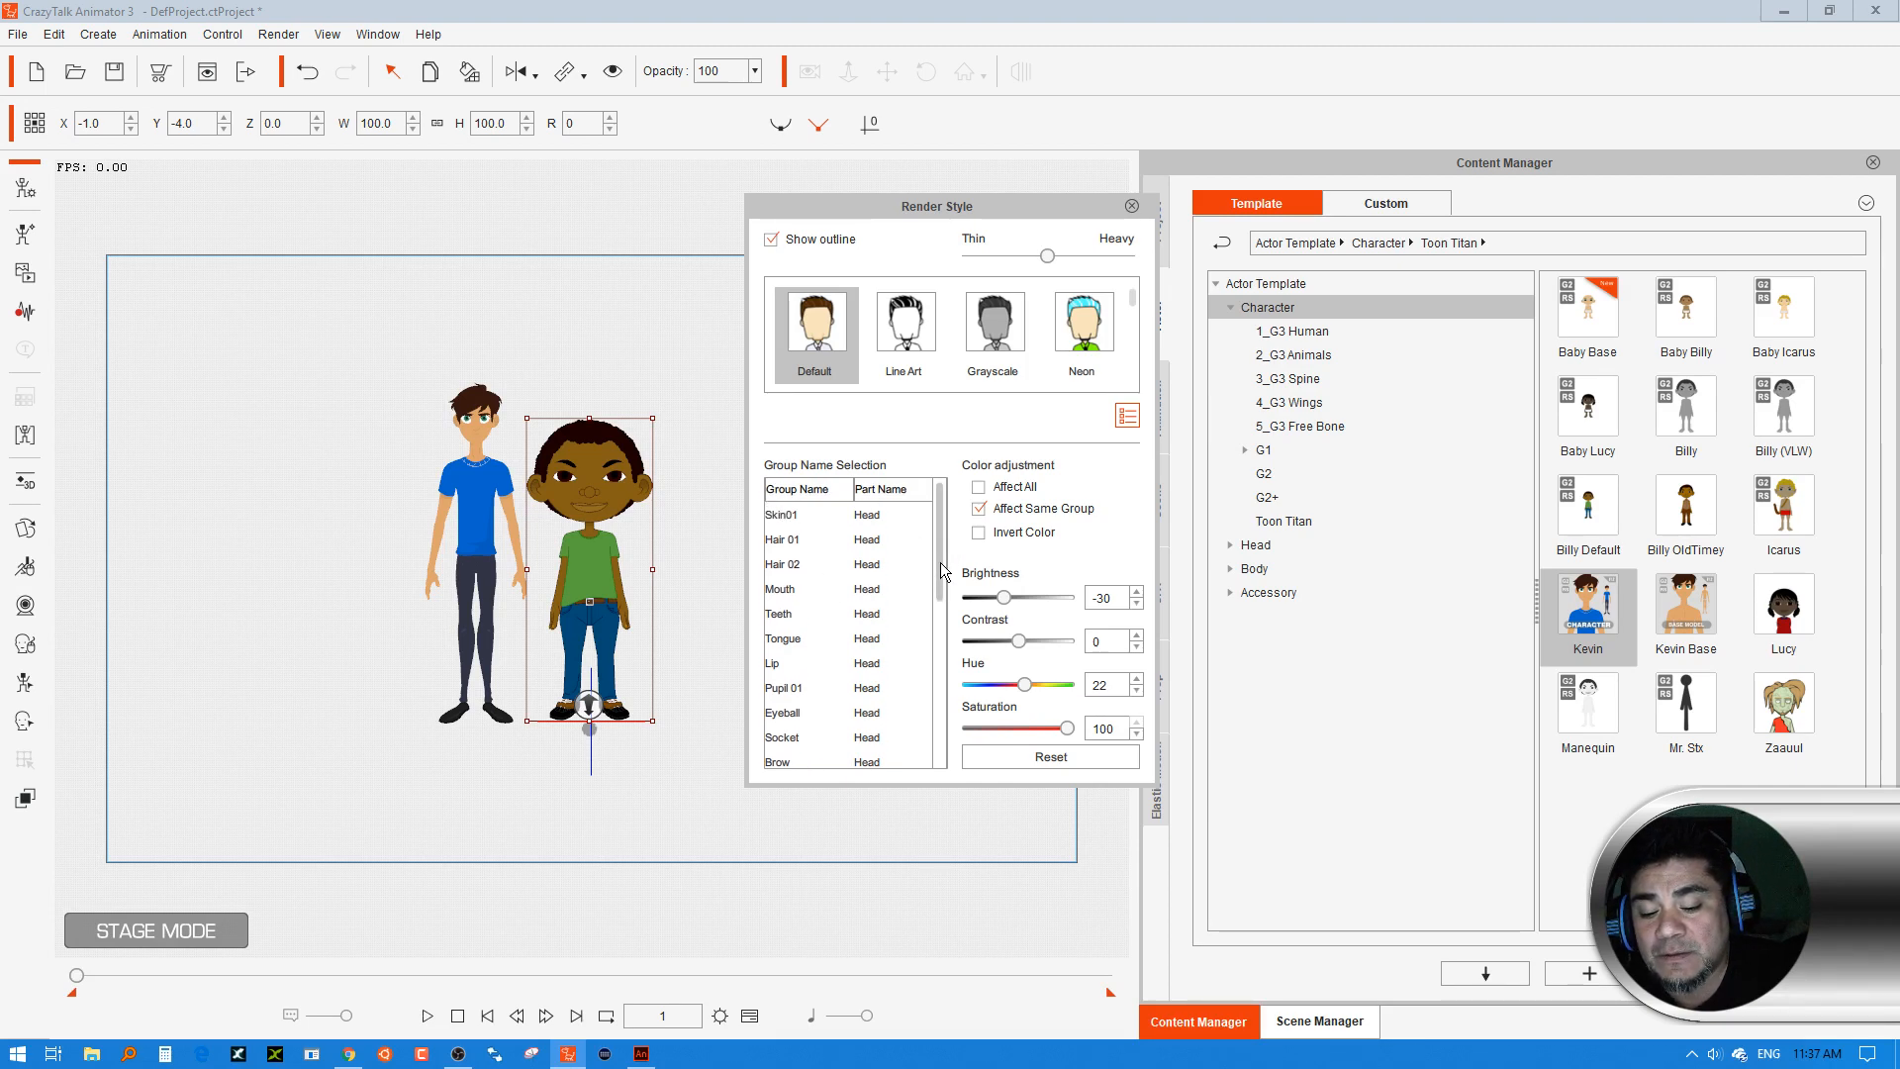
left_click_drag(940, 562, 955, 722)
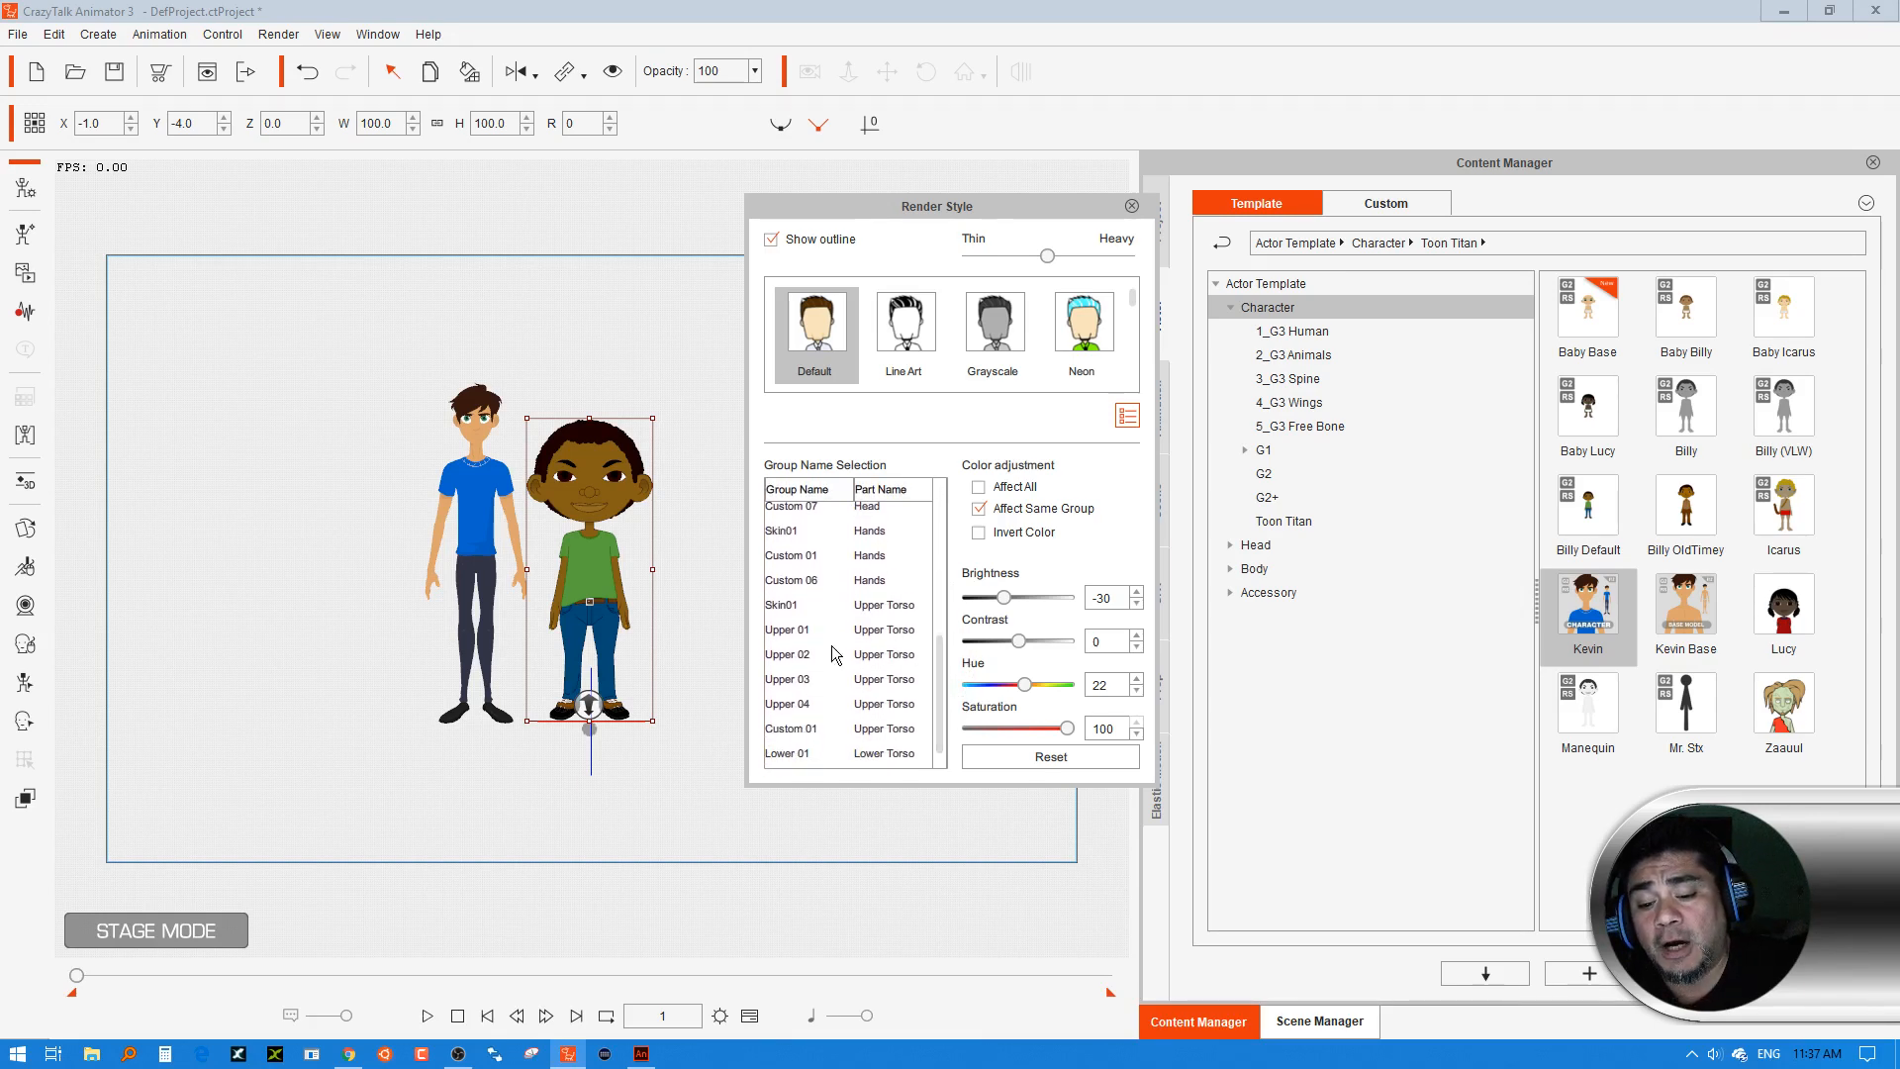
left_click(825, 633)
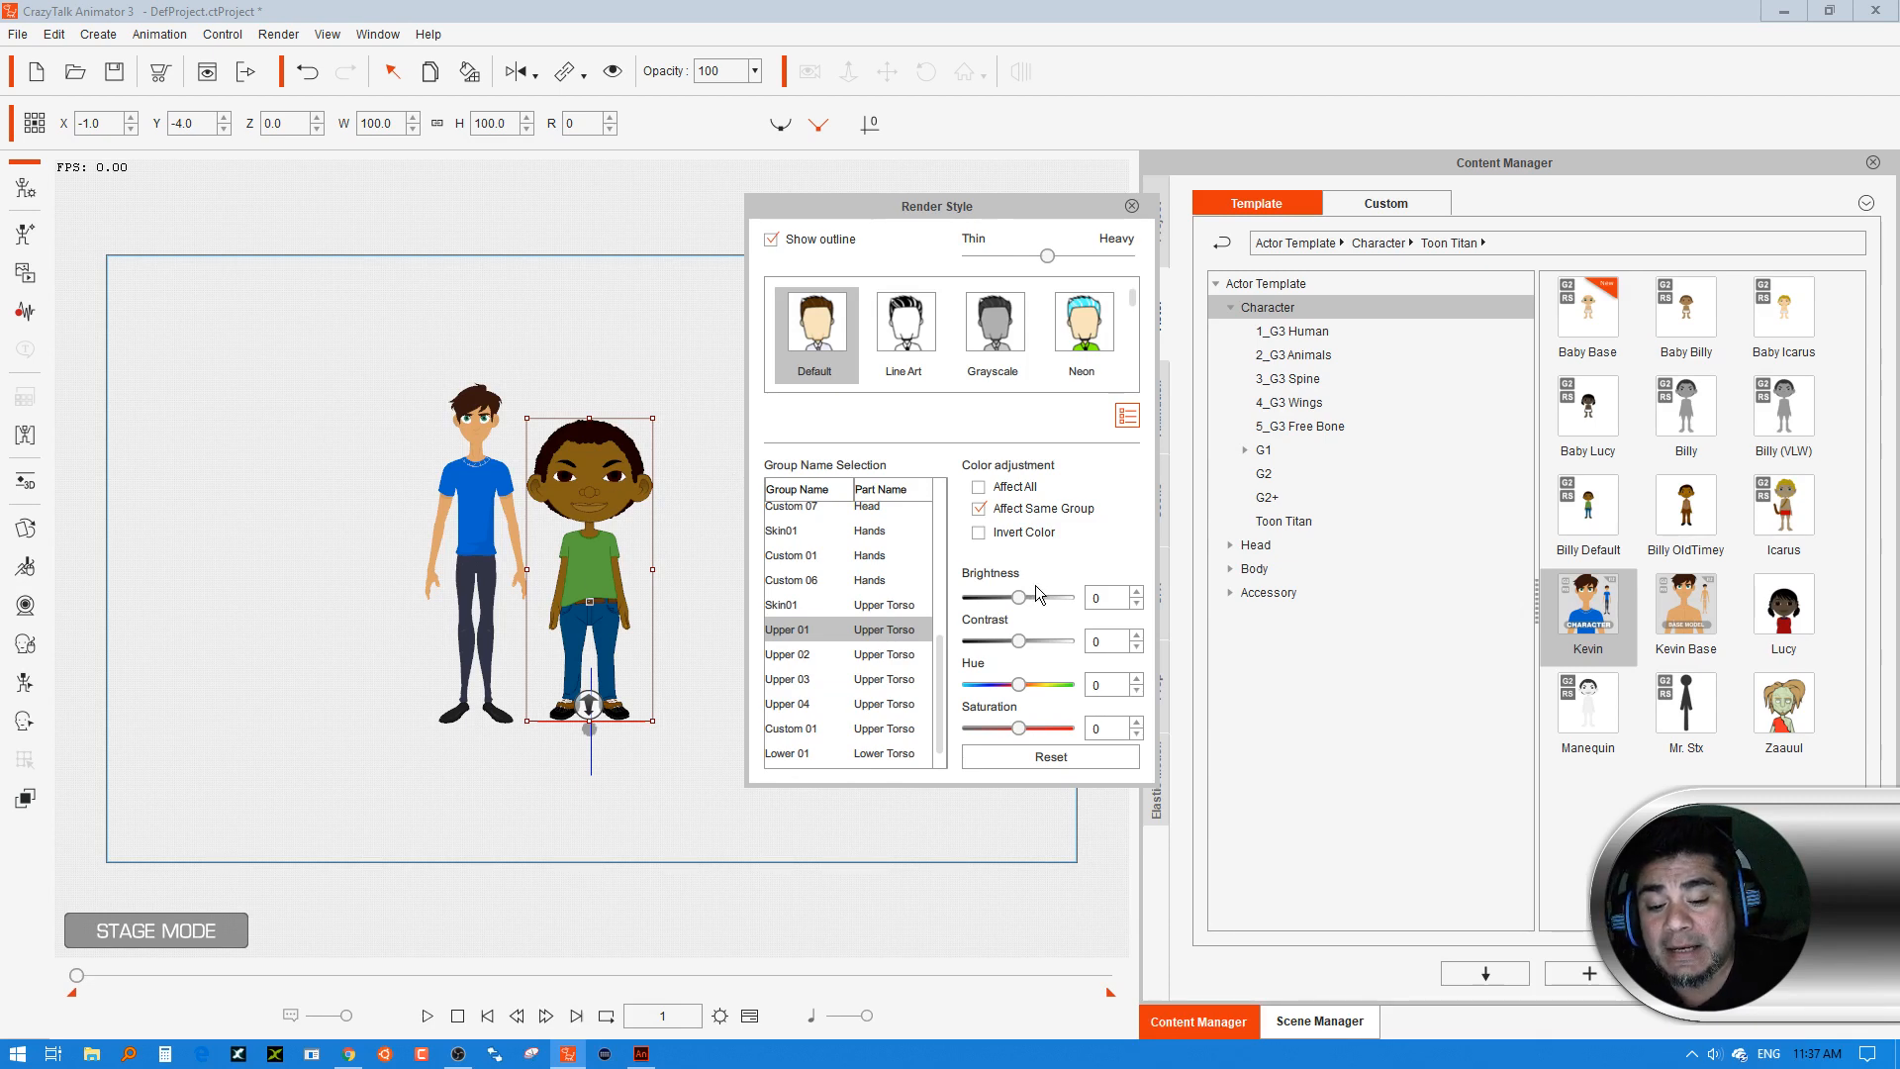
mouse_move(1028, 600)
left_mouse_down()
mouse_move(1047, 594)
mouse_move(993, 597)
left_mouse_up()
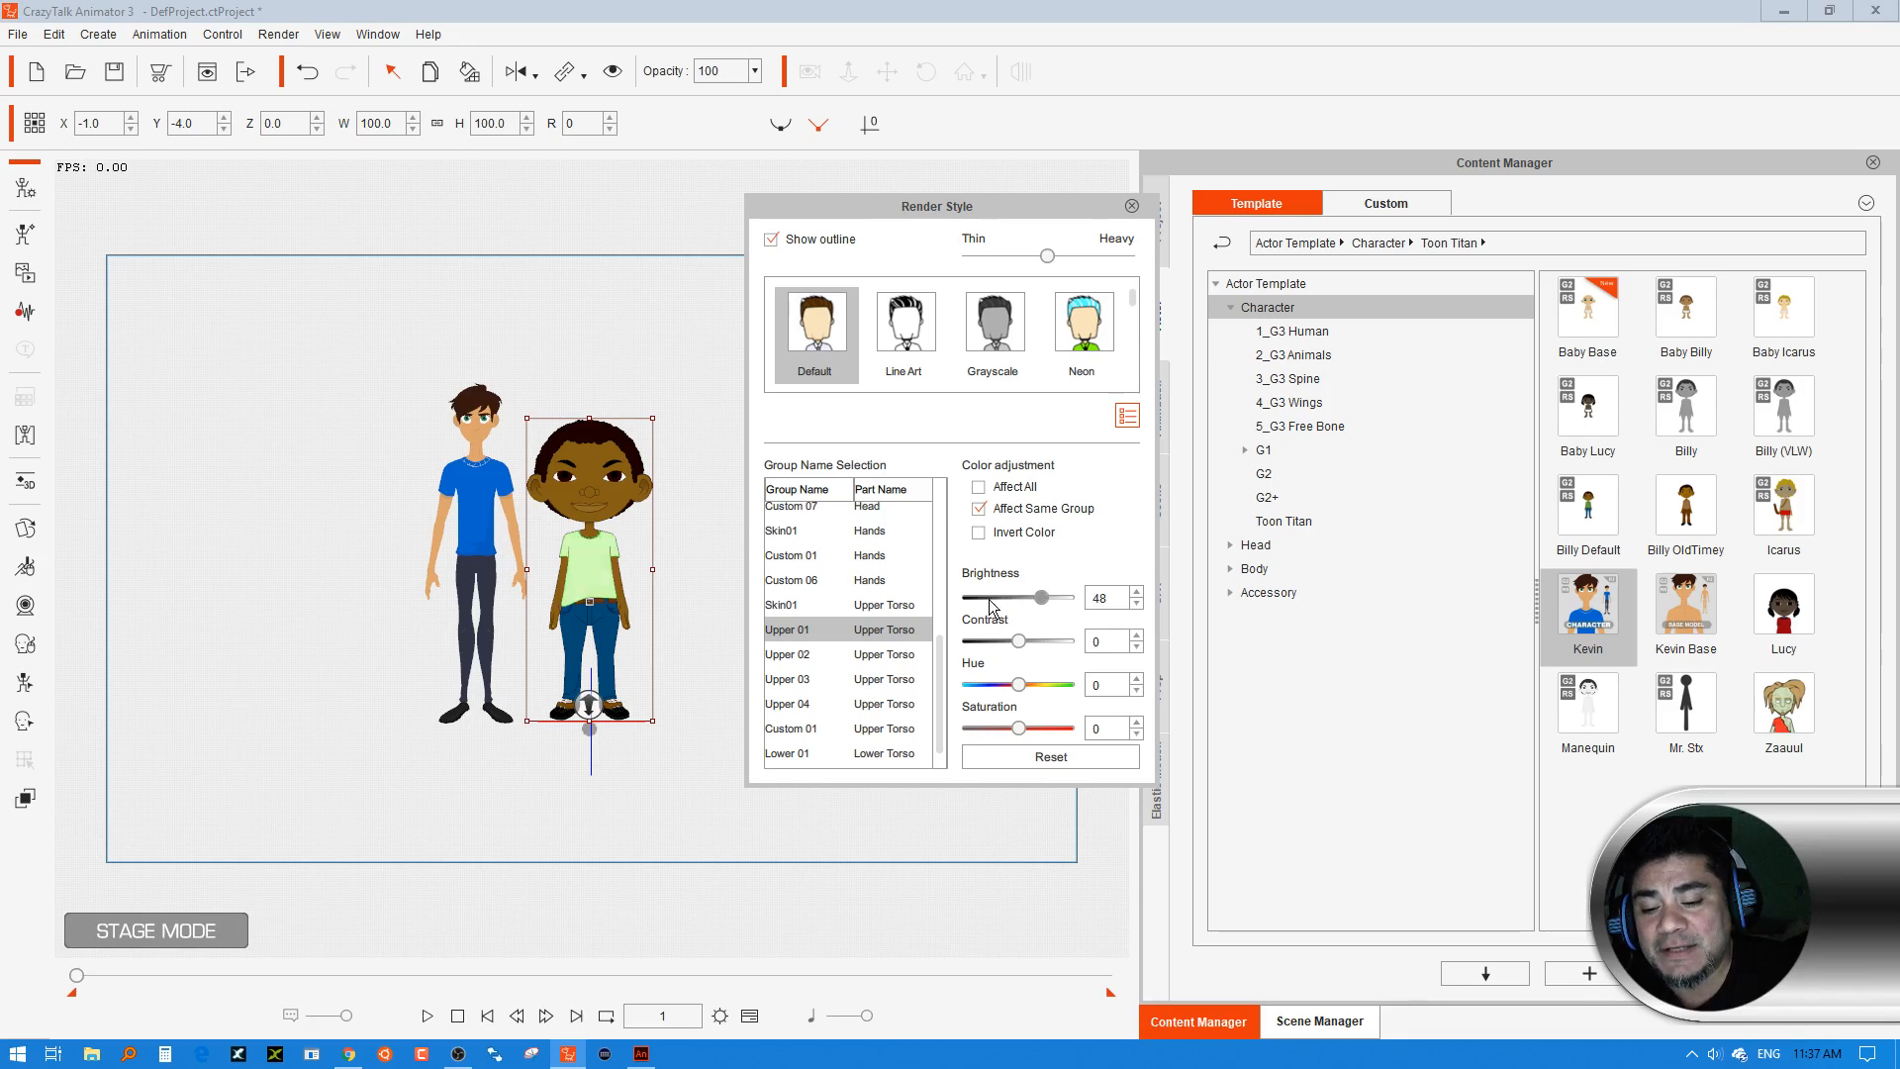
left_click(1048, 597)
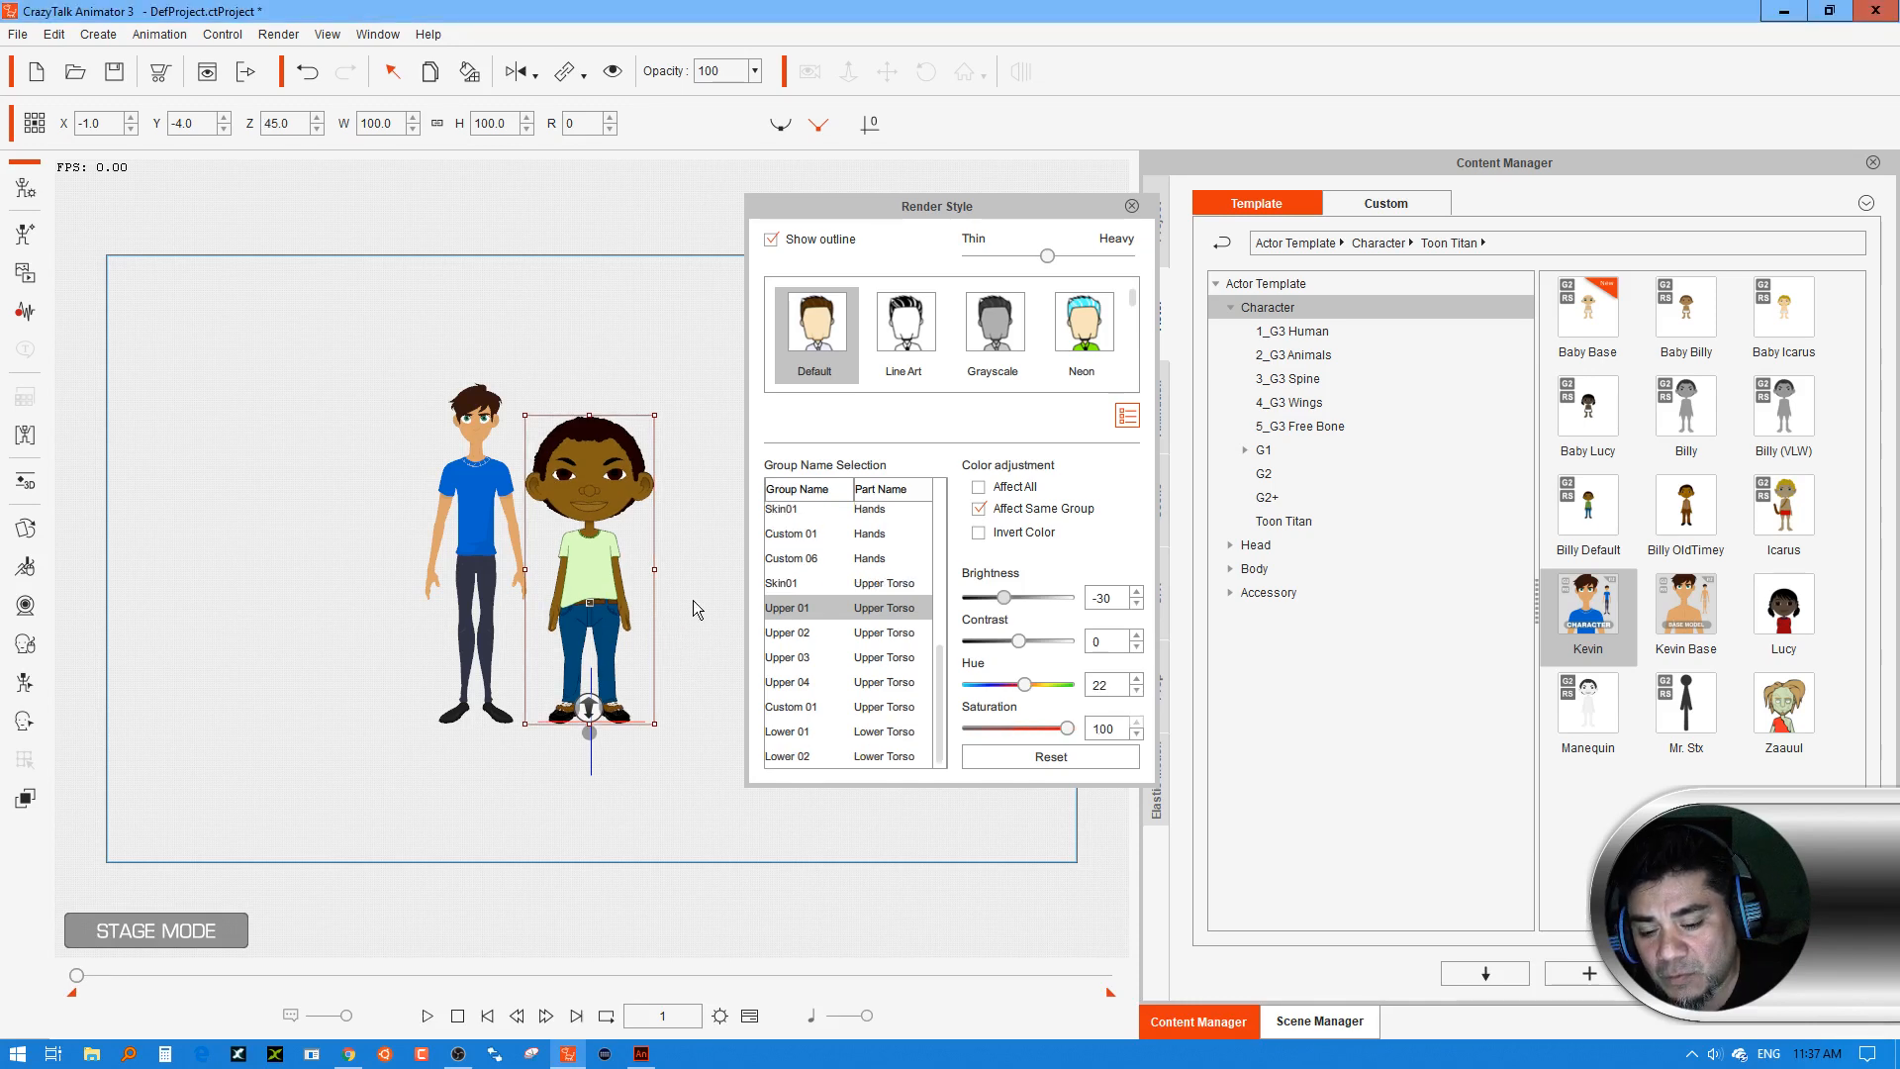
left_click(1133, 205)
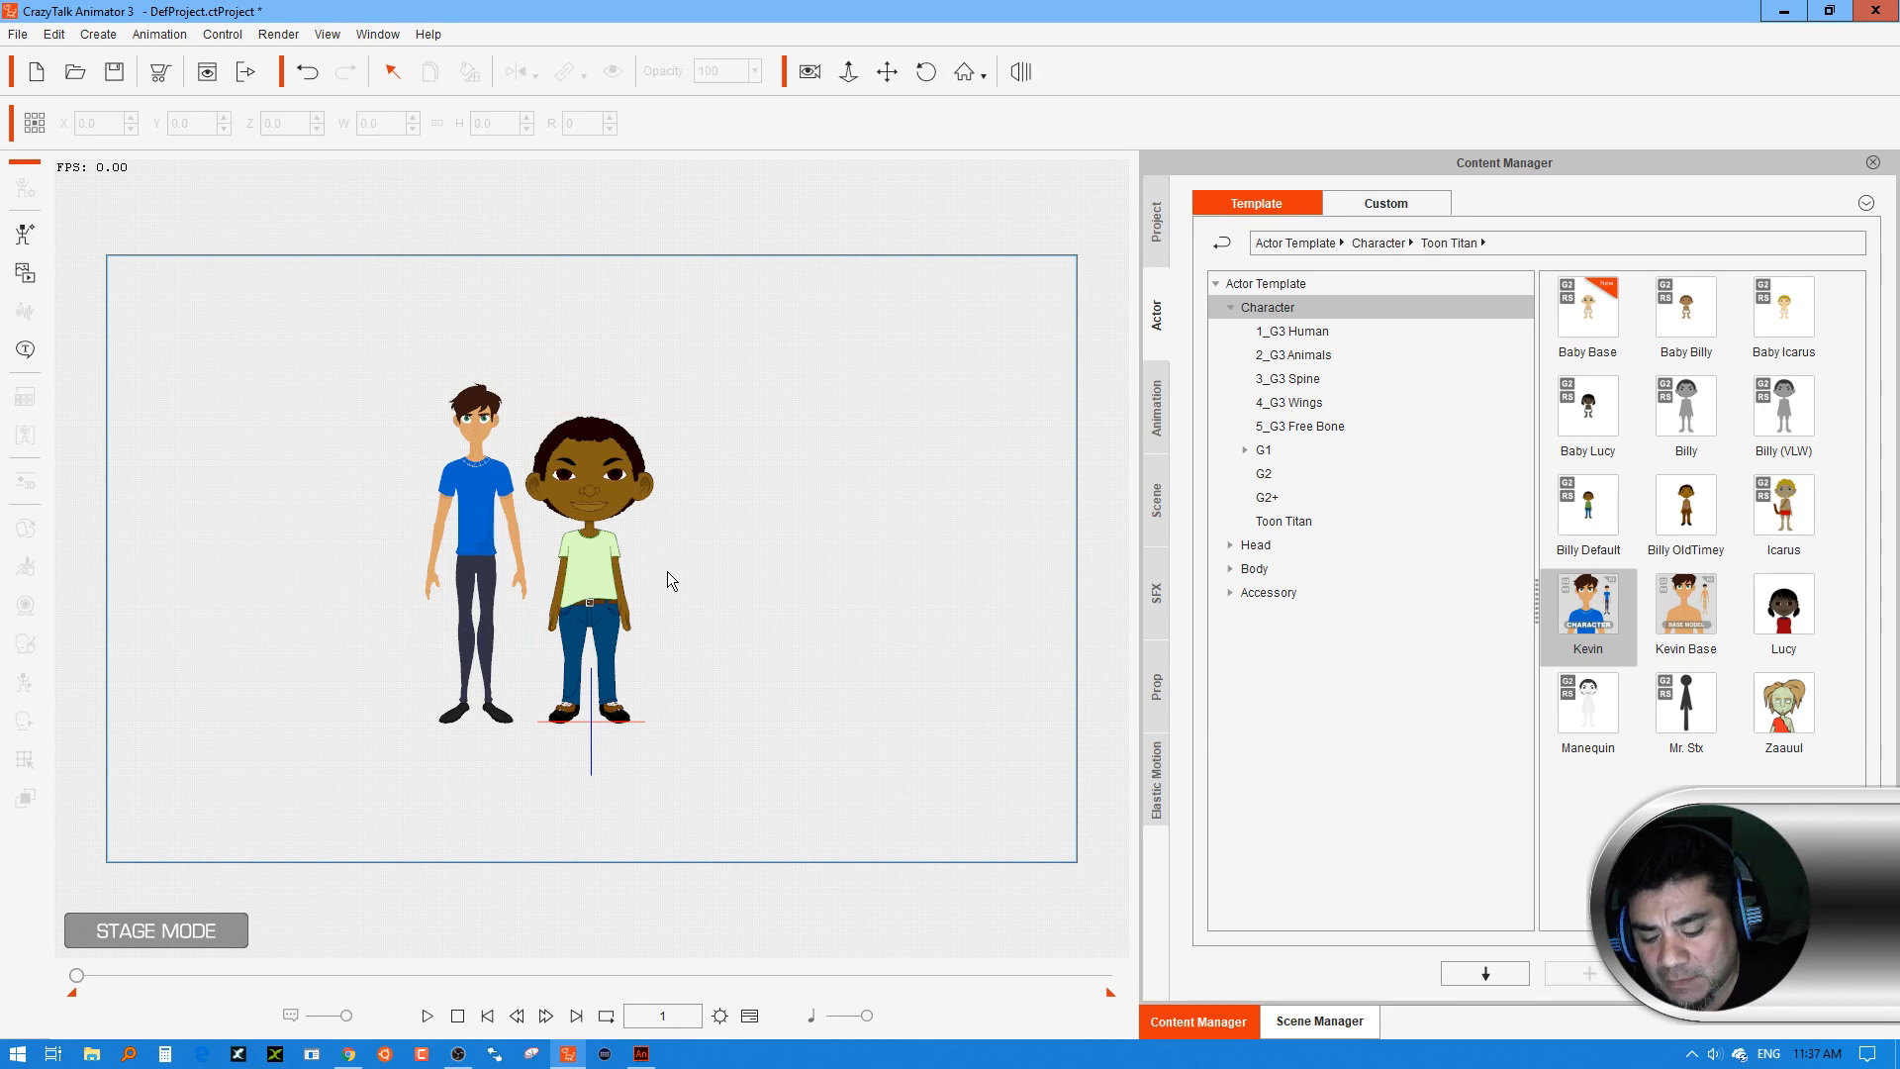
Reopen Render Style for the short character and shift the skin's hue to 171
left_click_drag(696, 514, 515, 990)
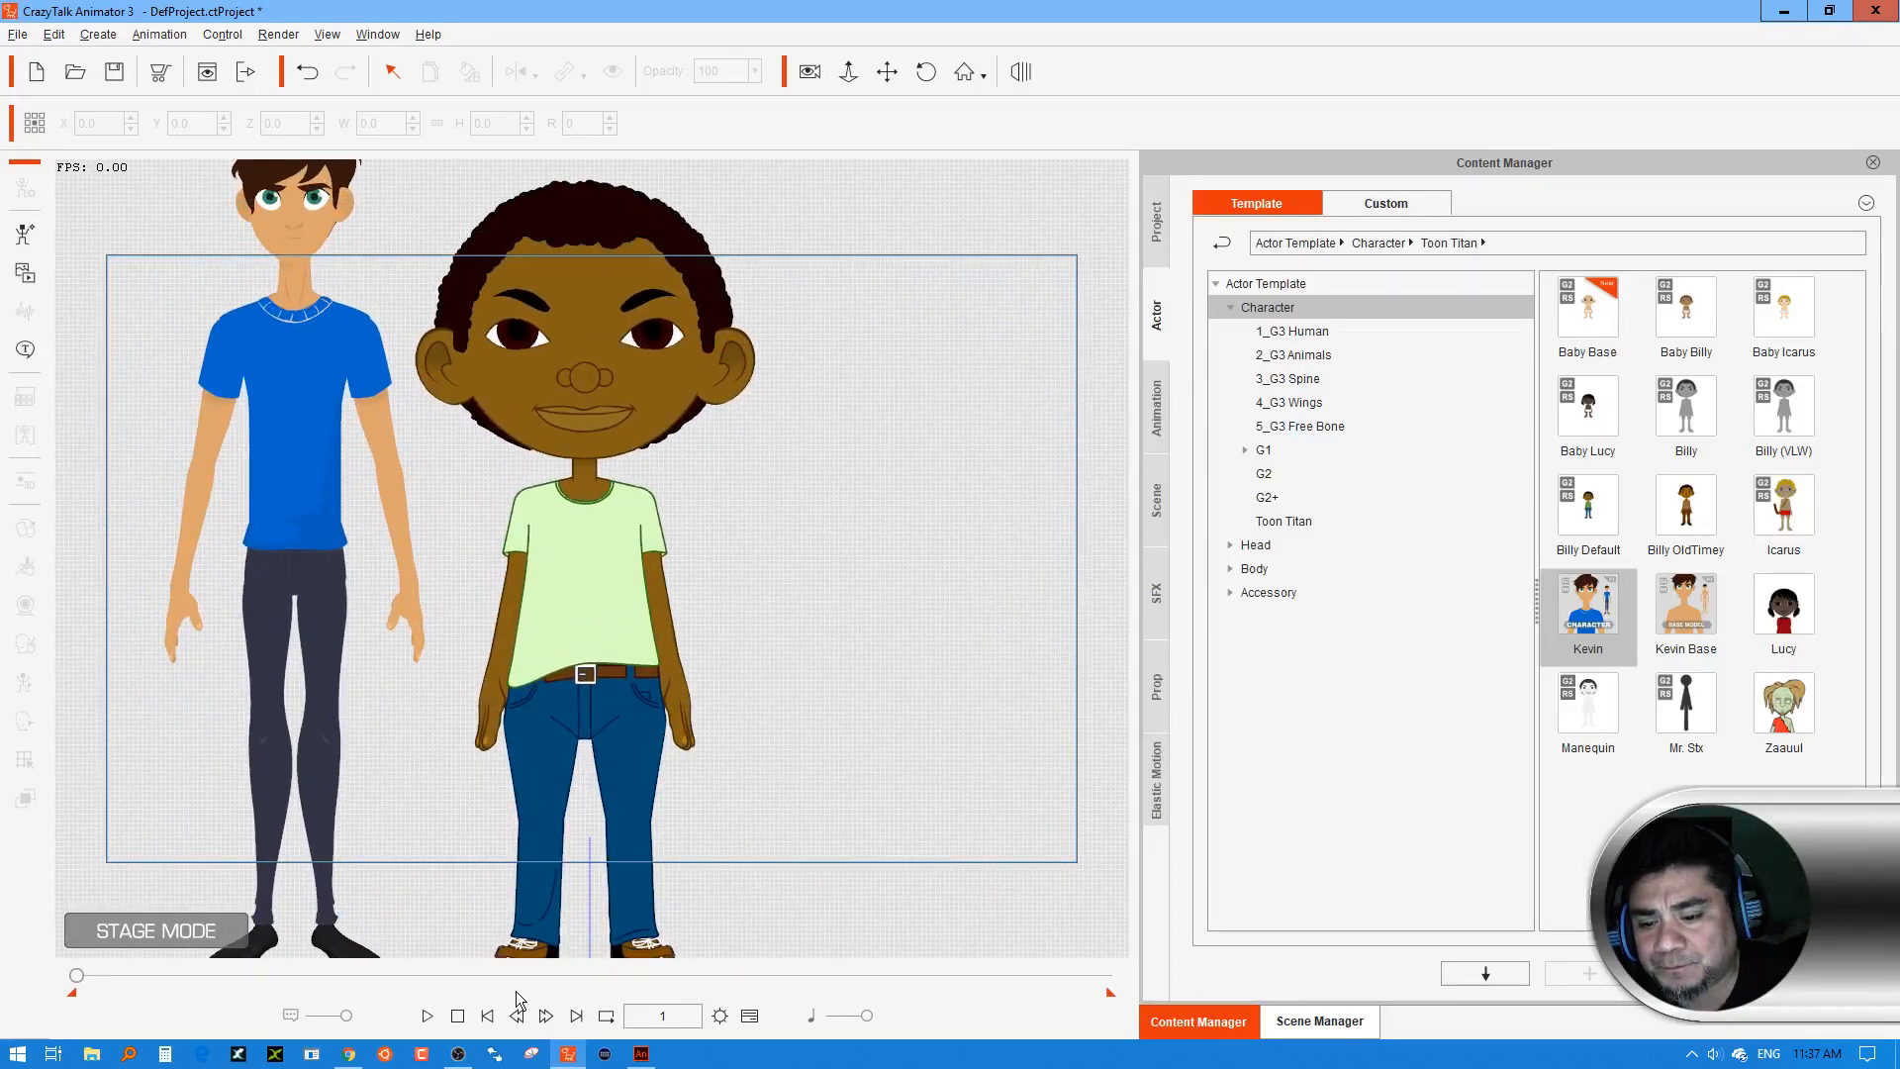
left_click(648, 606)
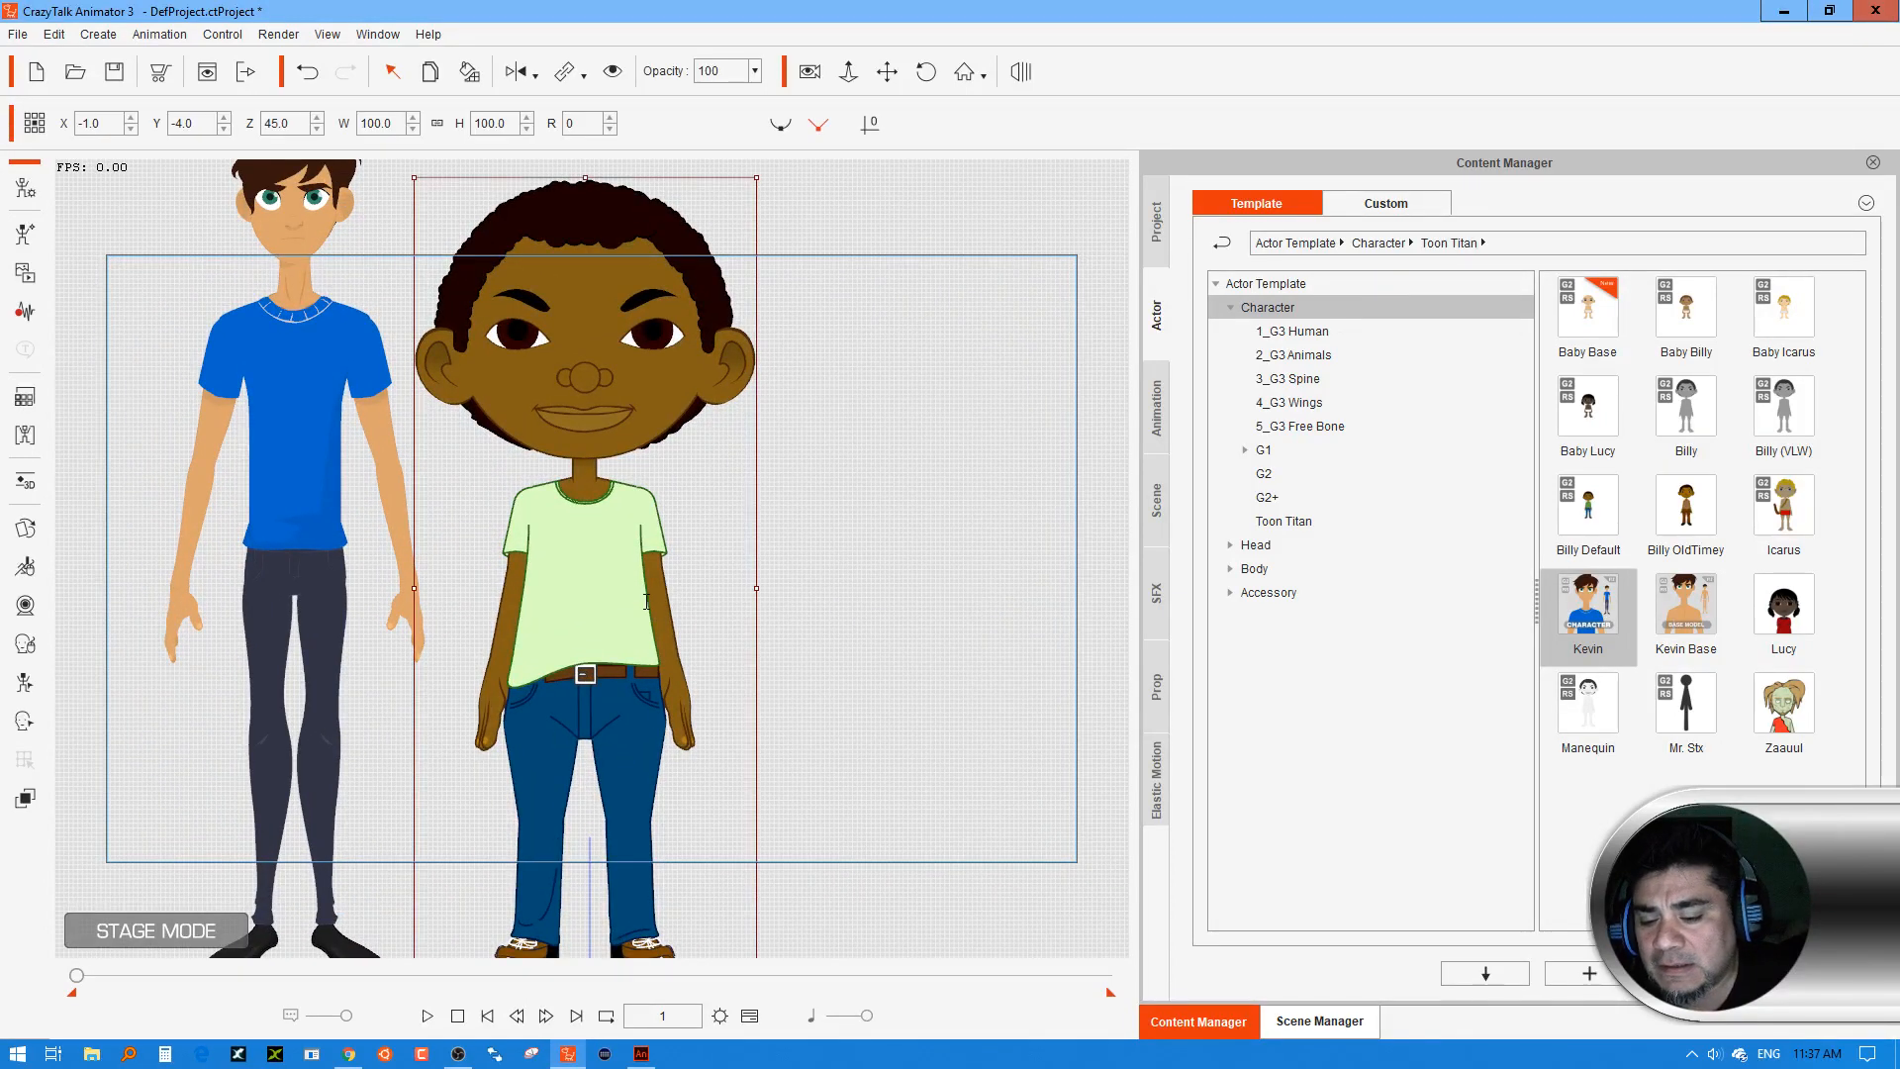
left_click(24, 400)
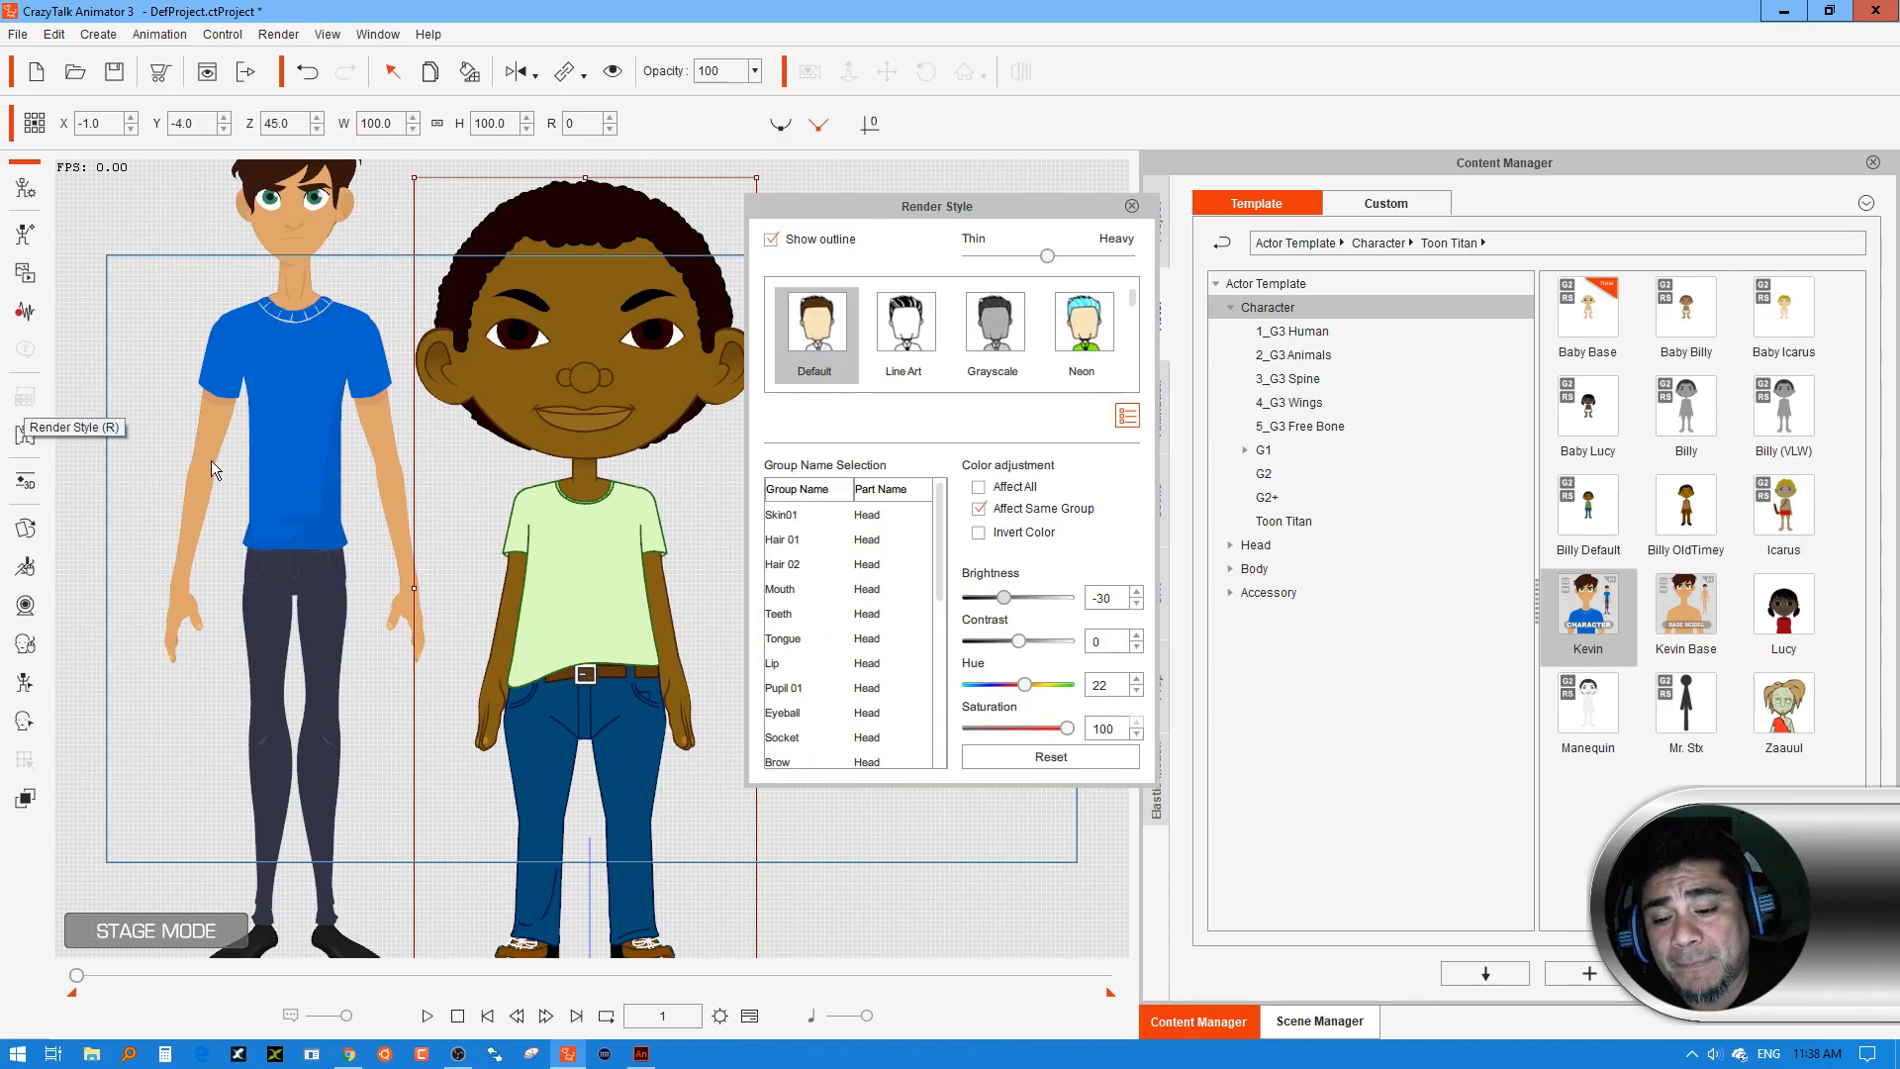
left_click(1025, 685)
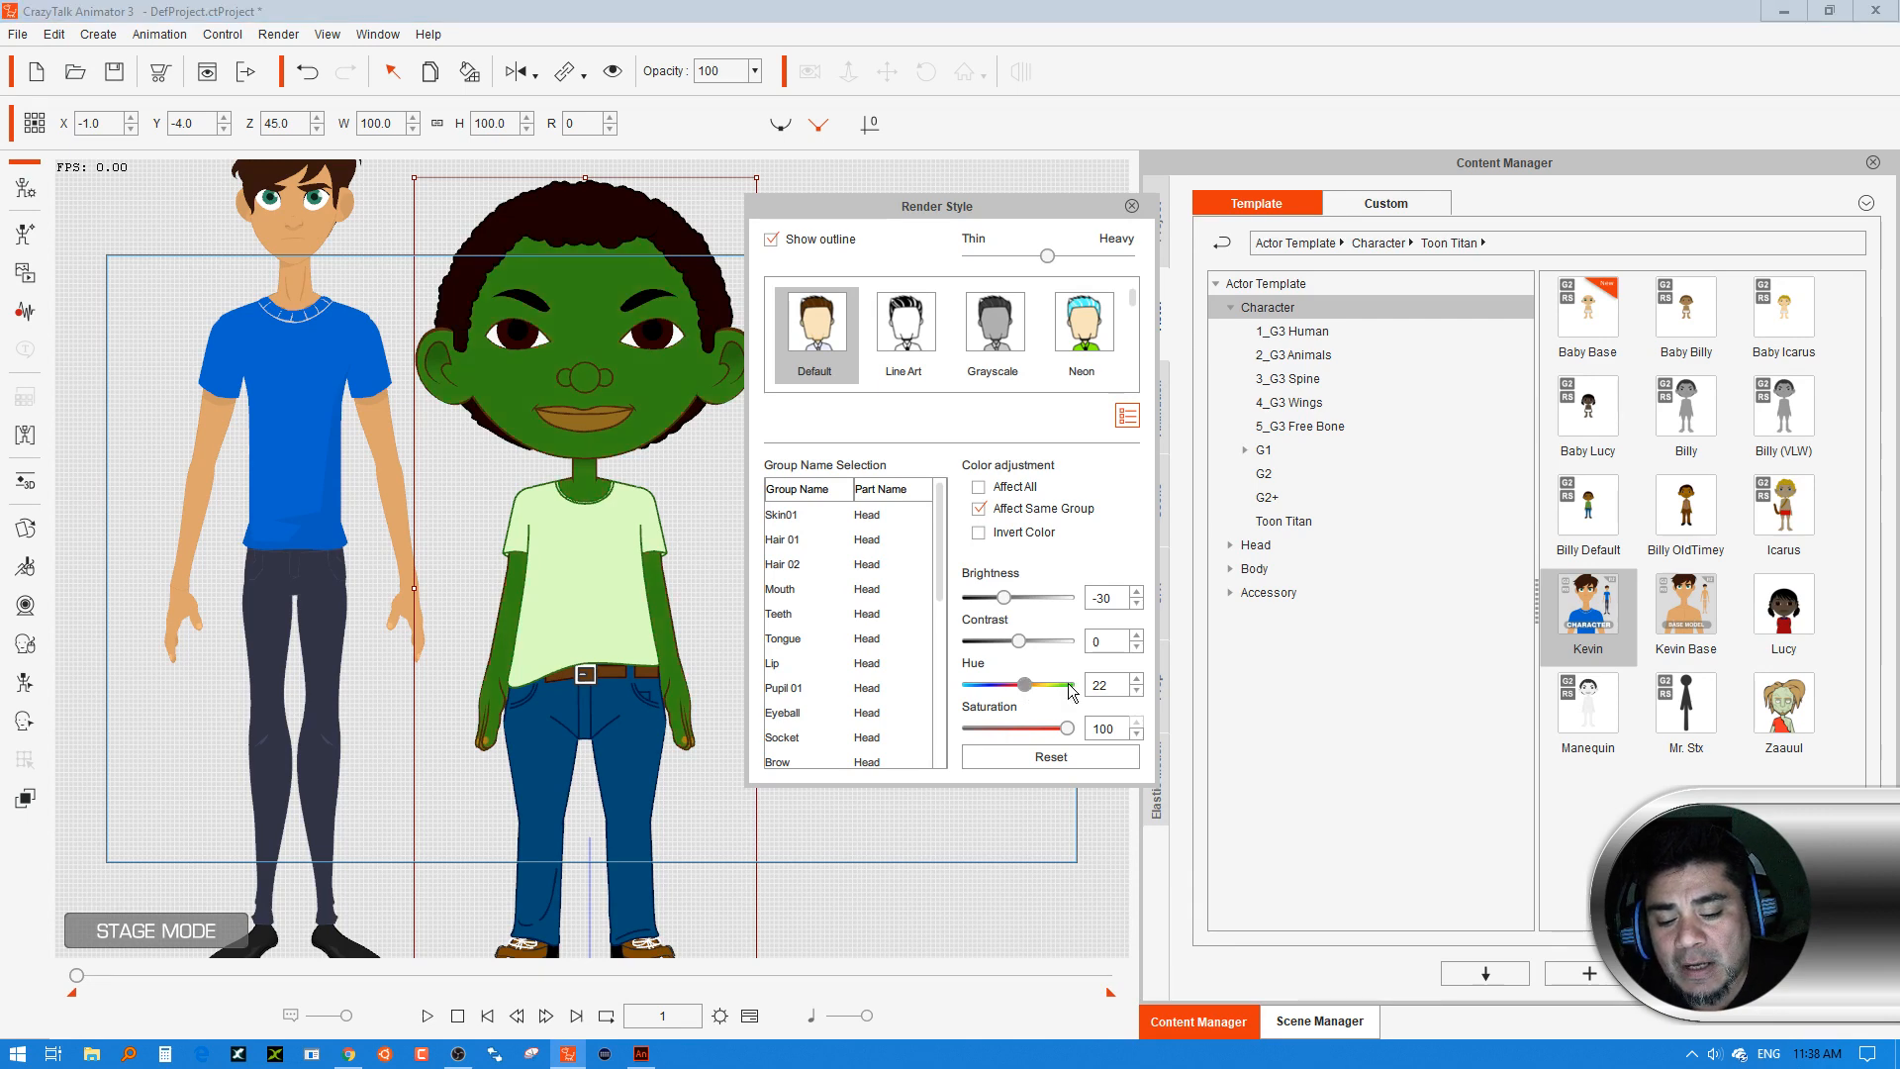
left_click(1069, 684)
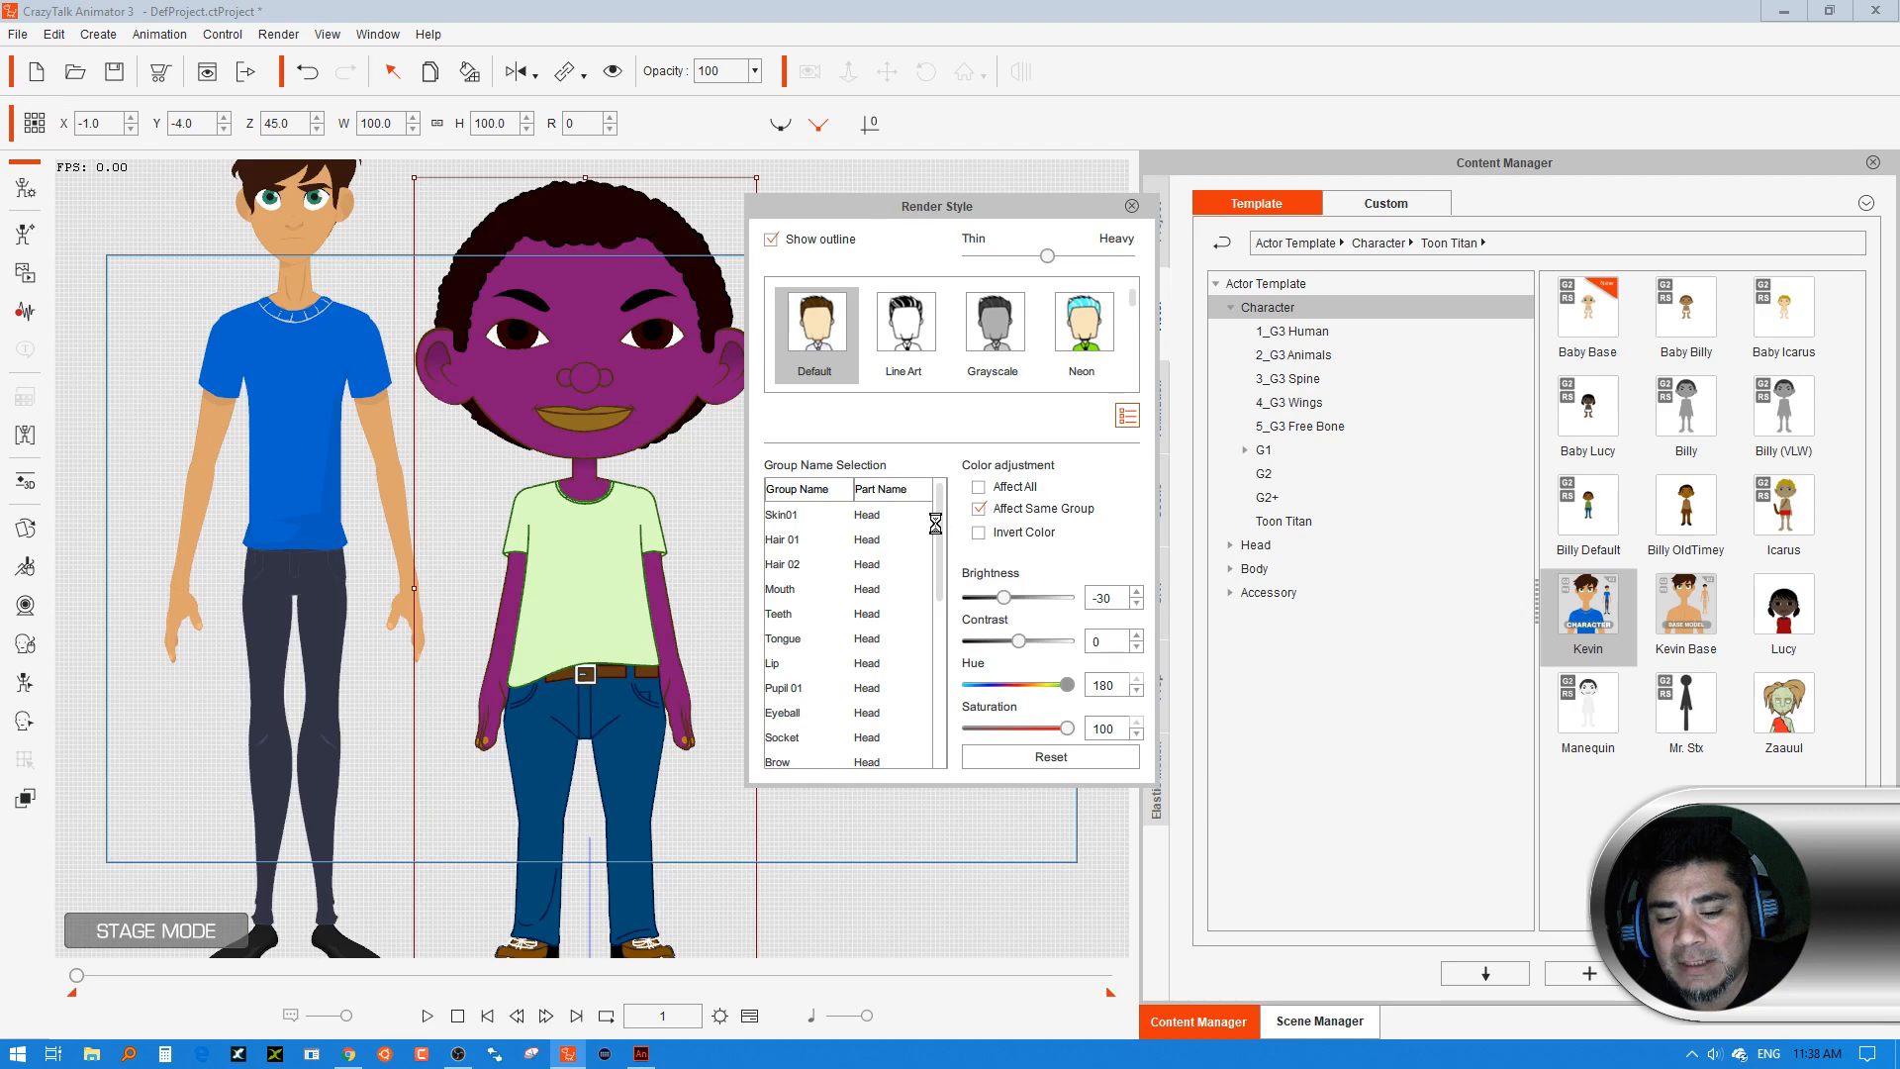
Recolor the Upper 01 shirt group with brightness -26, saturation 67 and hue 95
left_click_drag(934, 524, 940, 663)
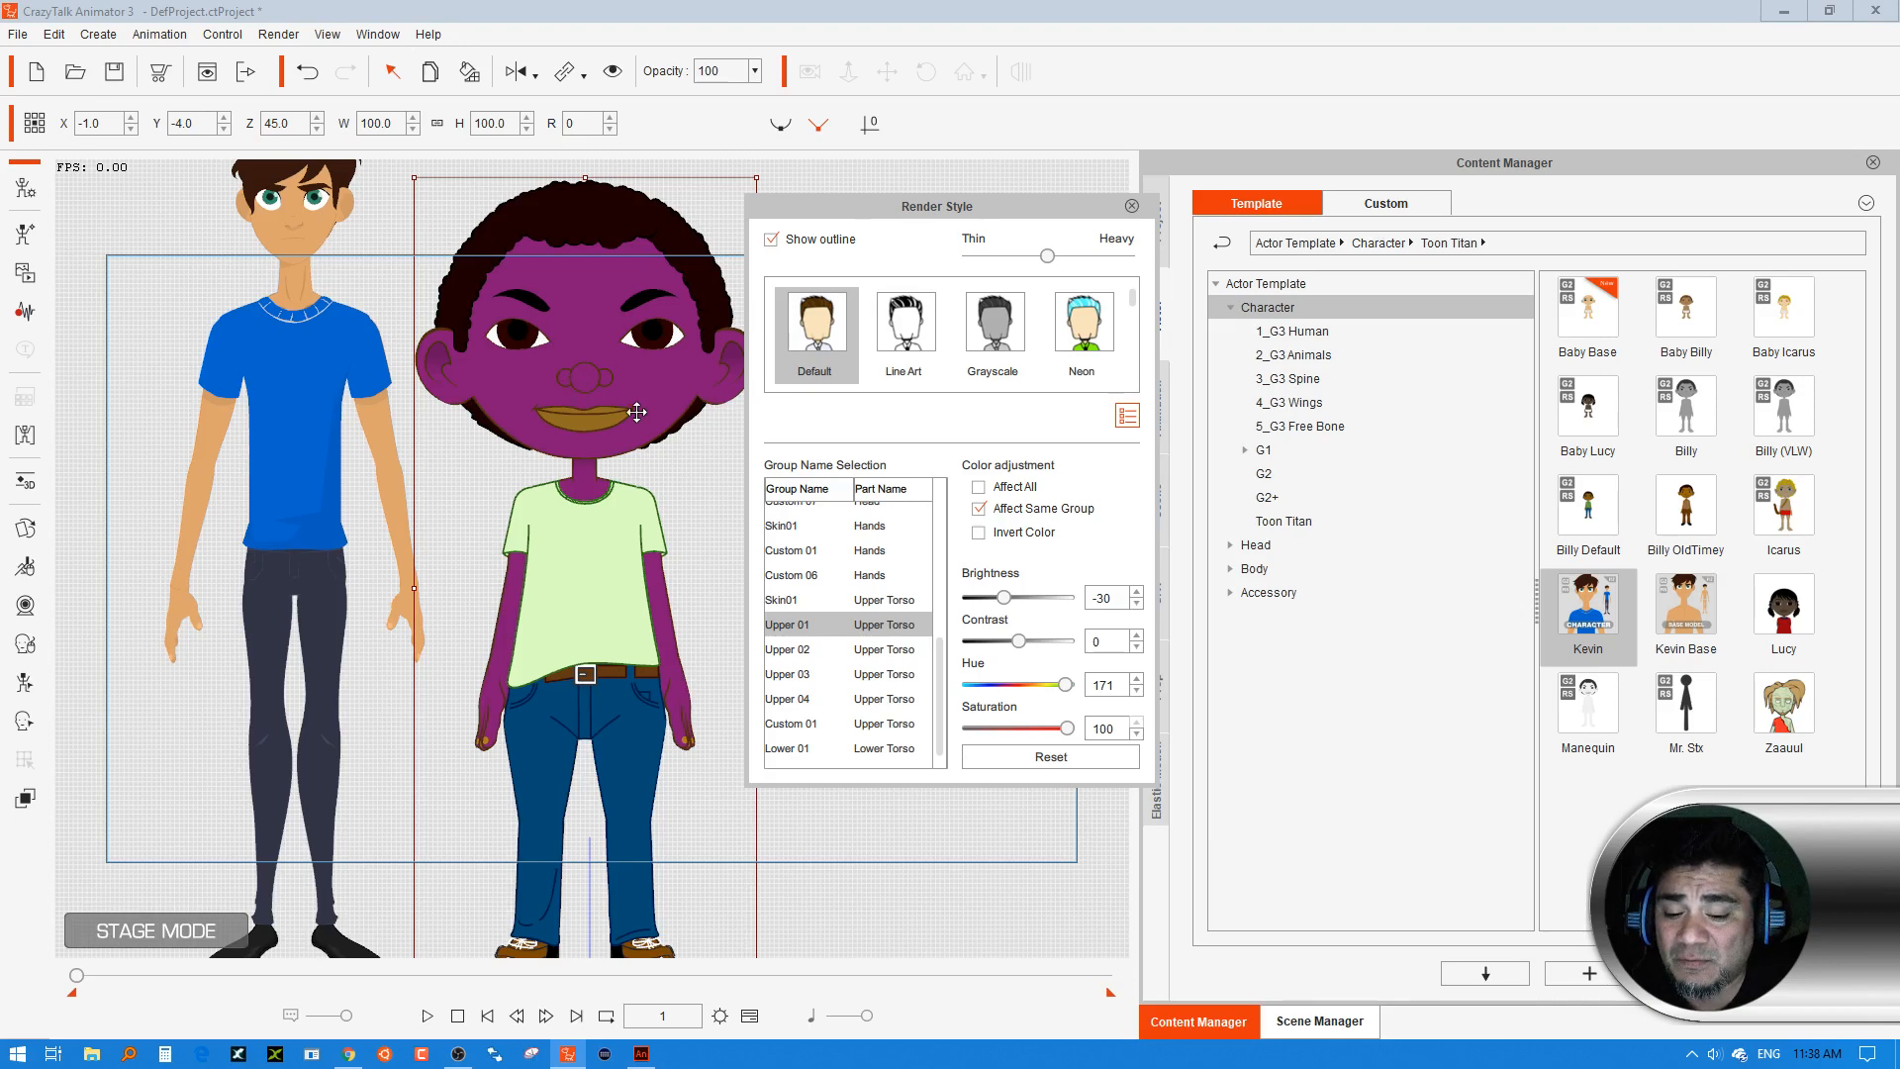
left_click(812, 622)
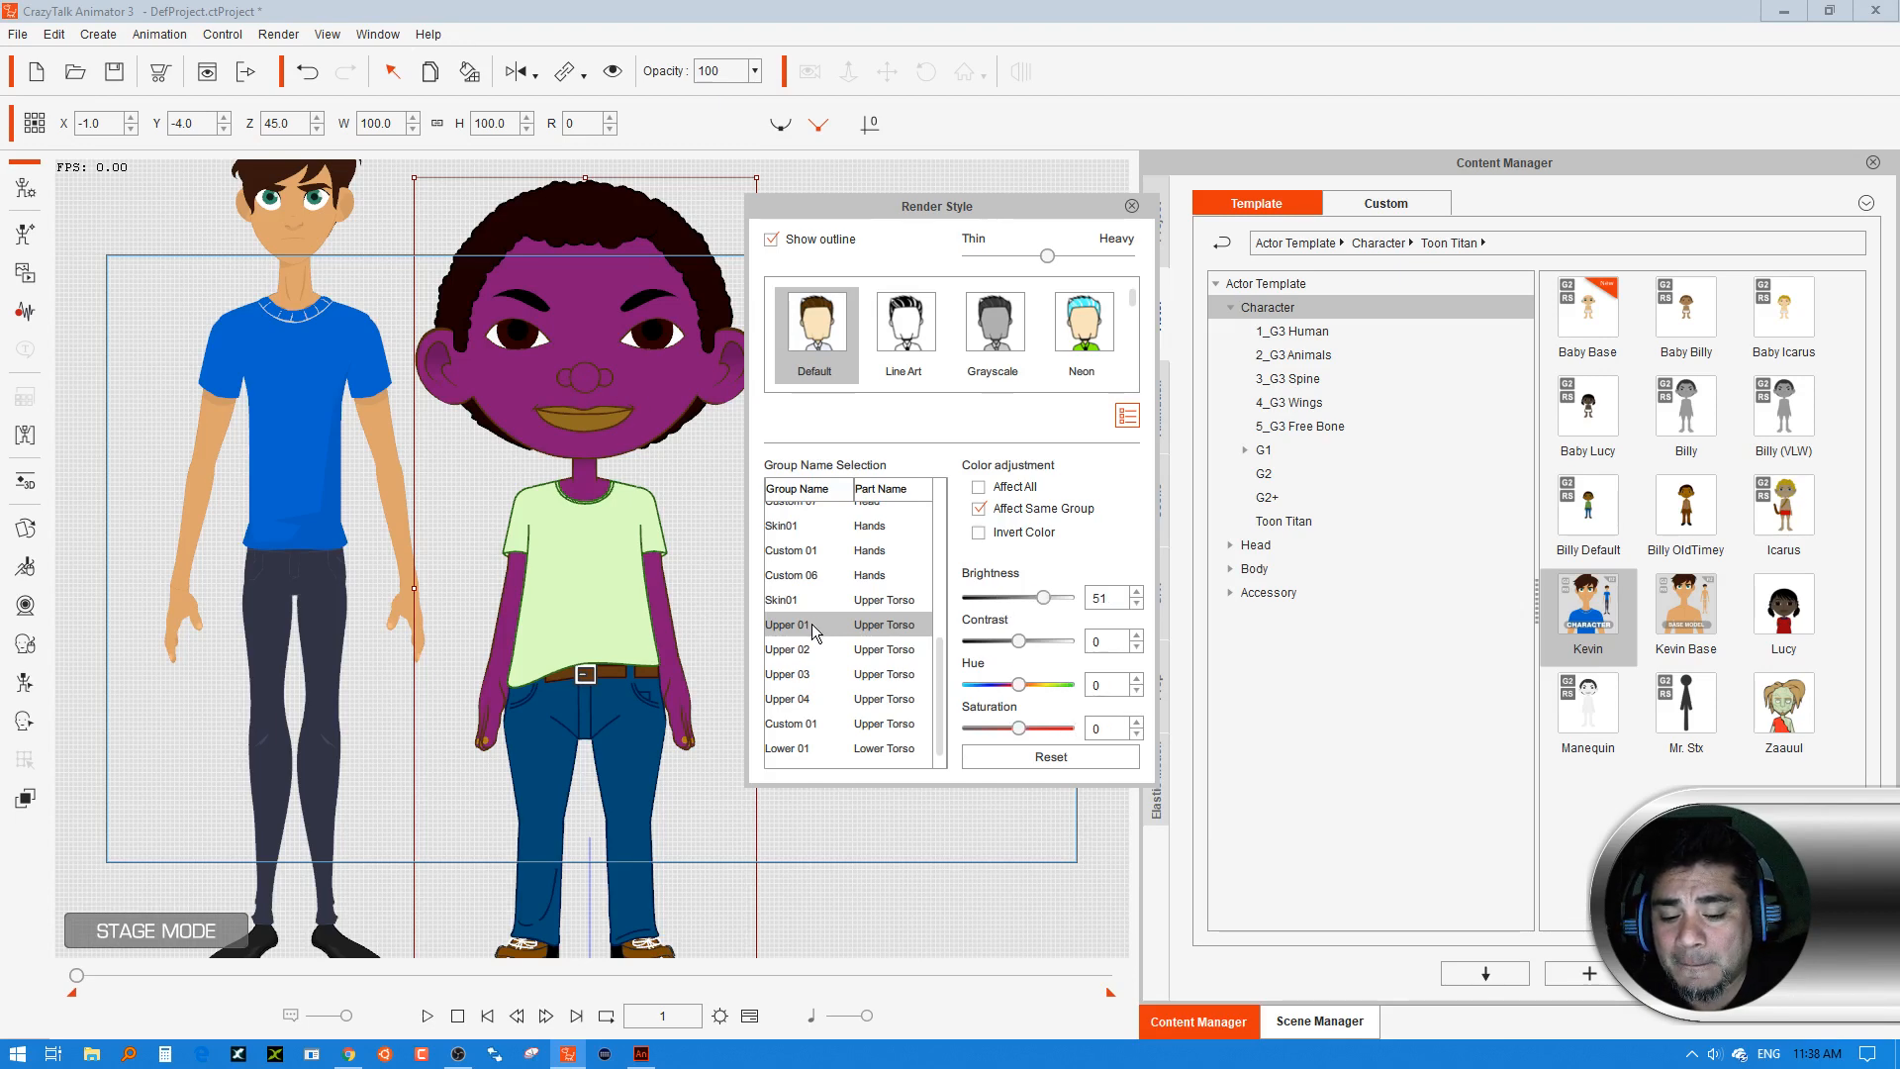
left_click(1004, 594)
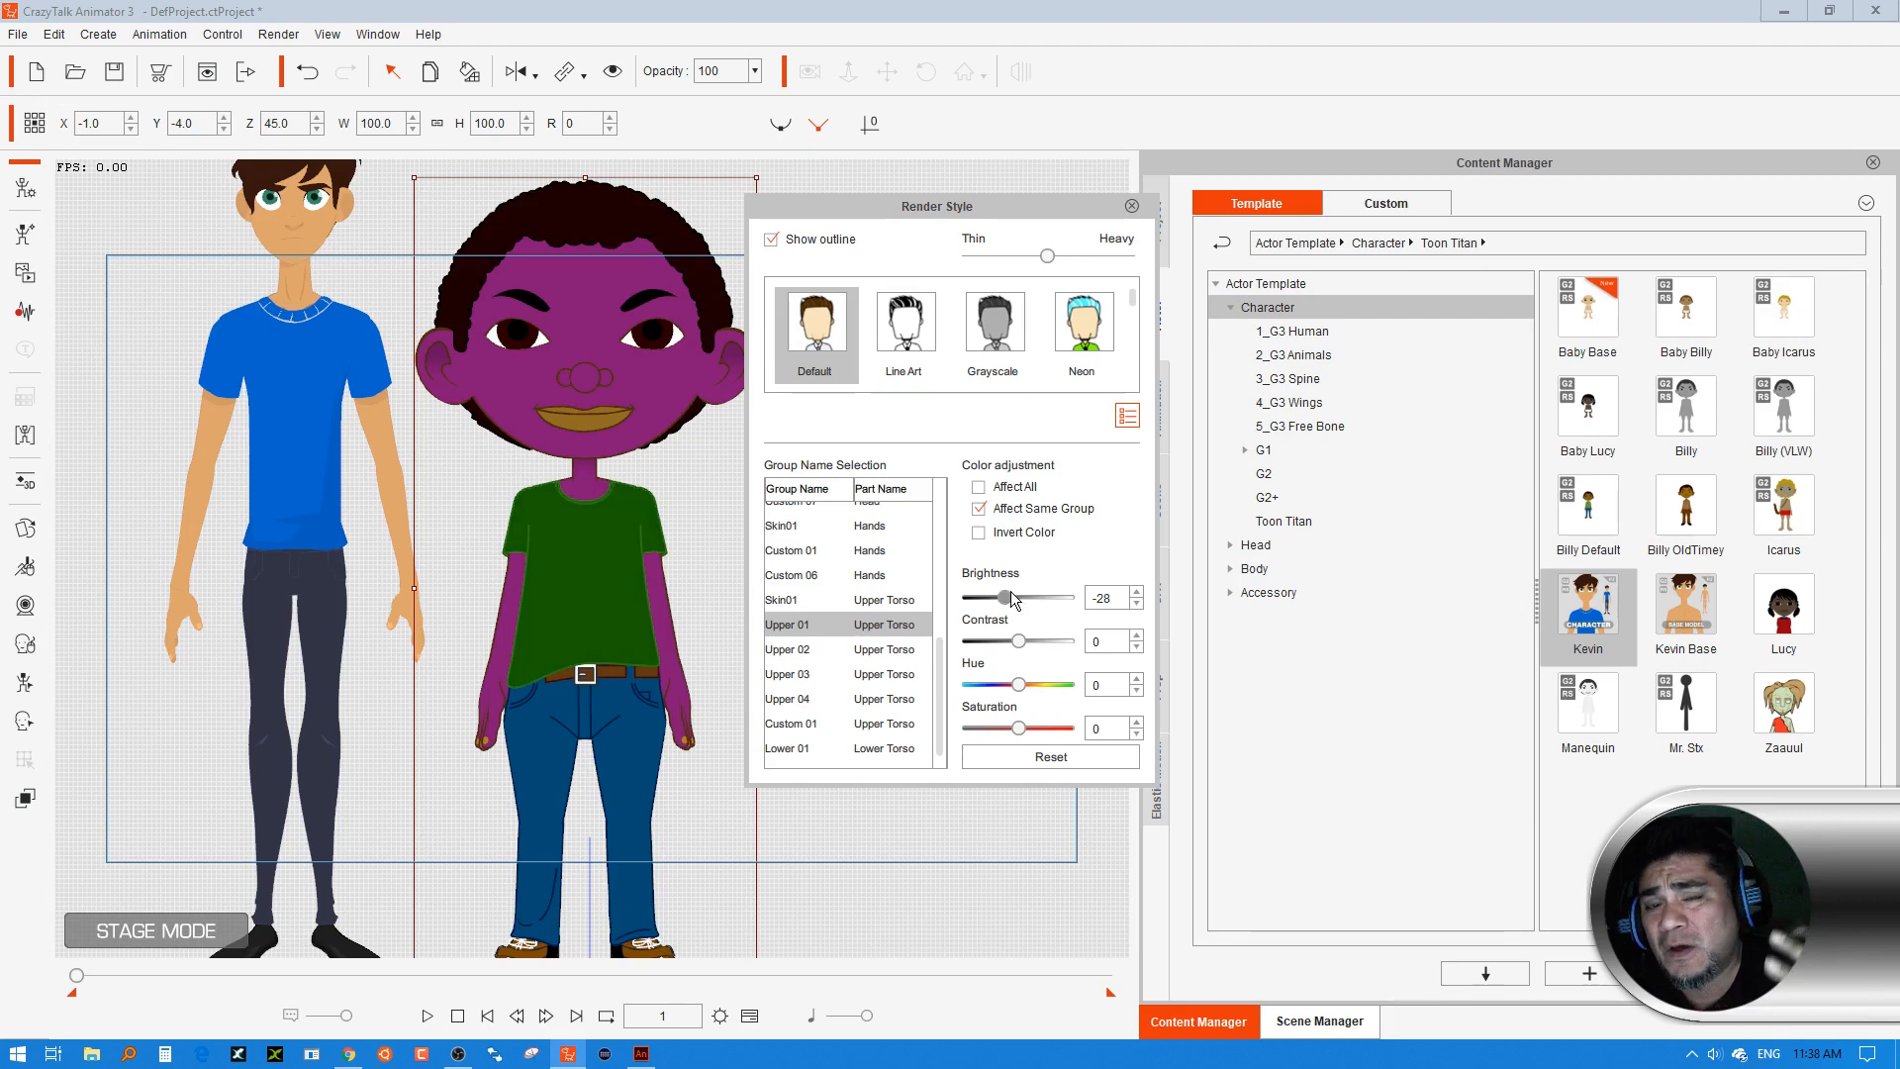
left_click_drag(1011, 592, 1024, 599)
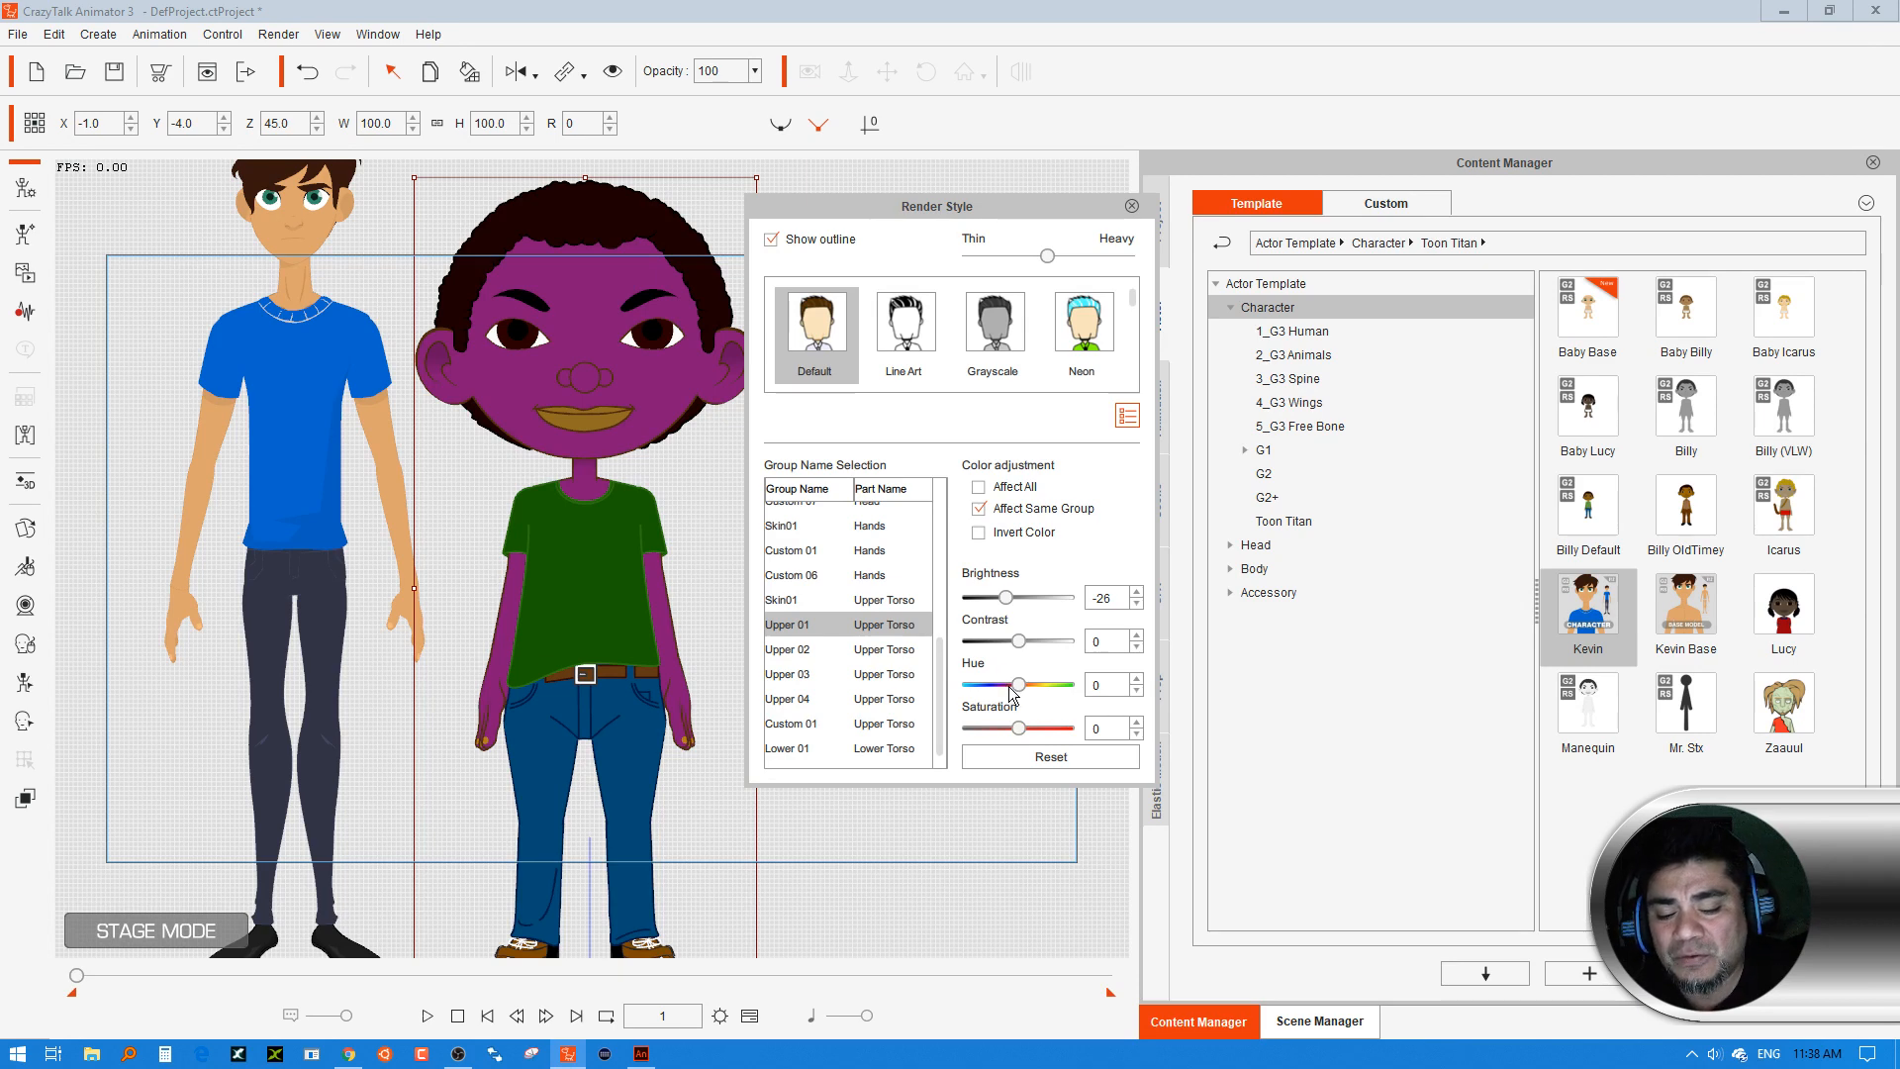
left_click(1056, 729)
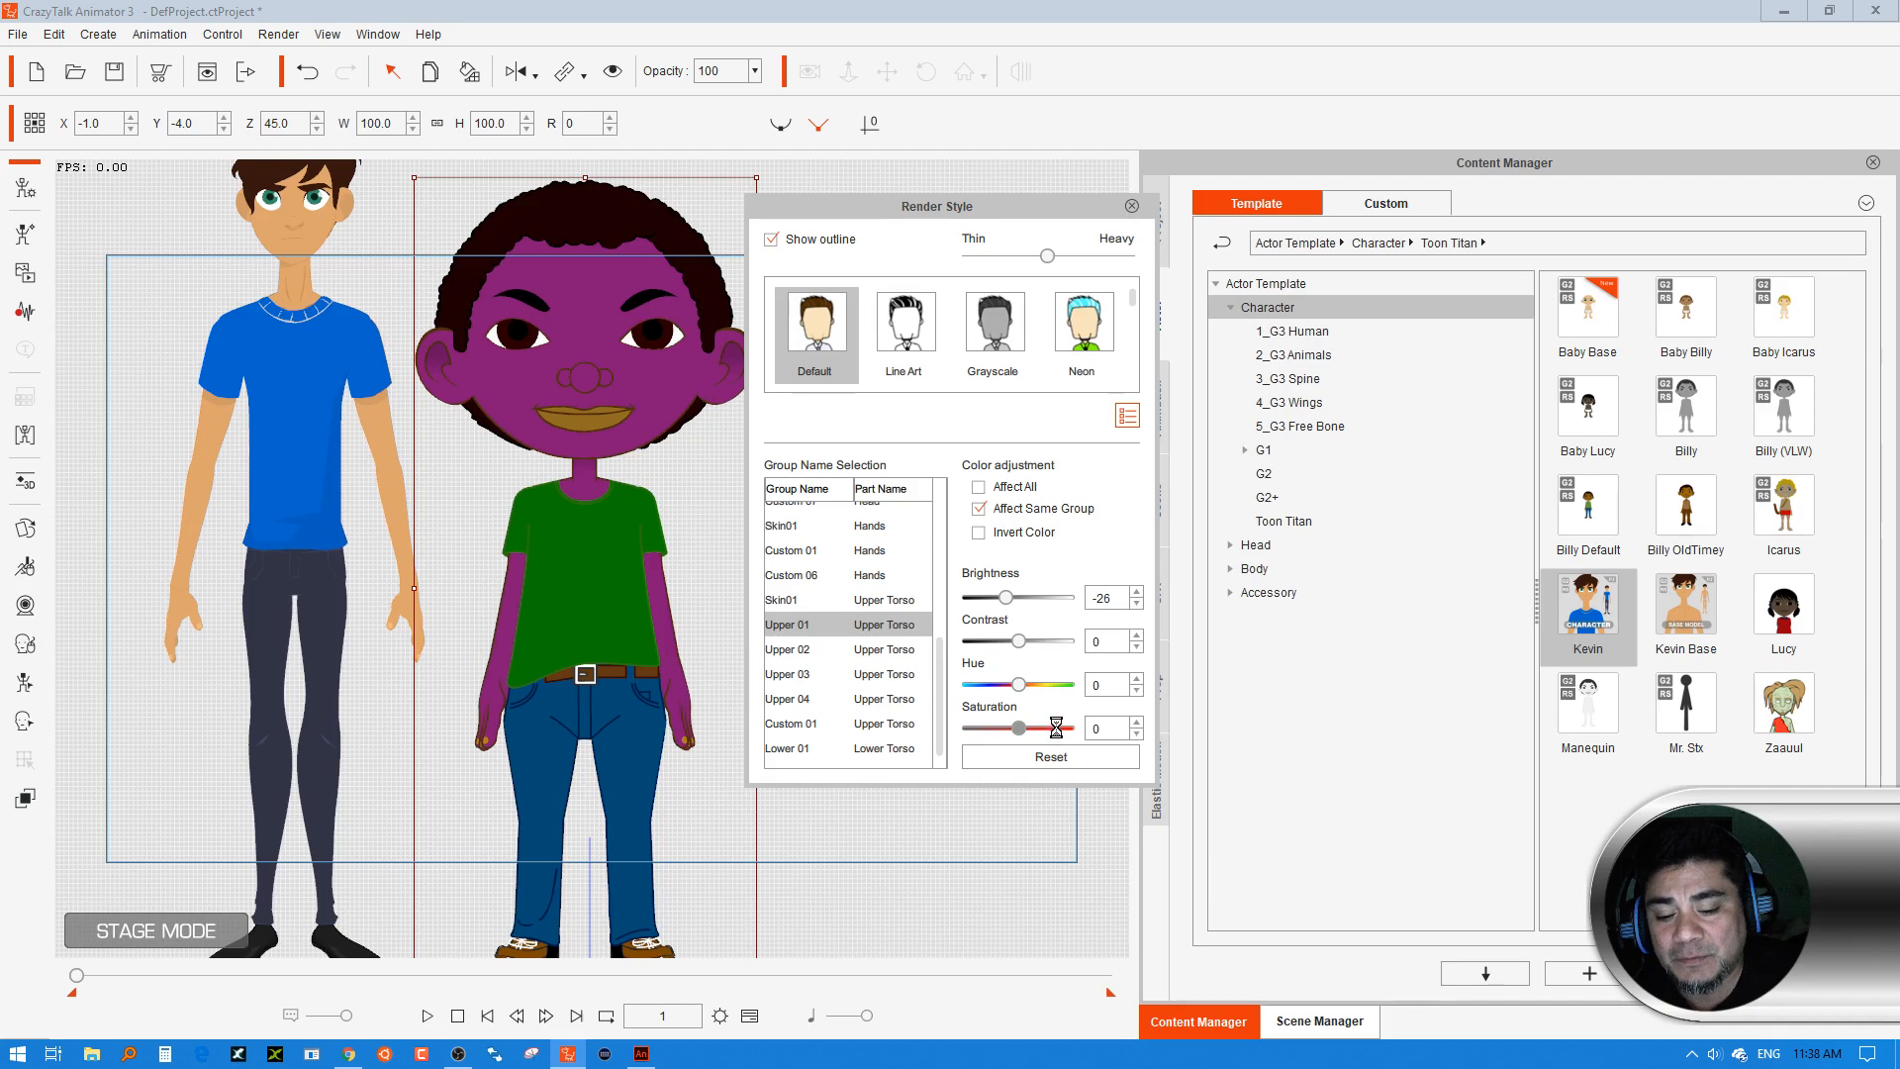
left_click(991, 684)
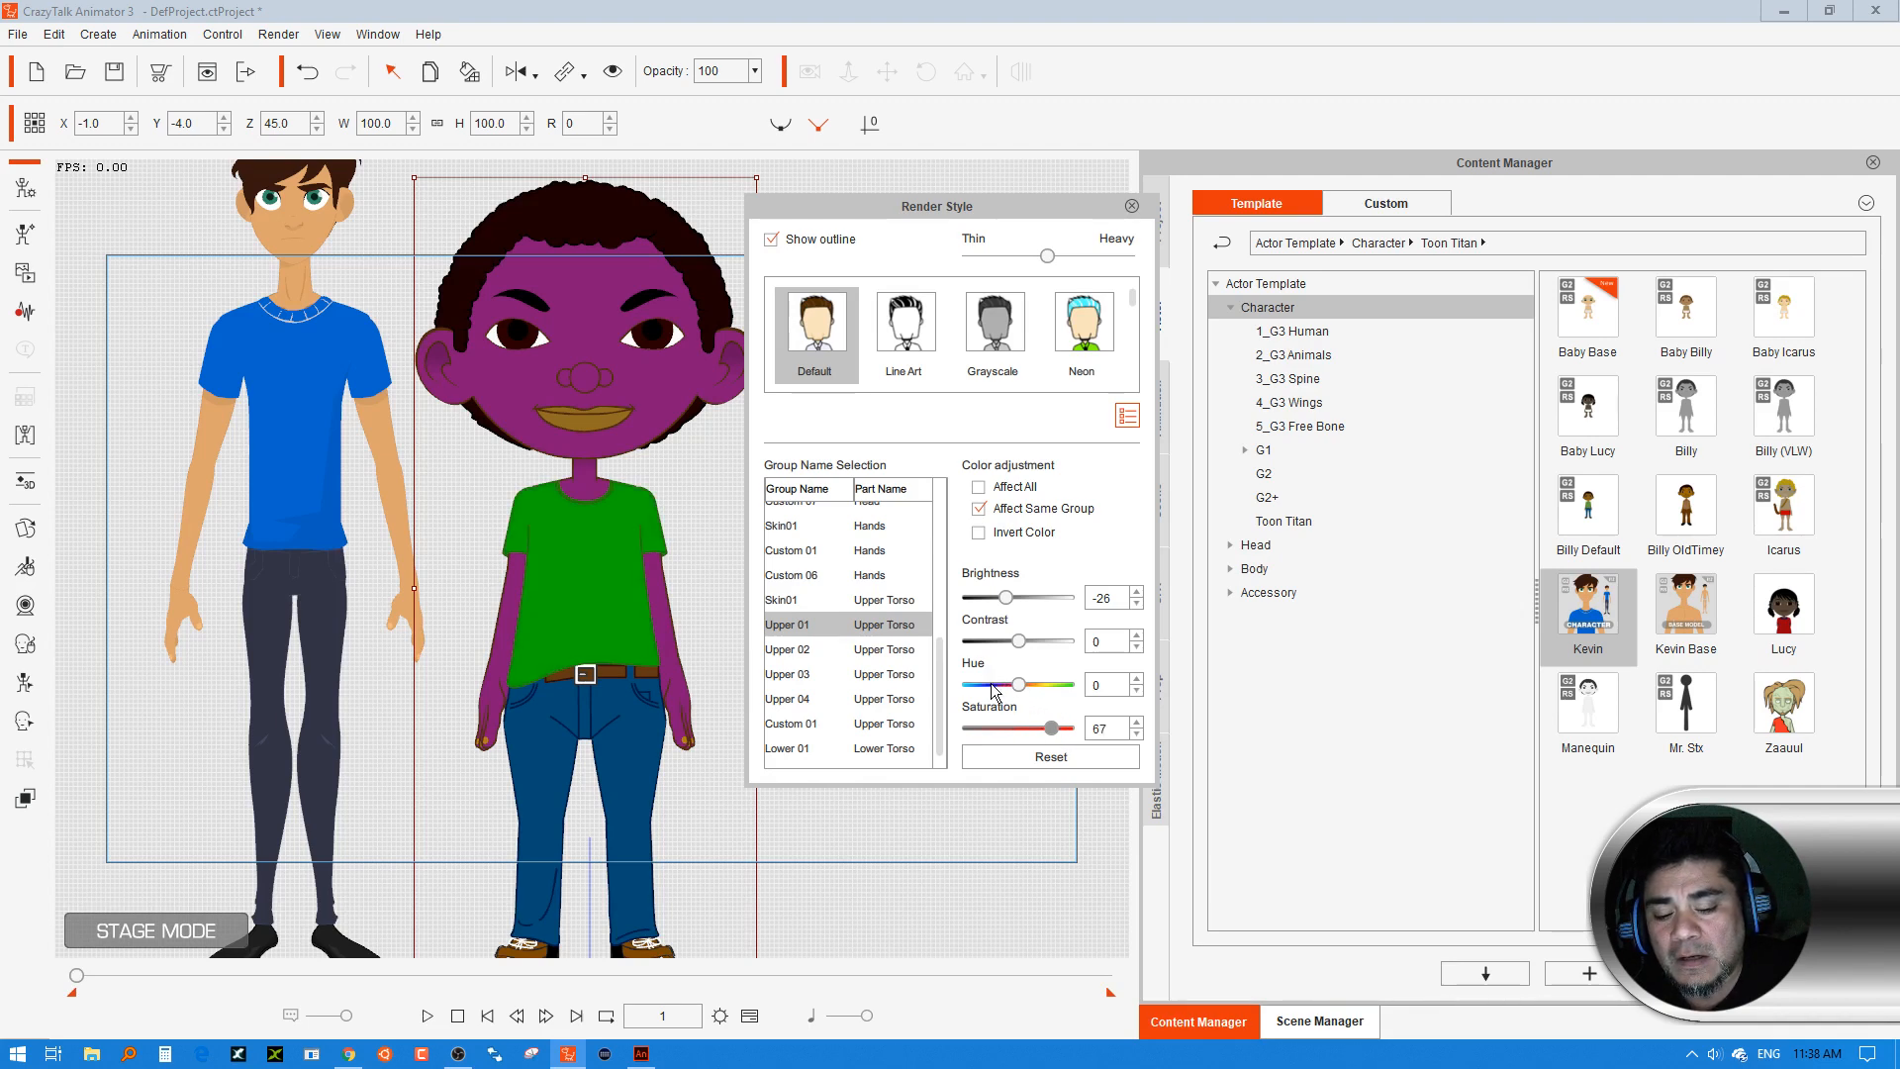
left_click(1045, 682)
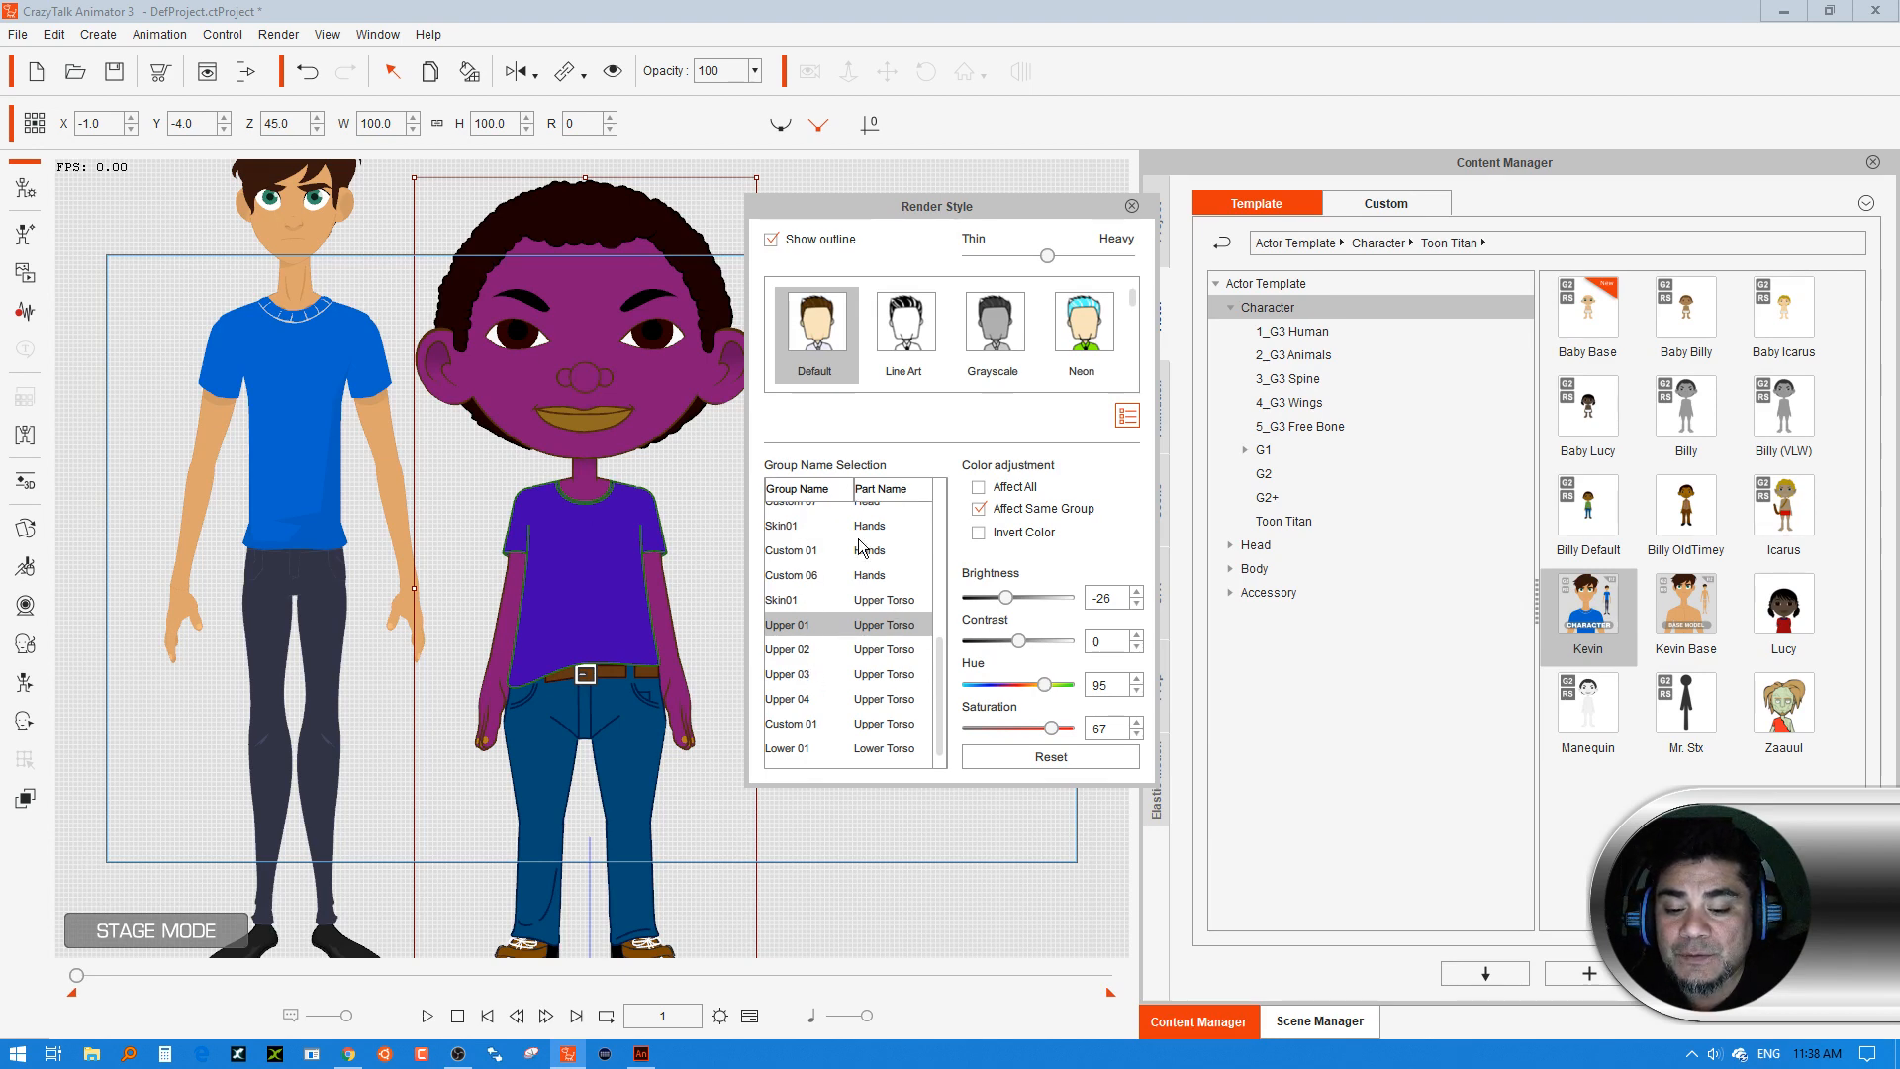
Reset all color adjustments of the head's Skin01 group
left_click_drag(948, 643, 940, 487)
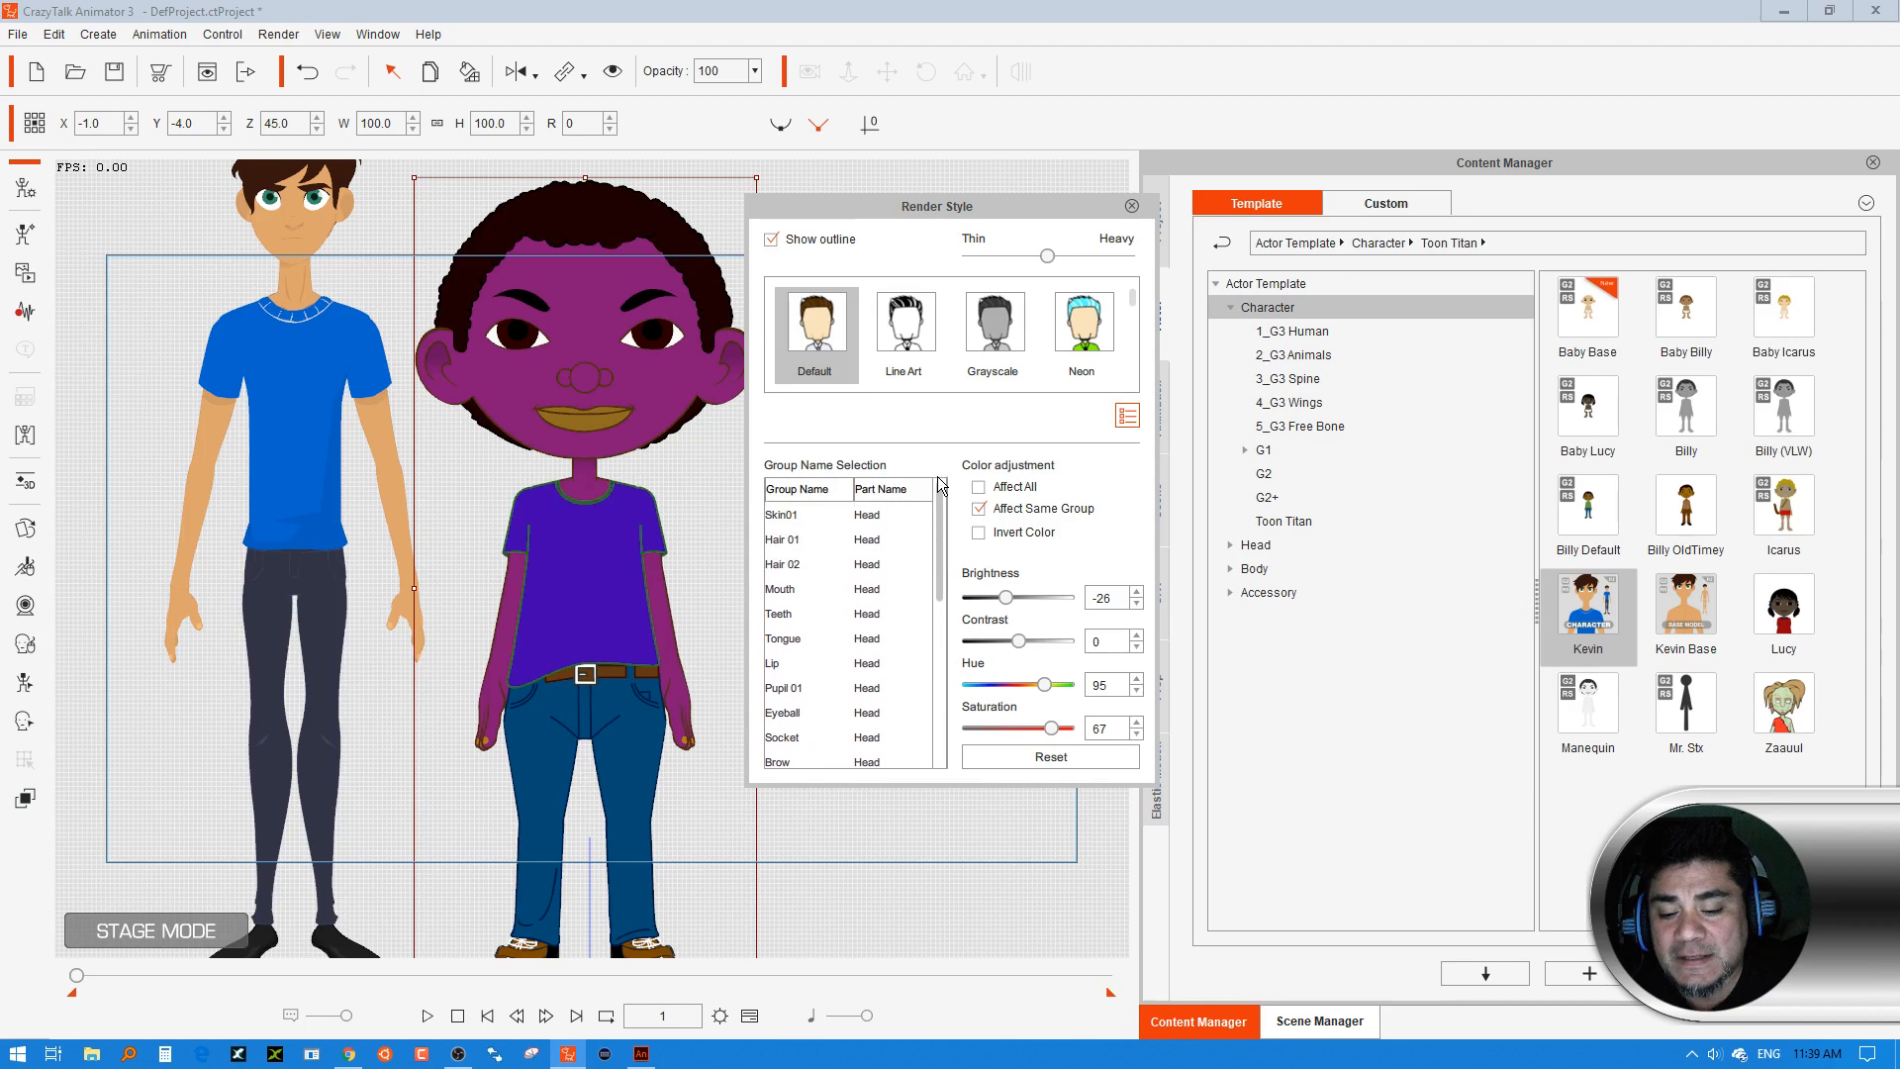
left_click(792, 515)
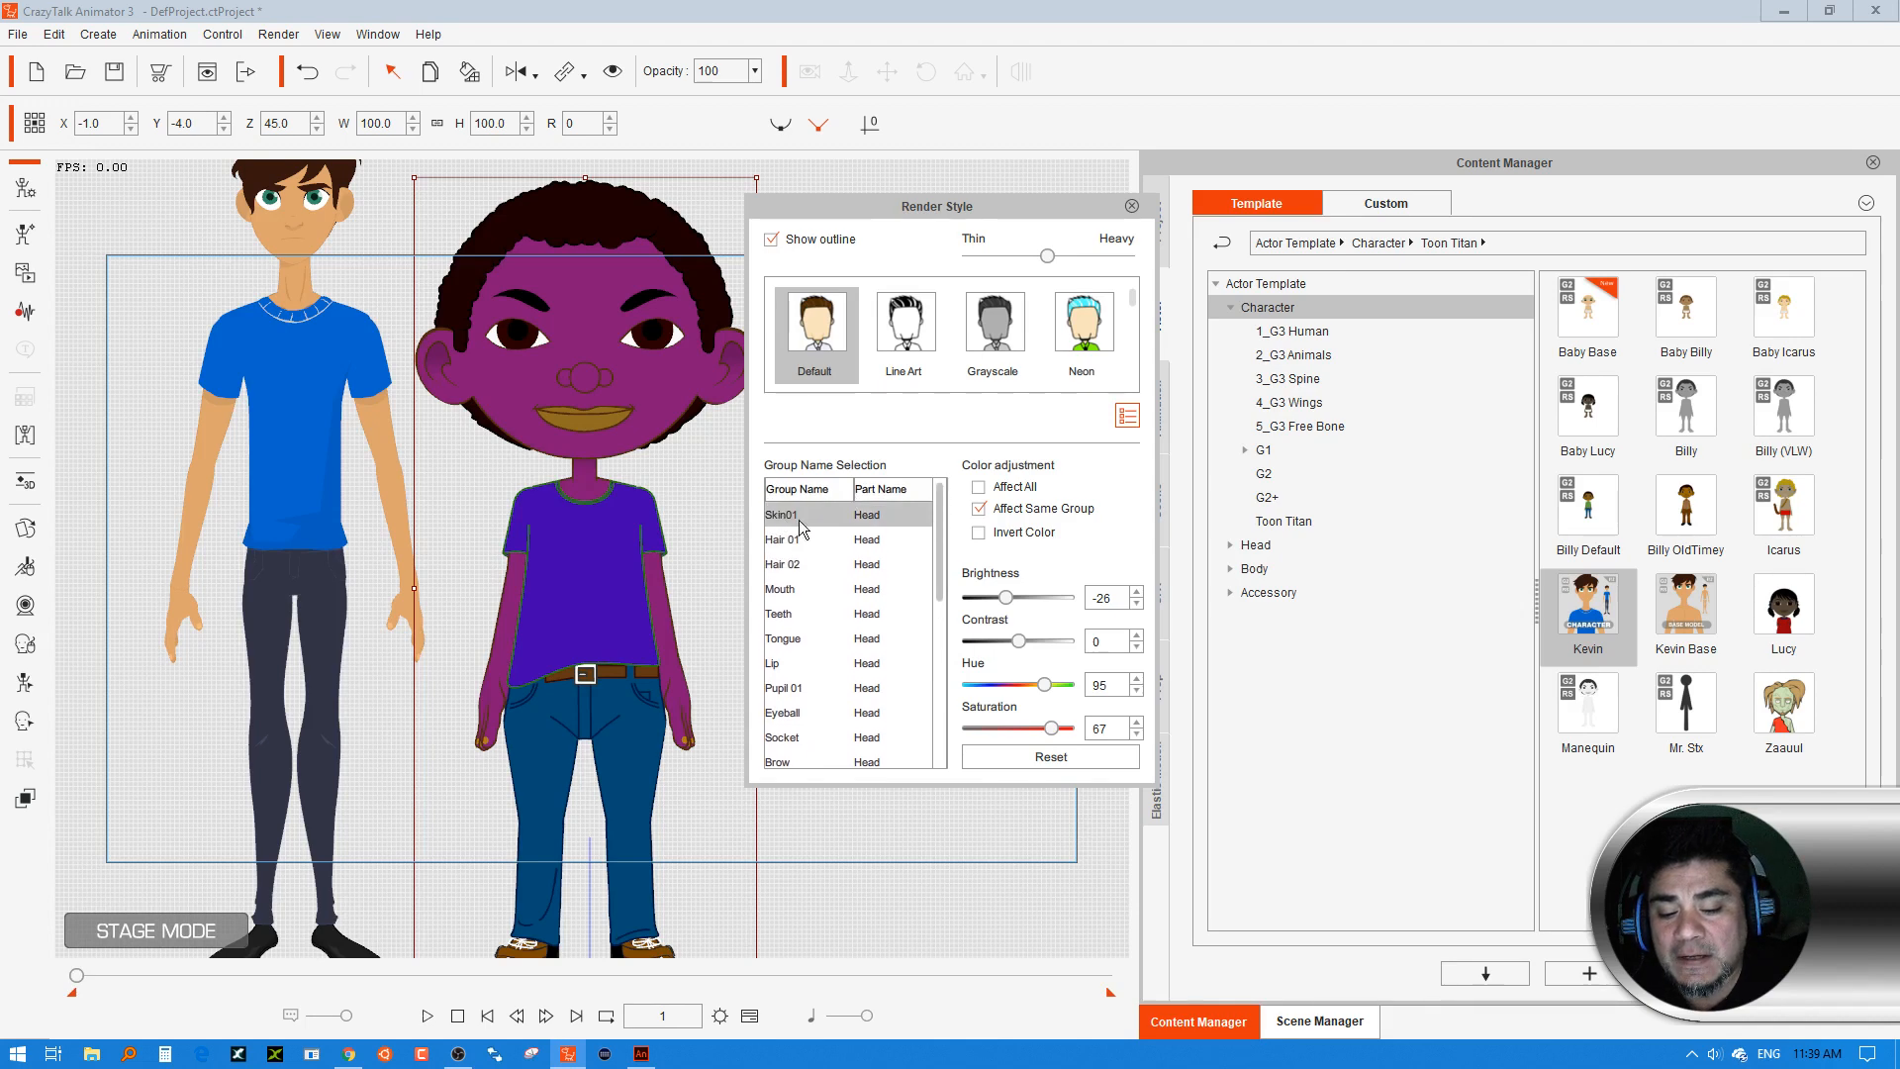
left_click(1051, 758)
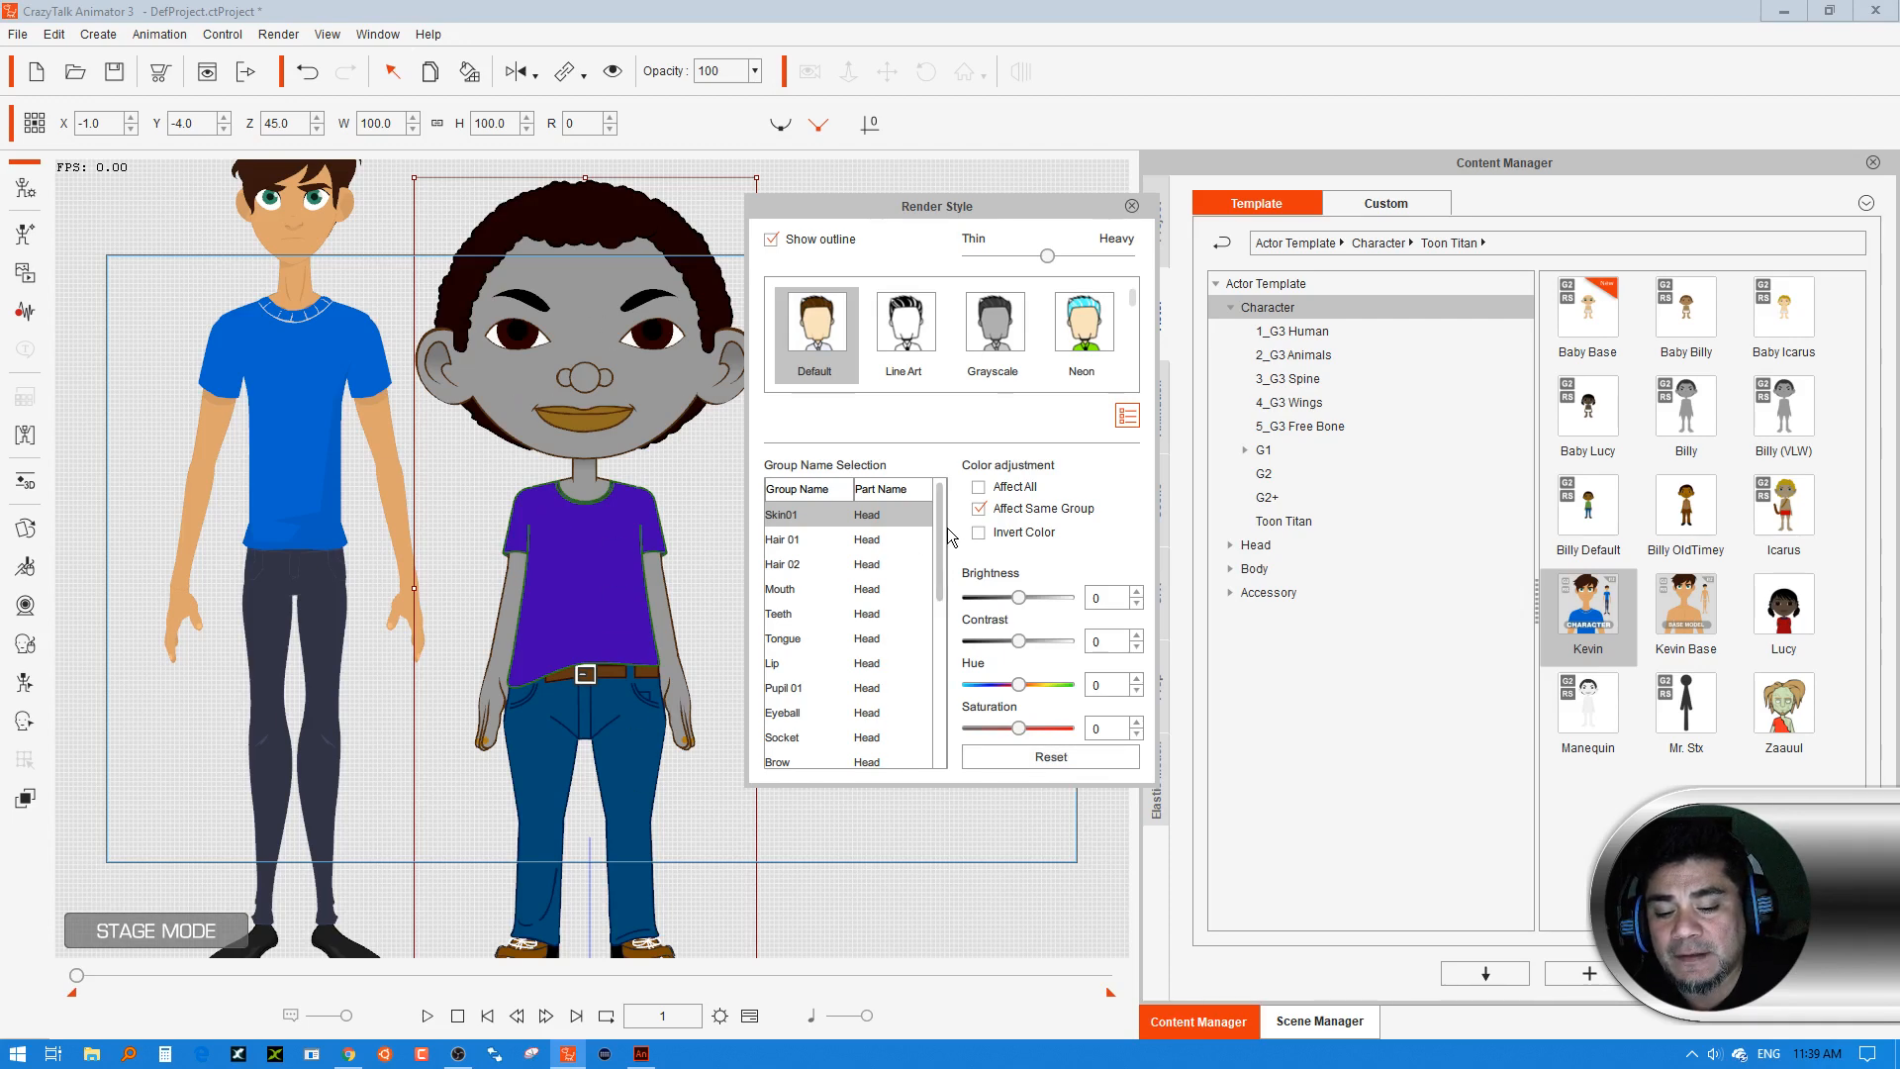
Adjust the Upper 02 group of the upper torso to brightness 18, hue 91 and saturation 1, and close Render Style
left_click_drag(940, 535, 966, 645)
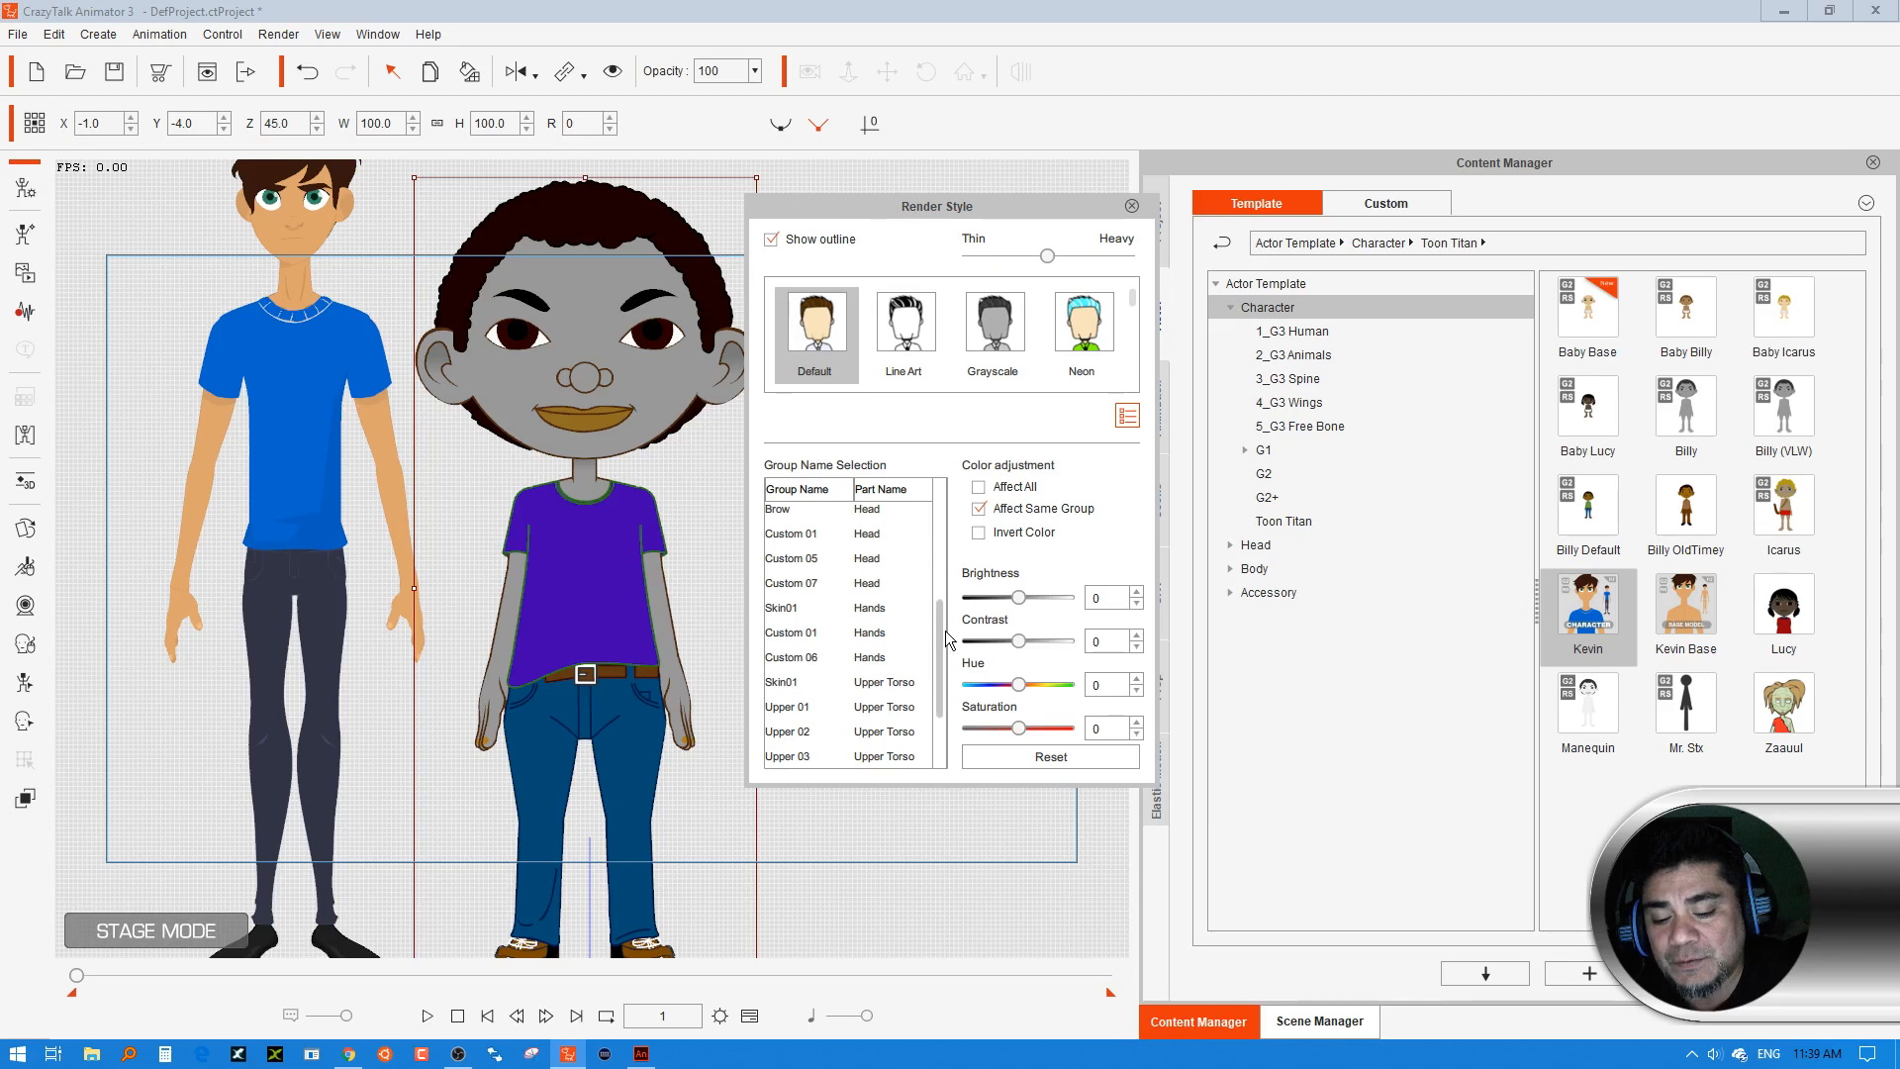
left_click(778, 733)
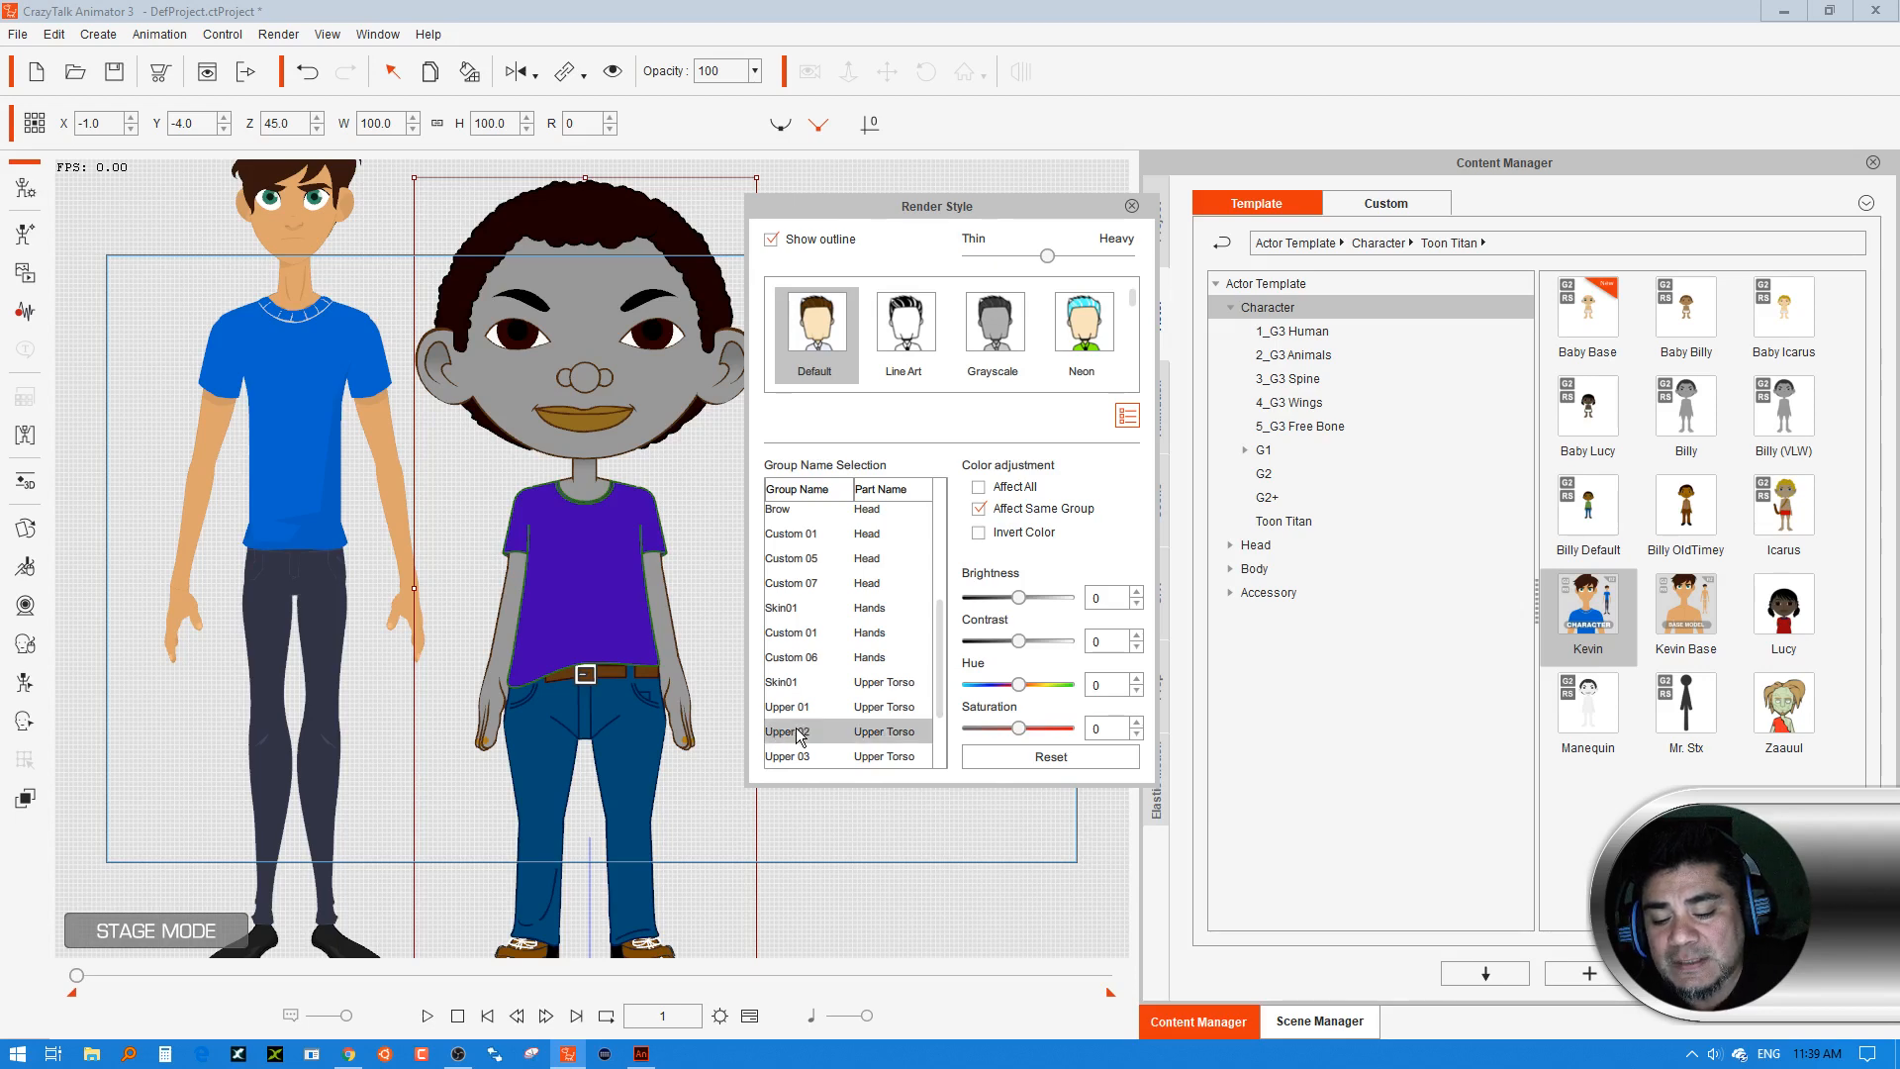
left_click(1040, 685)
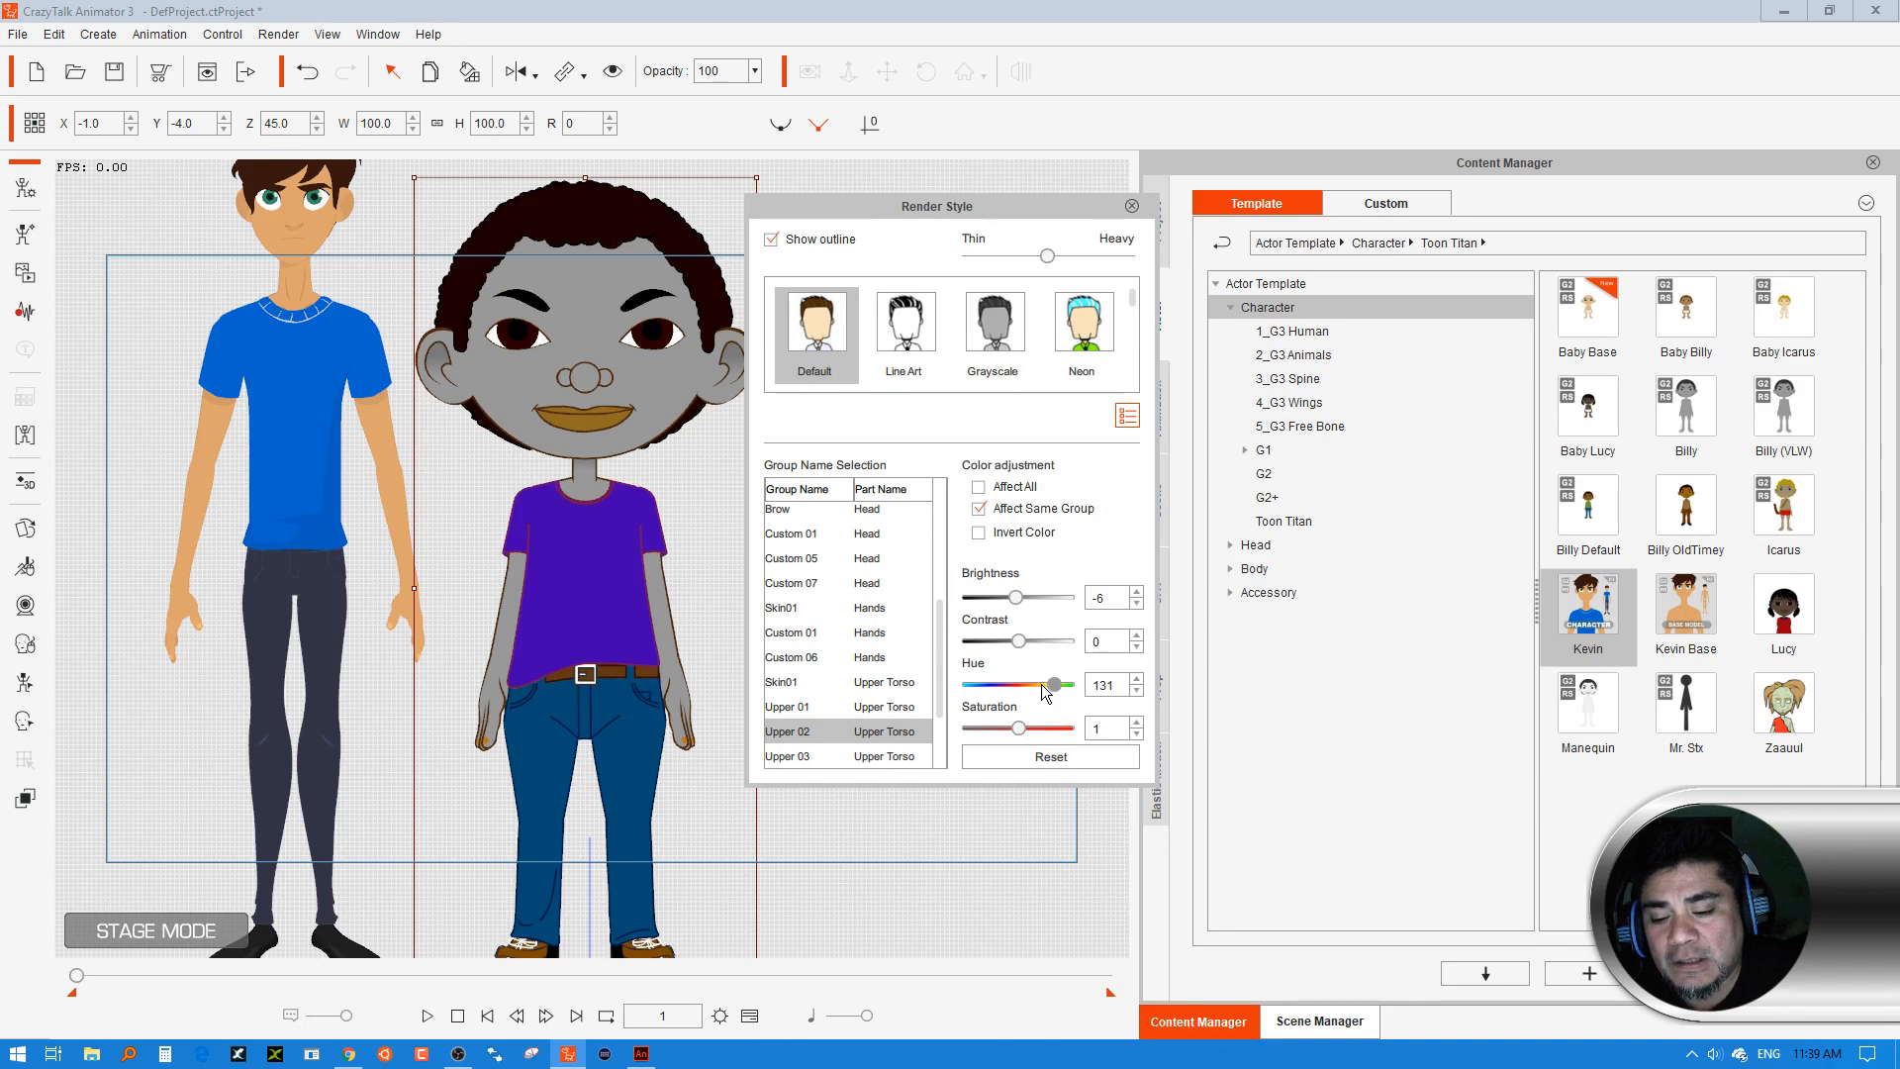
left_click(1043, 685)
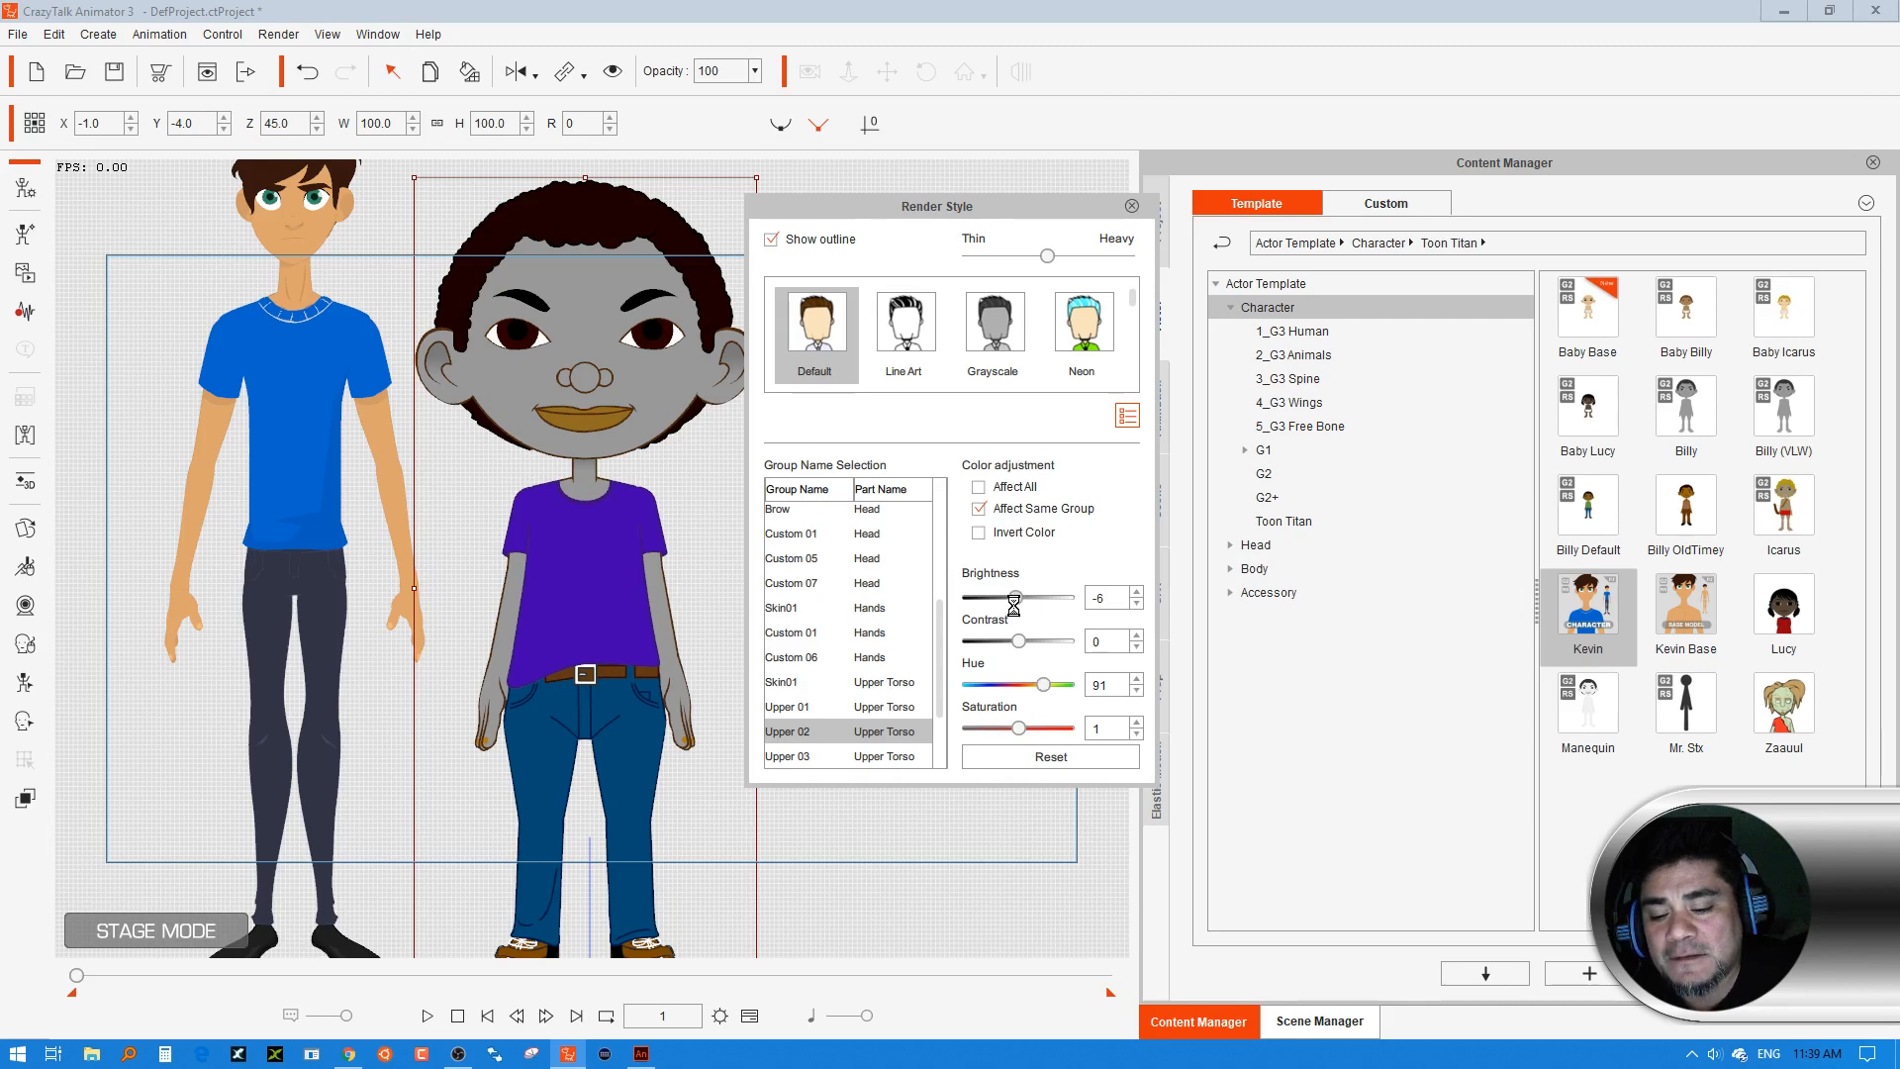
left_click_drag(1012, 604, 1025, 607)
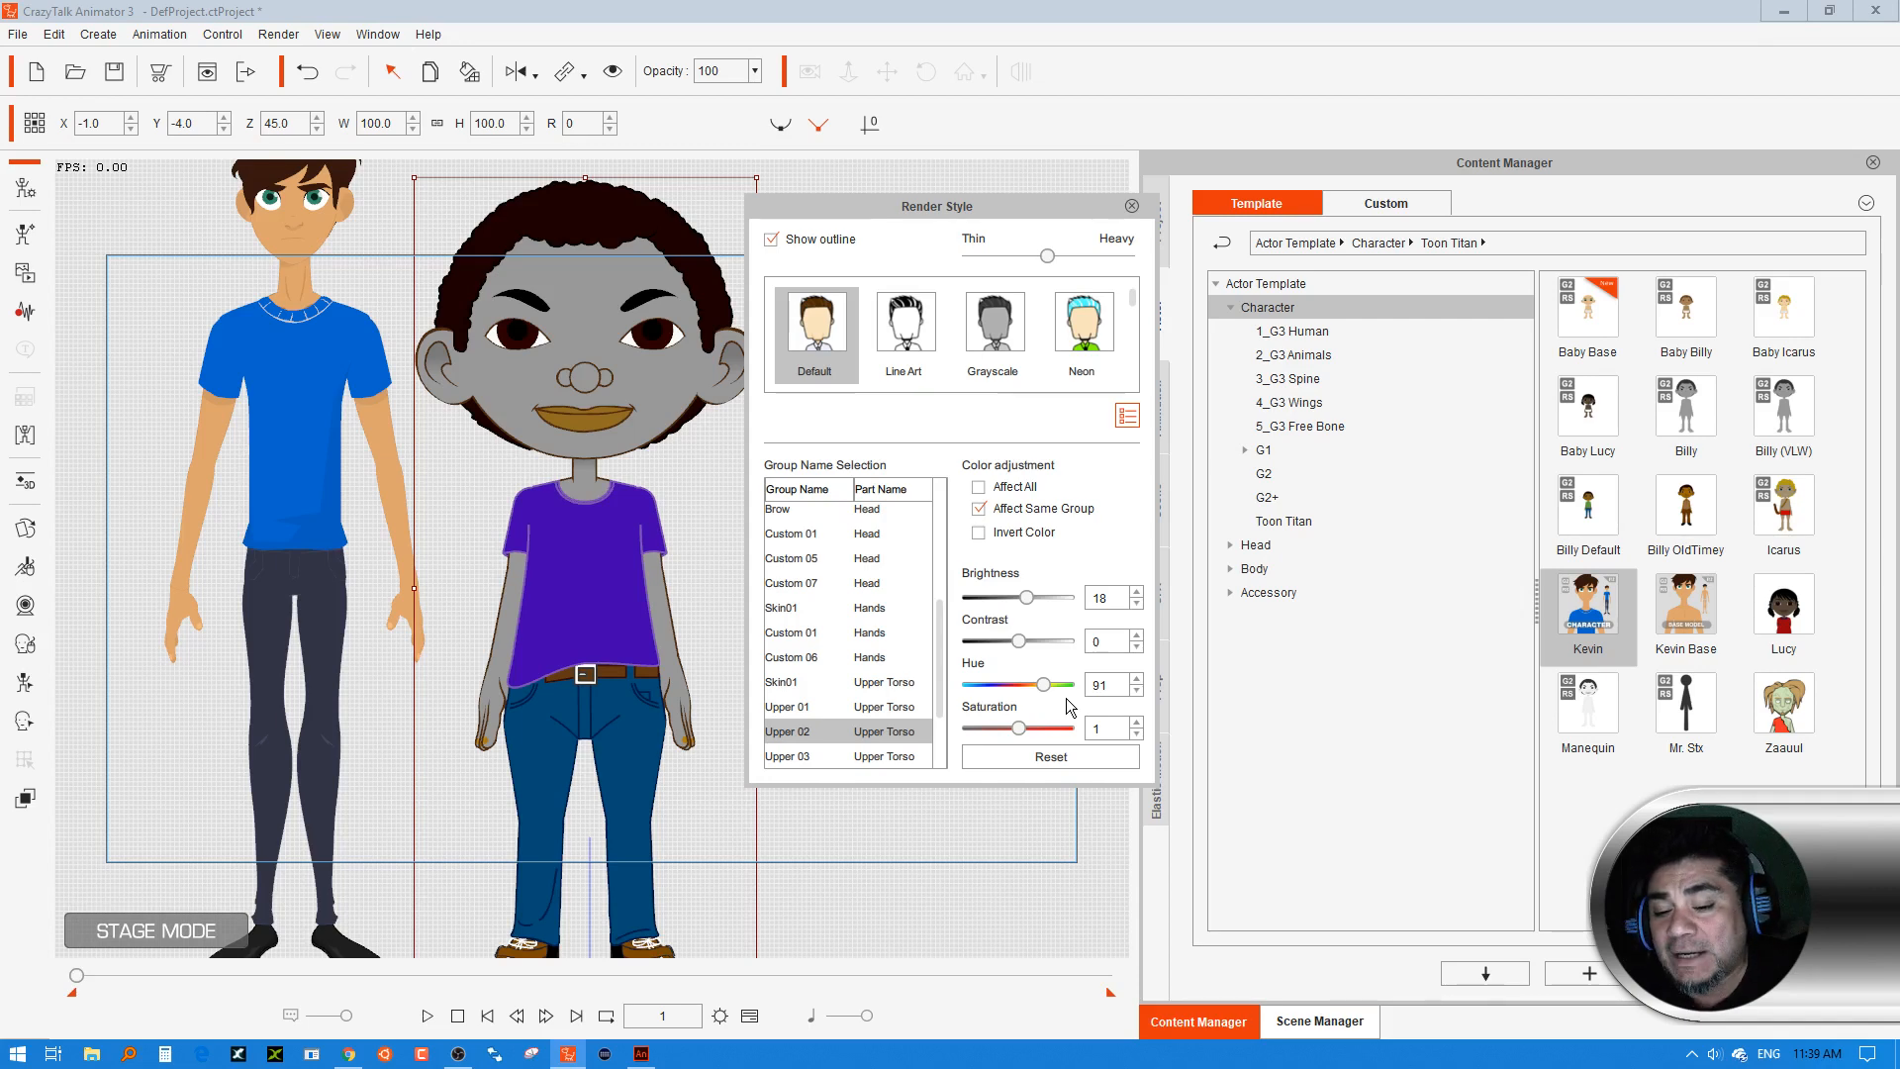
left_click(1131, 206)
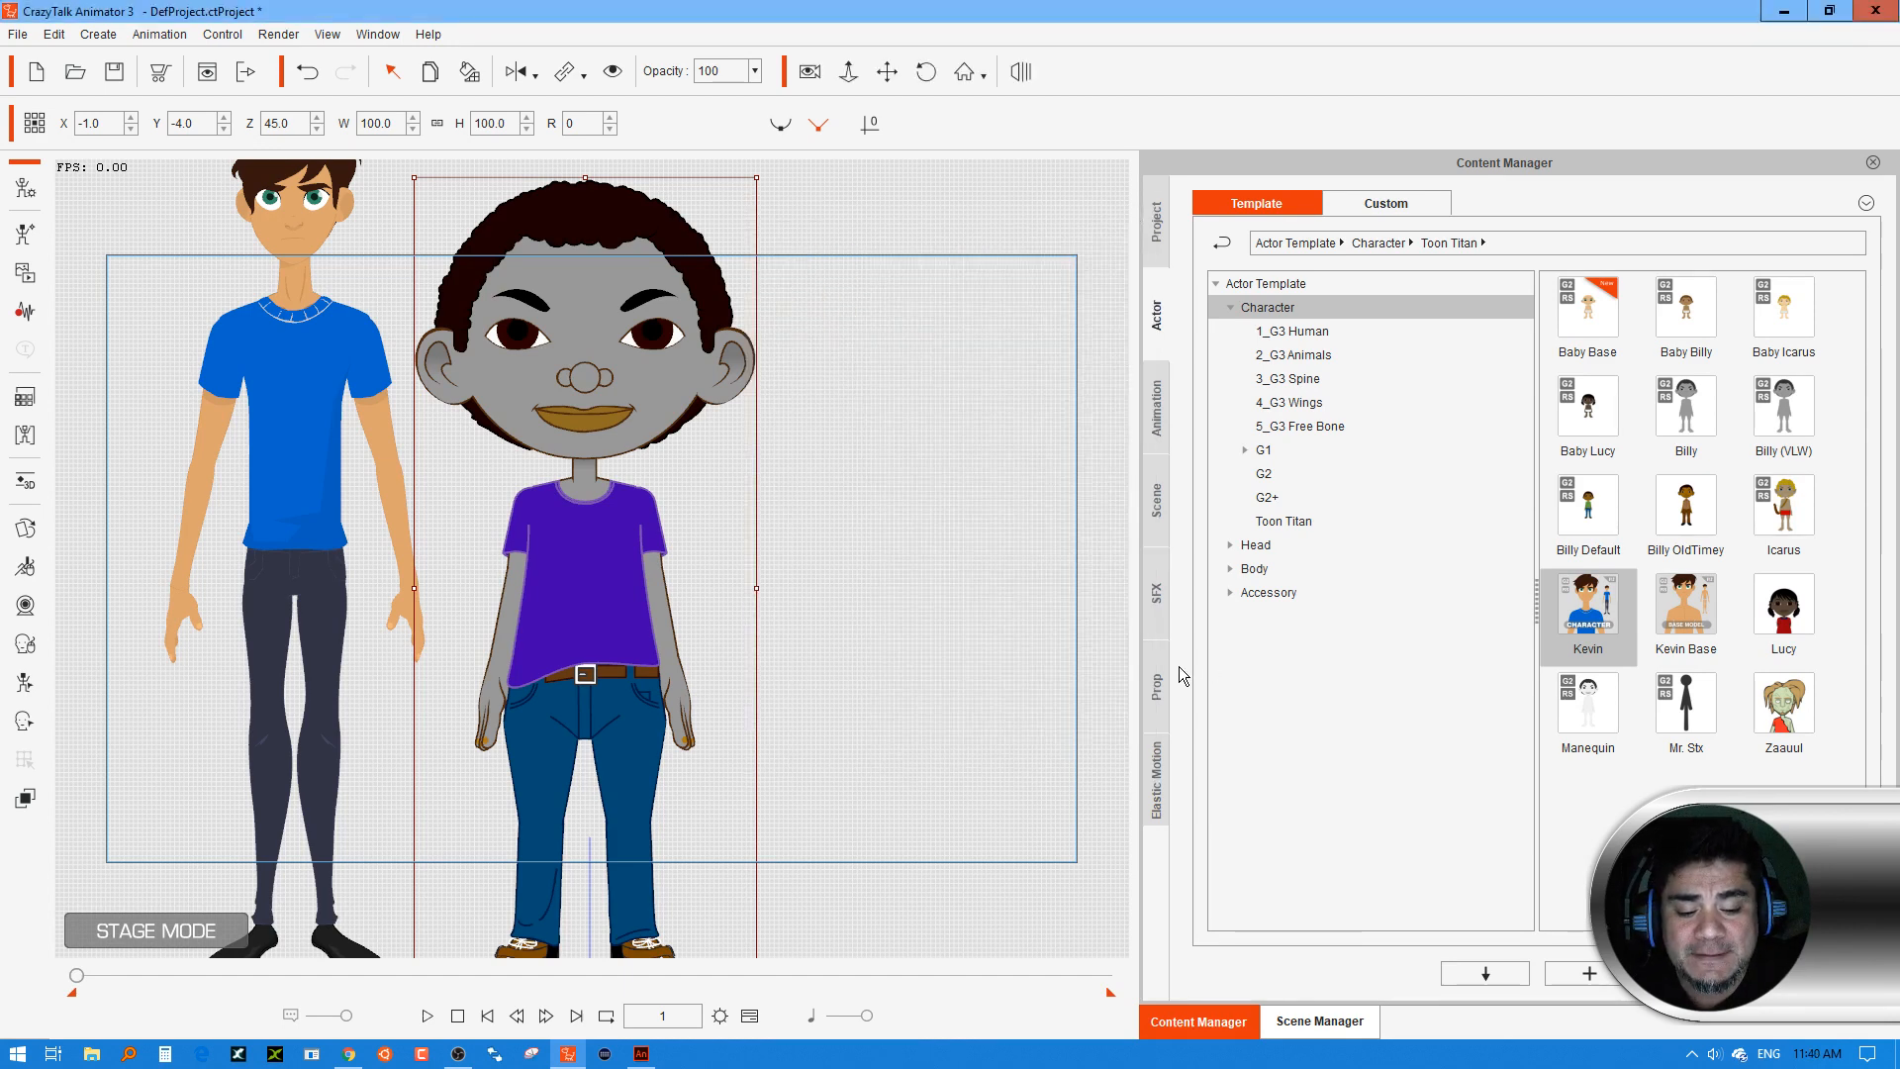
Open the Skin folder of the Toon Titan color props in the Content Manager's prop templates
left_click(1168, 697)
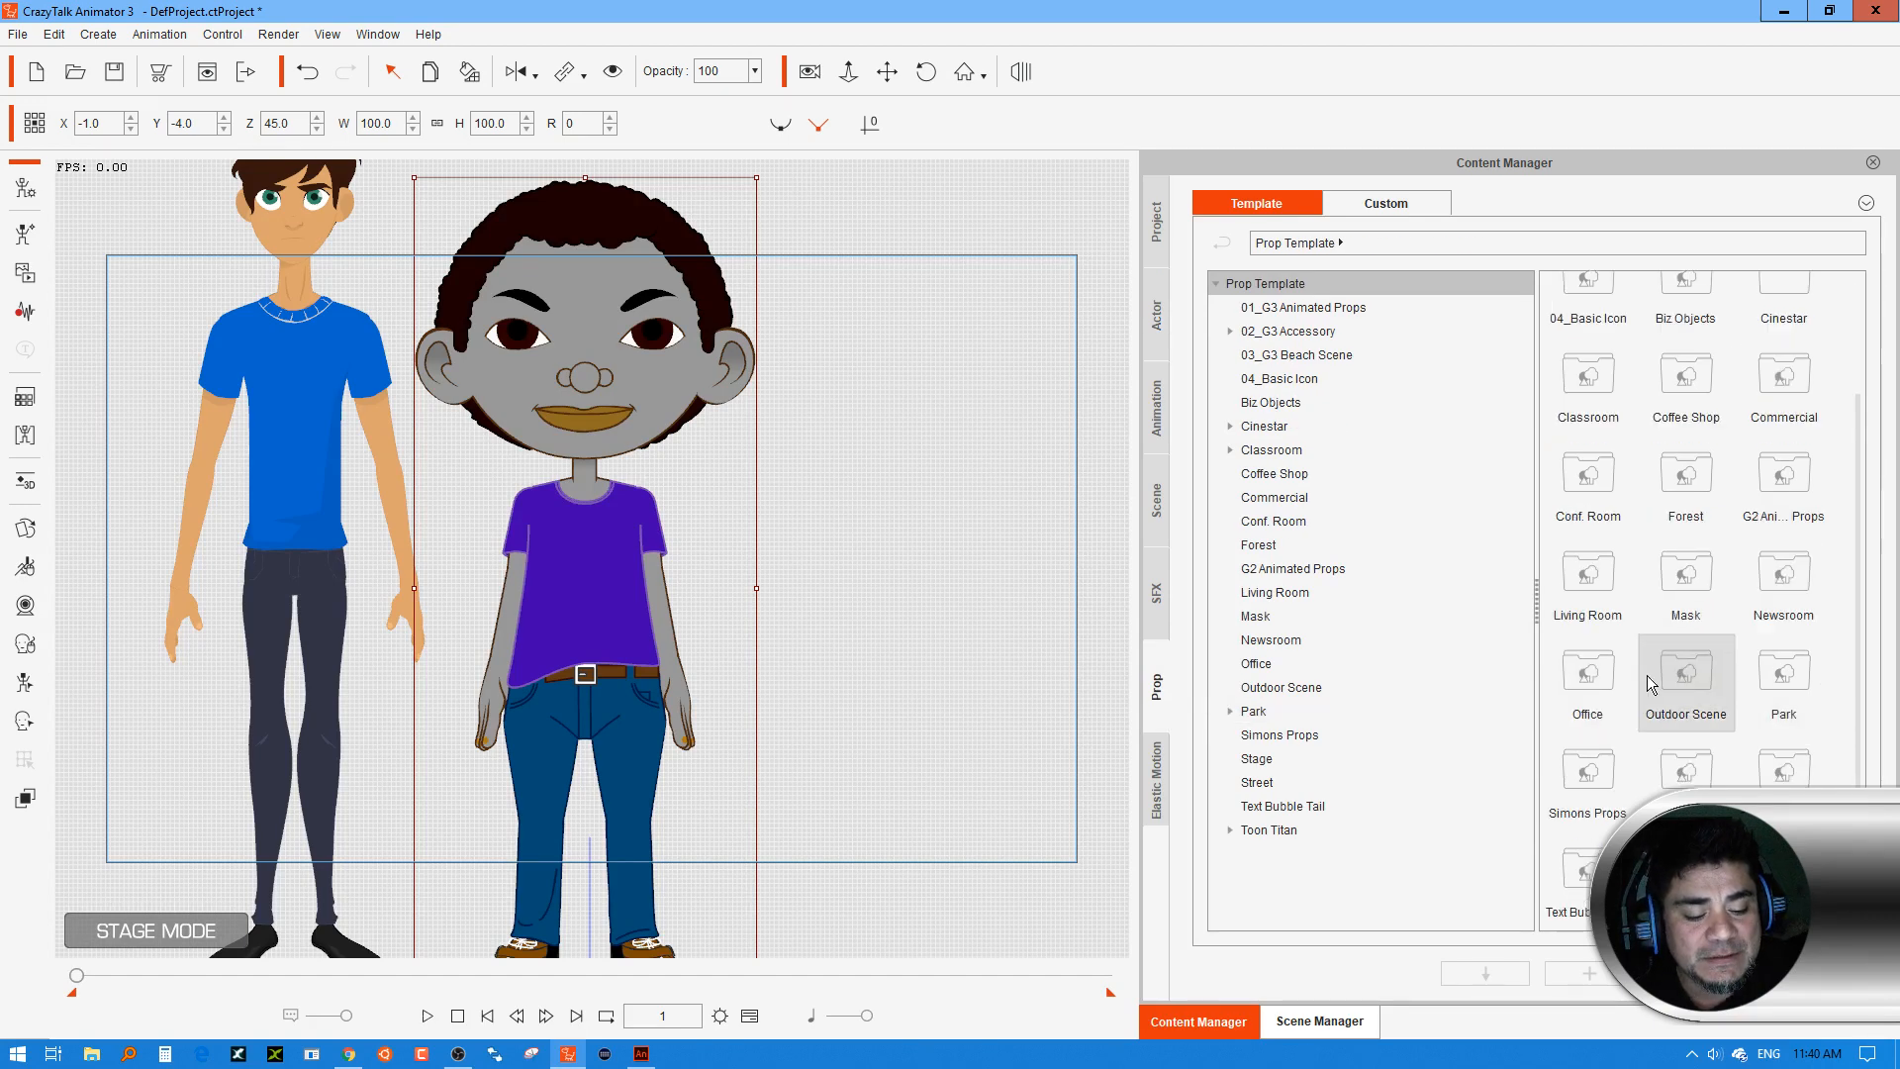
double_click(1686, 871)
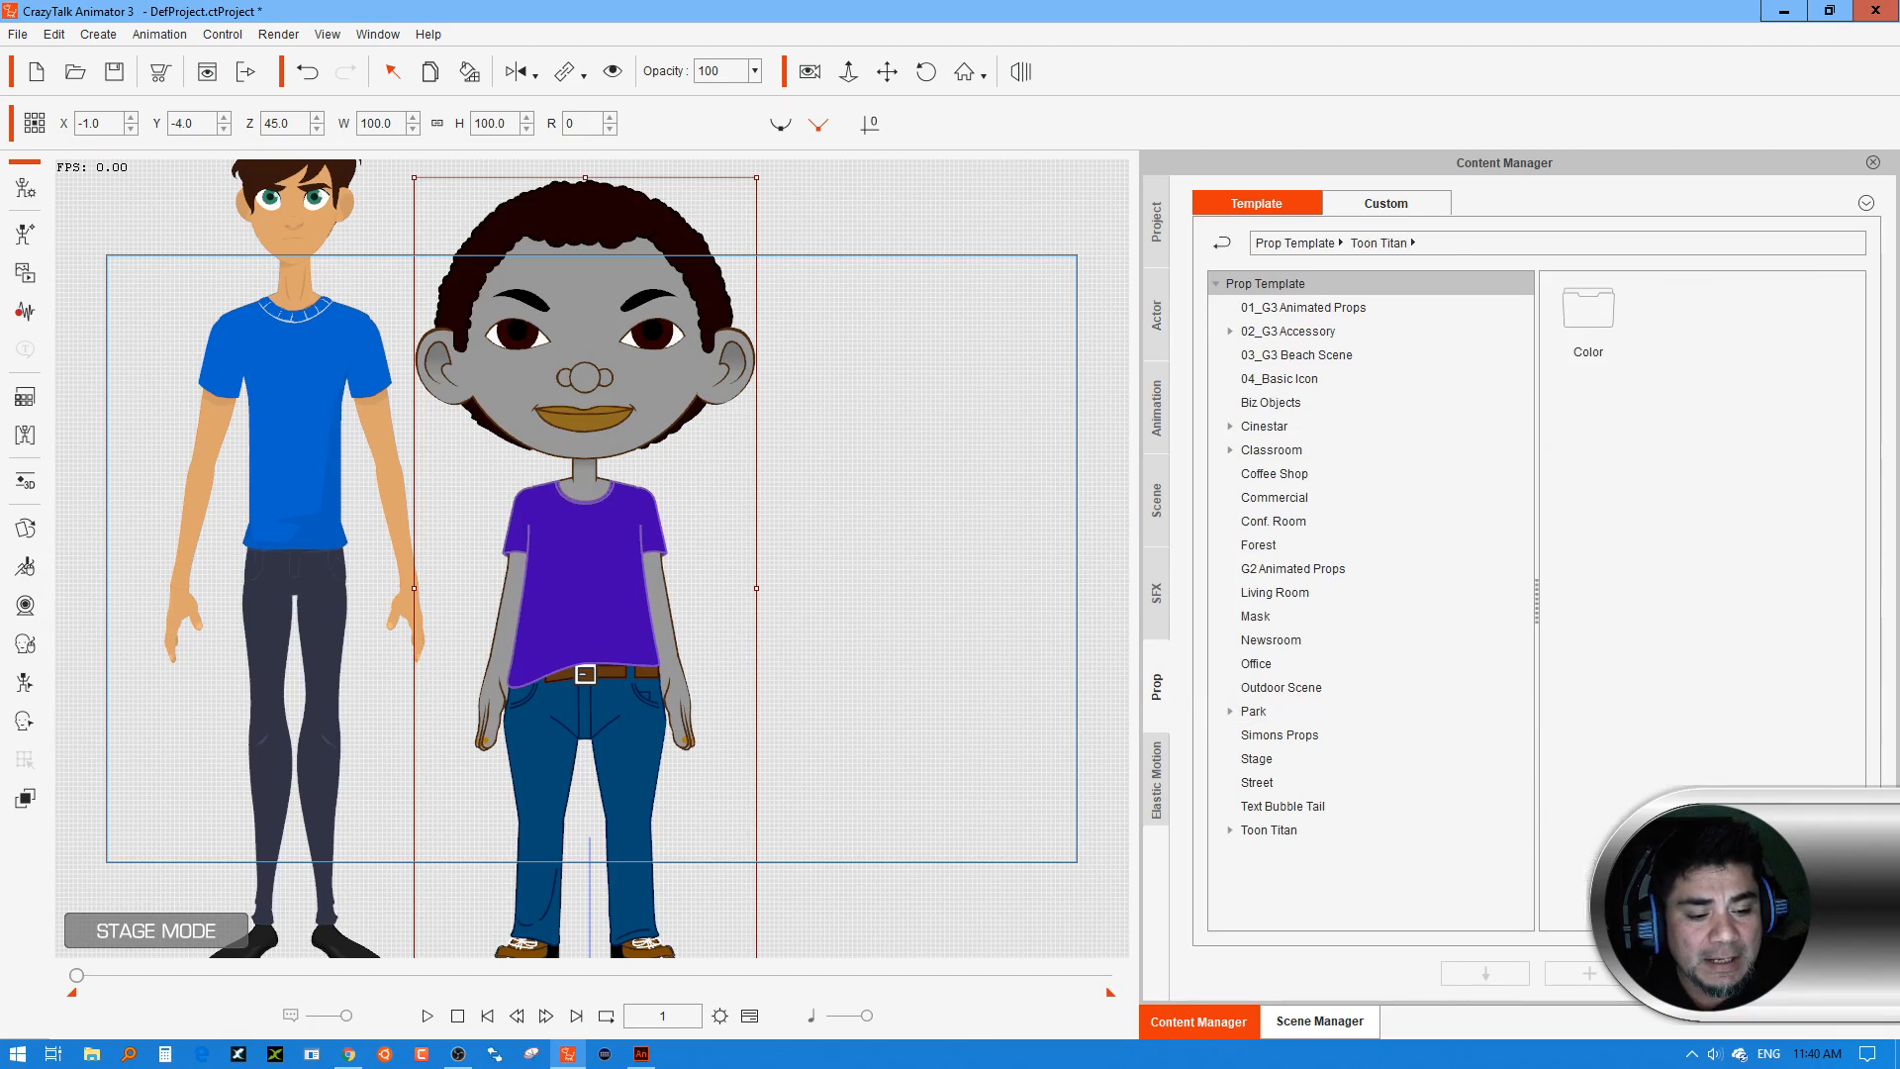
double_click(1589, 319)
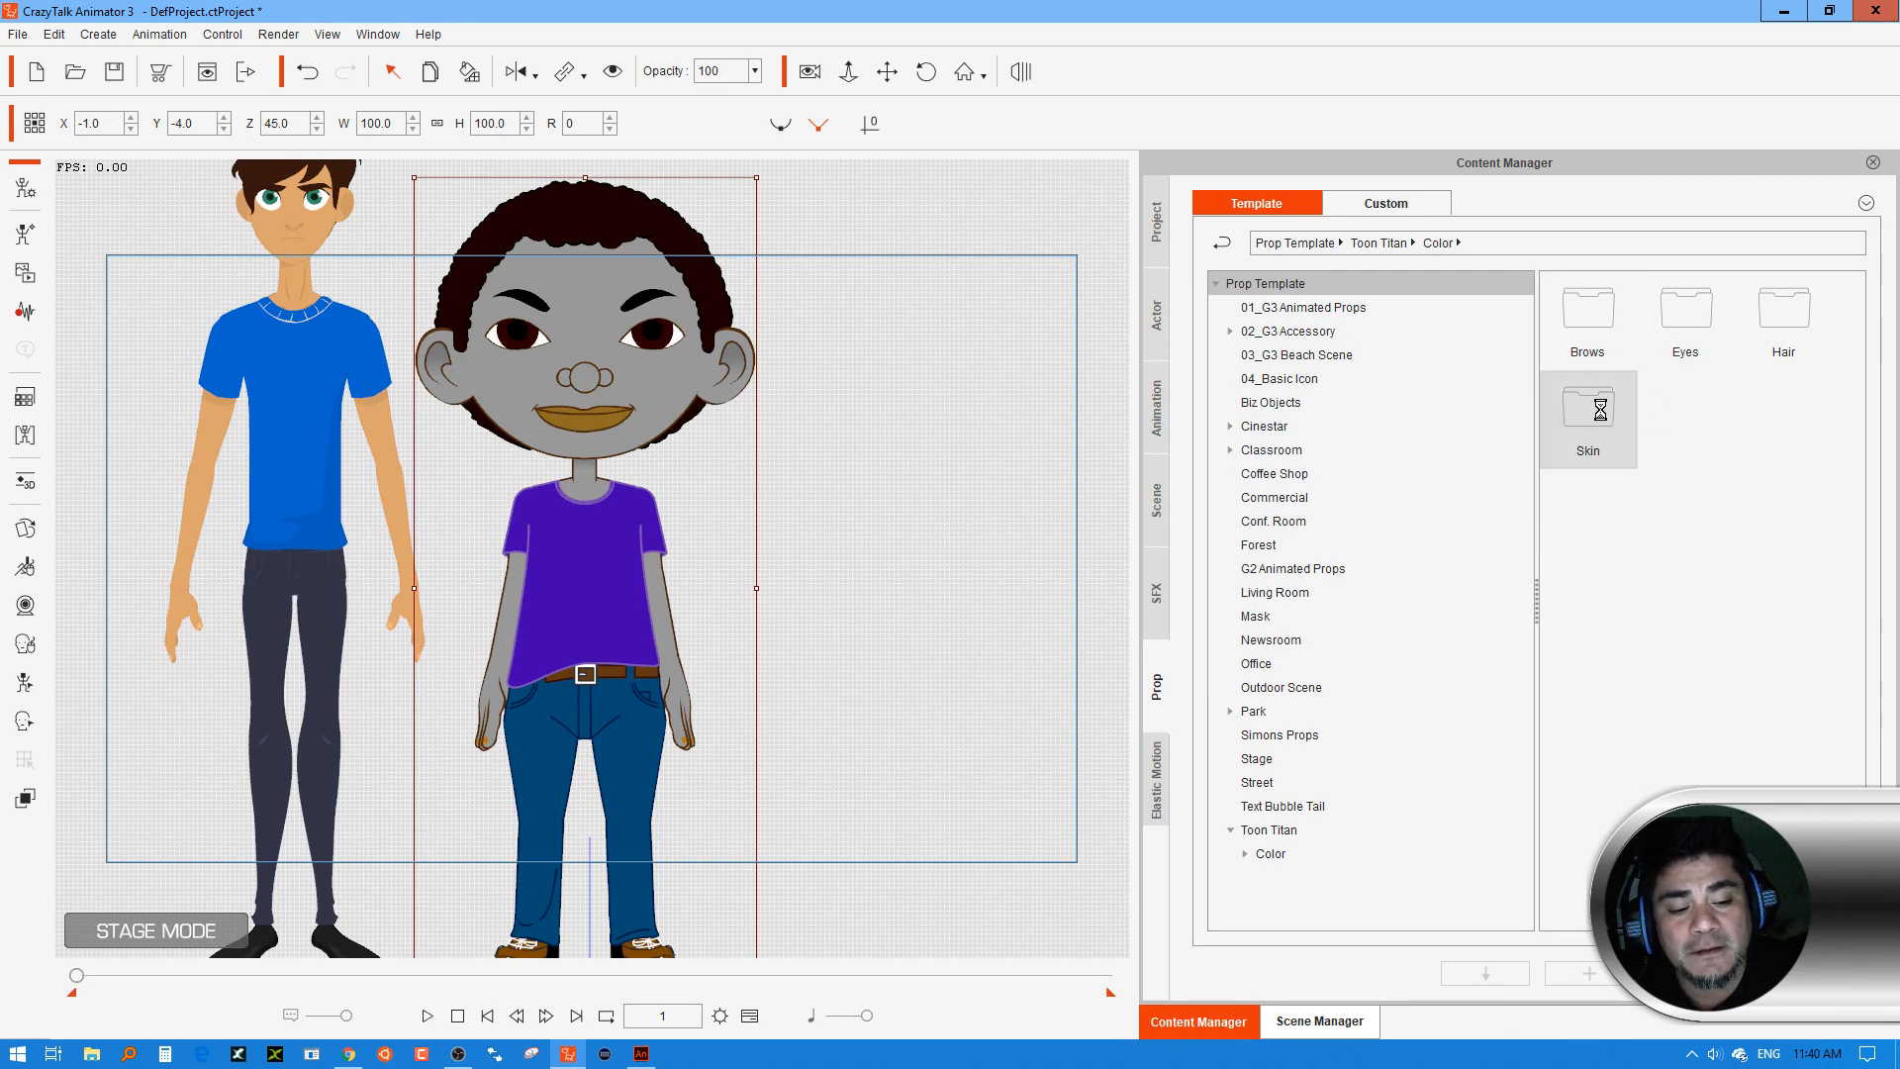
double_click(1602, 443)
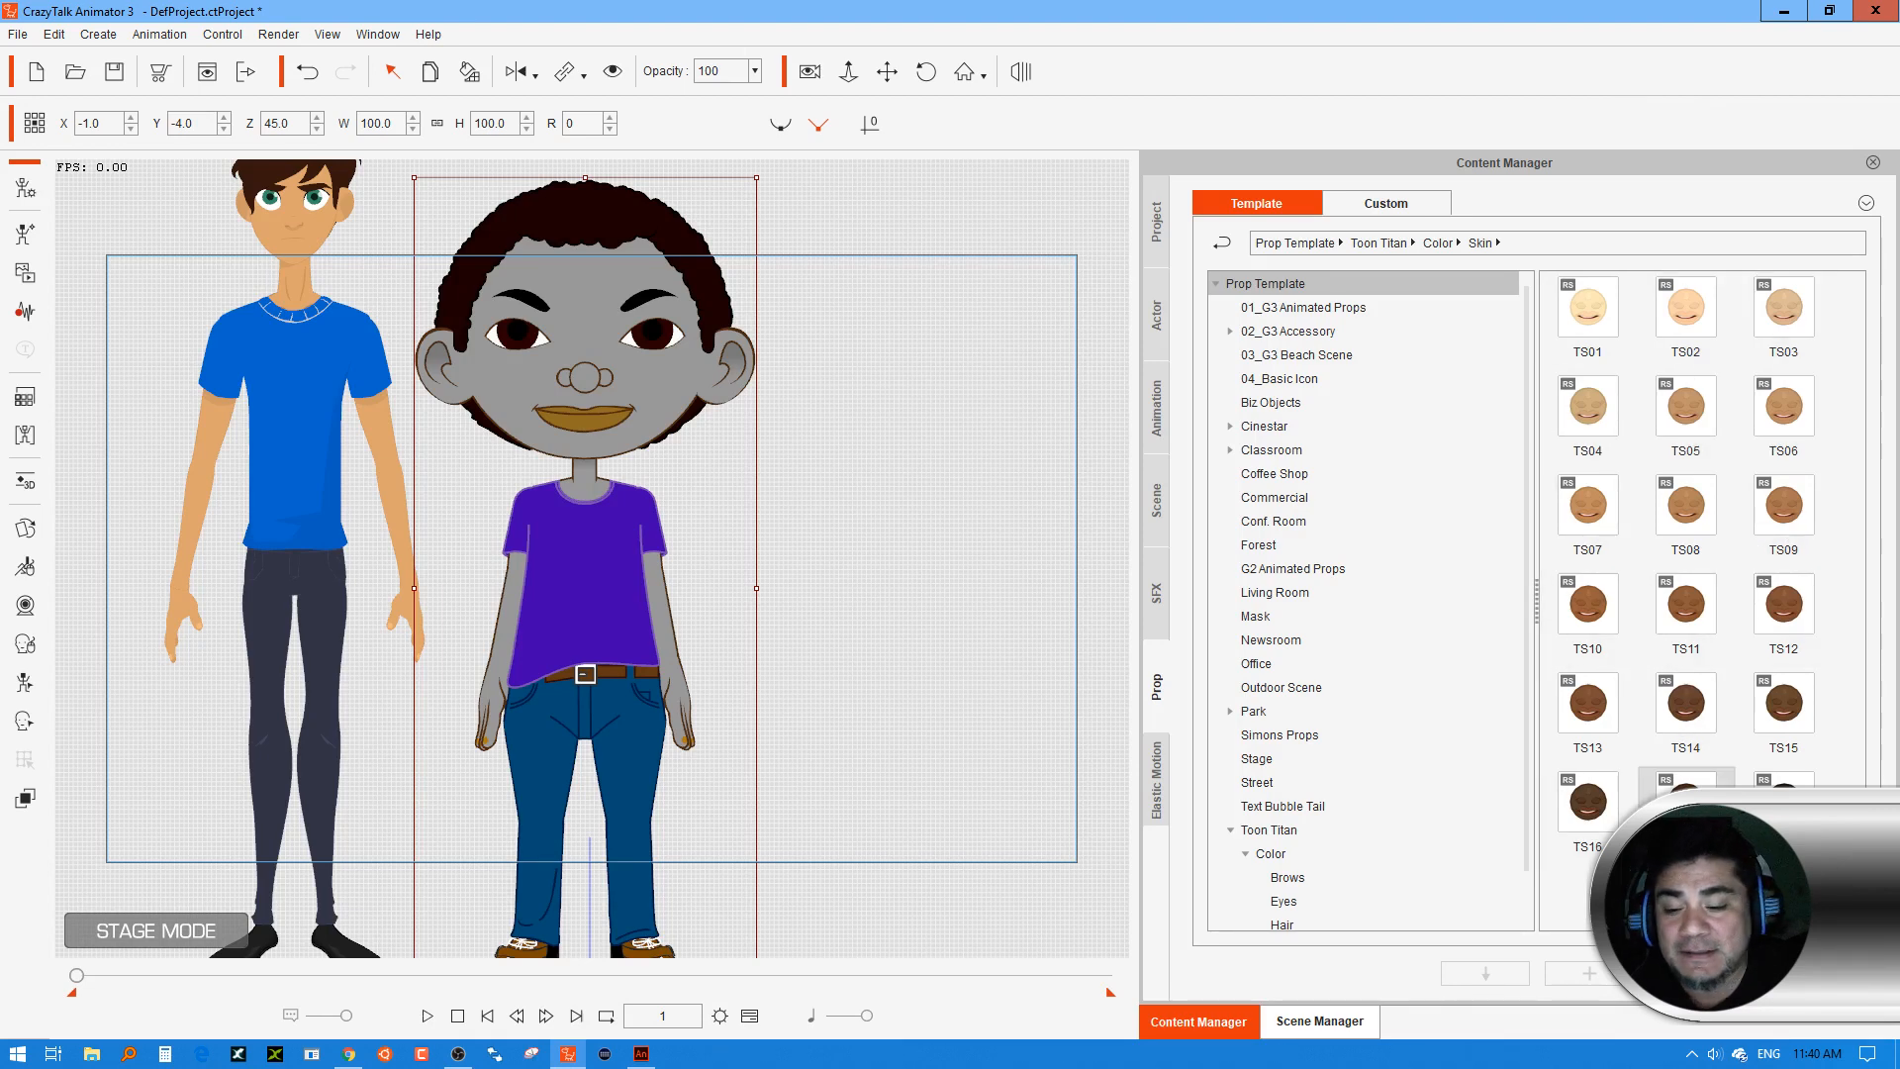
Place the TS08 skin prop on the stage beside the Toon Titan's head, at about X 55, Y 101
left_click_drag(1686, 509, 781, 503)
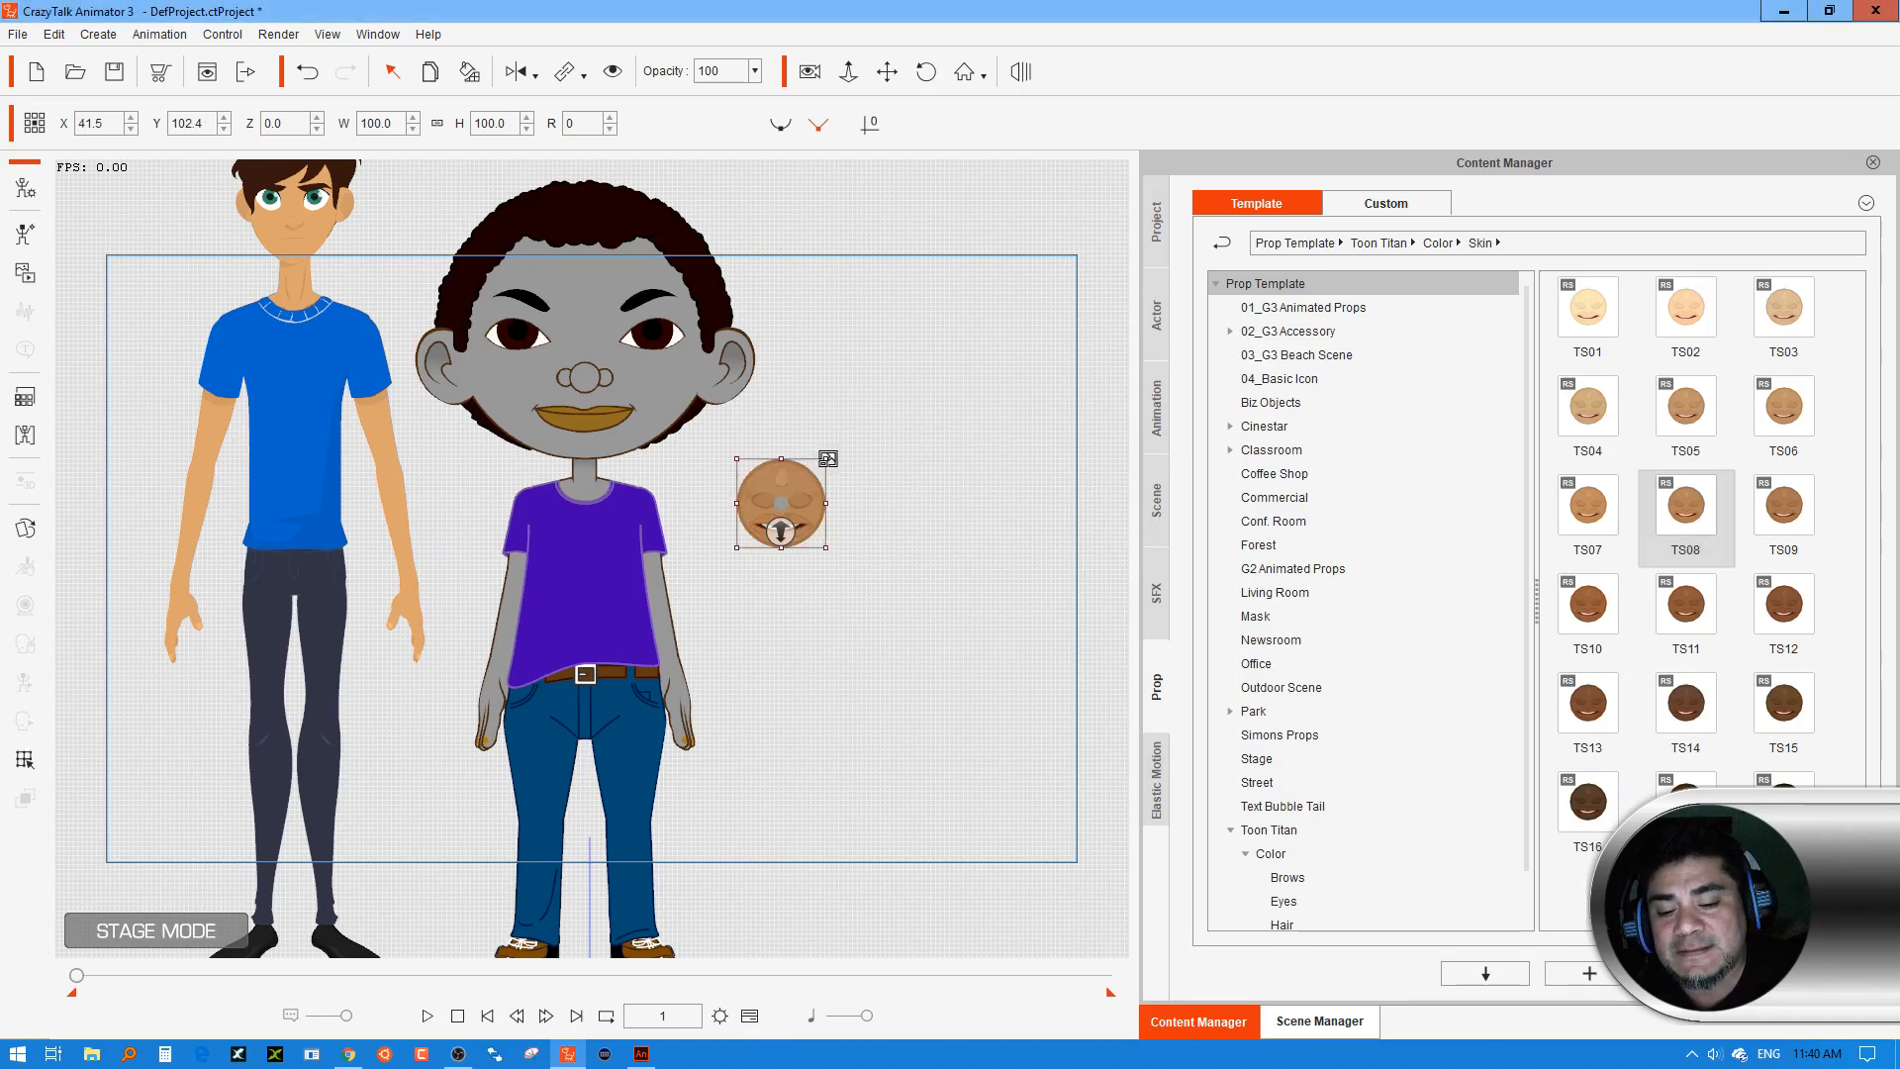
left_click_drag(790, 492, 853, 500)
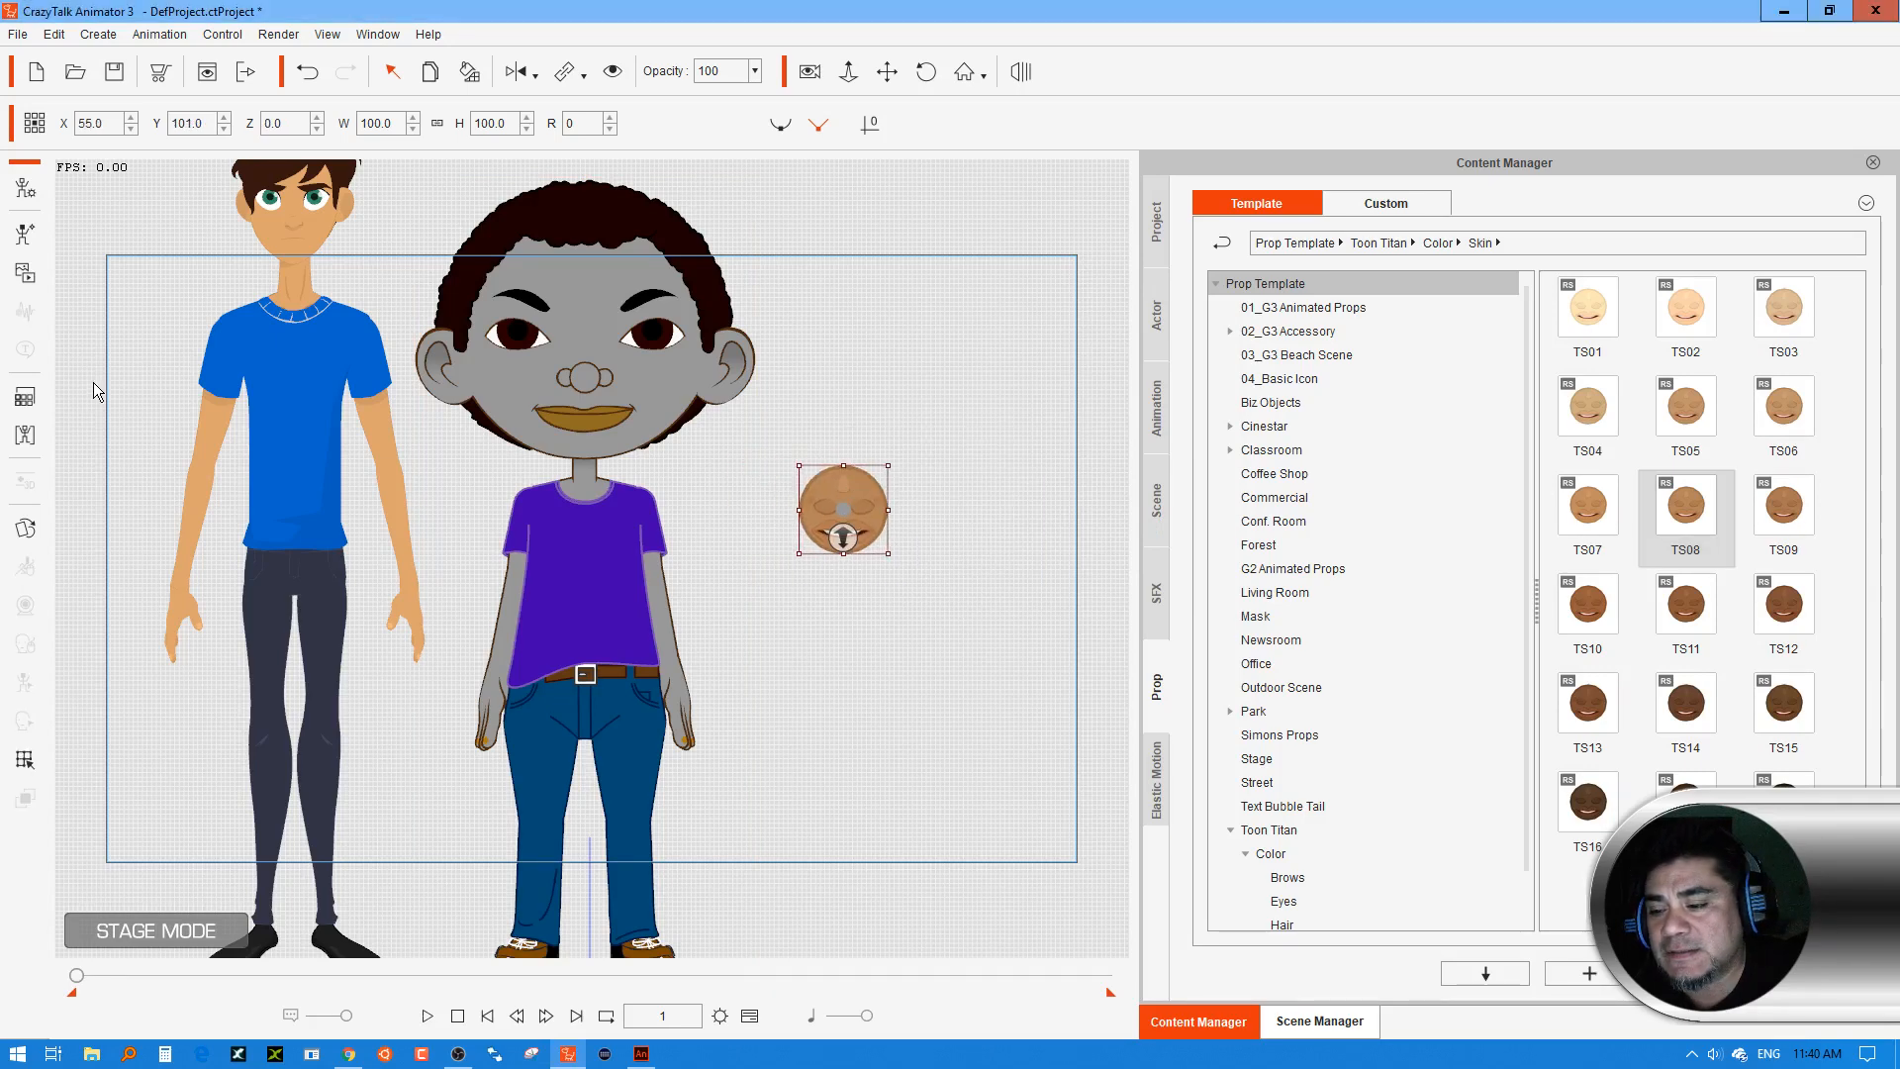
Review the group names of the TS08 skin prop in Render Style and close the dialog
left_click(24, 399)
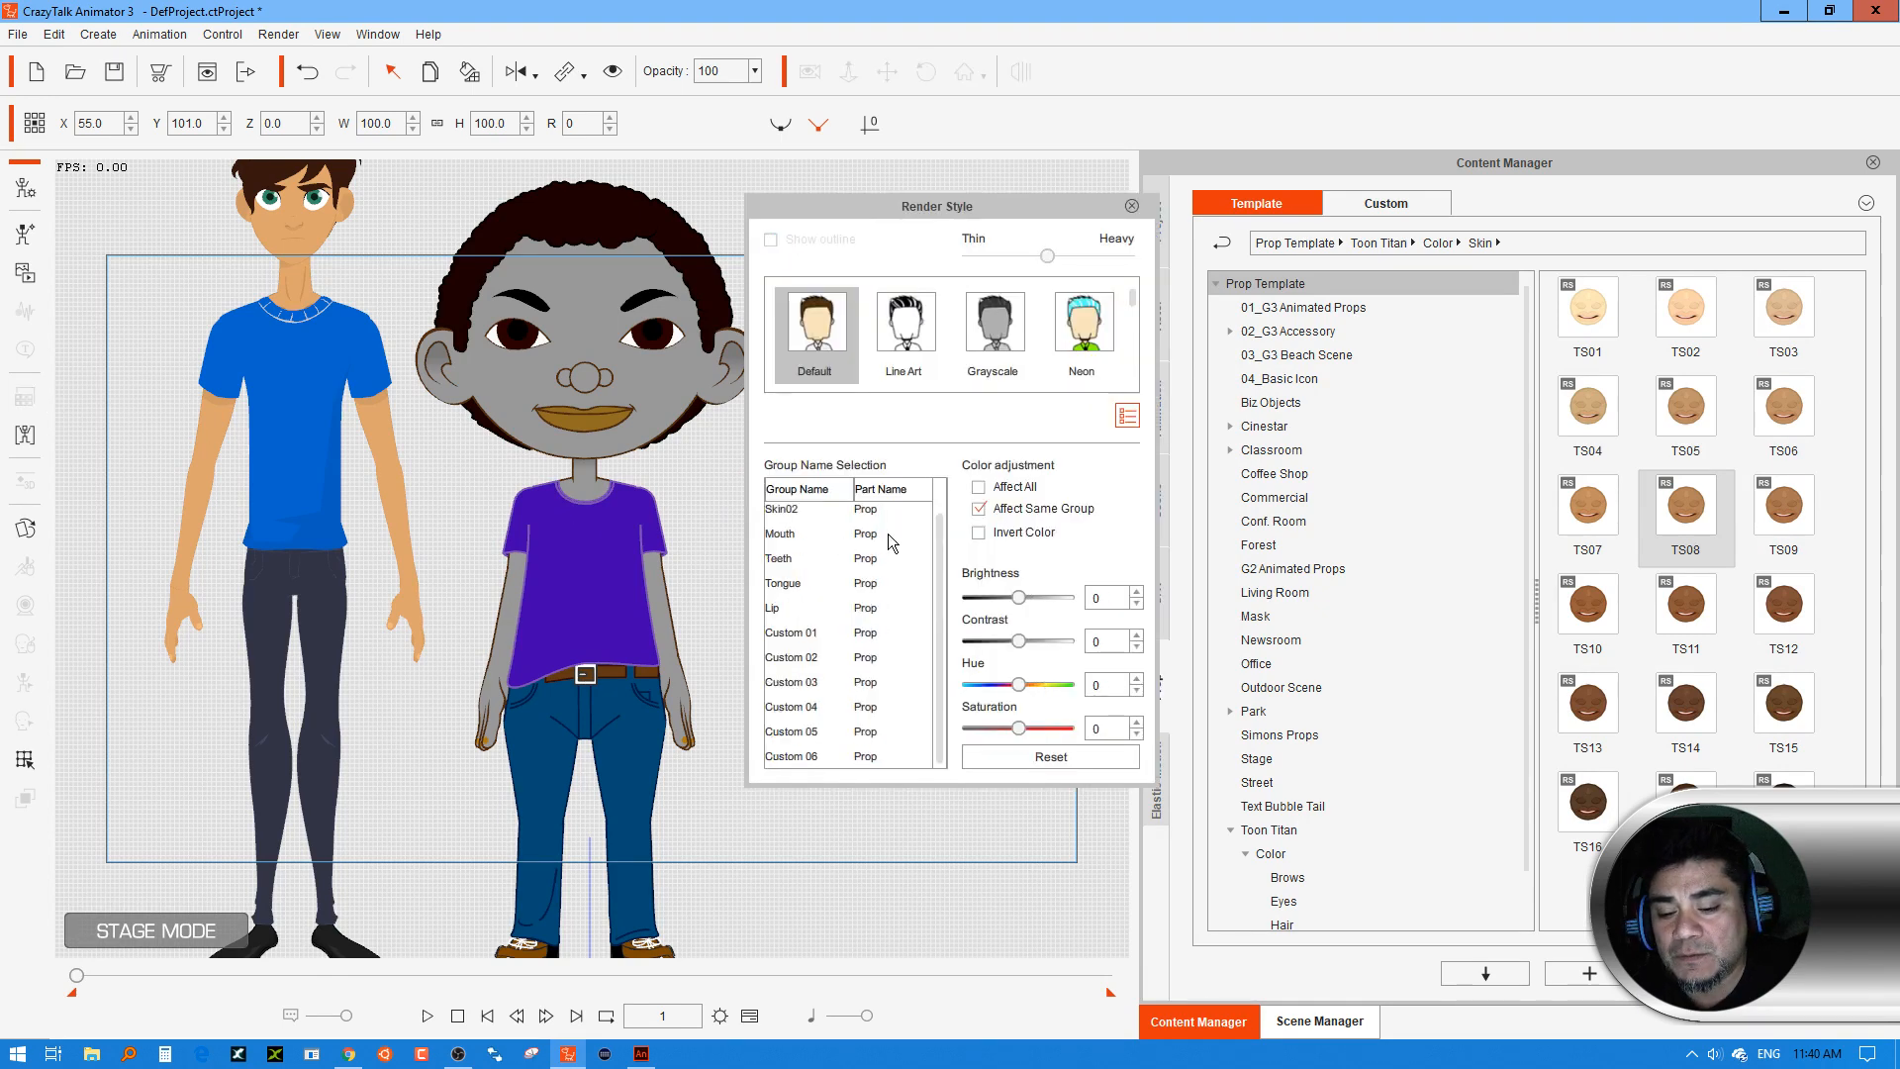
left_click_drag(941, 543, 952, 505)
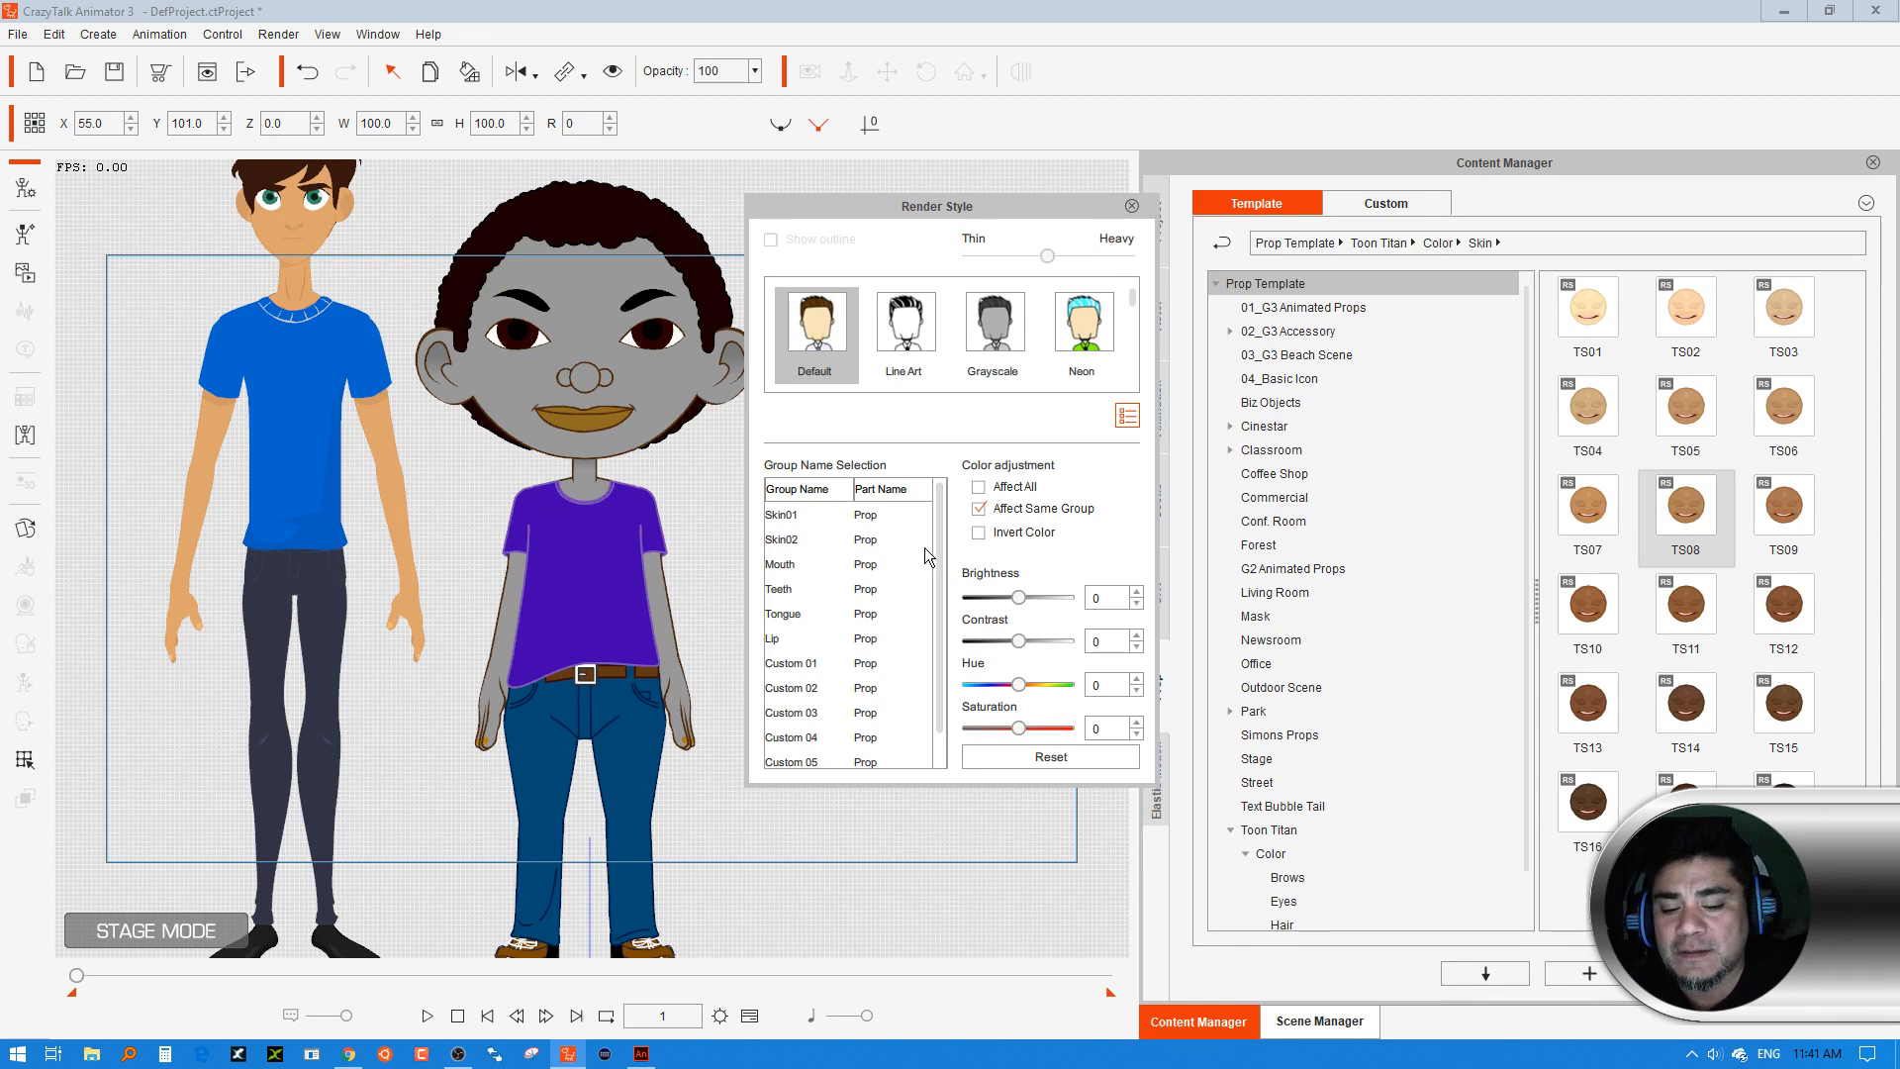
left_click_drag(945, 541, 960, 632)
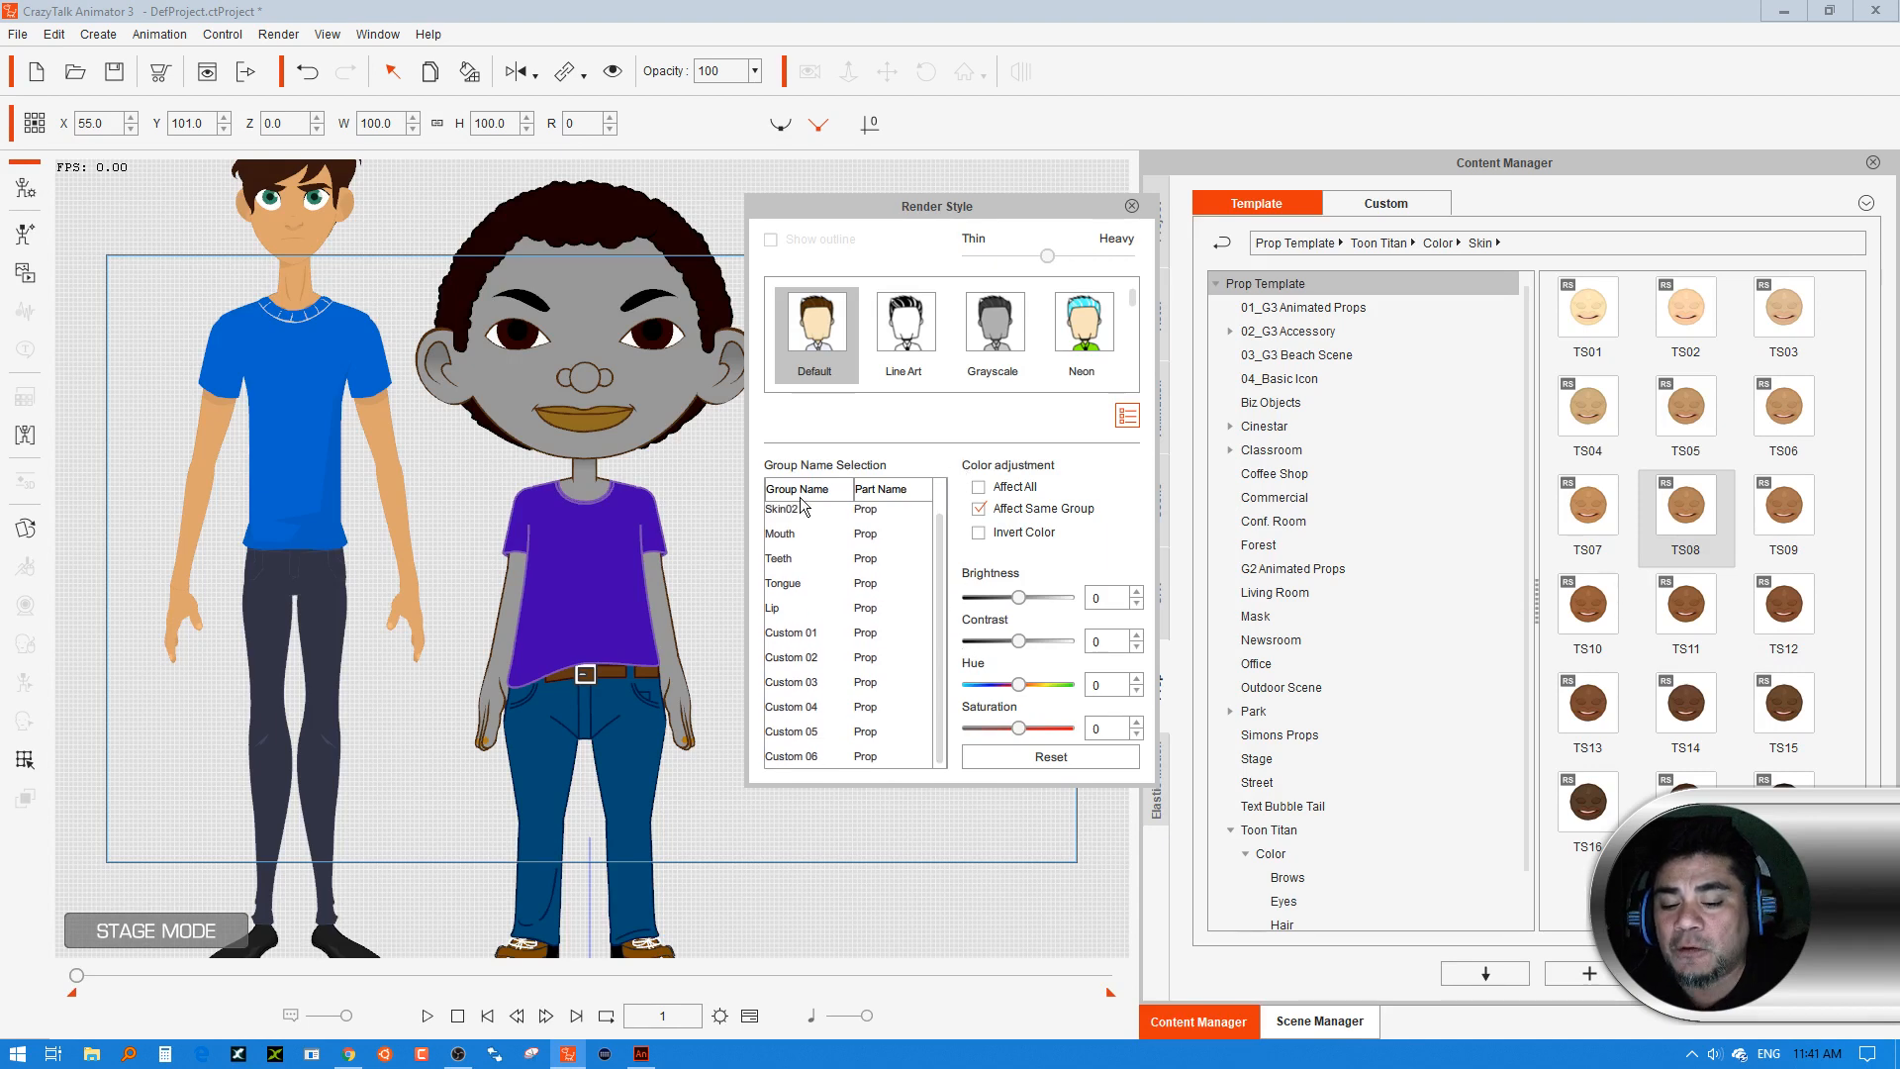
left_click(1131, 206)
Move the skin prop to about X 72, Y 113 and copy its render style onto the Toon Titan character
left_click_drag(835, 483, 924, 435)
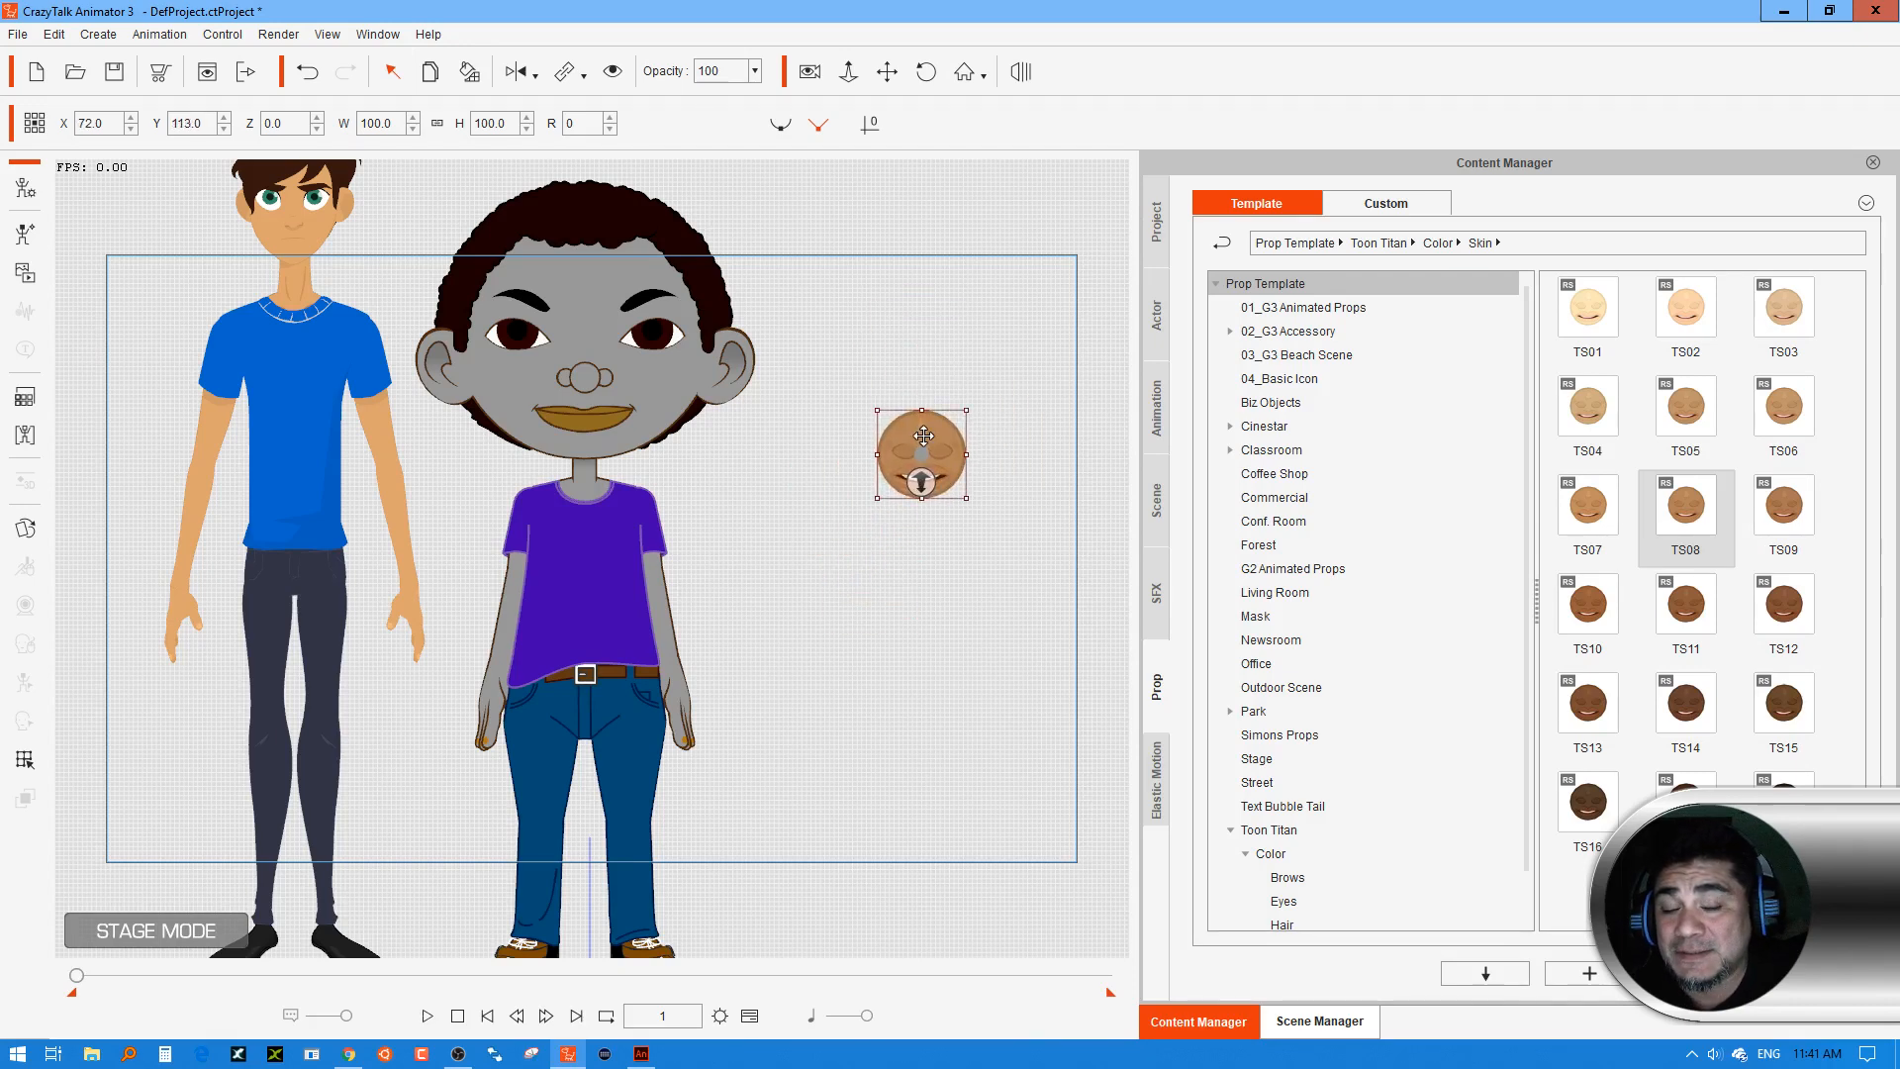
left_click(469, 71)
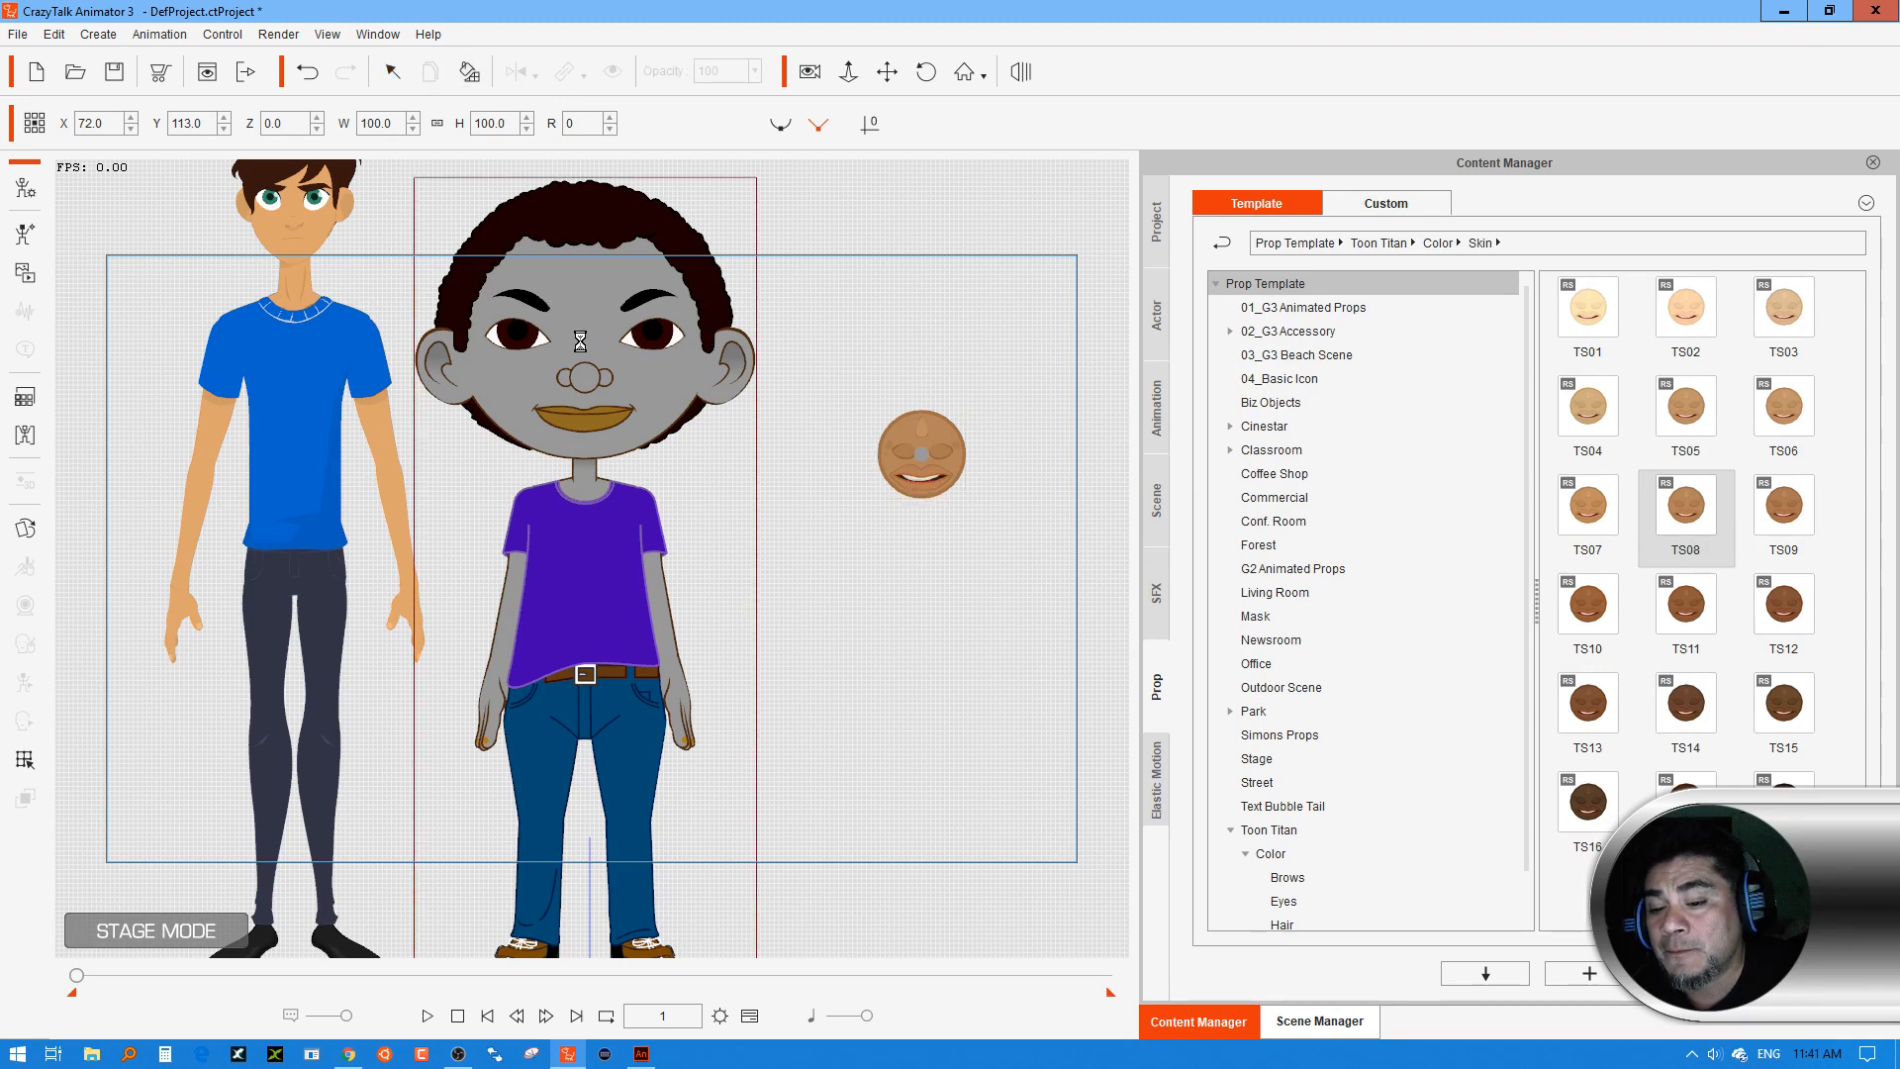
left_click(588, 333)
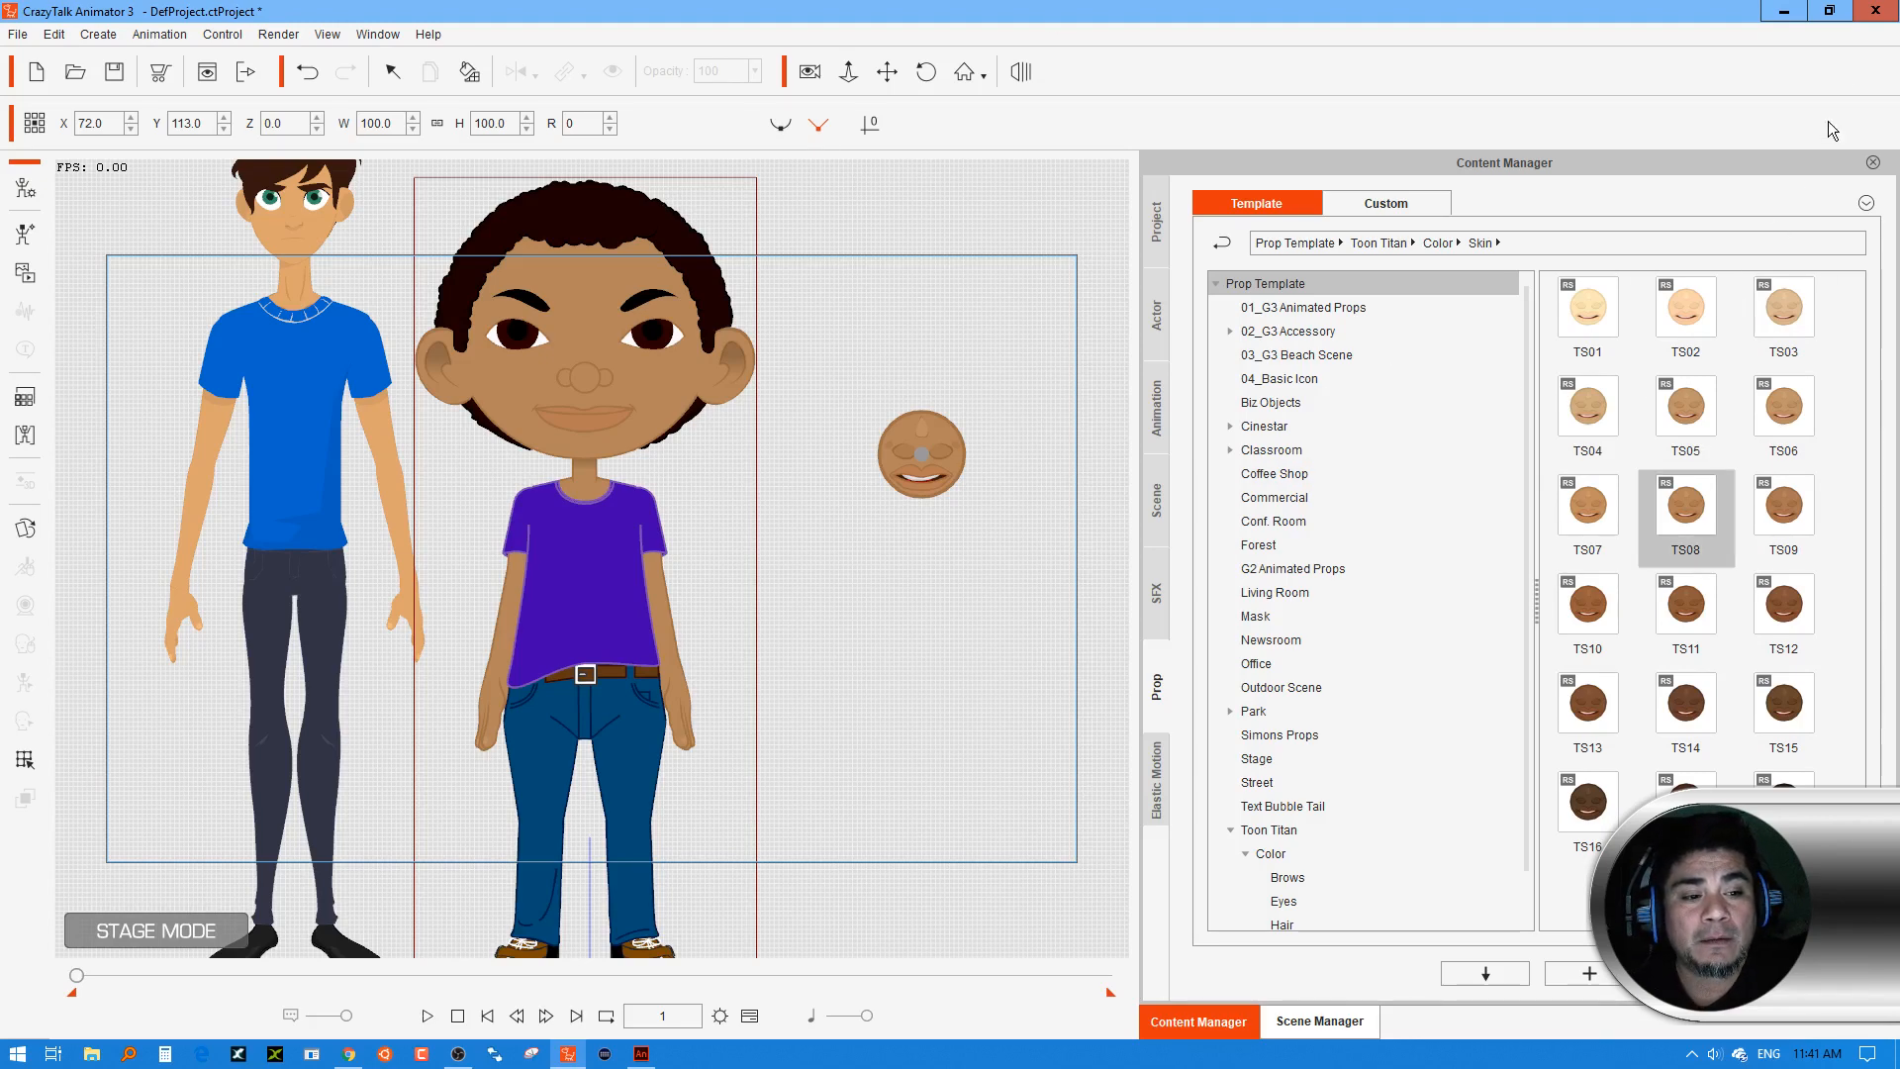
Shrink the CrazyTalk Animator window, and minimize it and Adobe Animate to reach the desktop
left_click(1829, 11)
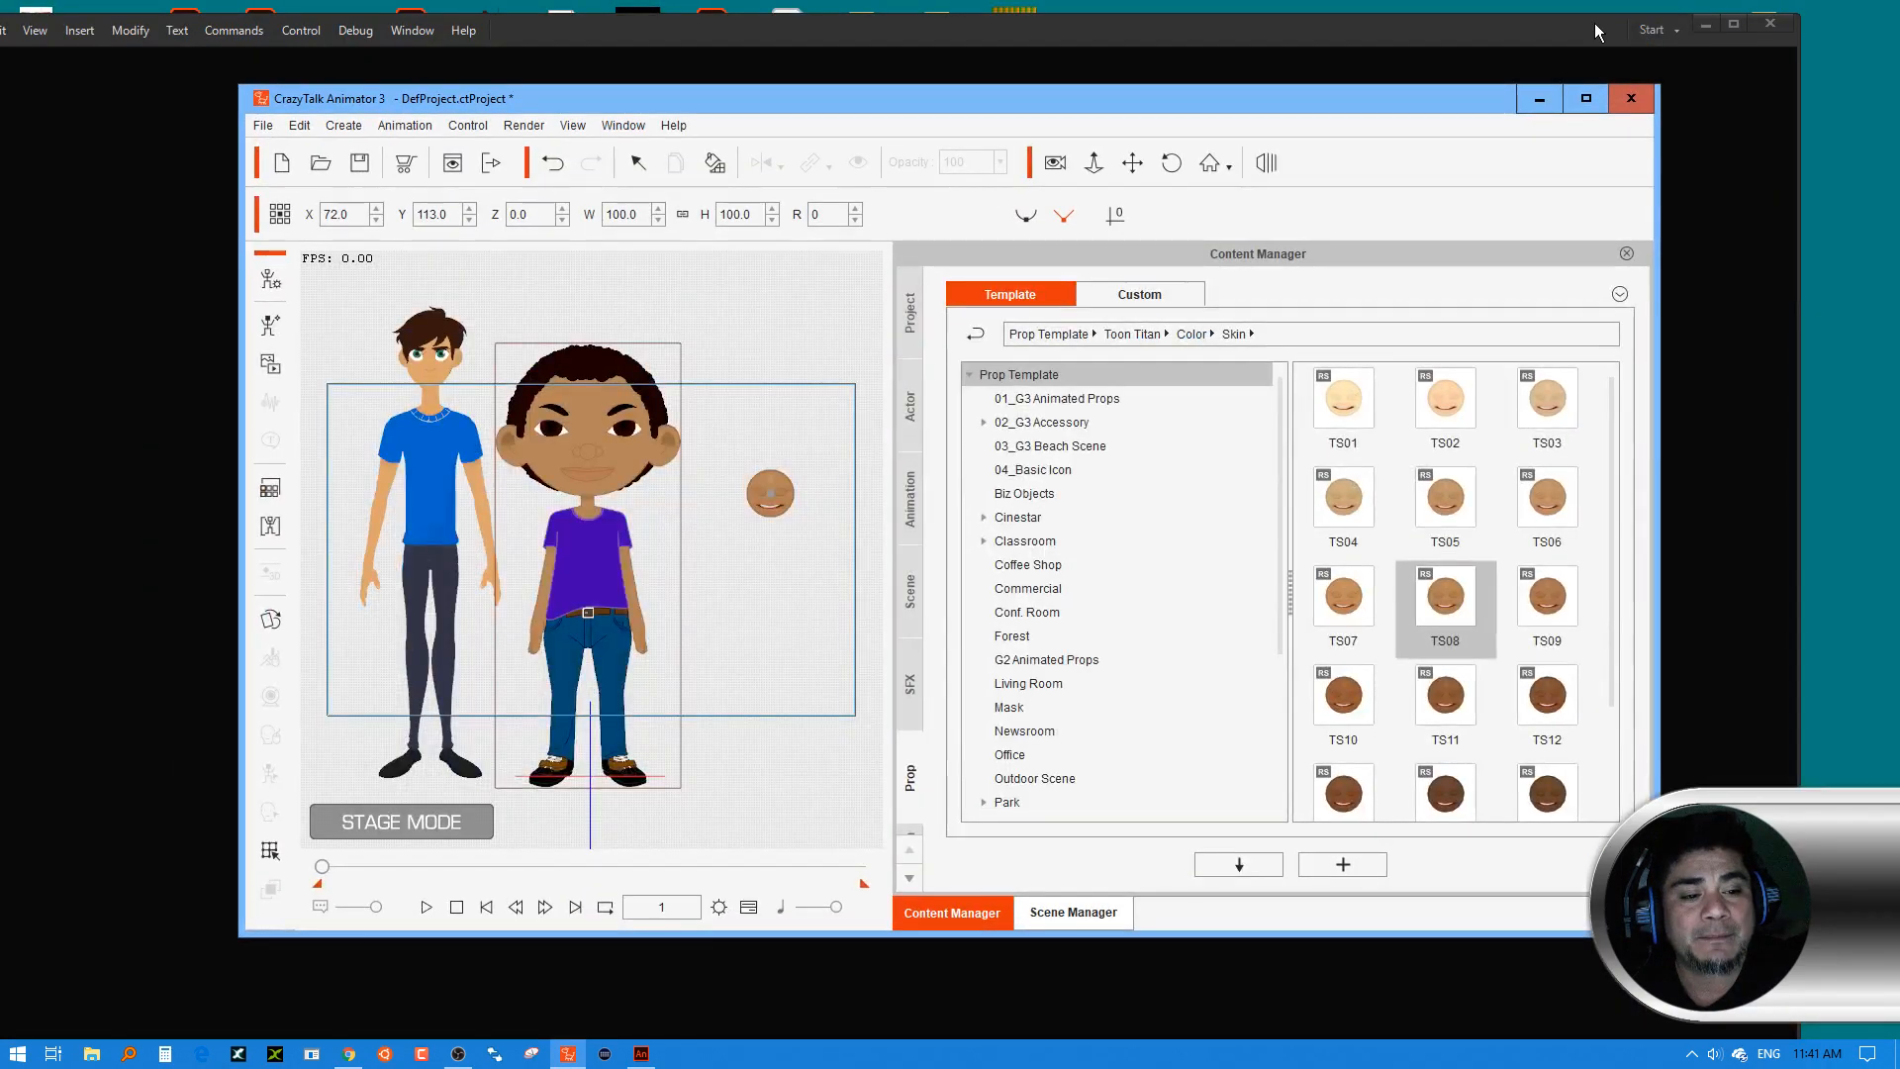
left_click(1594, 22)
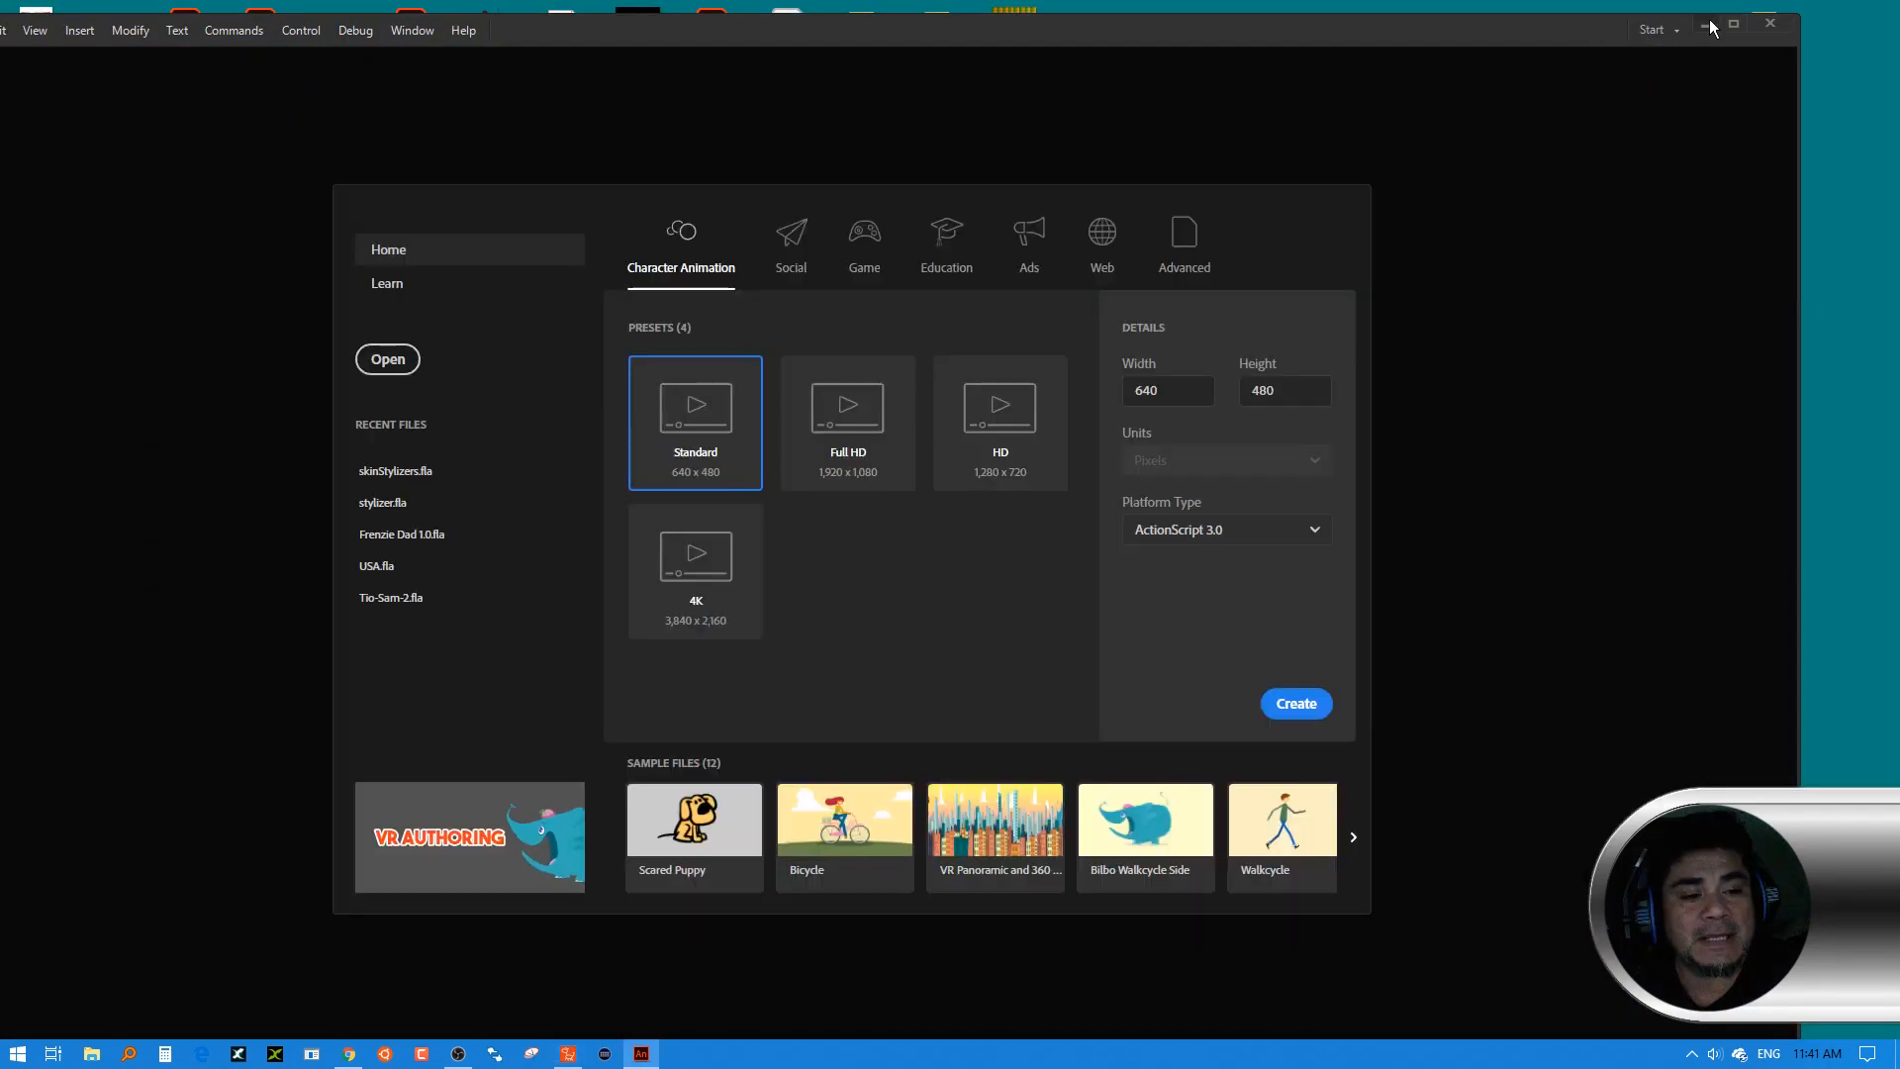
left_click(1706, 22)
left_click(1536, 99)
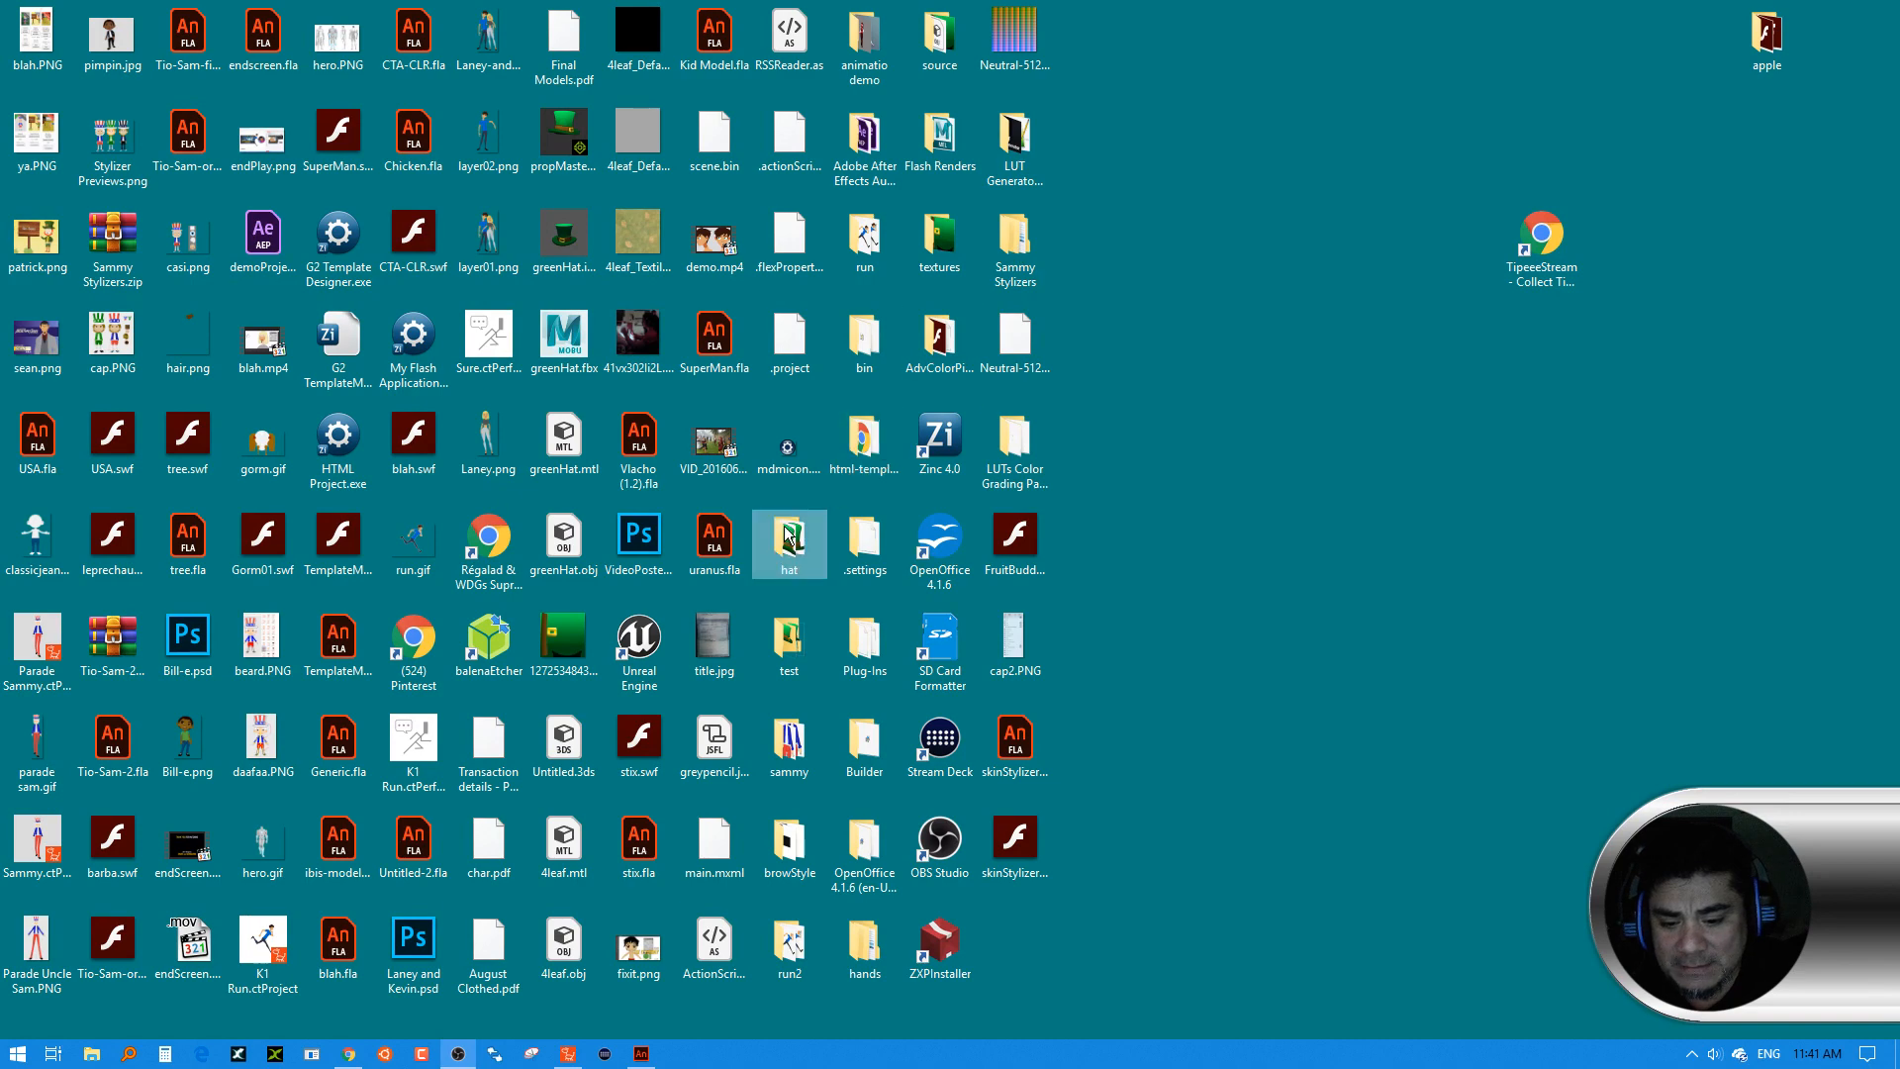
left_click(792, 744)
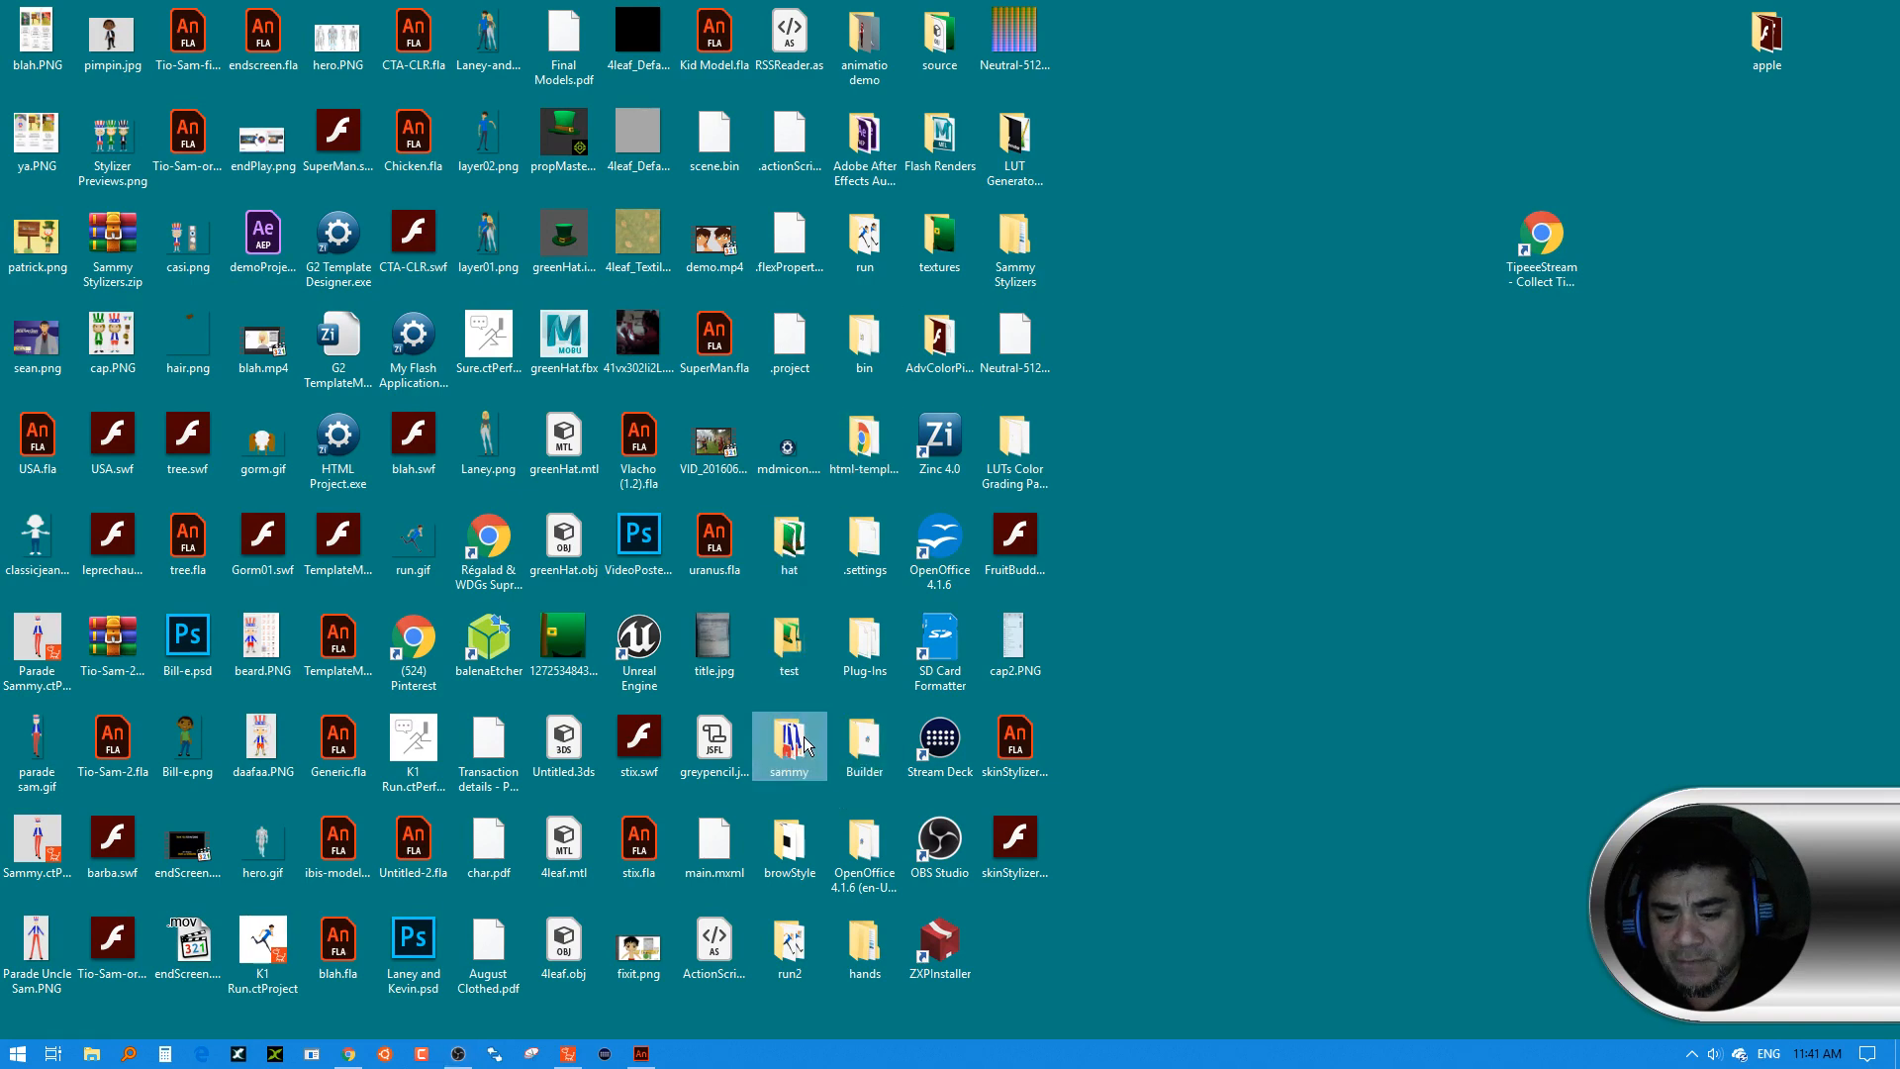
double_click(805, 747)
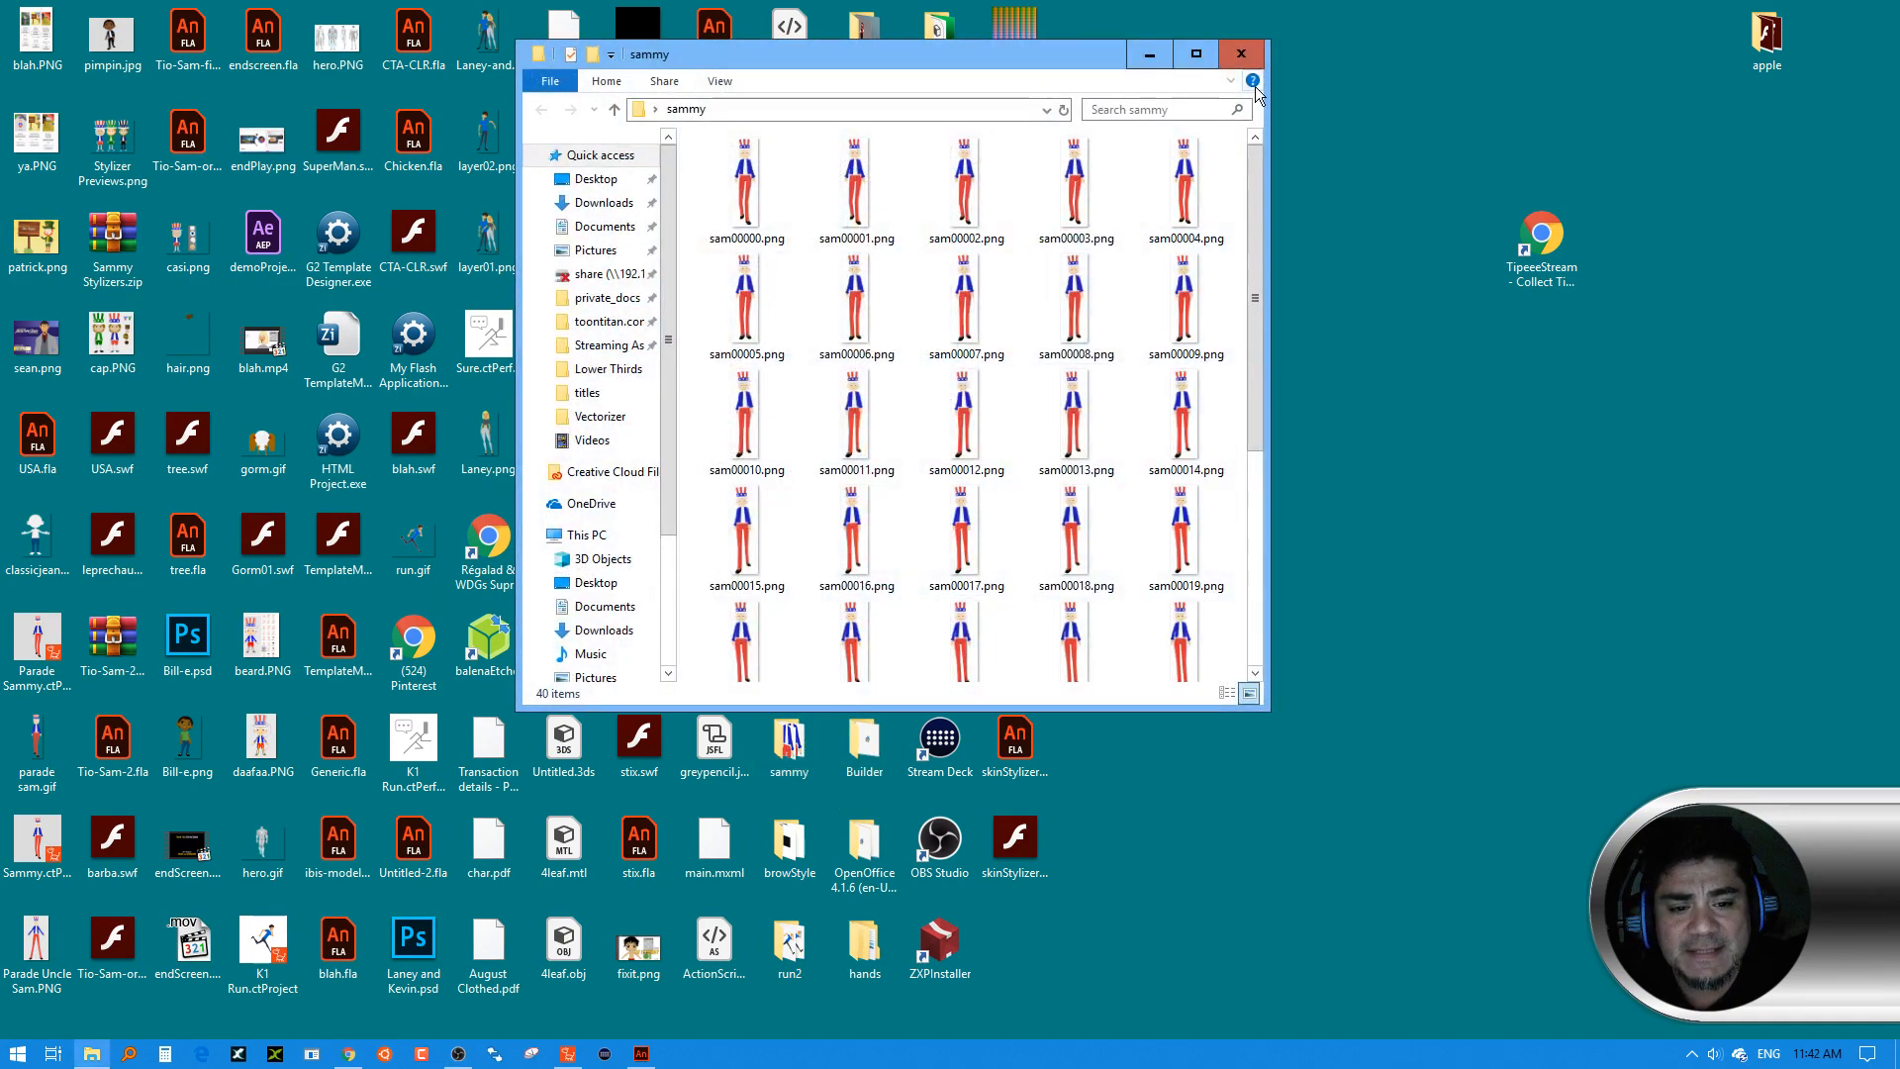
left_click(1243, 55)
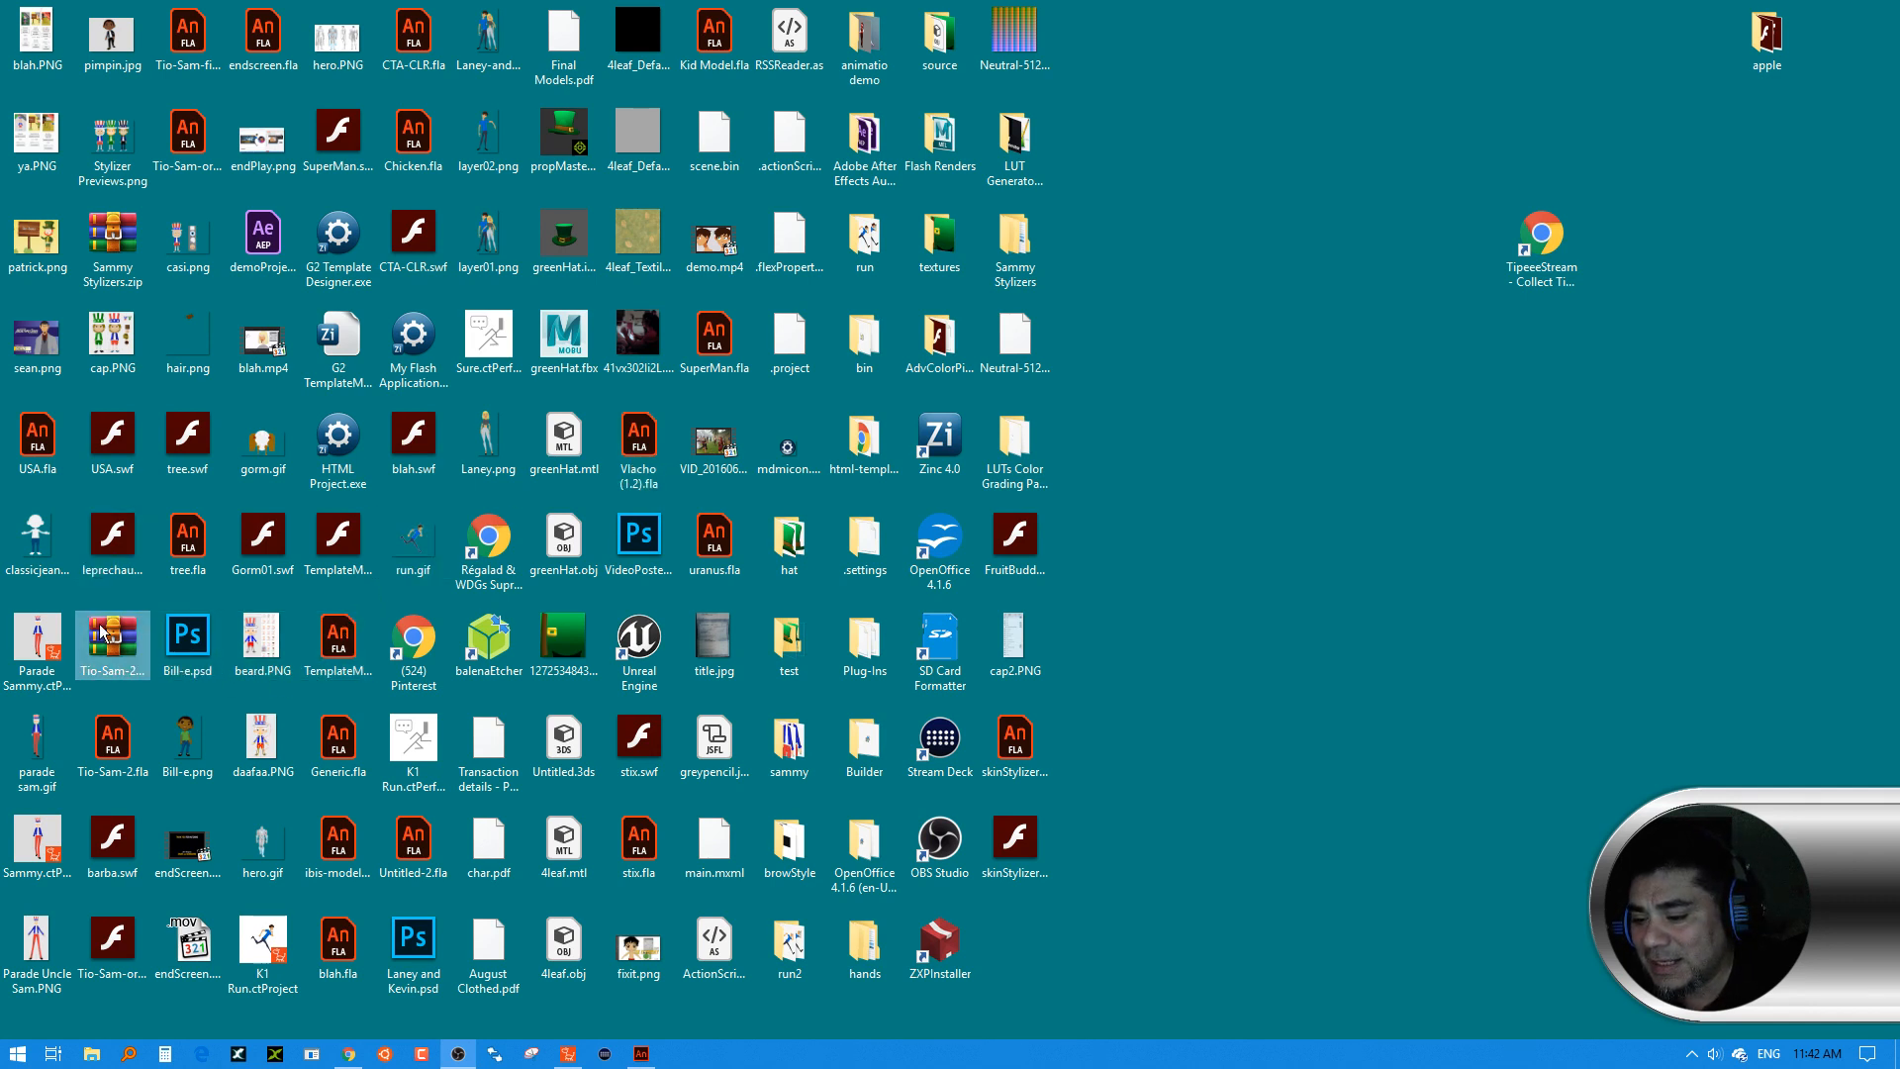
double_click(111, 228)
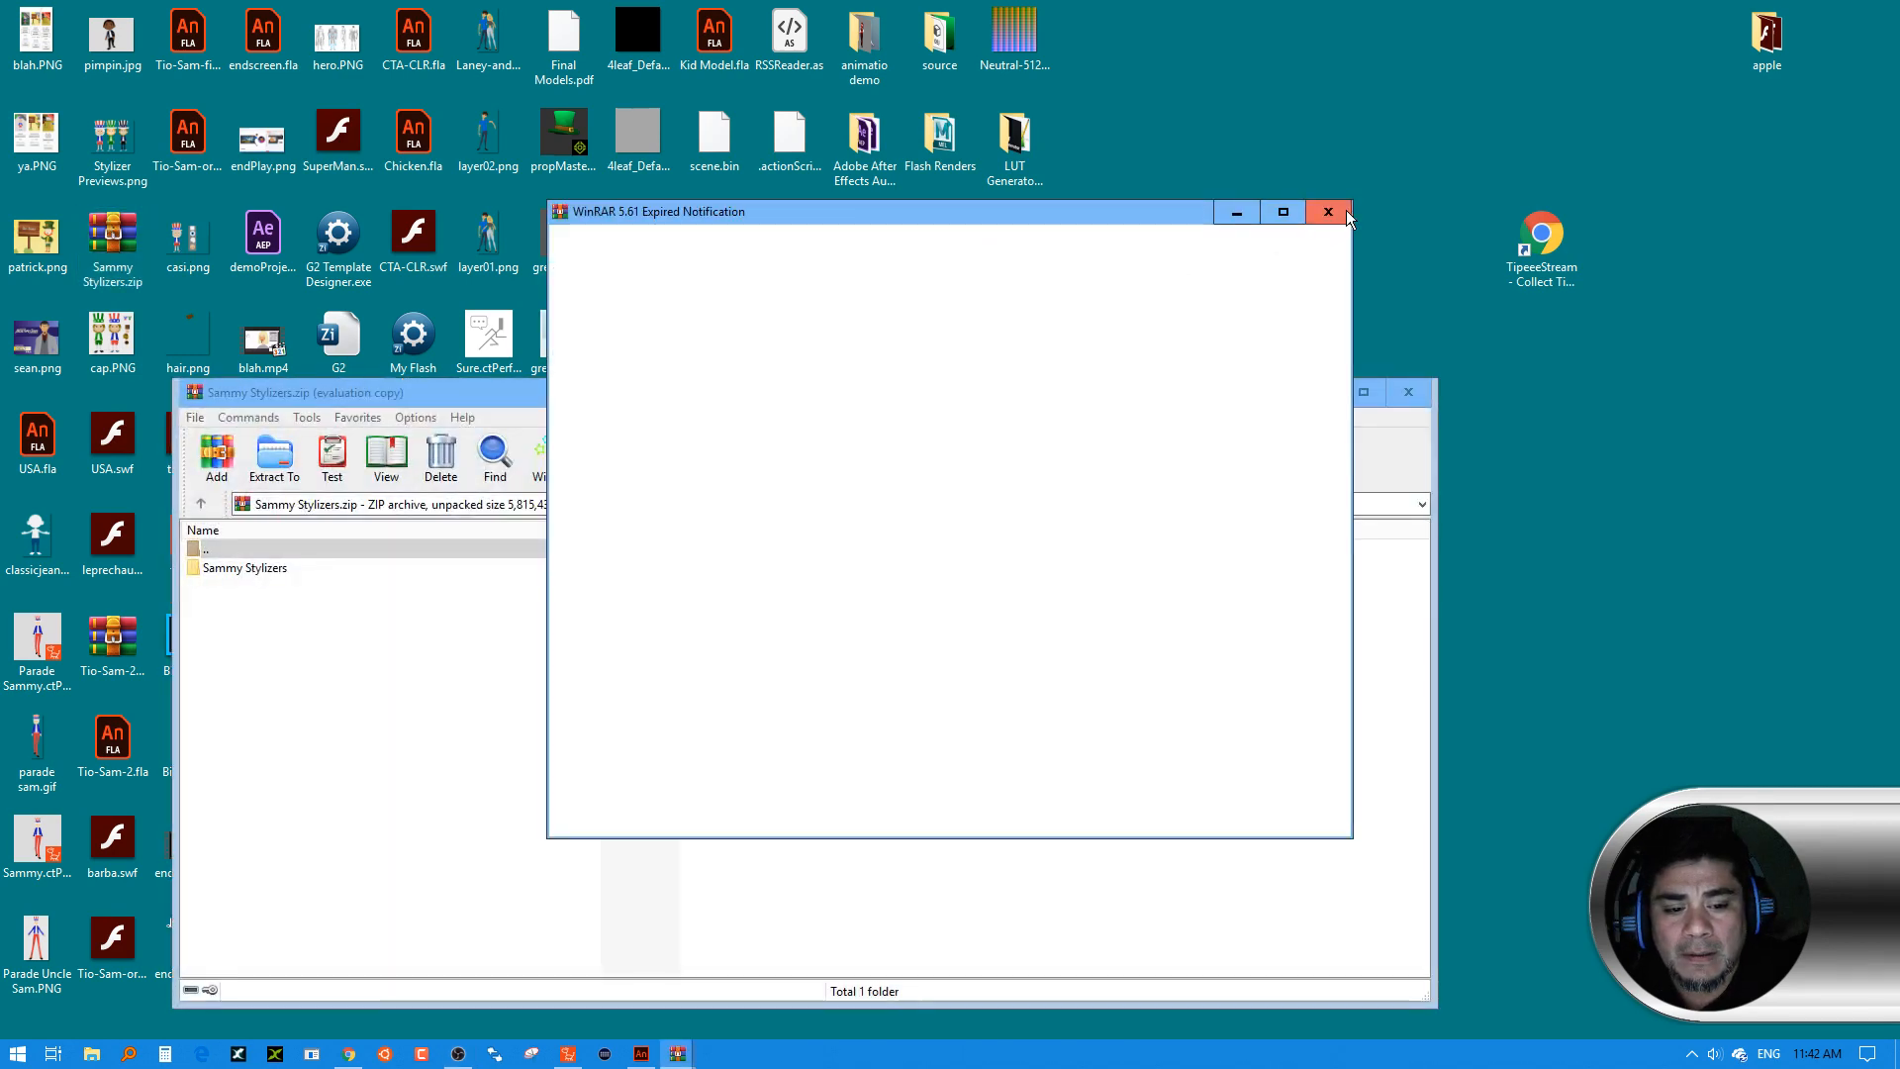
left_click(1346, 211)
left_click(1417, 393)
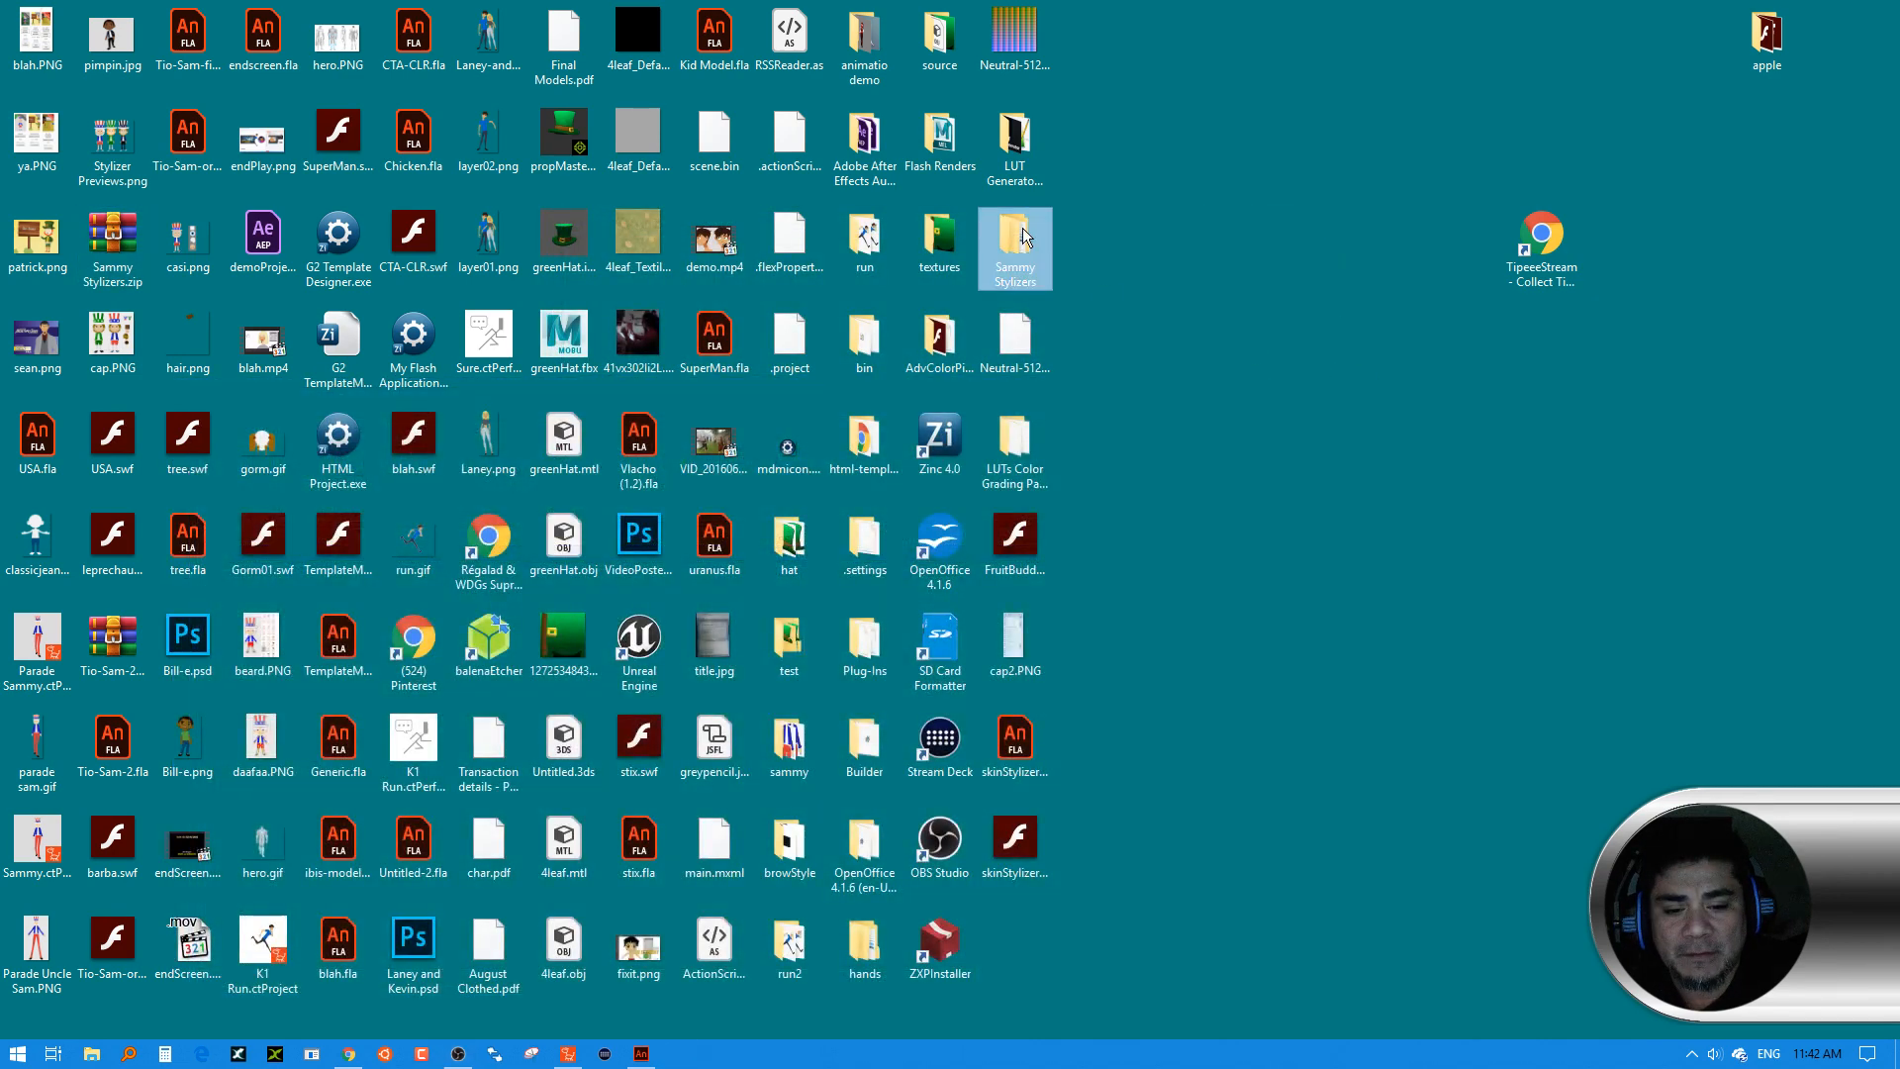
Open the Sammy Stylizers folder from the desktop and arrange it side by side with the CrazyTalk Animator window
double_click(1023, 227)
left_click_drag(891, 59, 428, 178)
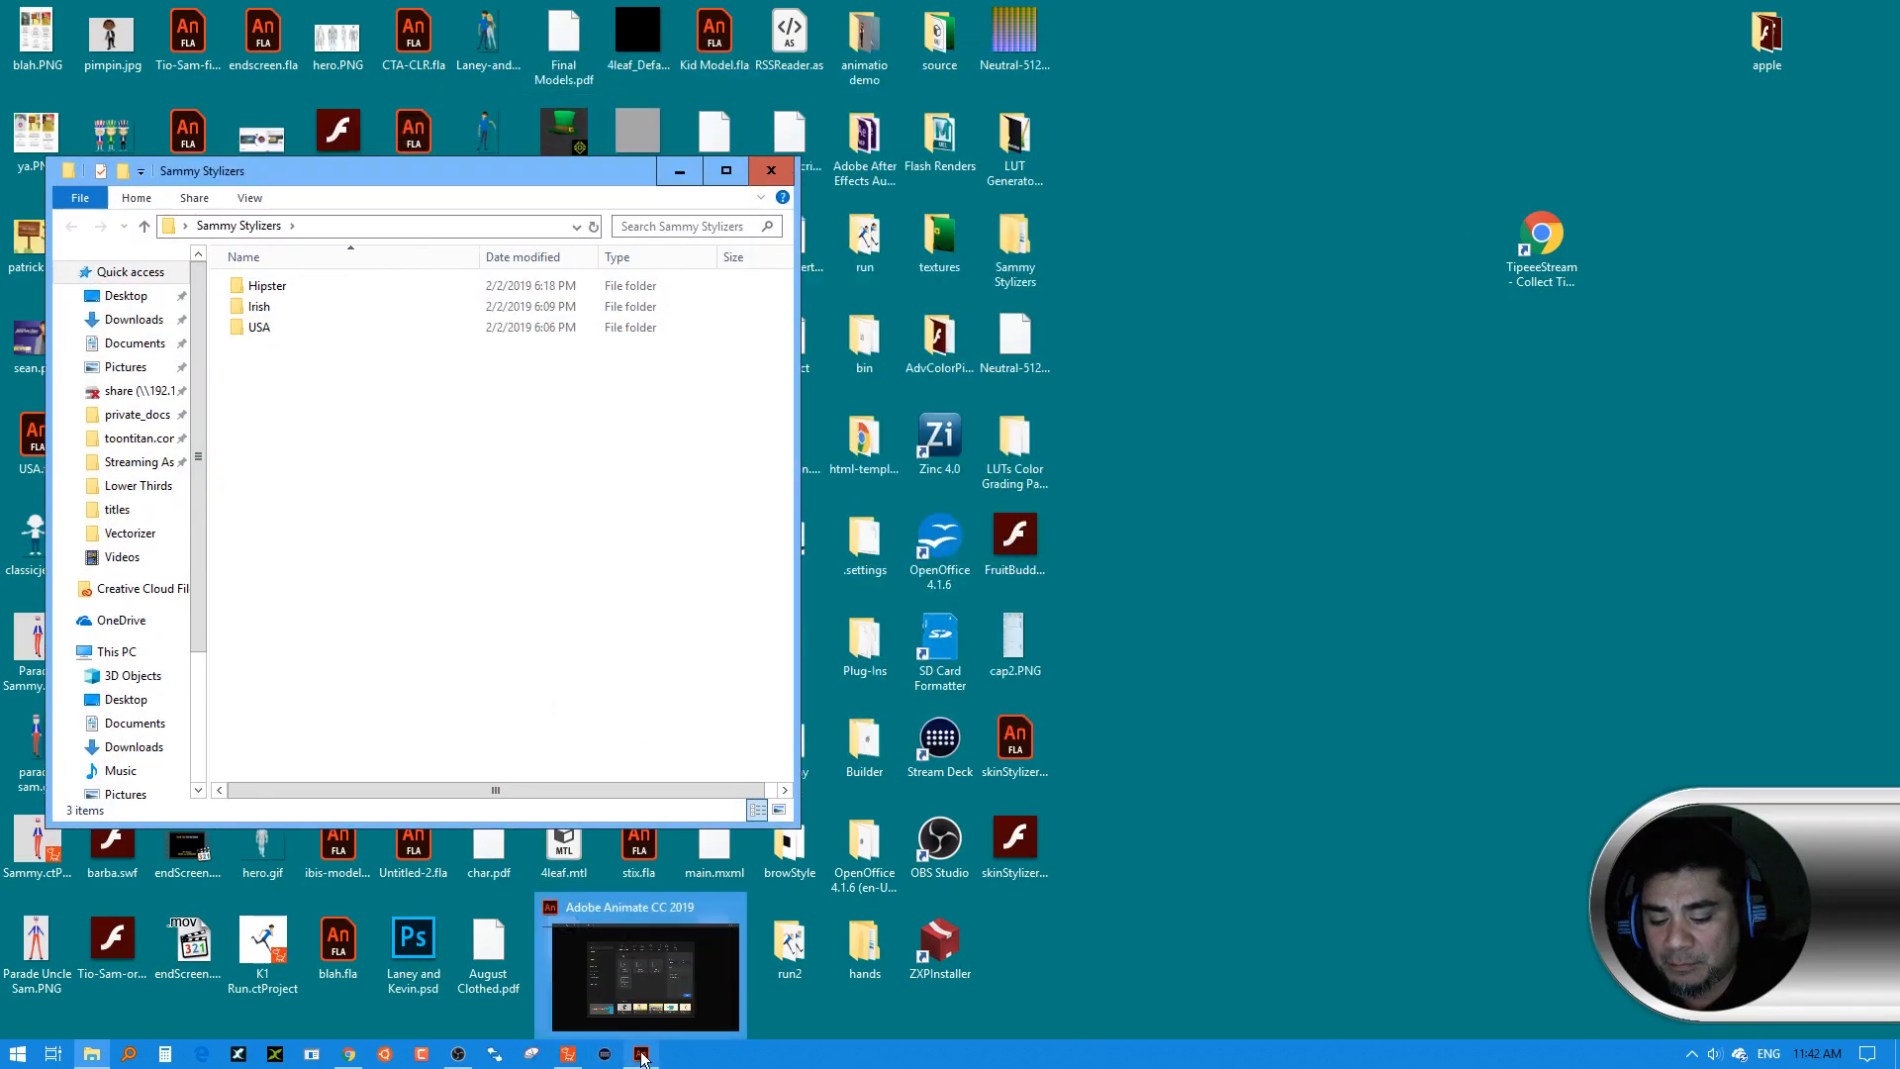
left_click(584, 1049)
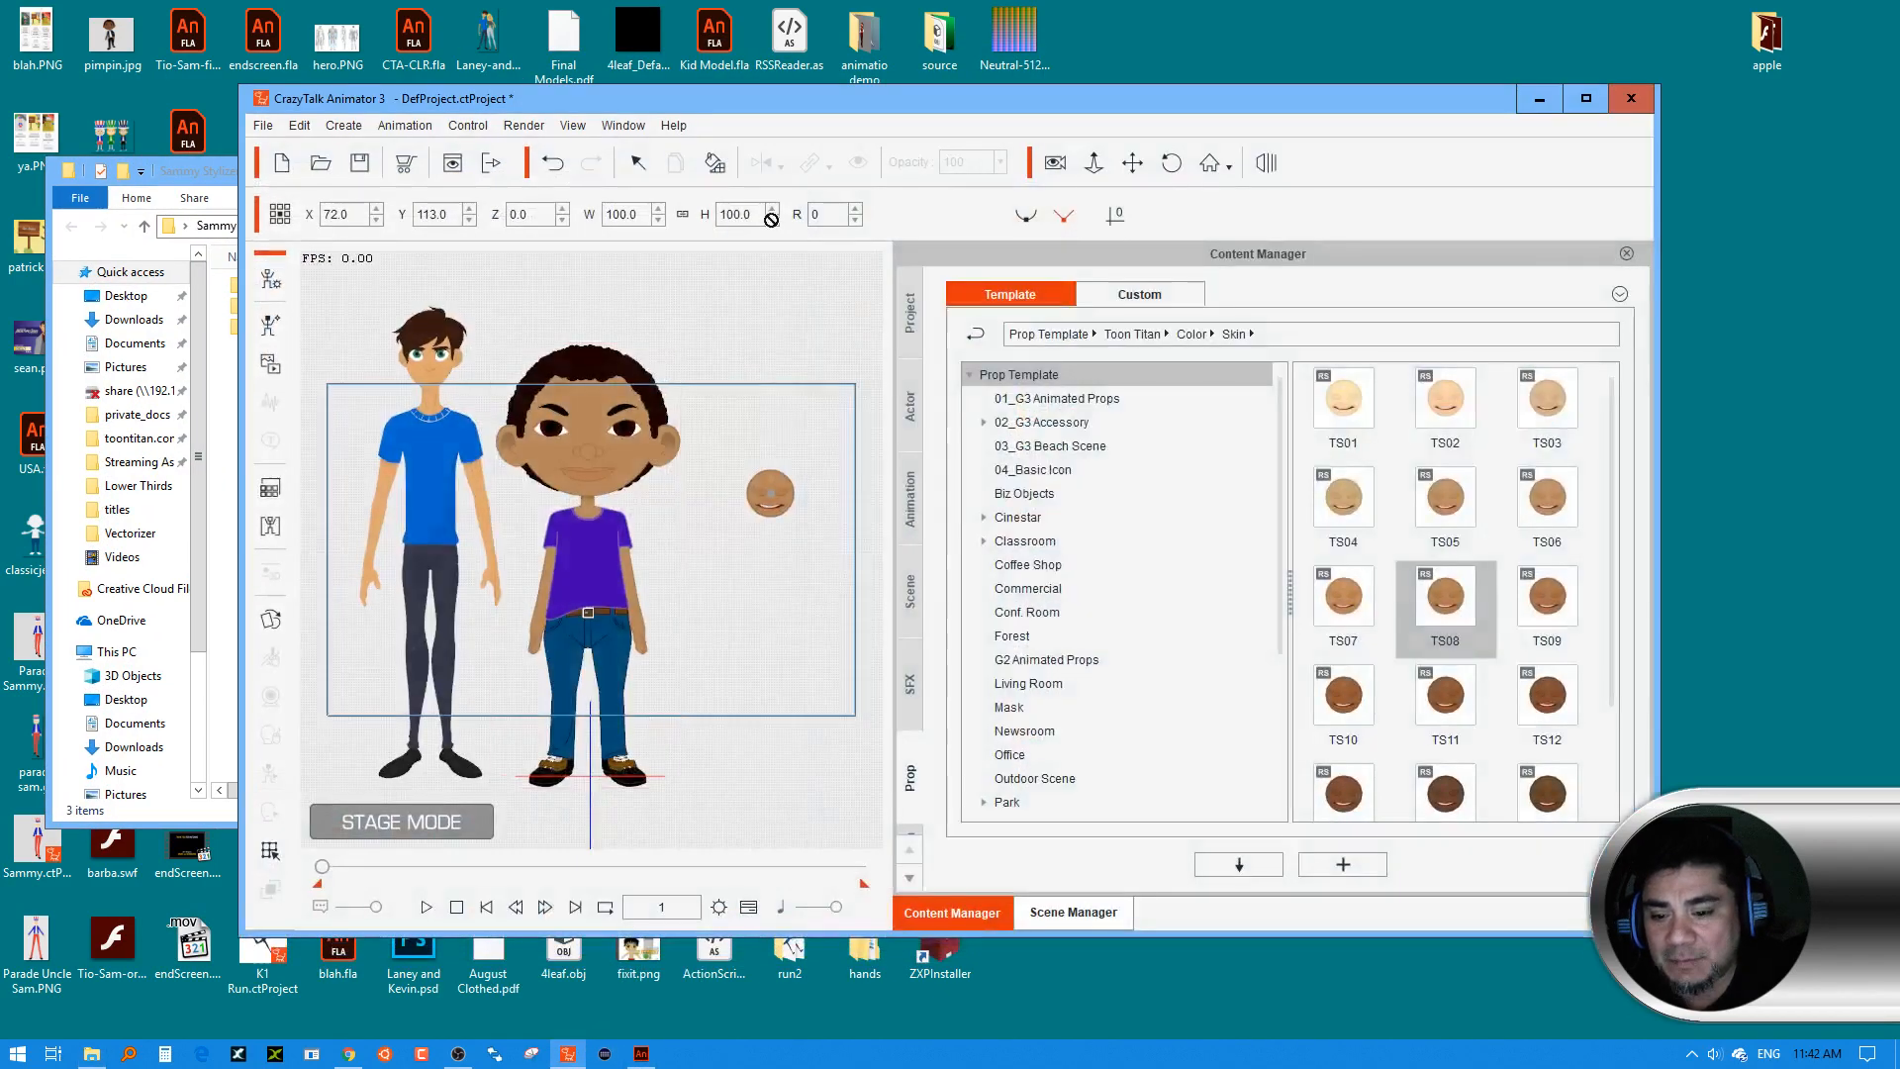
left_click_drag(770, 103, 1251, 123)
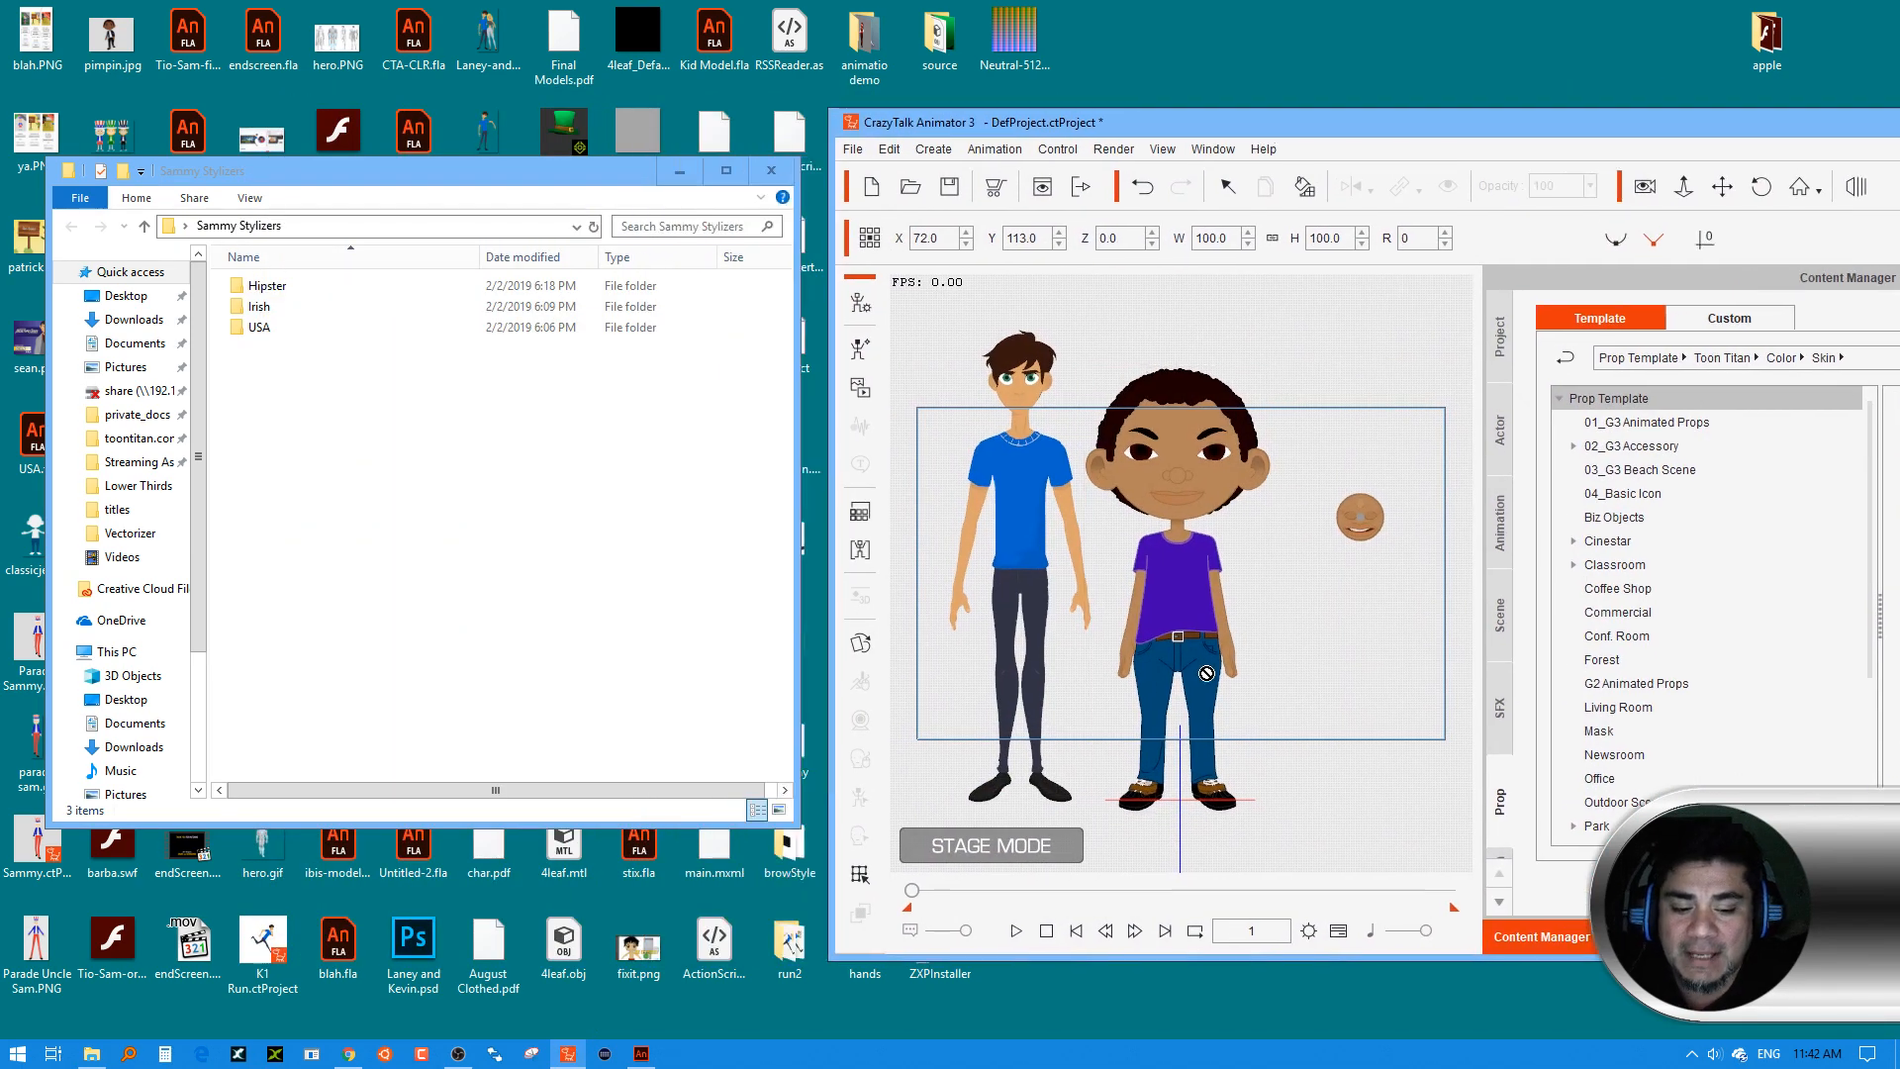
left_click(1063, 336)
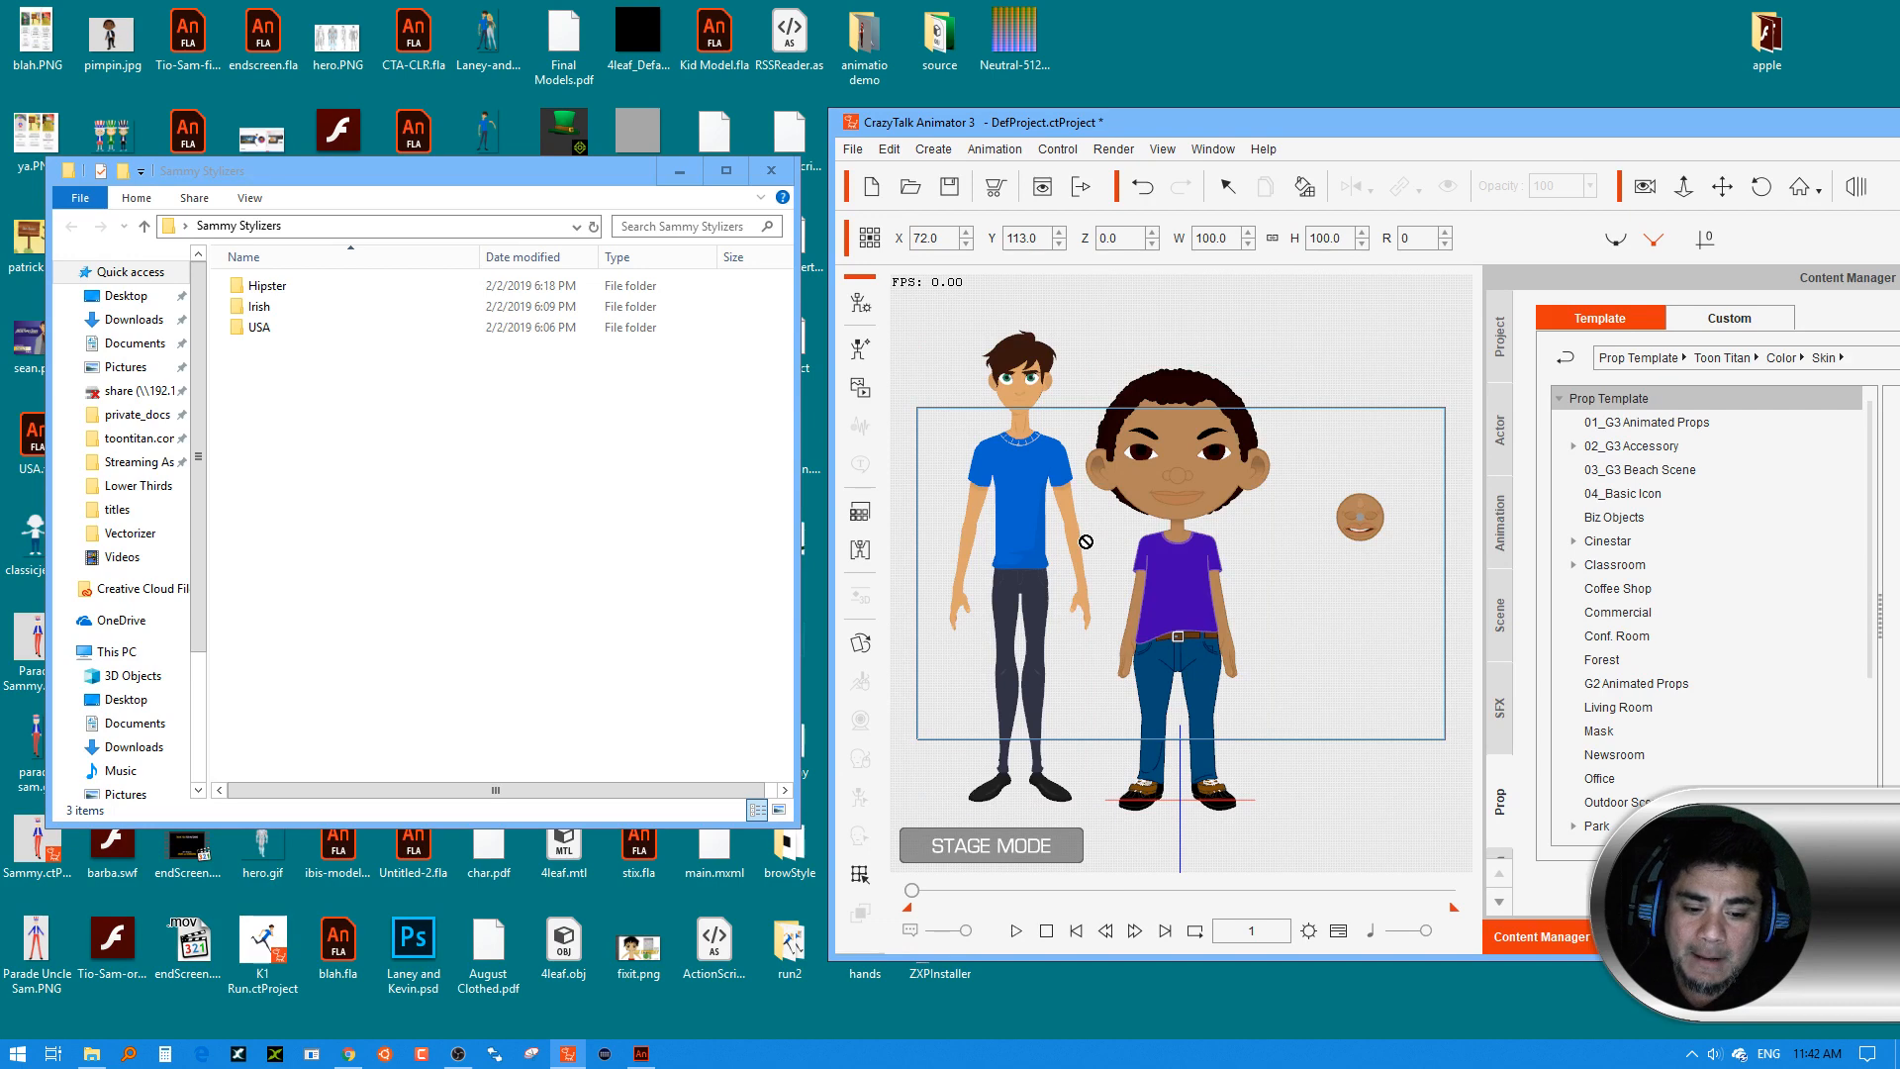
Open the USA stylizer folder, show its files as large icons and move the folder window lower
left_click(310, 294)
left_click(297, 307)
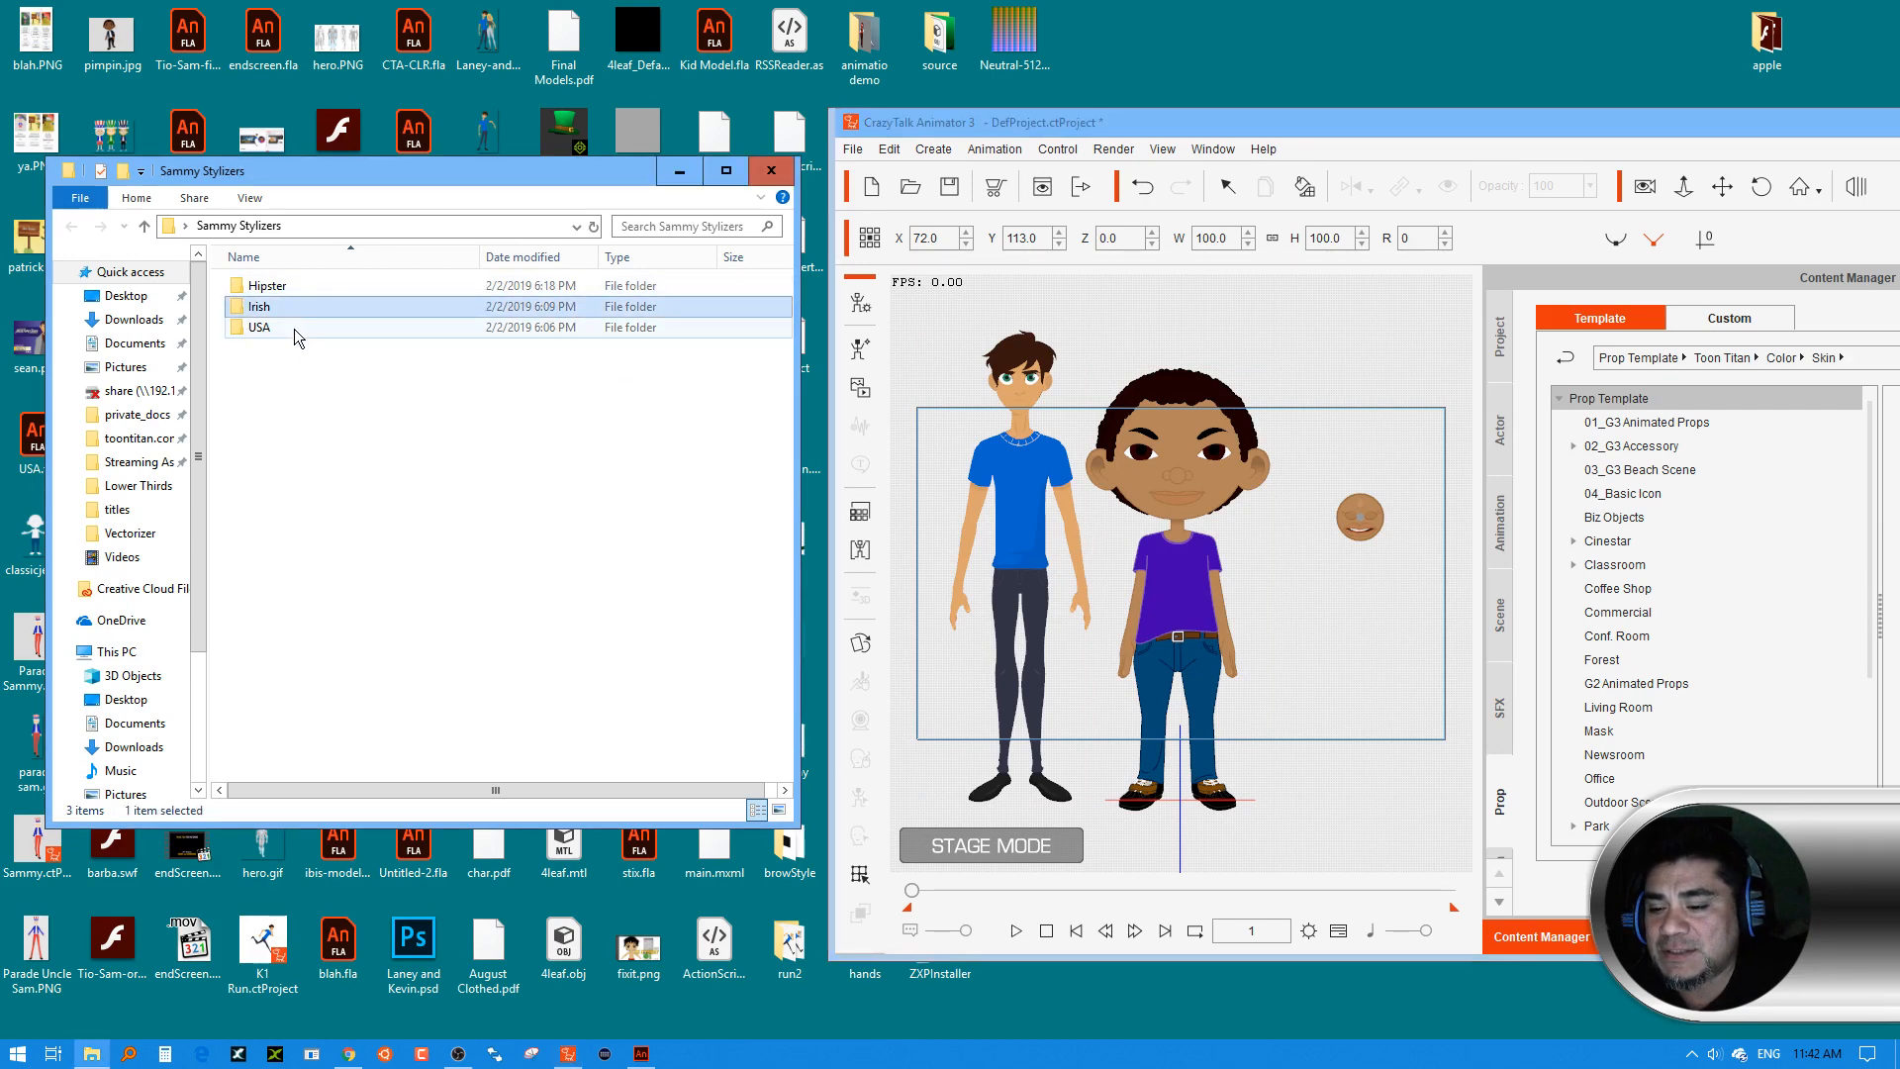
left_click(294, 329)
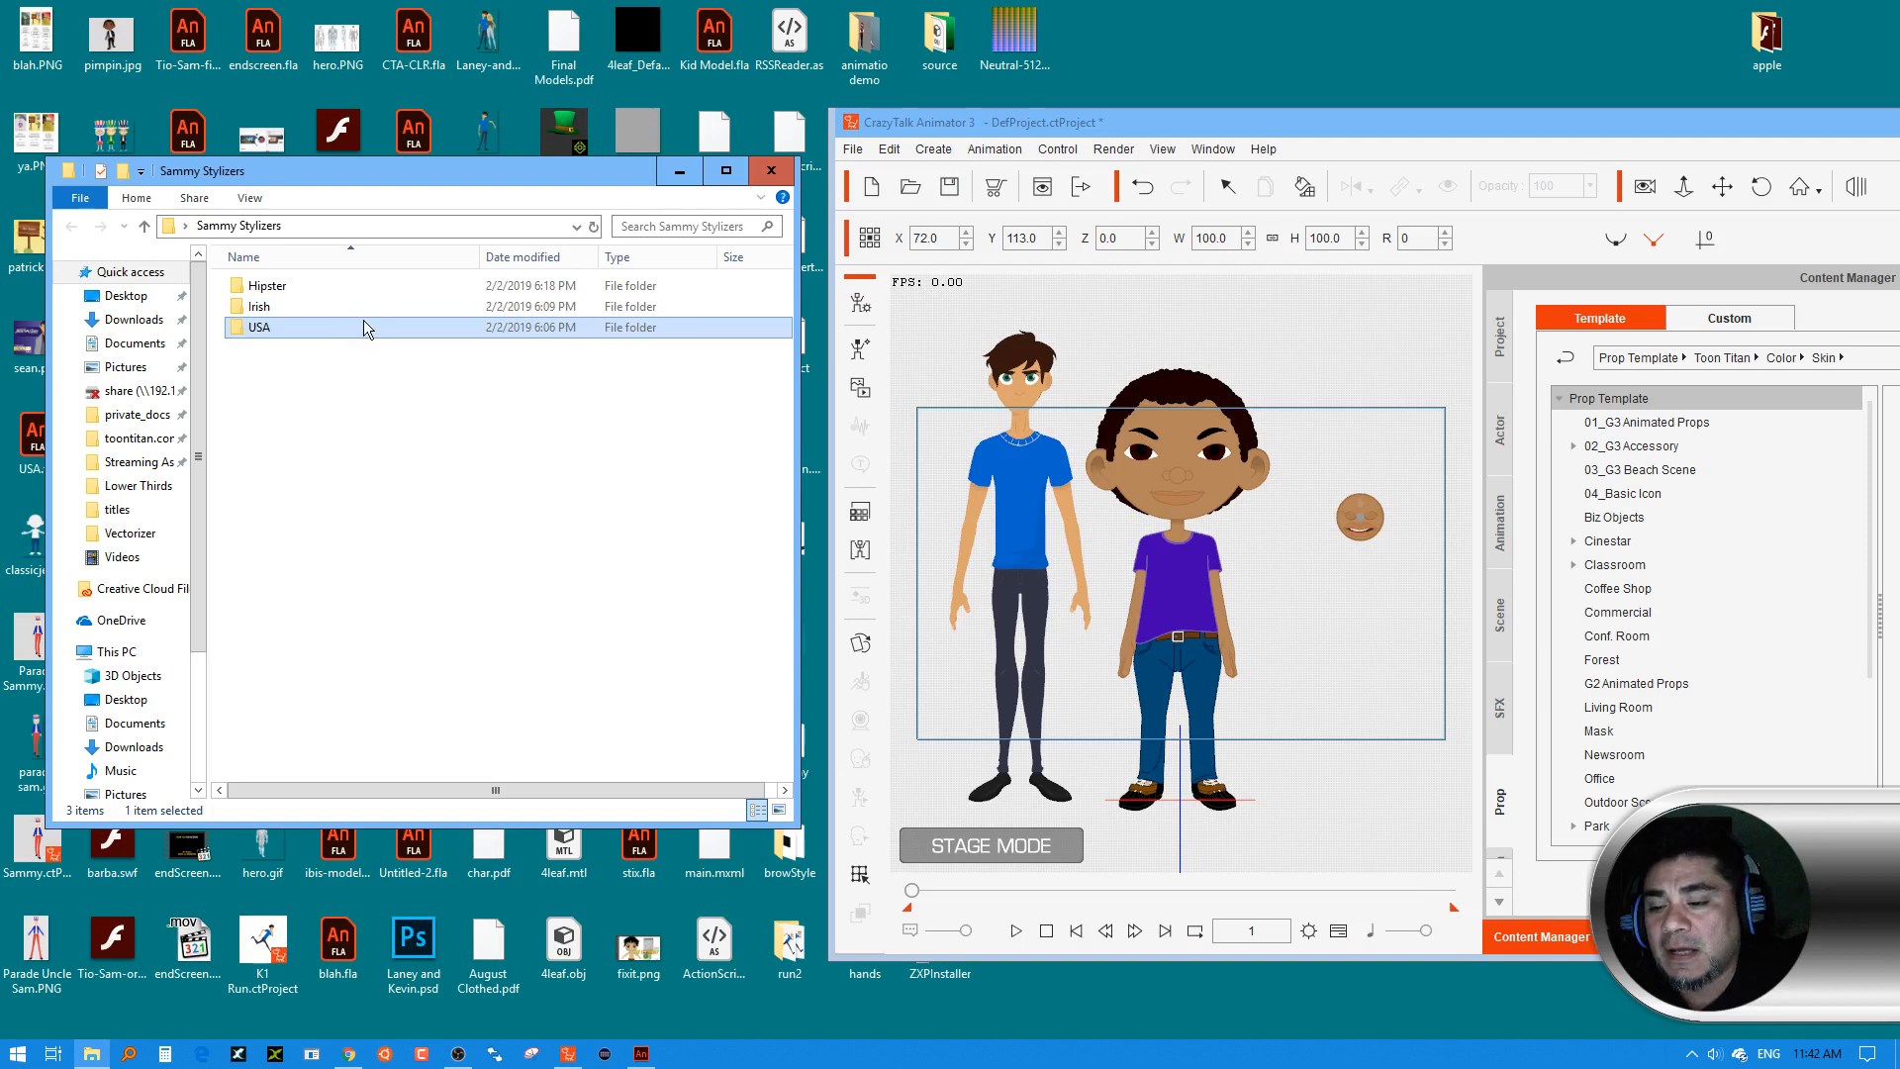
double_click(364, 327)
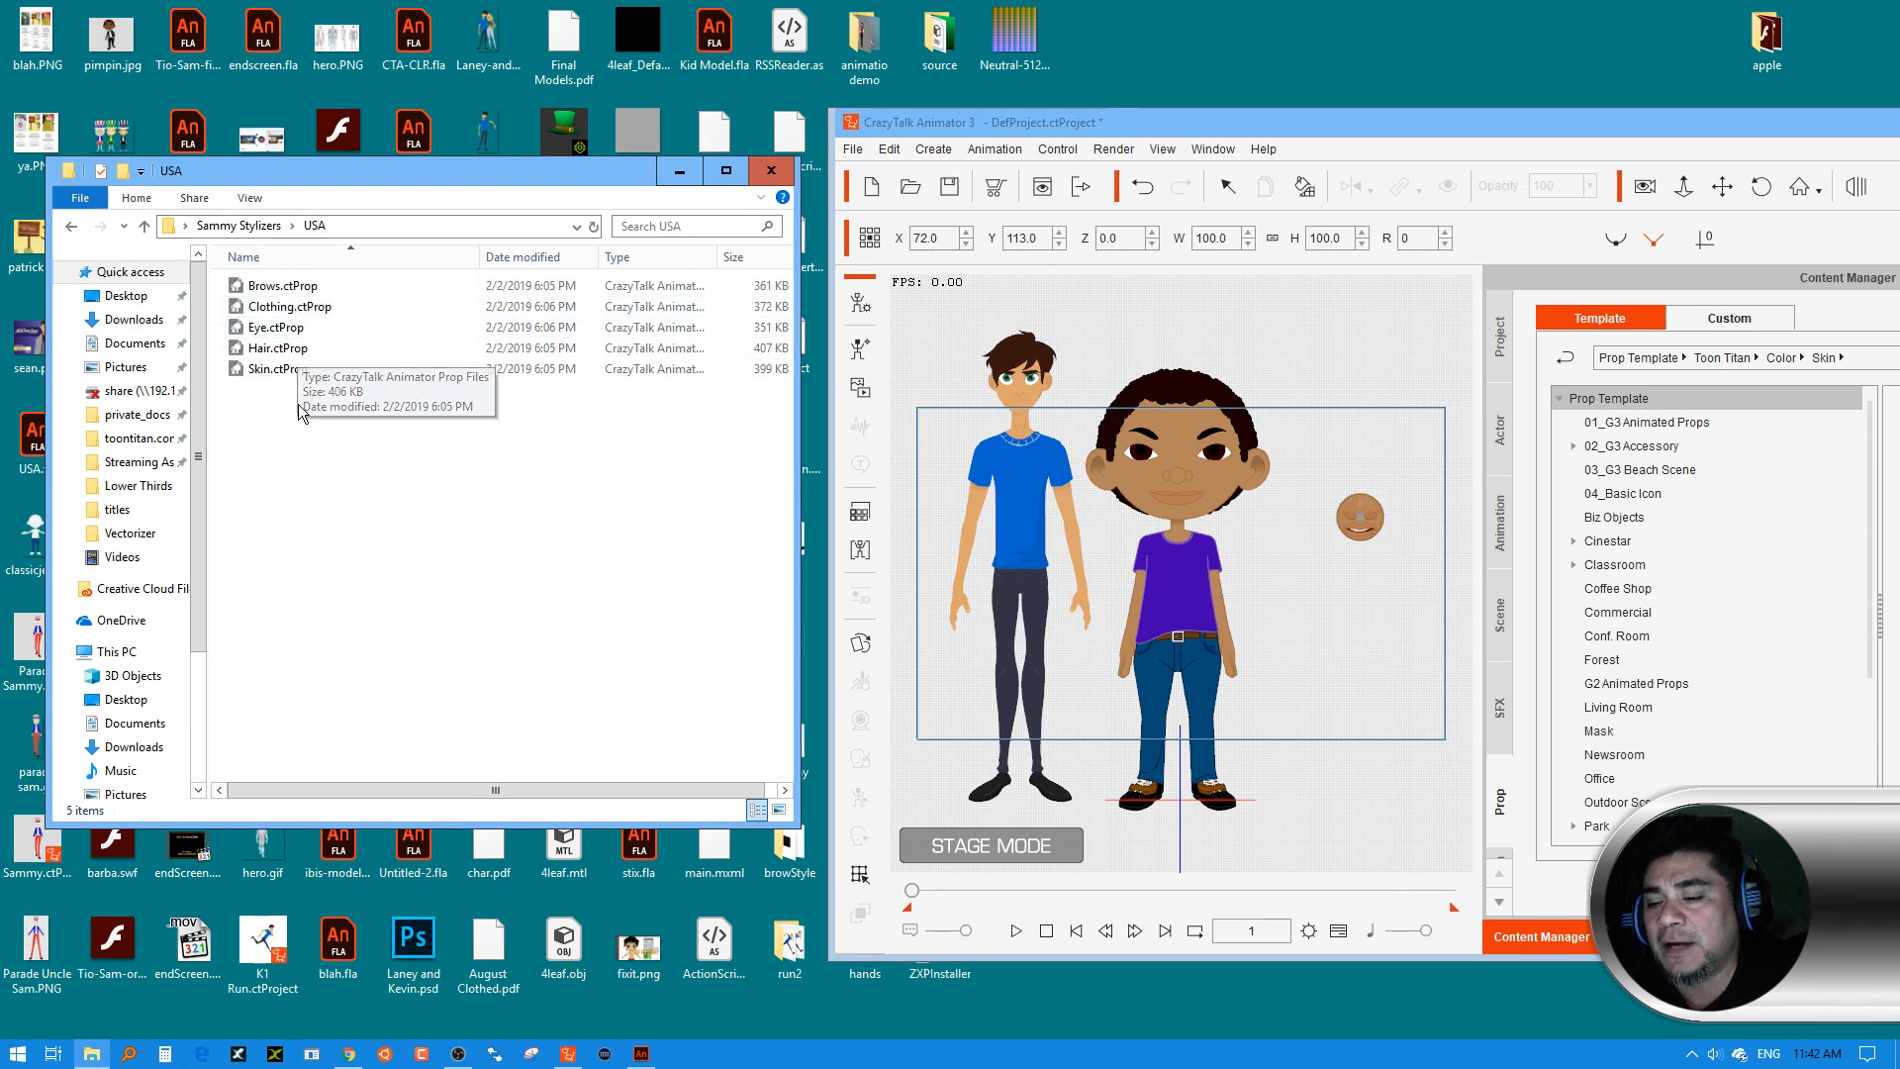
right_click(368, 478)
mouse_move(288, 496)
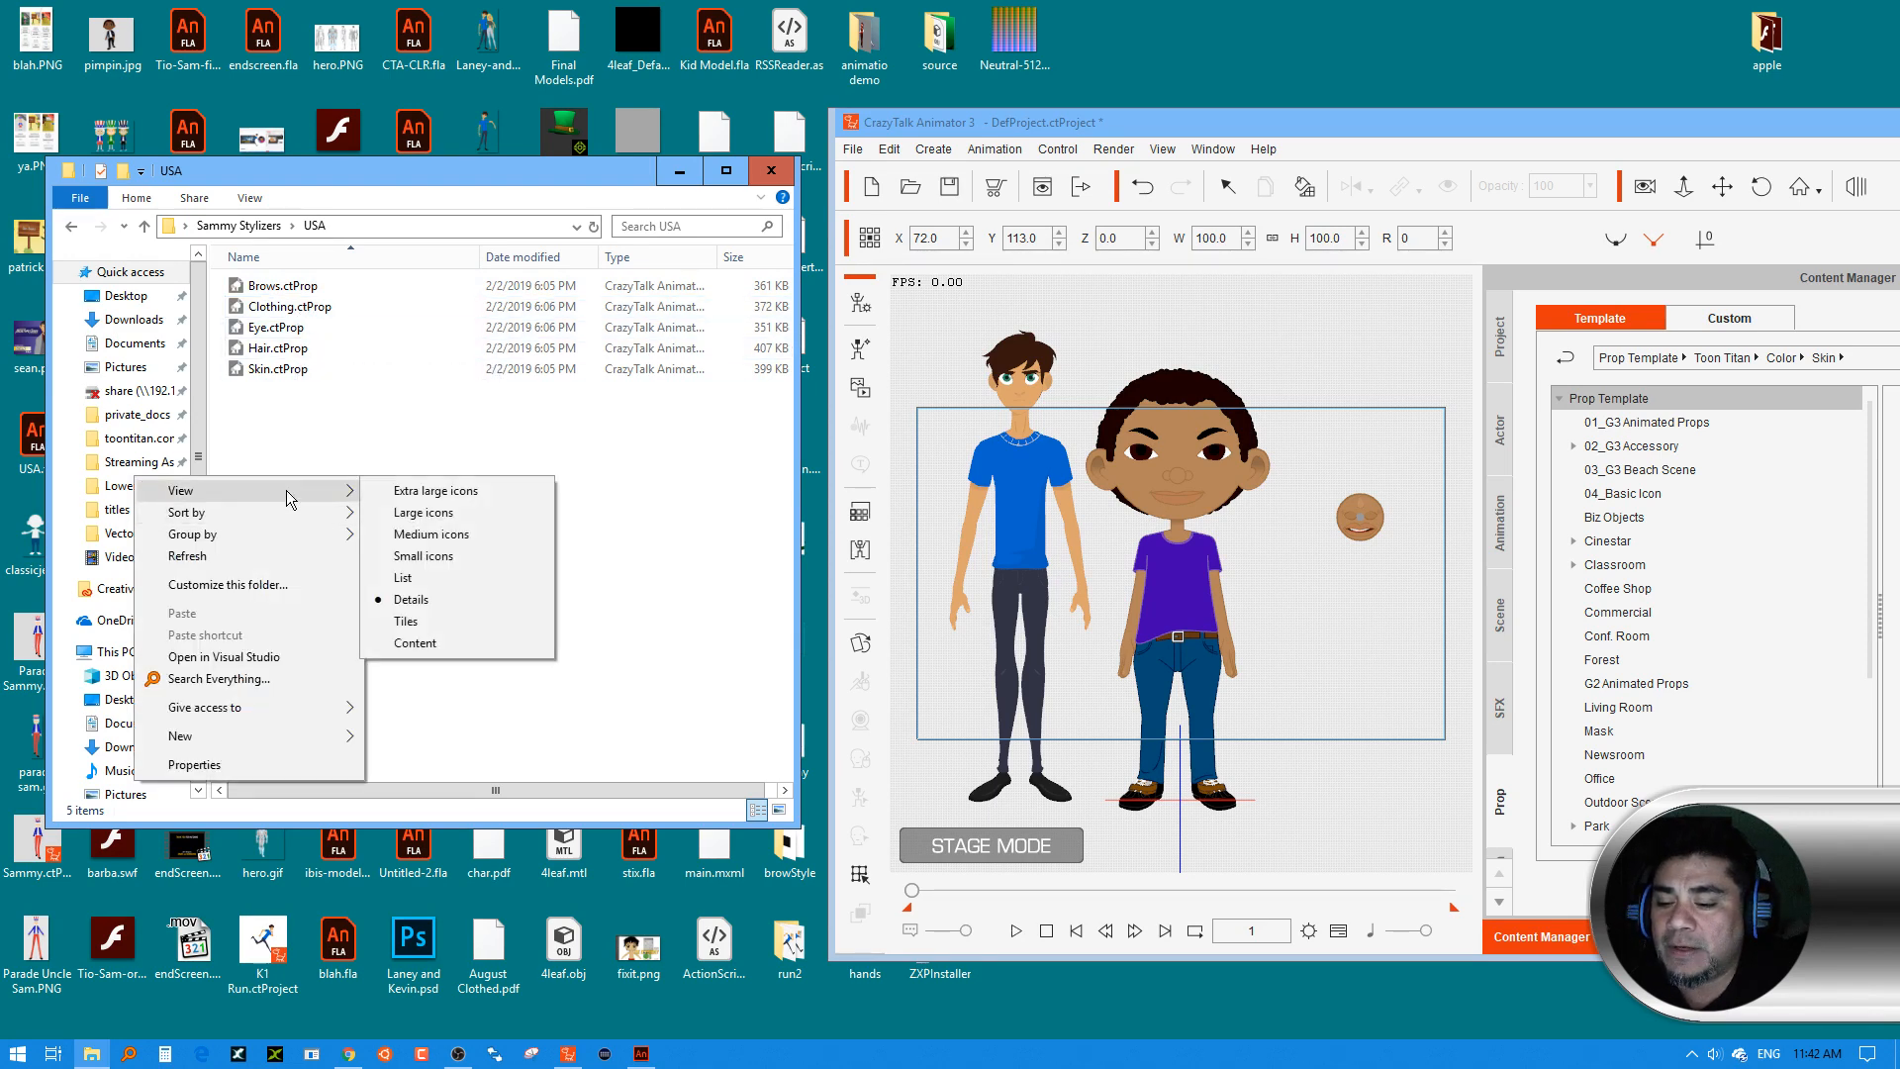
left_click(436, 513)
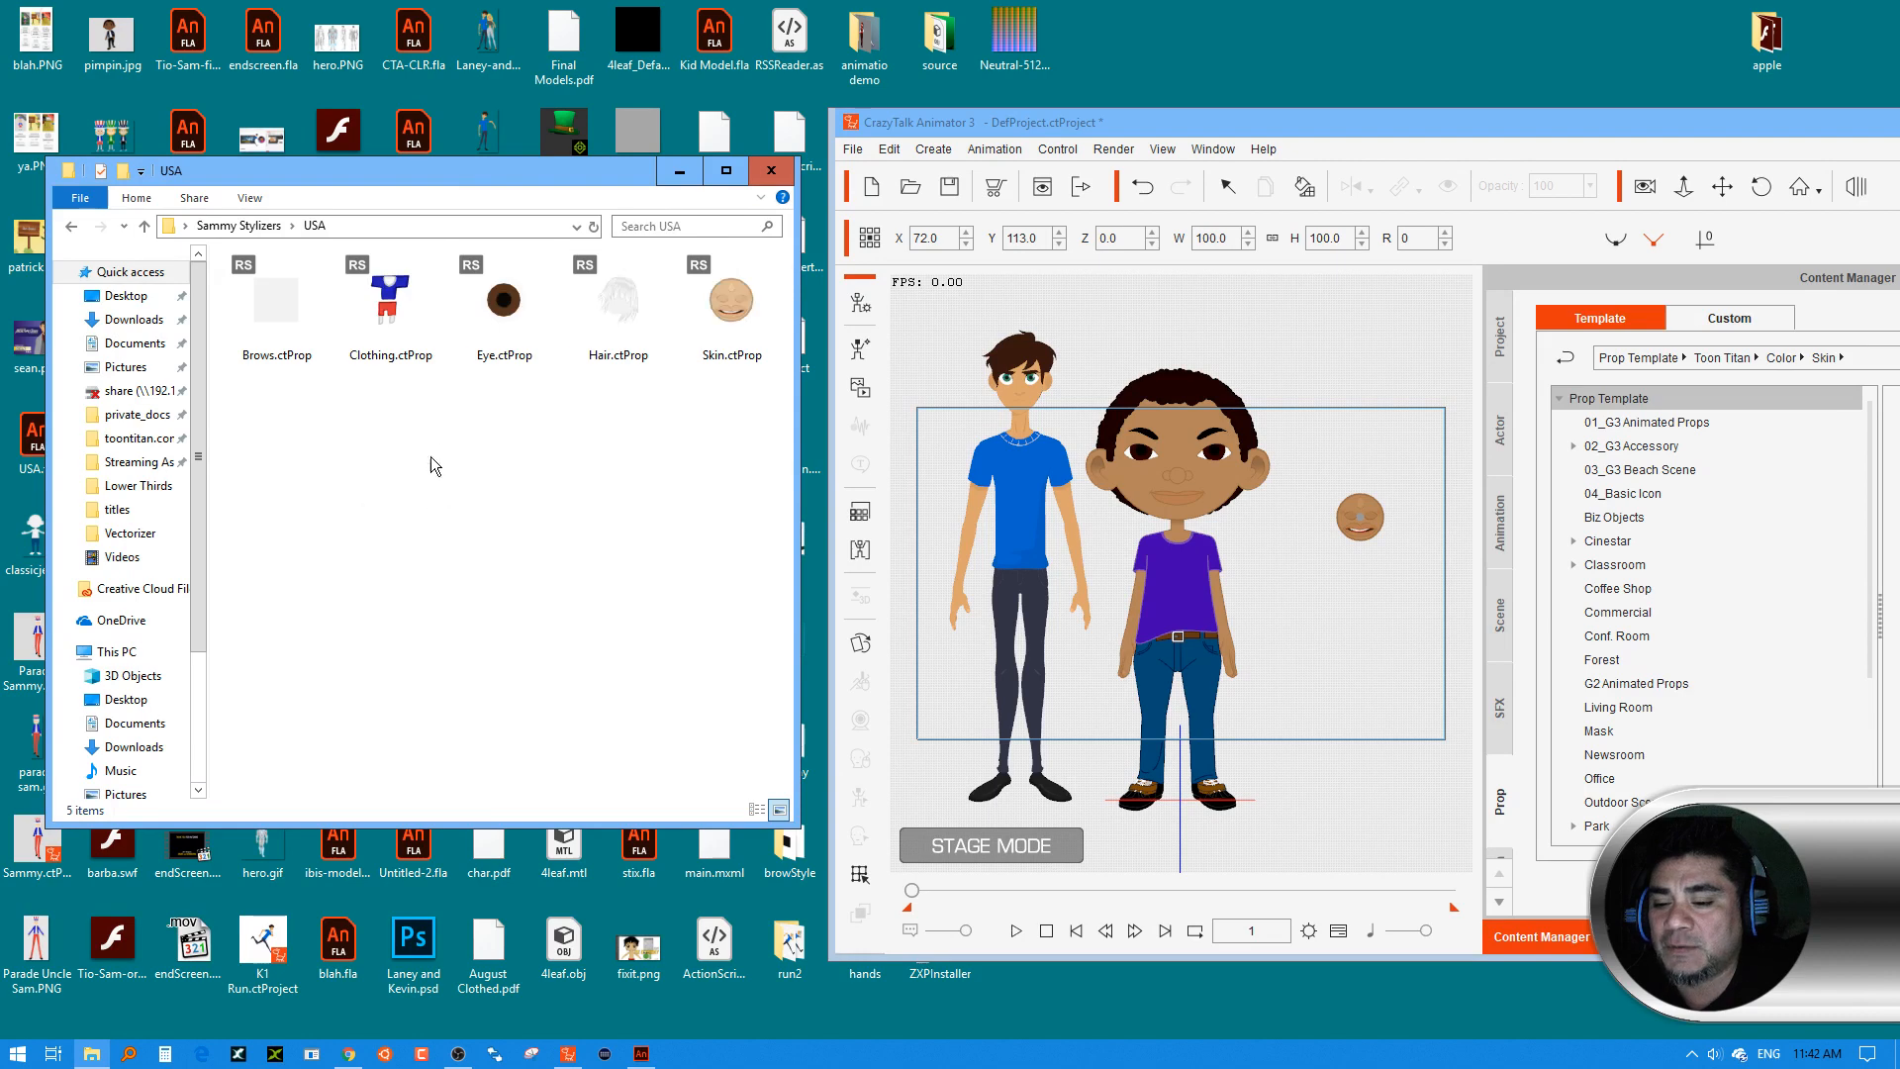
left_click_drag(430, 156, 430, 375)
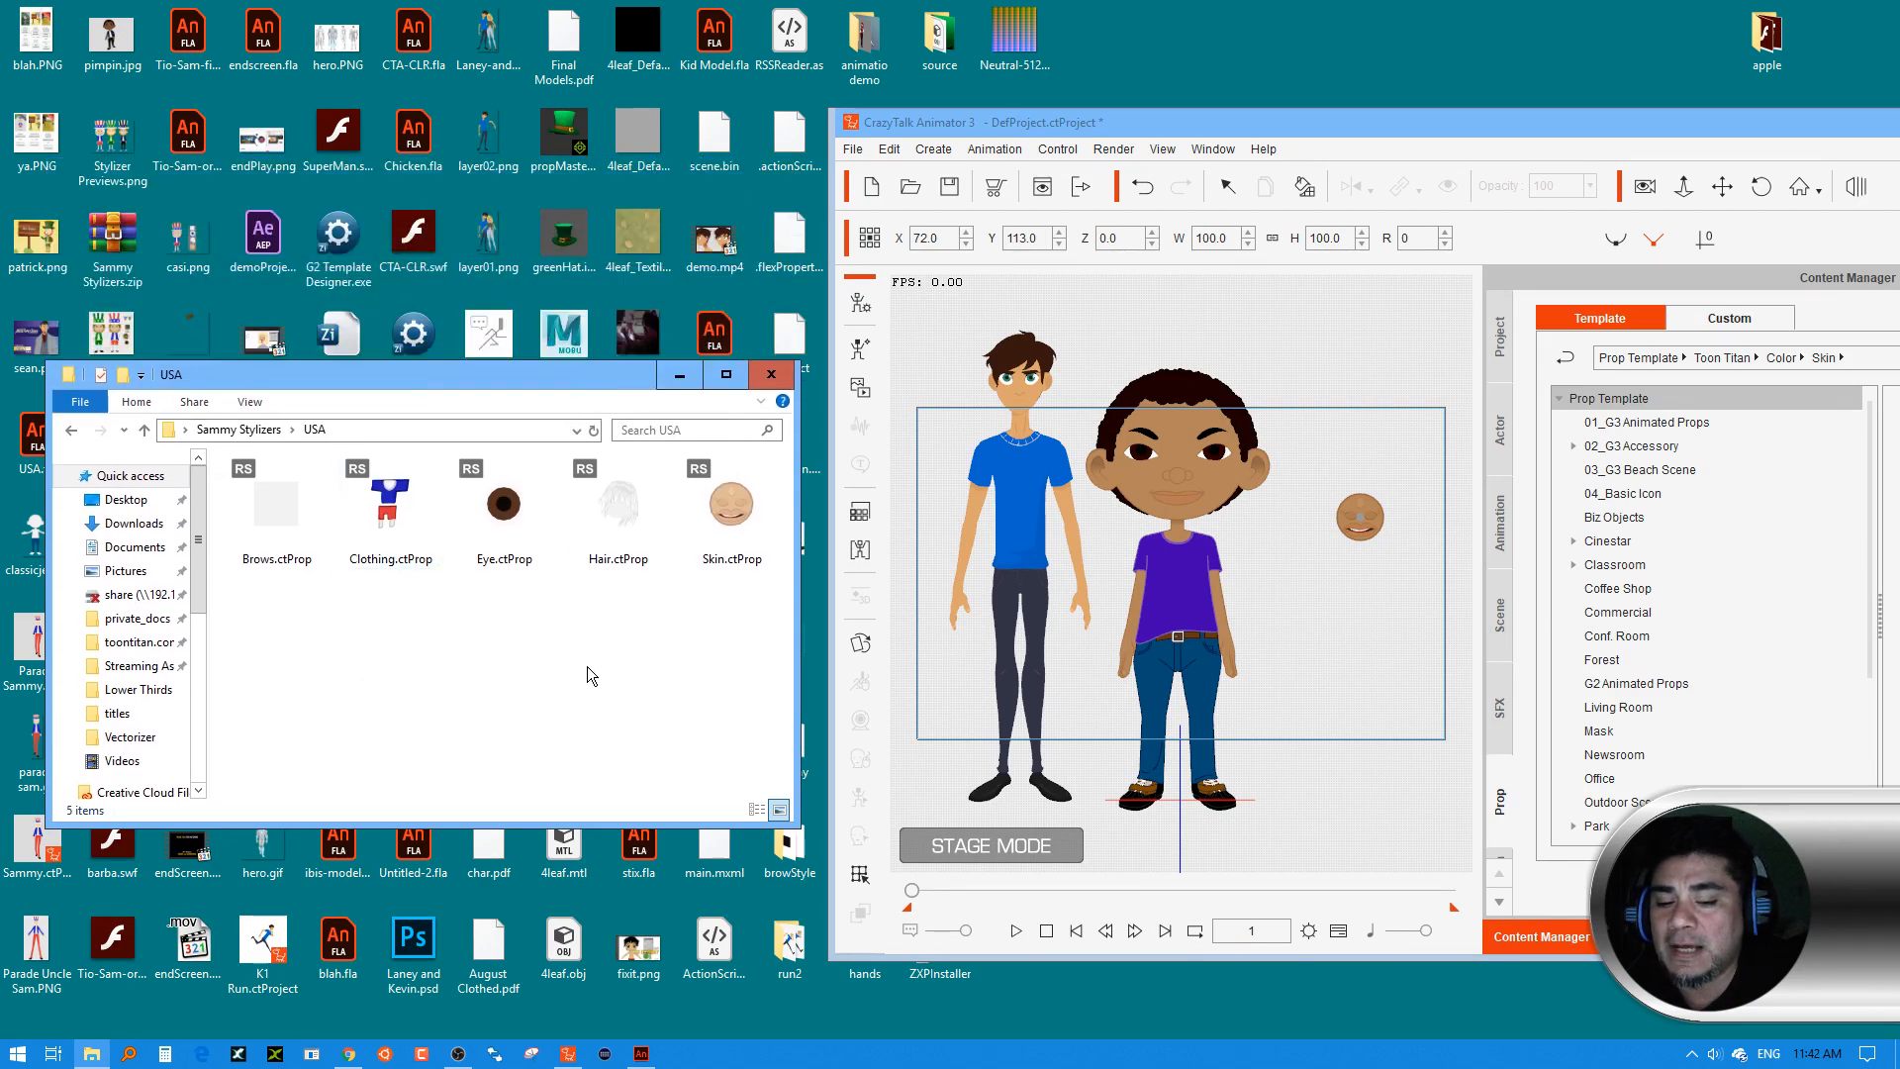
Add Hair.ctProp to the stage and copy its render style onto both the Toon Titan and the blue-shirt character
left_click_drag(623, 544, 1290, 571)
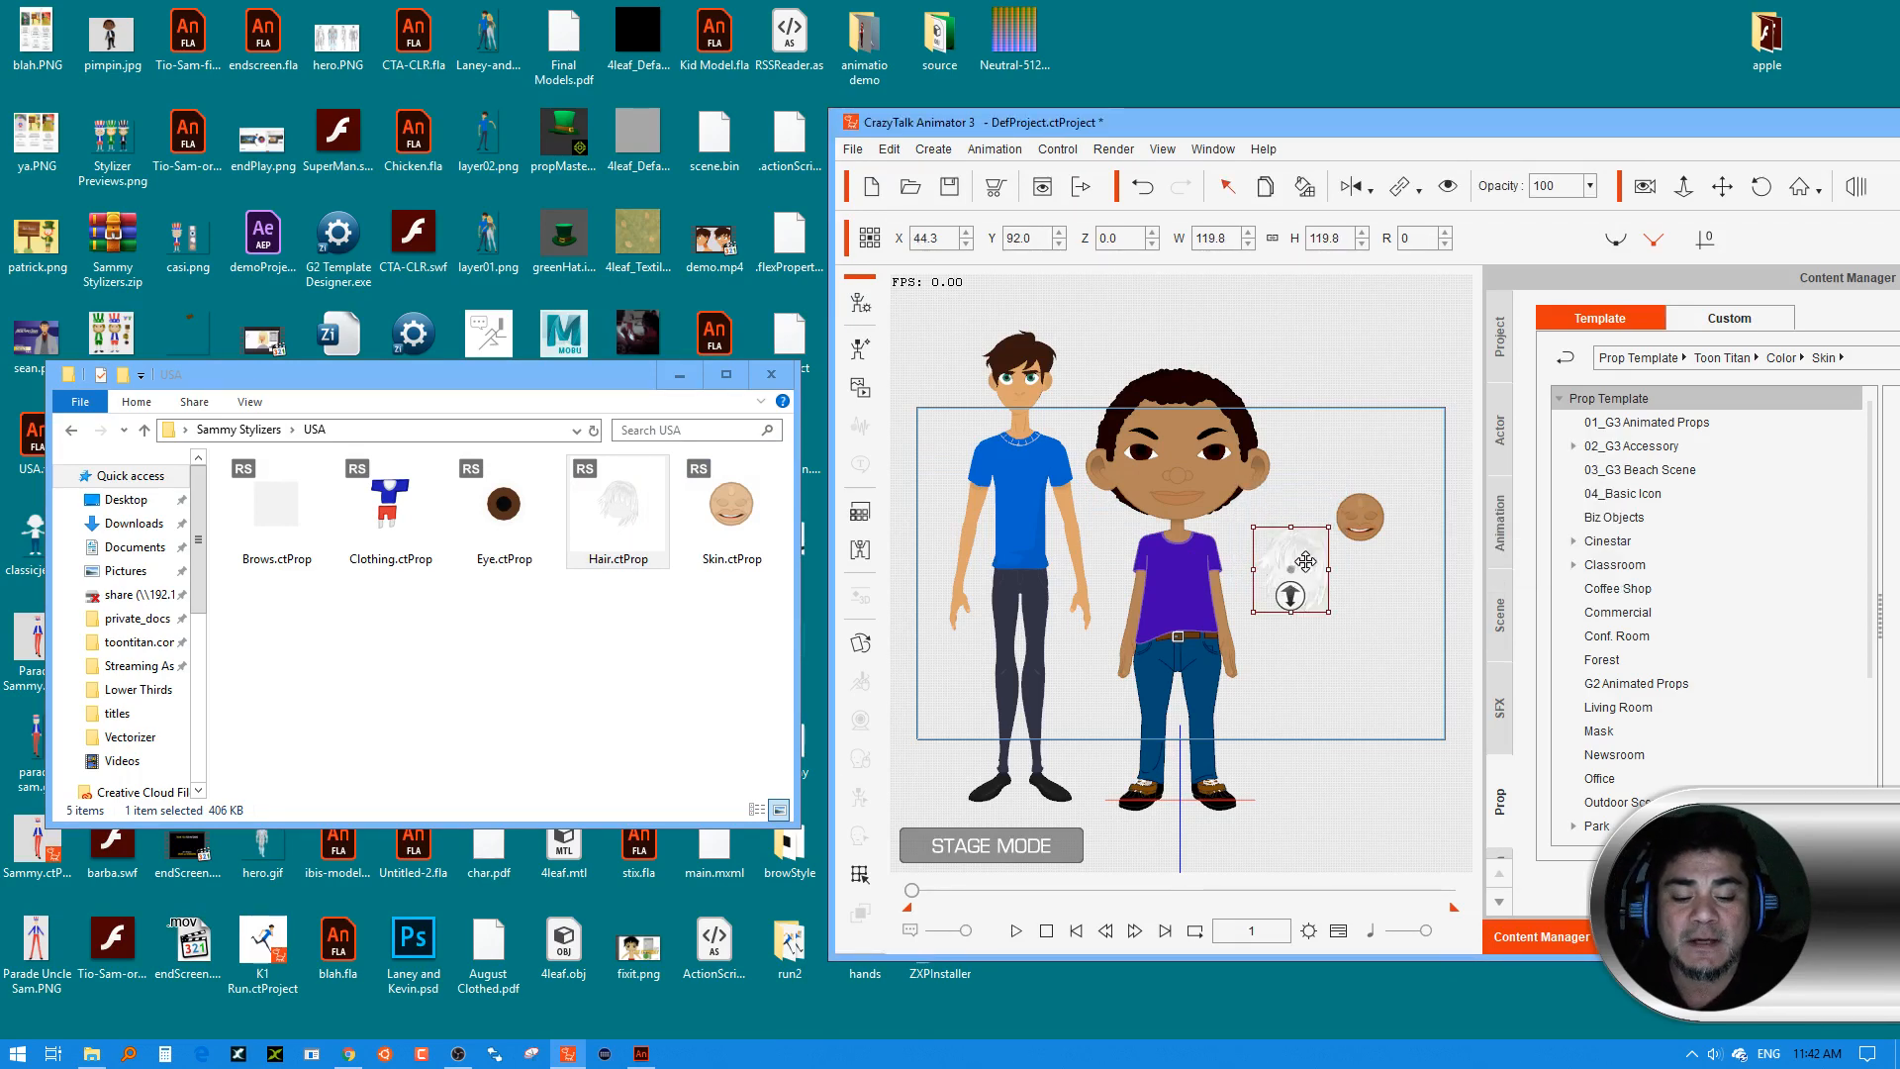
left_click(1305, 188)
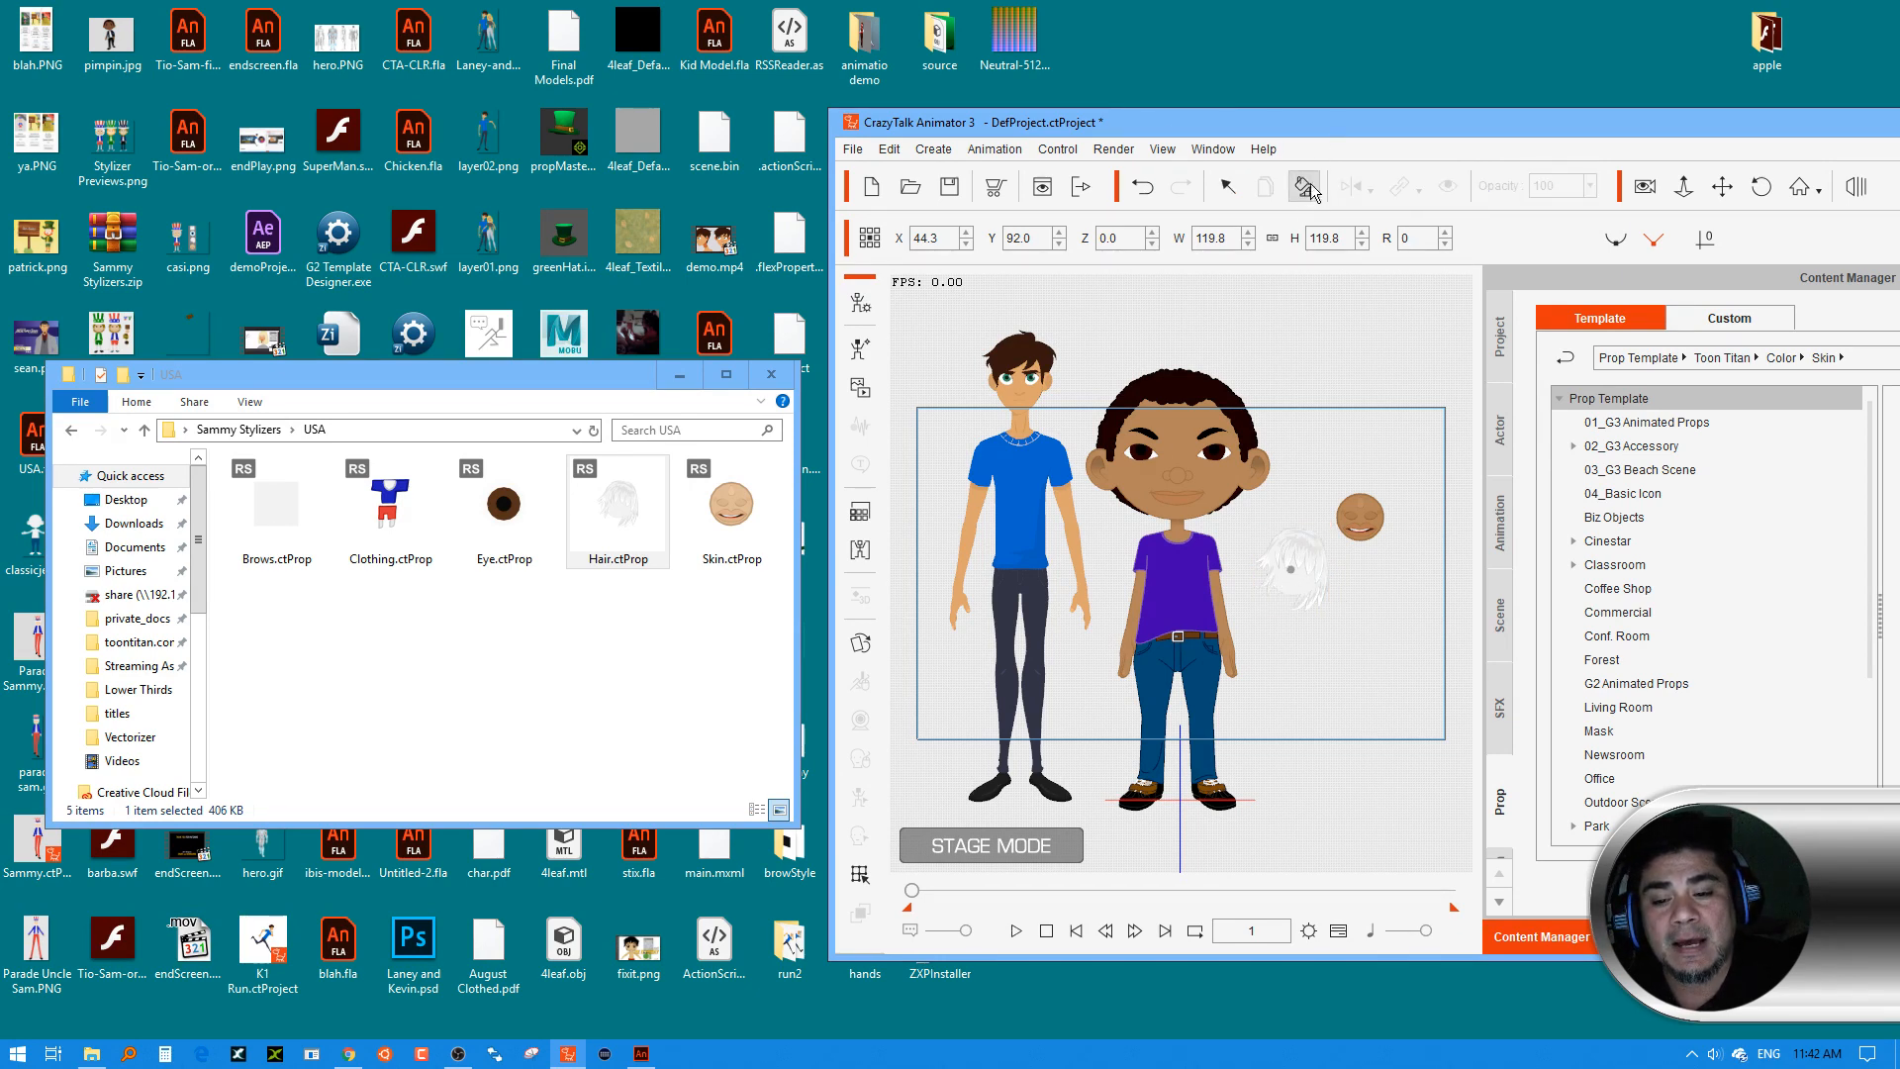
left_click_drag(1196, 446, 1196, 451)
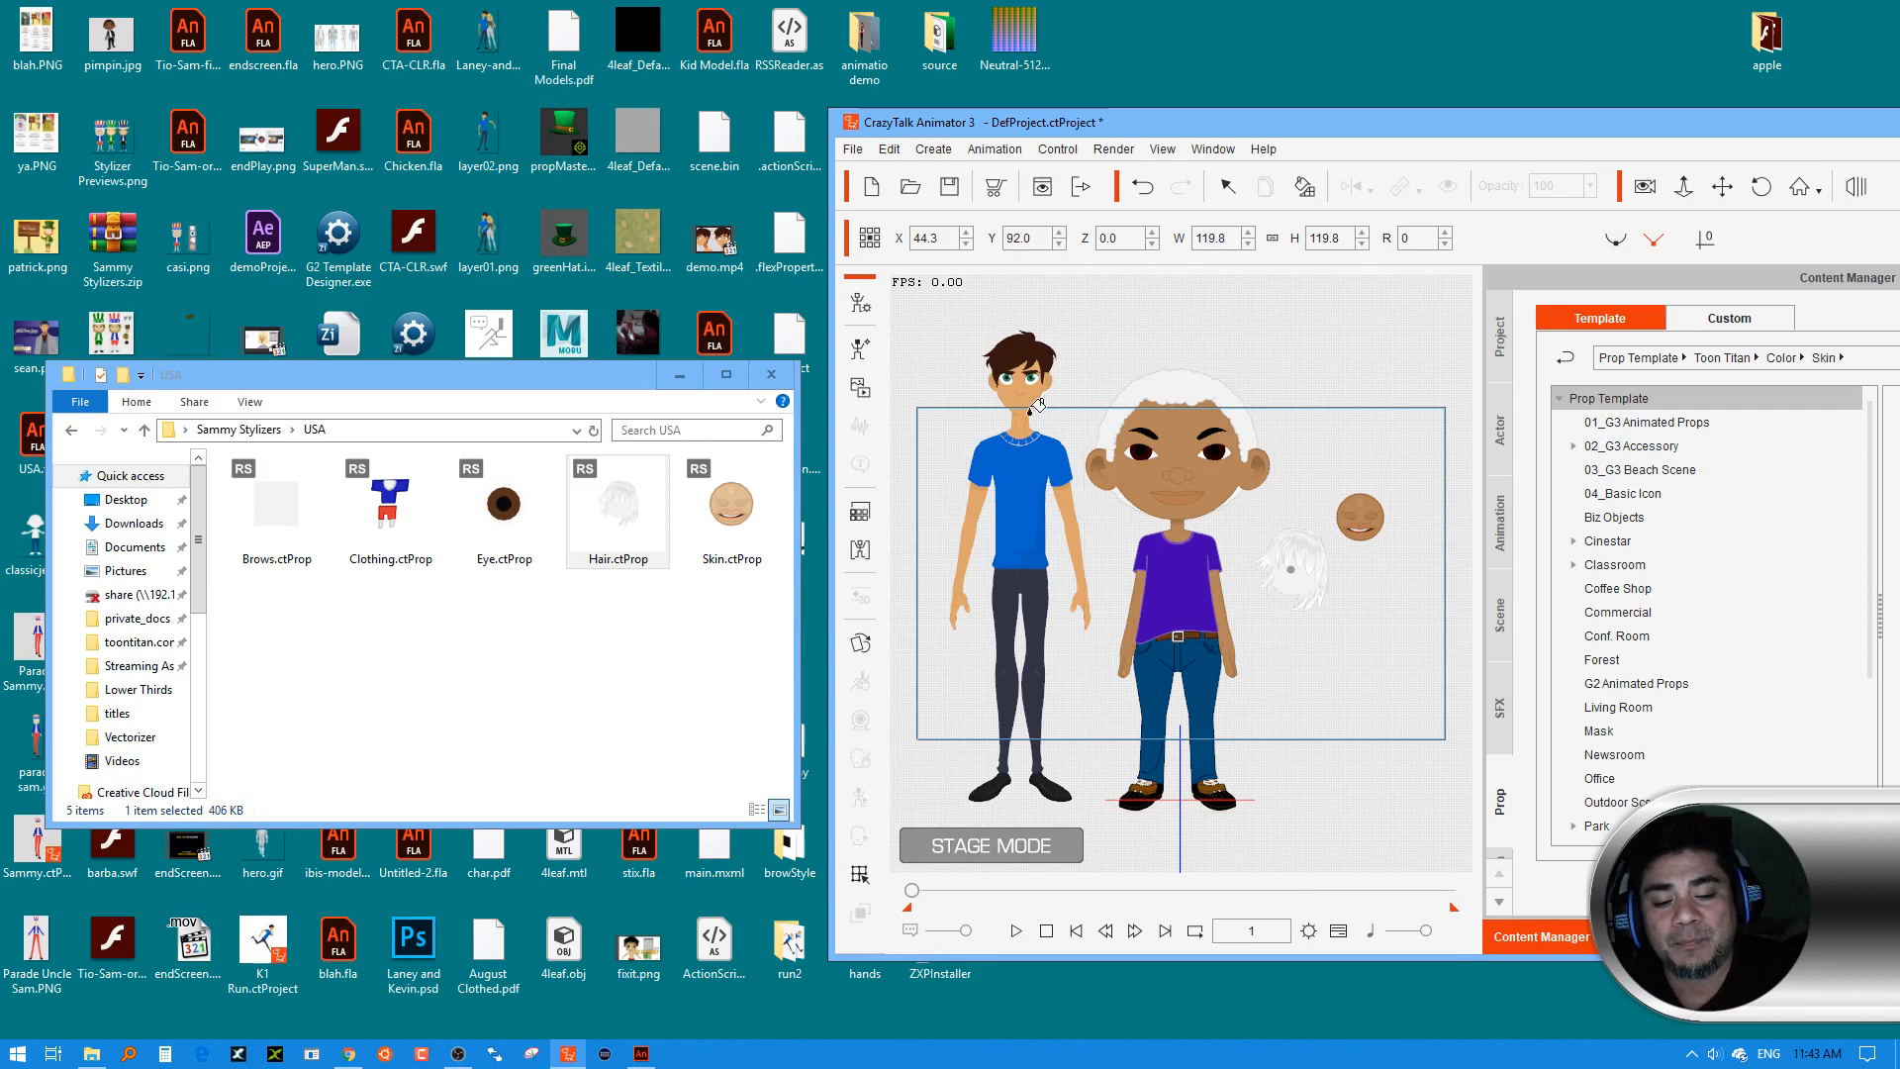
left_click_drag(1037, 406, 1008, 408)
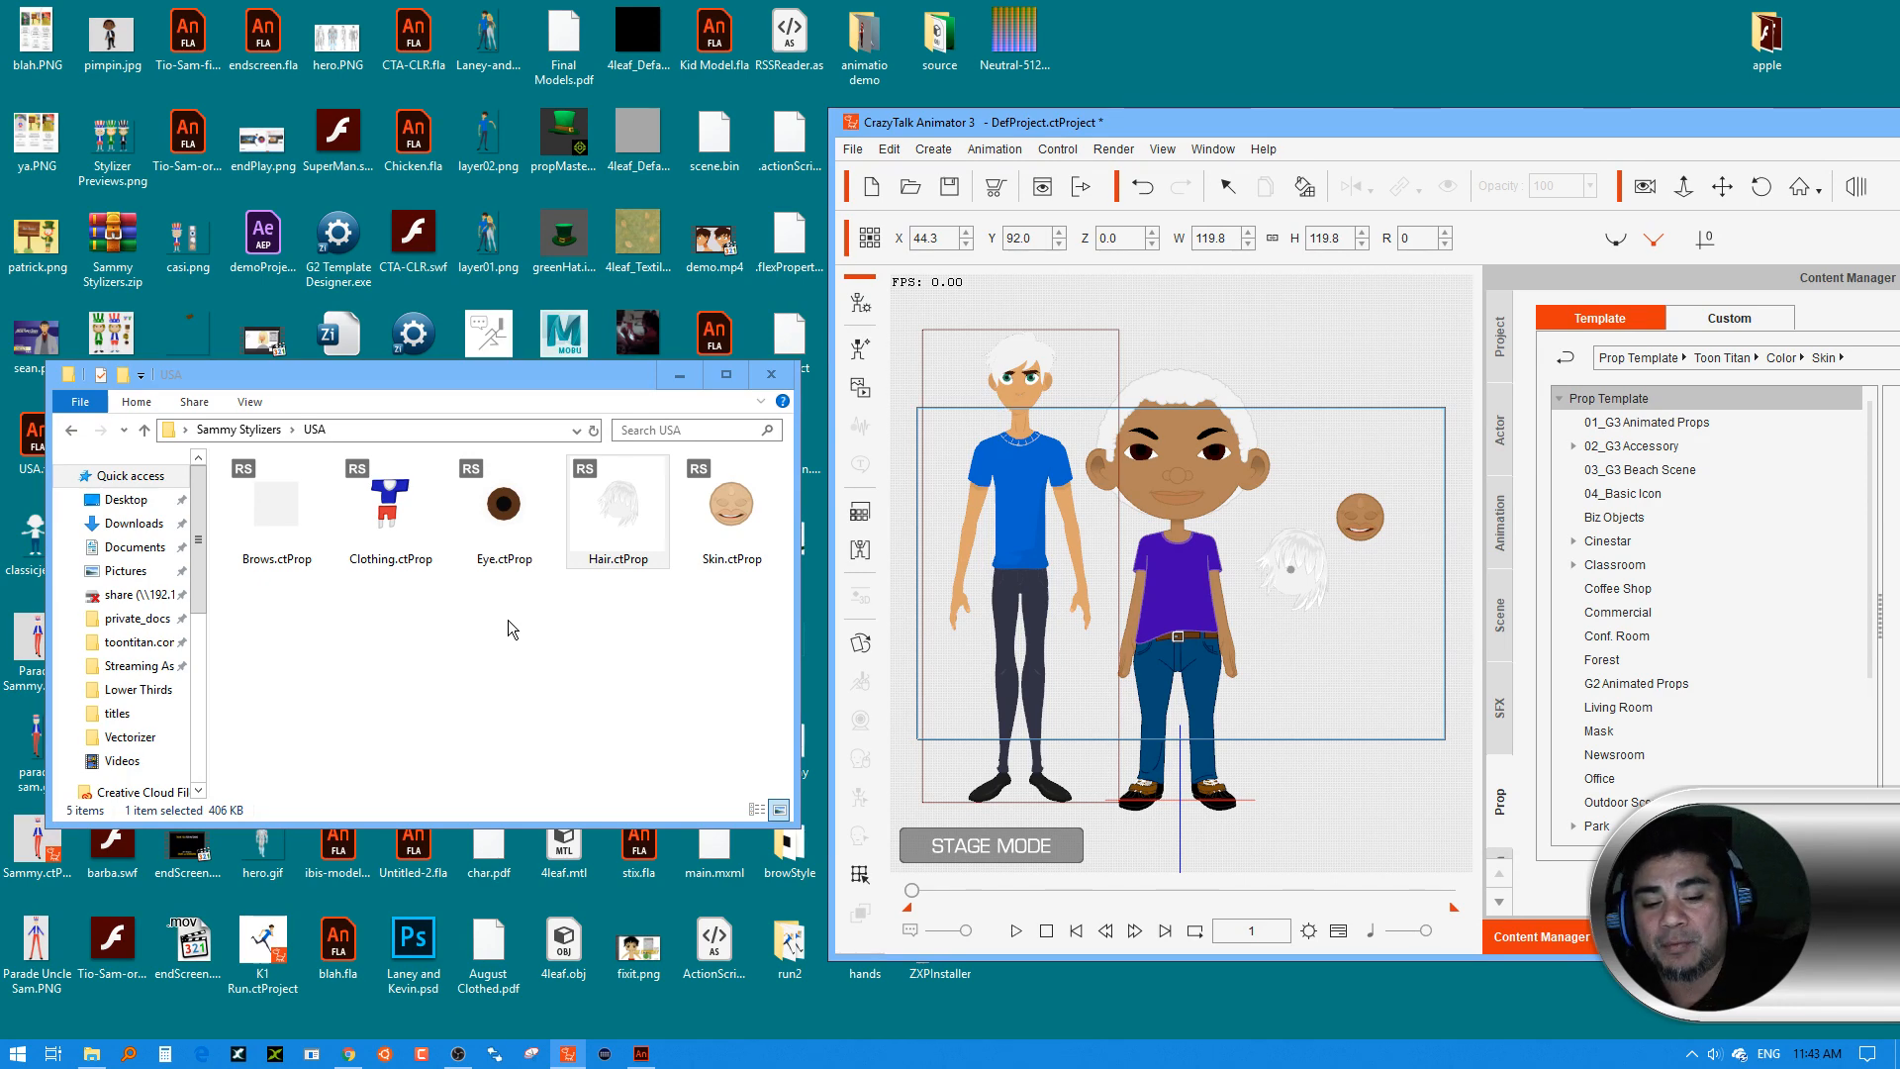
Add Eye.ctProp to the stage, maximize CrazyTalk Animator, and copy the prop's render style onto the Toon Titan character
left_click_drag(514, 542, 1331, 640)
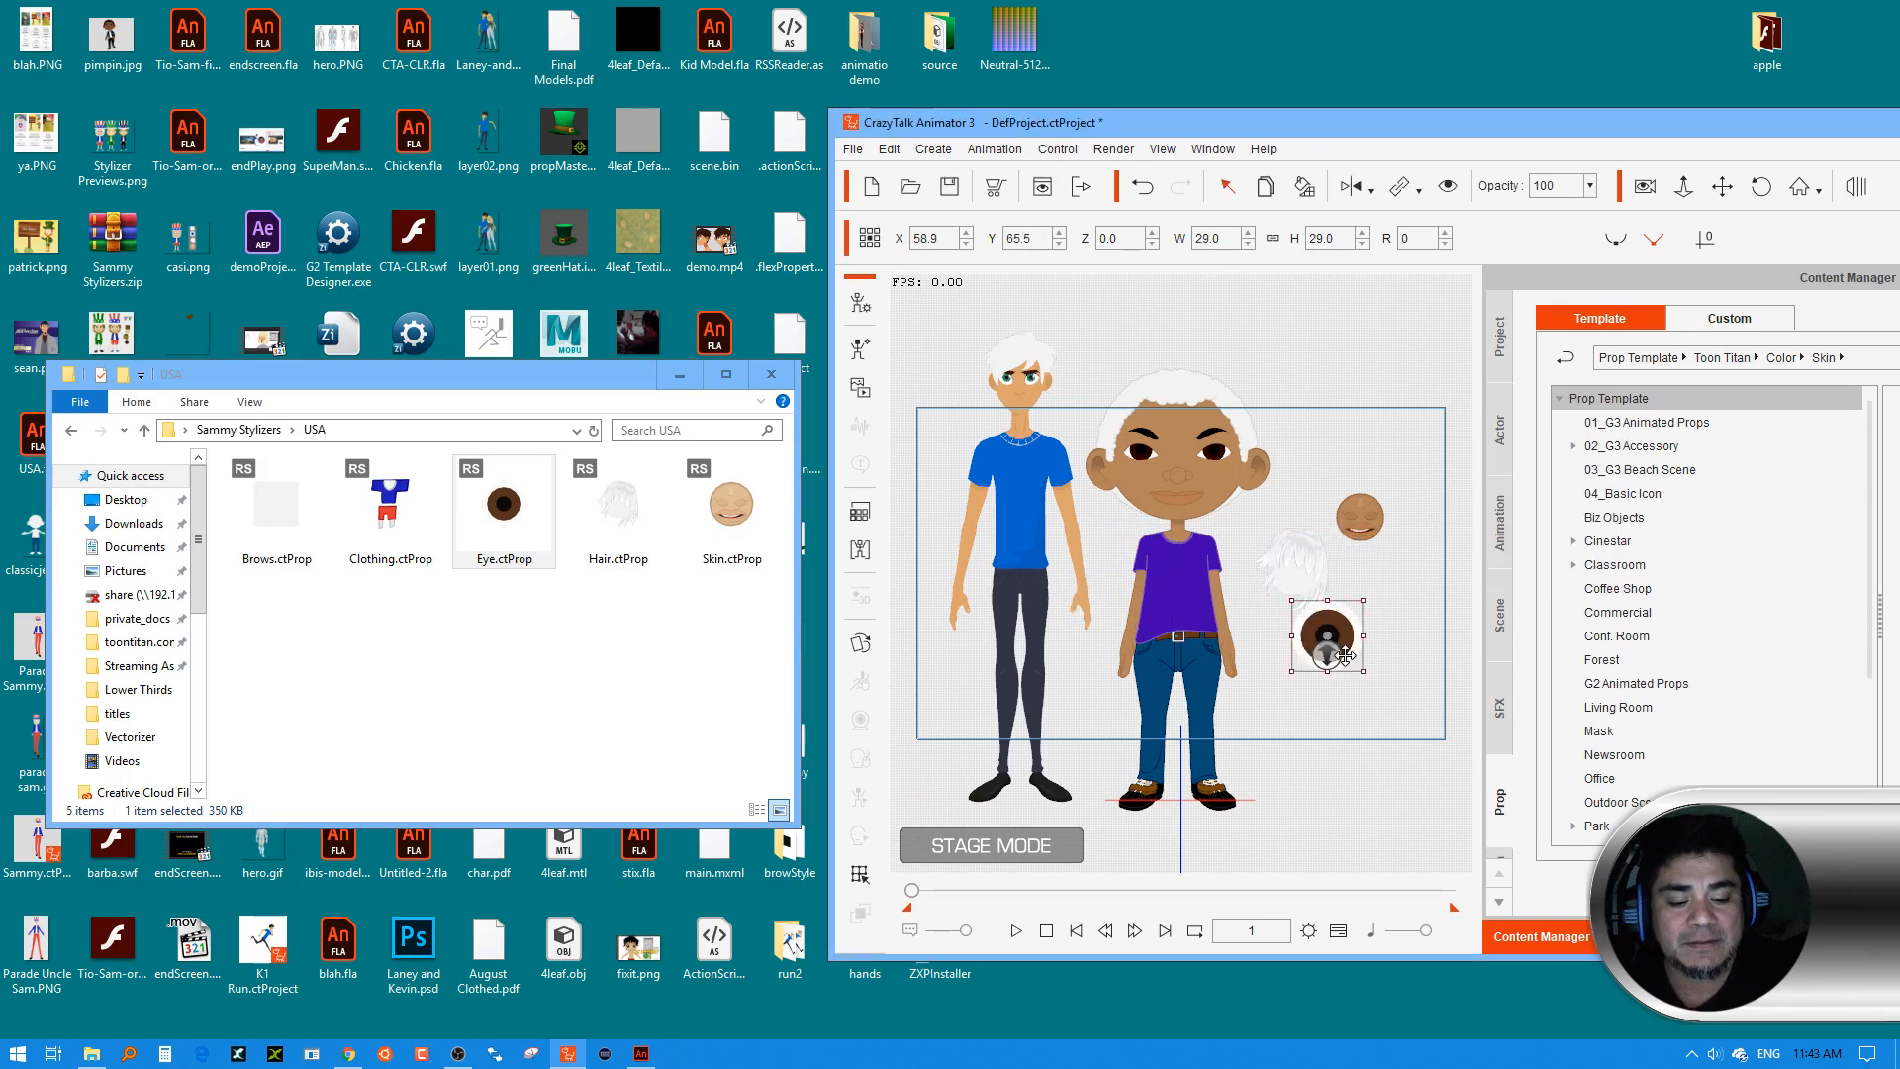
double_click(1504, 122)
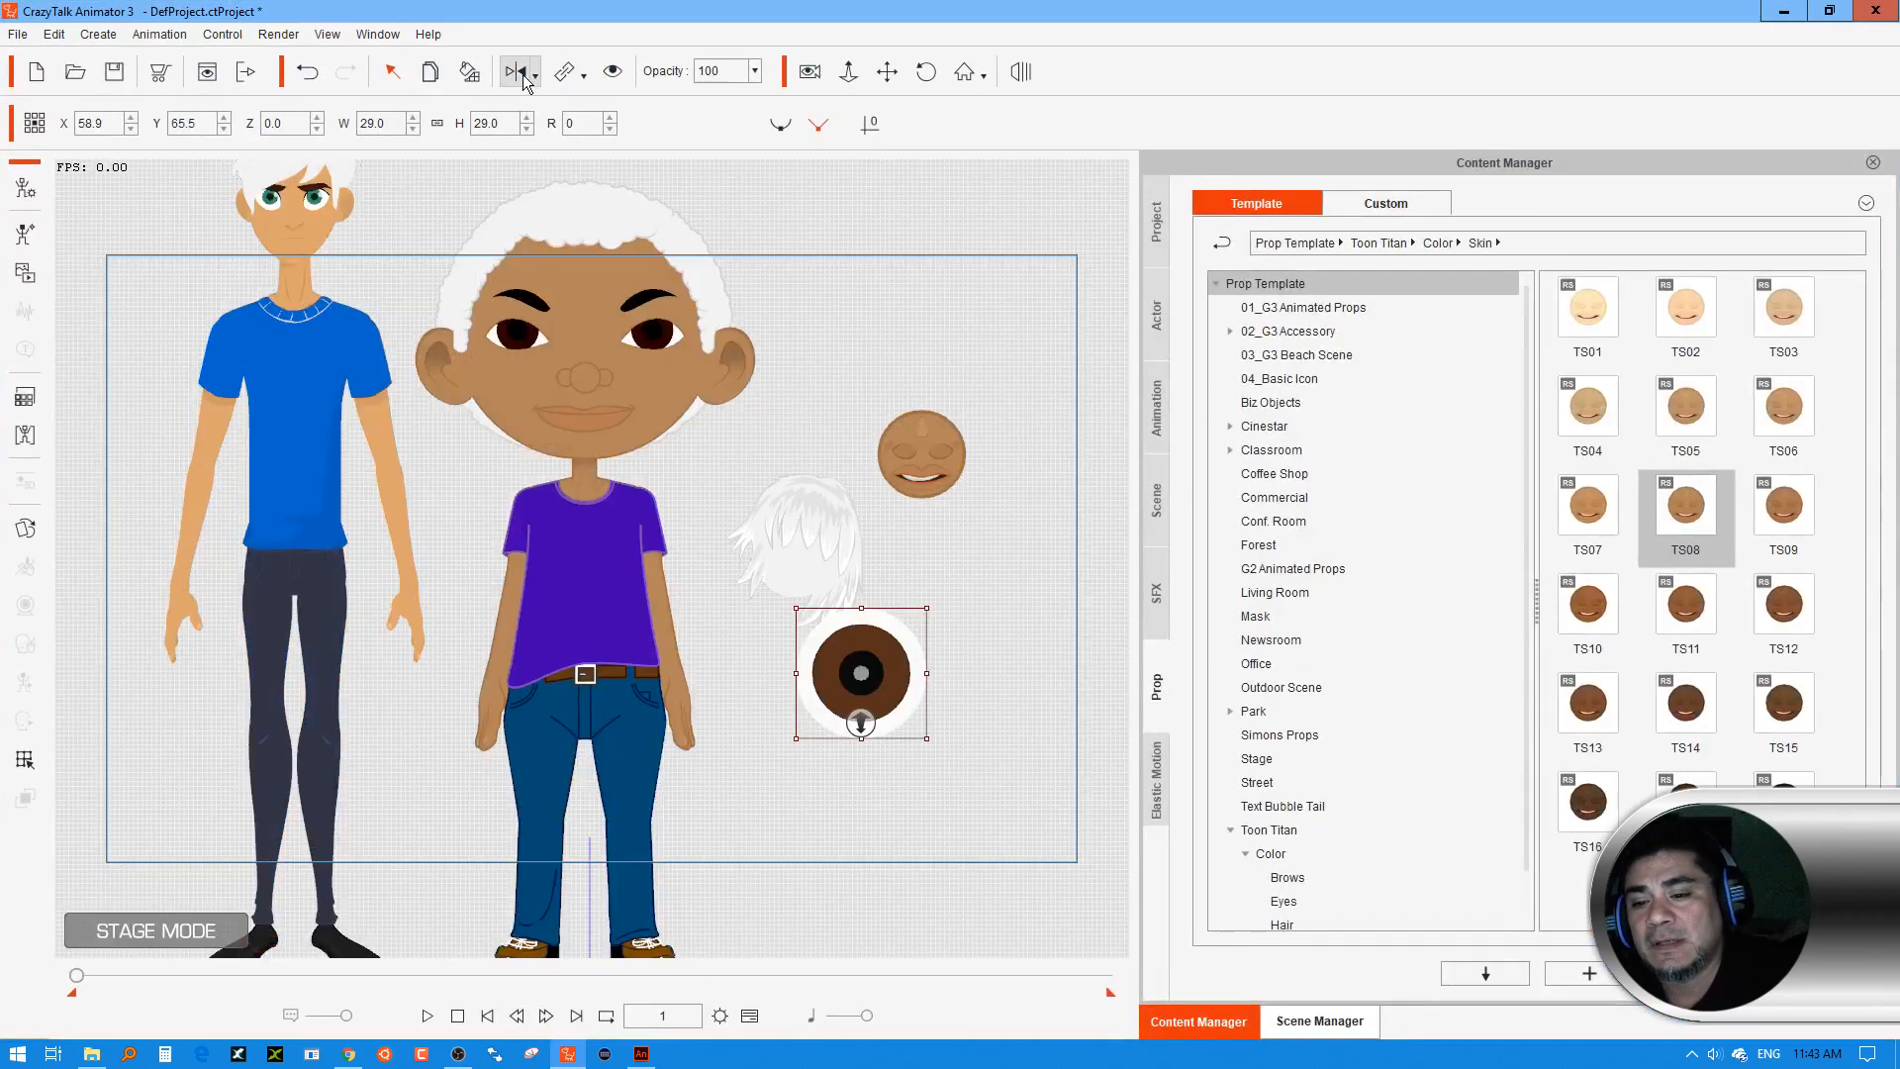
left_click(588, 334)
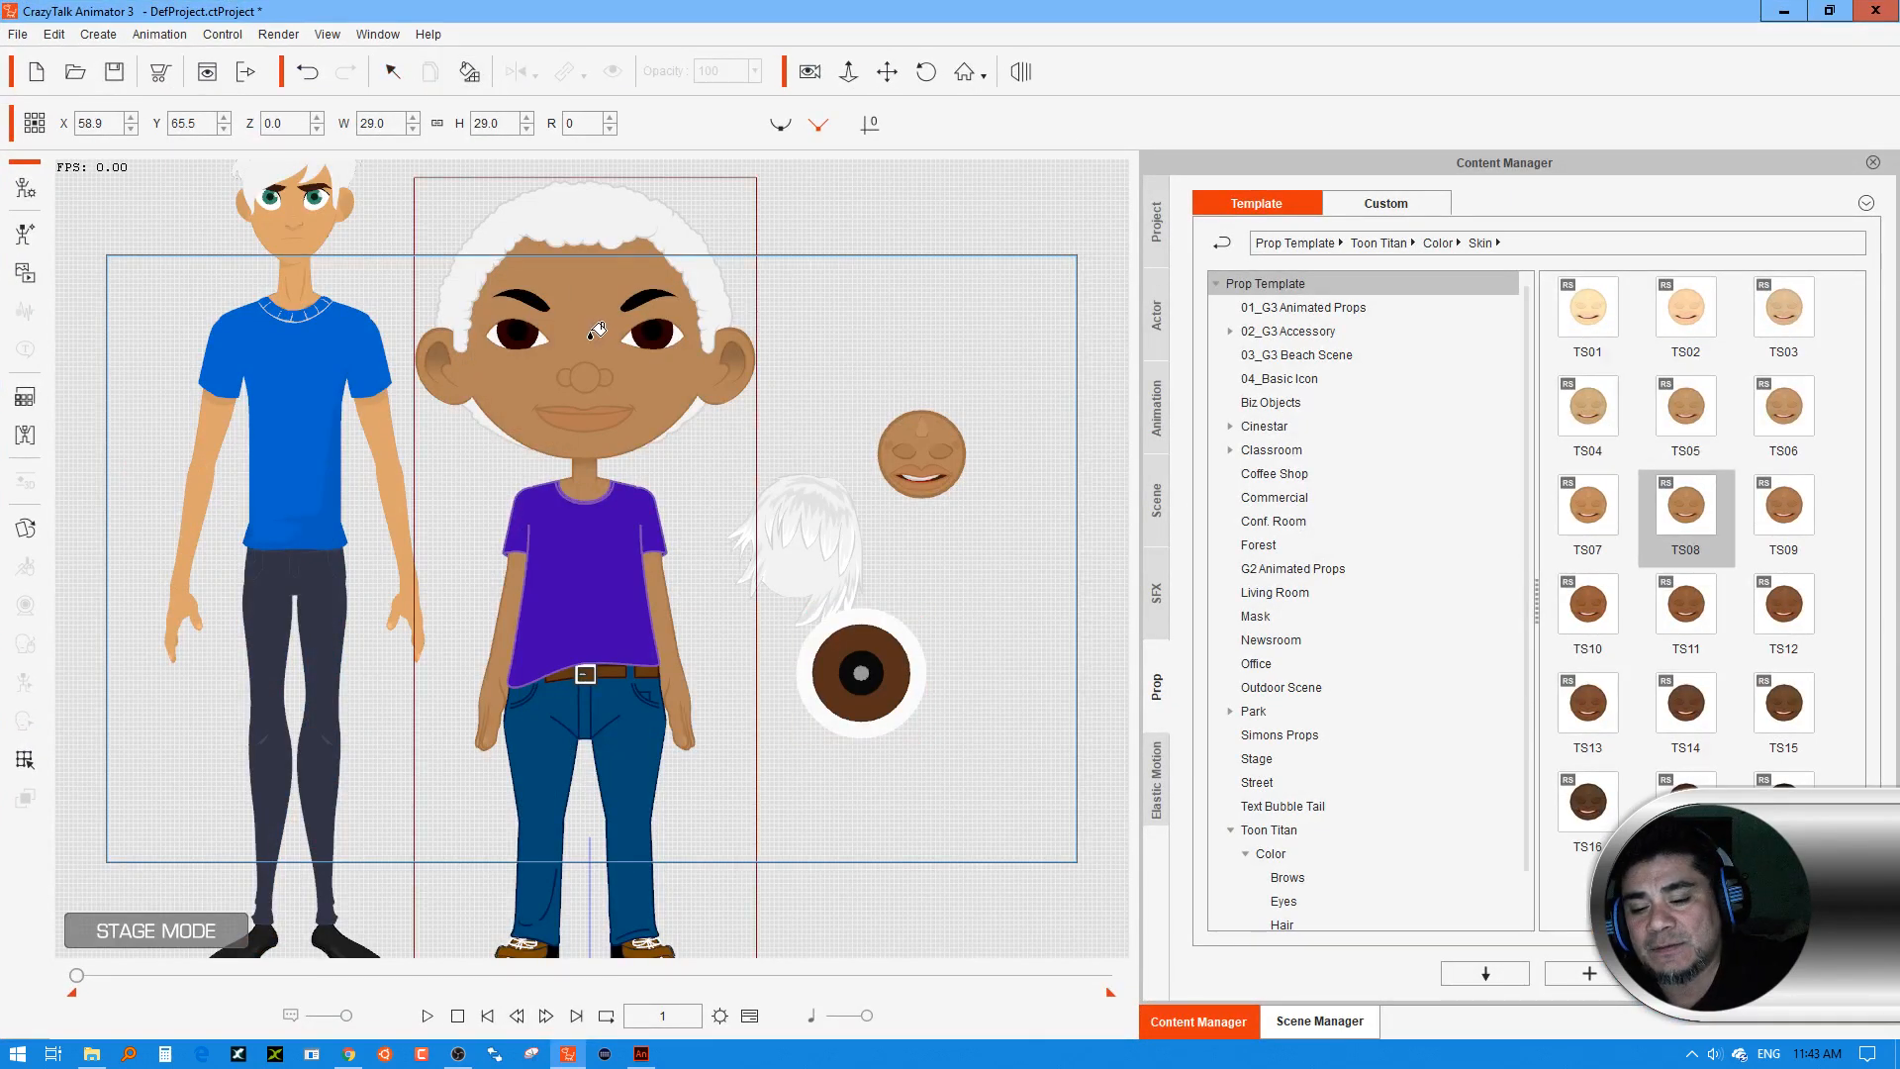
left_click(592, 345)
right_click(592, 346)
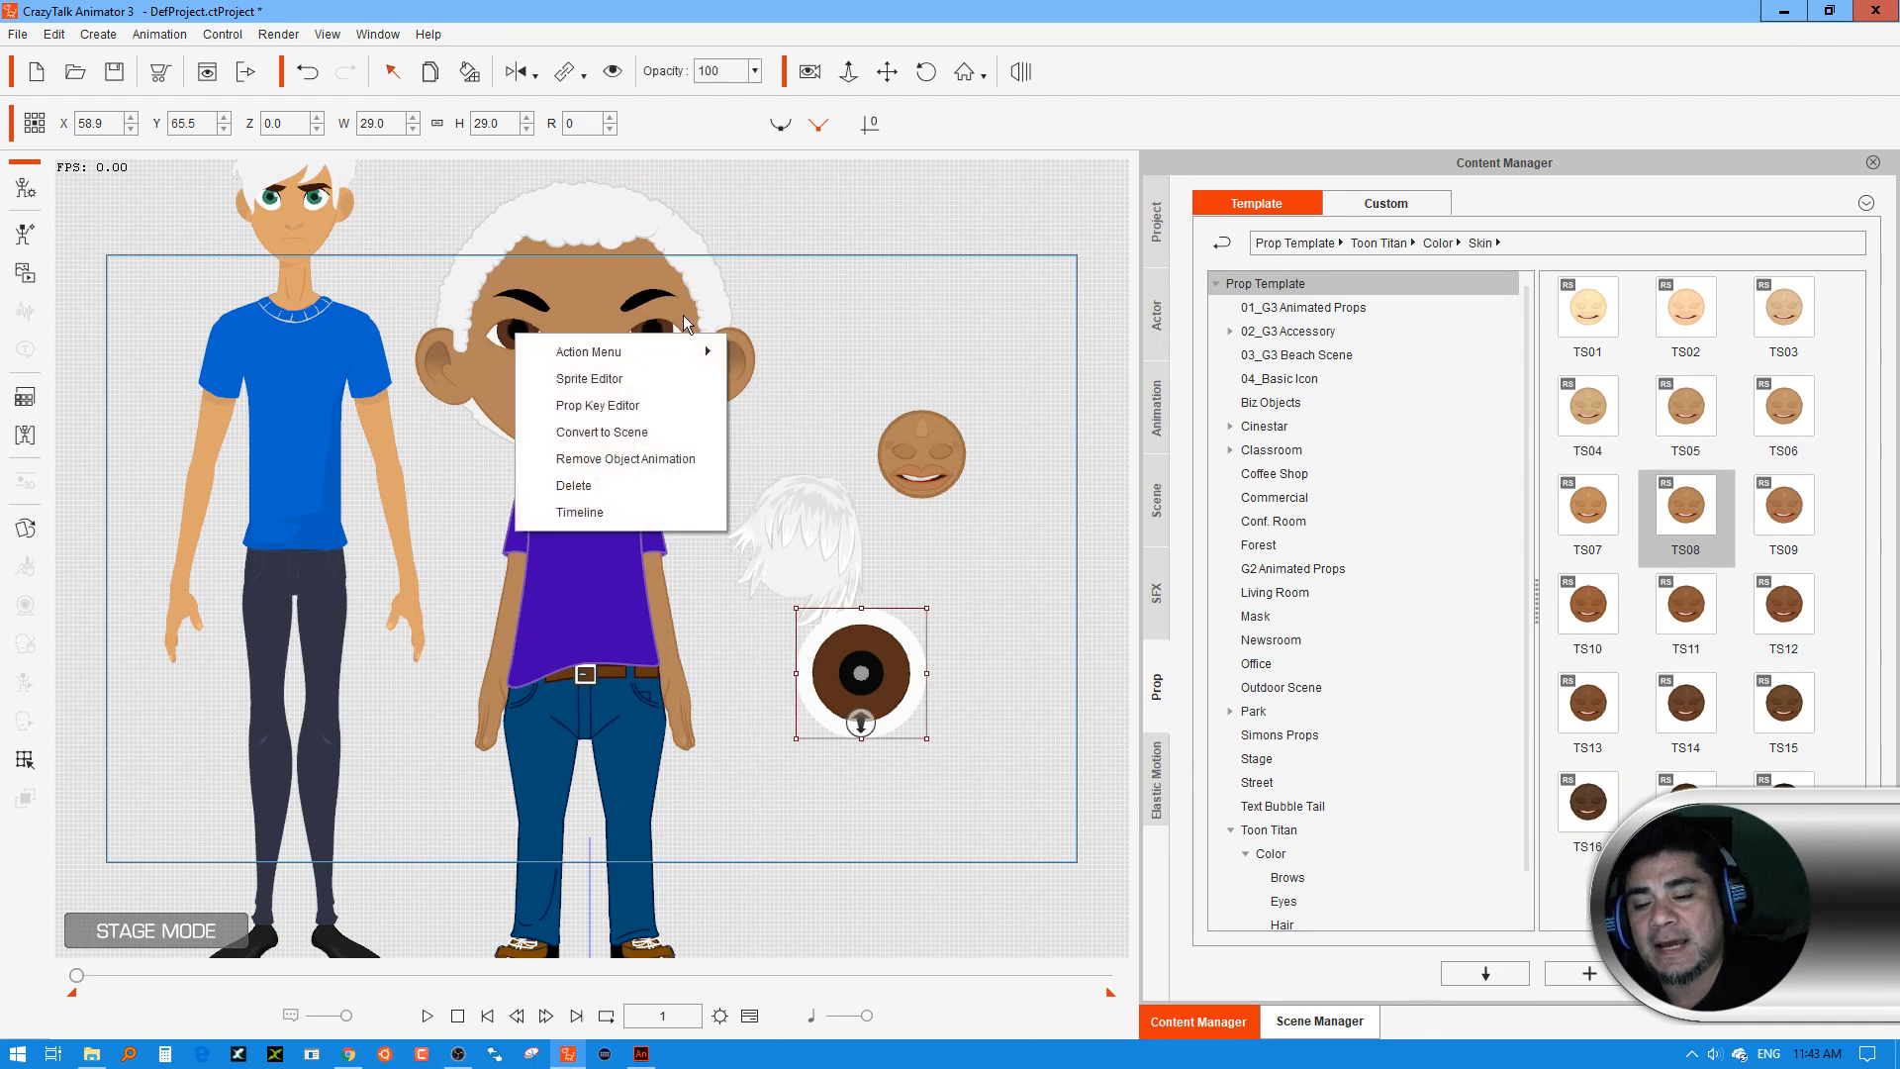
left_click(690, 344)
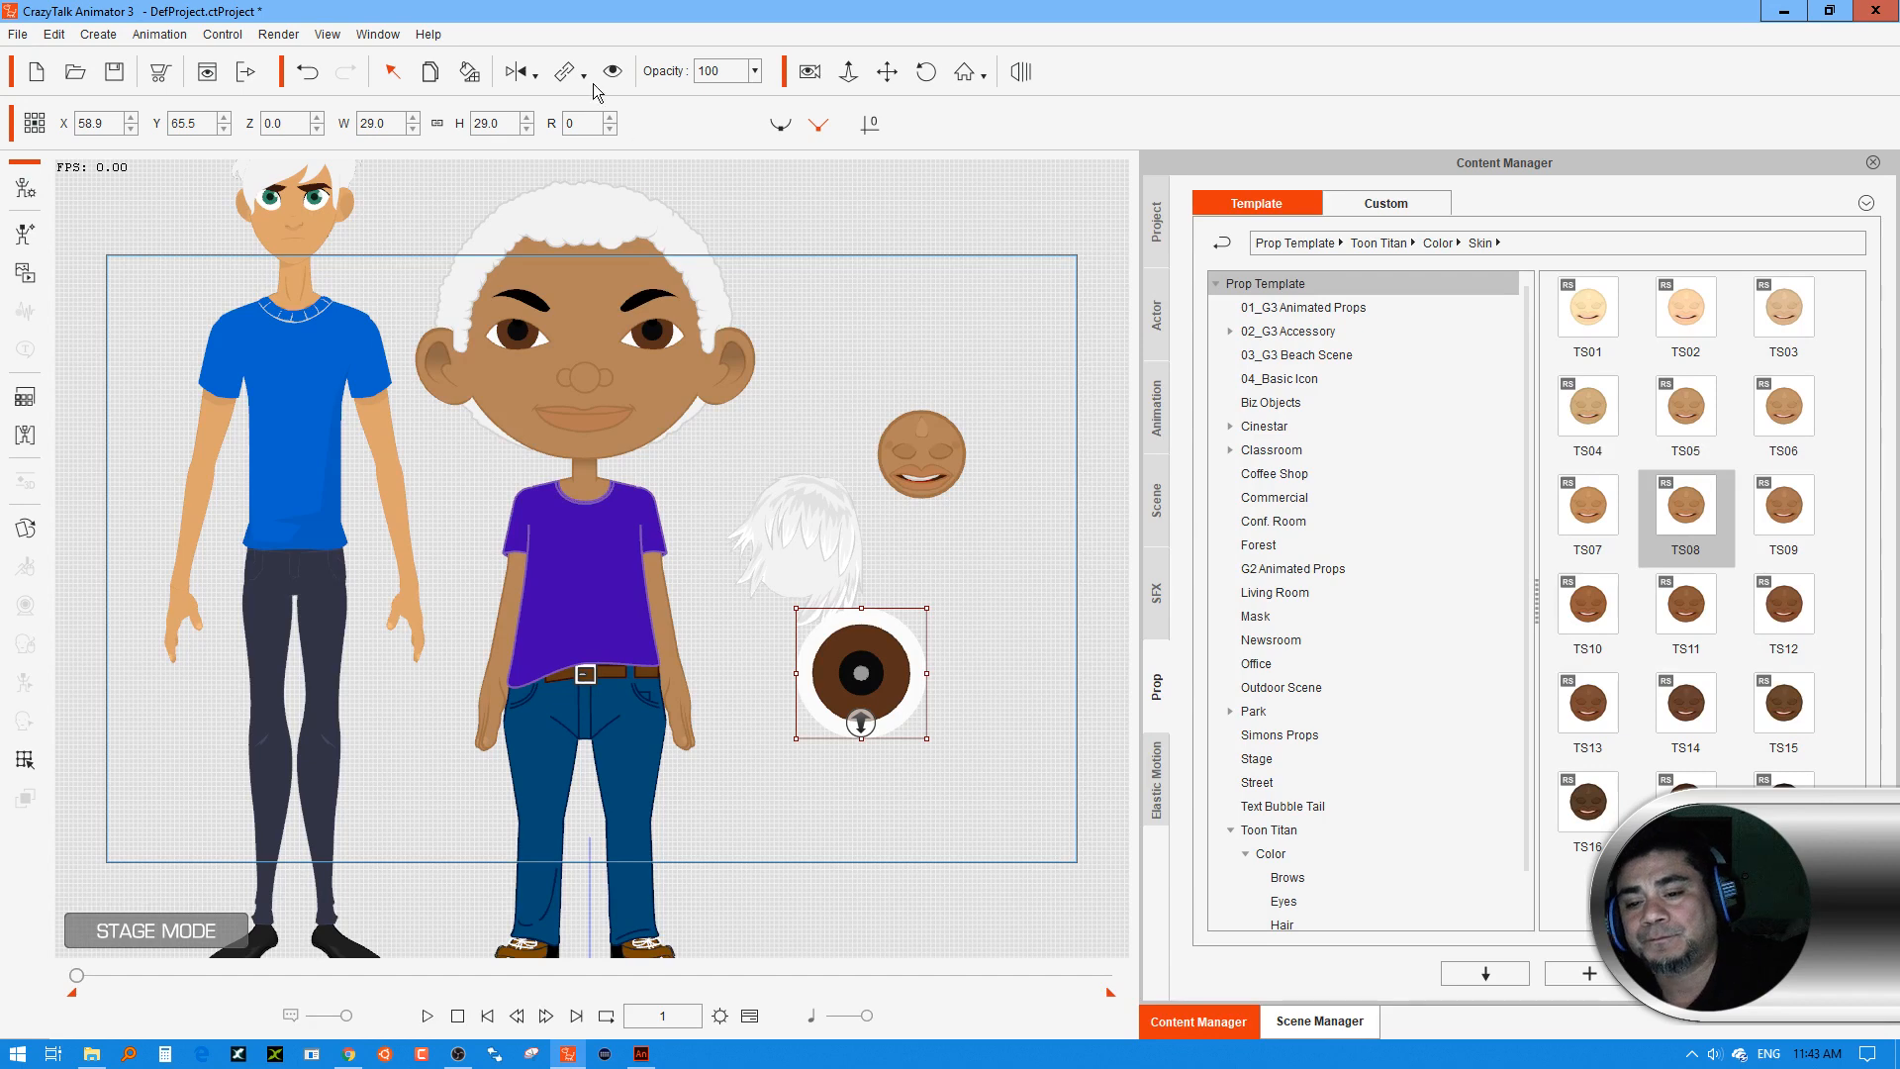
Copy the eye prop's render style onto the blue-shirt character, then reselect the eye prop
left_click(469, 72)
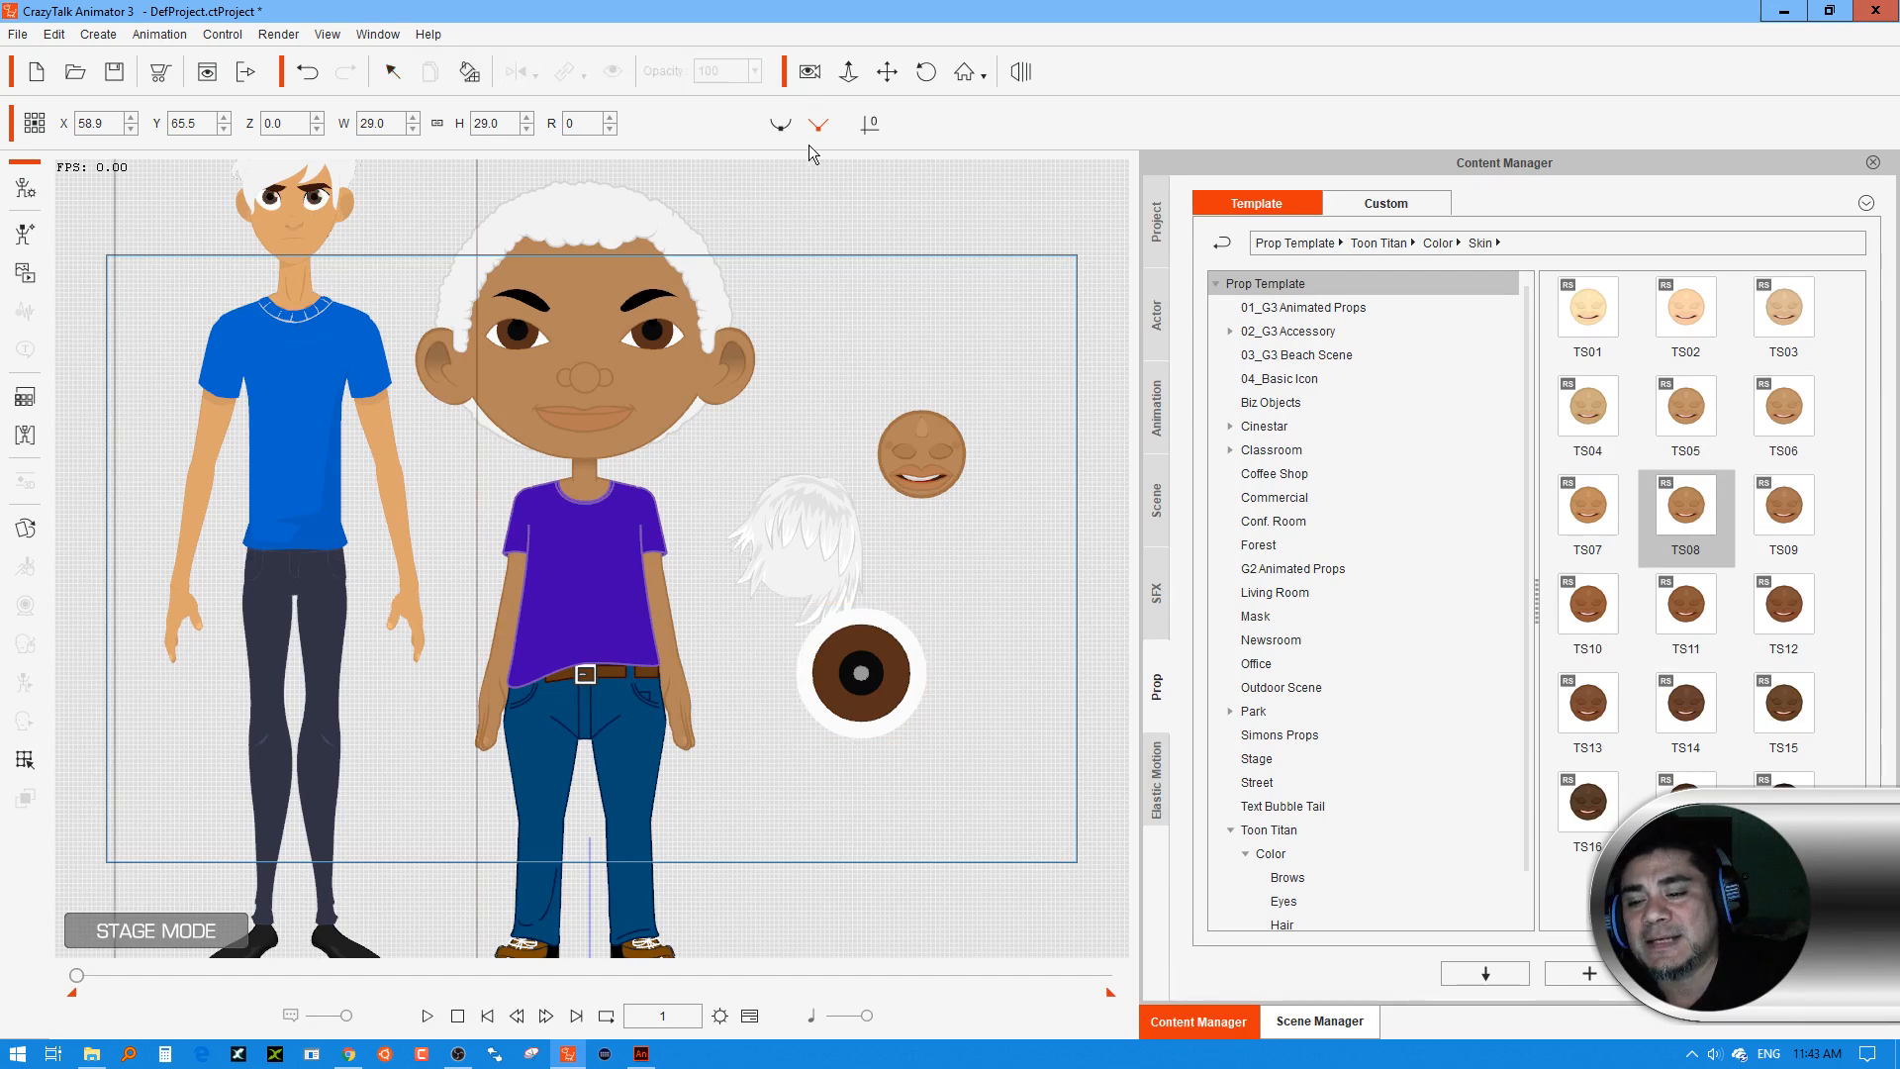
left_click(886, 71)
left_click_drag(855, 189, 880, 304)
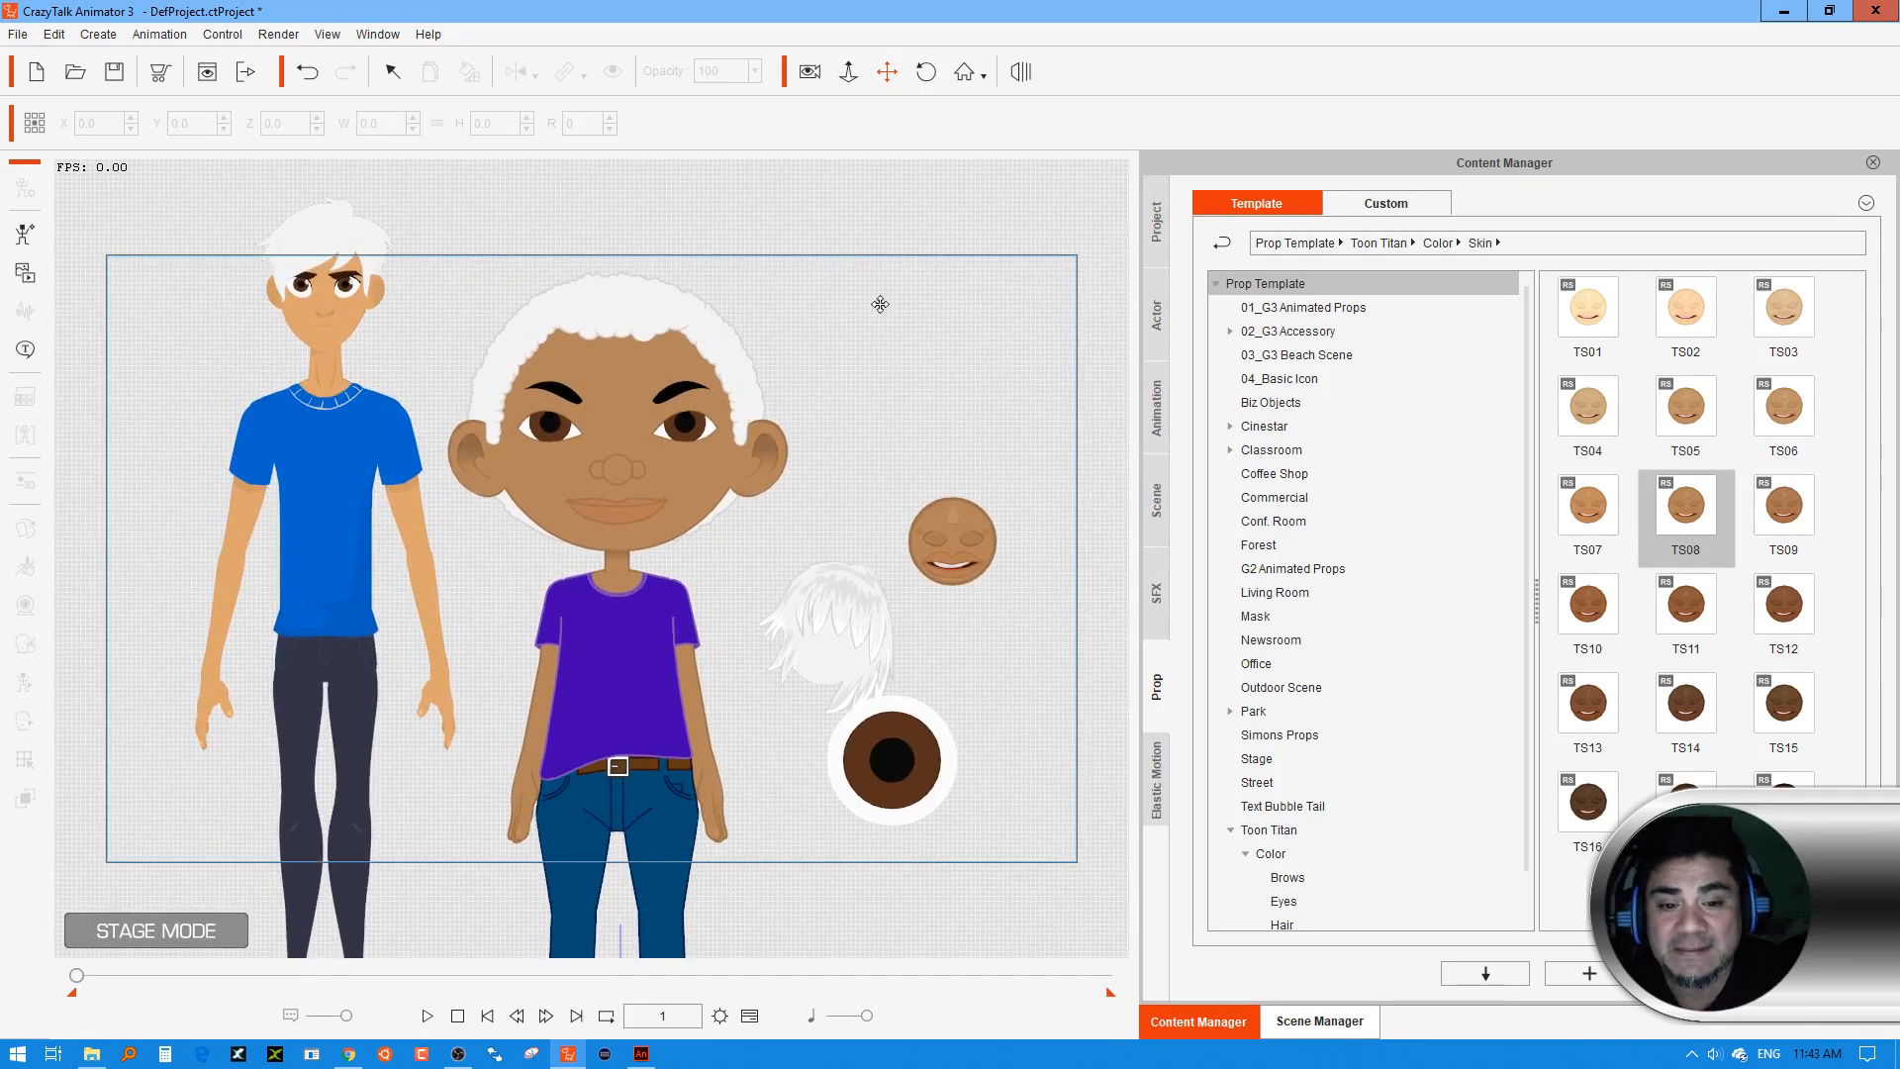
left_click(392, 72)
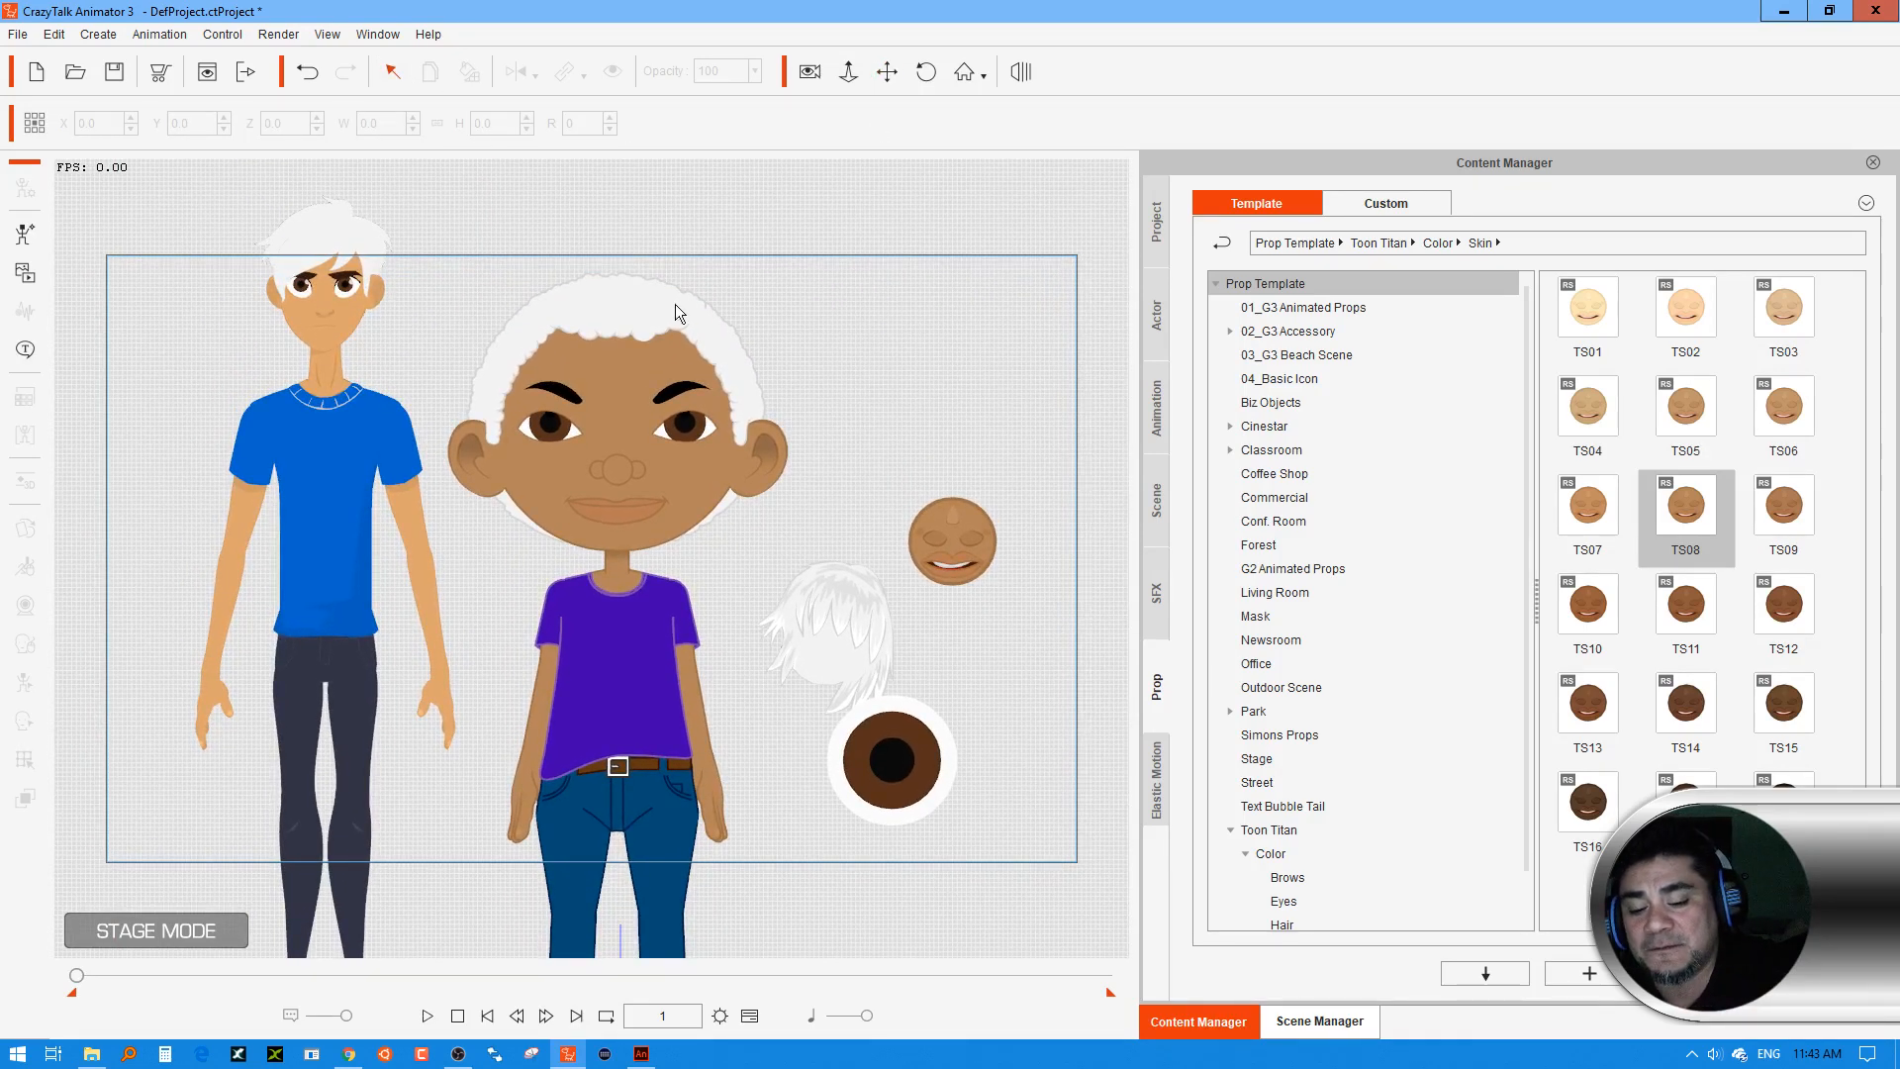
left_click(917, 751)
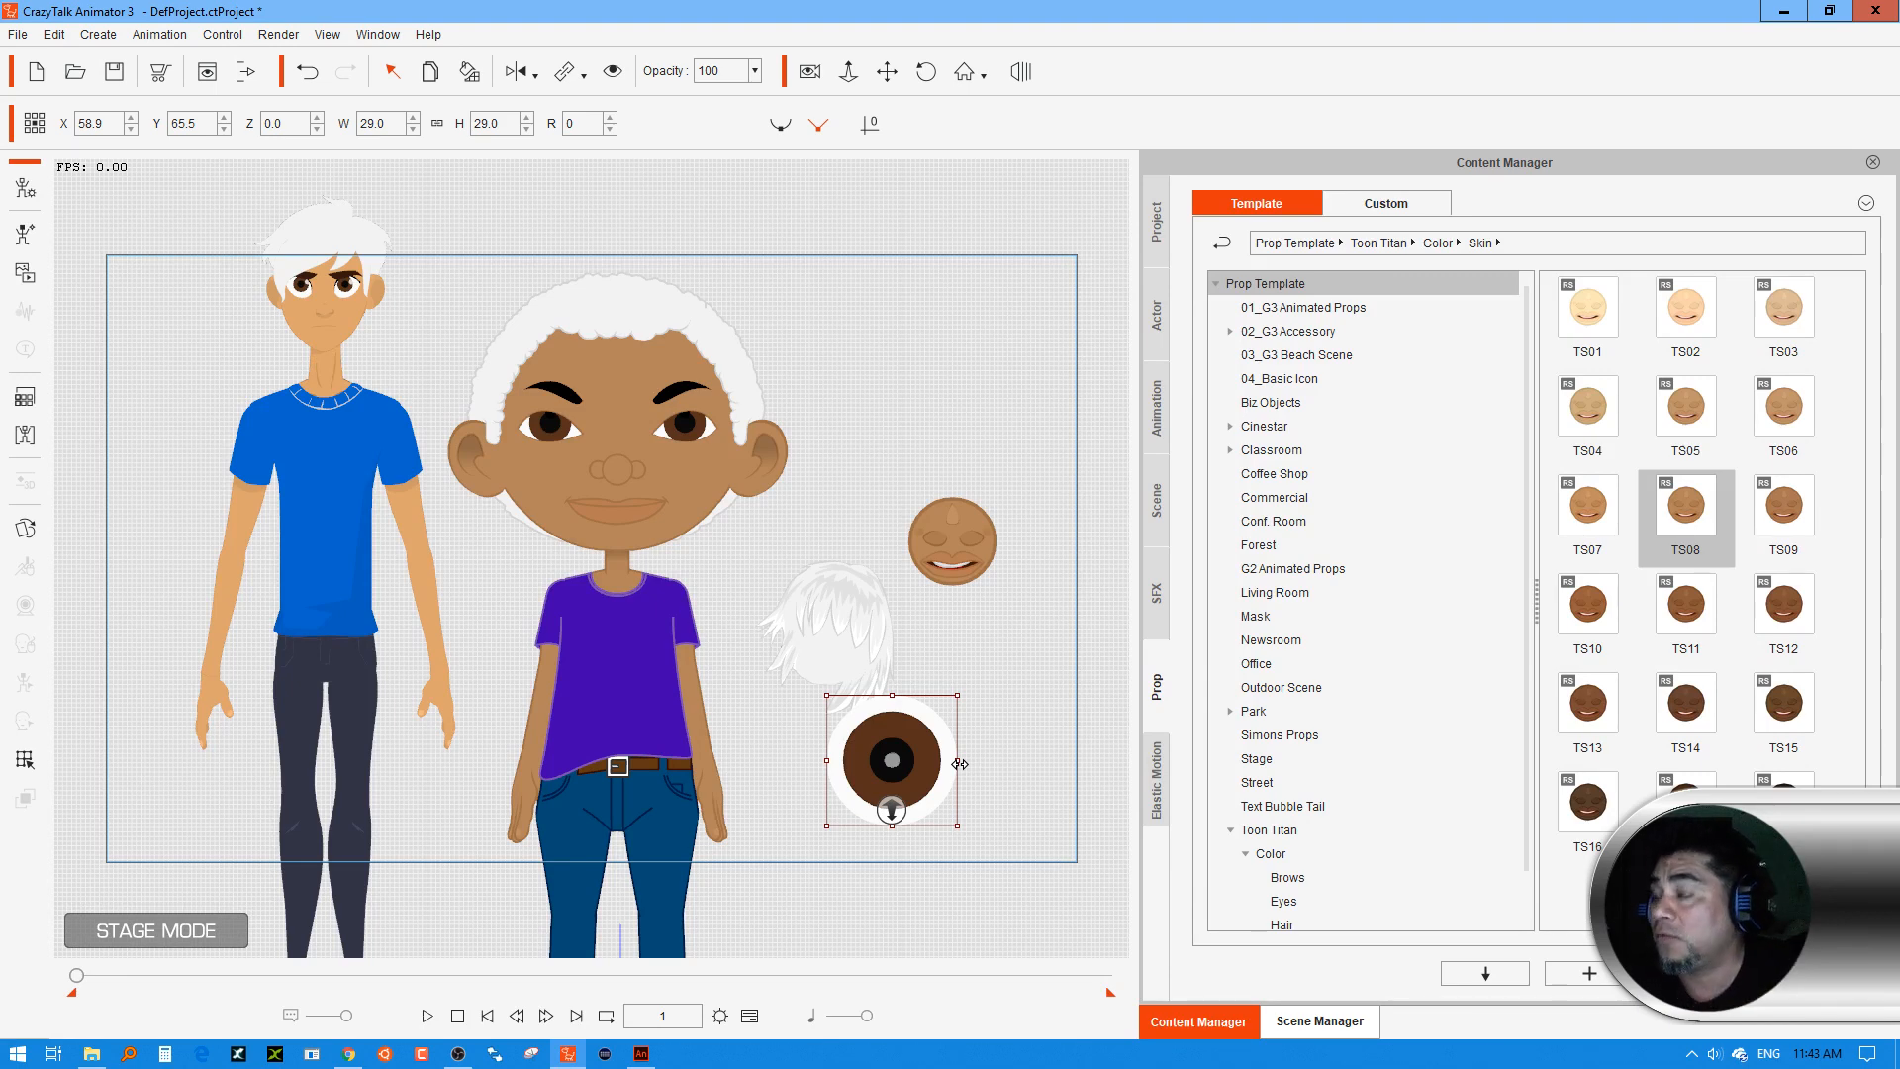
Add Clothing.ctProp from the USA folder to the stage above the skin prop and maximize CrazyTalk Animator
left_click(1829, 10)
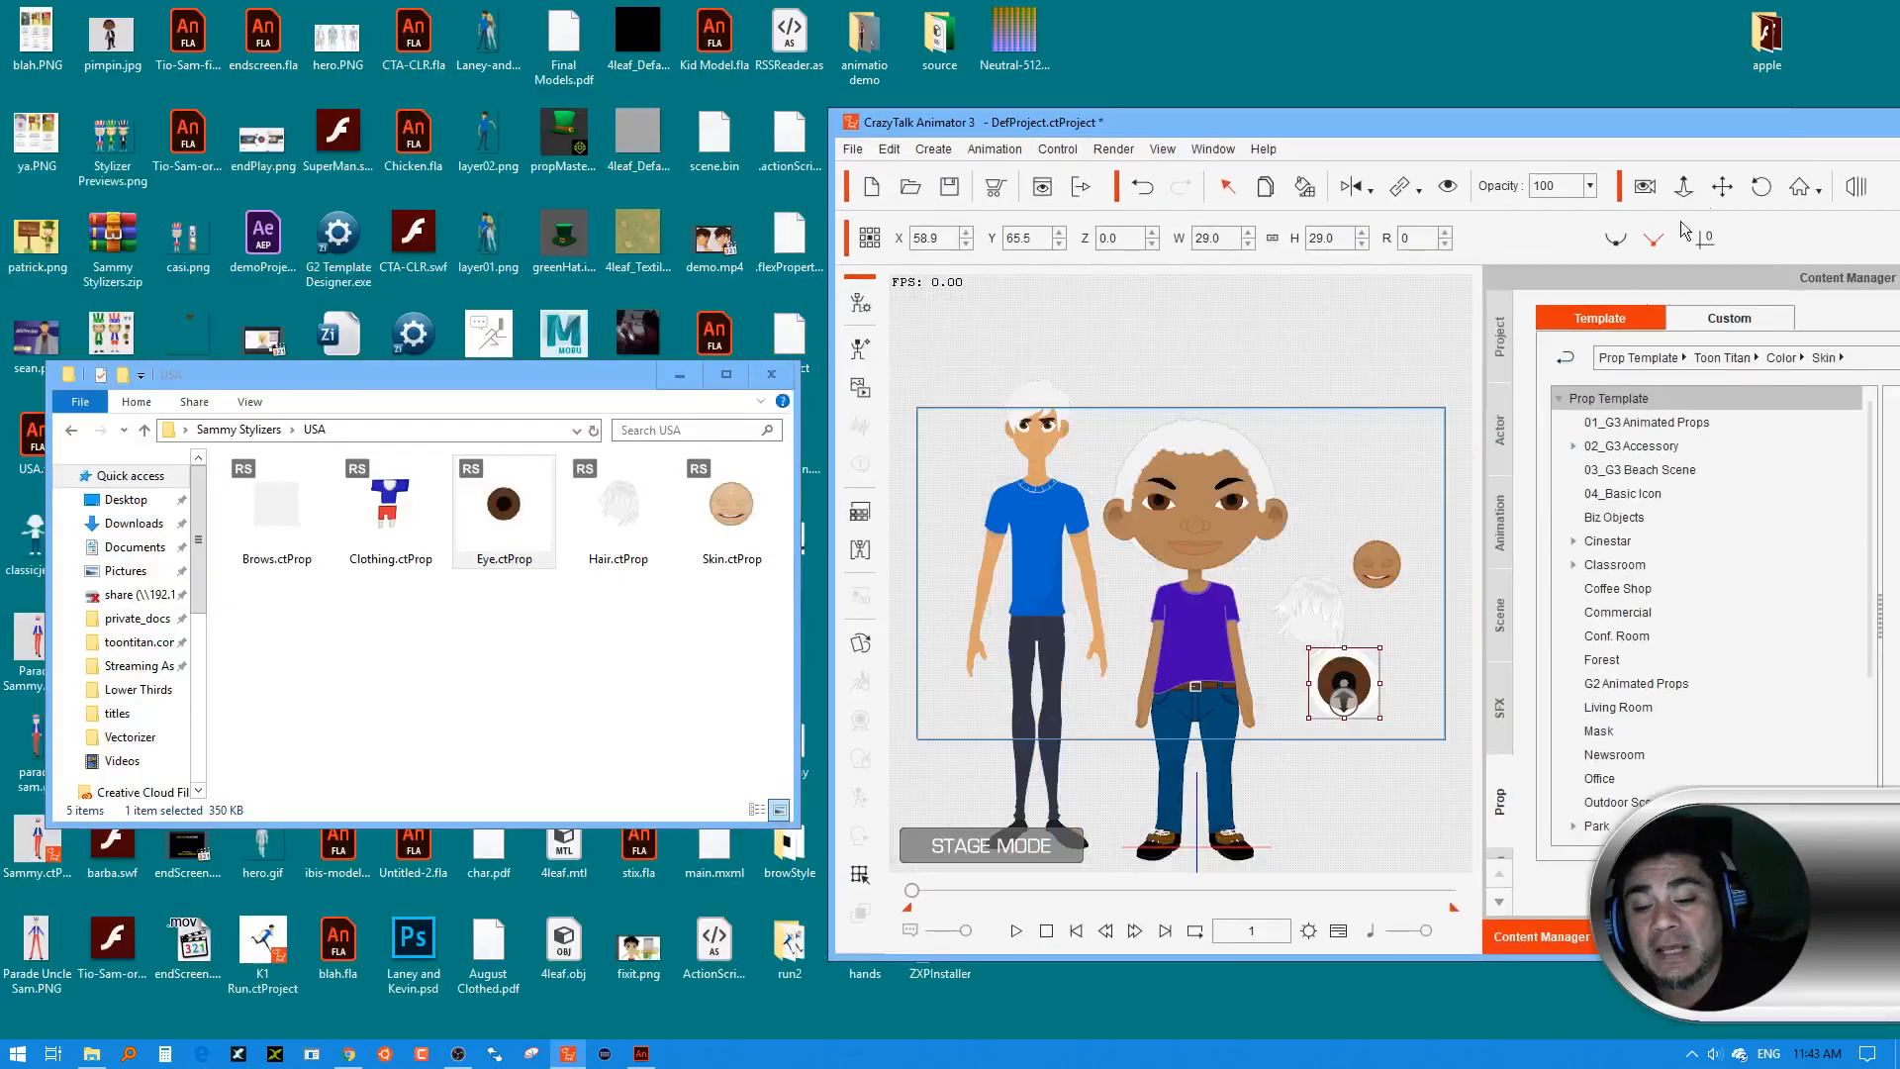
left_click_drag(1523, 118, 1269, 66)
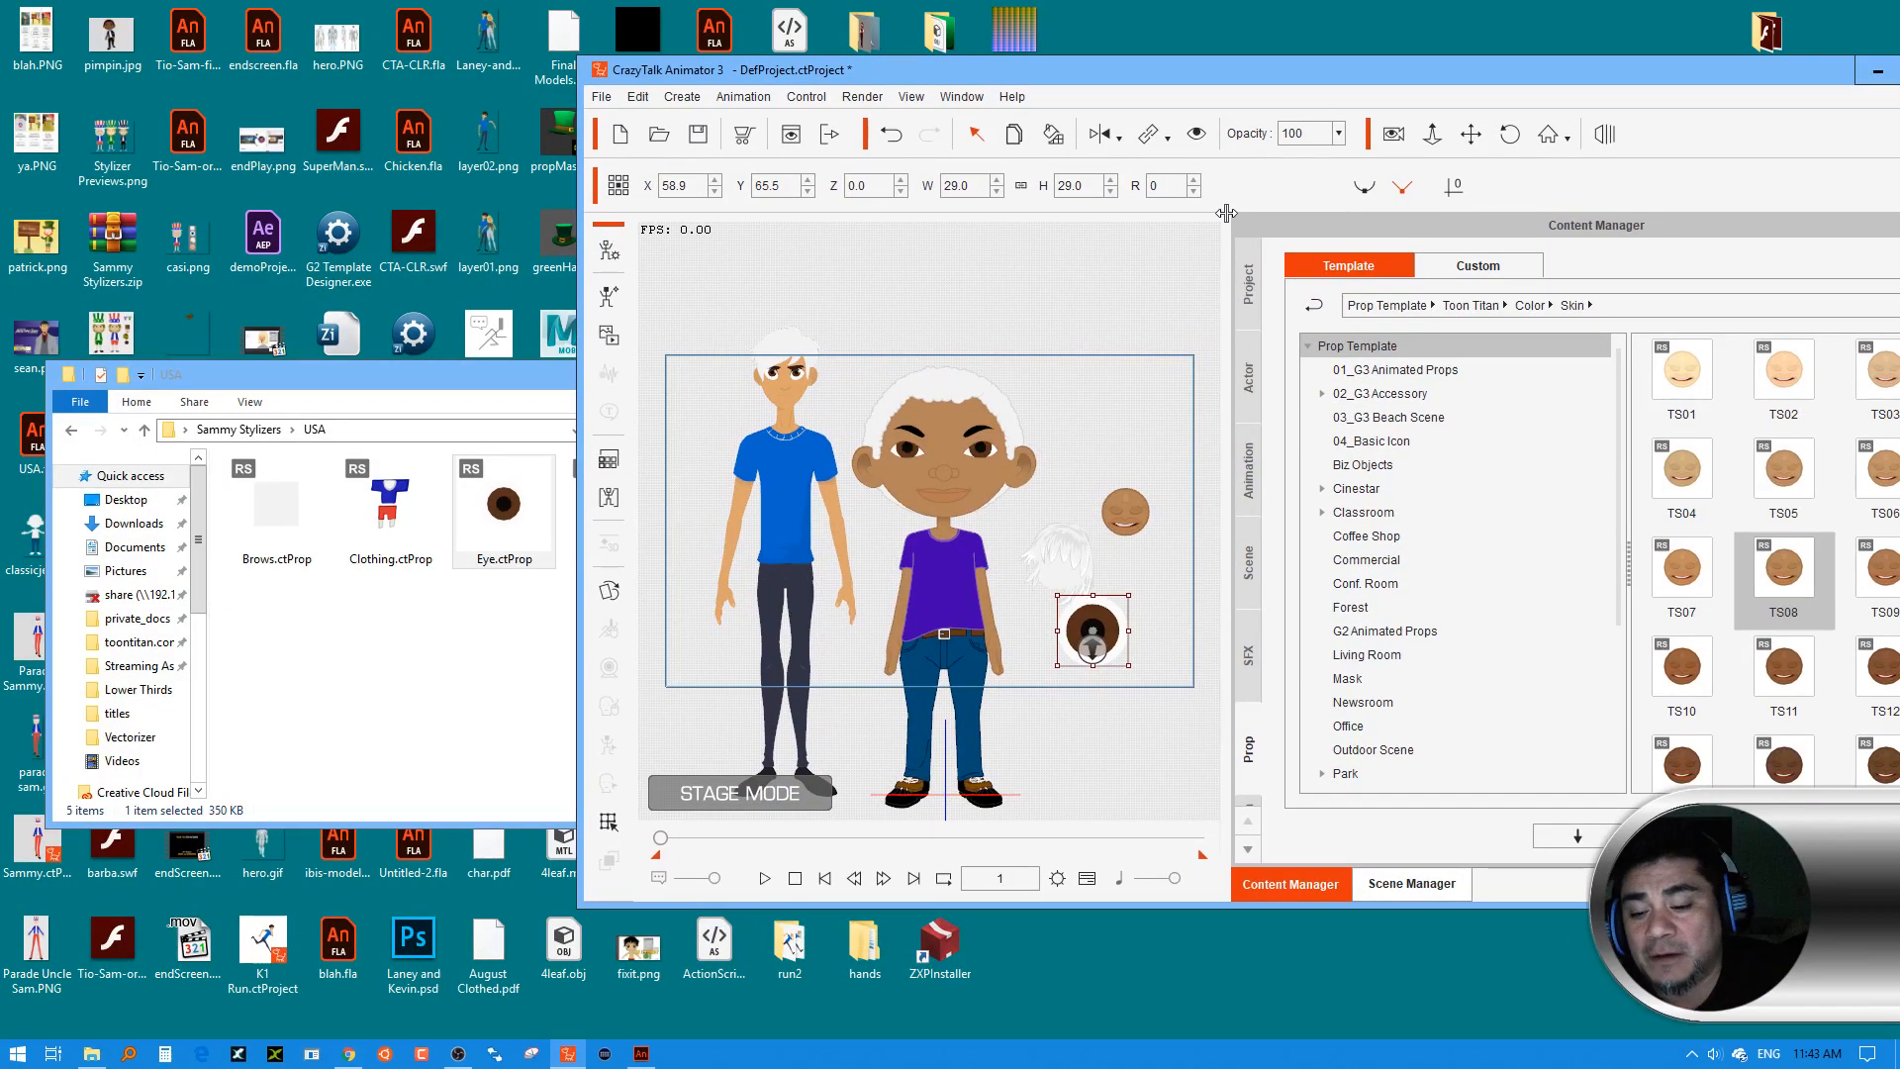
left_click(496, 671)
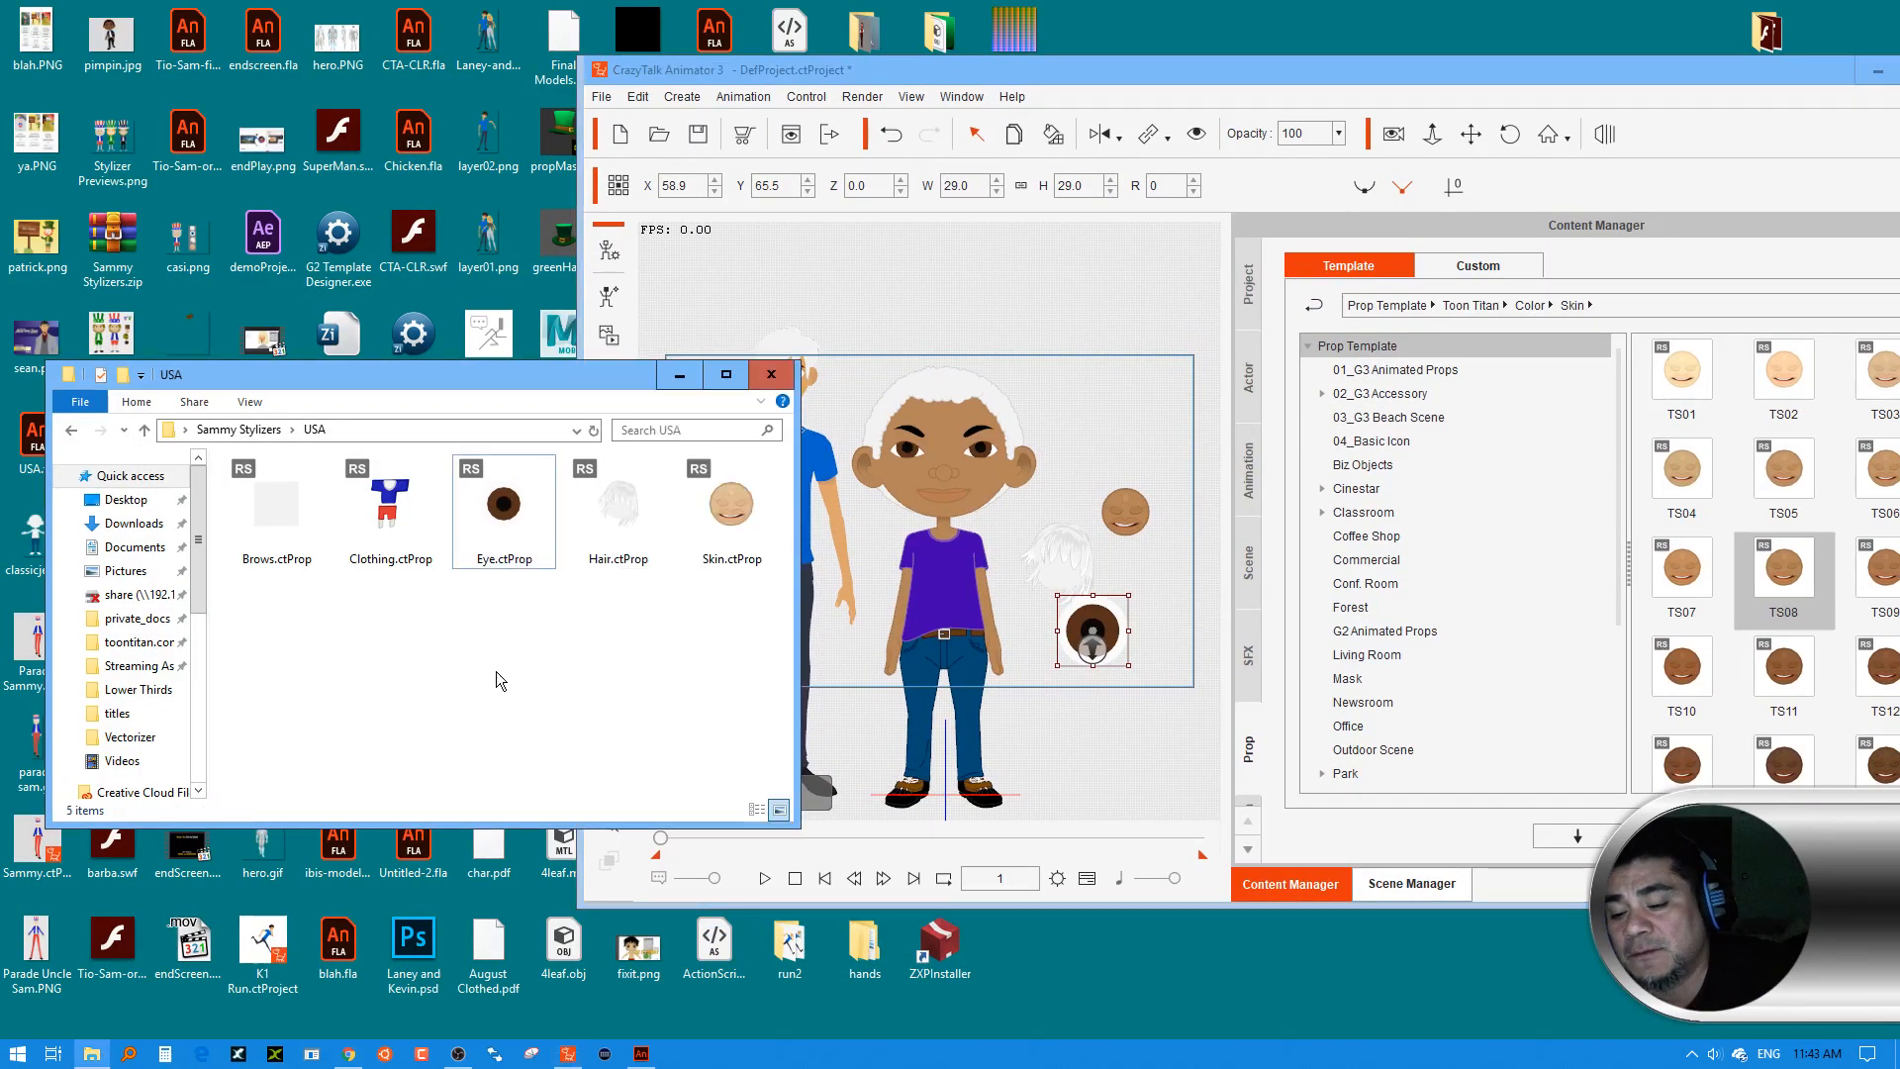
left_click(394, 525)
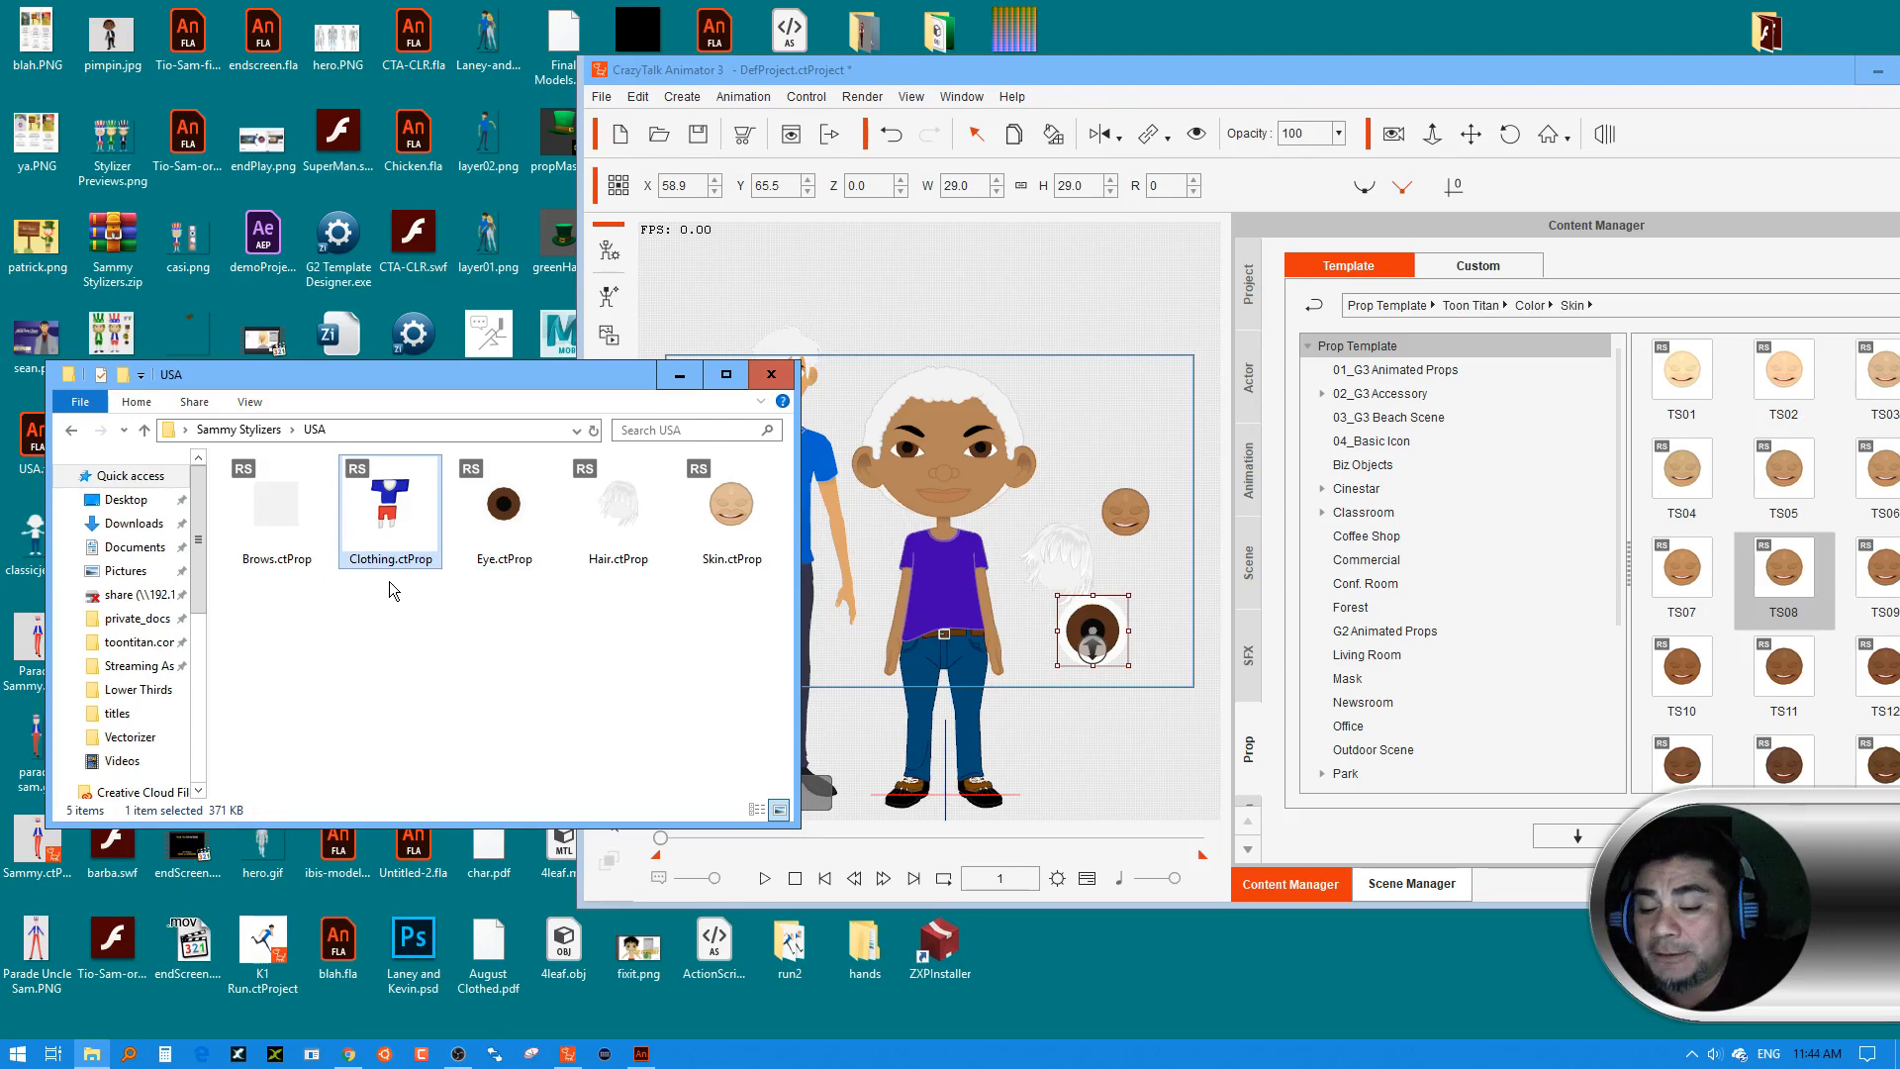
left_click_drag(398, 521, 1106, 454)
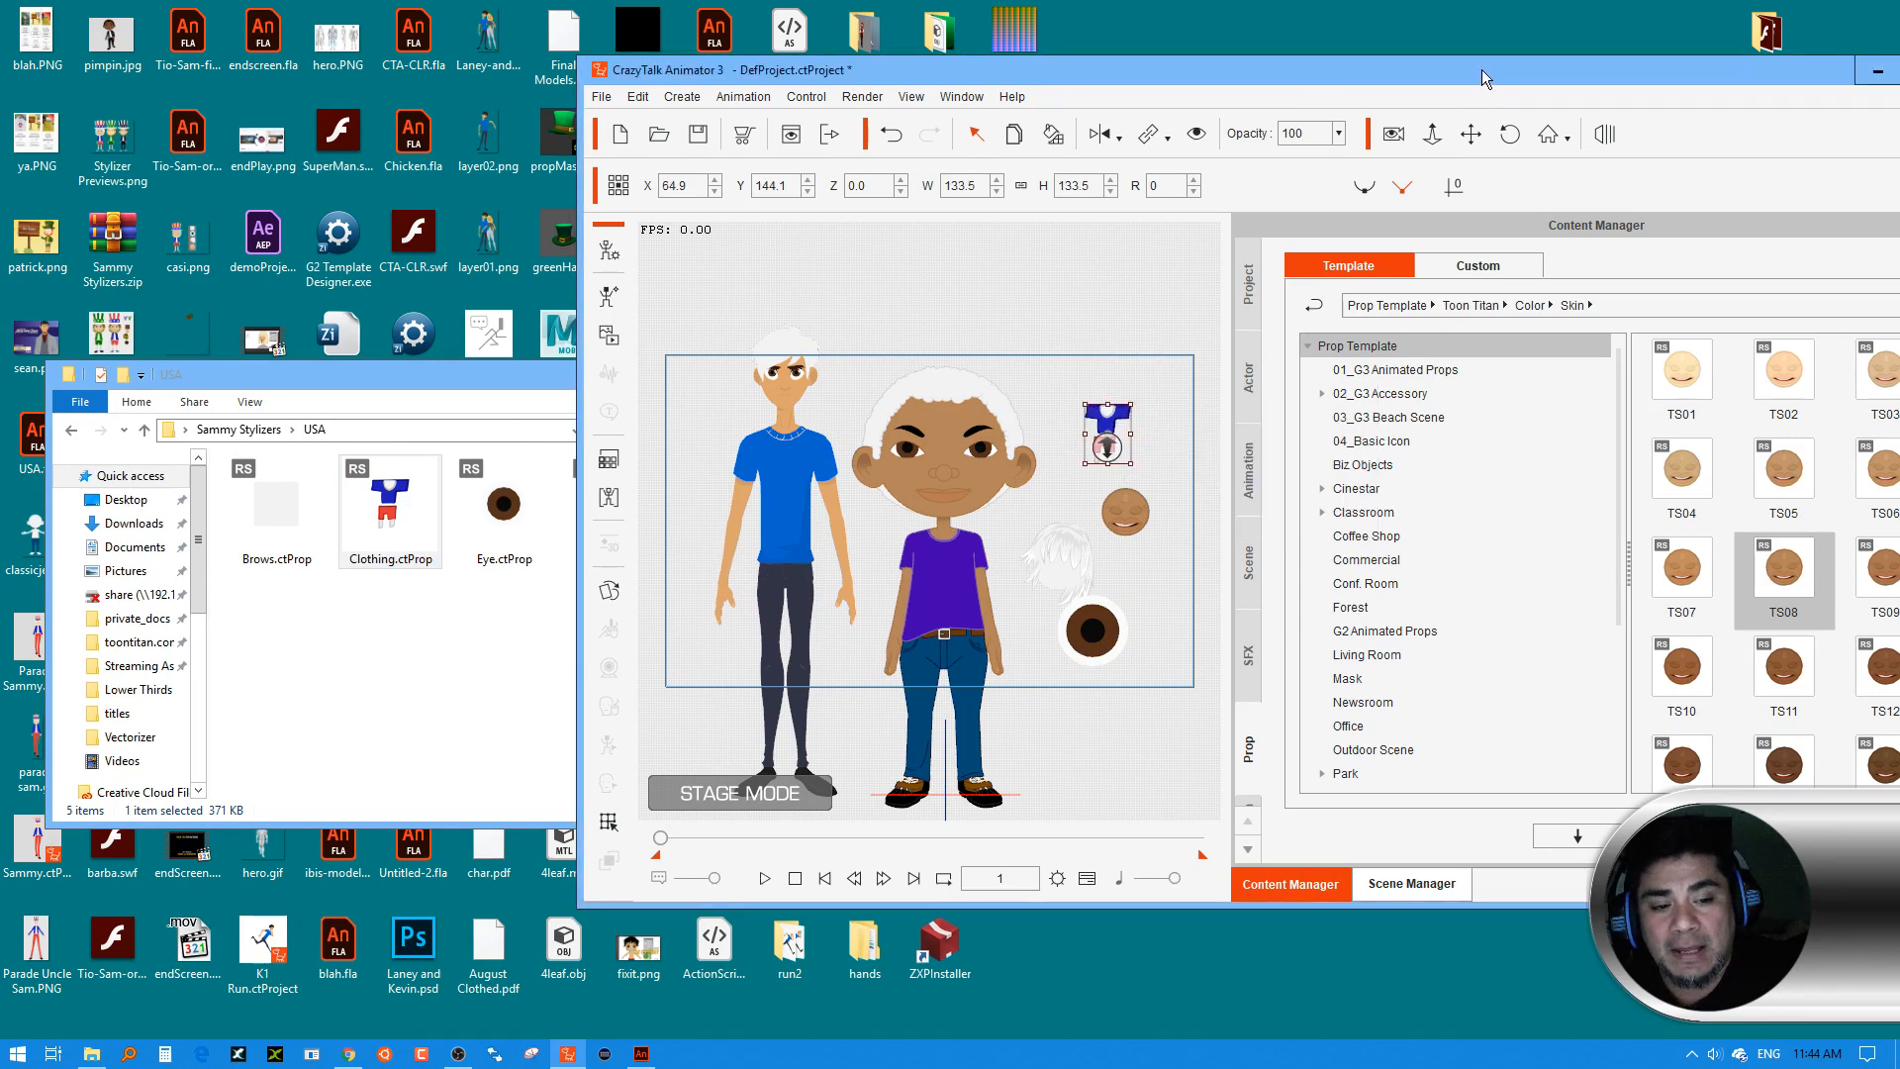
double_click(1481, 69)
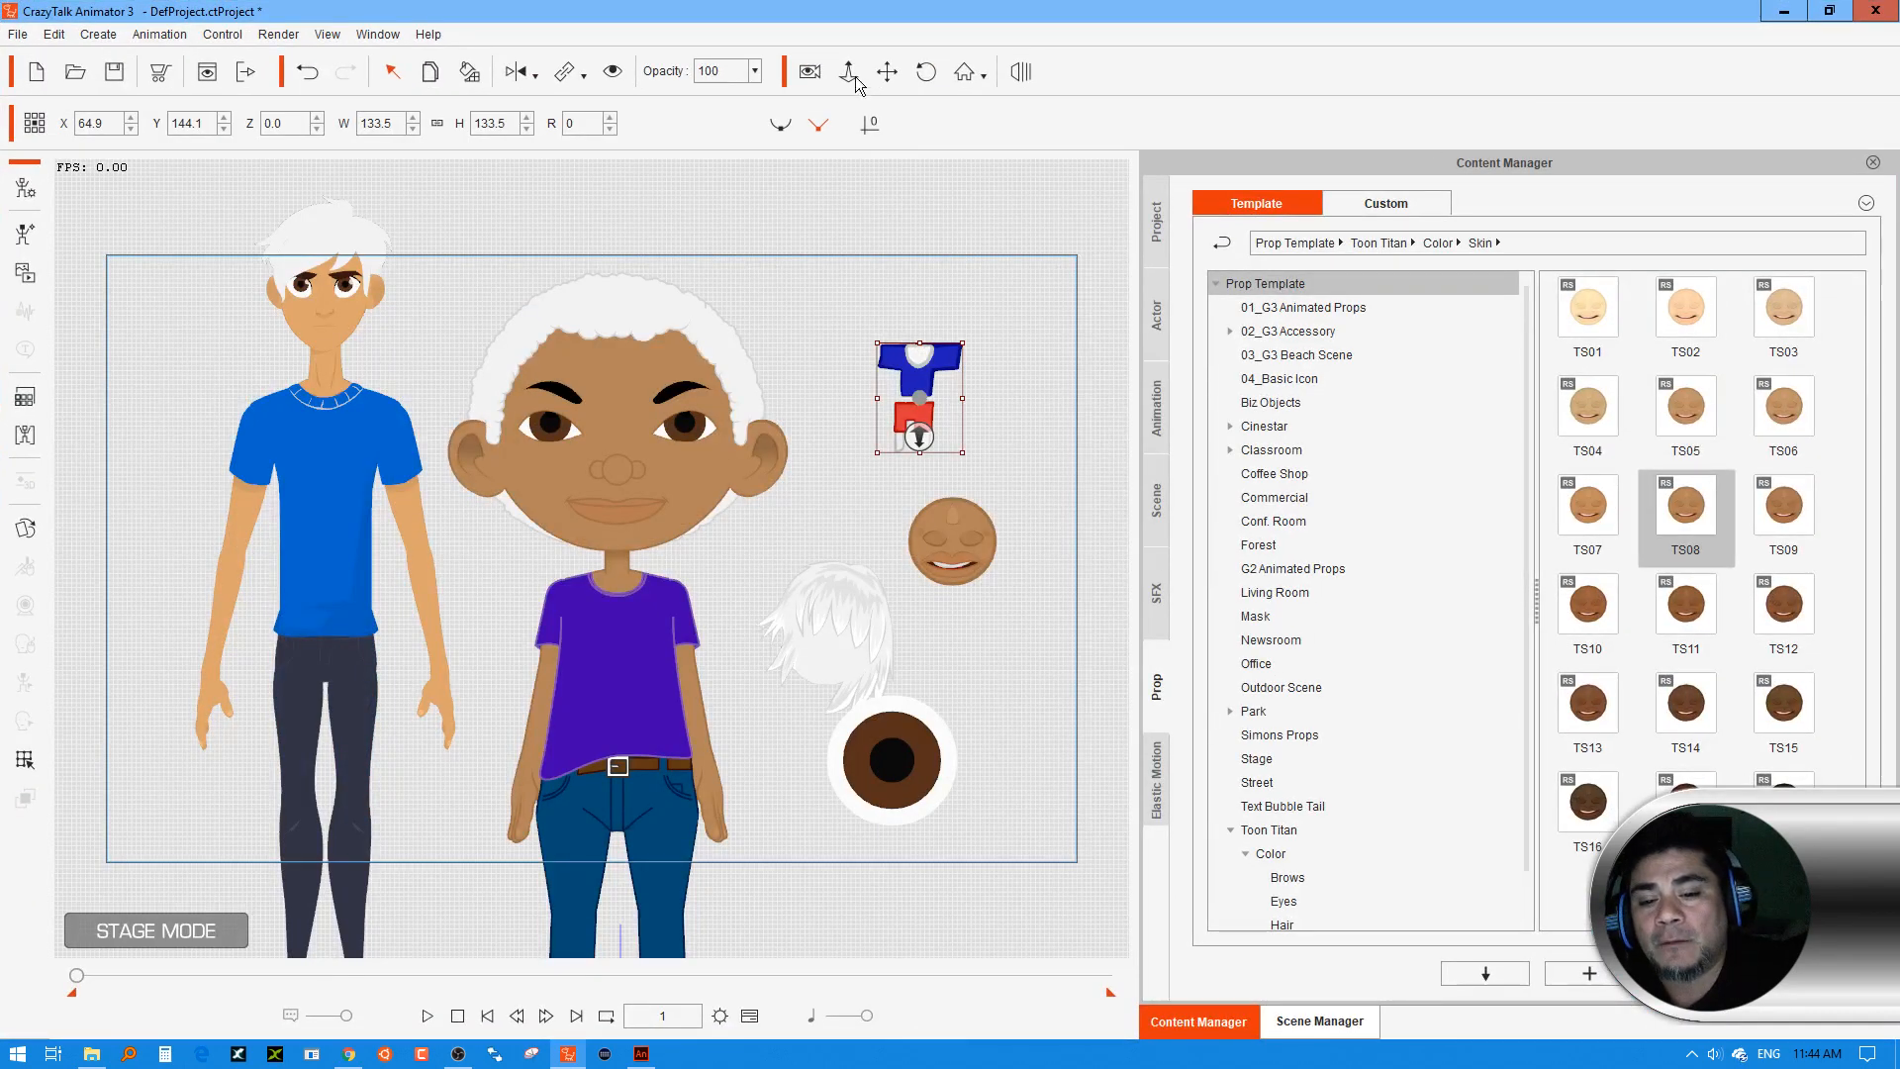
left_click(628, 628)
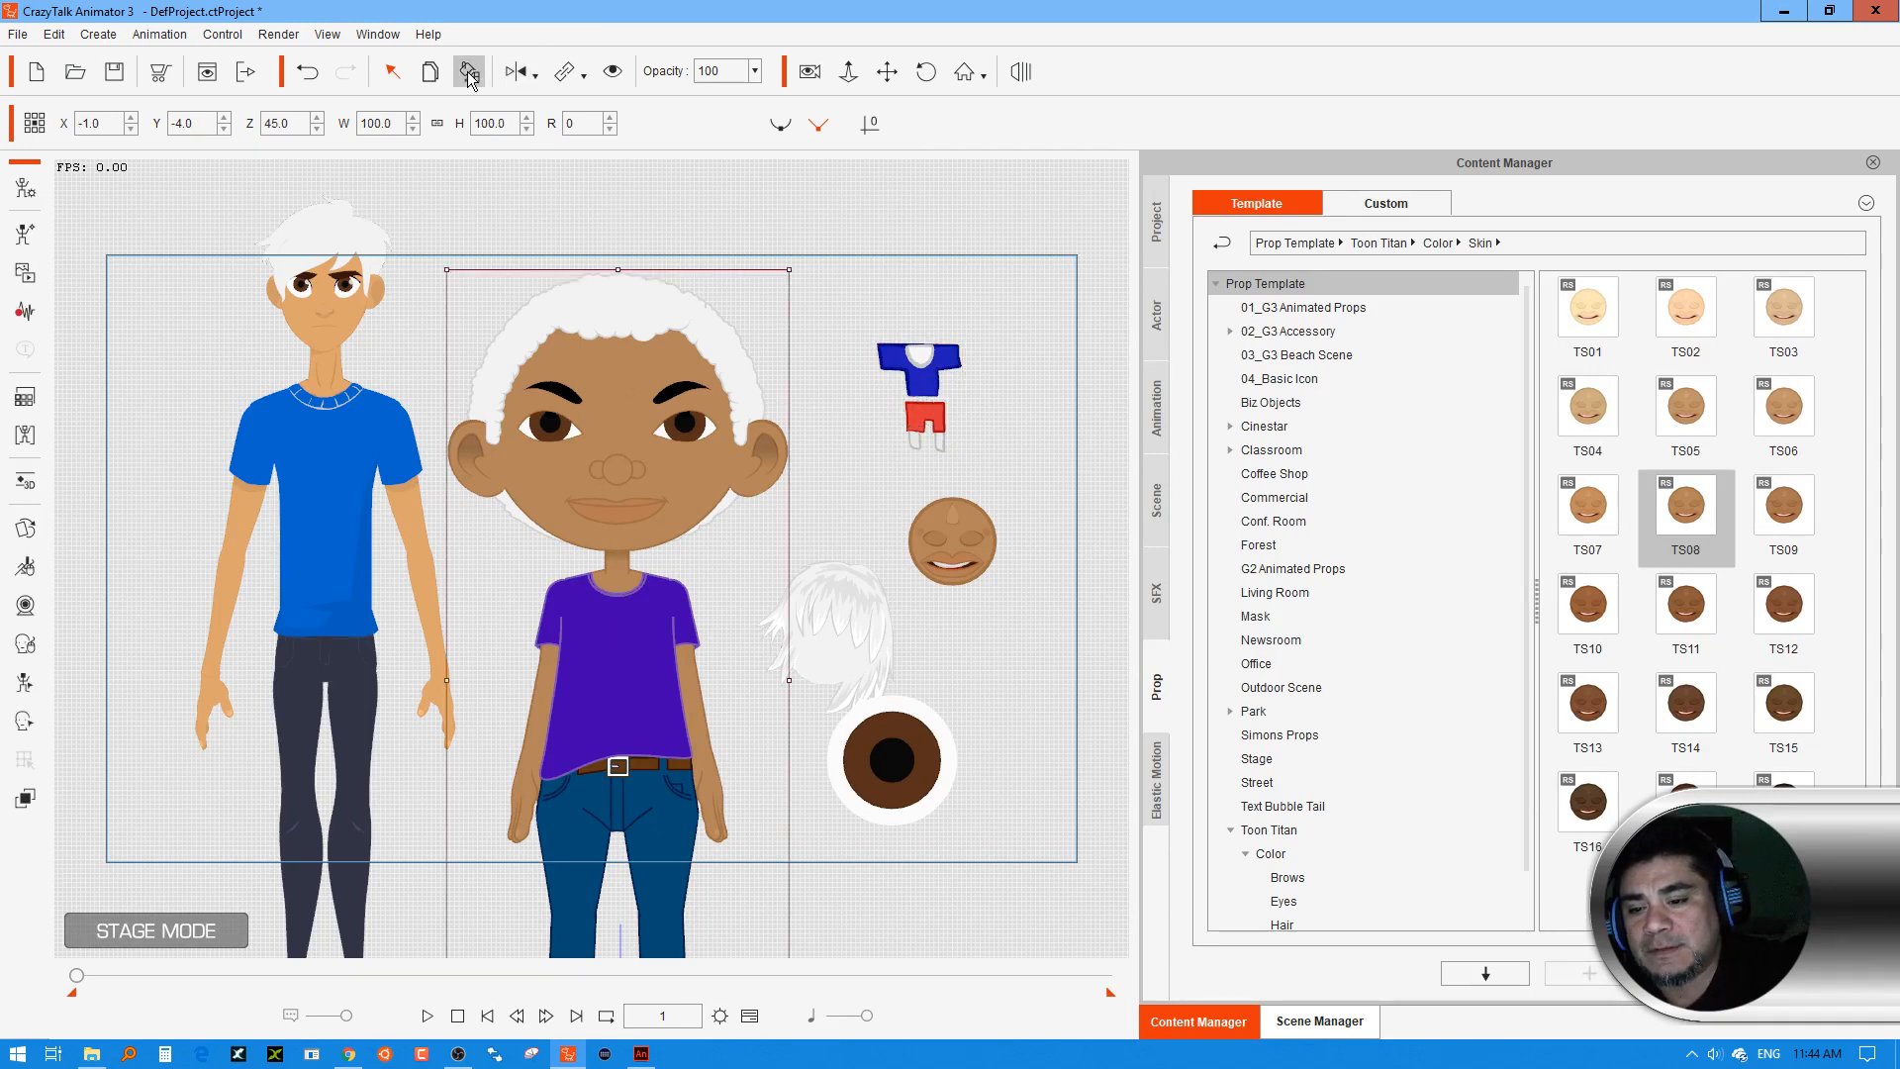
left_click(525, 158)
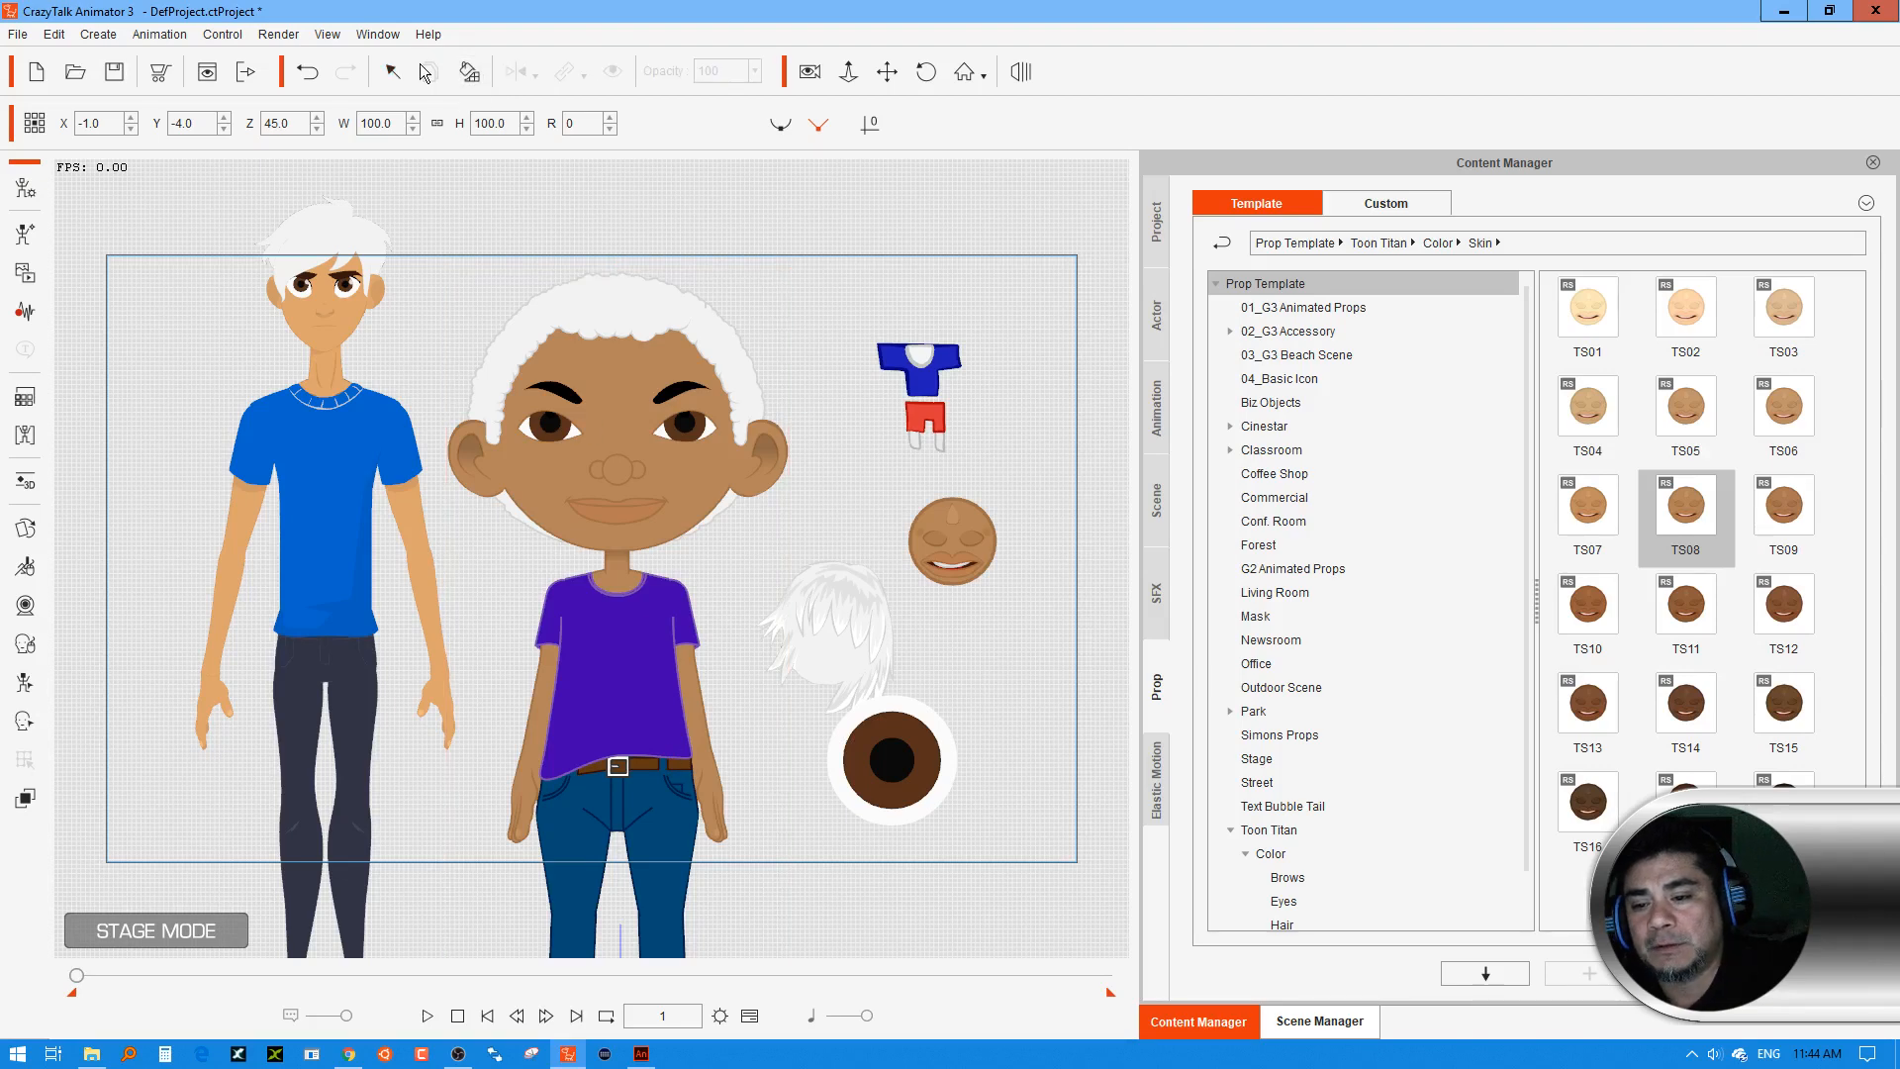
left_click(391, 72)
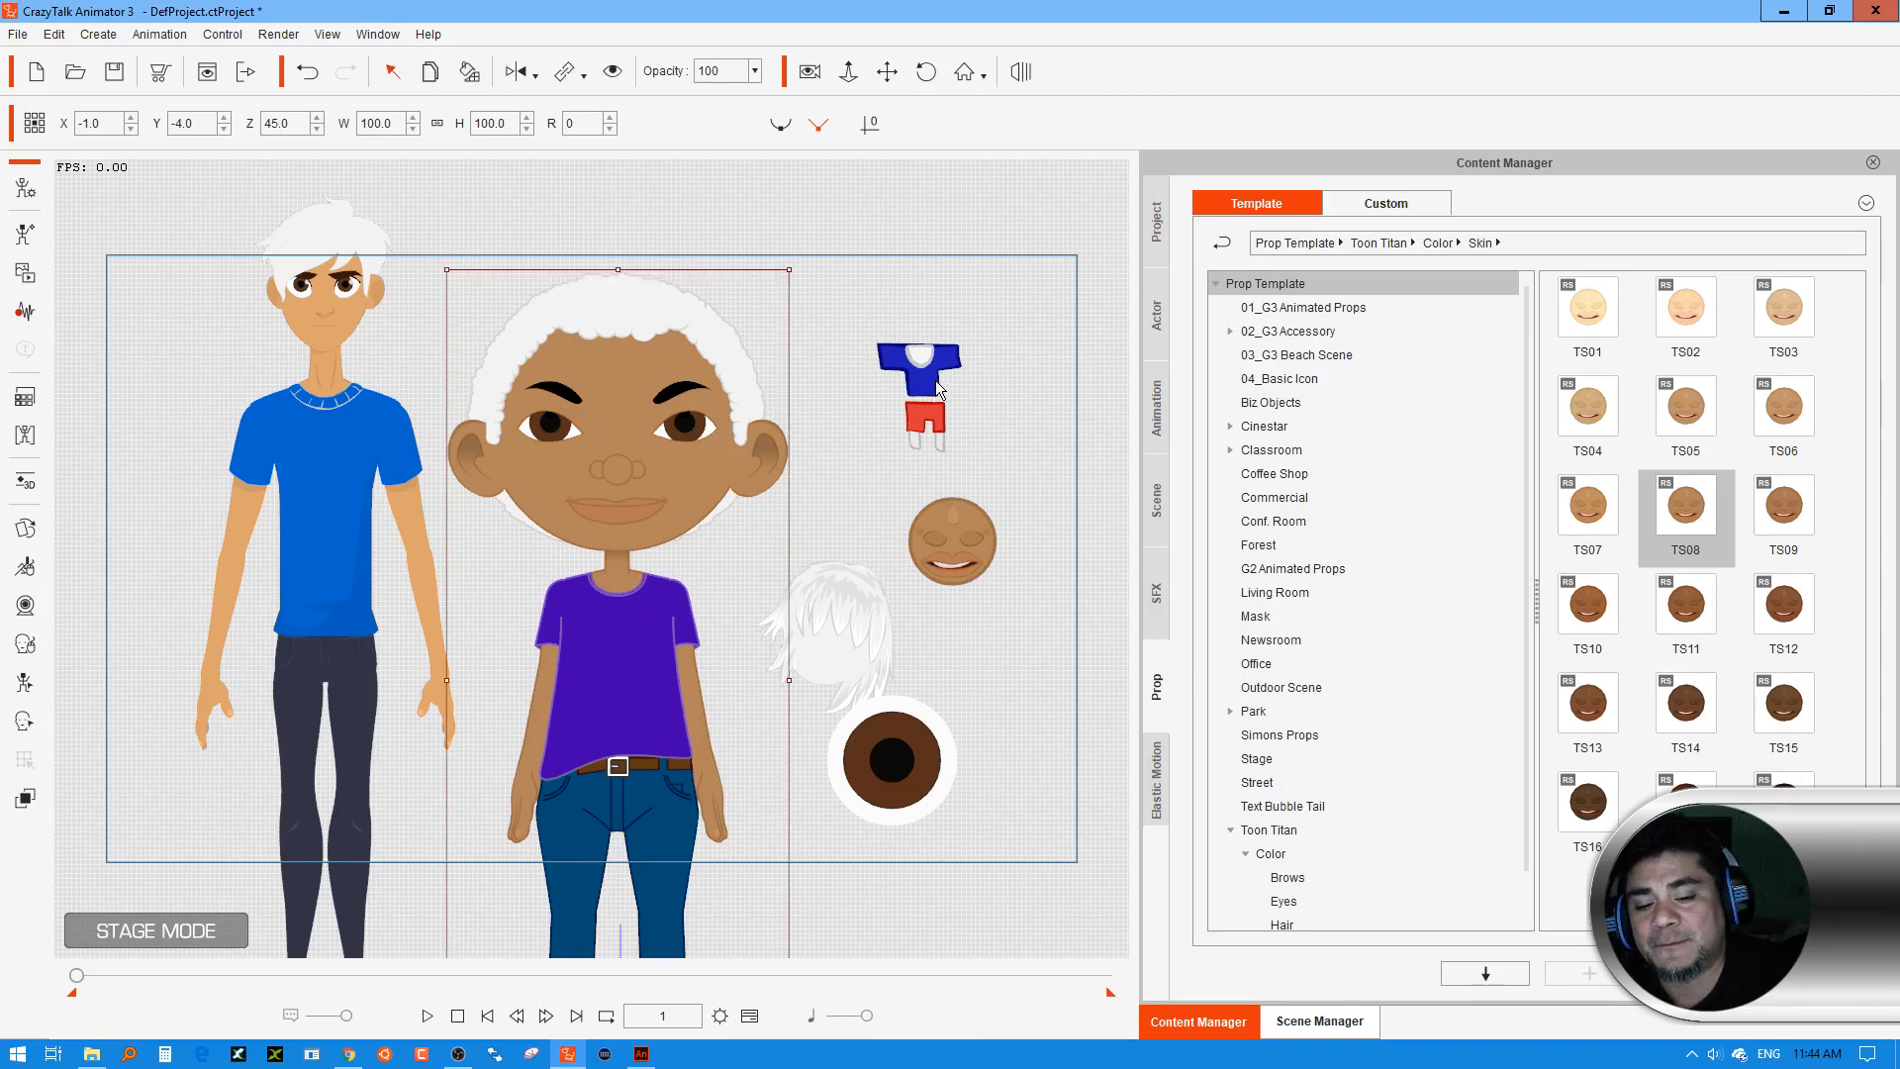
Copy the clothing prop's render style onto both the Toon Titan and the blue-shirt character
left_click(937, 390)
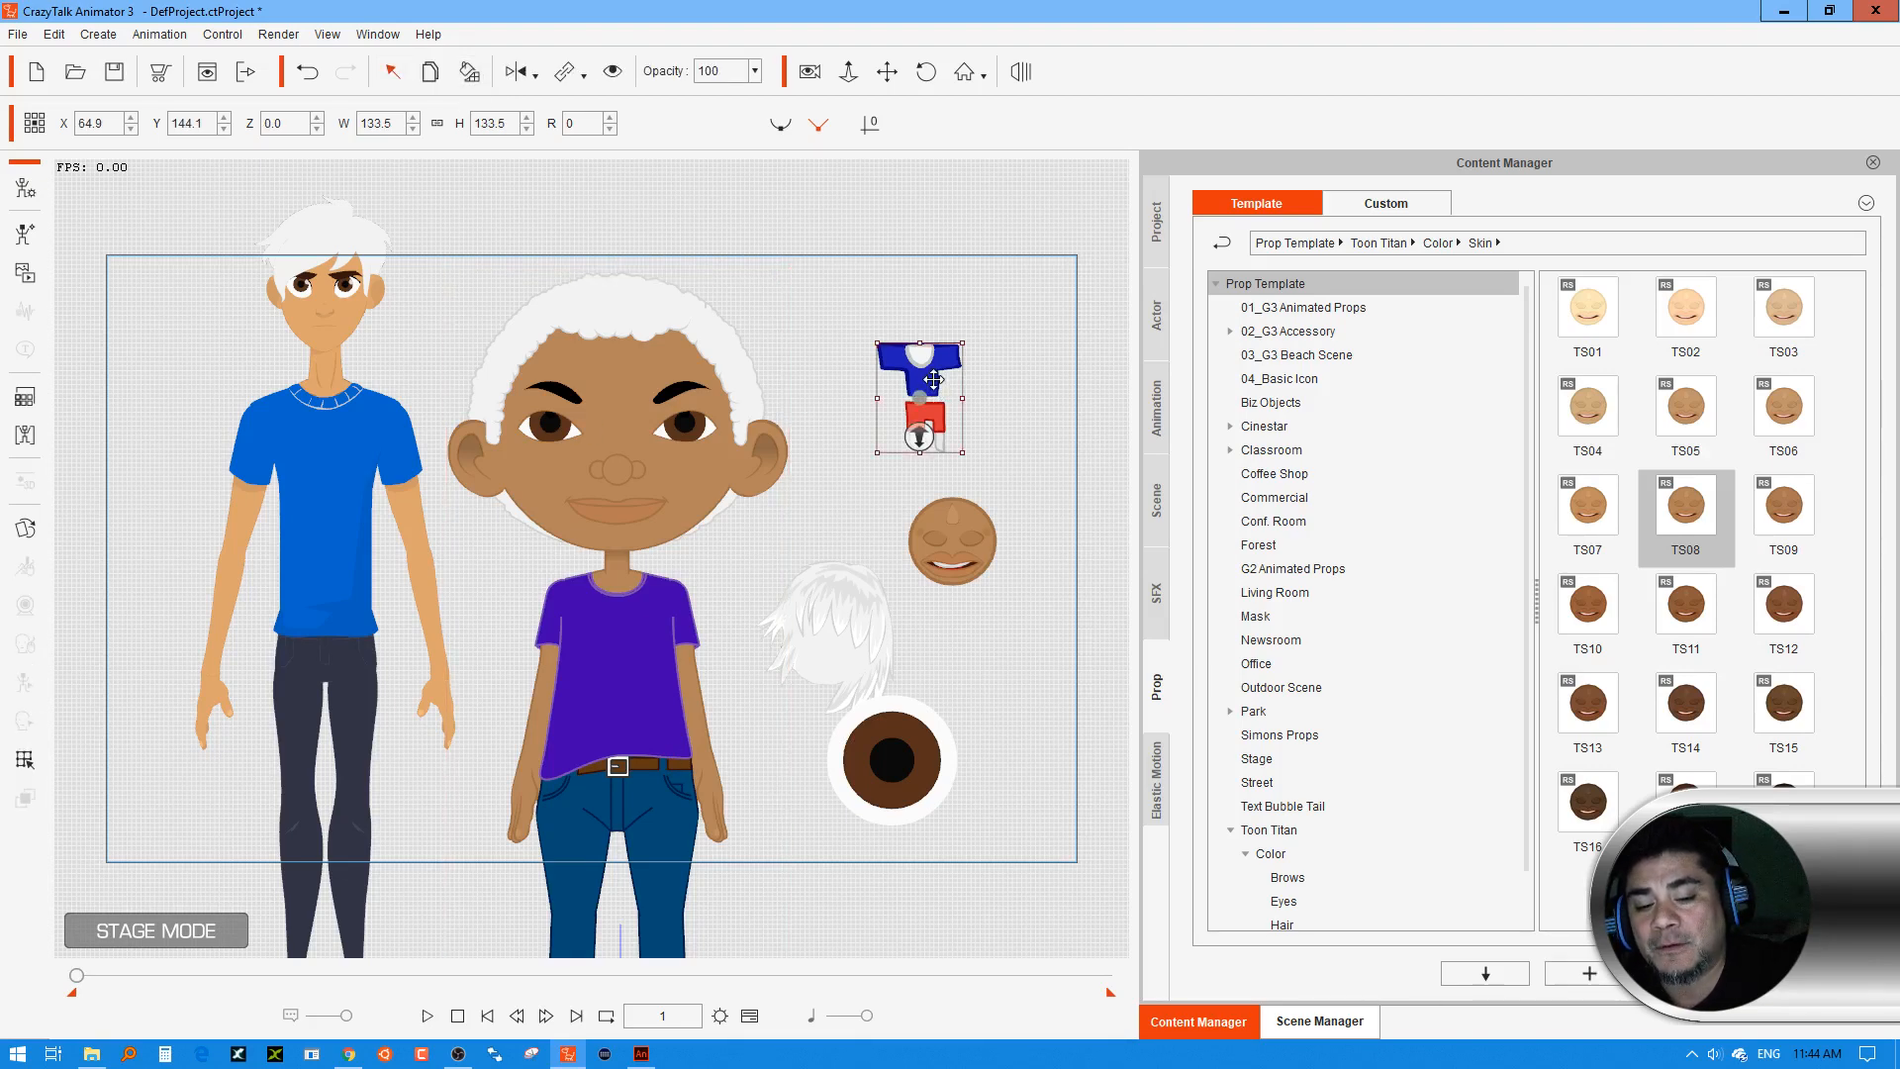
left_click(469, 71)
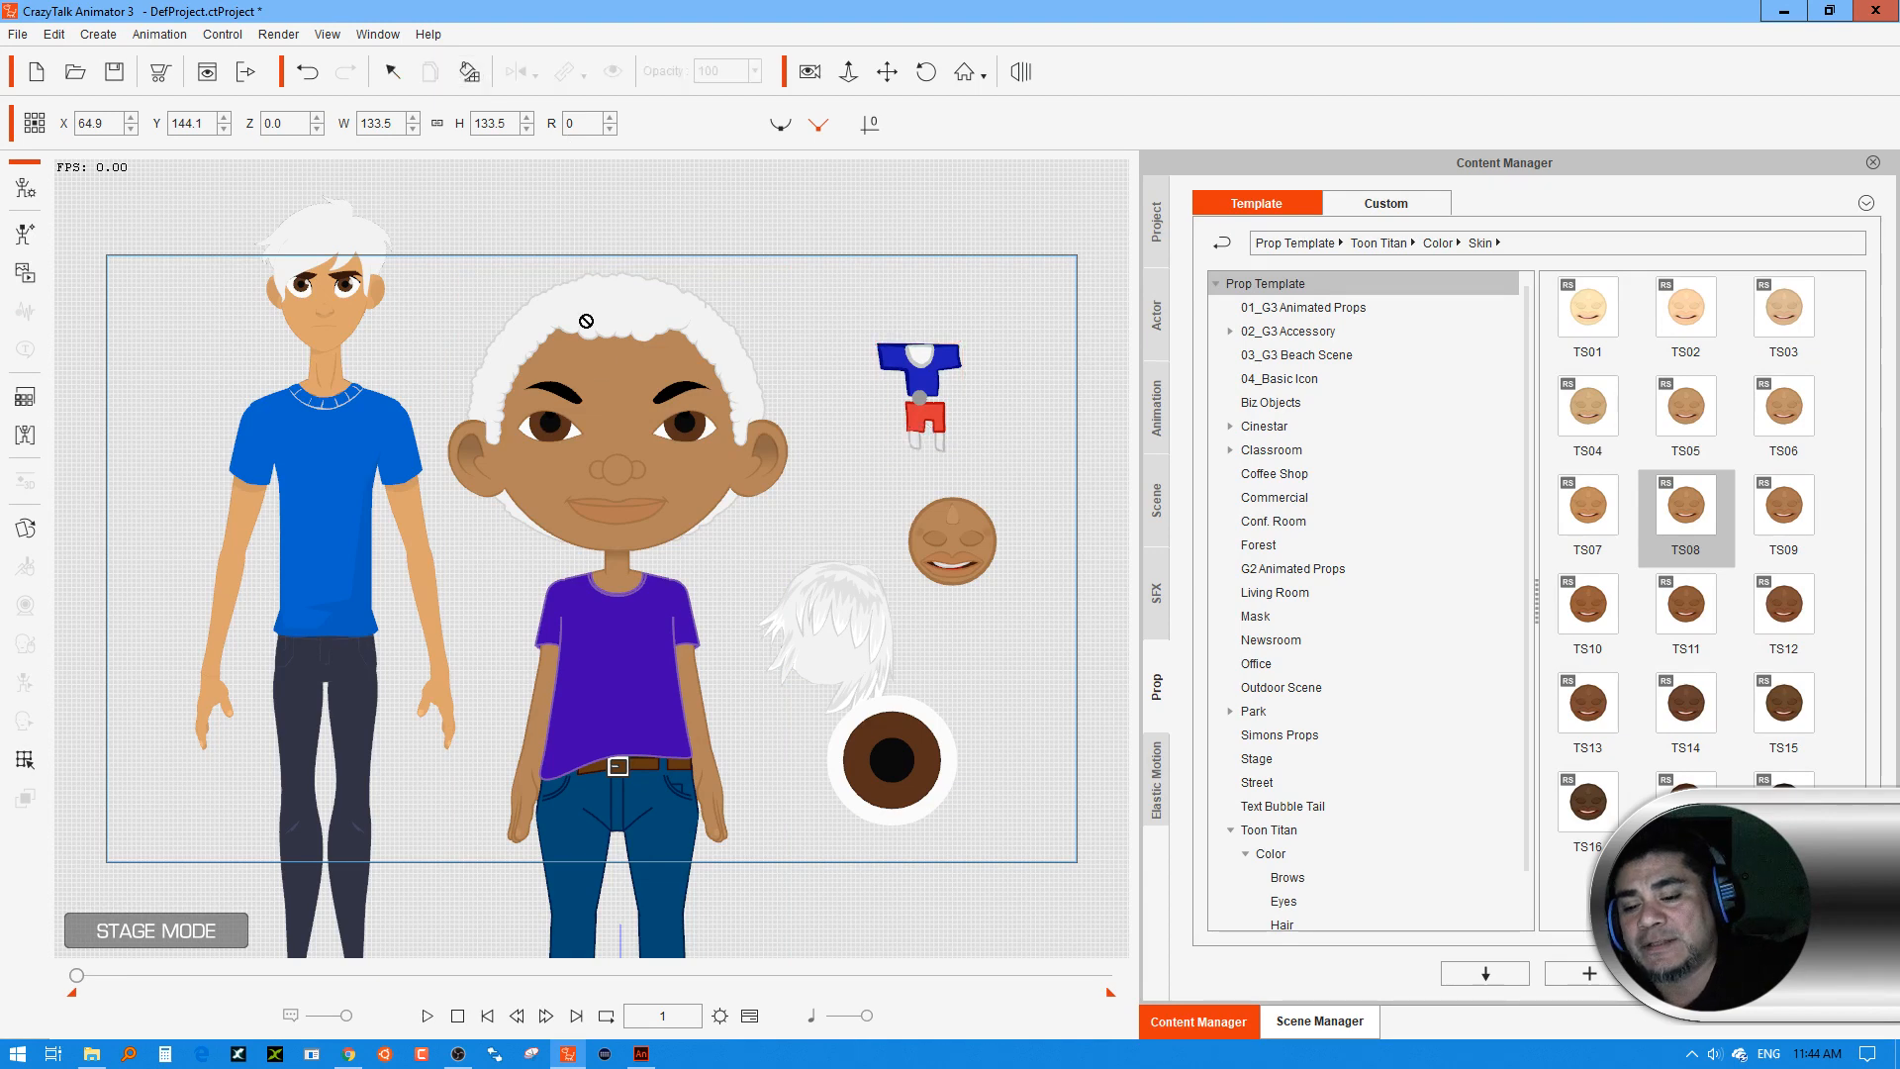
left_click(626, 606)
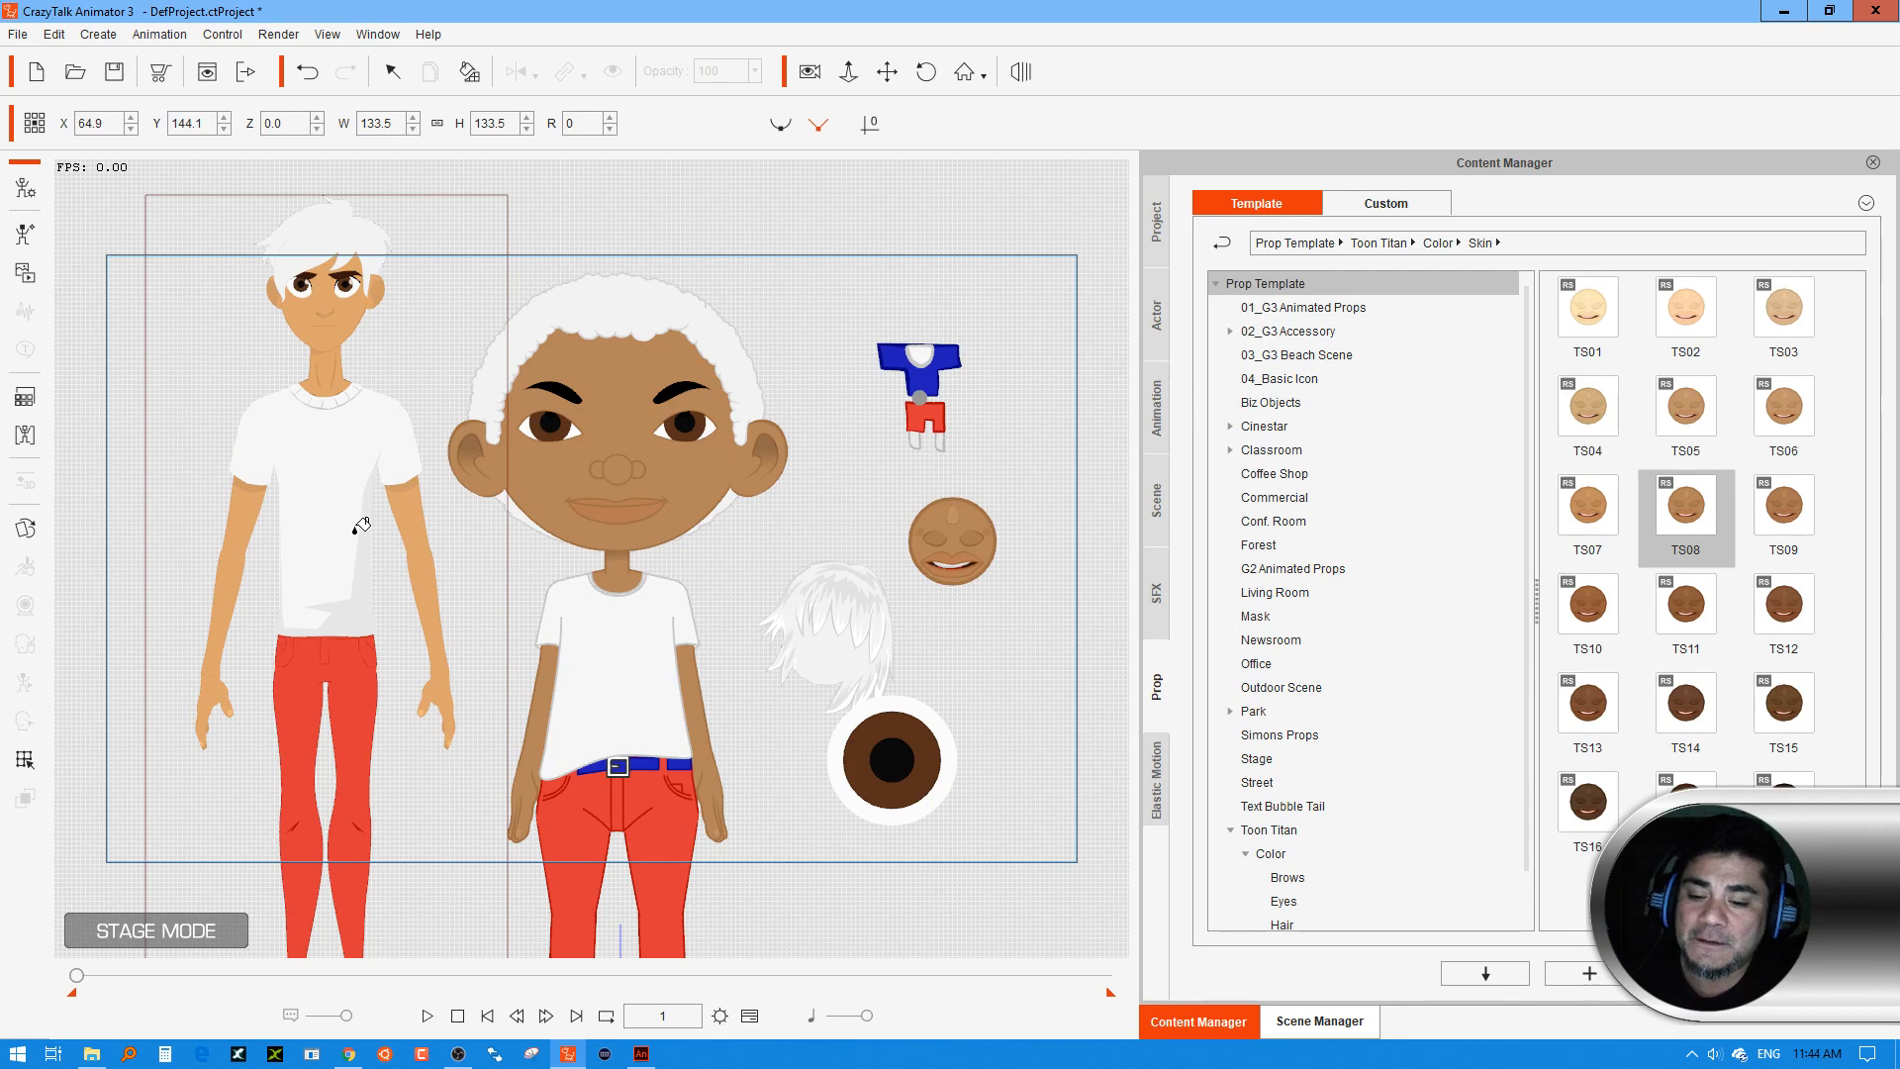
Darken the whole clothing prop to Brightness -22 in Render Style with Affect All, and copy its style onto the Toon Titan character
left_click(848, 71)
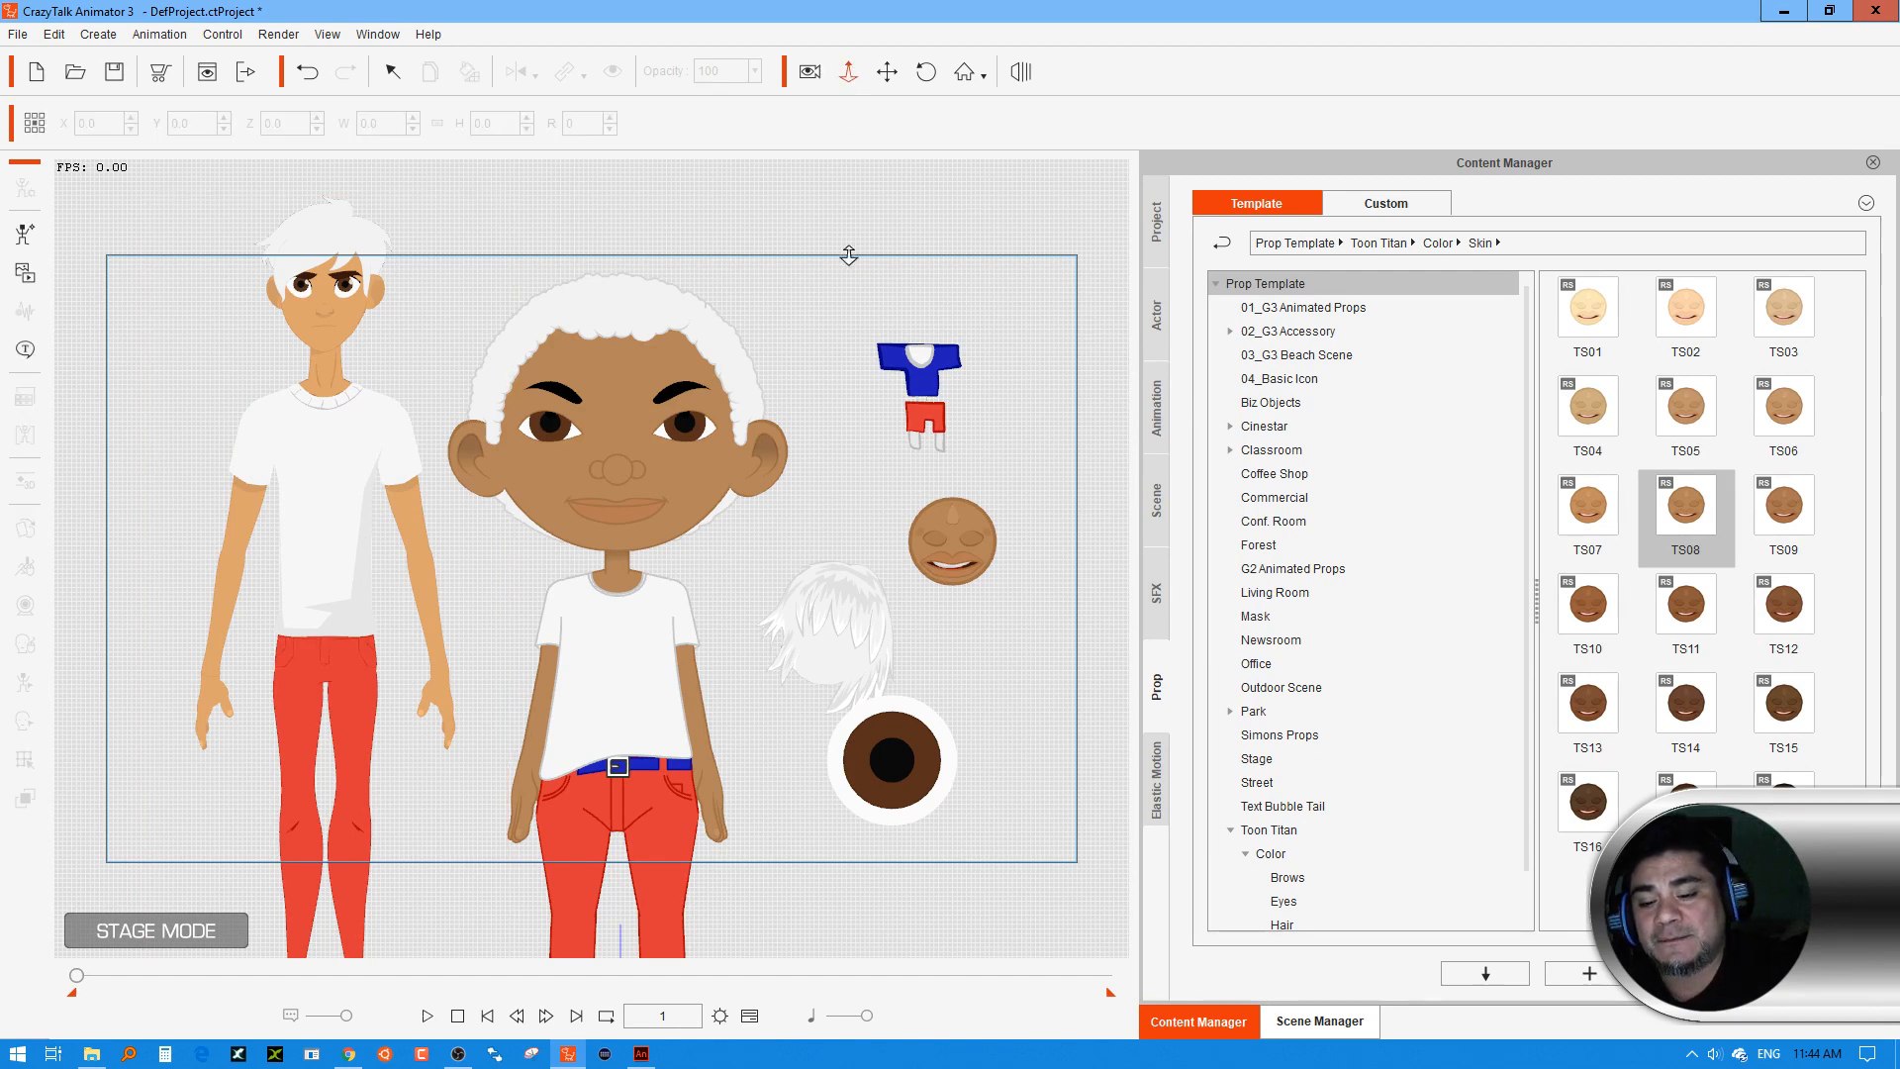
left_click_drag(836, 454, 847, 618)
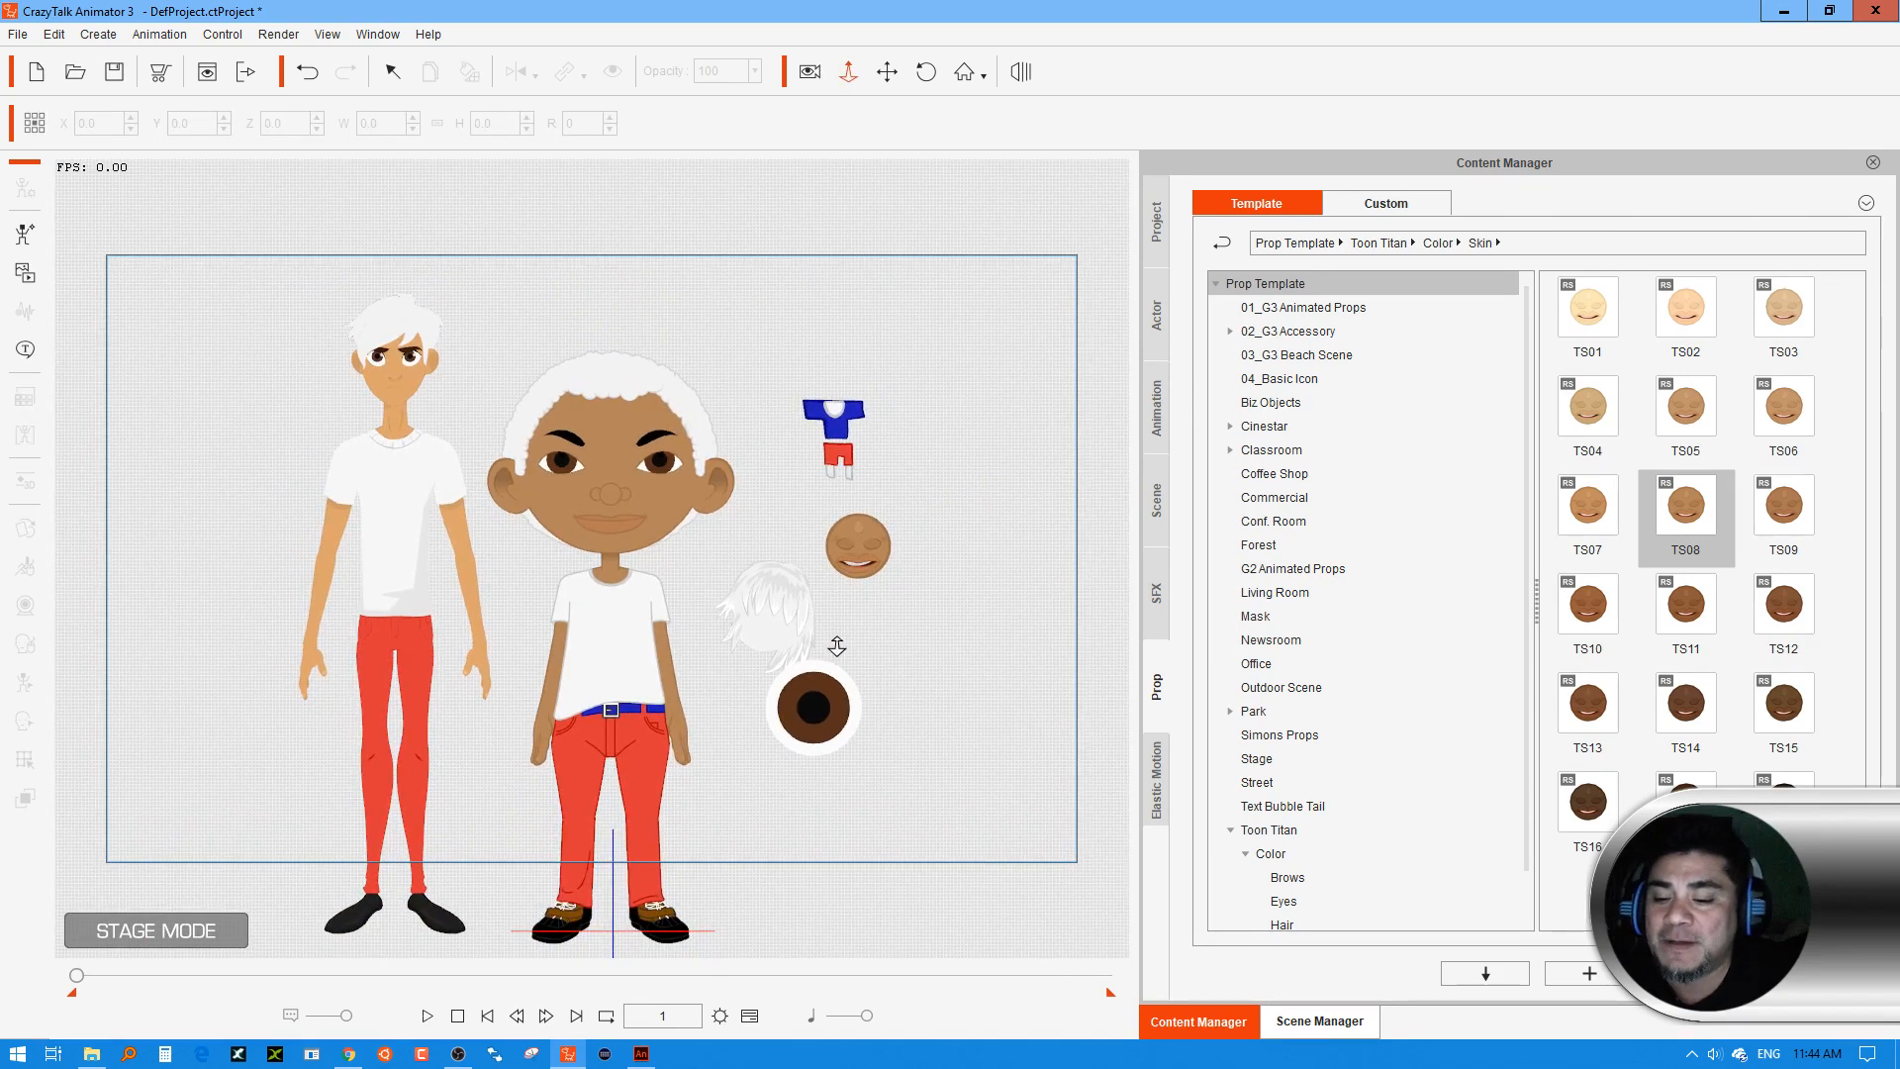
left_click(392, 71)
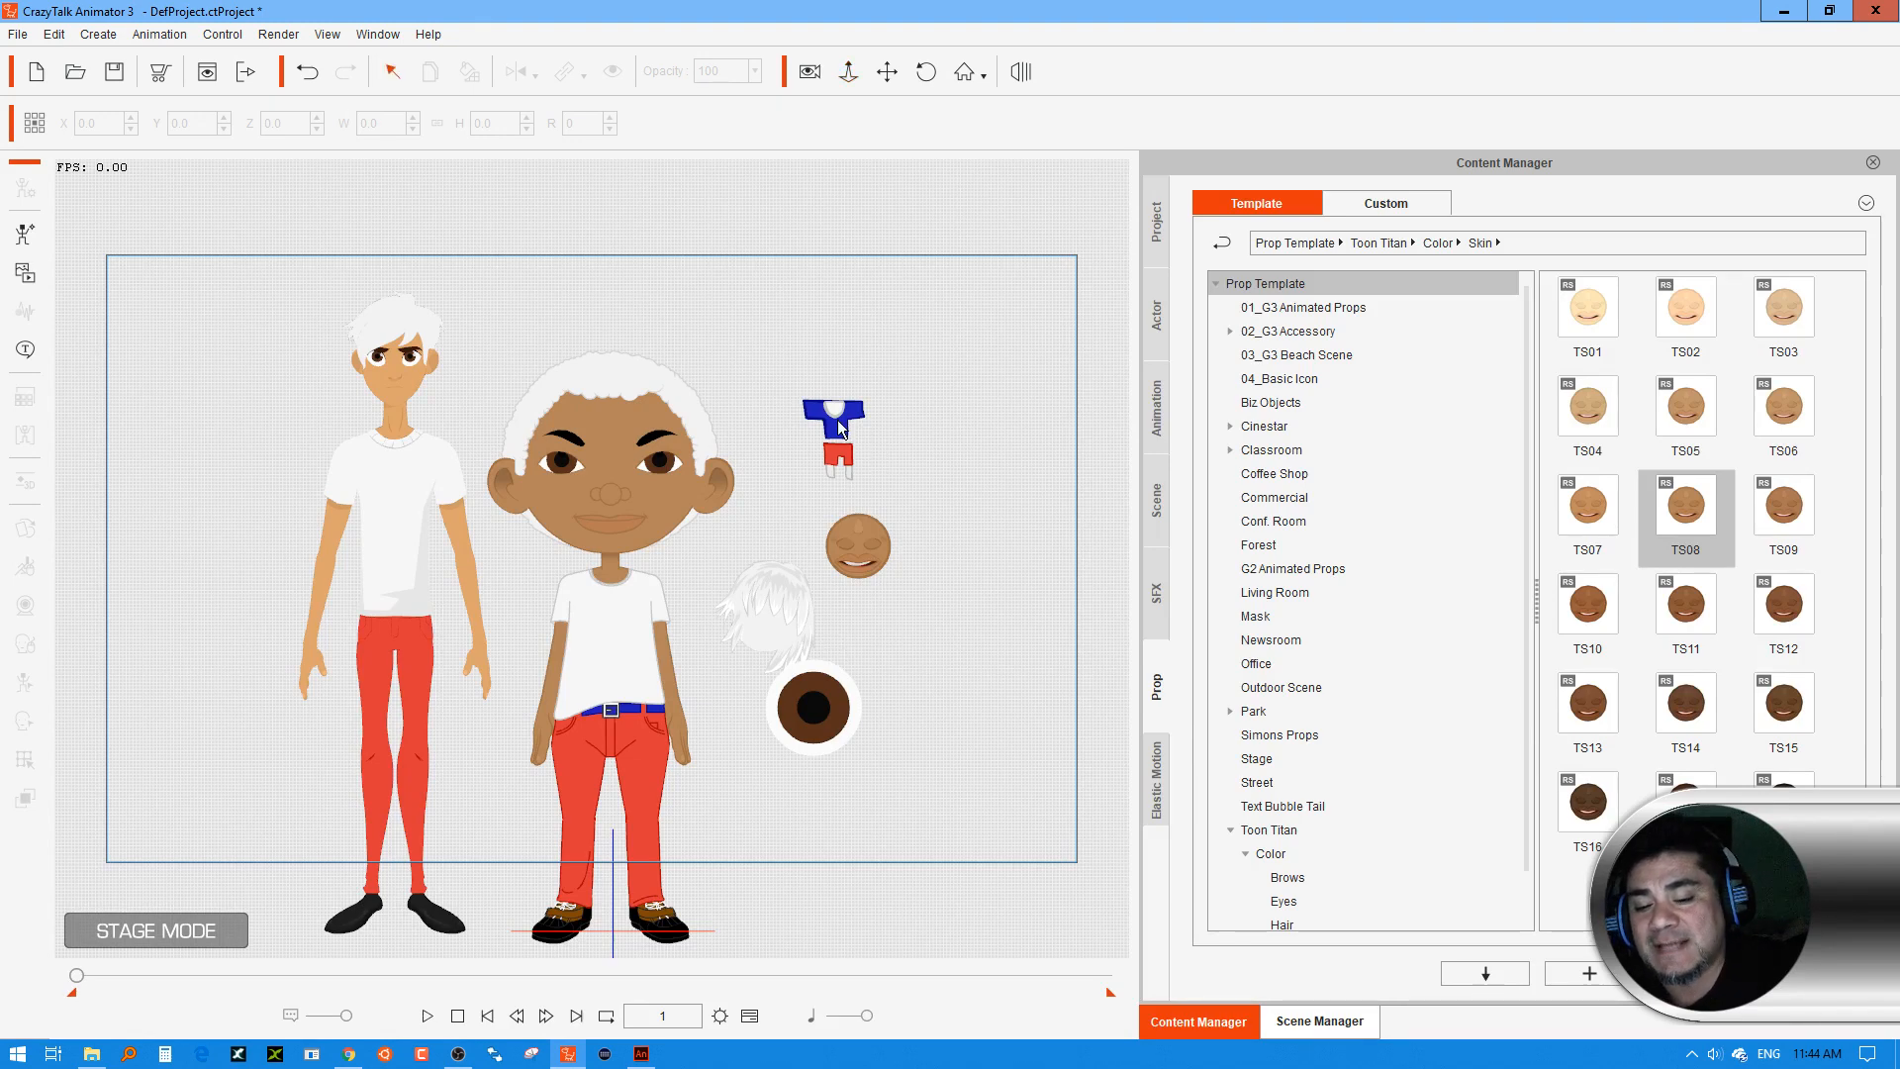
left_click(837, 420)
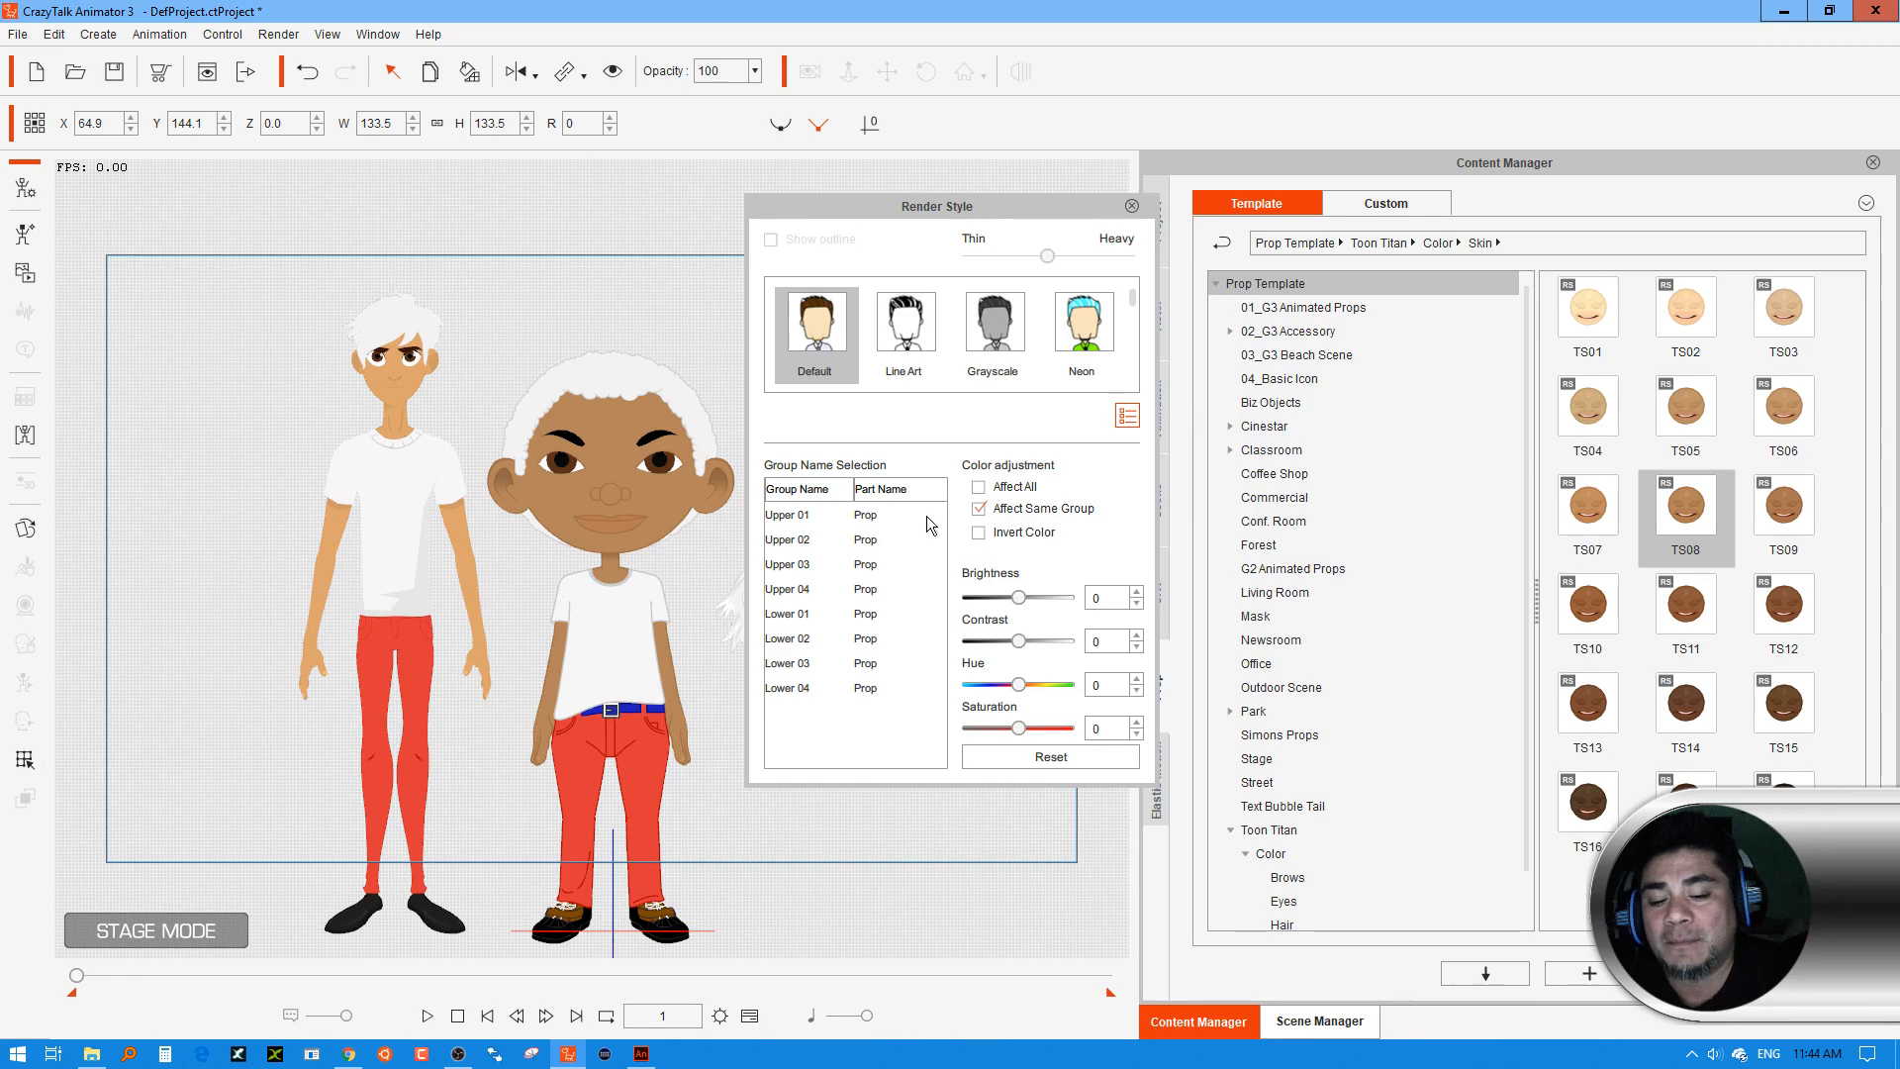
left_click(987, 489)
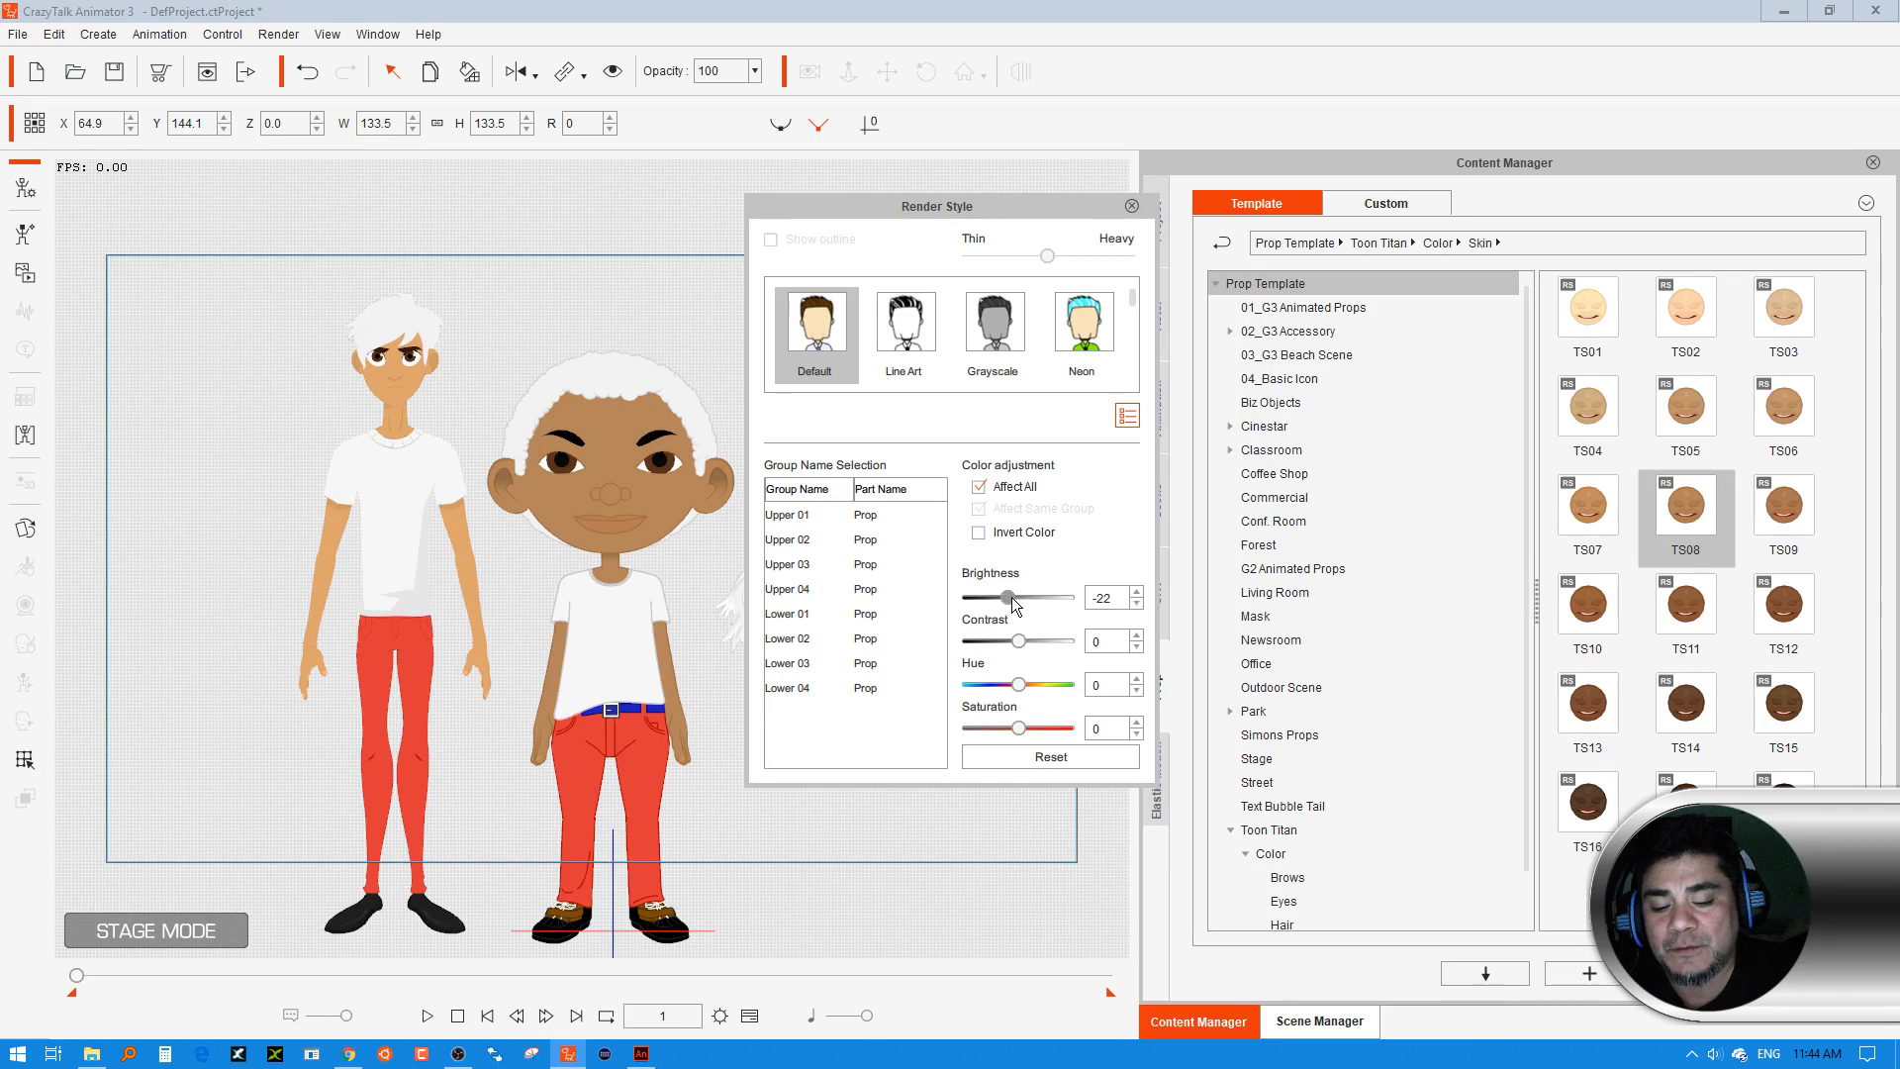
left_click_drag(1010, 206, 1238, 211)
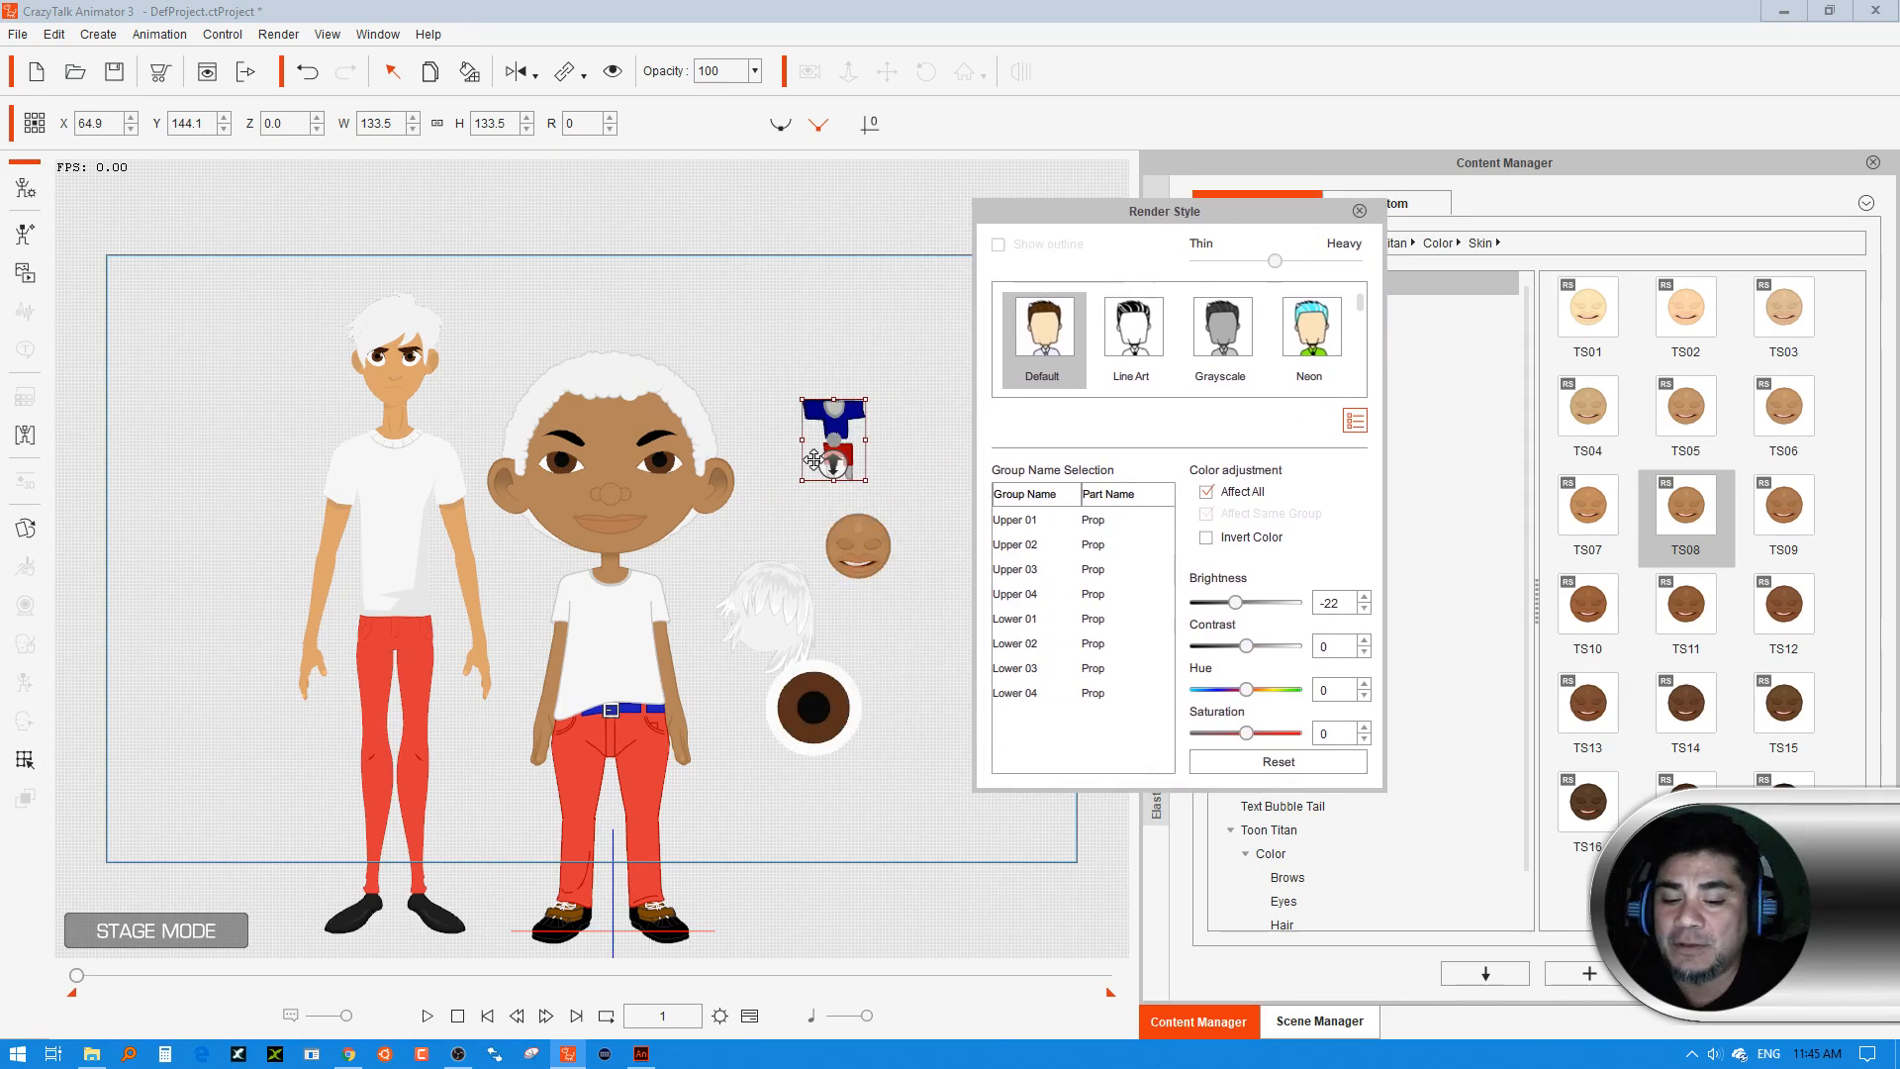
left_click(762, 465)
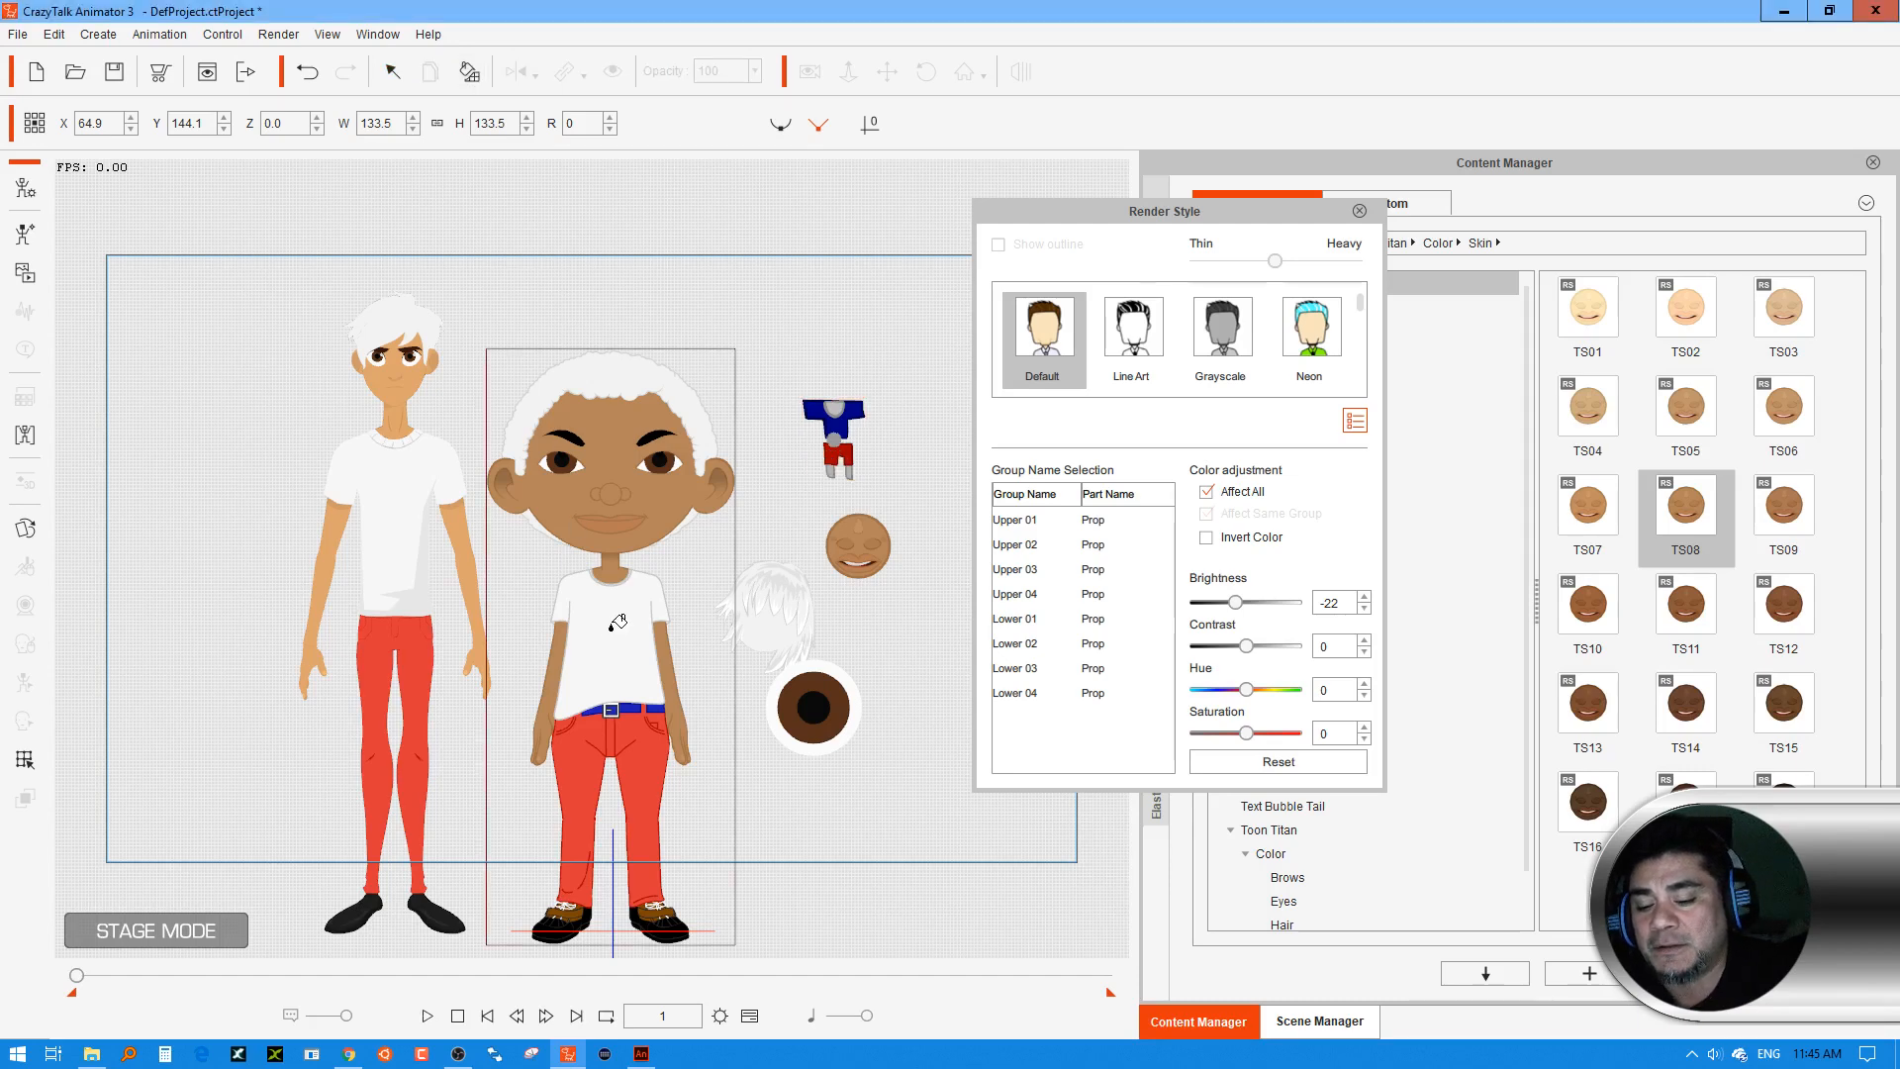
left_click(637, 660)
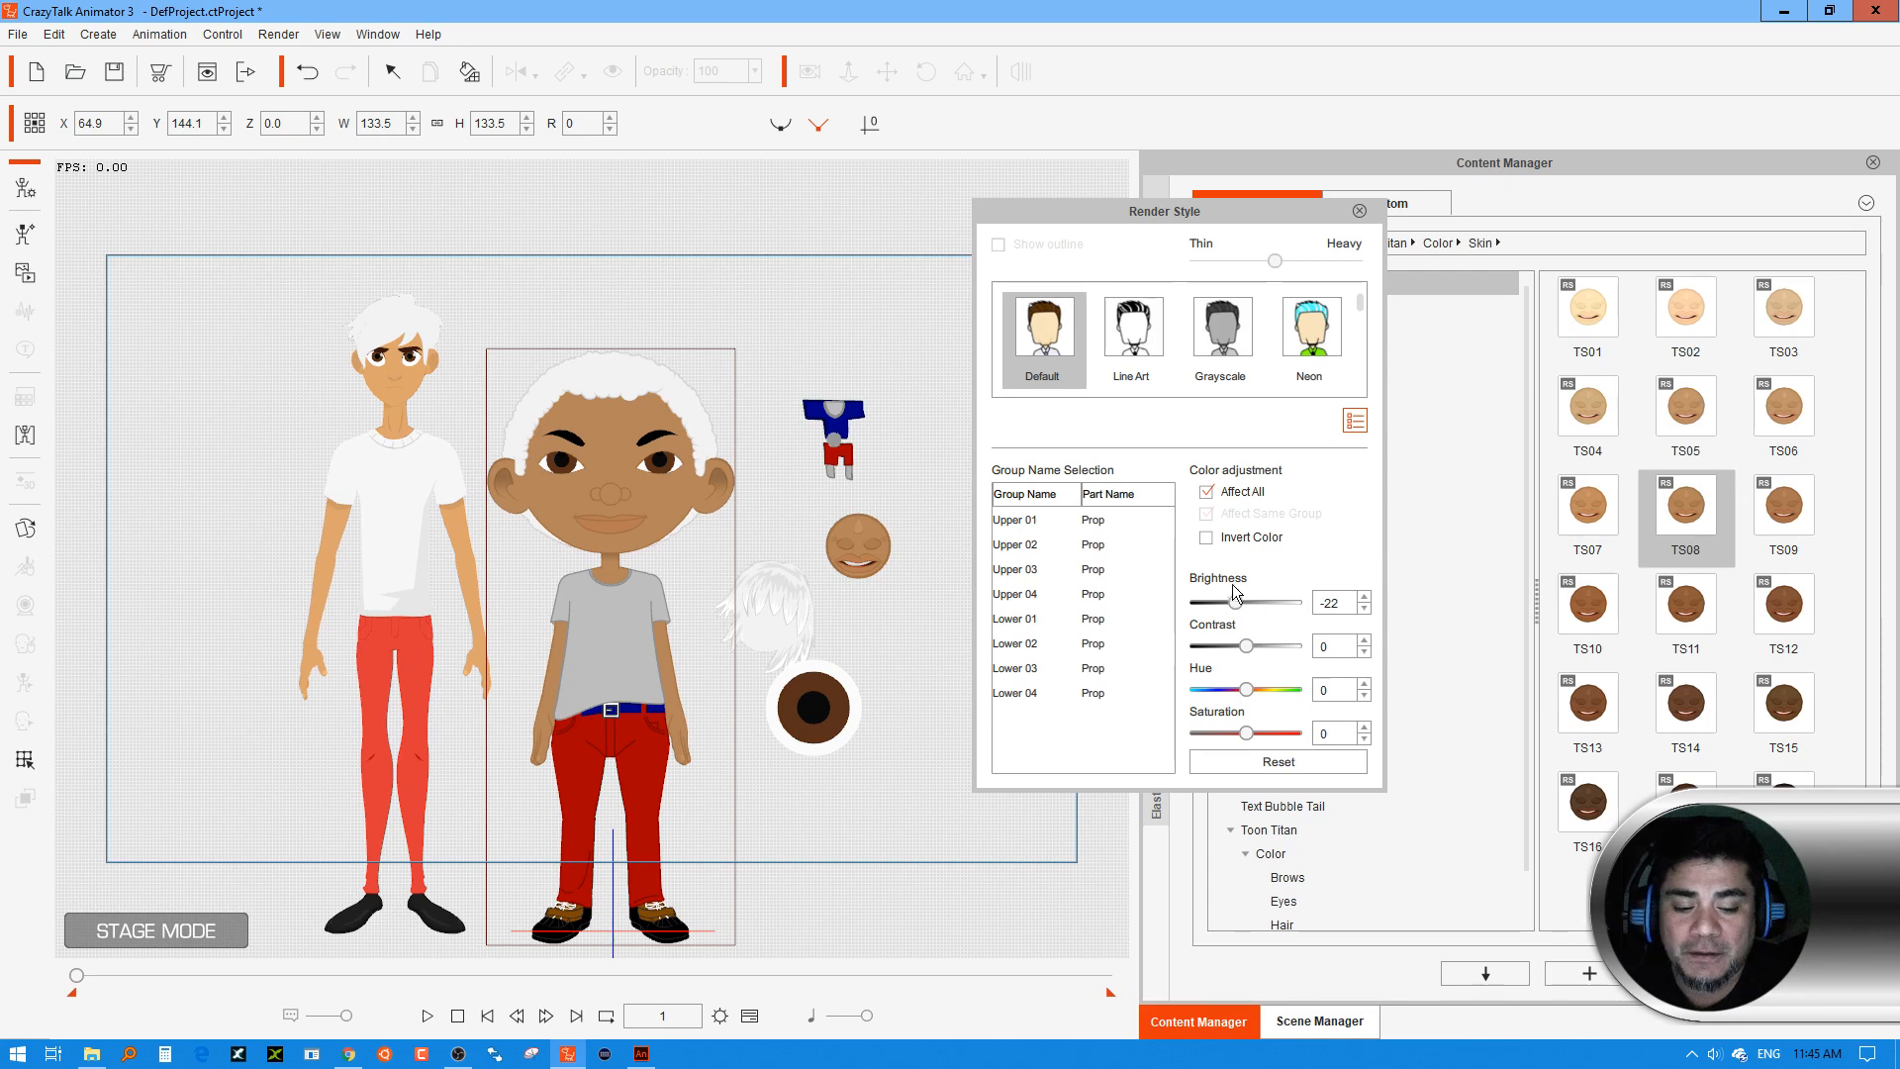
Disable Affect All and recolor the clothing prop's Upper 01 with Hue 84, Saturation 65 and Upper 02 with Hue 98, Saturation 63
left_click(1206, 492)
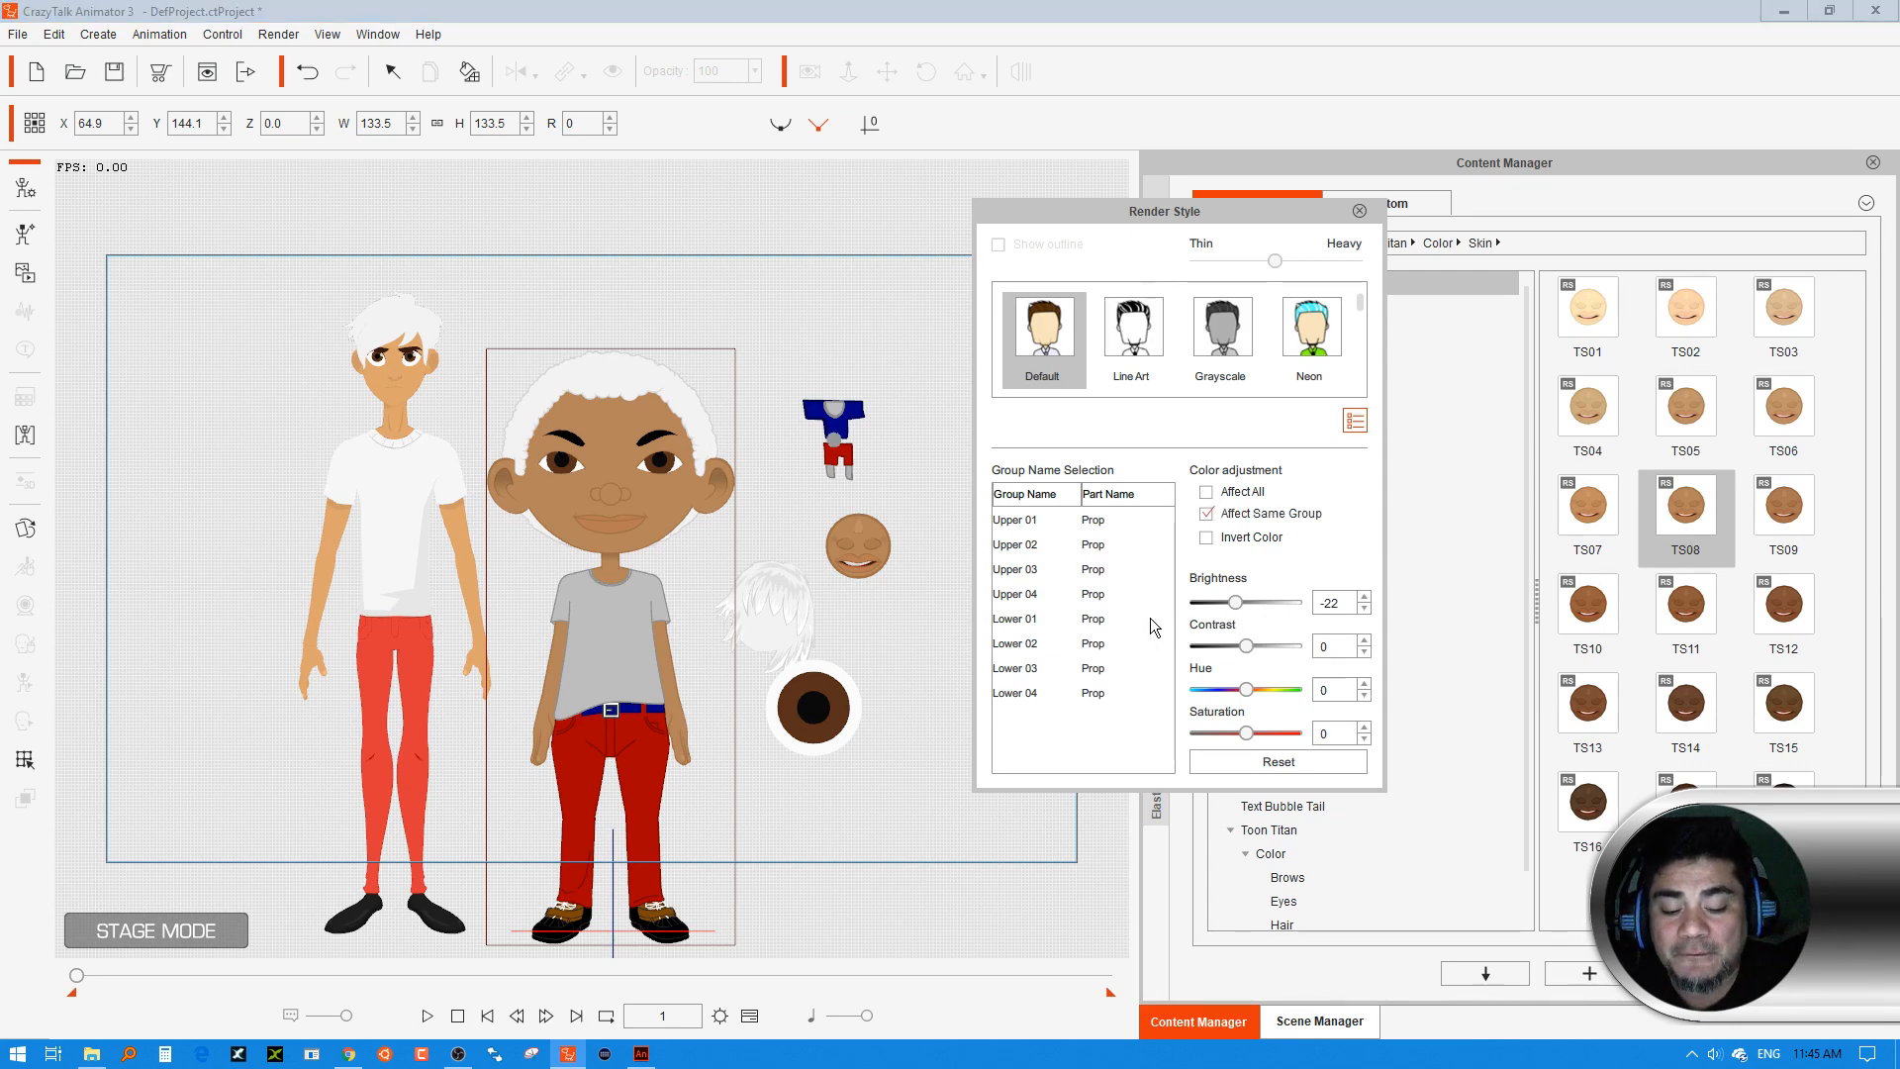
left_click(1024, 522)
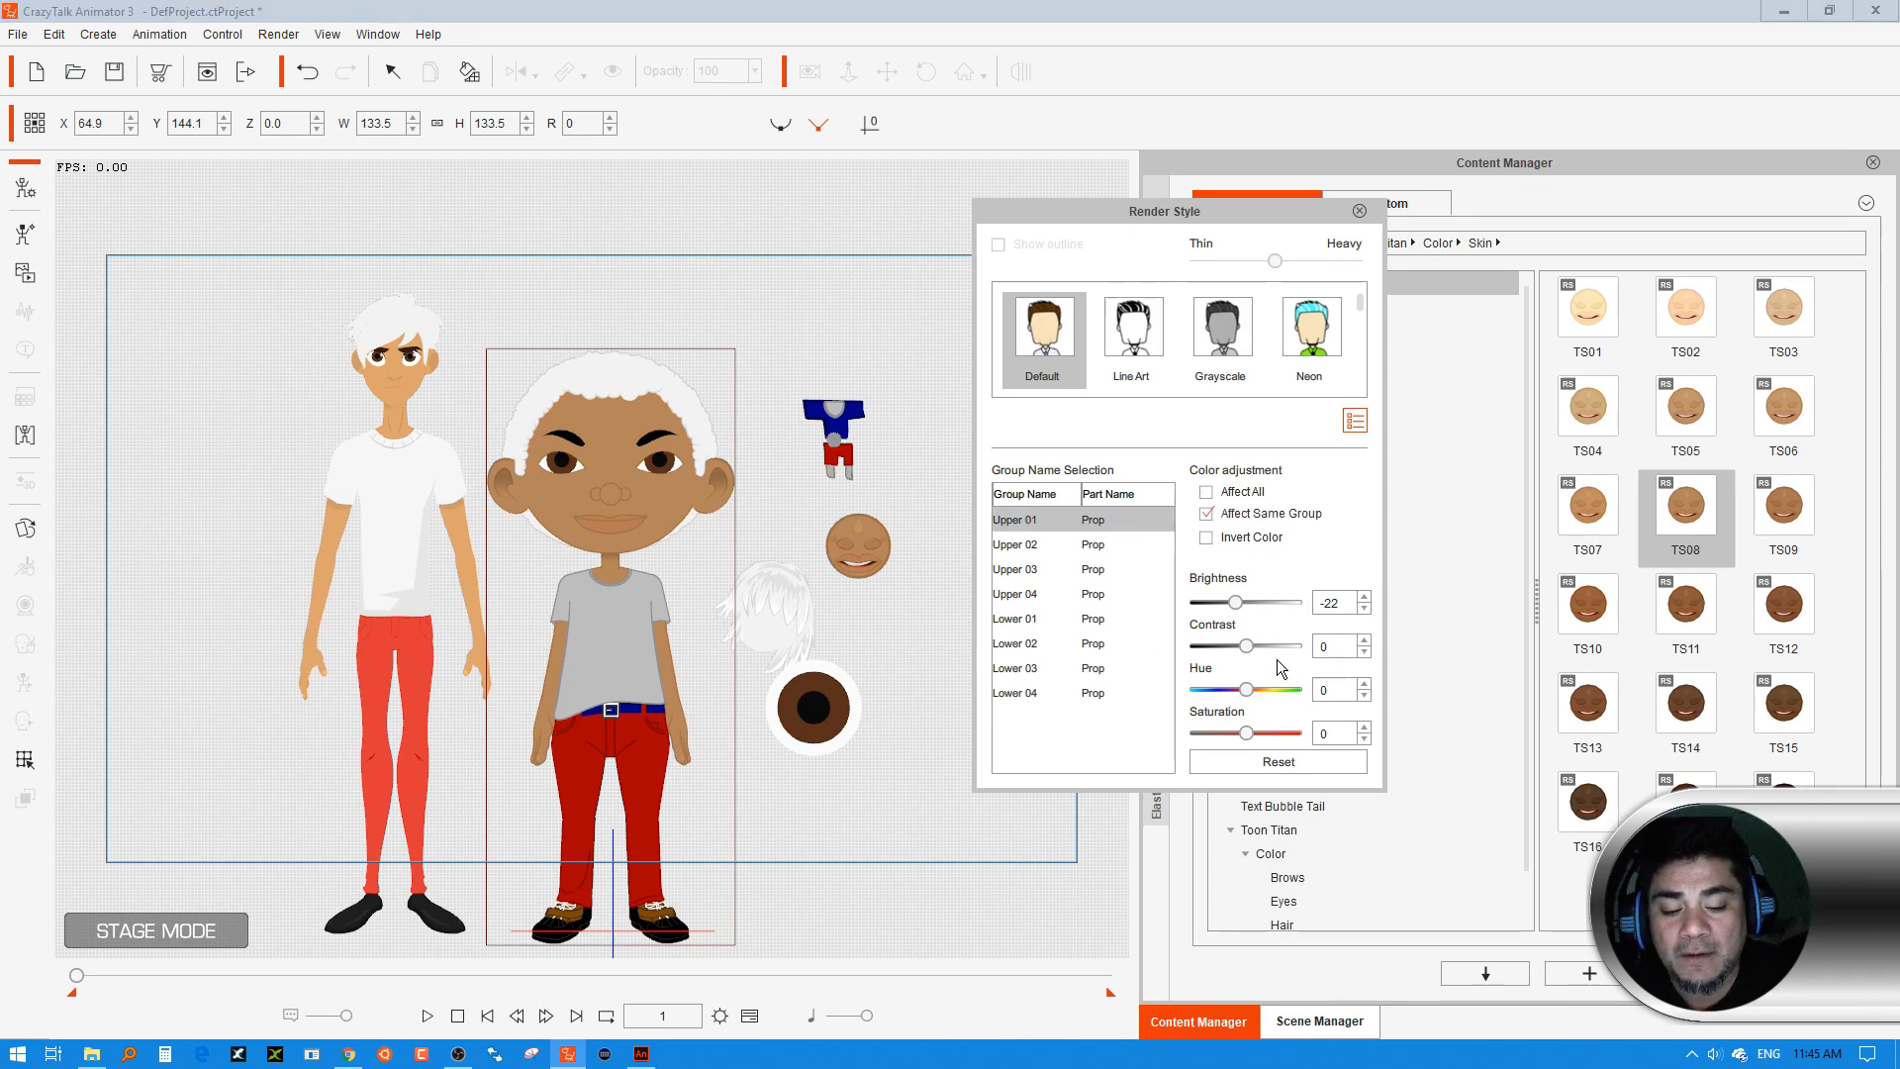
left_click_drag(1253, 690, 1278, 734)
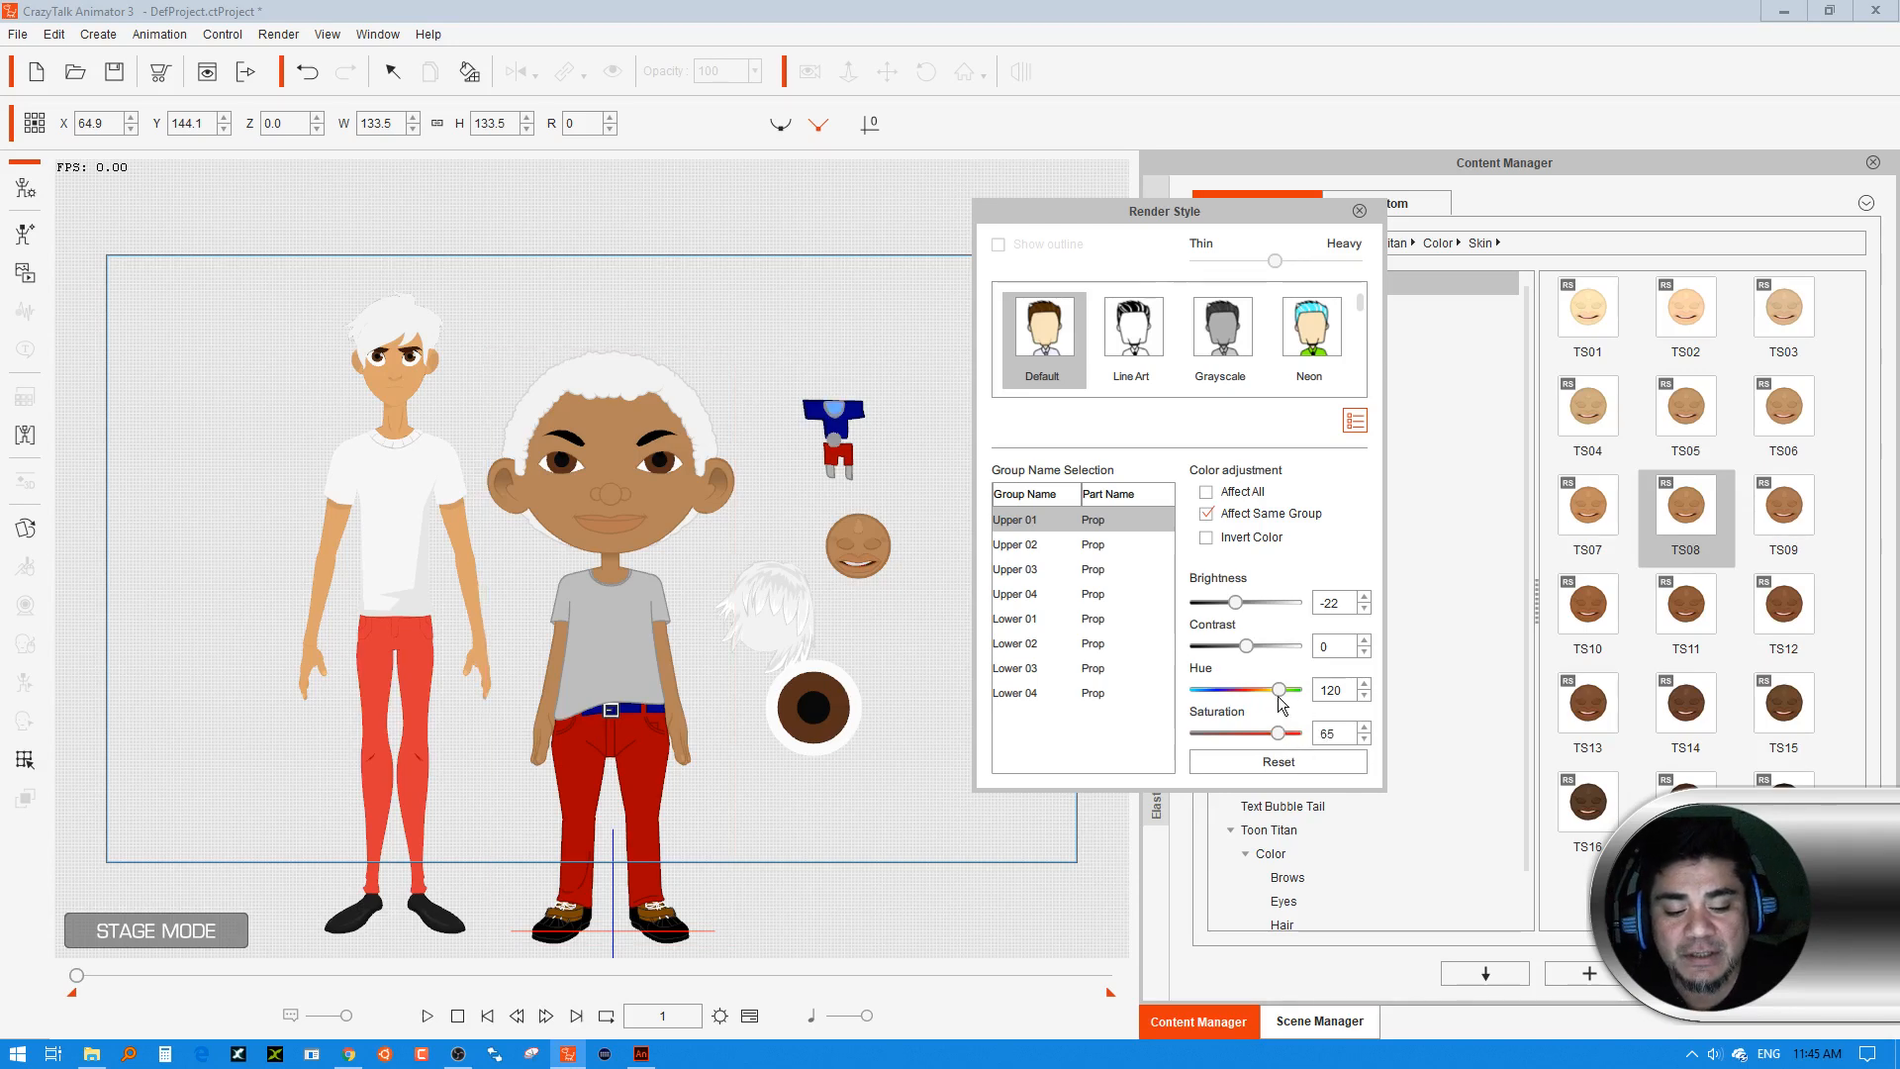
left_click_drag(1278, 690, 1270, 693)
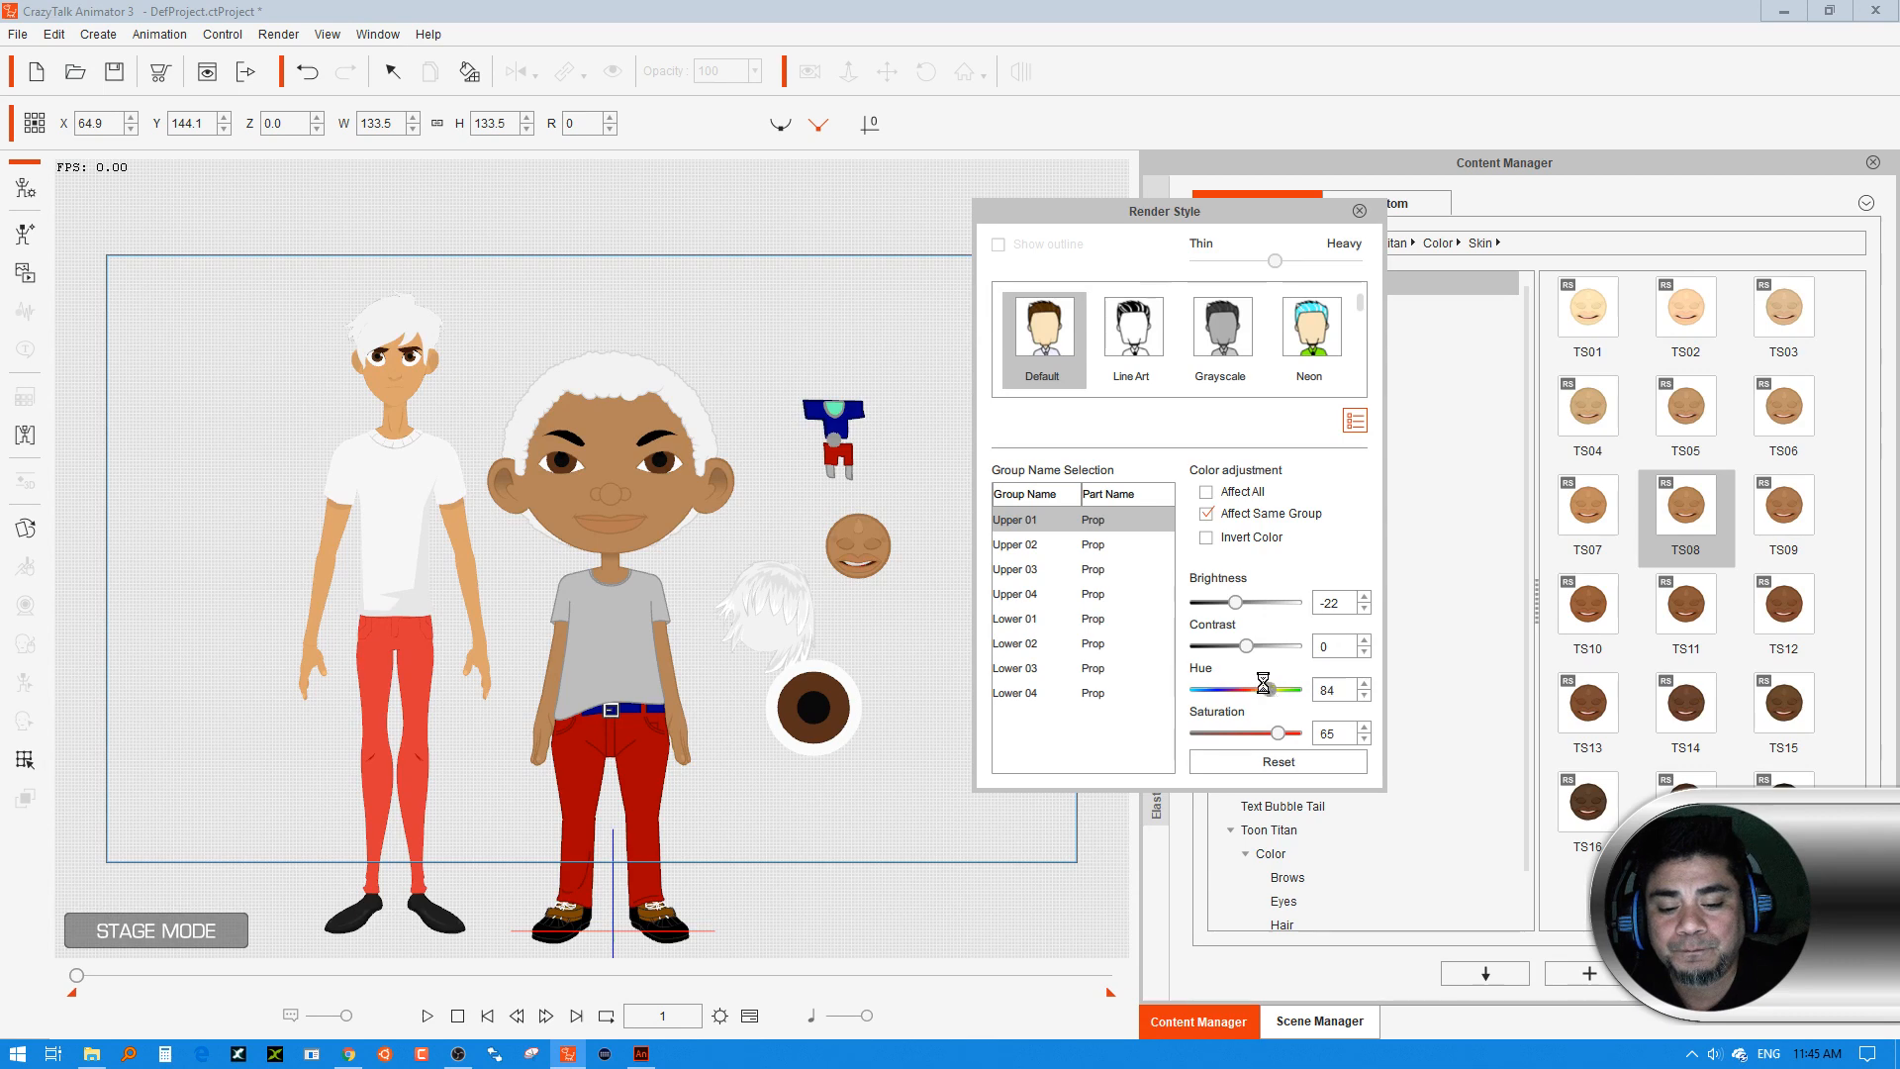
left_click(1049, 546)
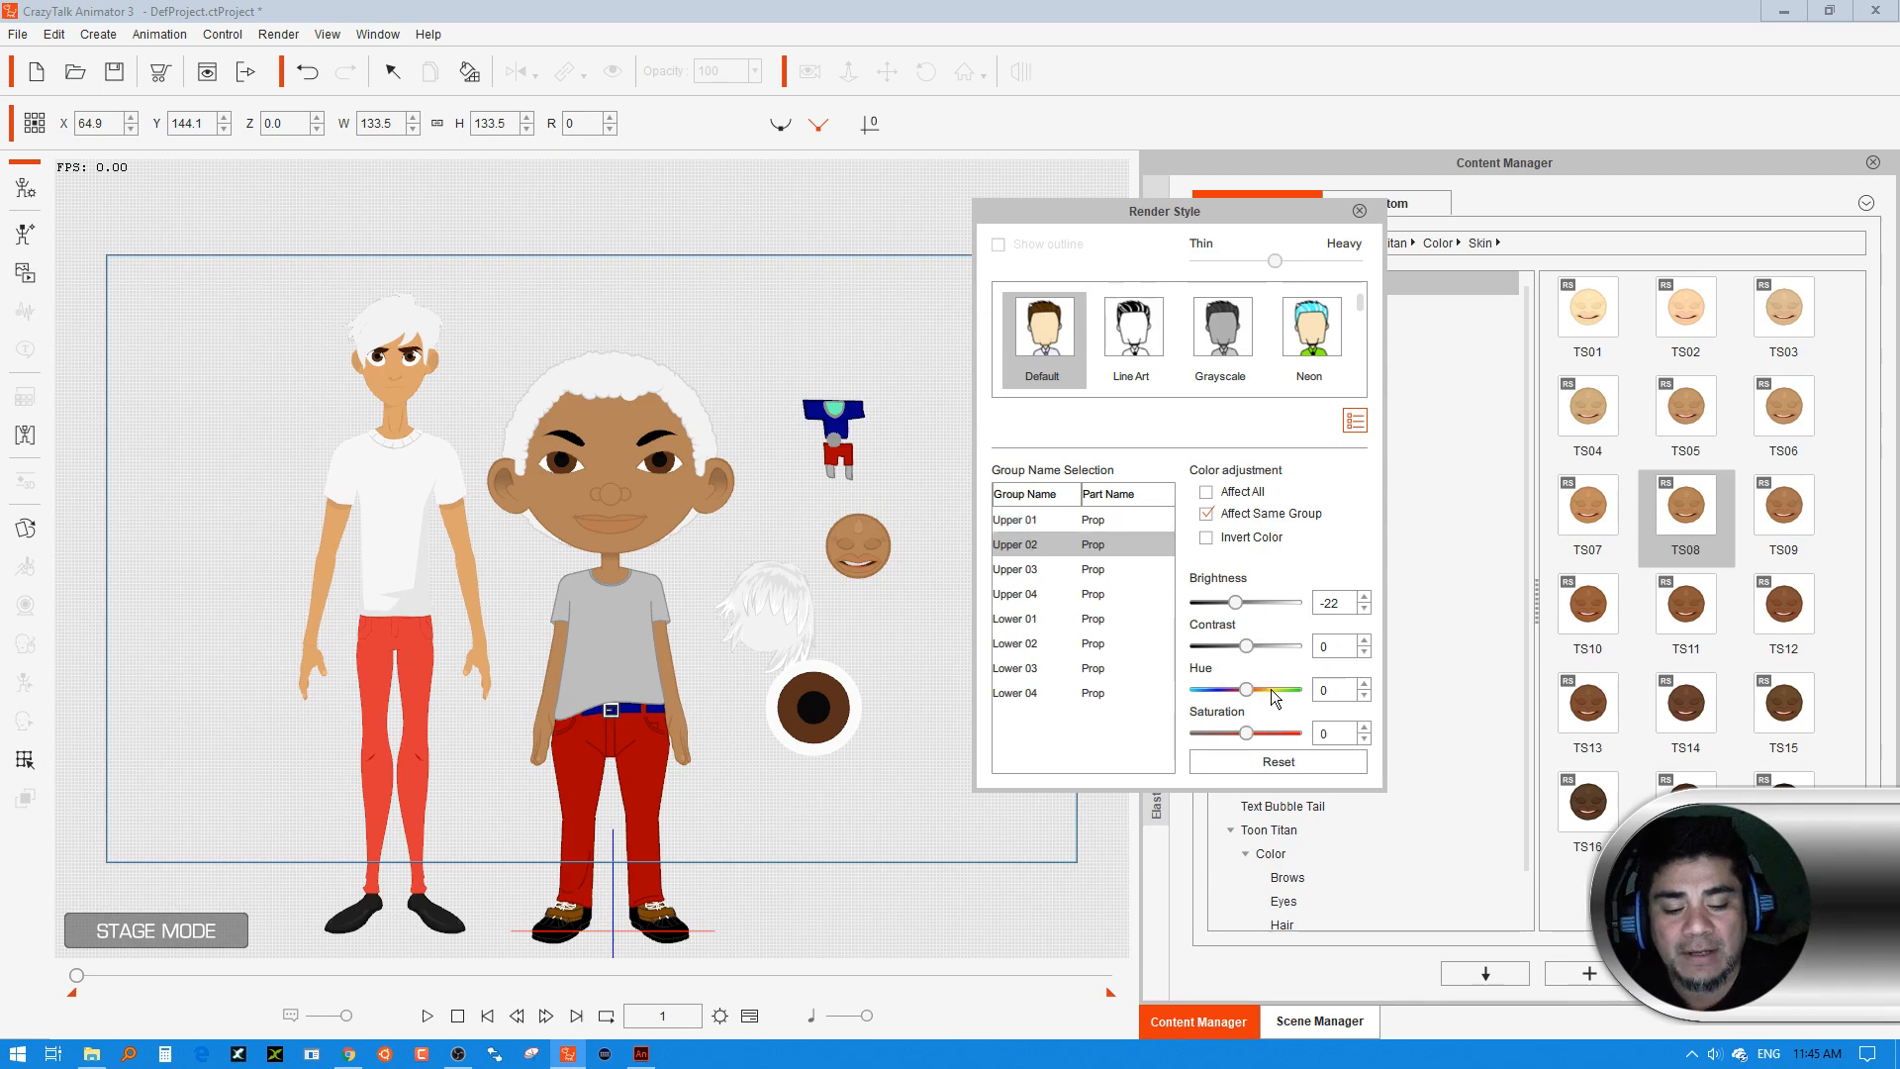
left_click_drag(1246, 690, 1279, 738)
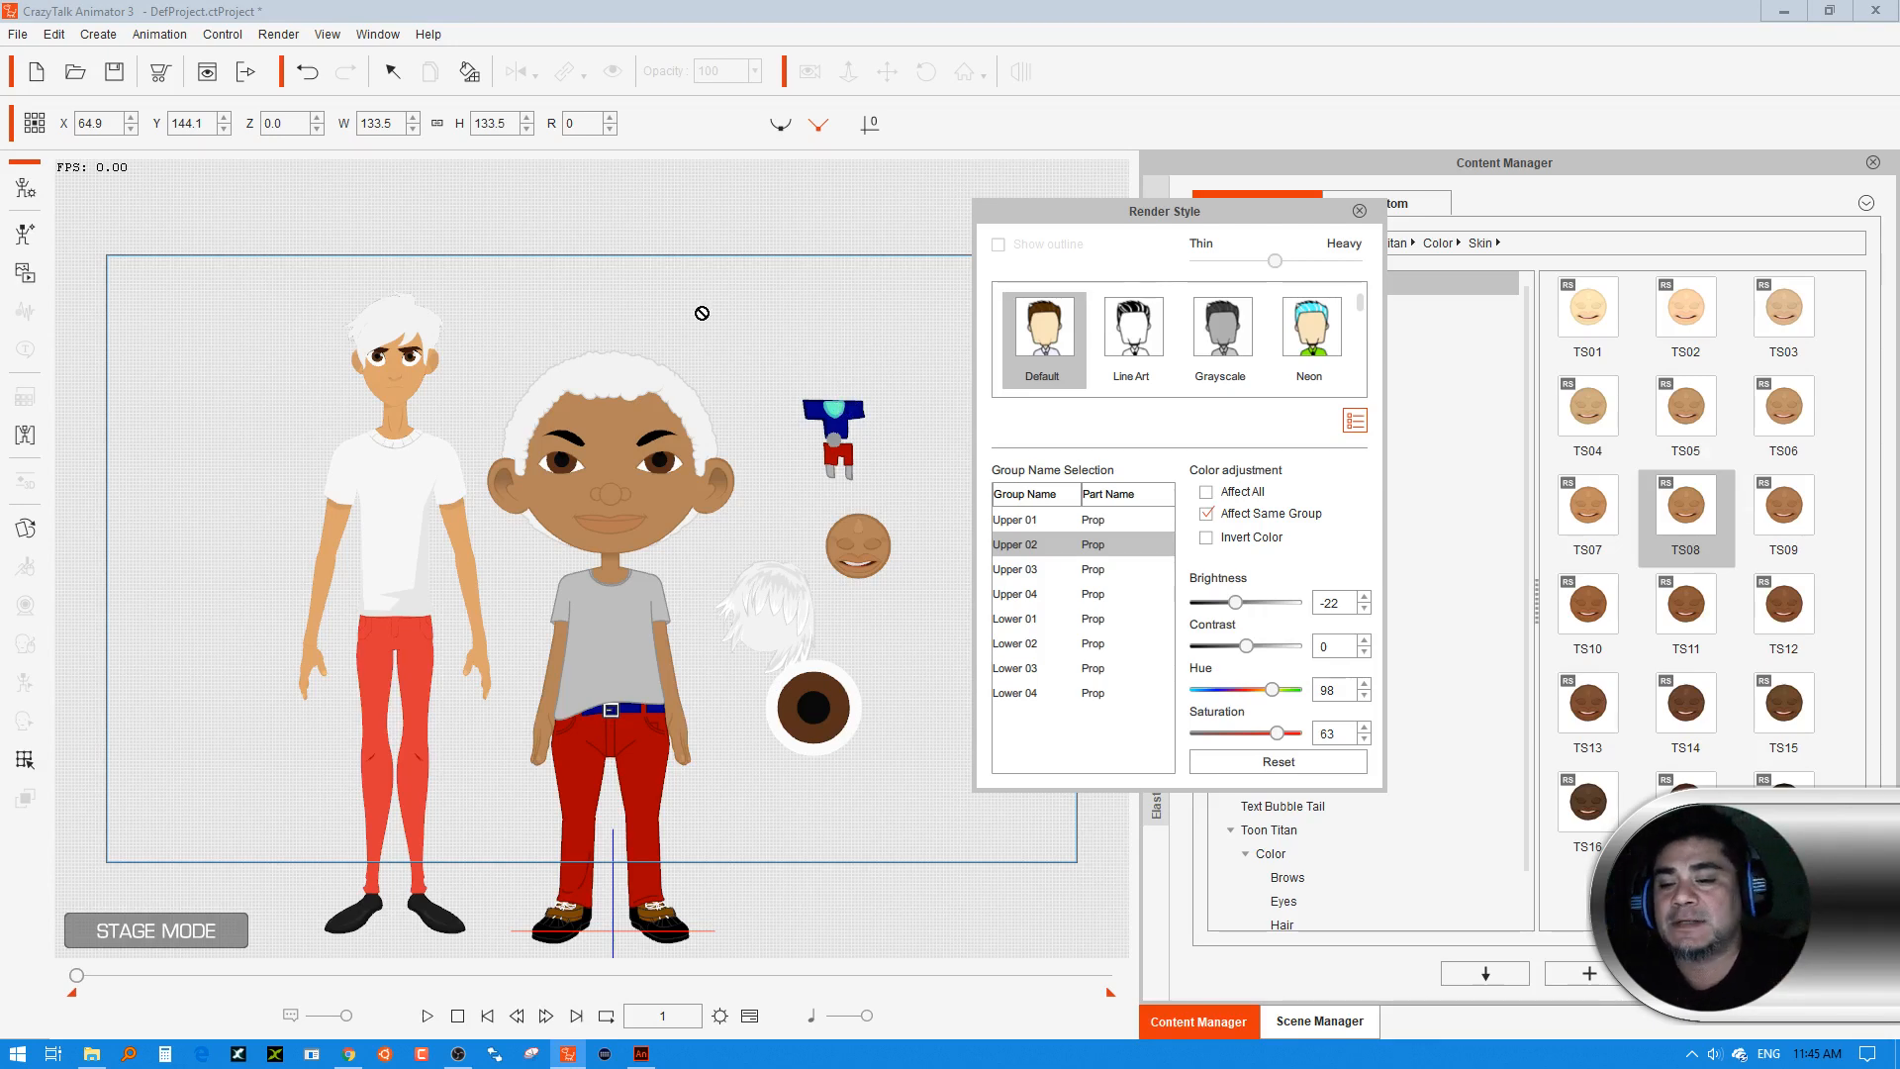
Copy the recolored clothing prop's render style onto both characters and close the Render Style settings
left_click(469, 71)
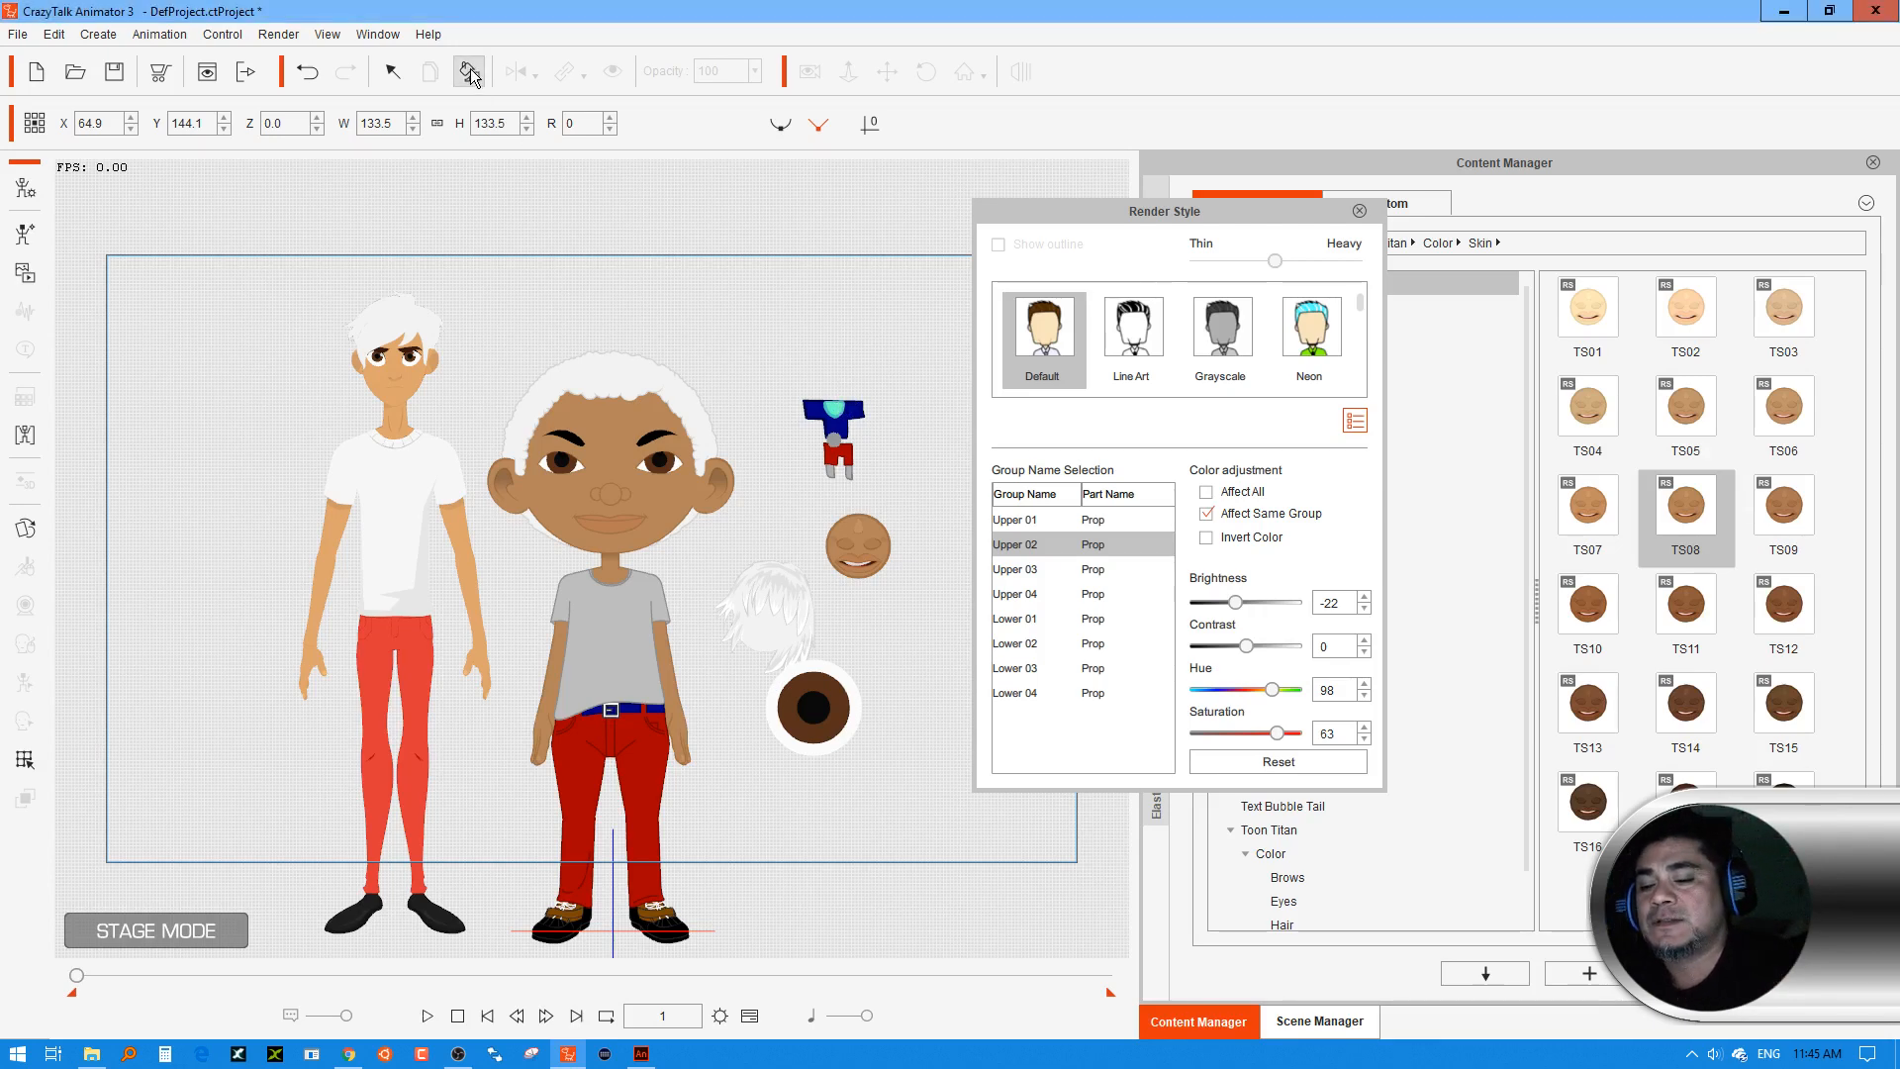
left_click(624, 621)
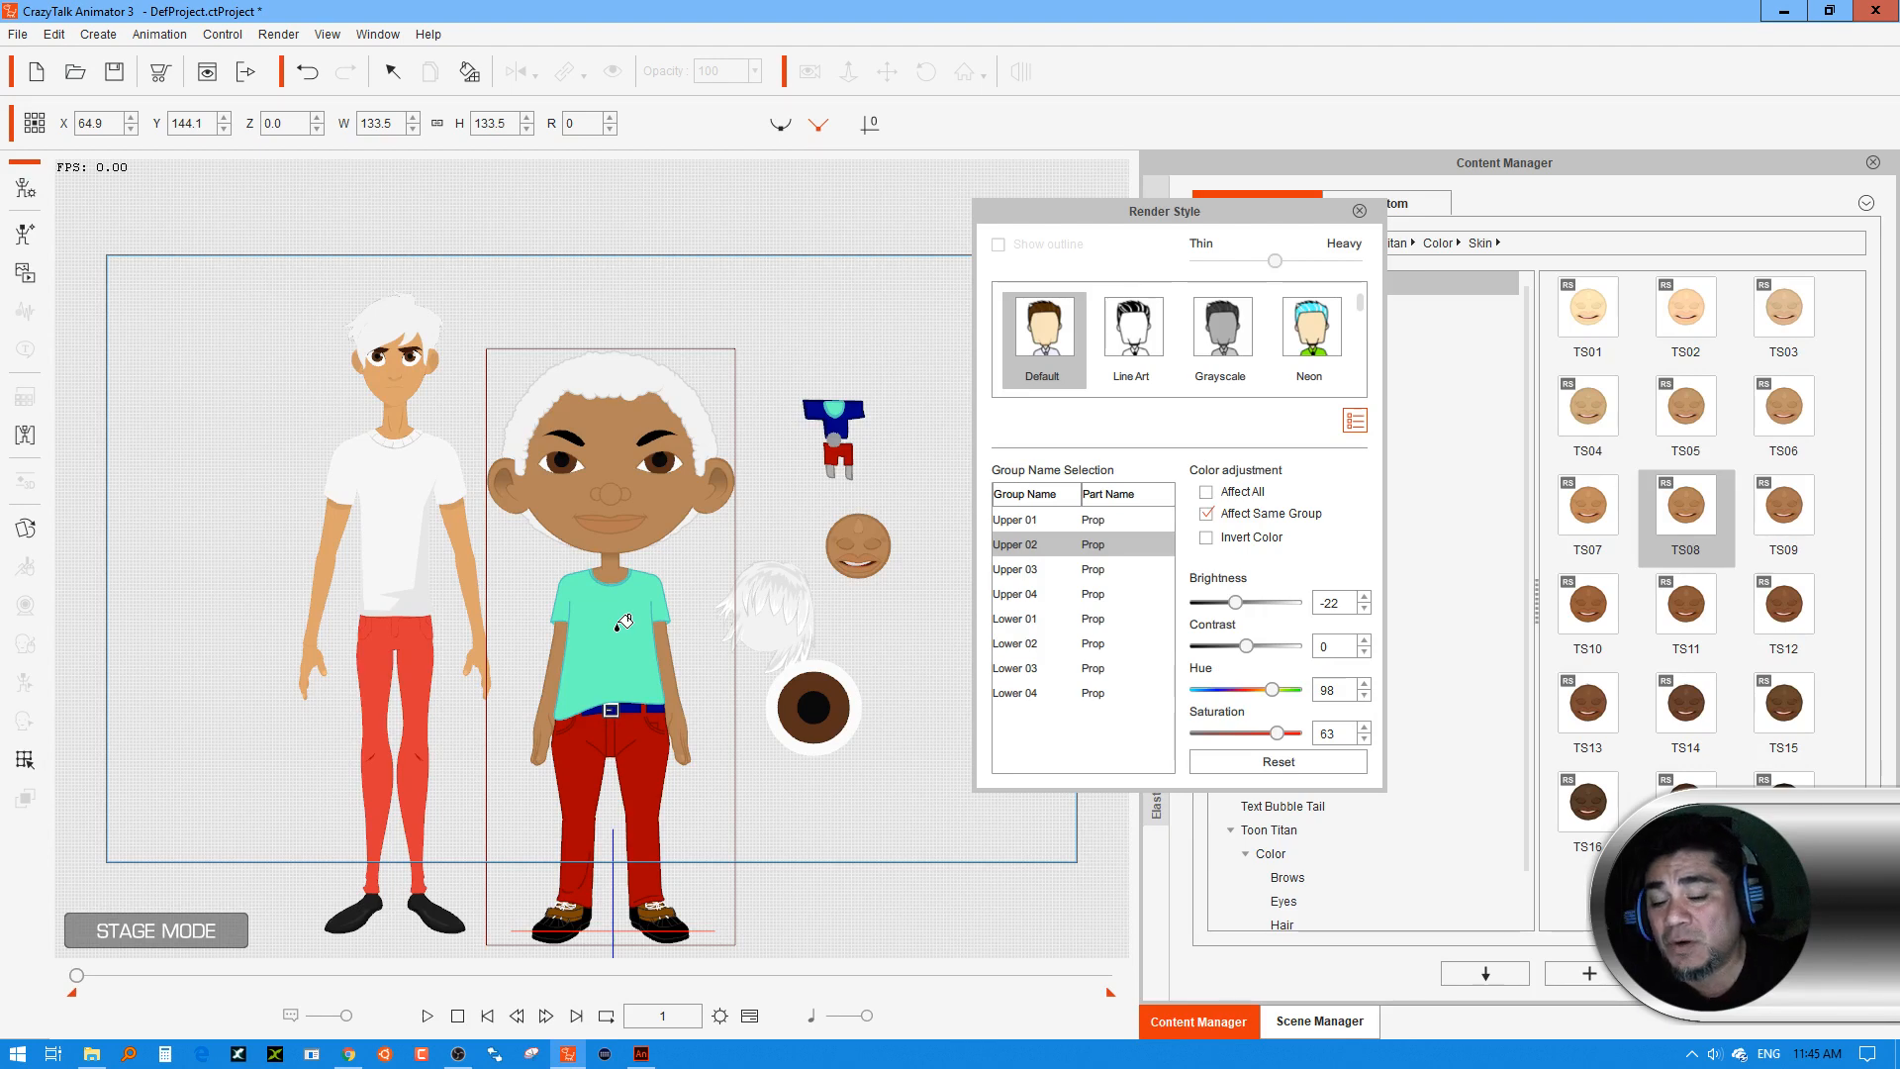
left_click(482, 636)
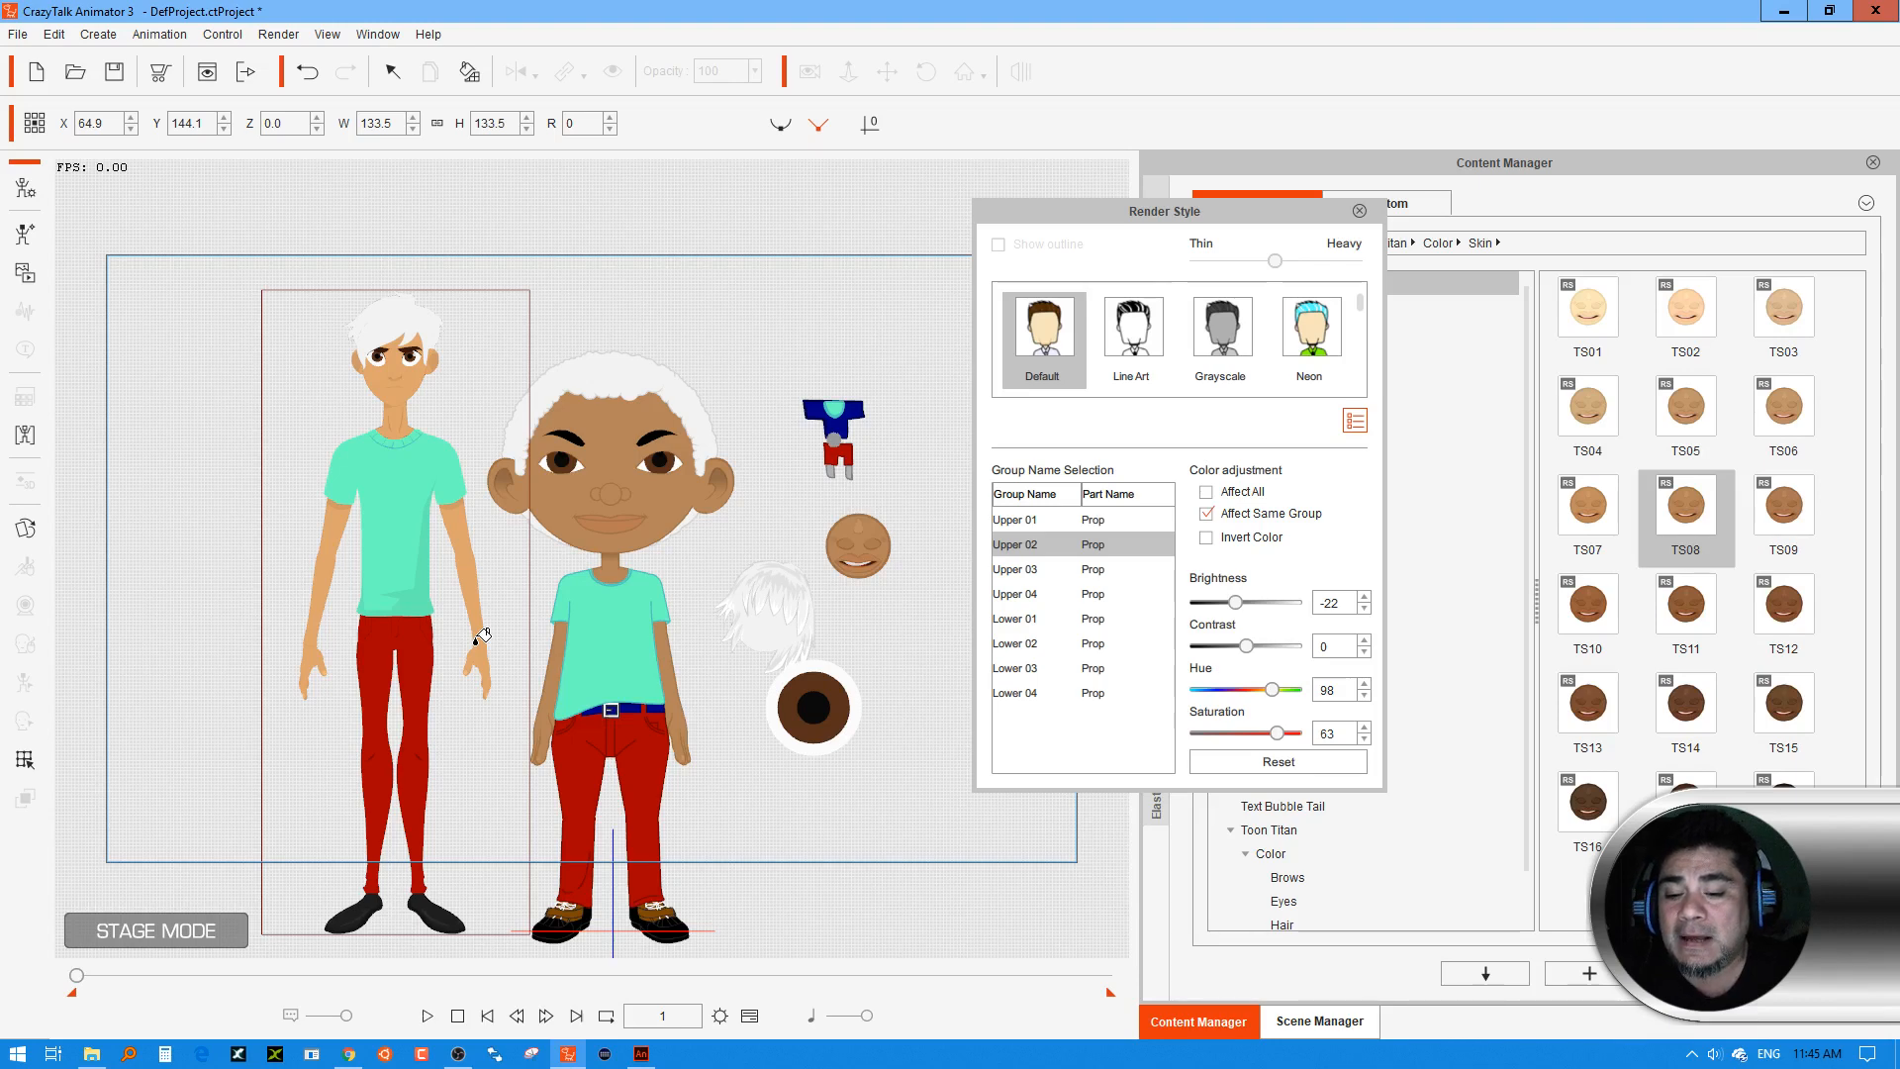
left_click(1359, 211)
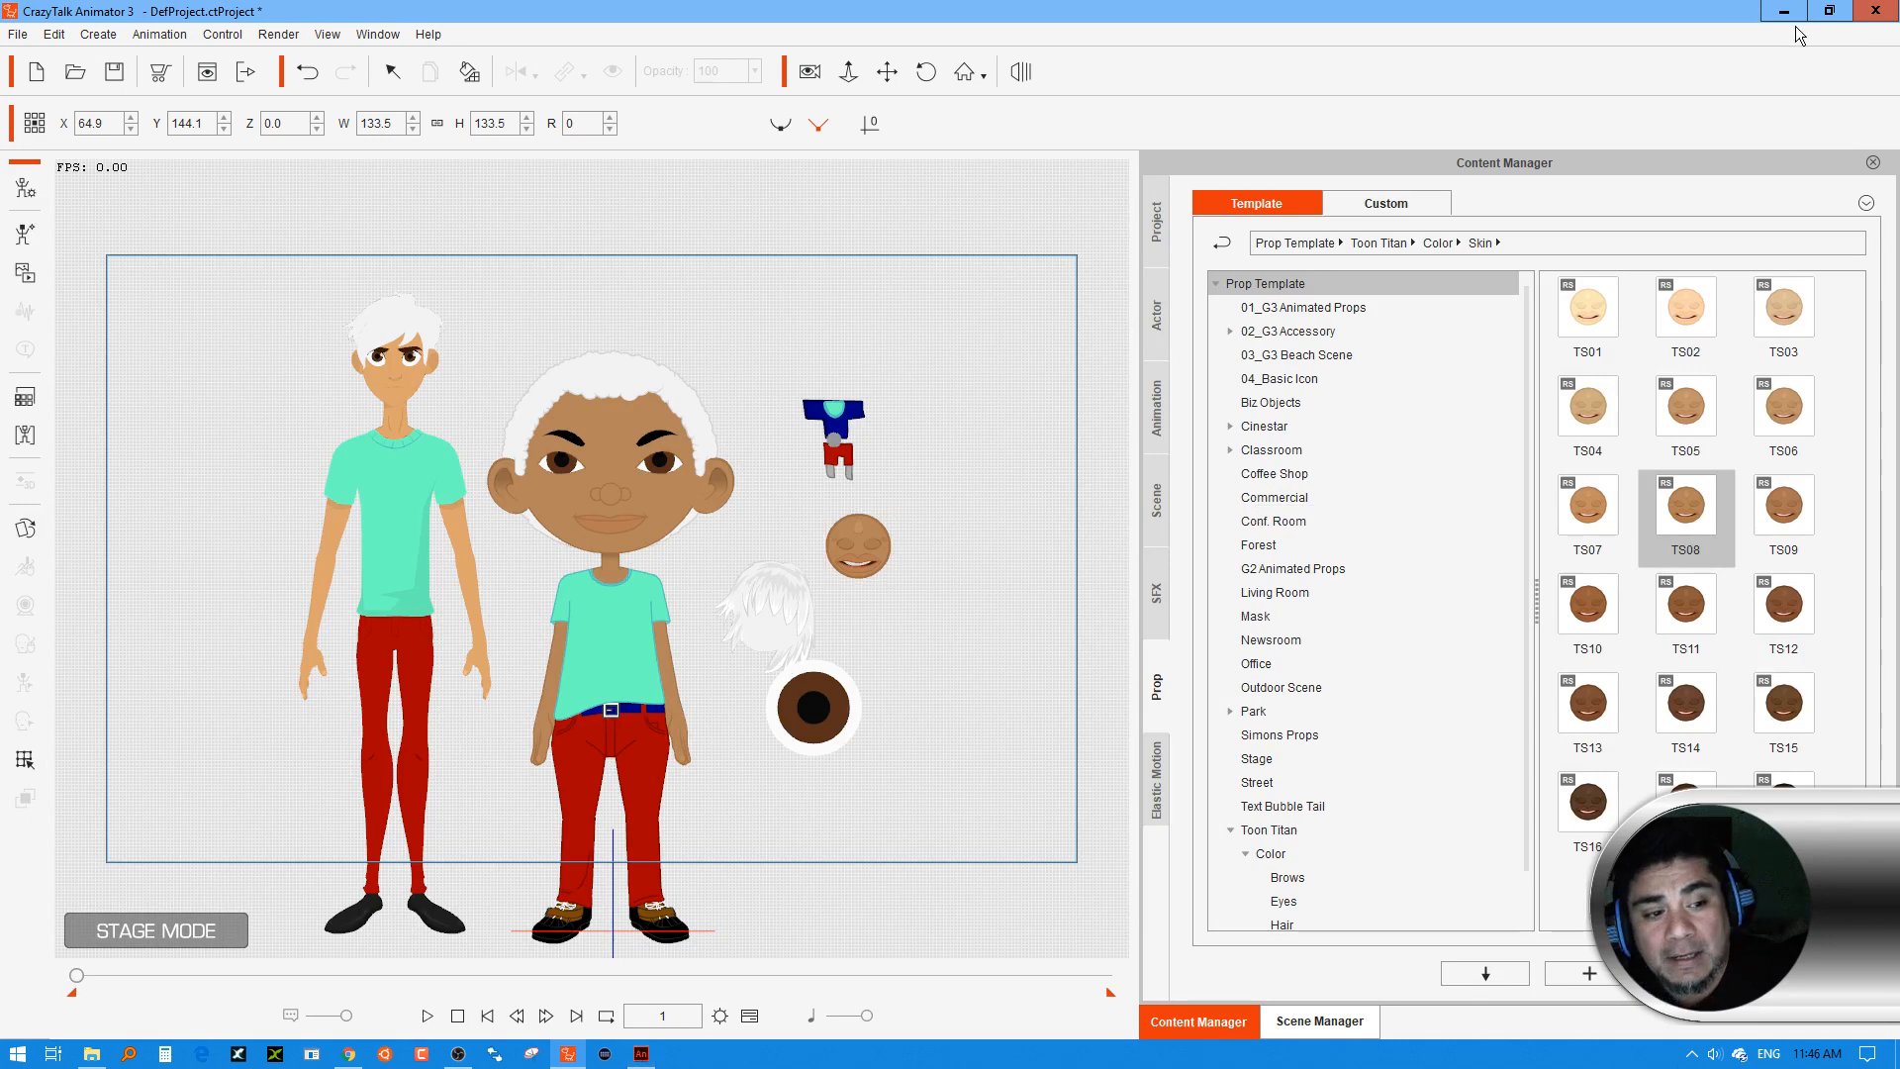
Switch to File Explorer and add Clothes.ctProp and Hair.ctProp from the Irish stylizer folder to the CrazyTalk Animator stage
left_click(1828, 12)
left_click(144, 429)
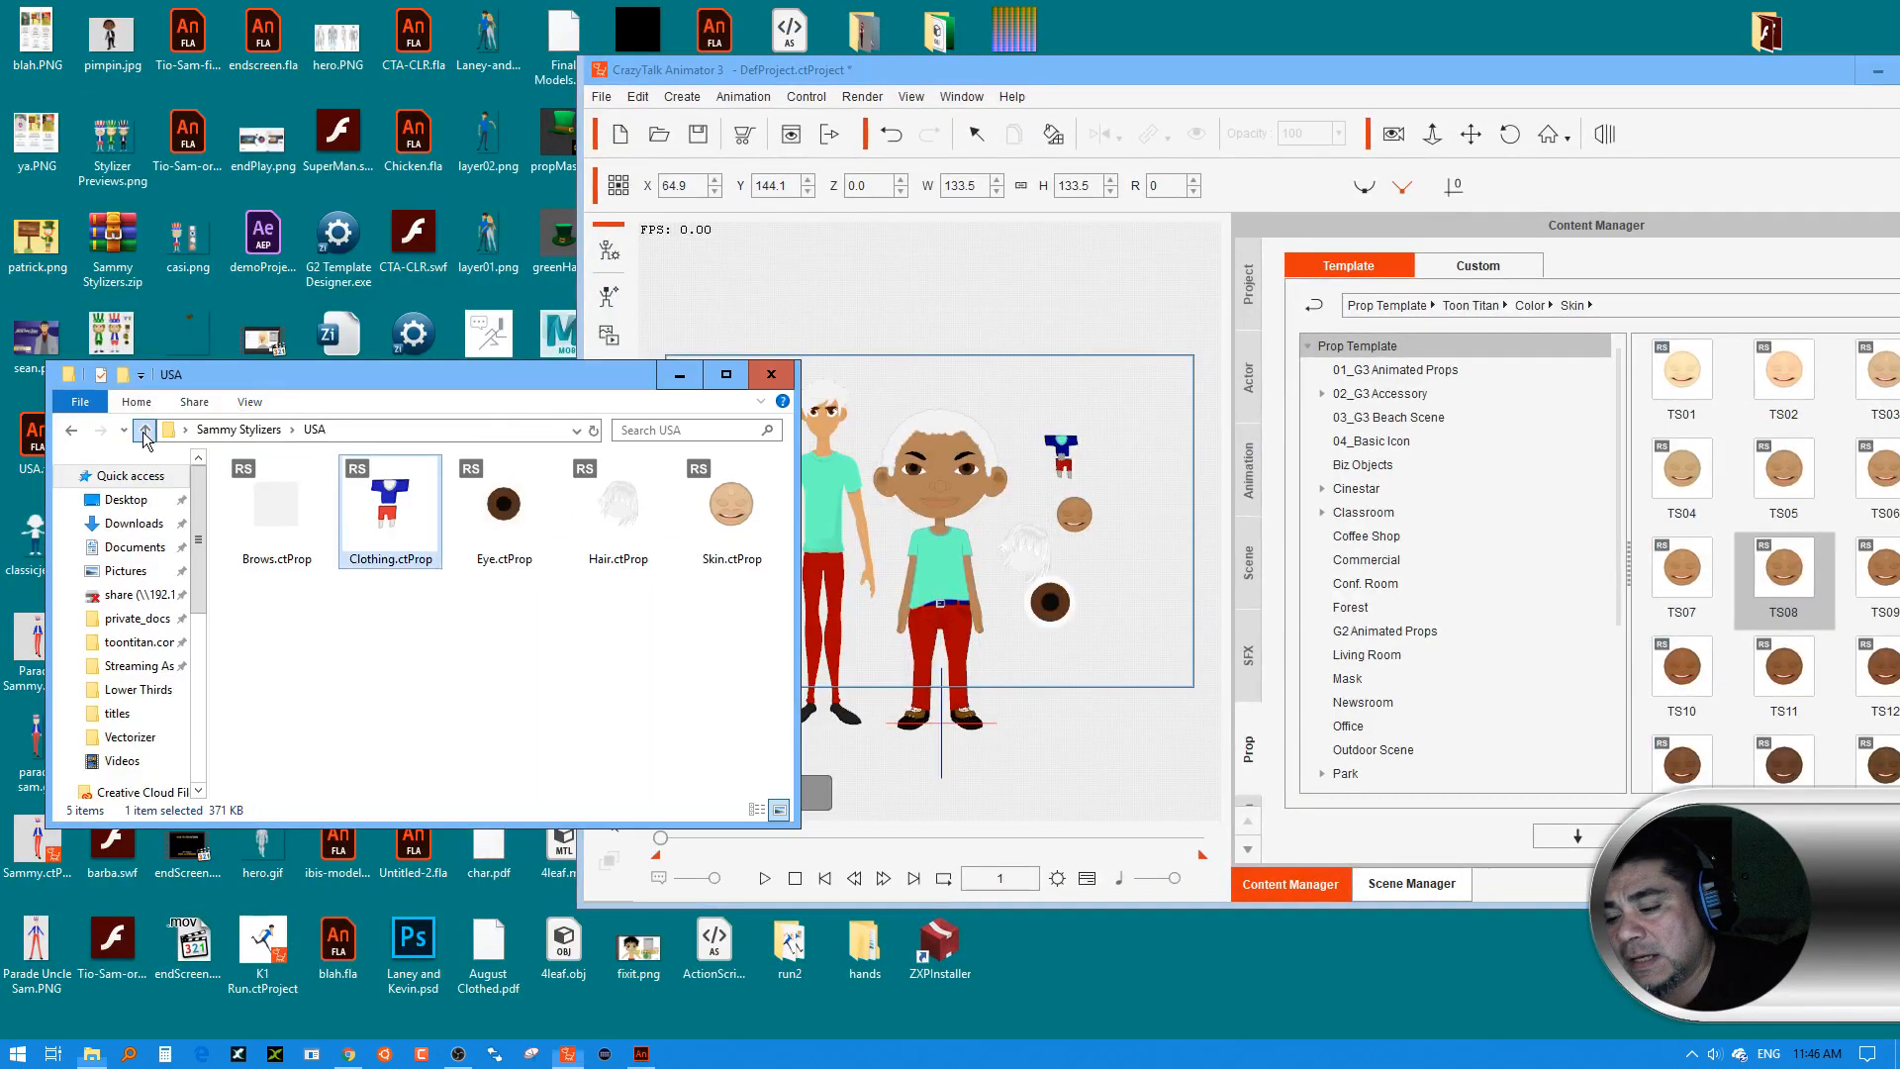
double_click(294, 509)
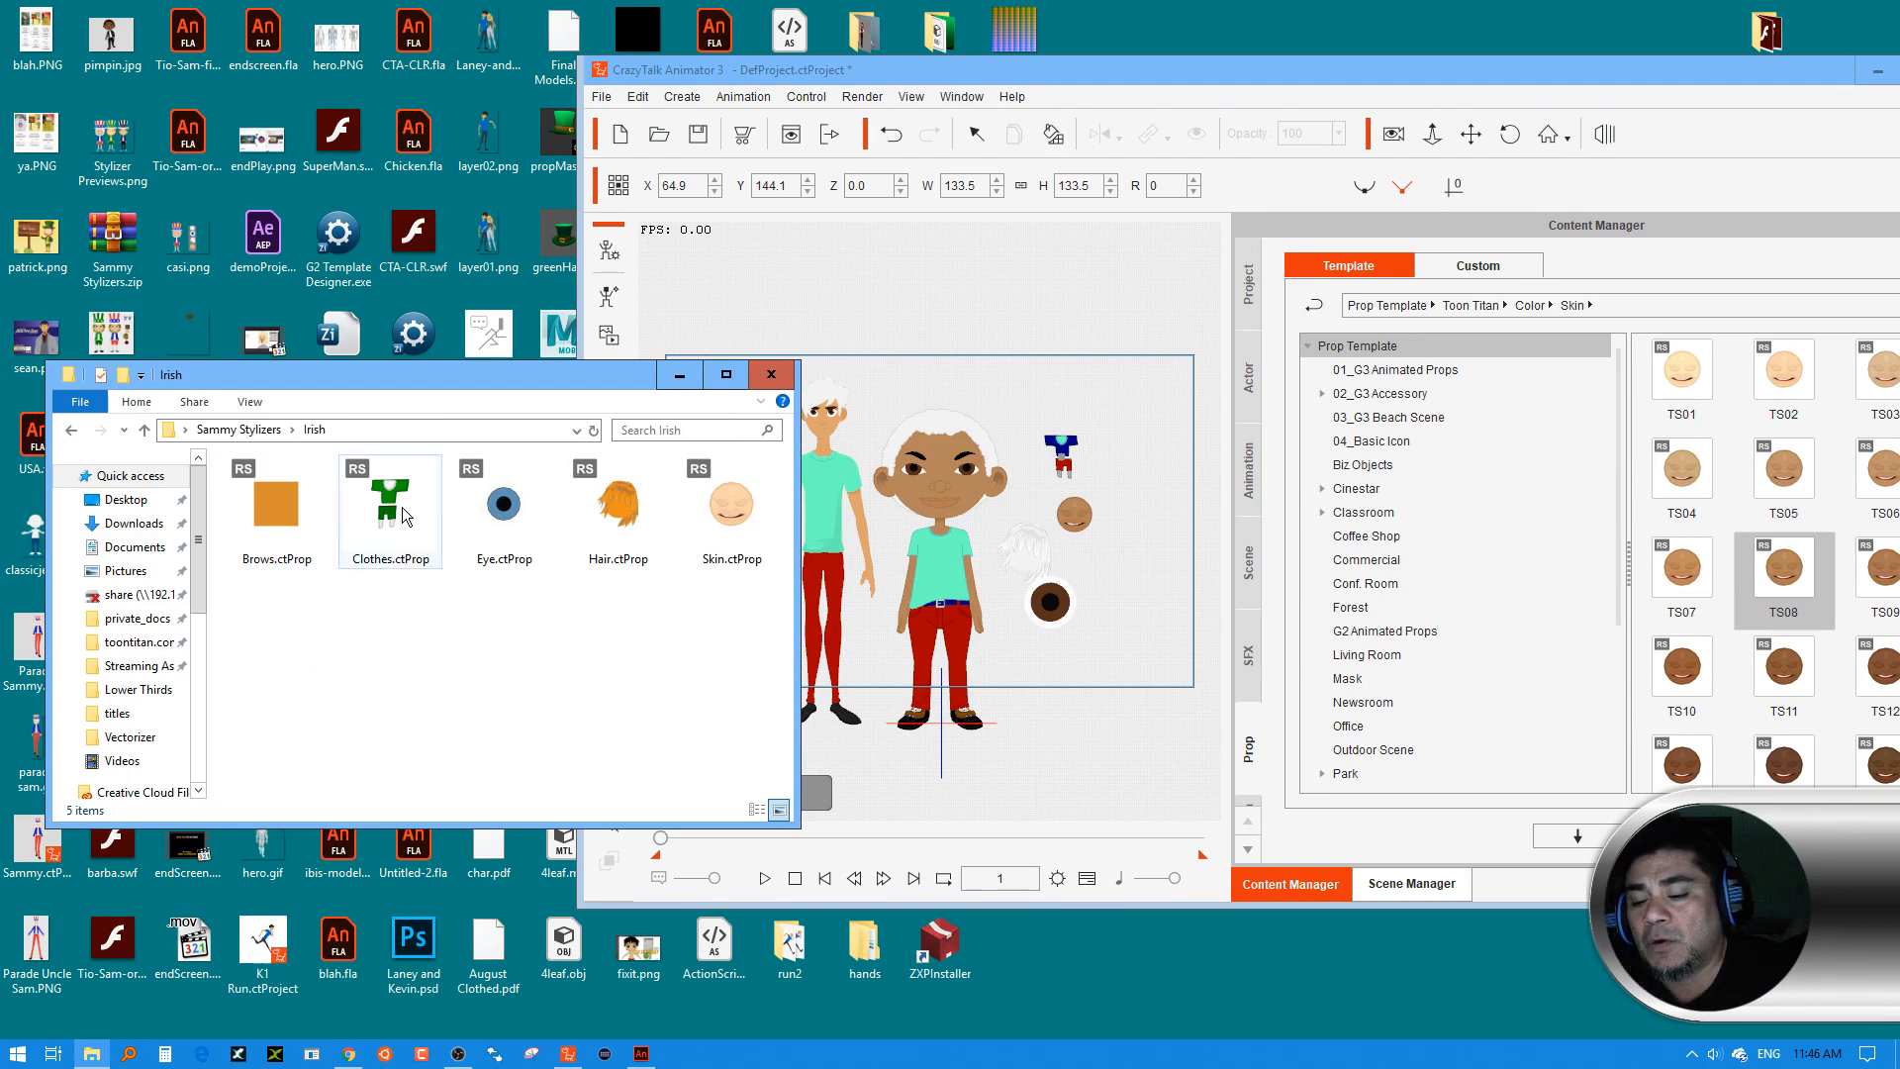
left_click_drag(401, 507, 1154, 591)
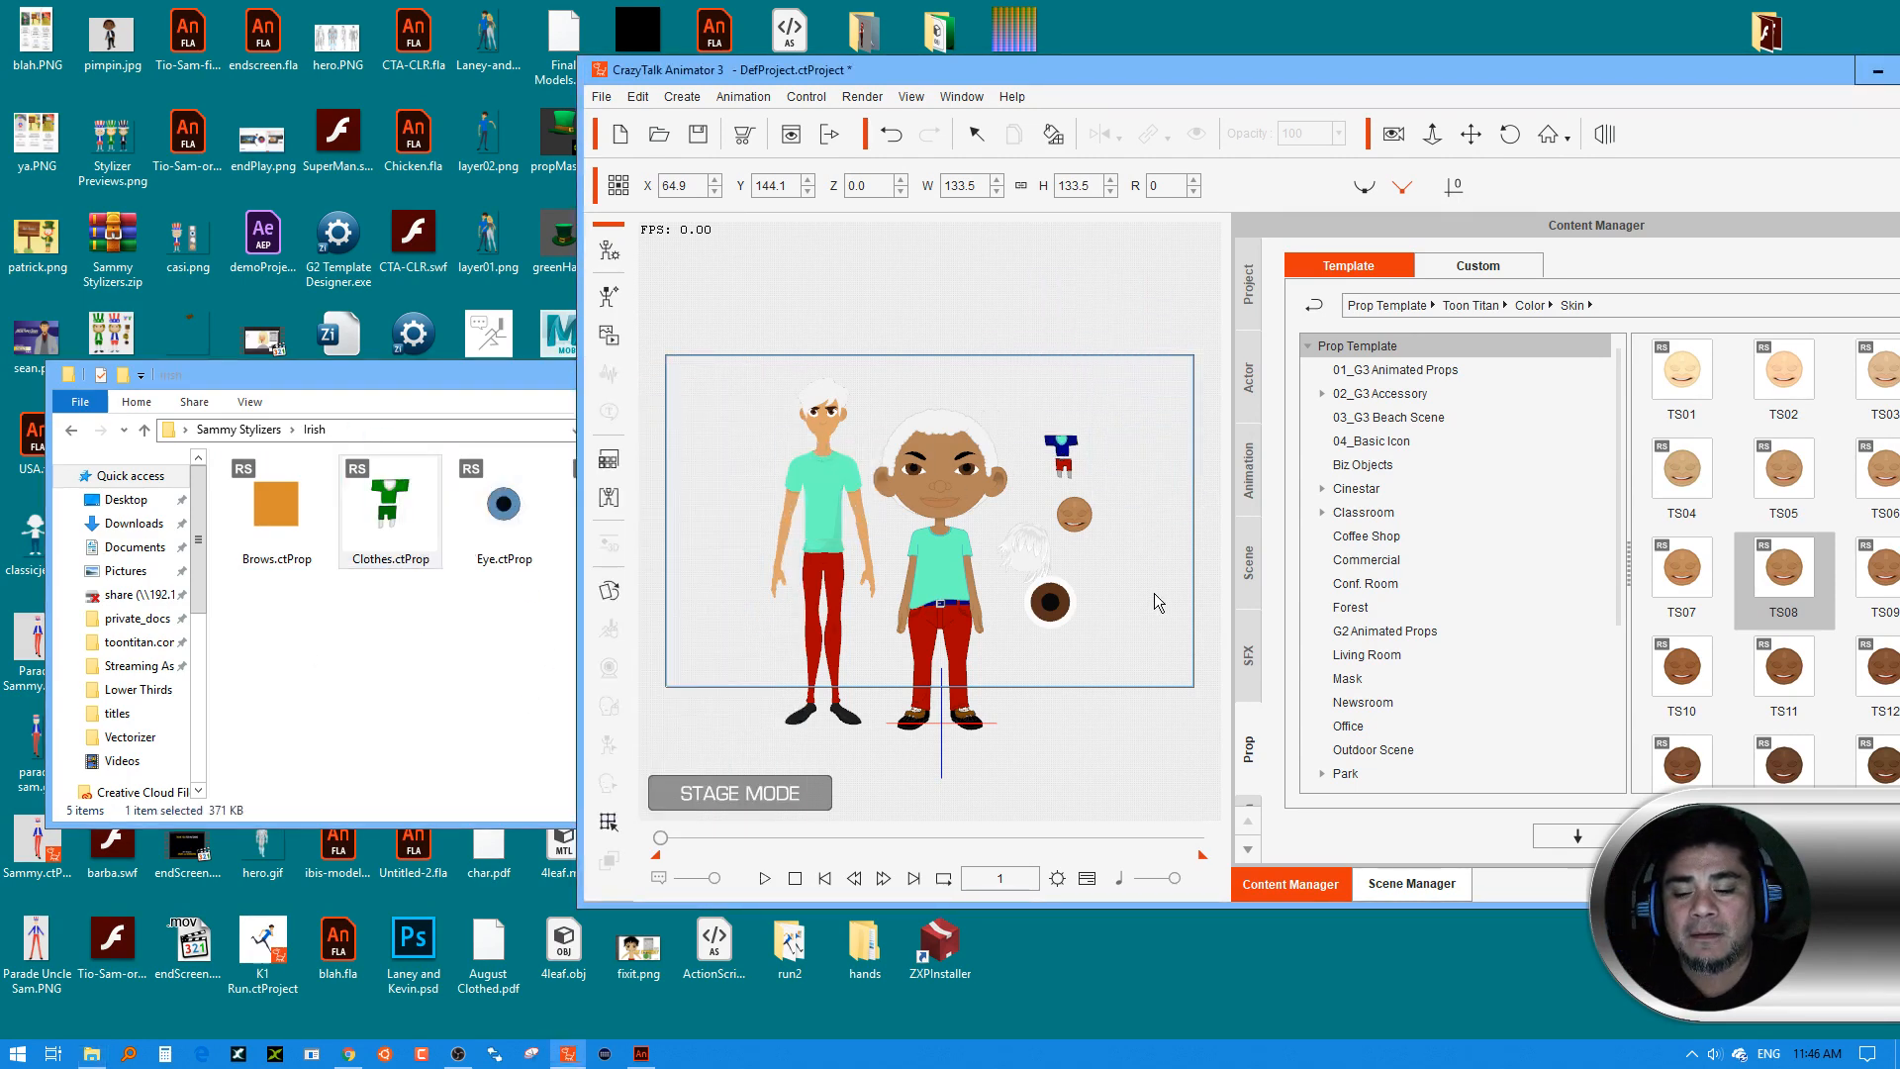
left_click(460, 667)
left_click_drag(619, 505, 1130, 472)
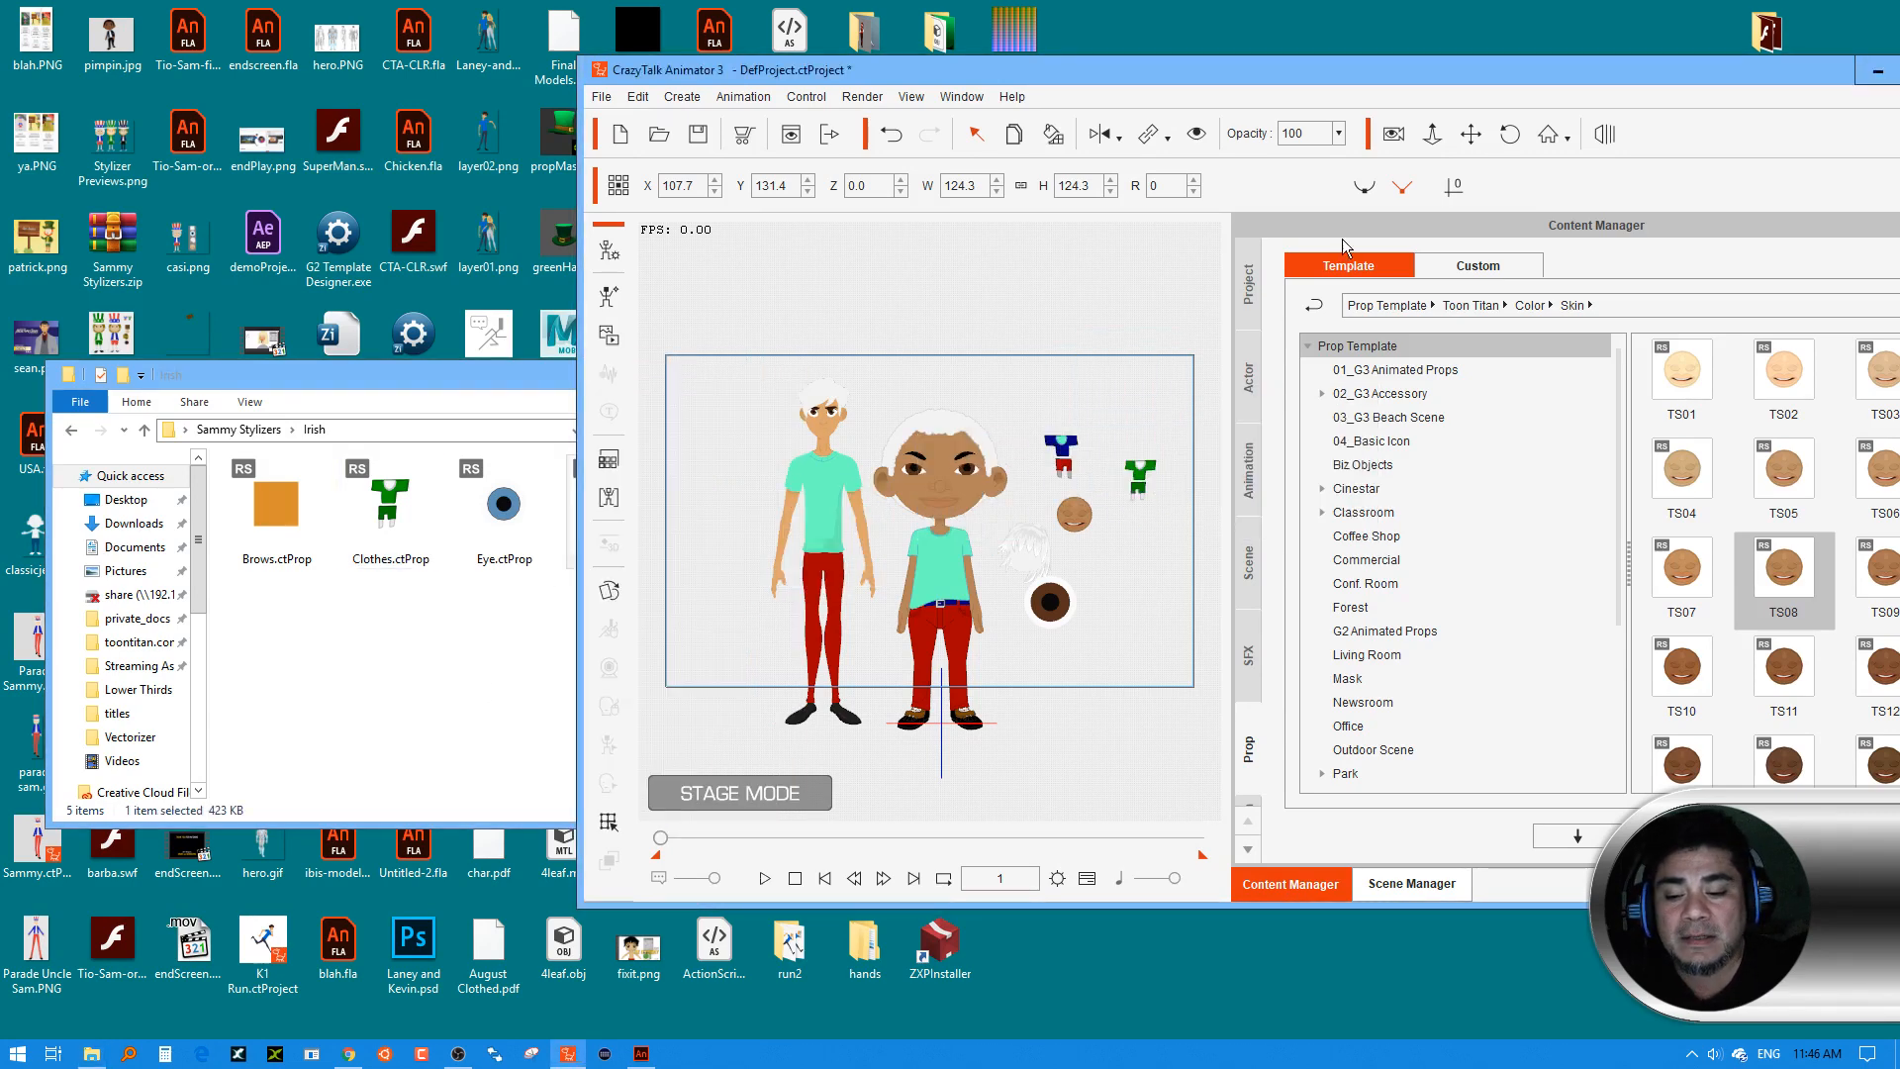
double_click(1498, 74)
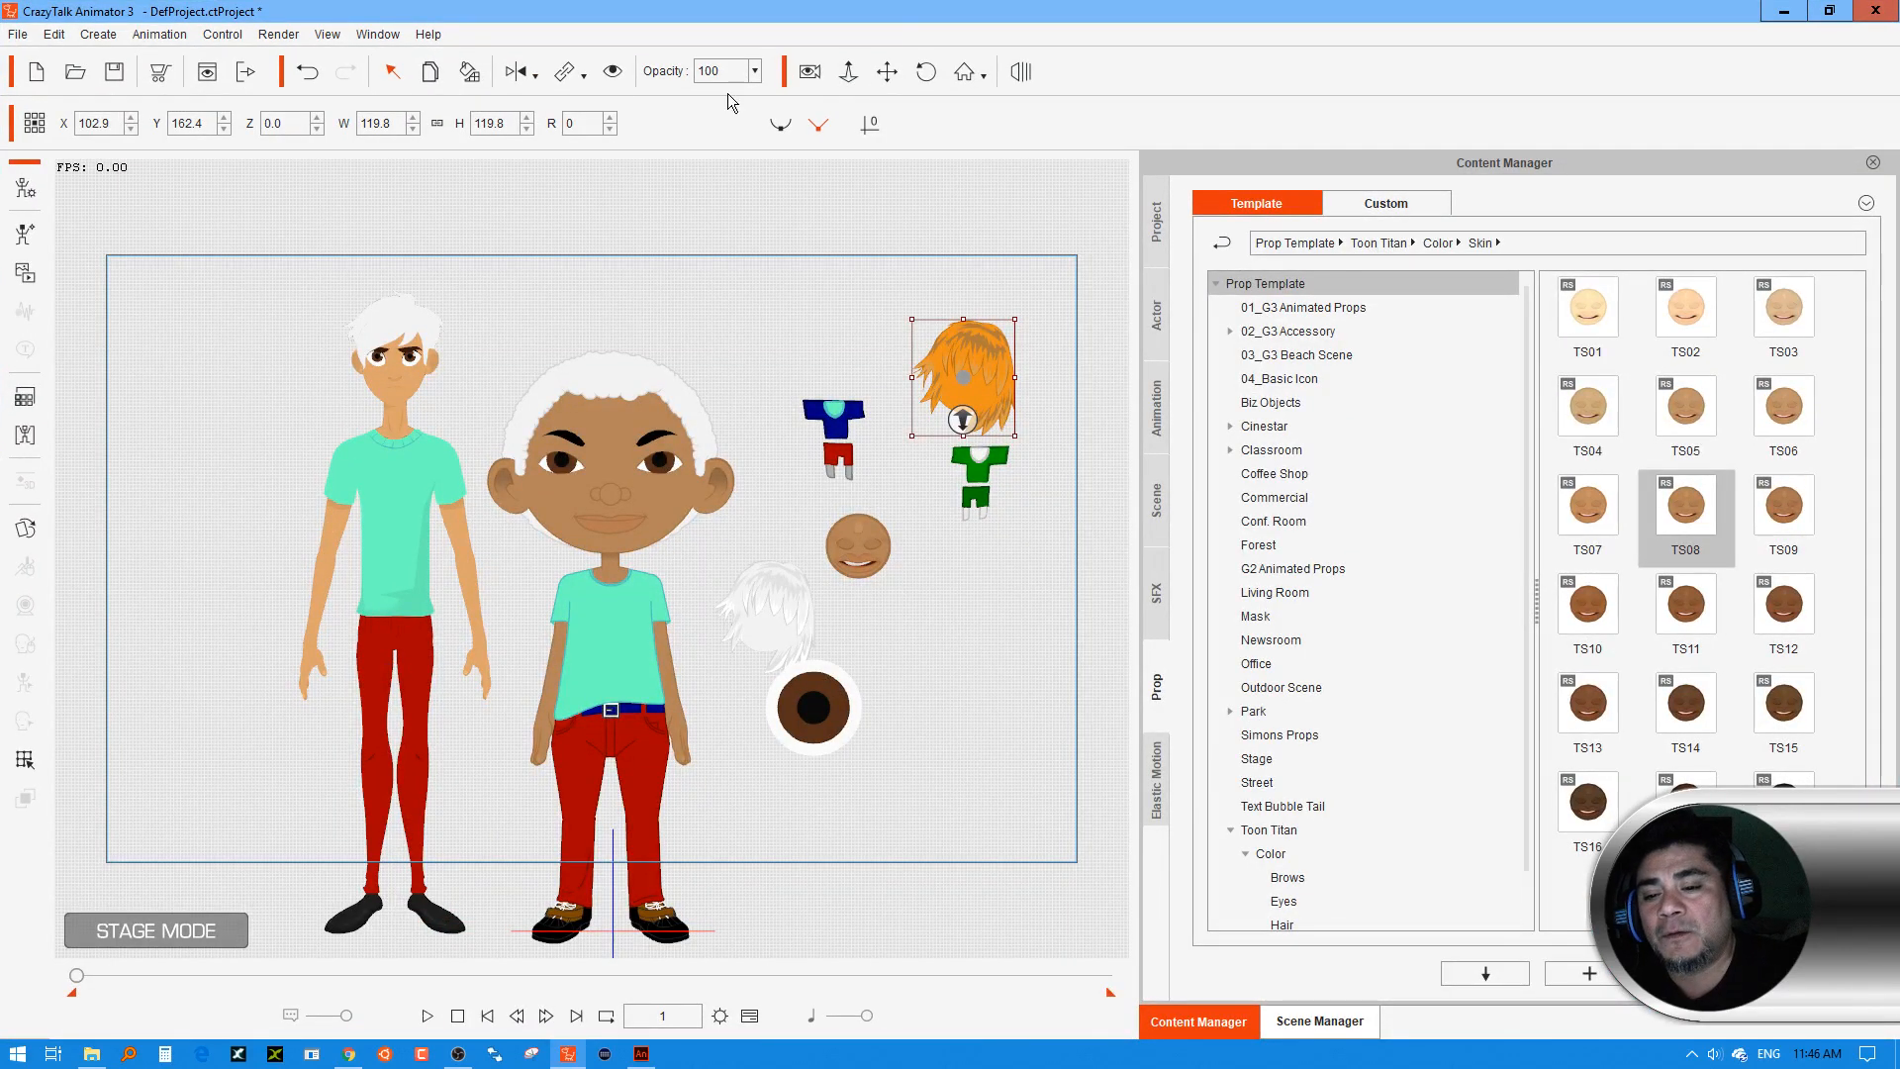
Copy the orange hair prop's render style onto both the big-headed character and the slim character
left_click(554, 238)
left_click_drag(620, 387, 411, 508)
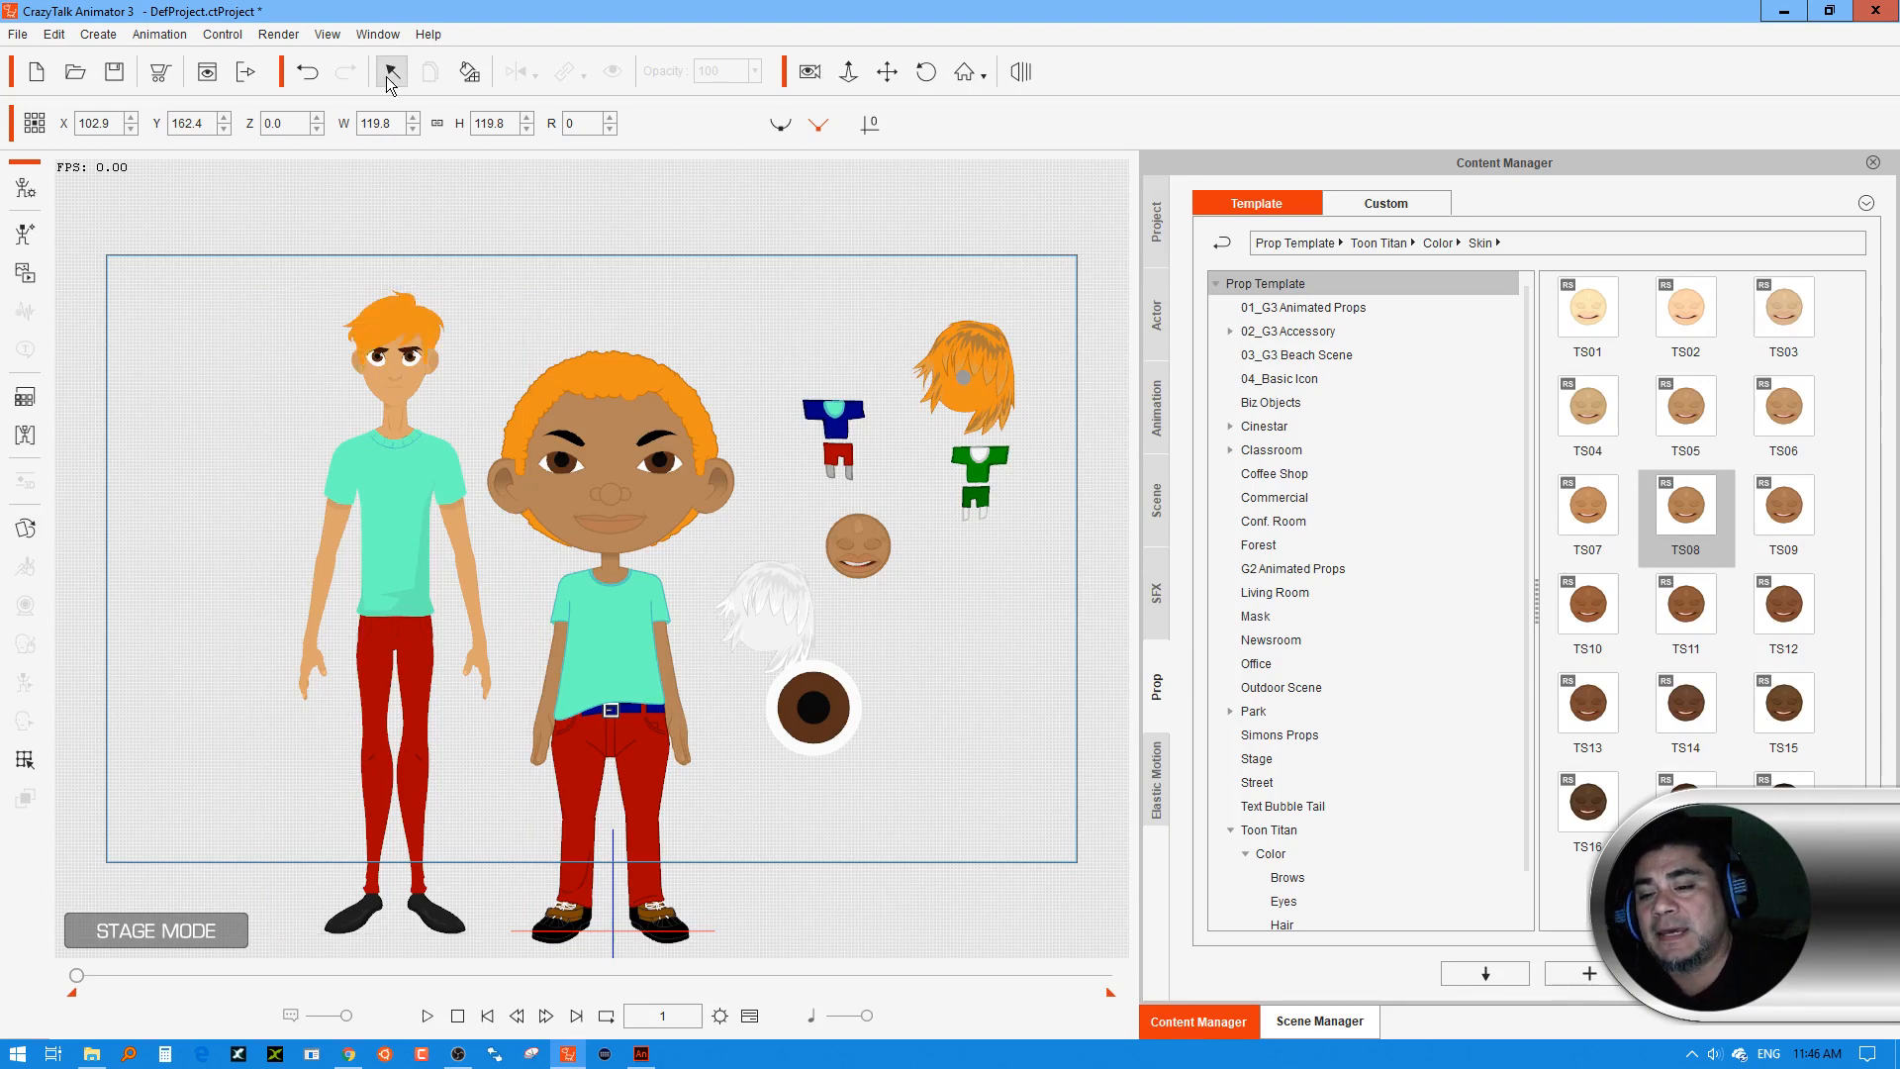
left_click(960, 391)
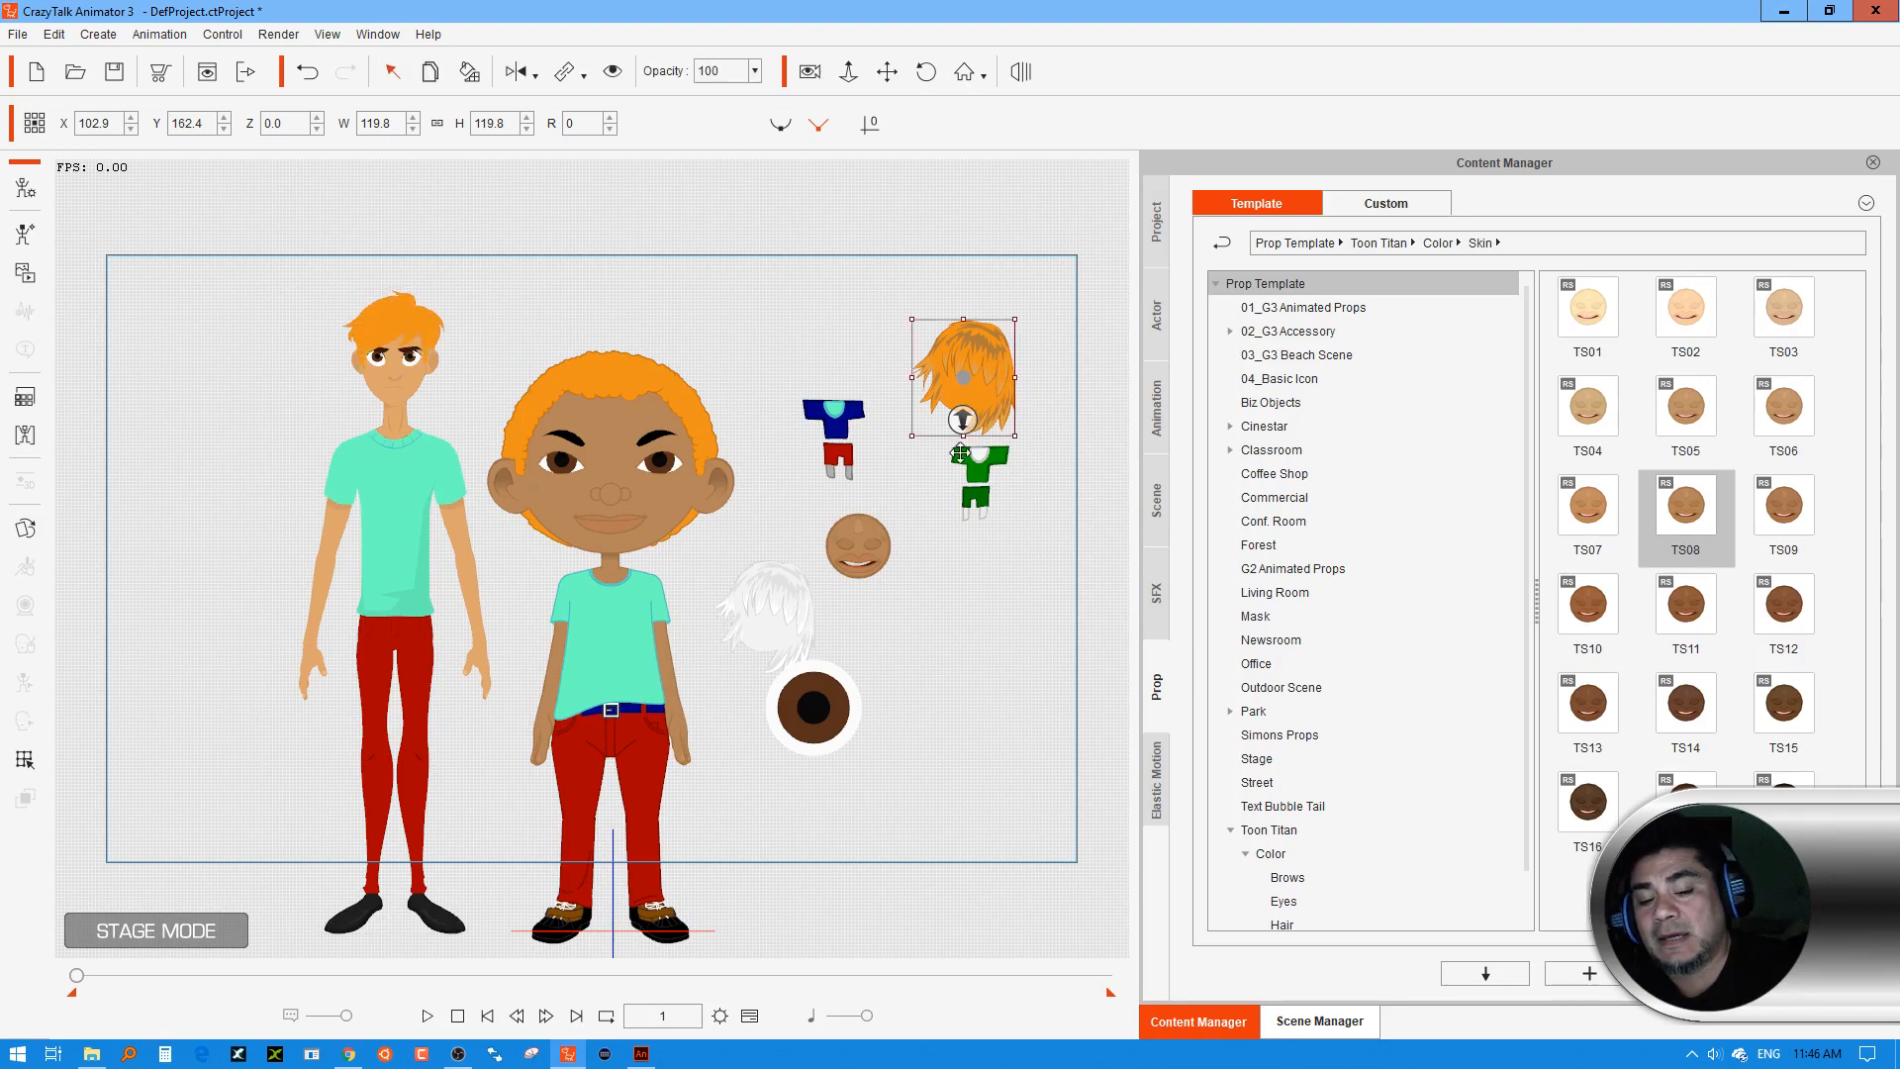
Copy the green clothing prop's render style onto the big-headed character and the slim character
left_click(983, 503)
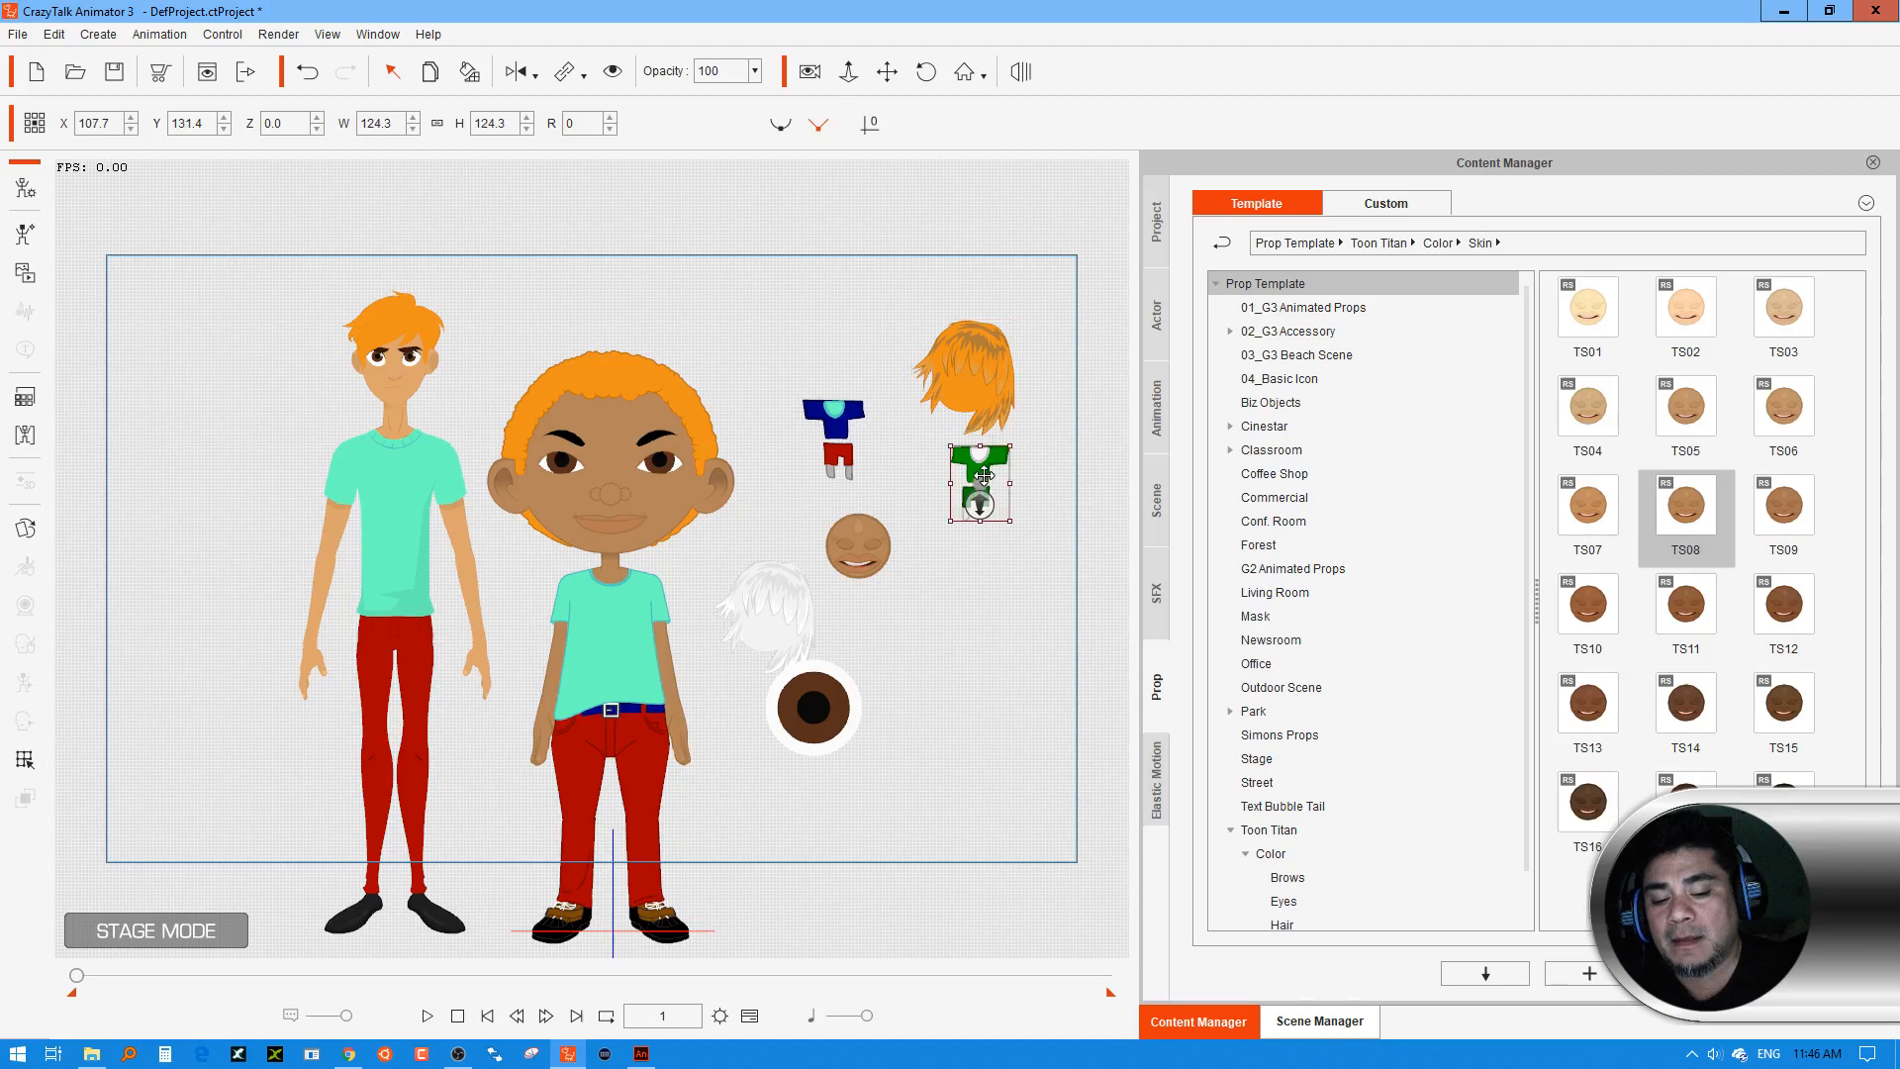
left_click(472, 73)
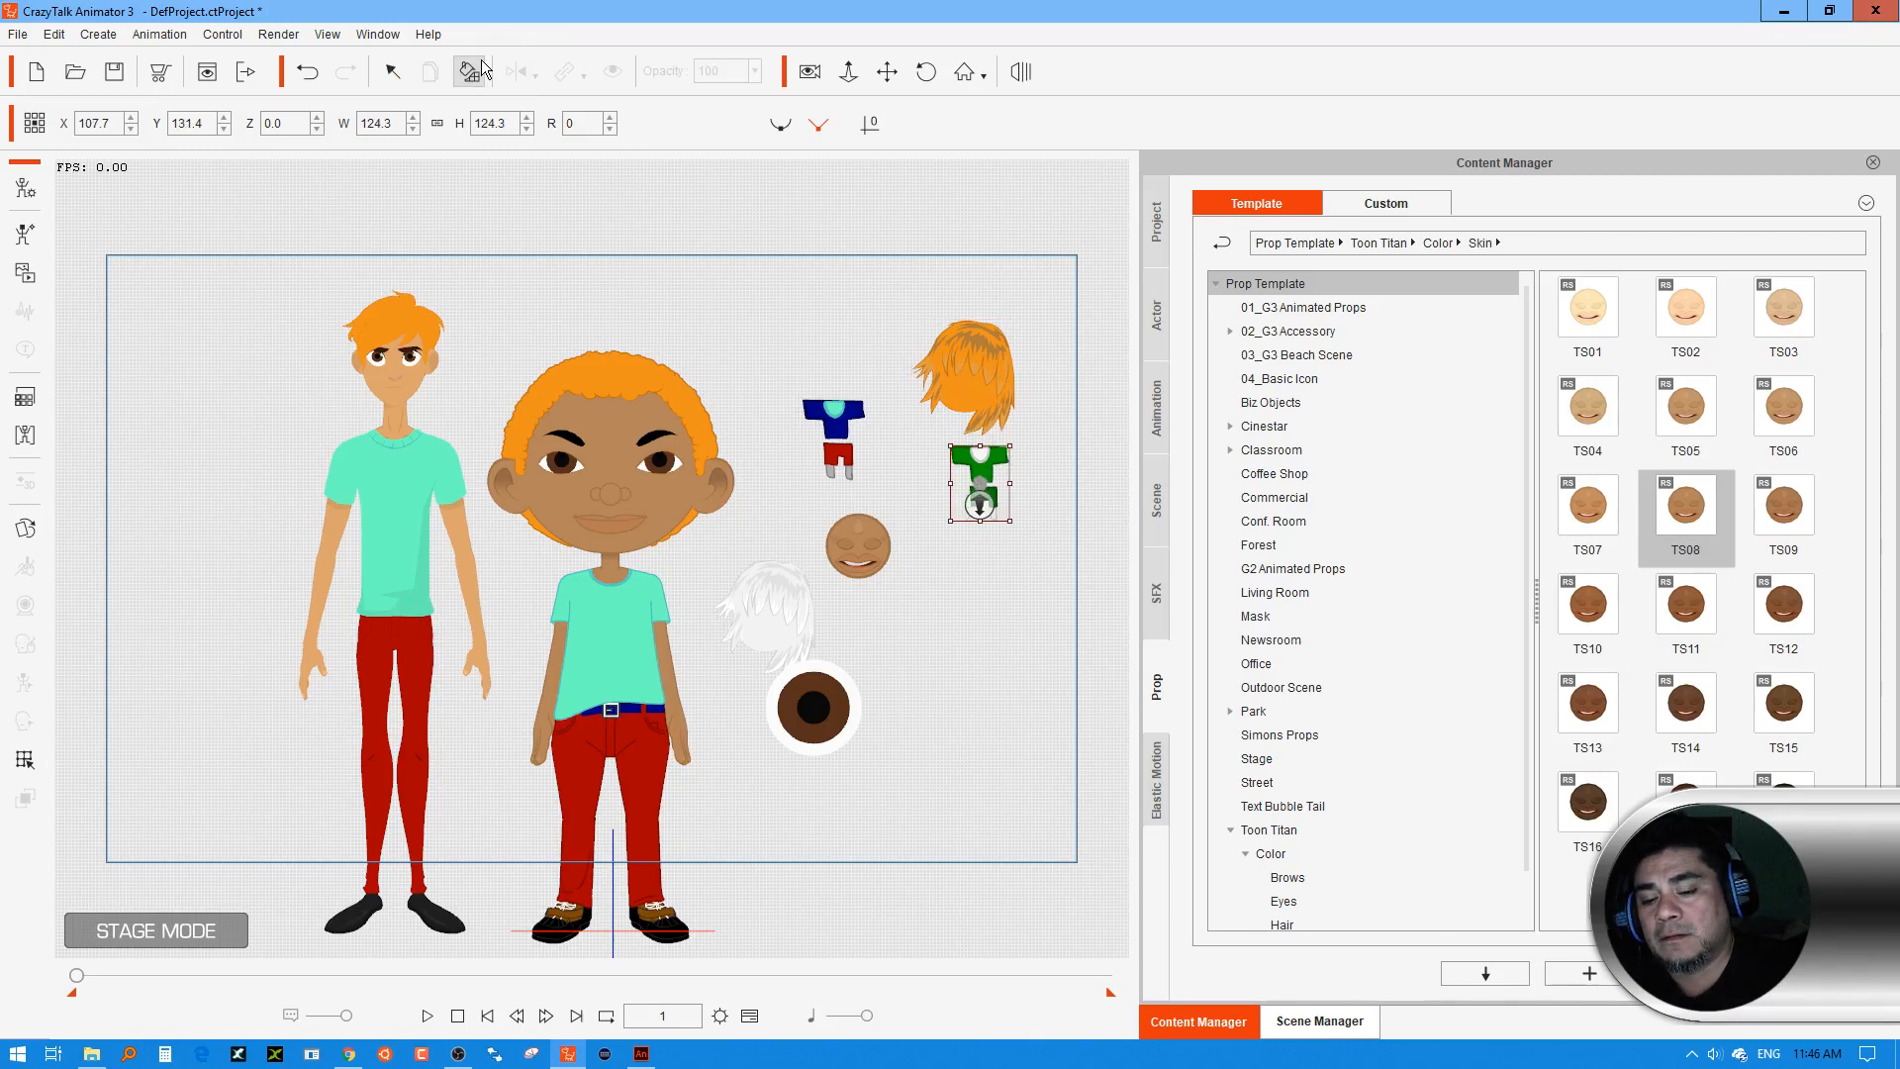
left_click(617, 646)
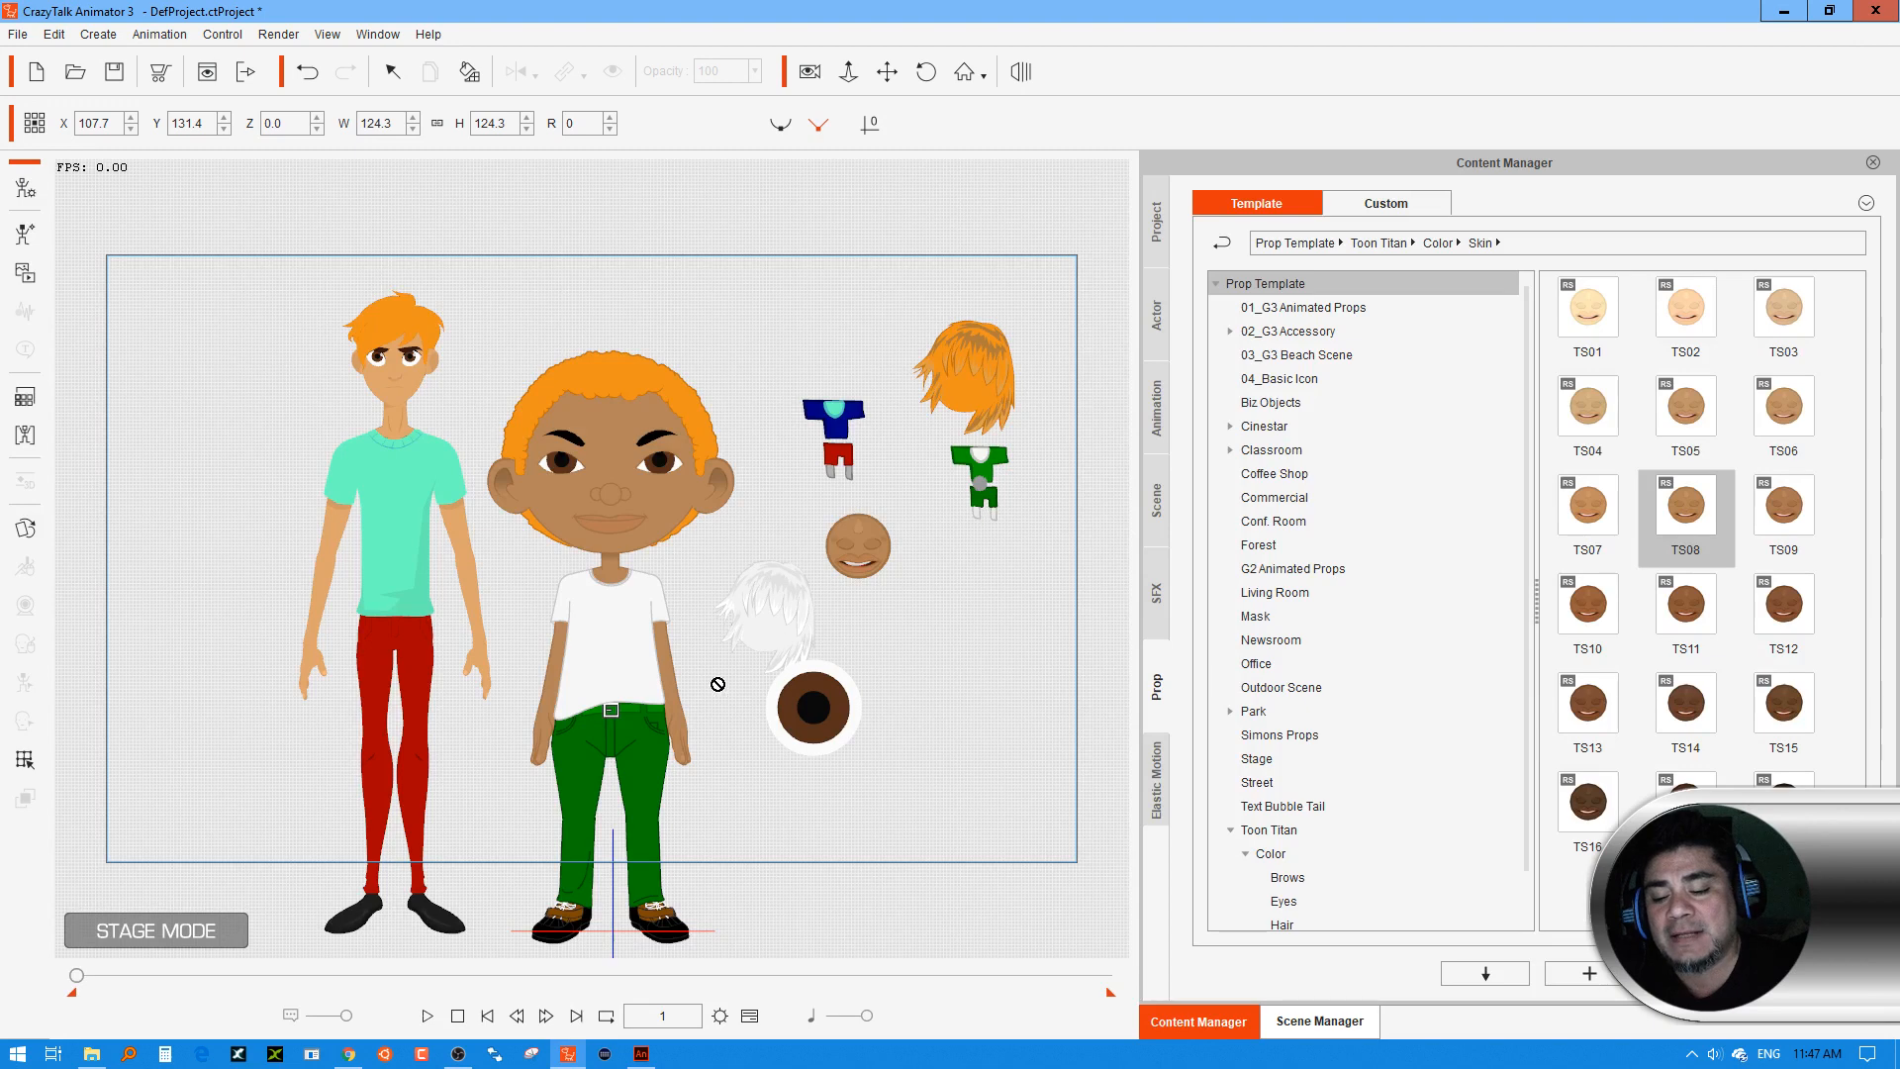
left_click(397, 586)
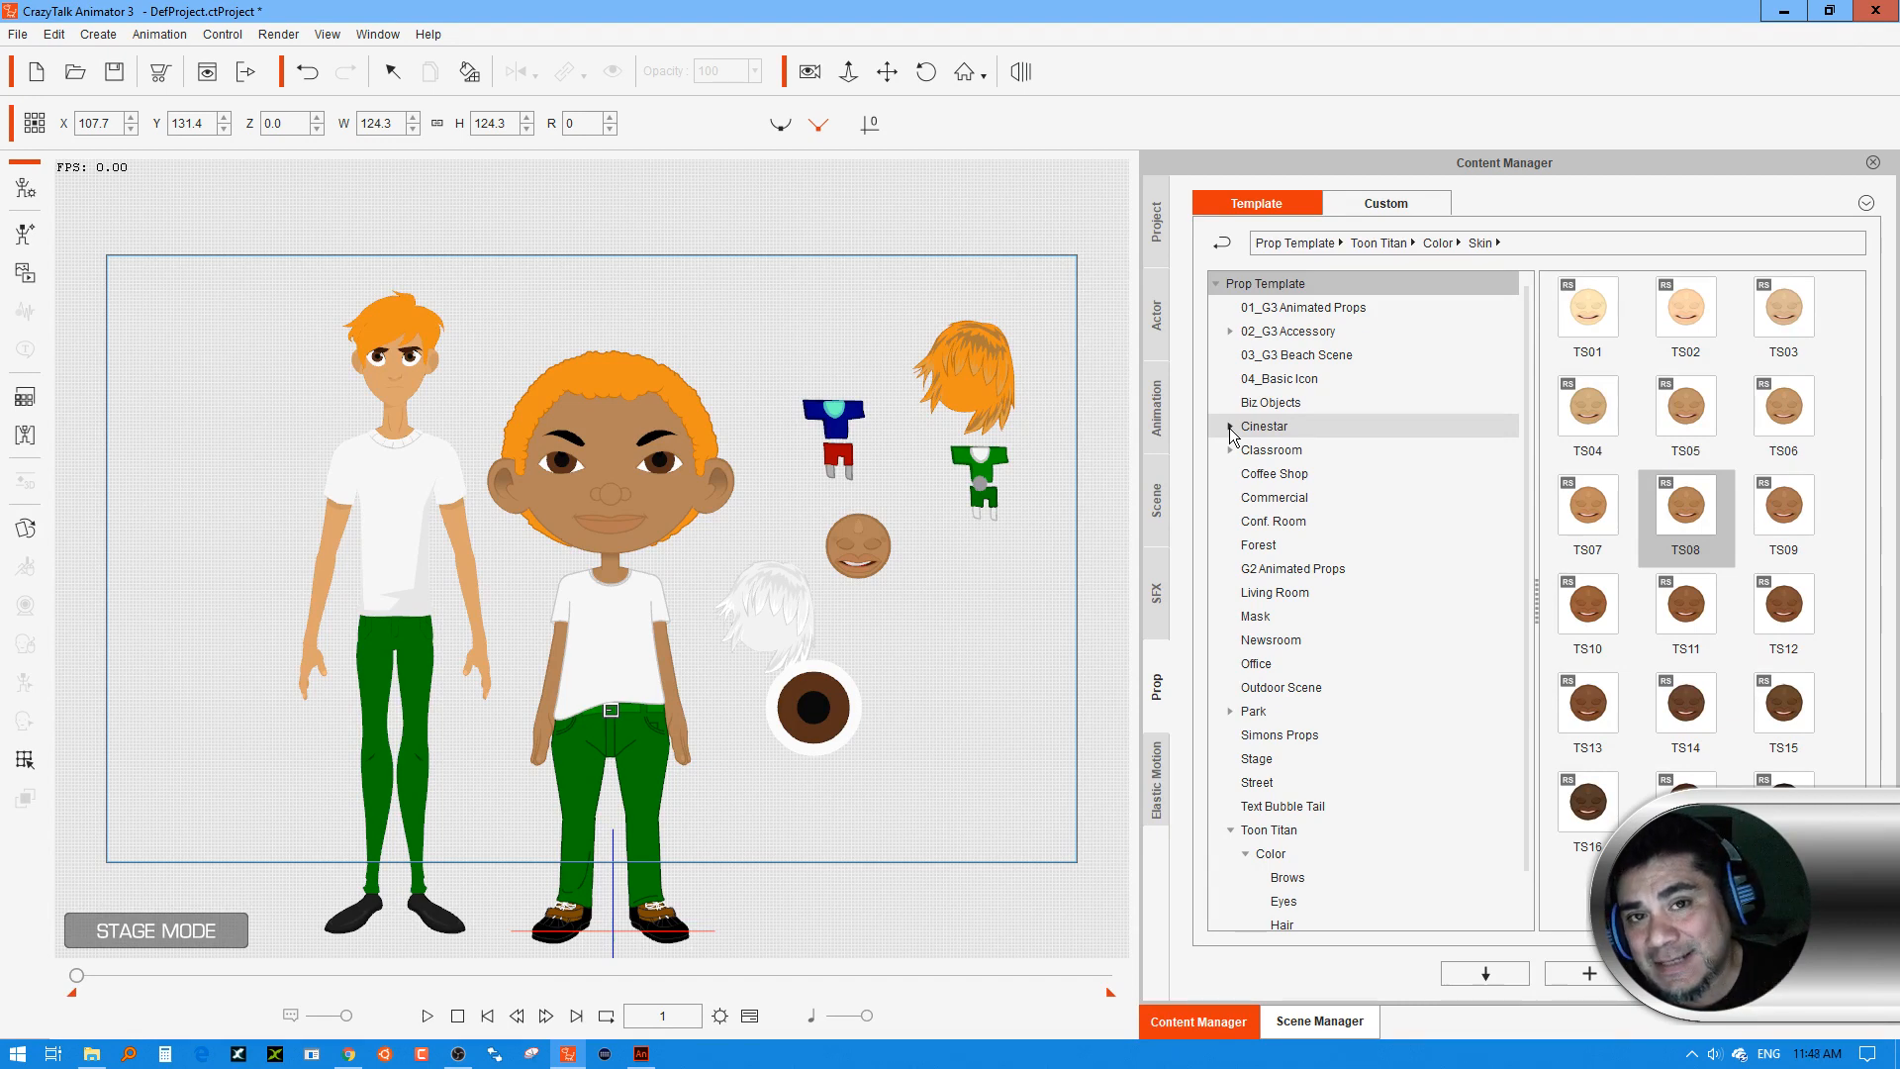
Switch to Adobe Animate and create a Standard 640 x 480 Character Animation document
left_click(641, 1053)
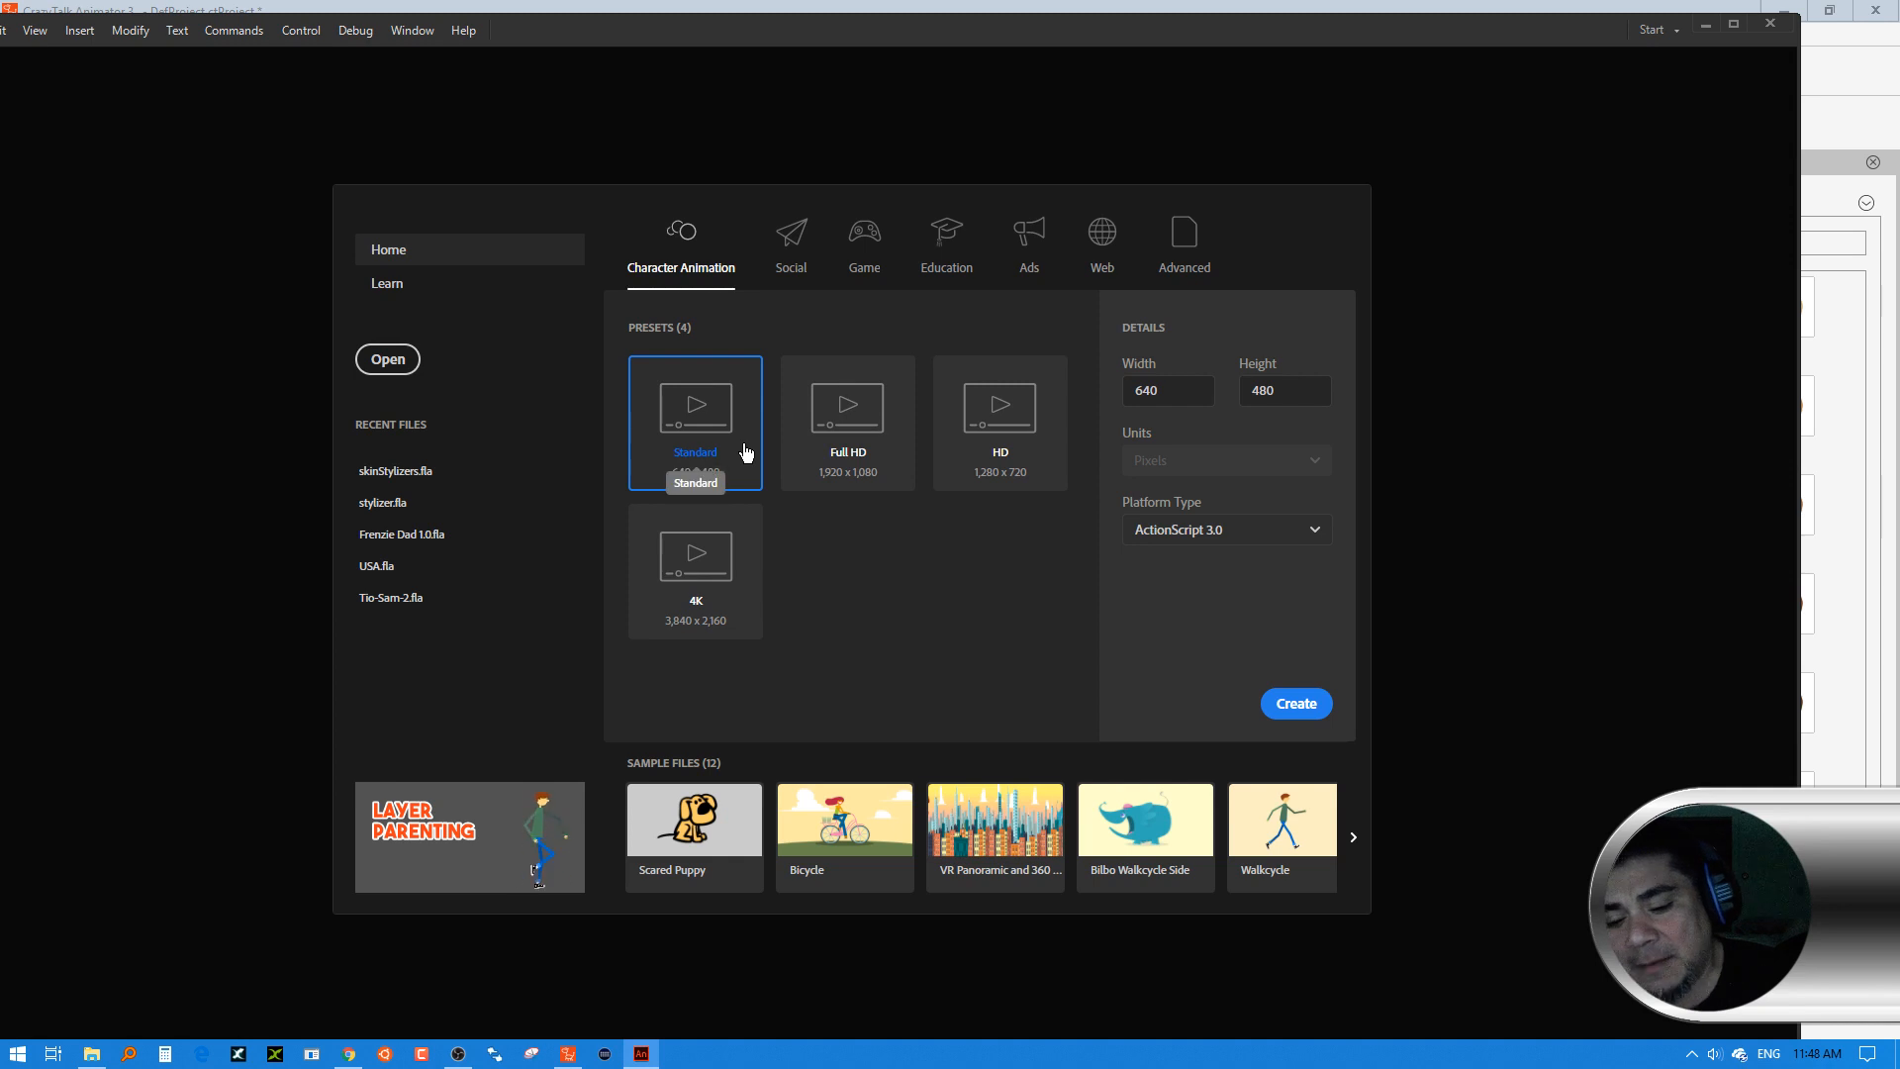
double_click(708, 429)
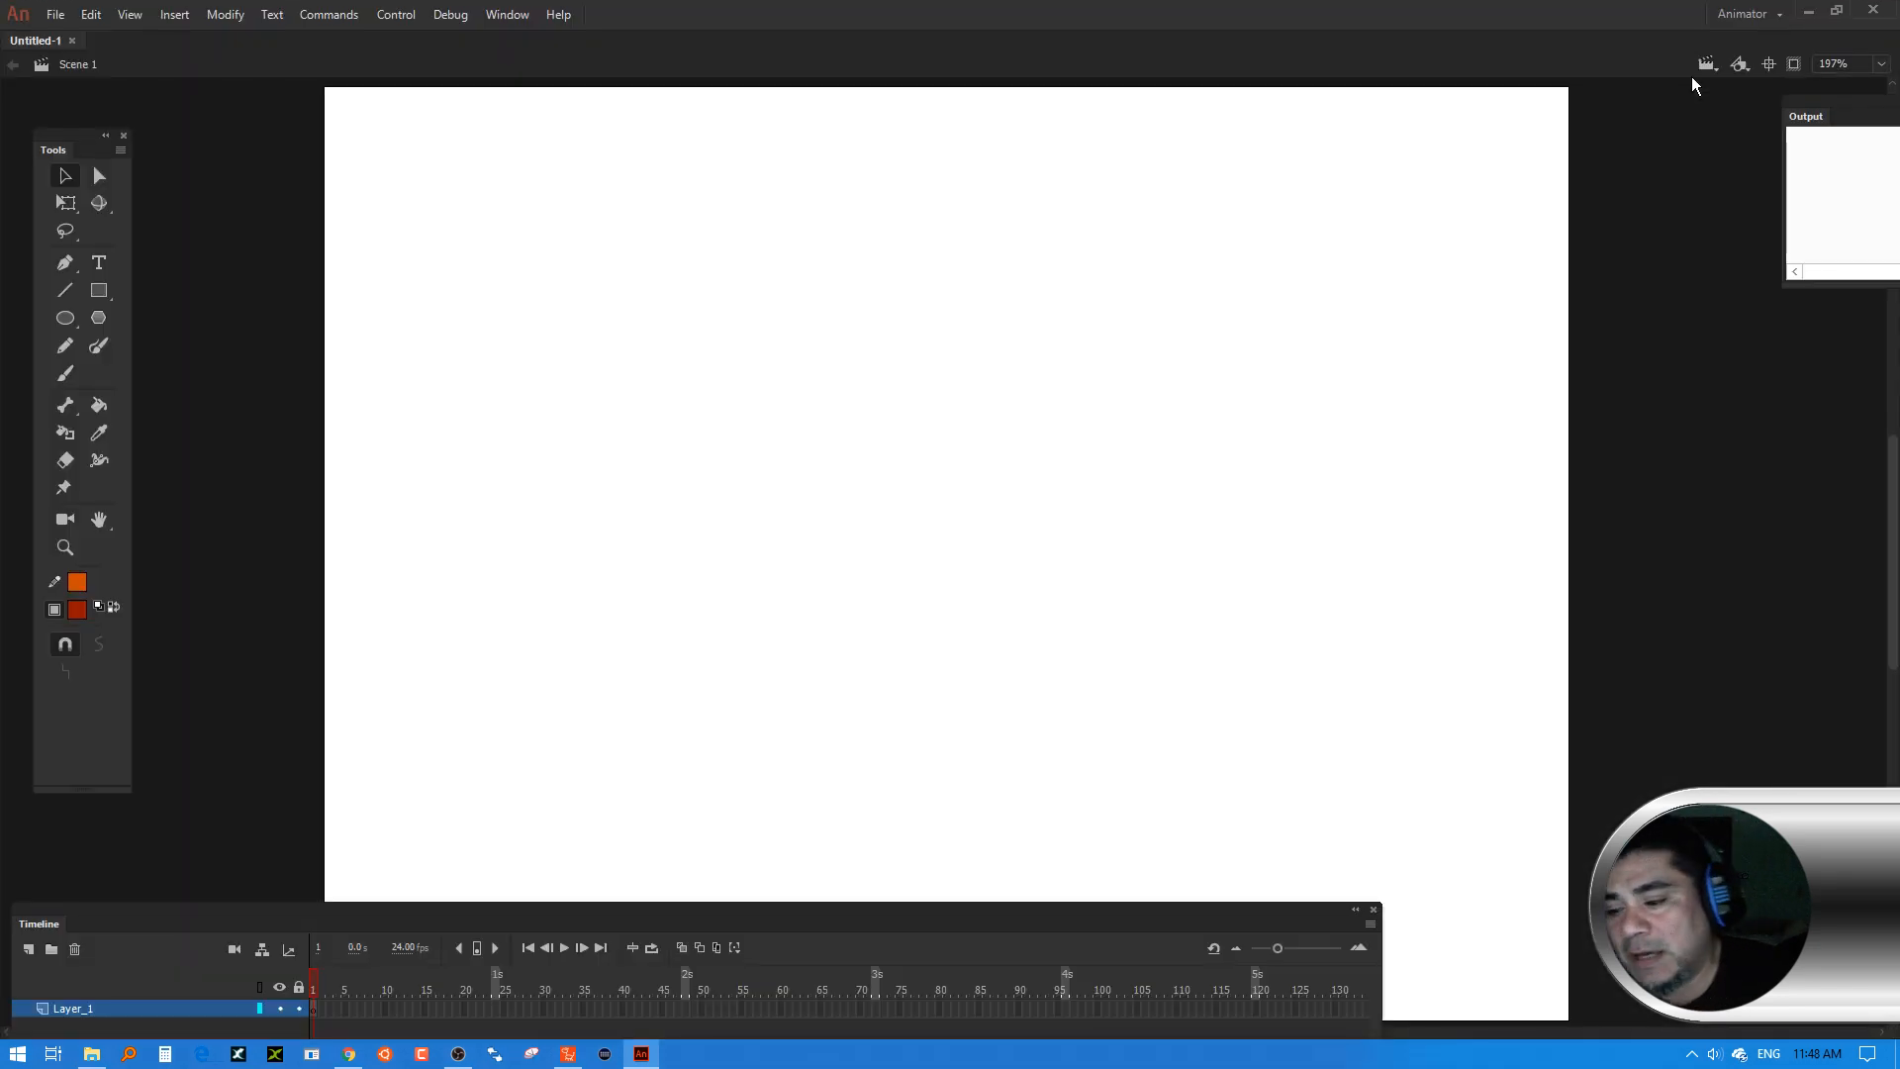
Check the green clothing prop in CrazyTalk Animator and paint a T-shirt outline like it with the Brush tool in Adobe Animate
left_click(65, 373)
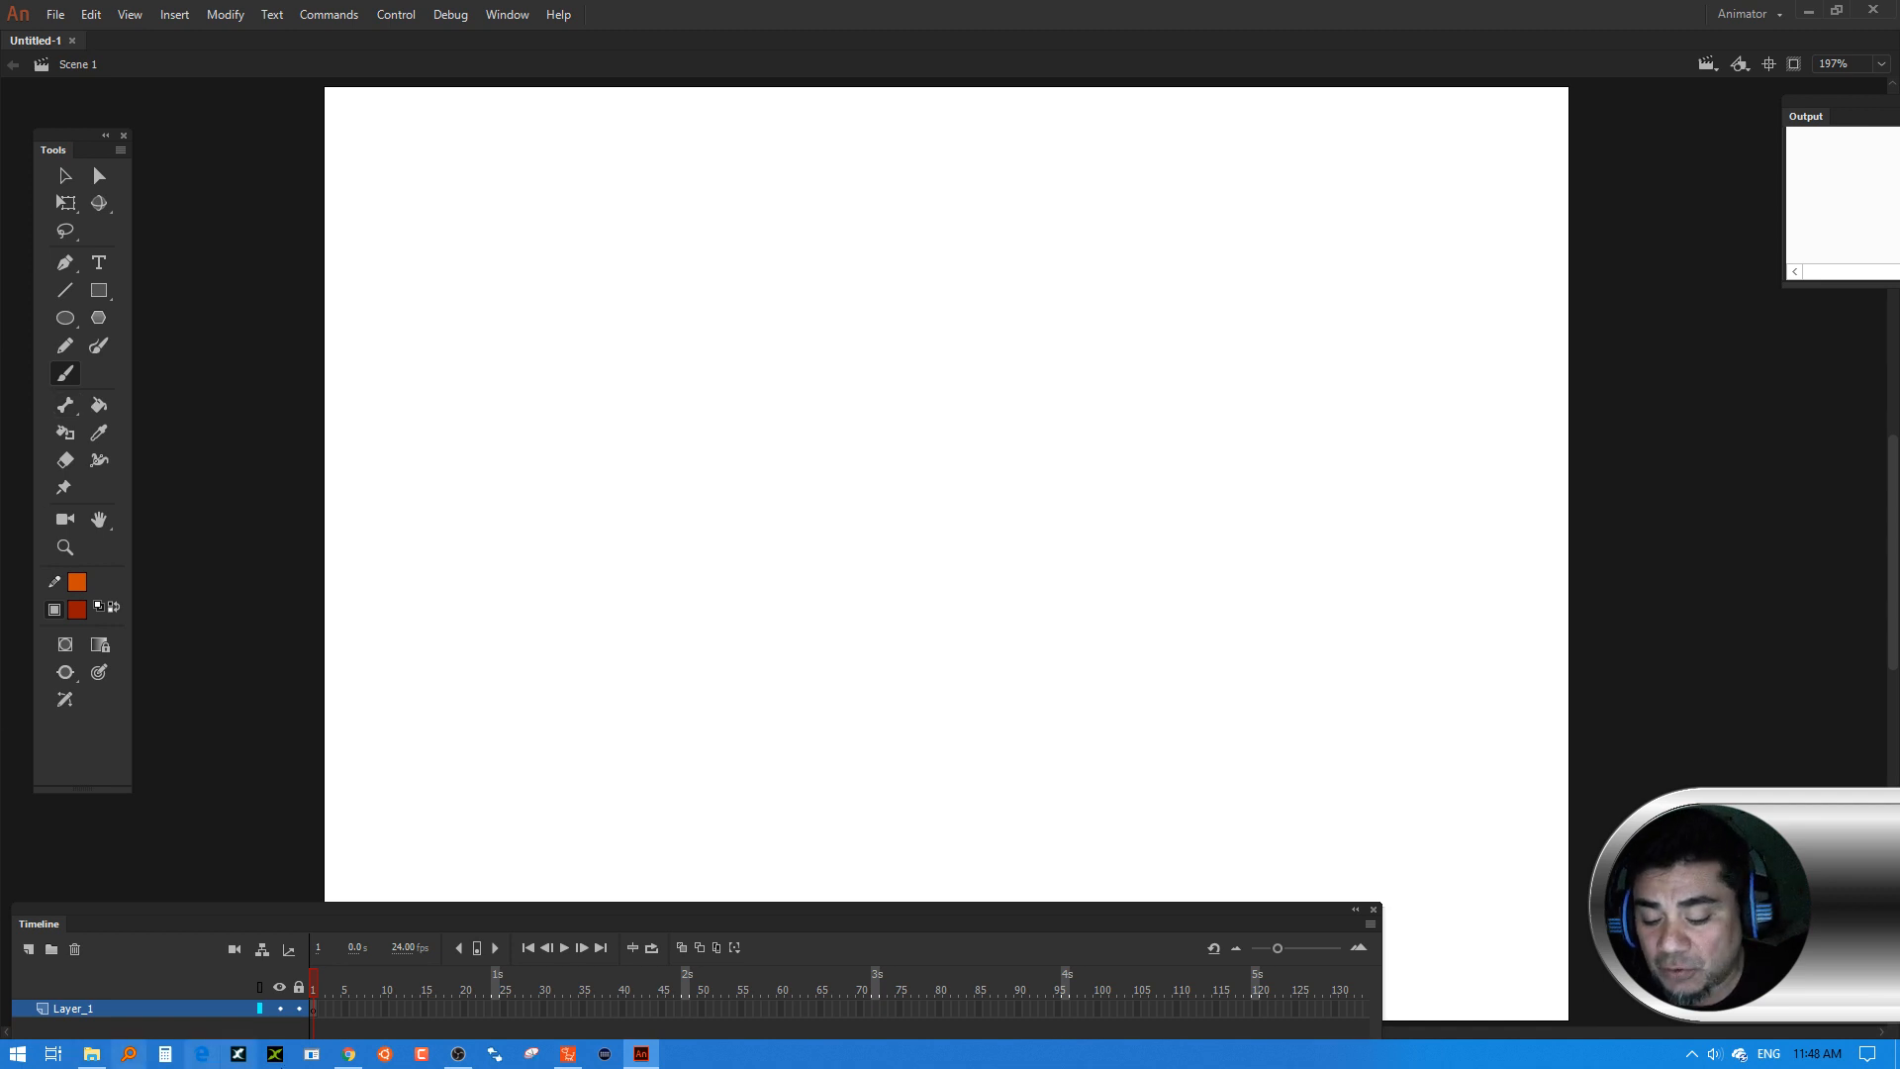
left_click(580, 1057)
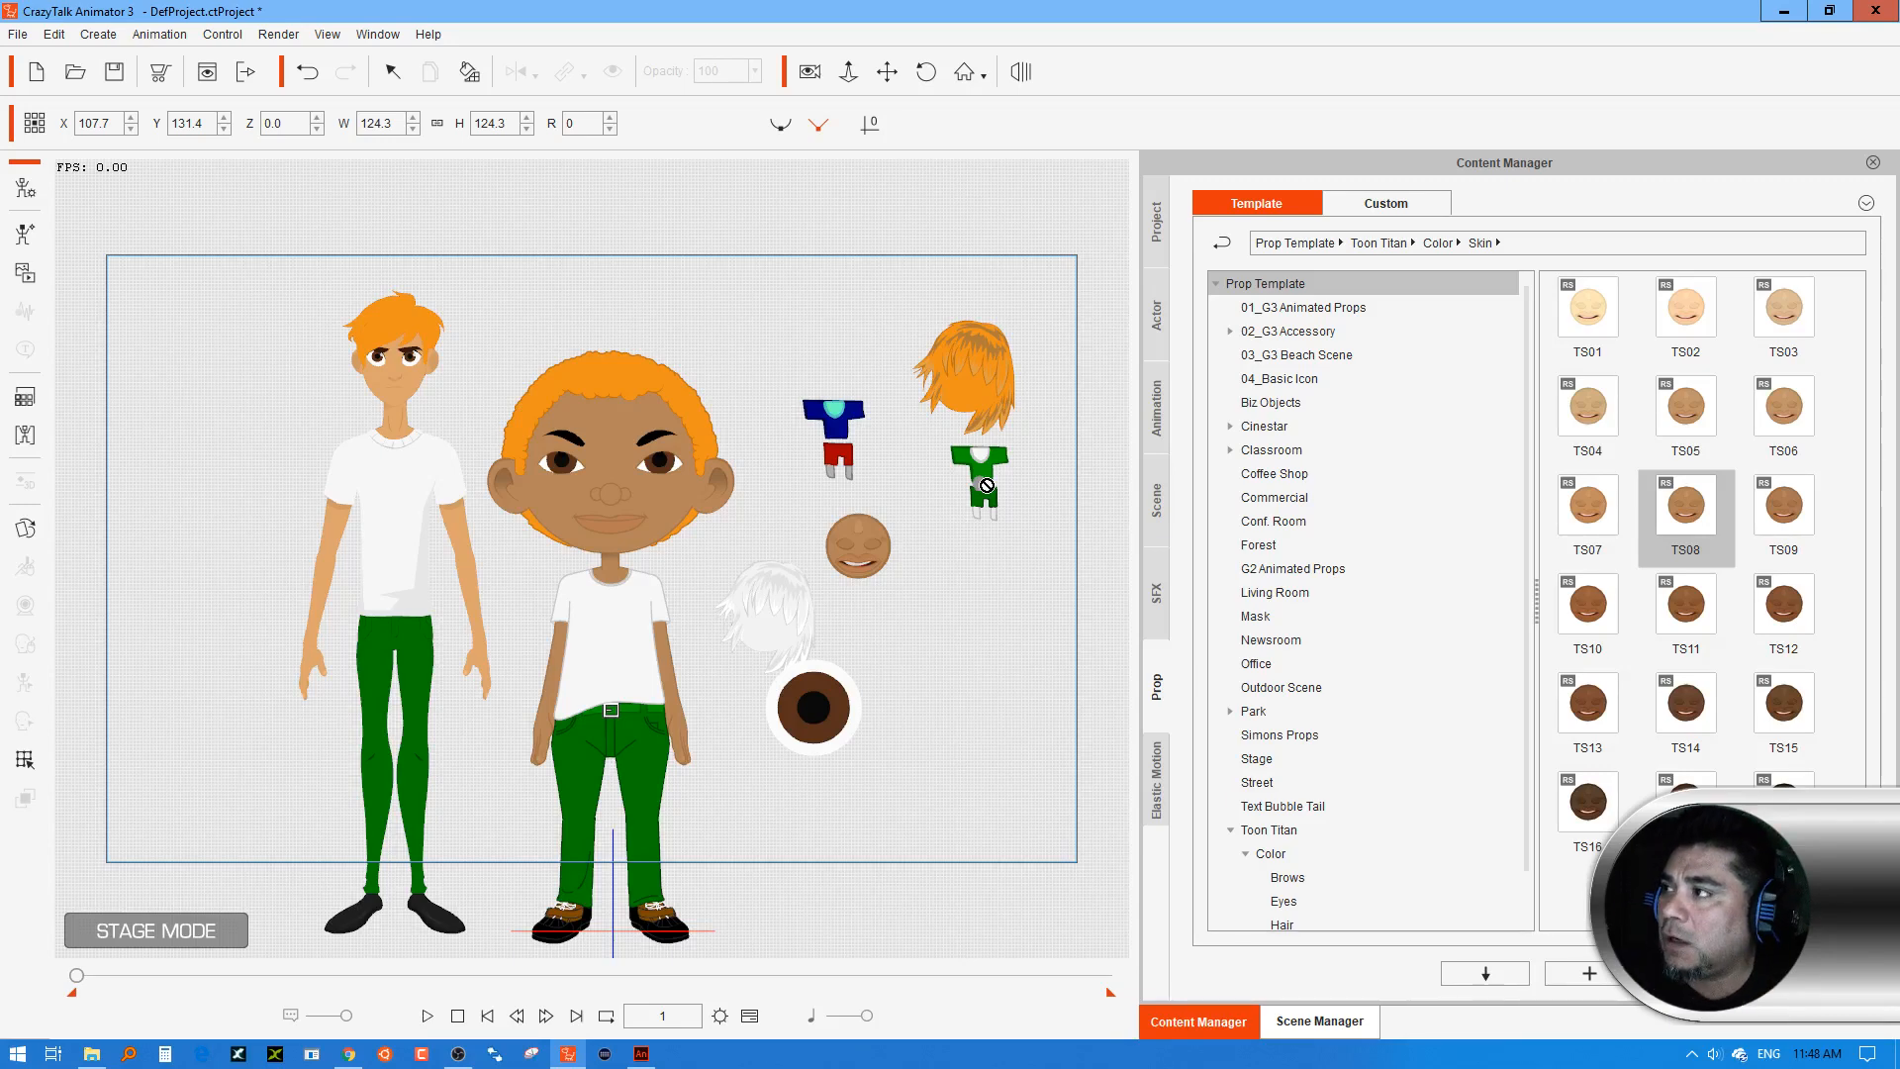
left_click_drag(986, 485, 984, 512)
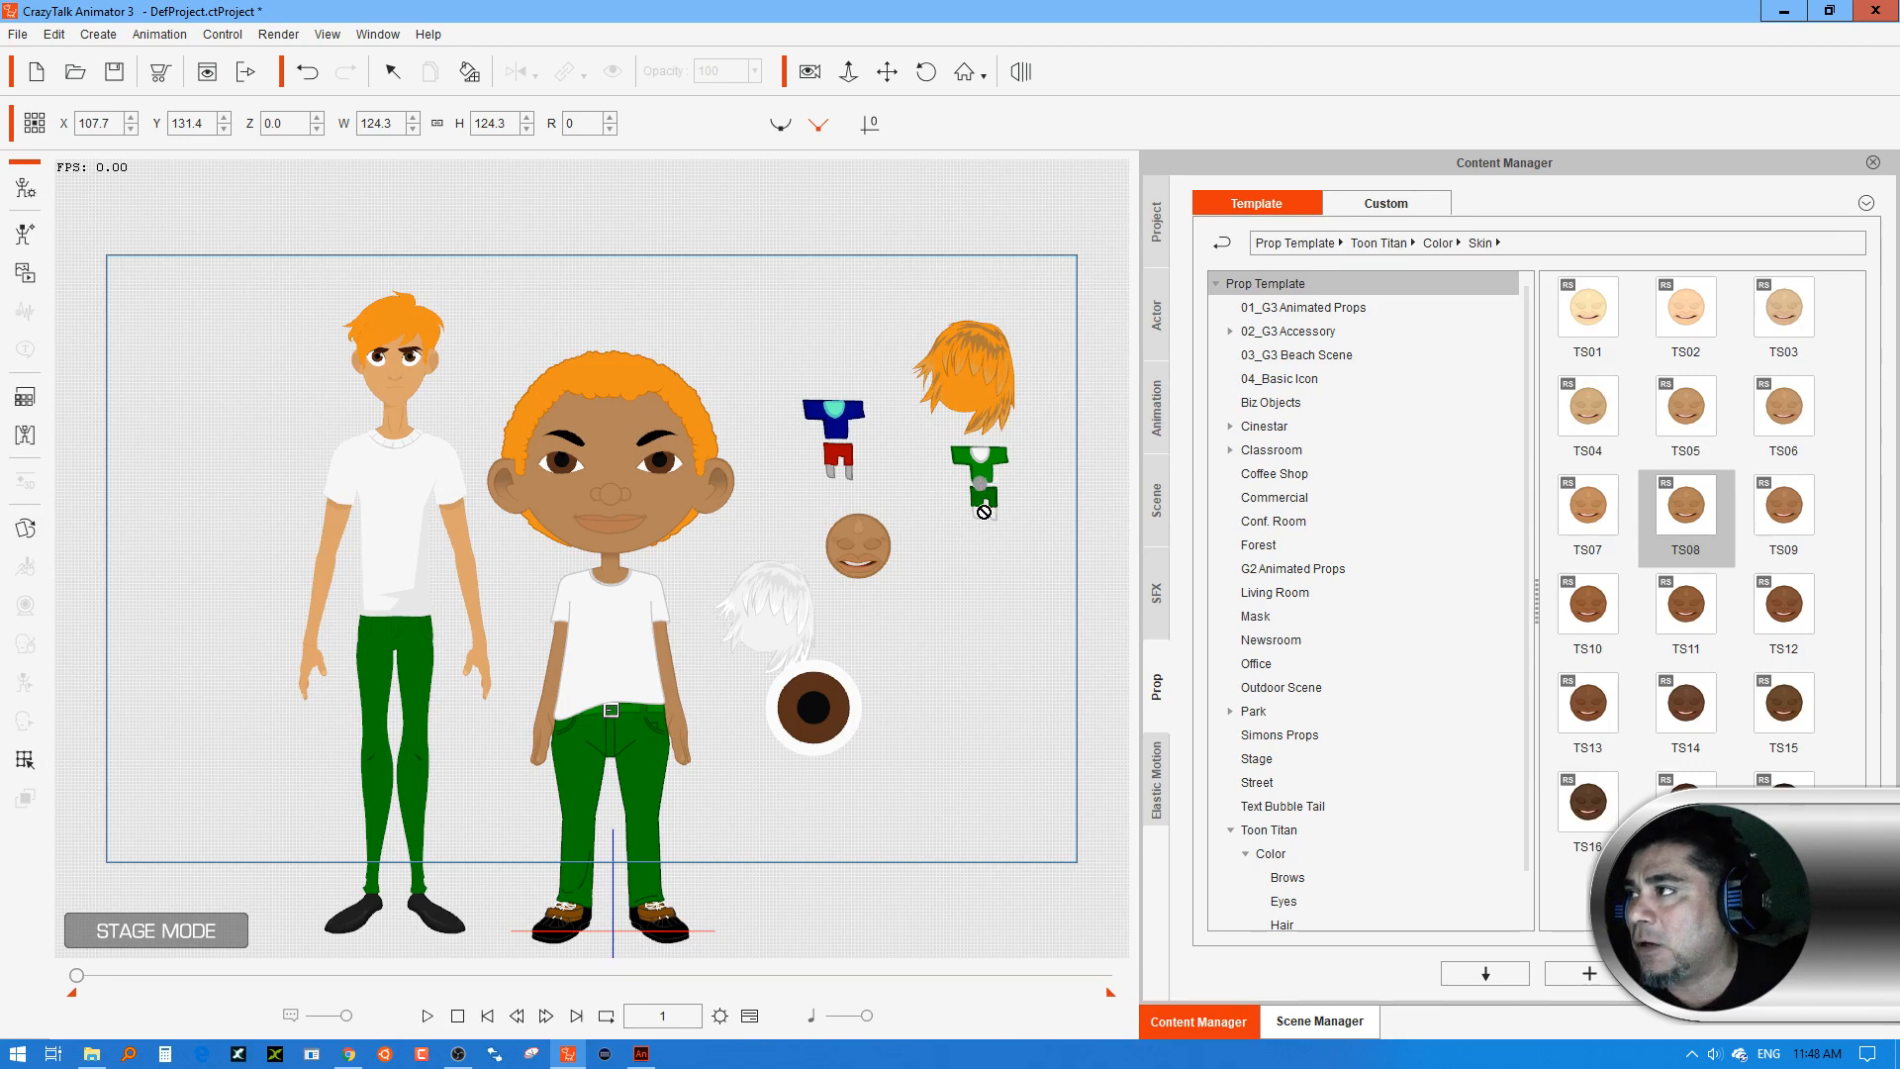
left_click(644, 1057)
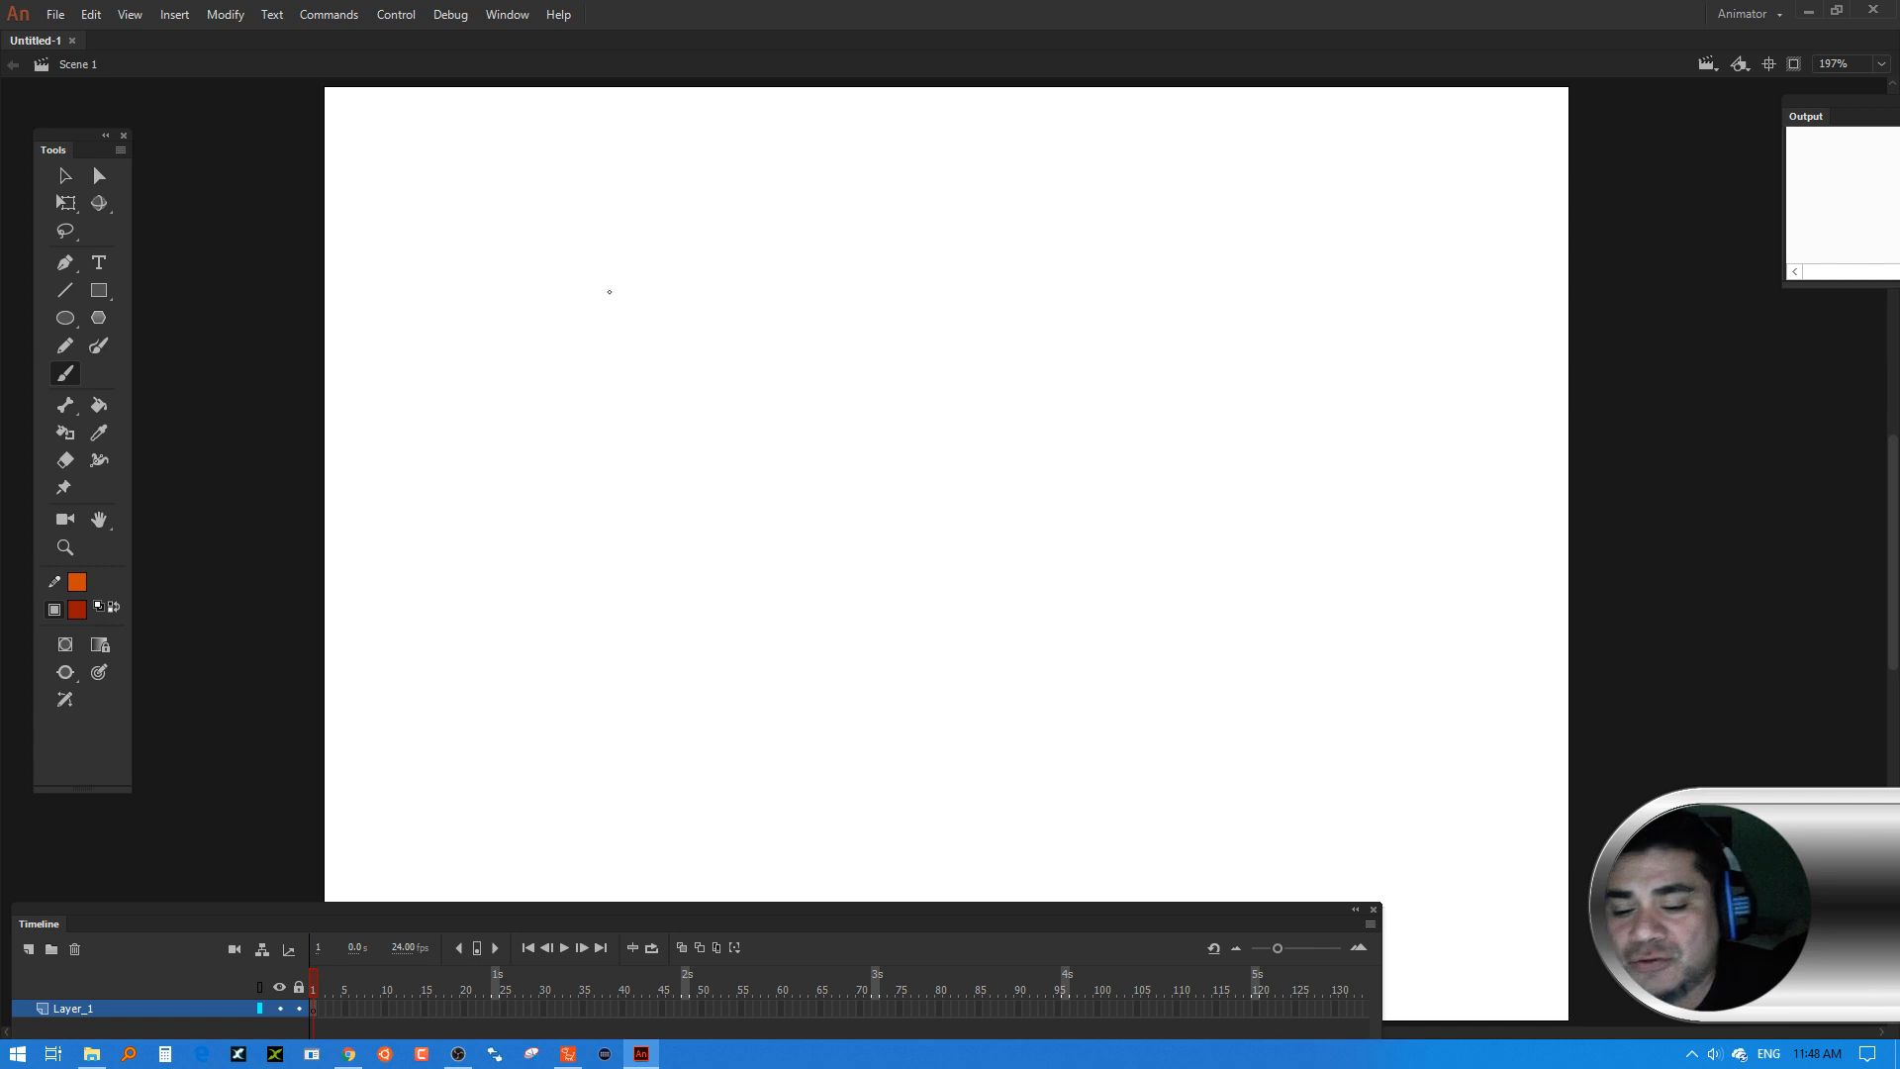
mouse_move(633, 291)
left_mouse_down()
mouse_move(751, 293)
mouse_move(751, 328)
mouse_move(713, 331)
mouse_move(698, 379)
mouse_move(634, 372)
mouse_move(638, 342)
mouse_move(597, 332)
mouse_move(639, 293)
left_mouse_up()
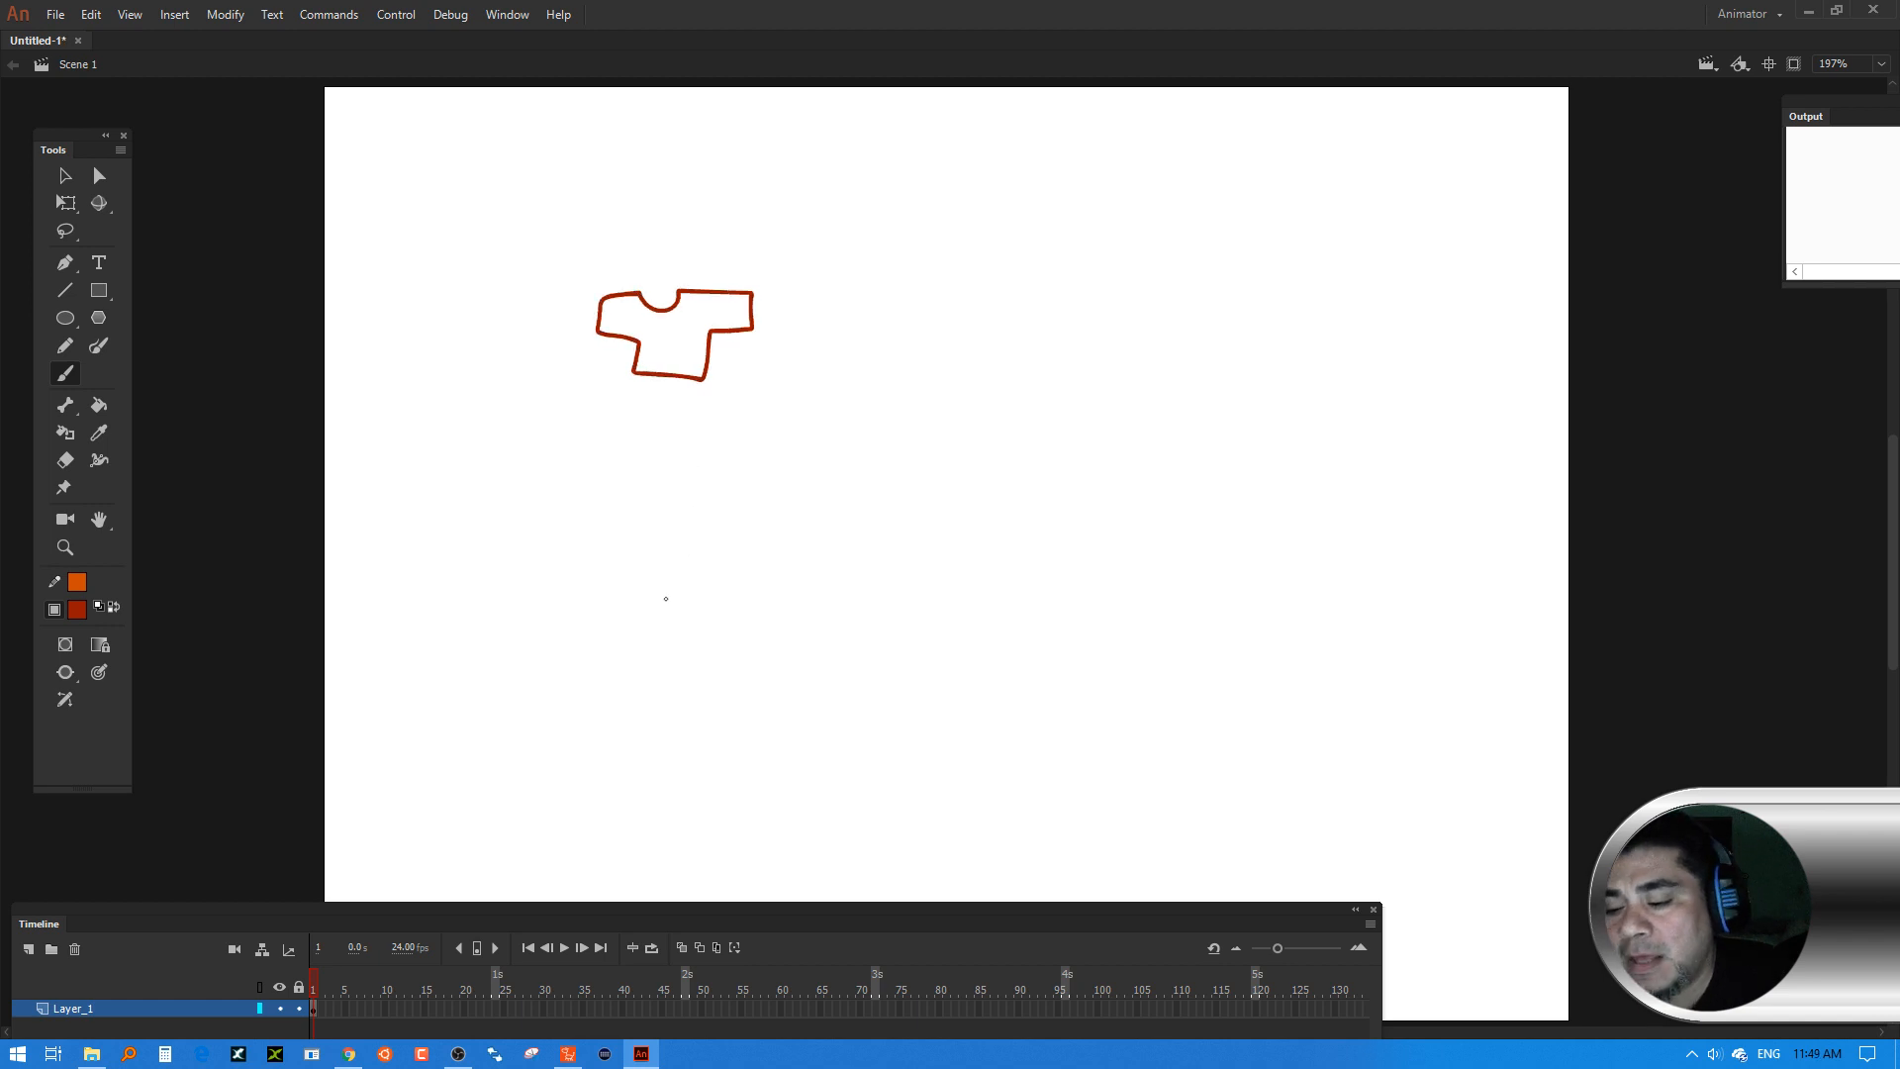
Fill the painted T-shirt with bright blue and recolor its outline dark blue with the Paint Bucket
left_click(76, 609)
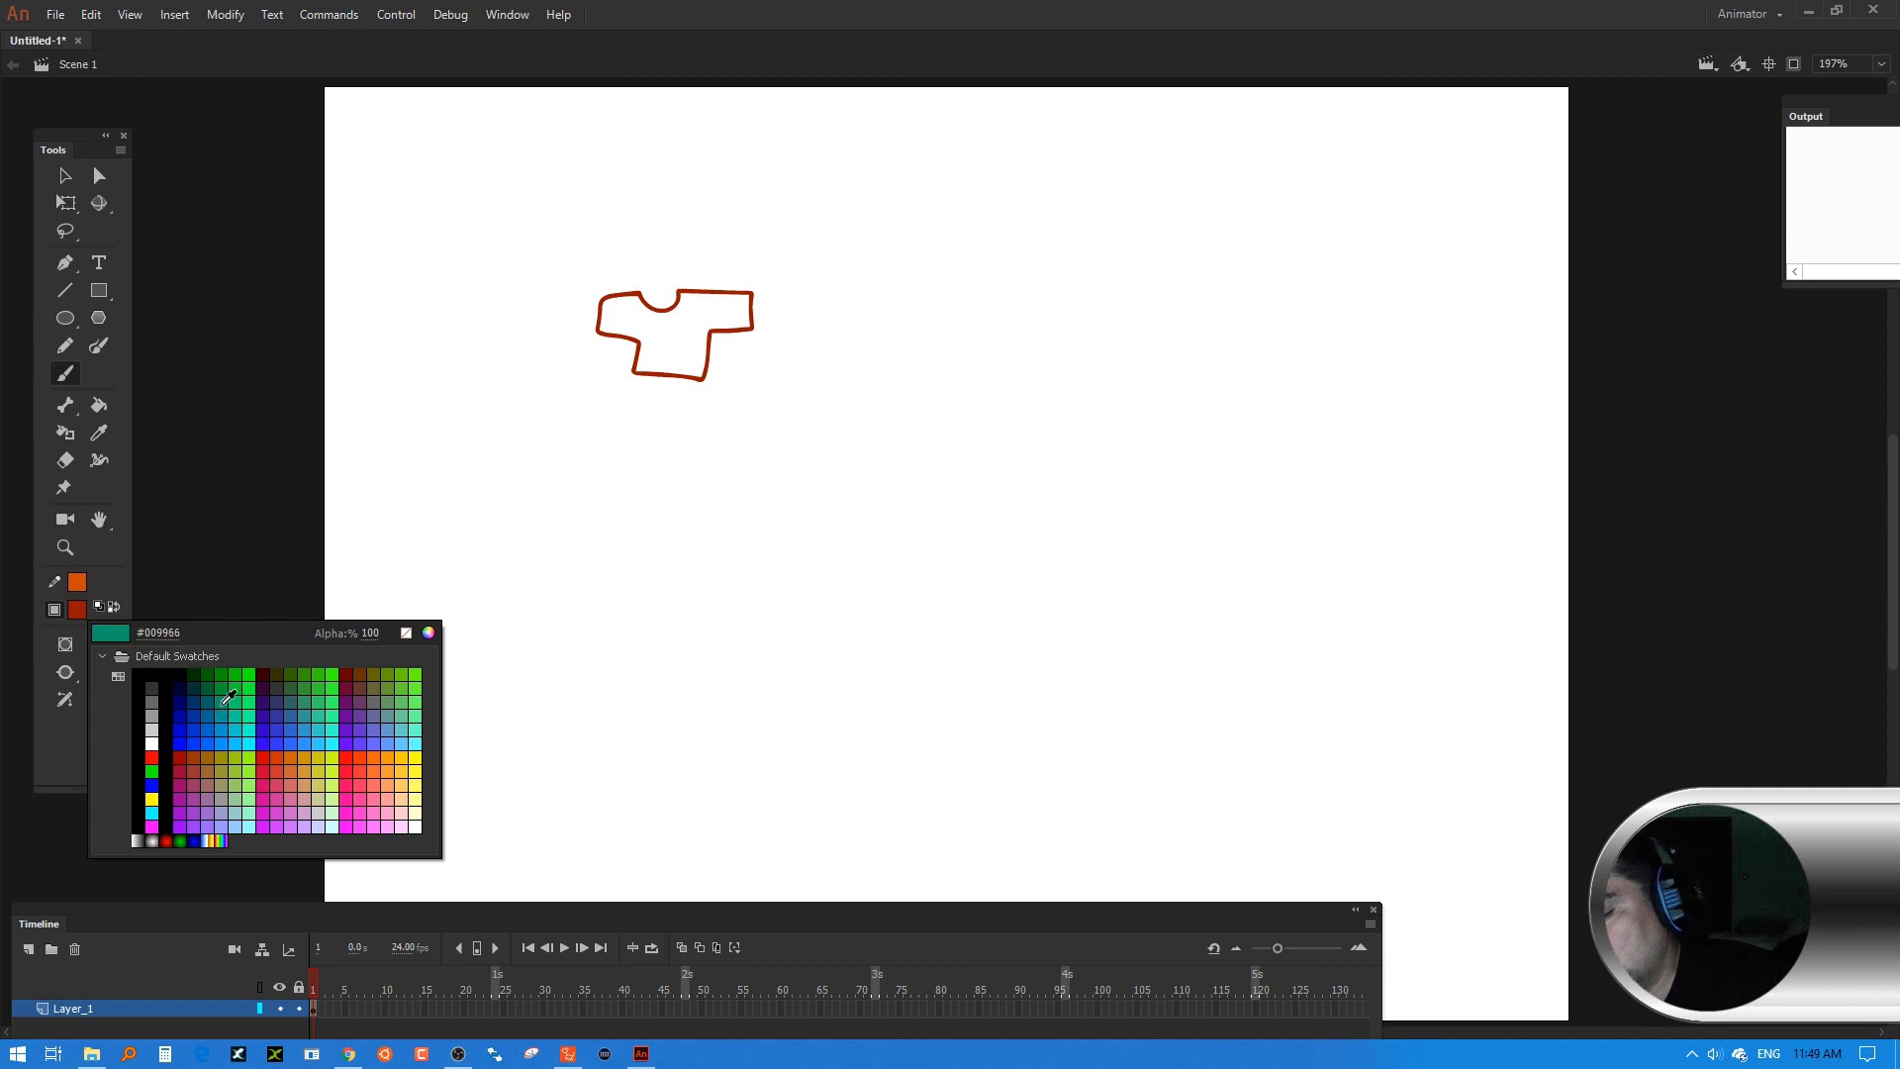
left_click(289, 743)
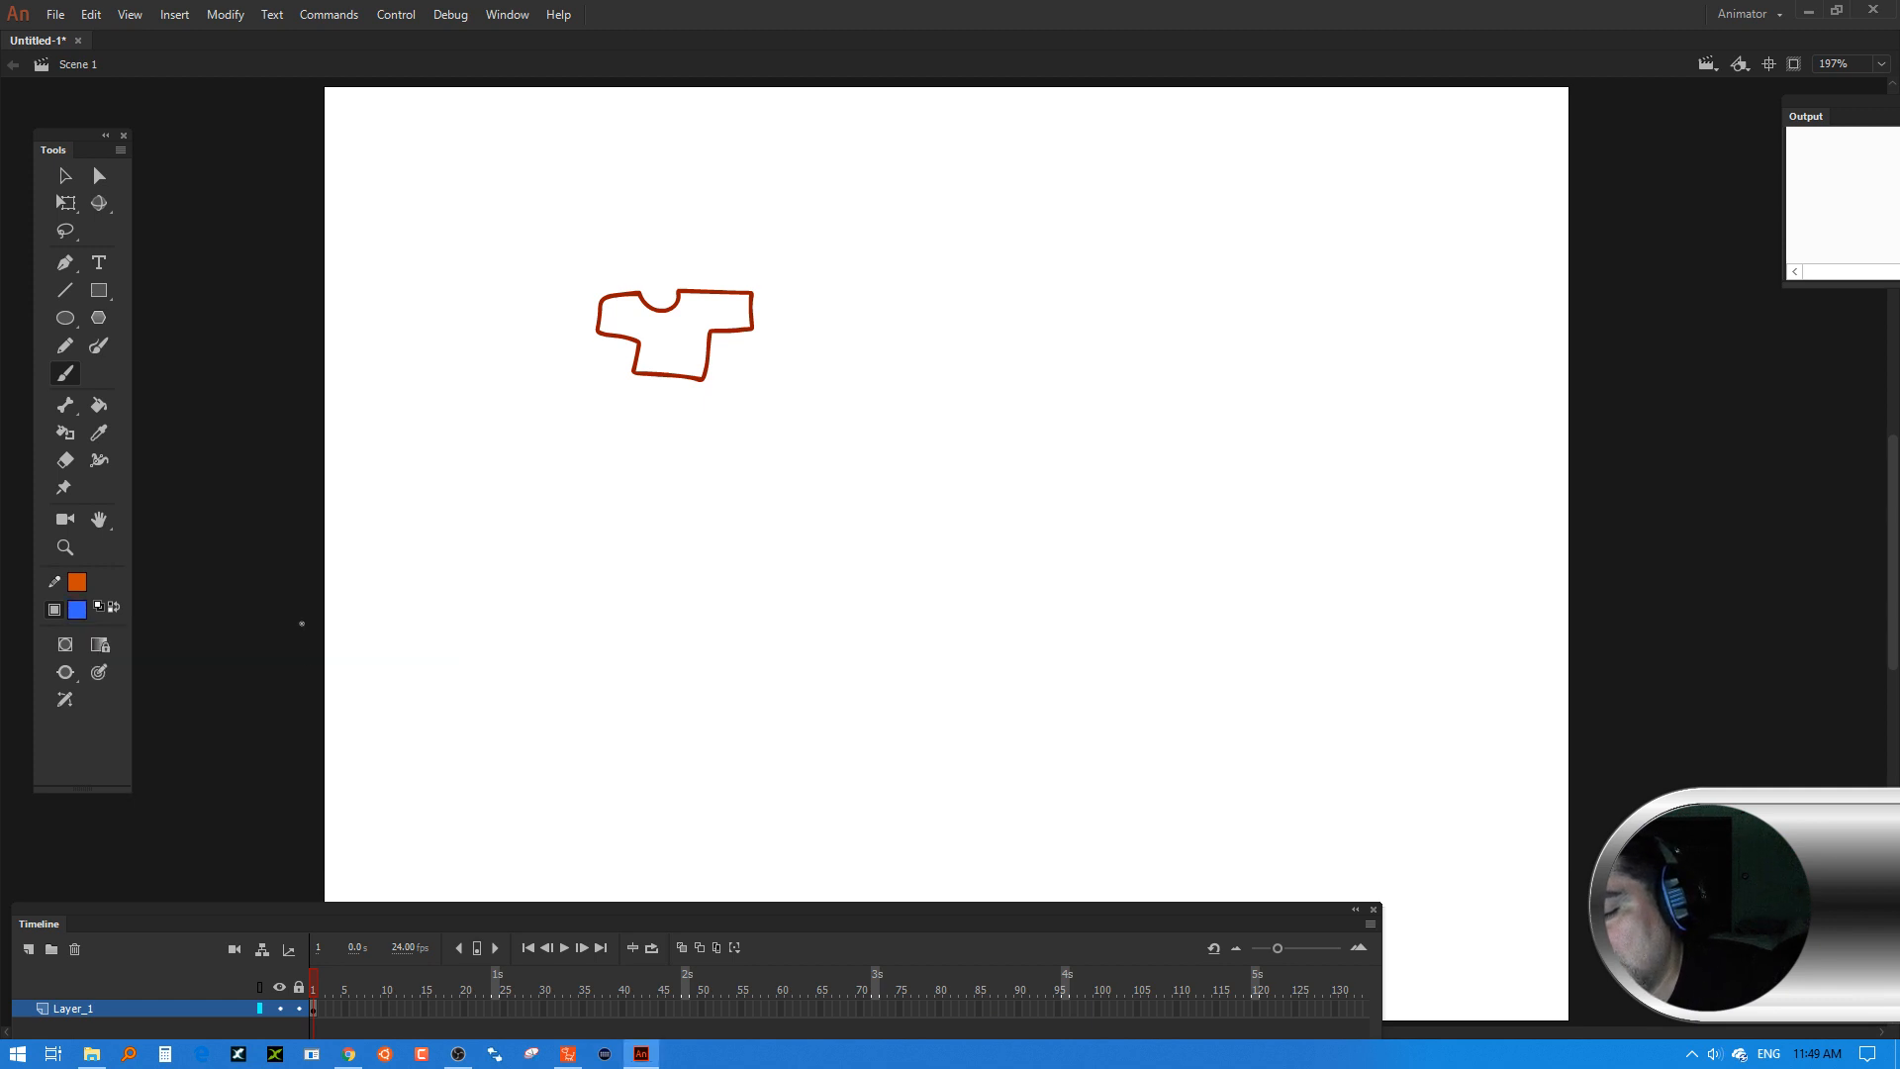
left_click(98, 405)
left_click(683, 348)
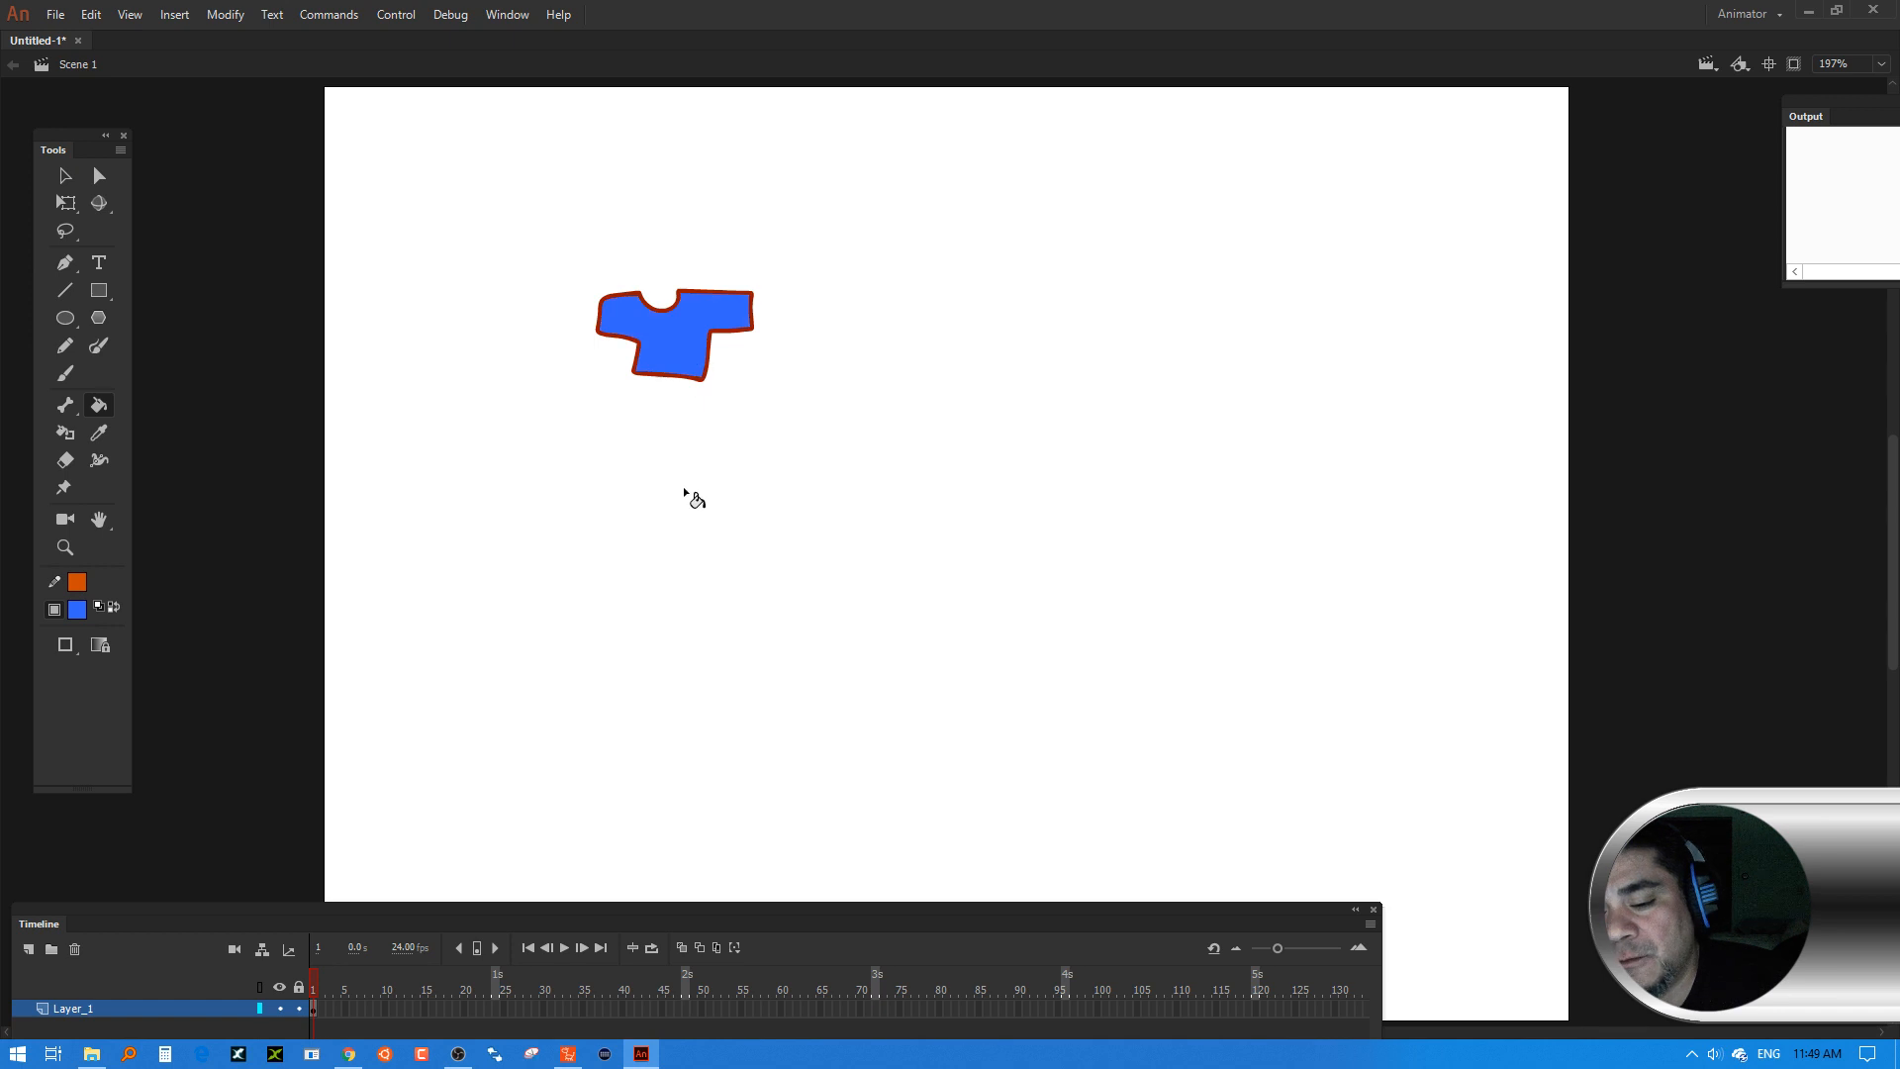
left_click(77, 609)
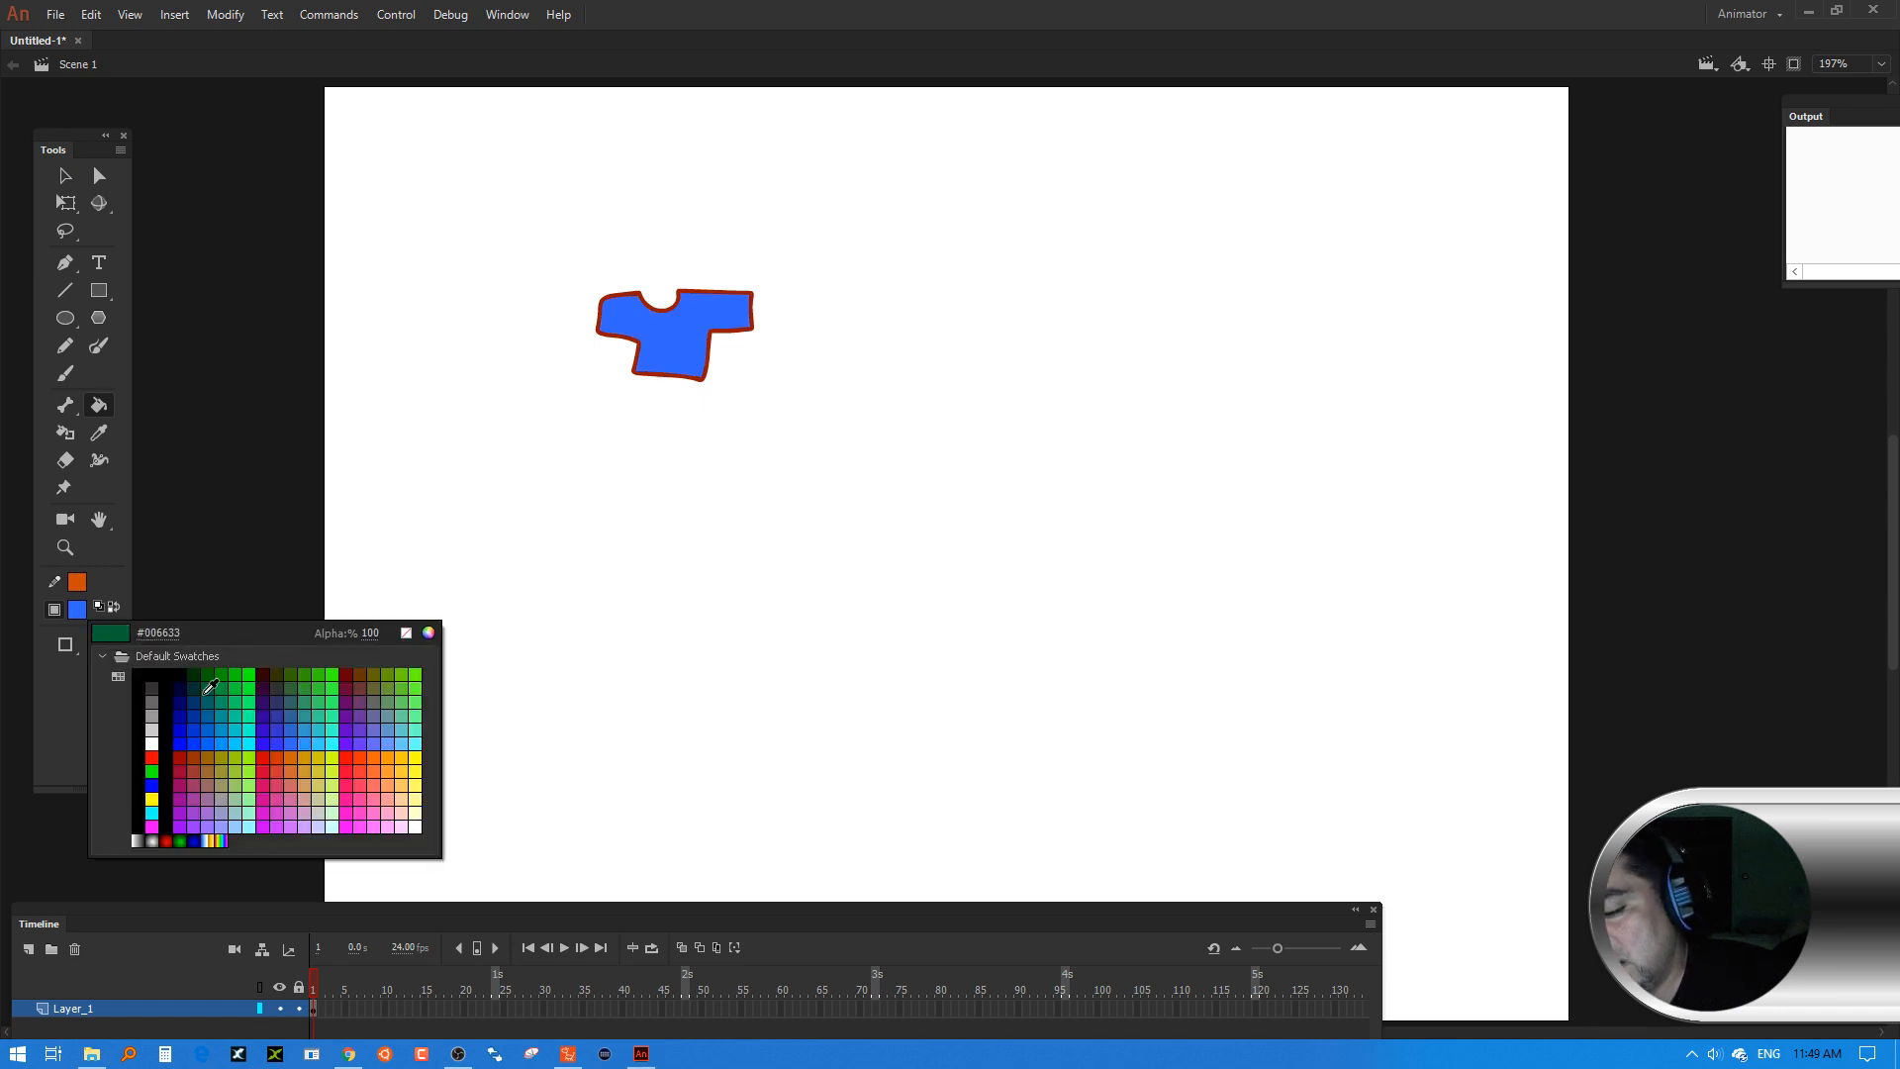
left_click(201, 705)
left_click(705, 293)
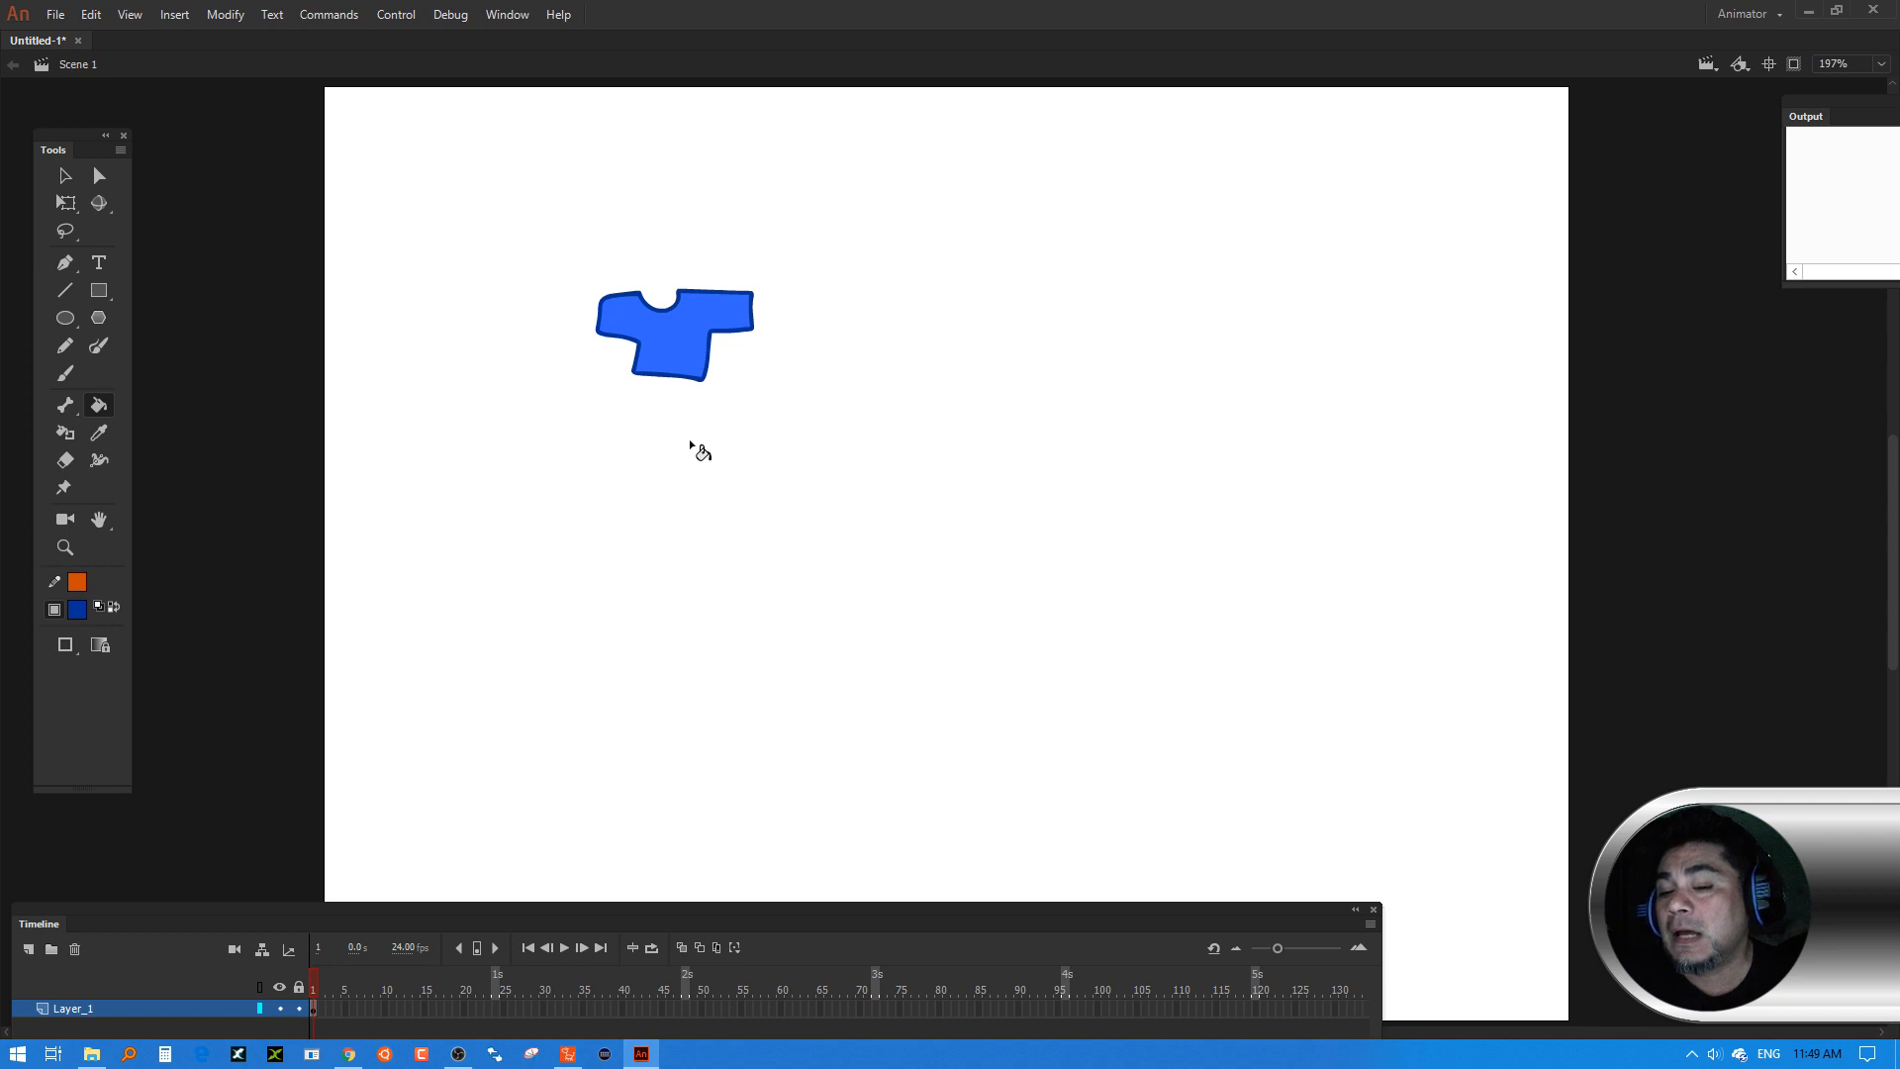
Delete the entire painted T-shirt from the stage
left_click(66, 175)
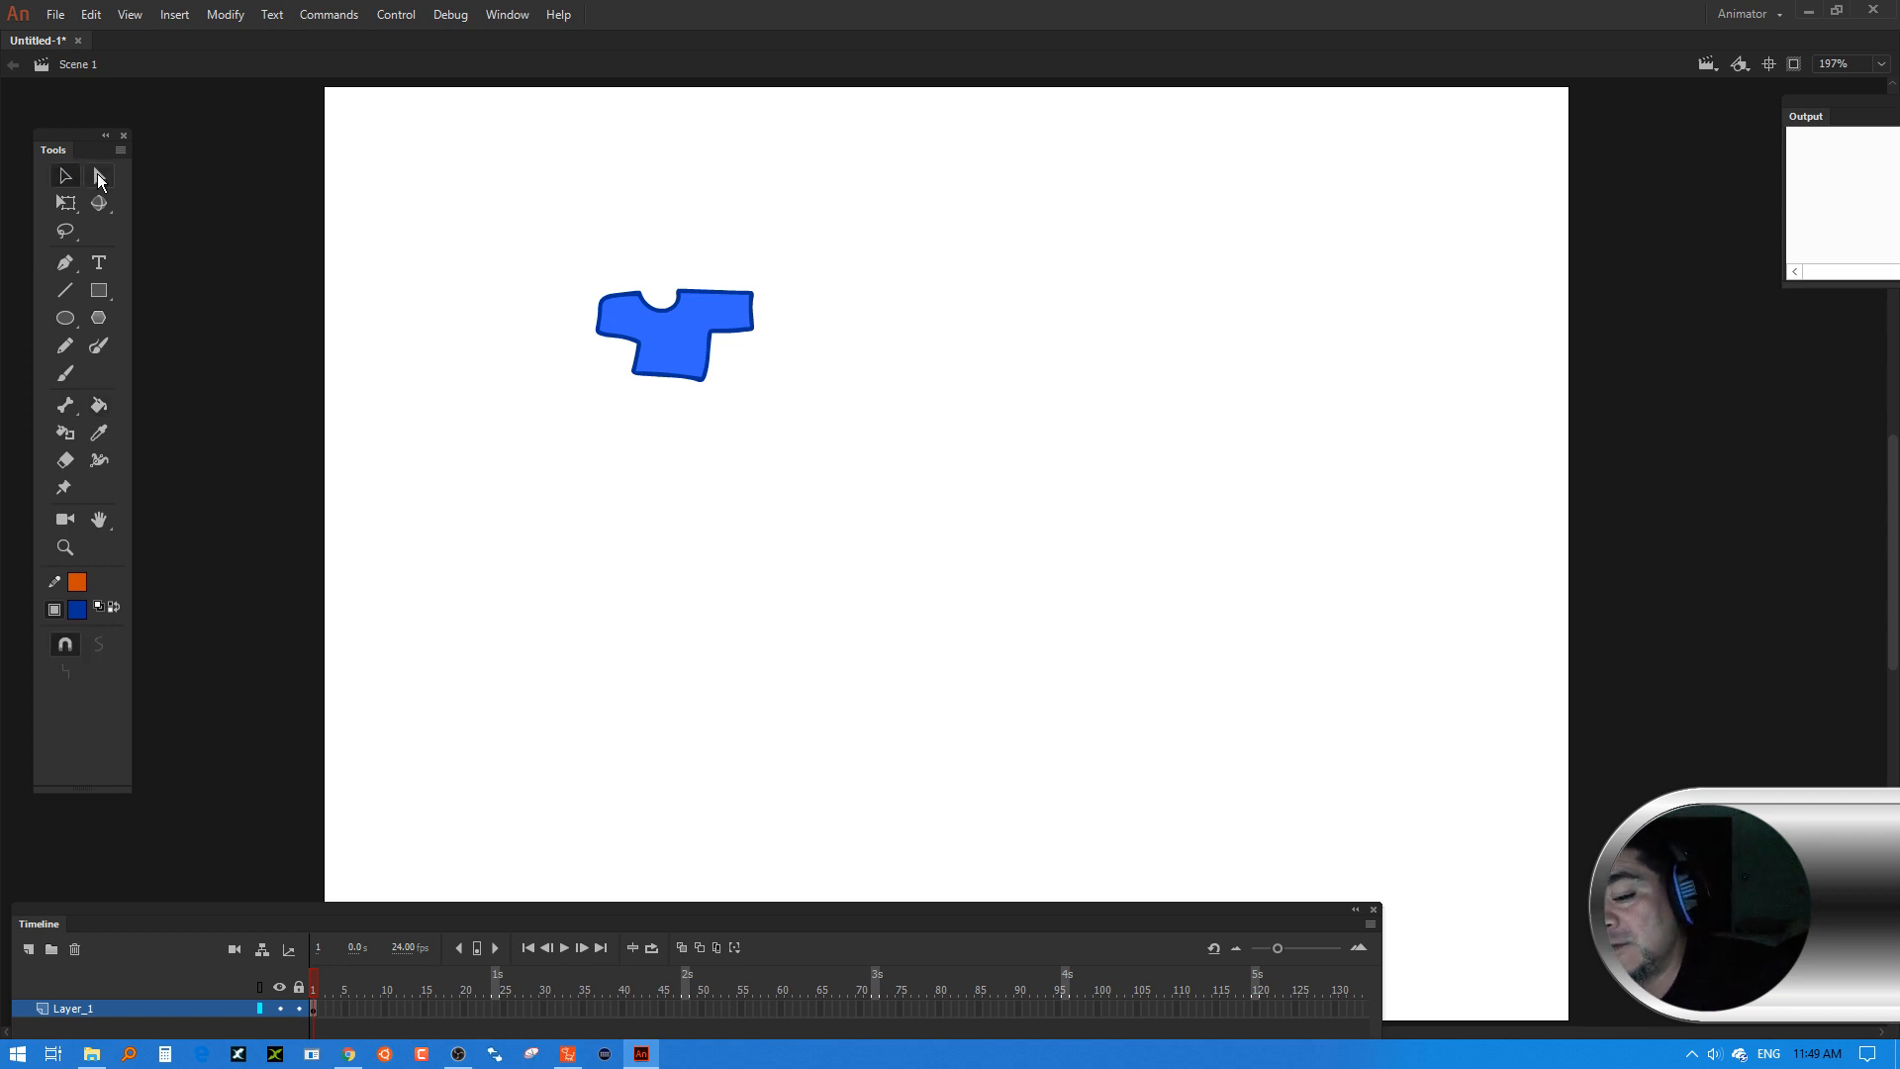
left_click_drag(838, 235, 514, 490)
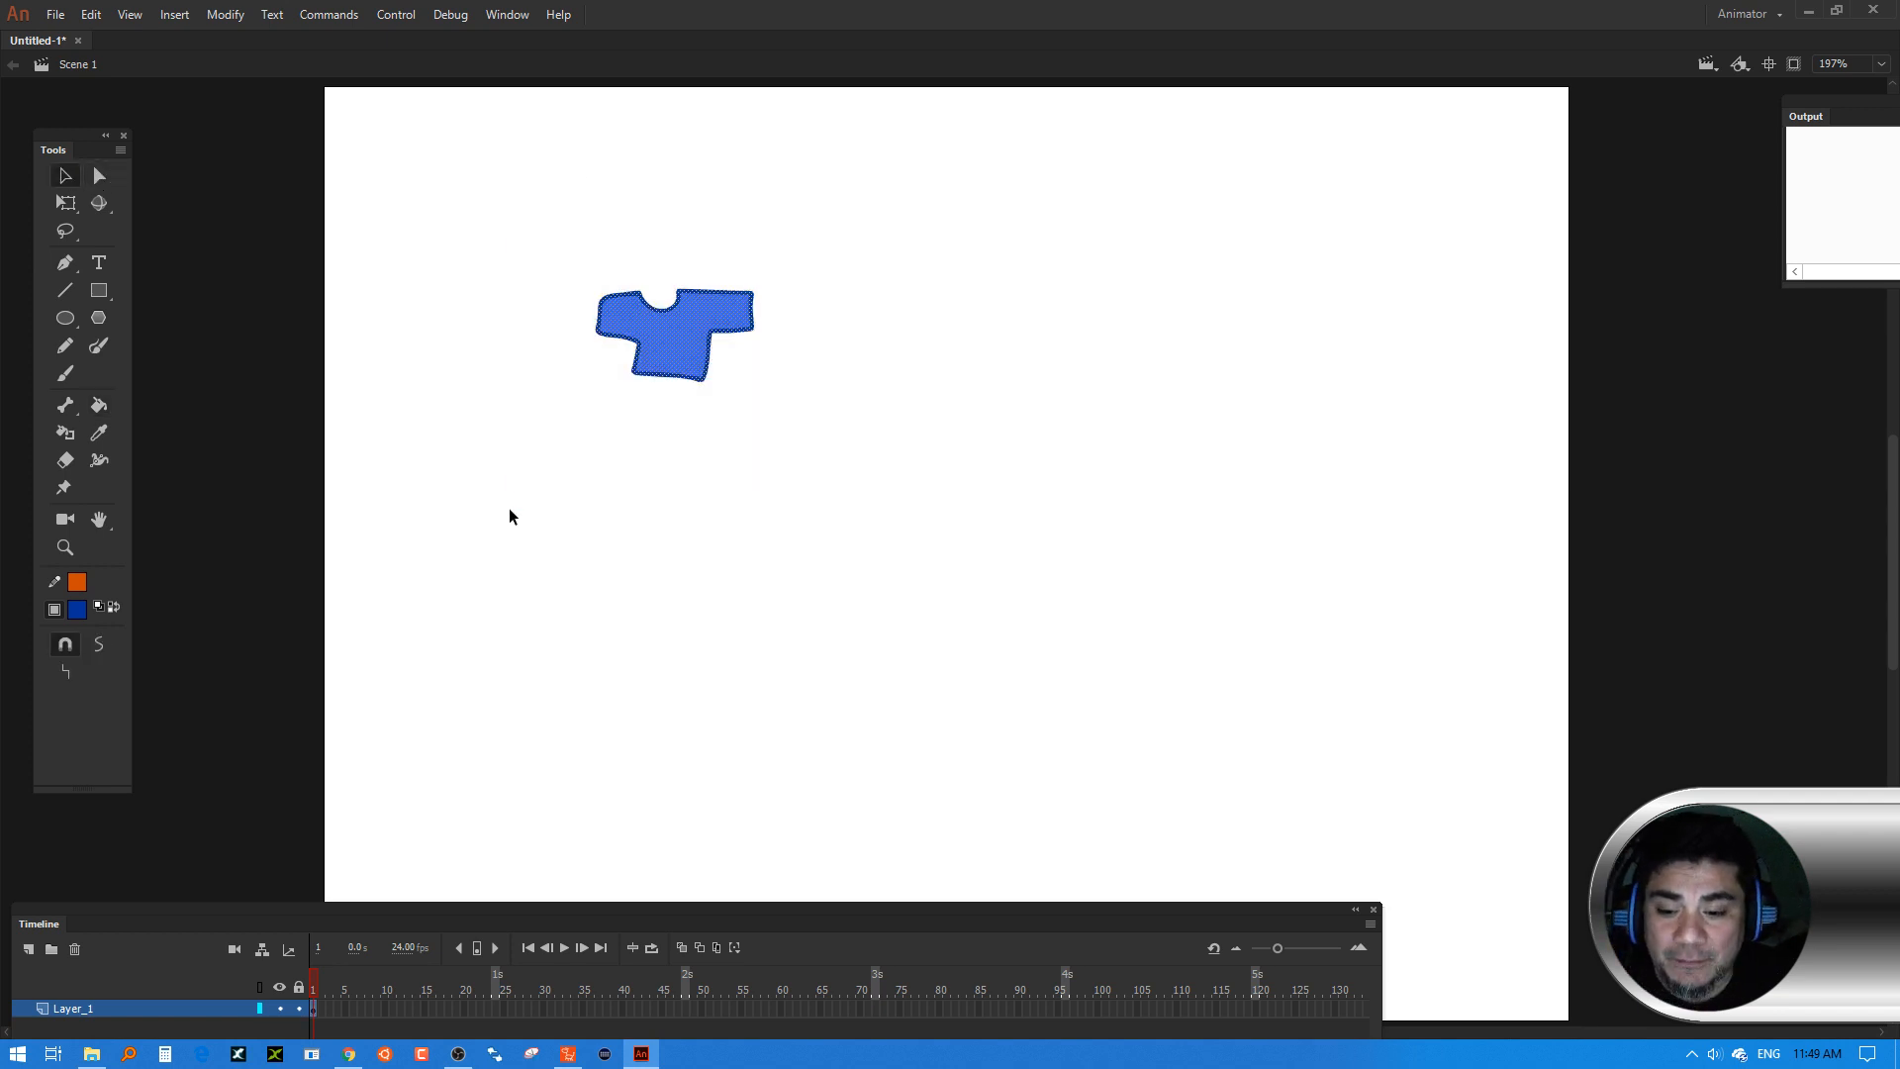
key("Delete")
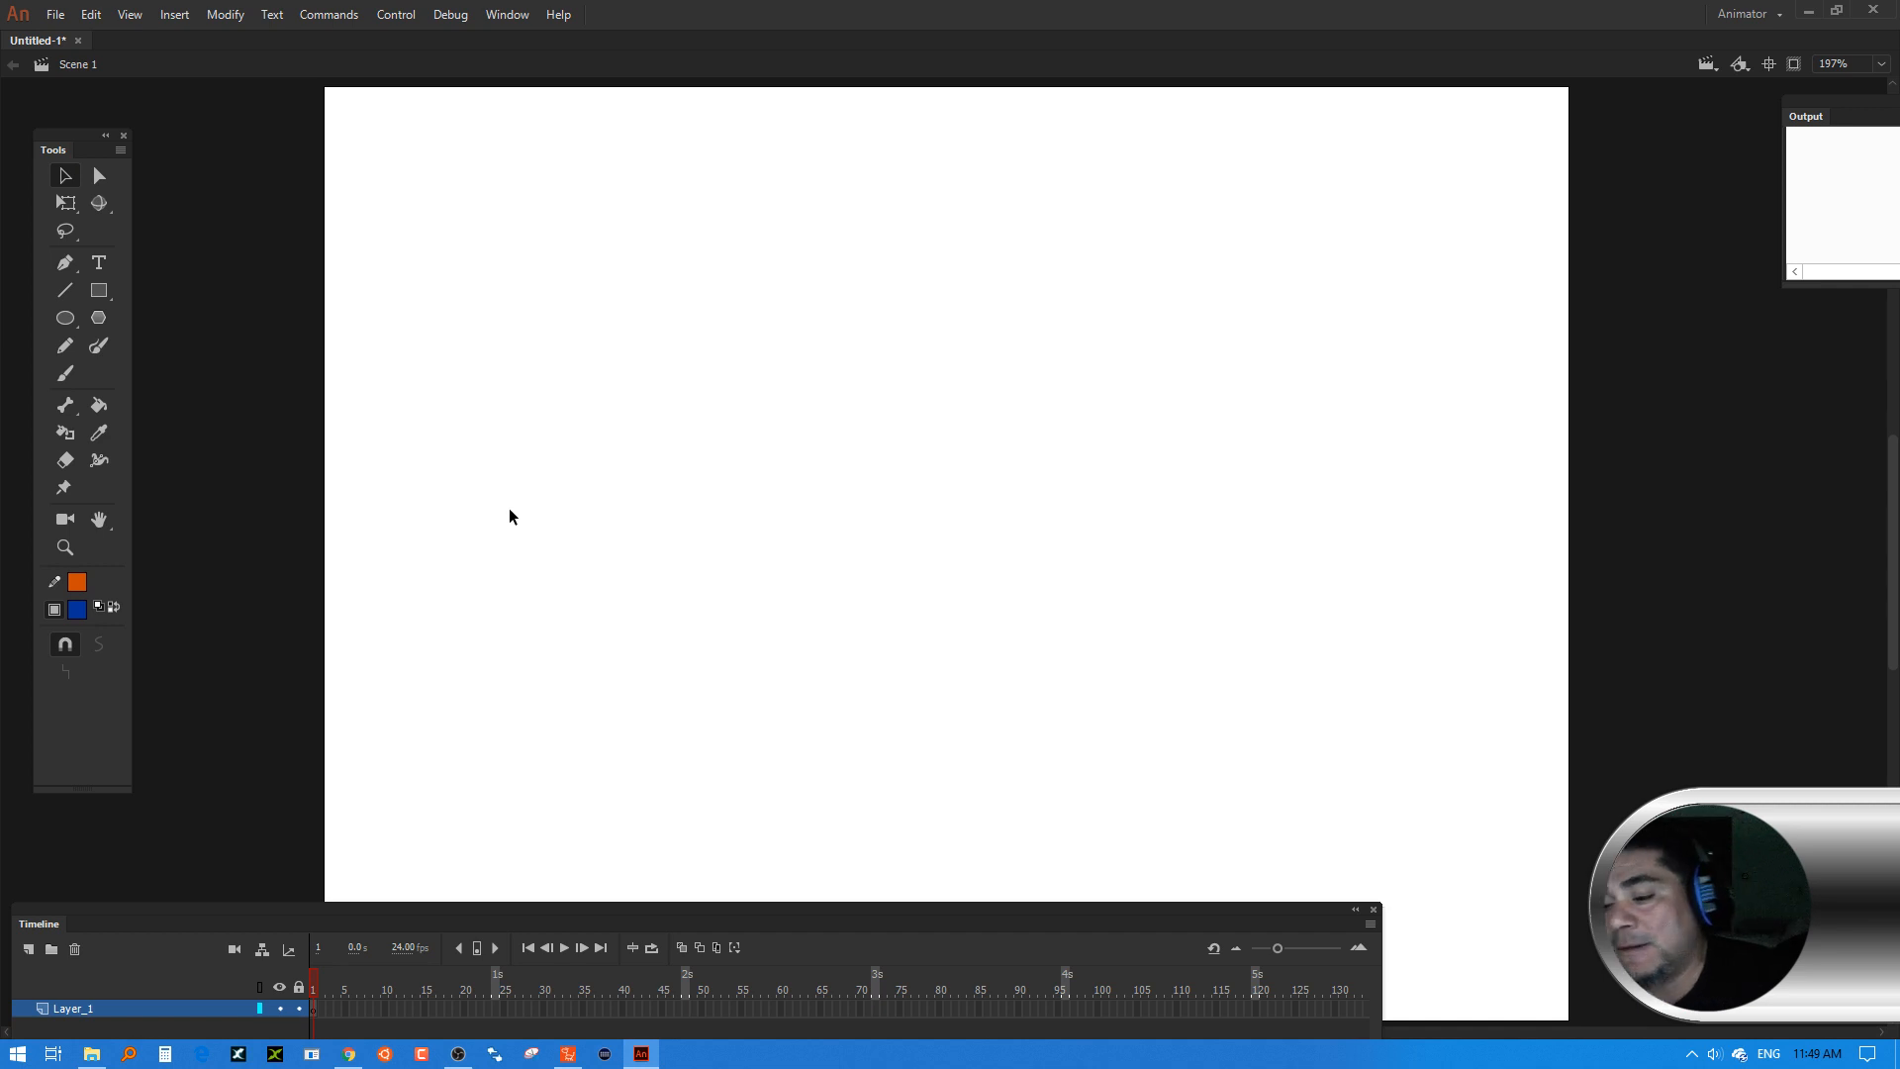
Draw a dark blue circle with an orange outline near the middle of the stage, and switch back to CrazyTalk Animator
key("o")
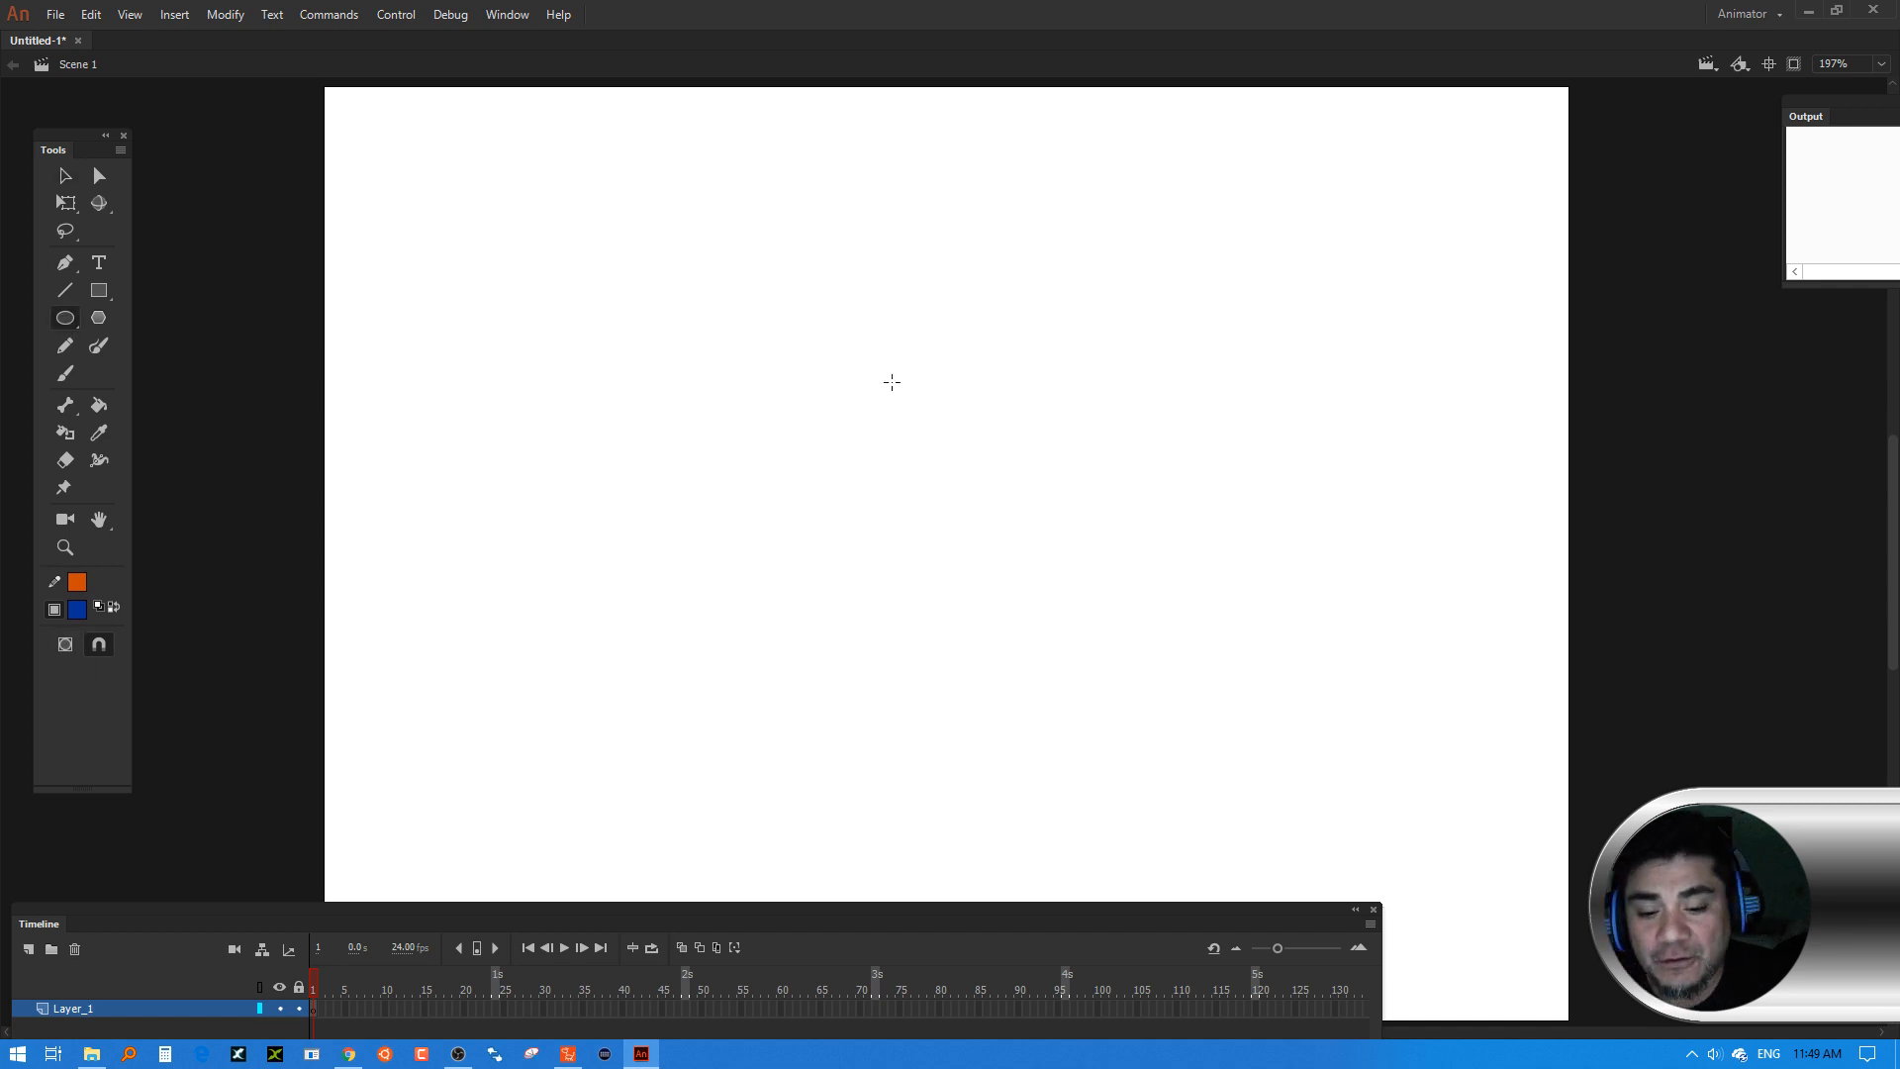
left_click_drag(816, 326, 1051, 542)
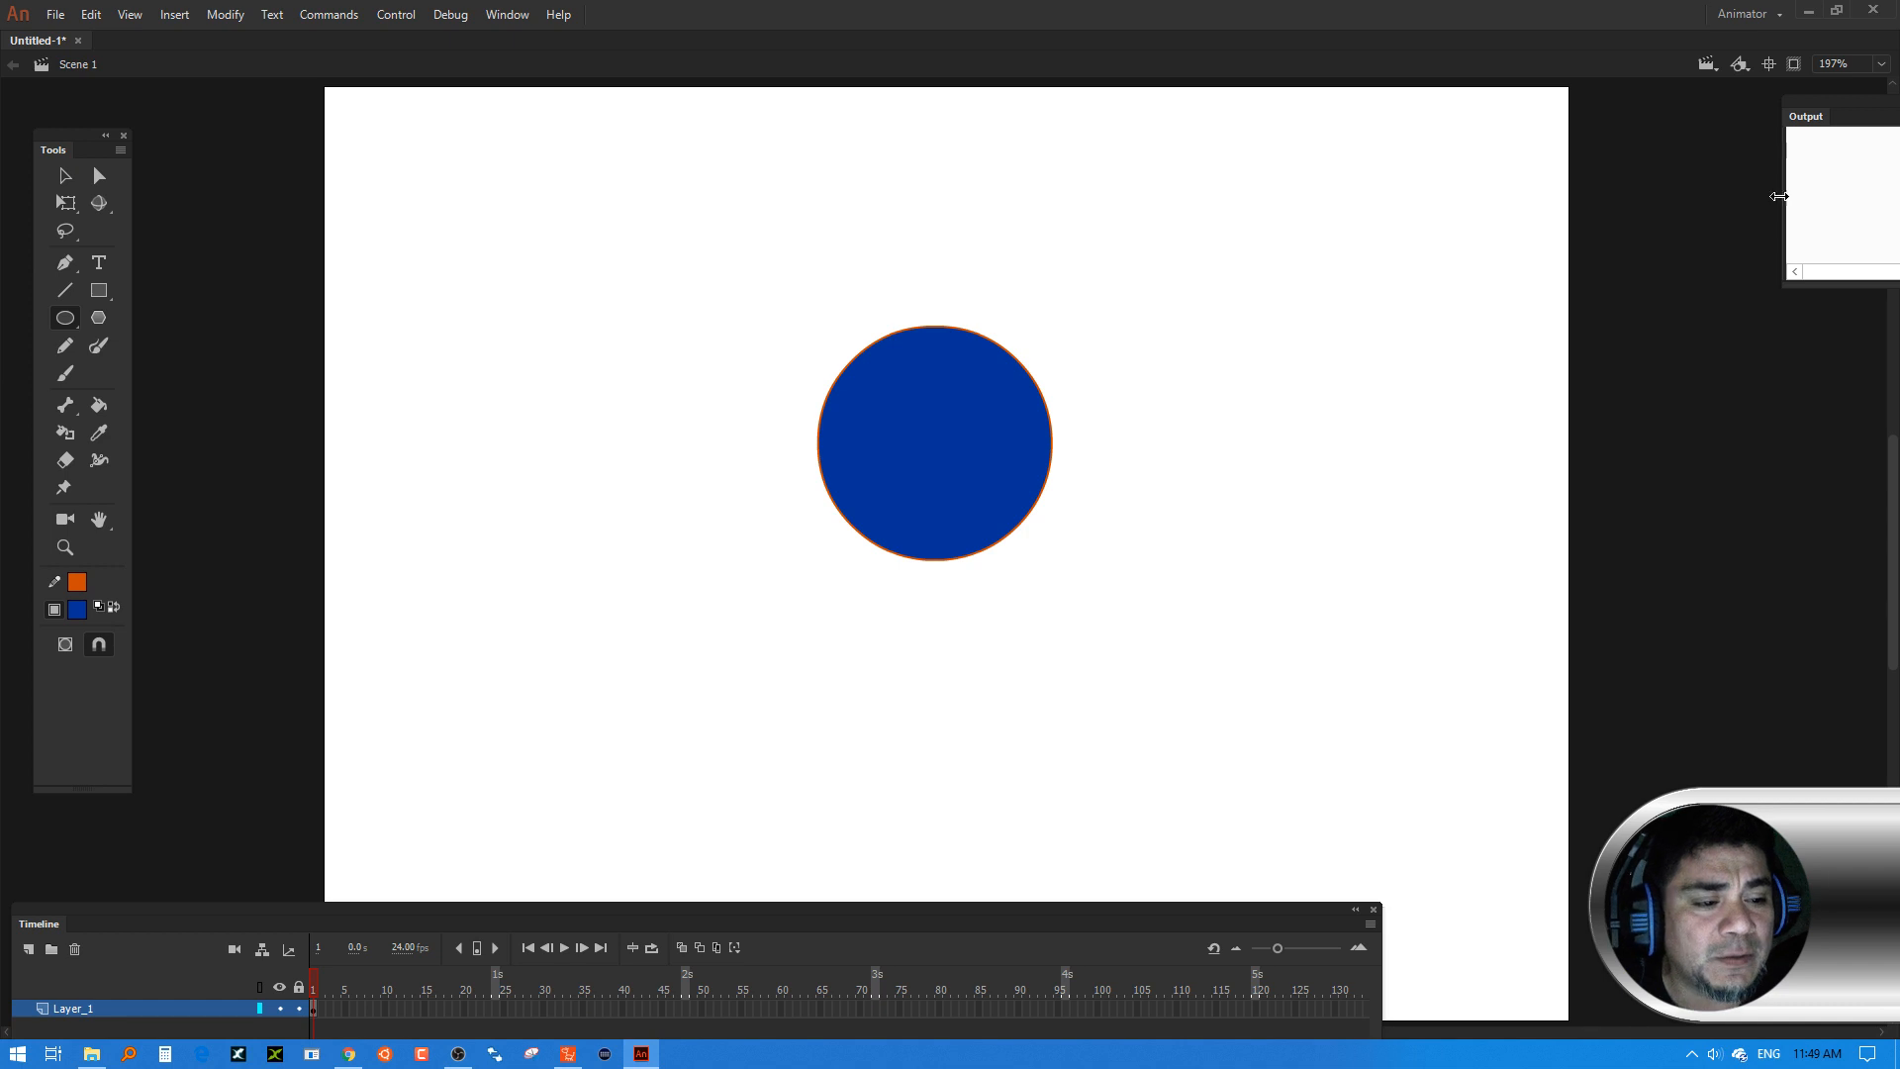
left_click(1836, 10)
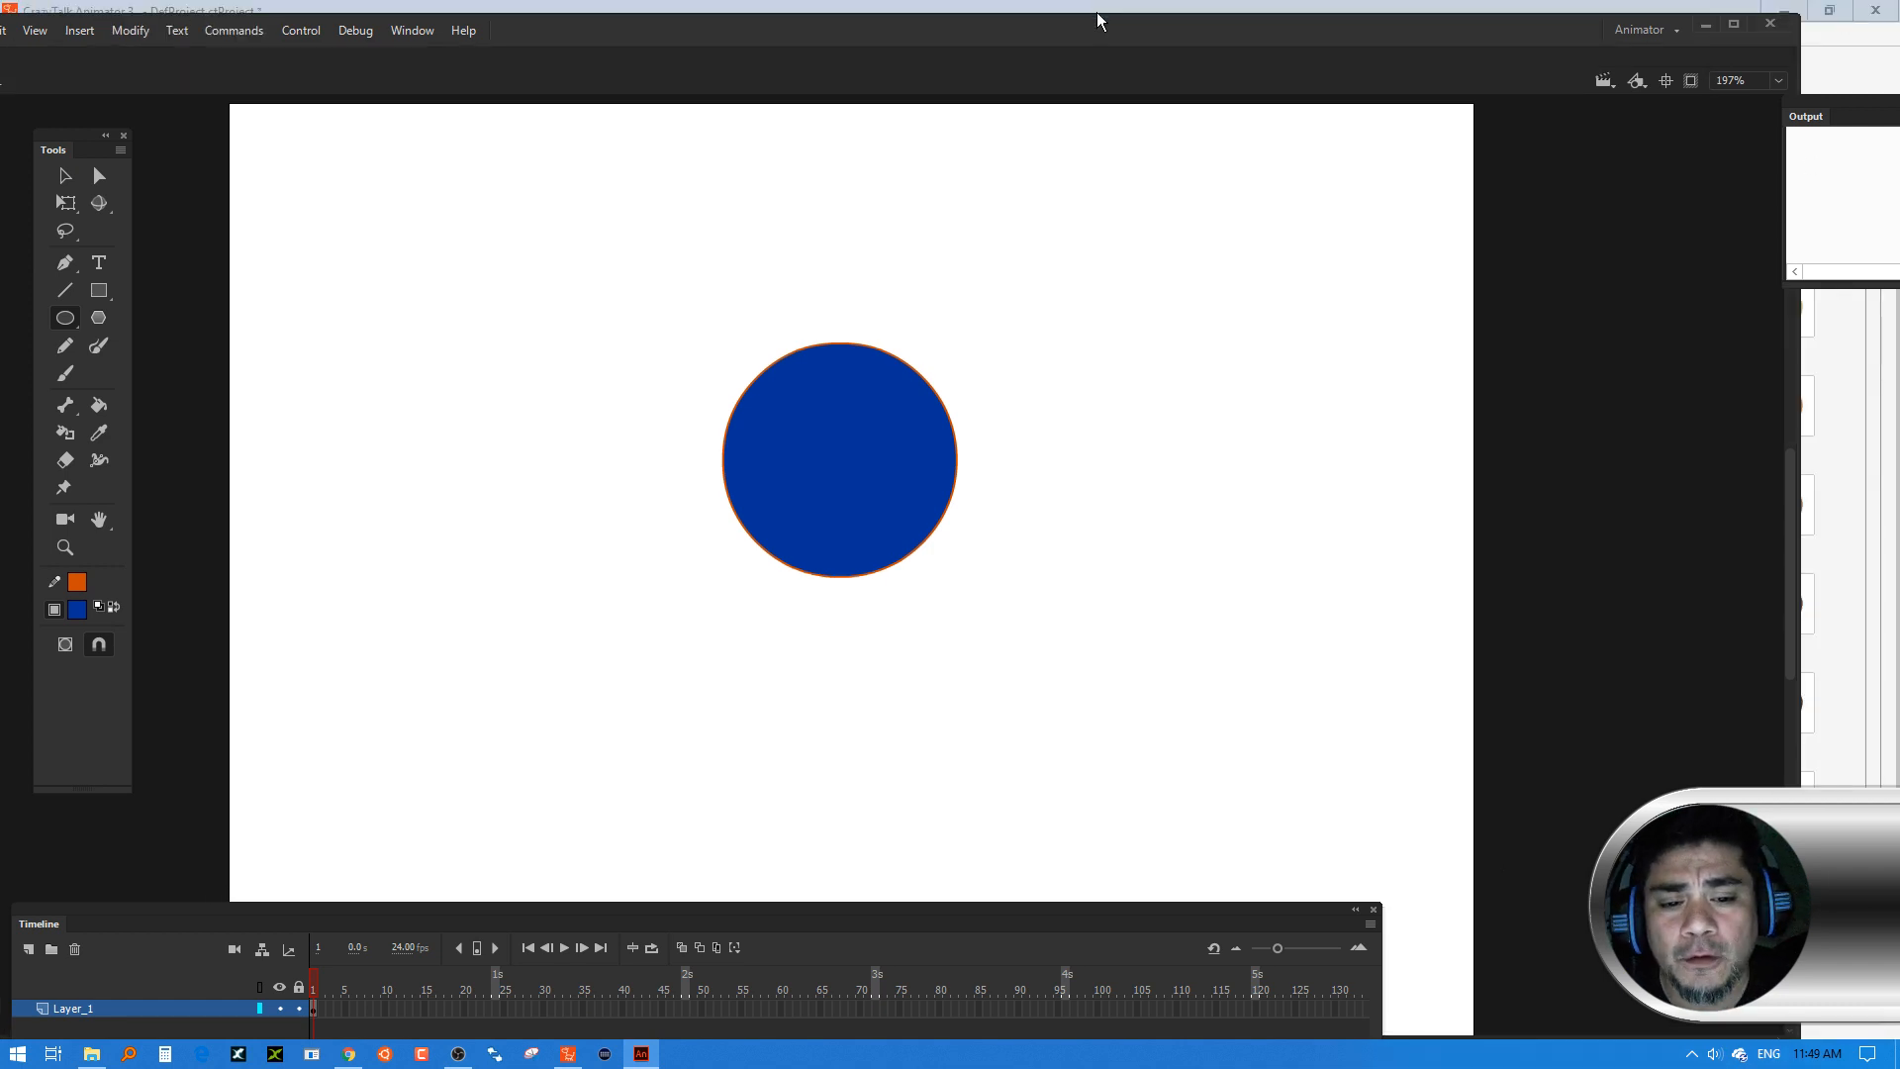
left_click_drag(1097, 19, 1427, 361)
left_click(988, 22)
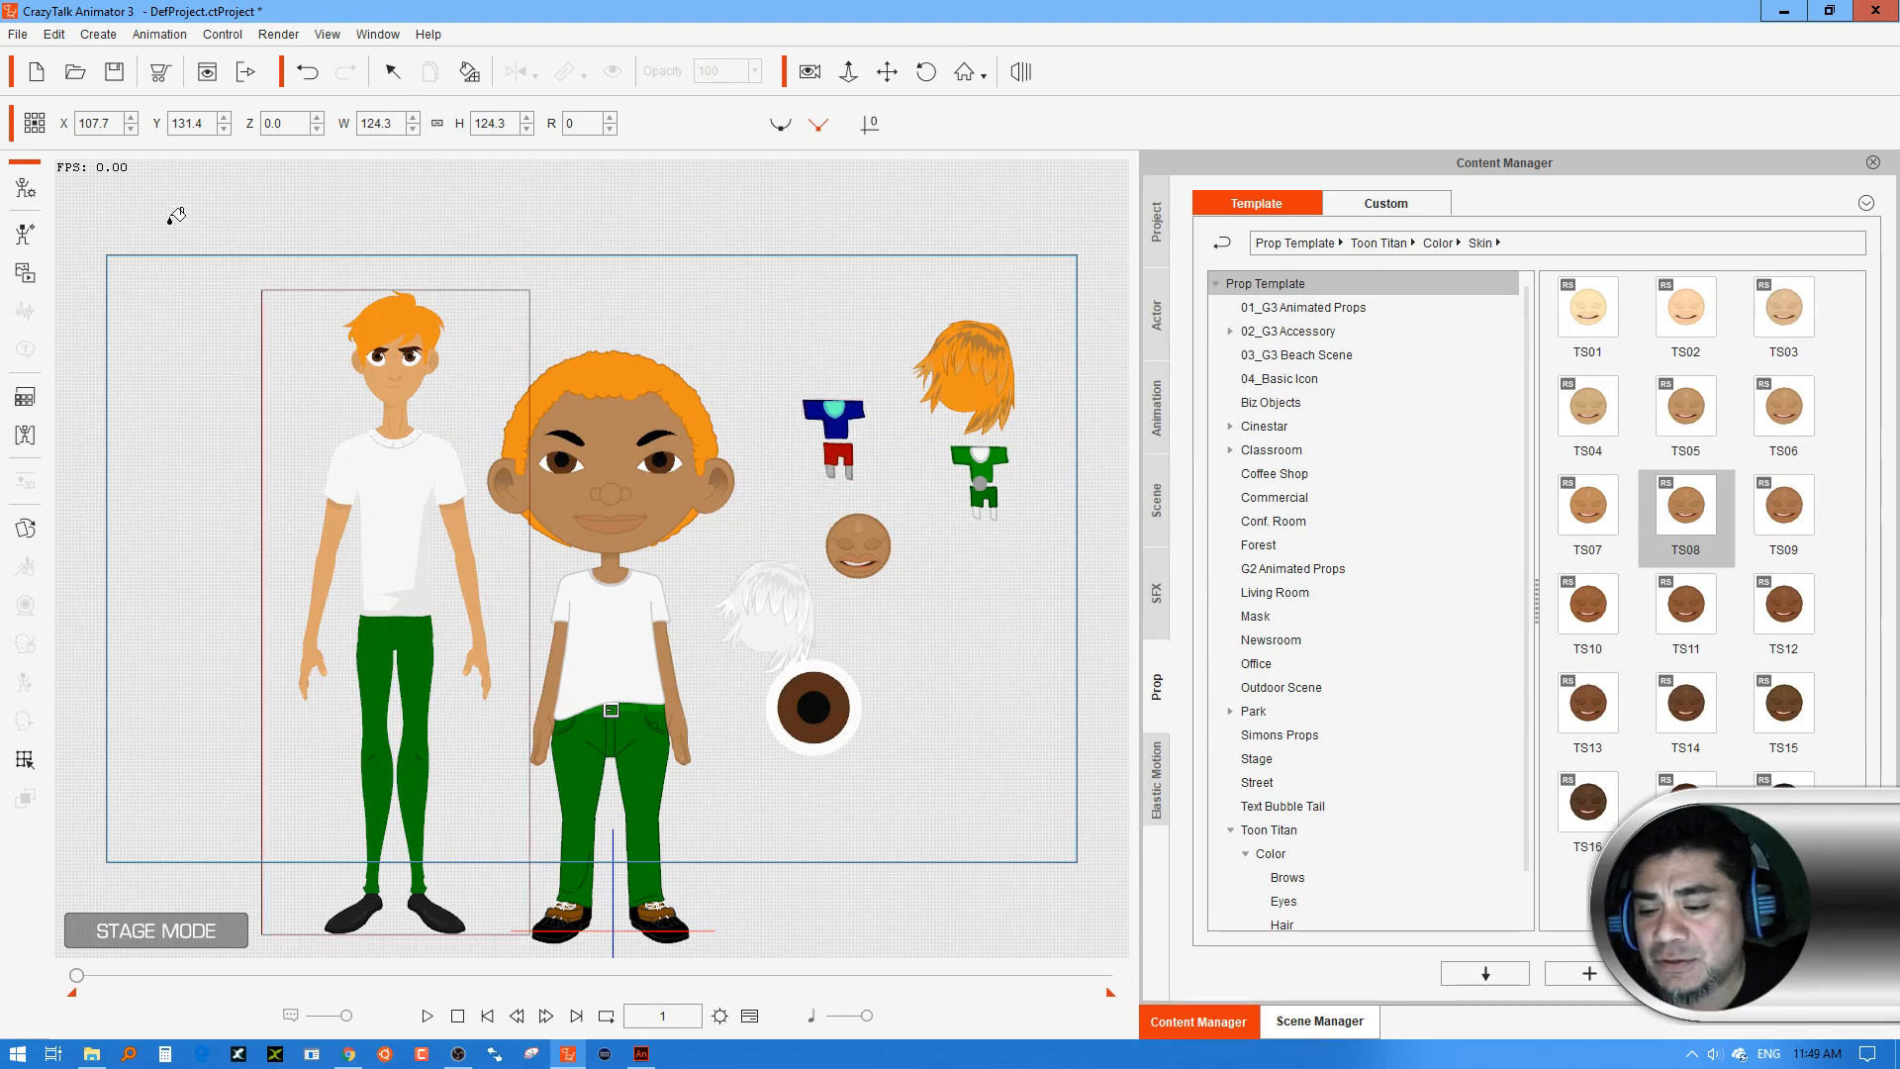
Examine the collars, sleeves and outlines of both characters' white shirts up close
left_click(391, 72)
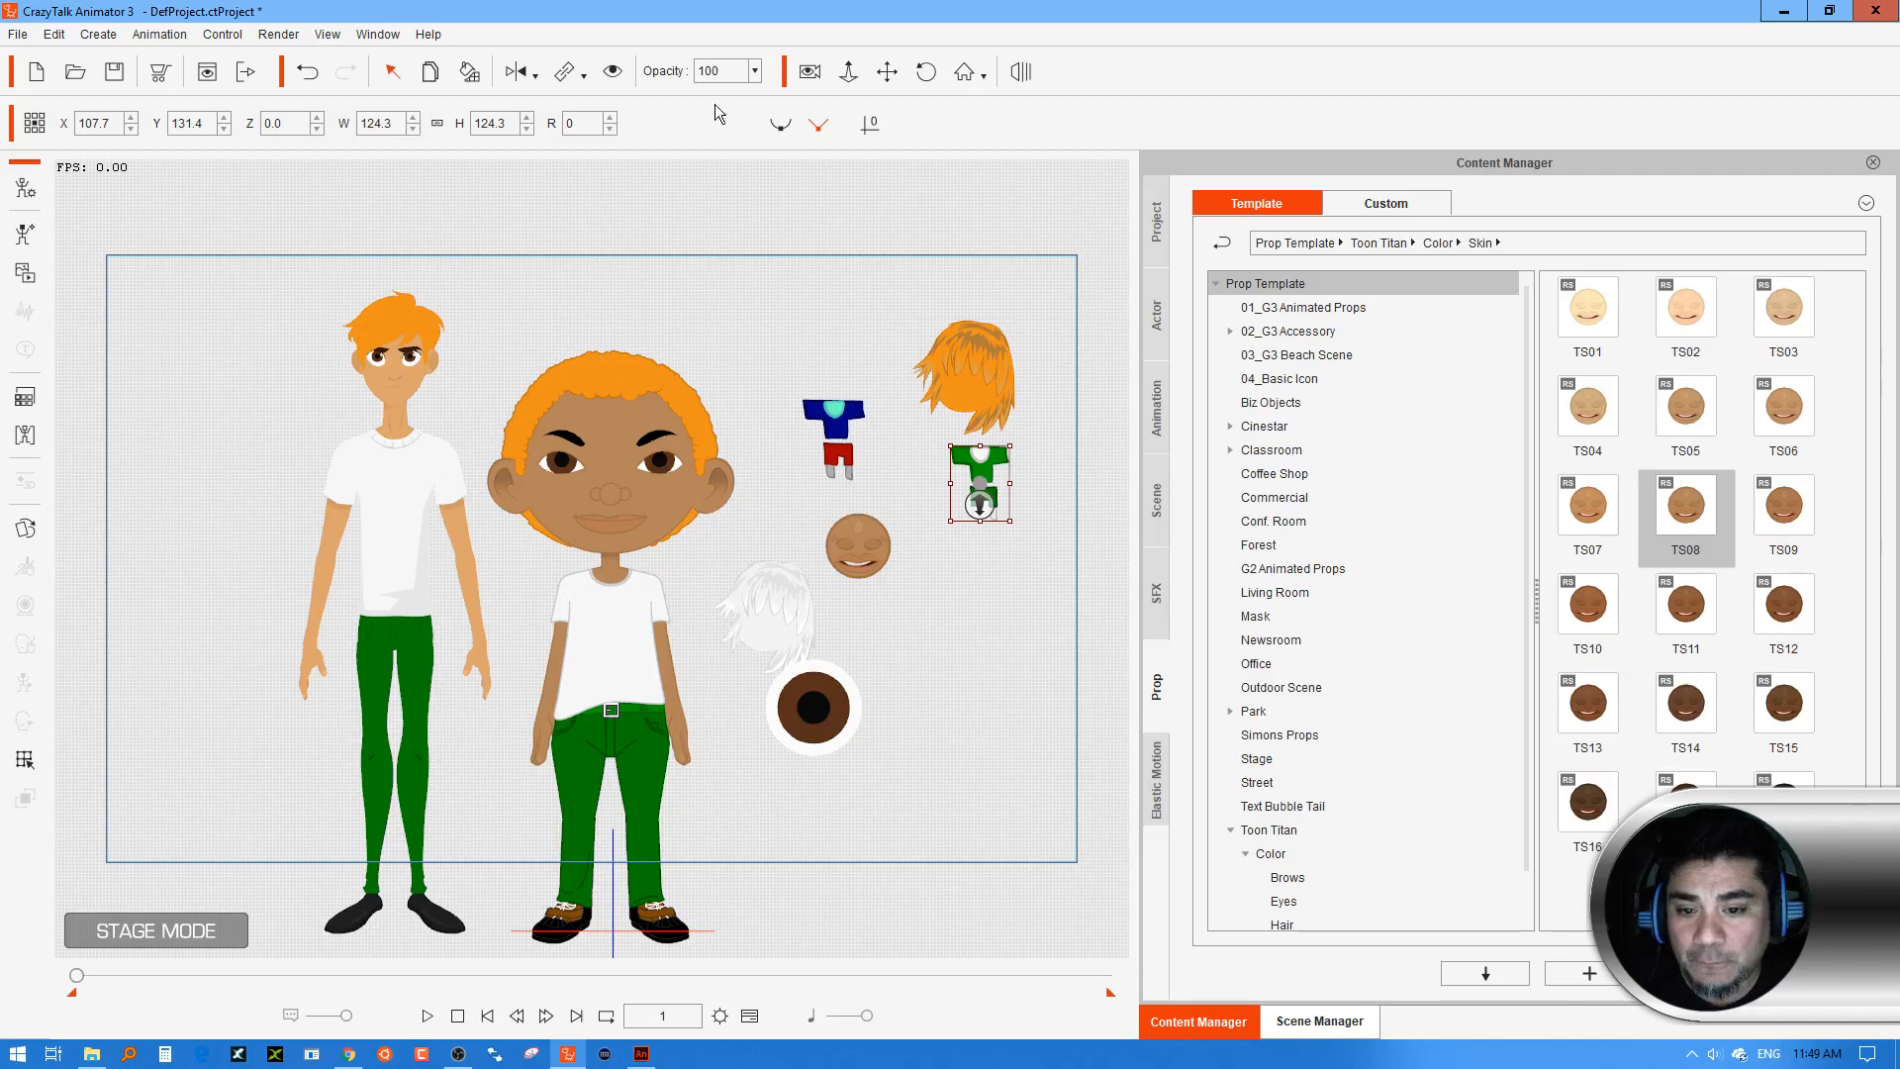
left_click(848, 73)
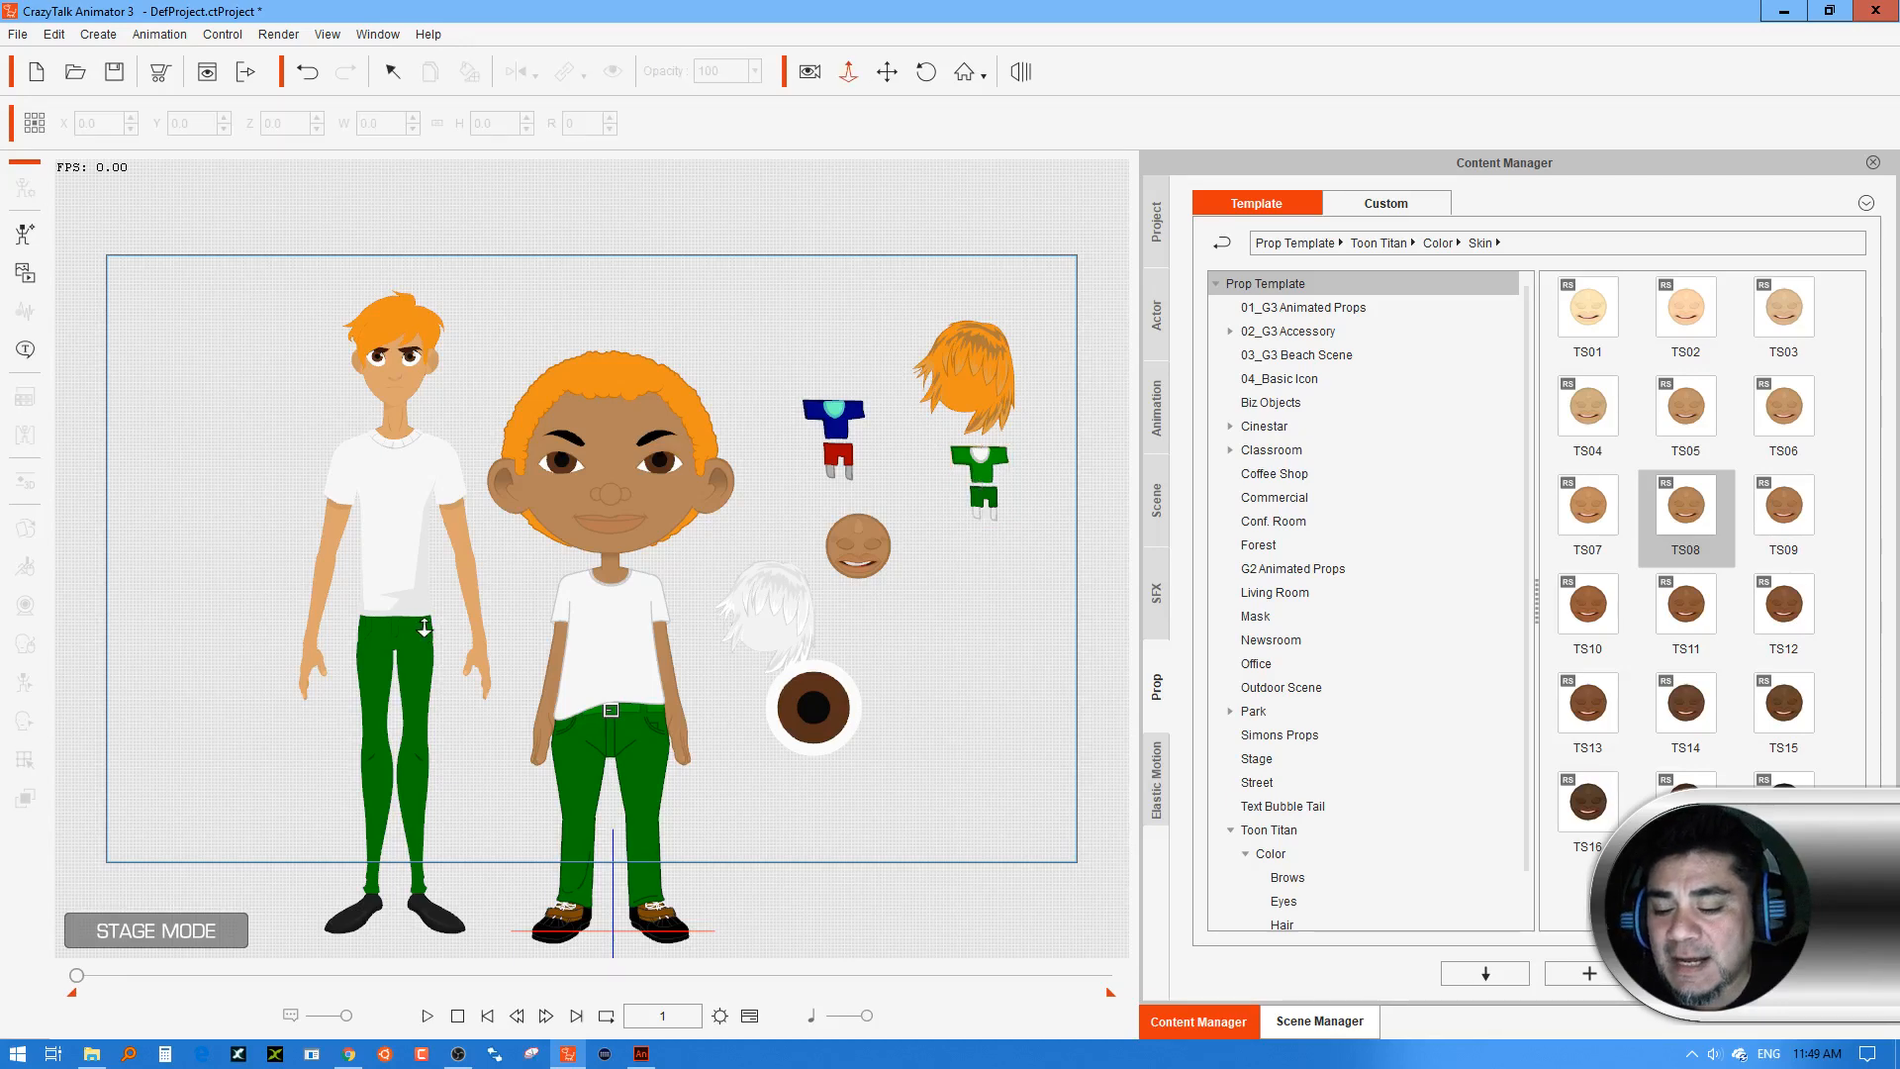
left_click_drag(425, 624, 1438, 632)
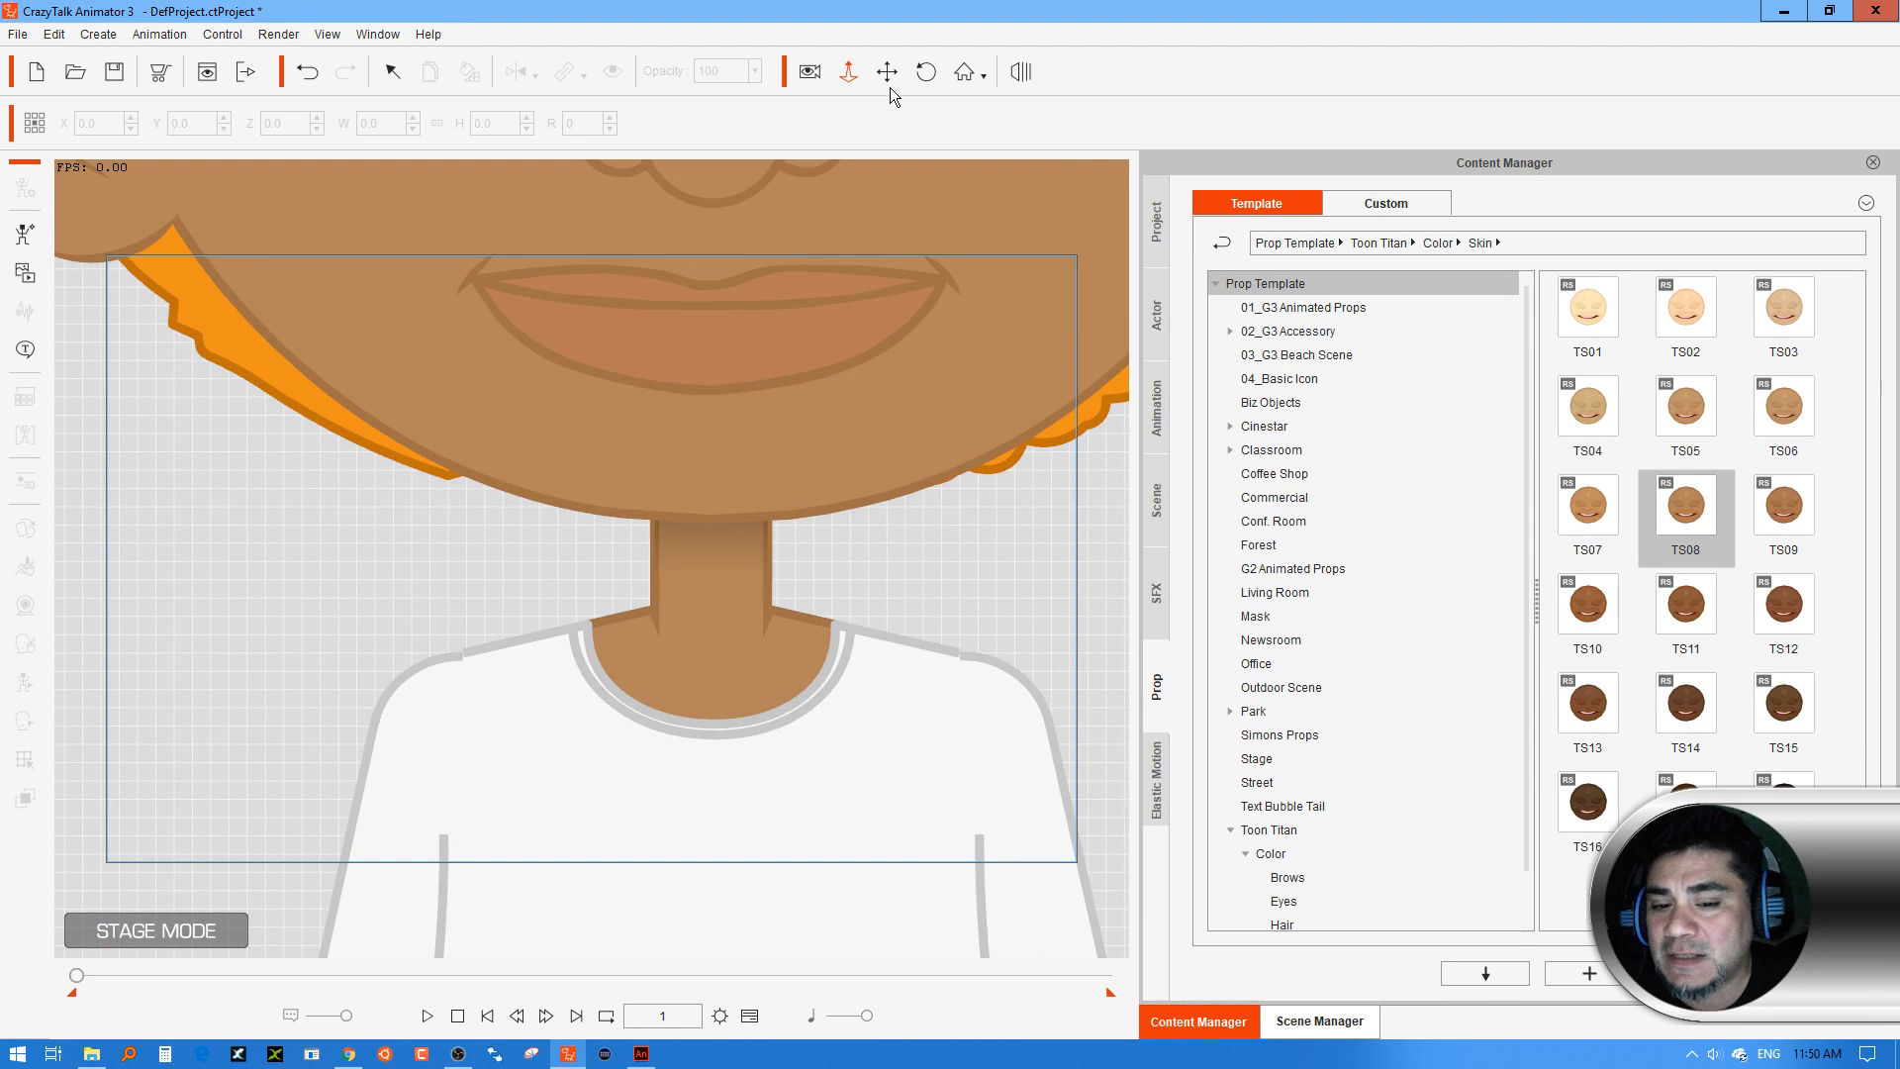
left_click(886, 72)
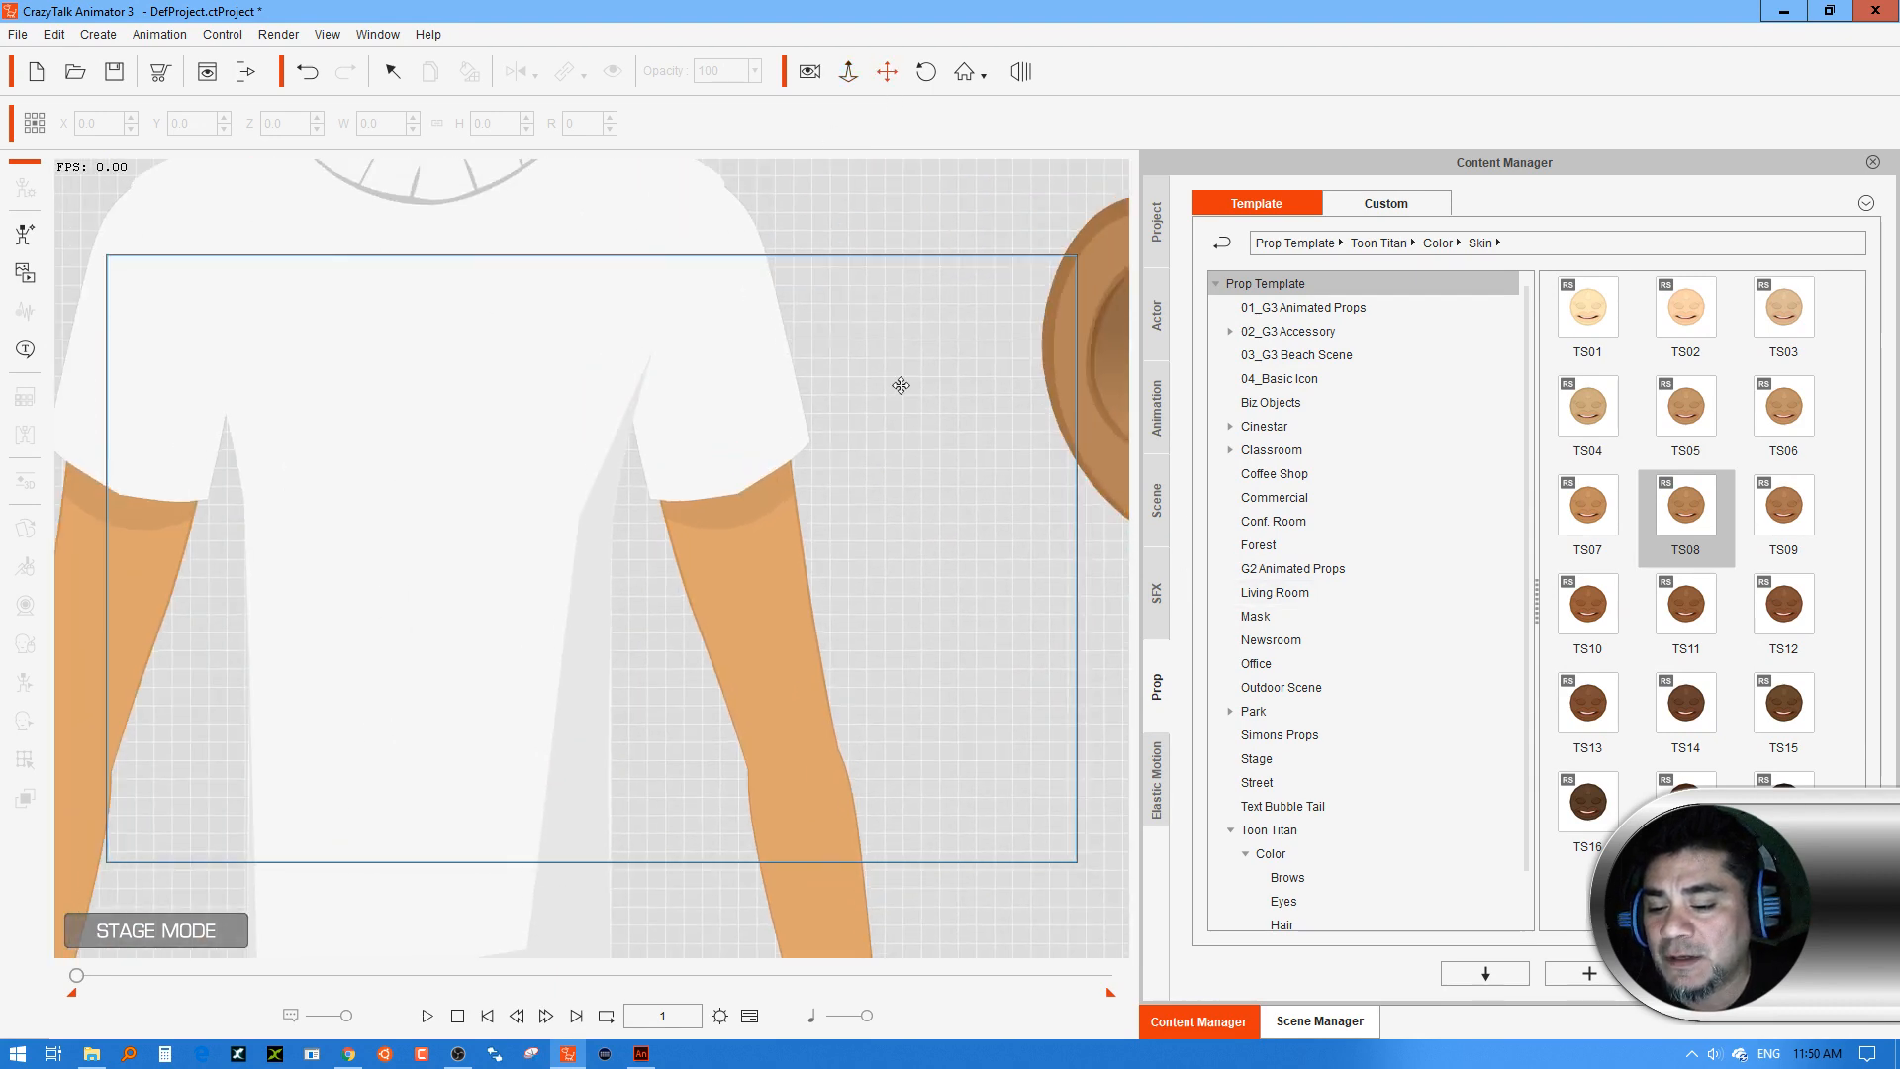
left_click_drag(900, 385, 714, 355)
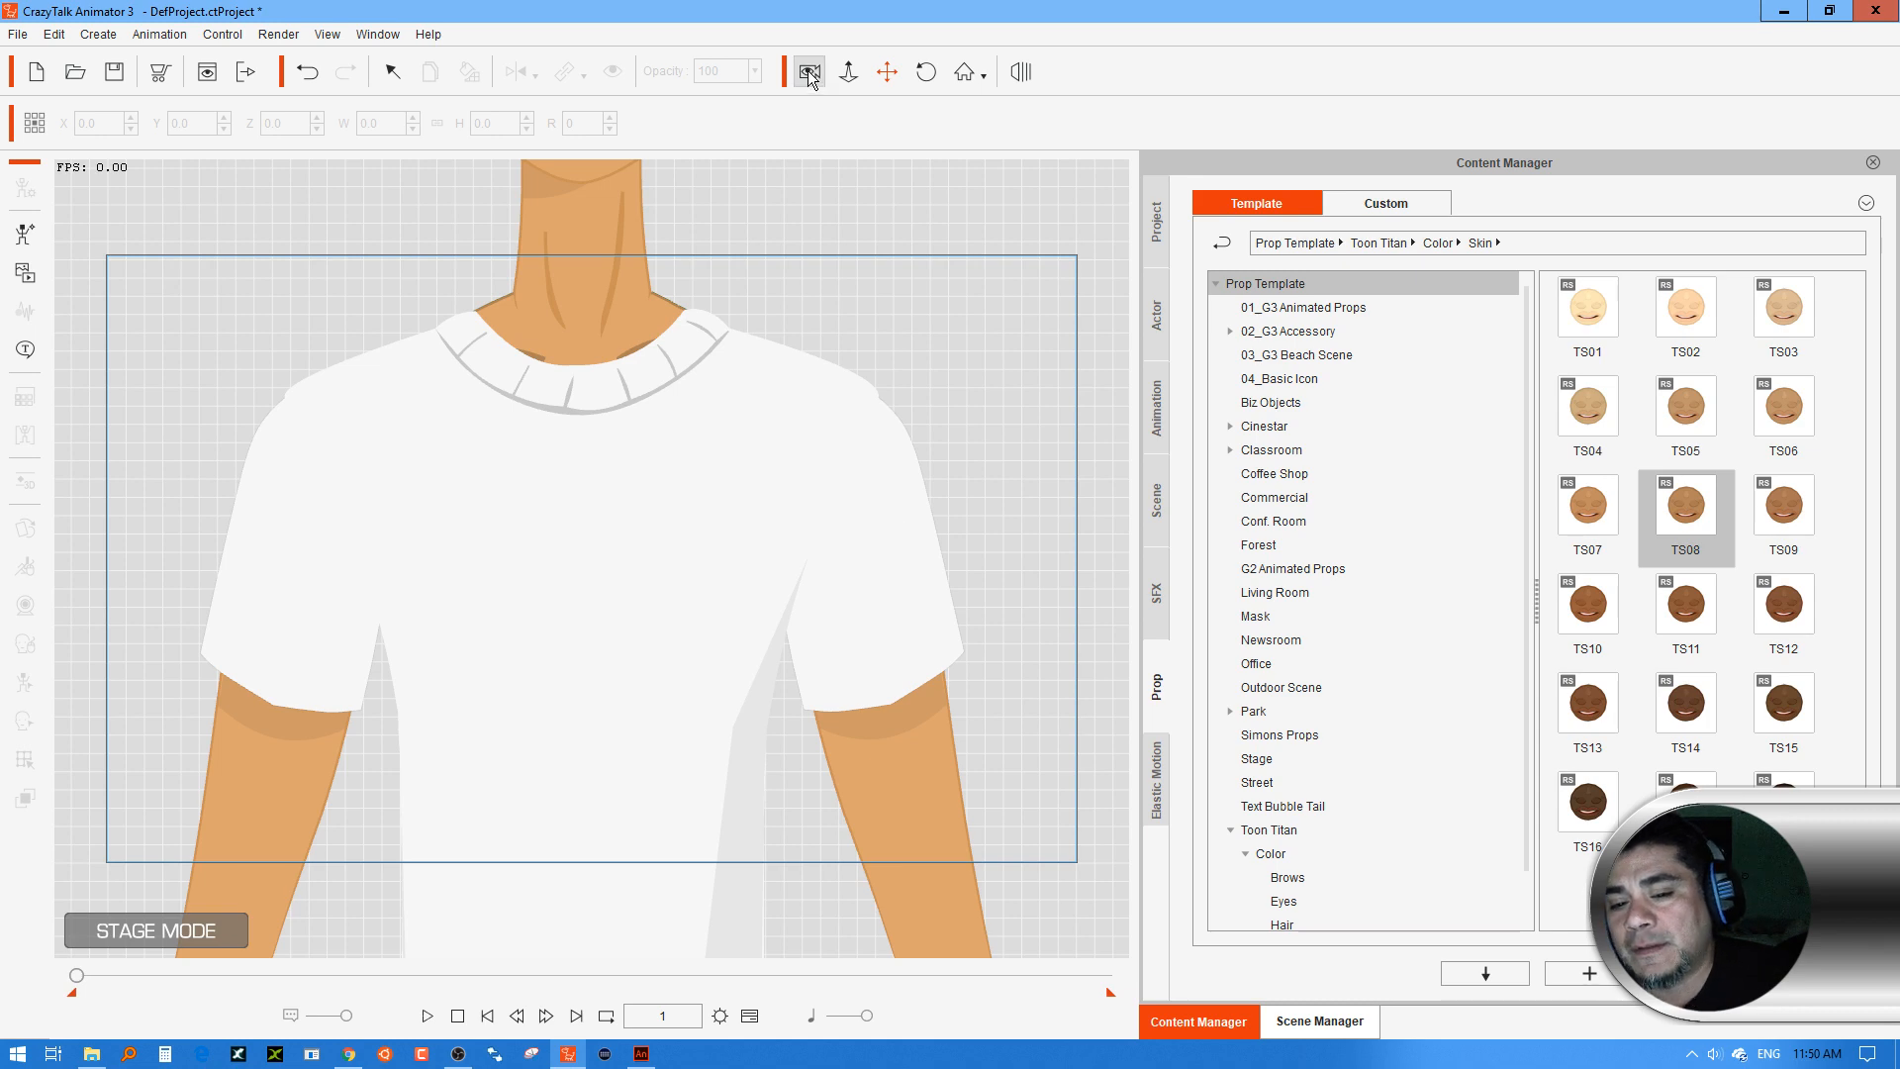
left_click(848, 72)
left_click_drag(967, 336, 983, 713)
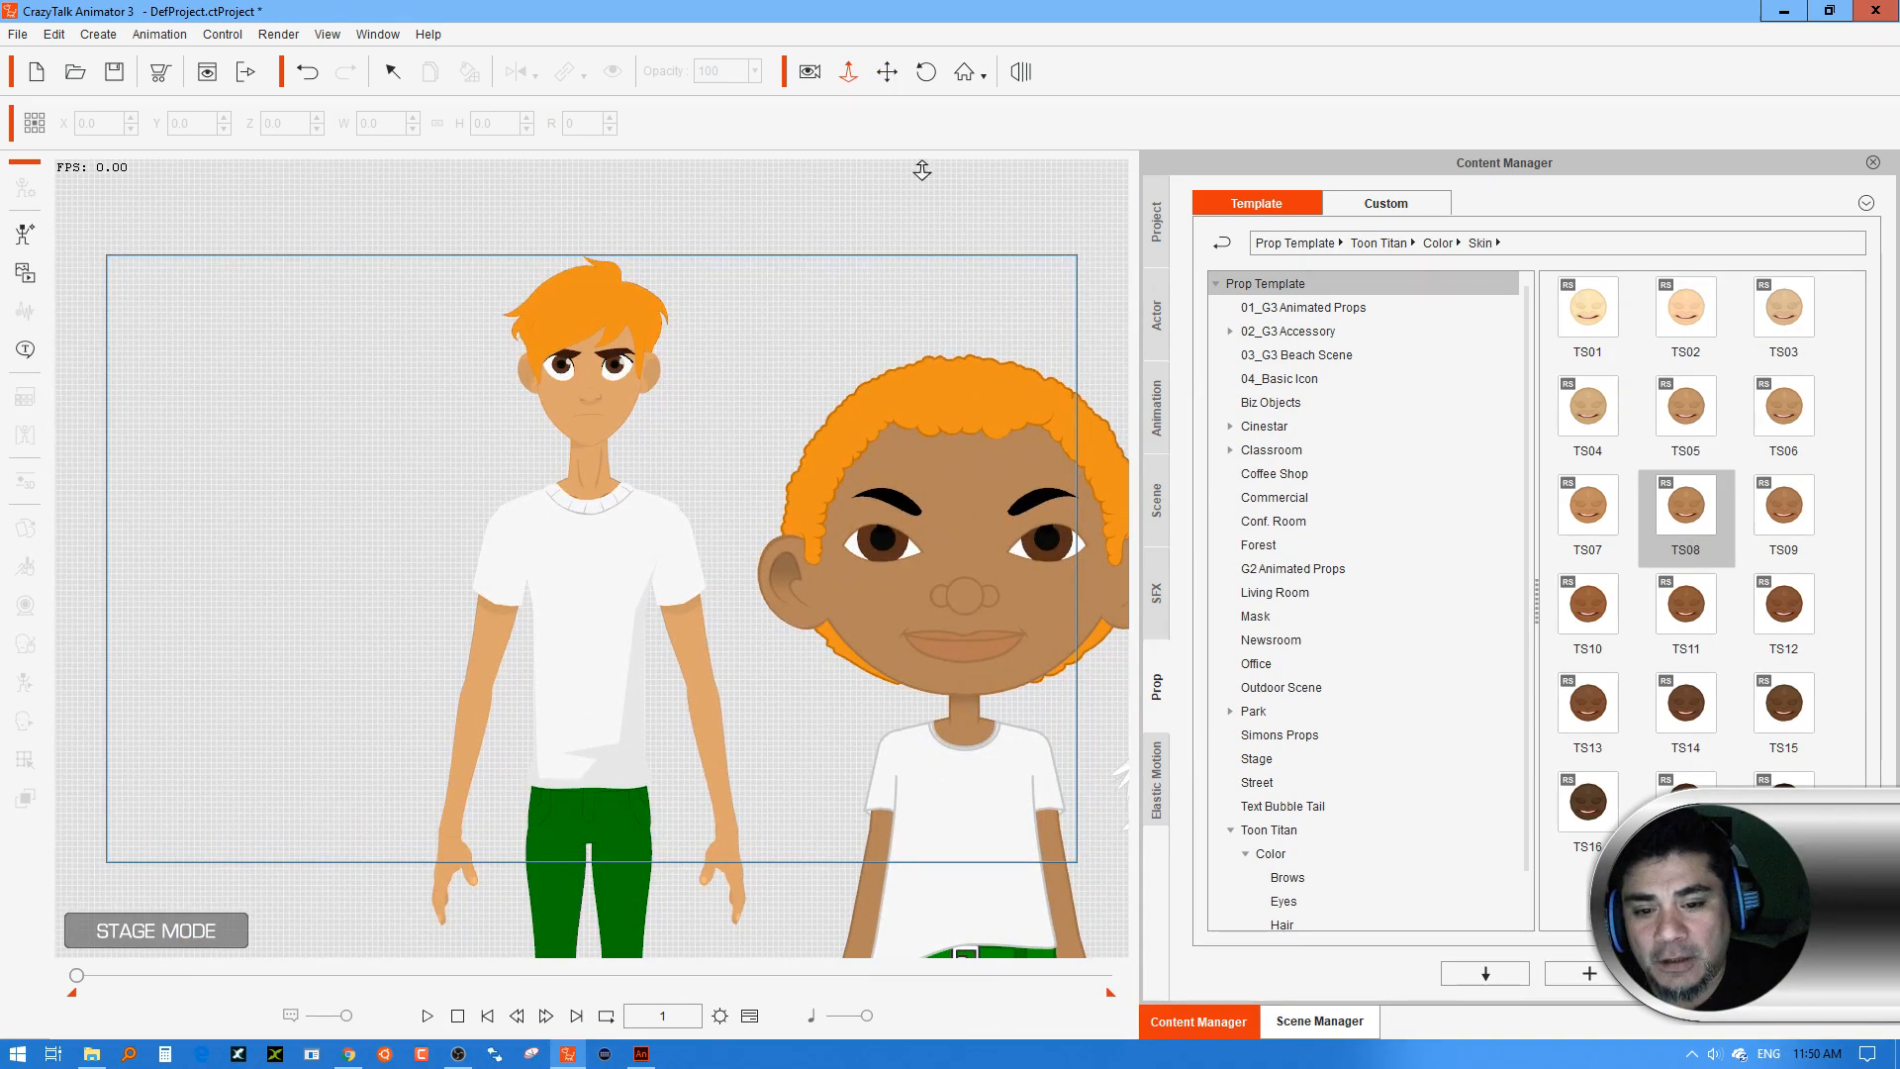
left_click(887, 72)
left_click_drag(1080, 722, 847, 428)
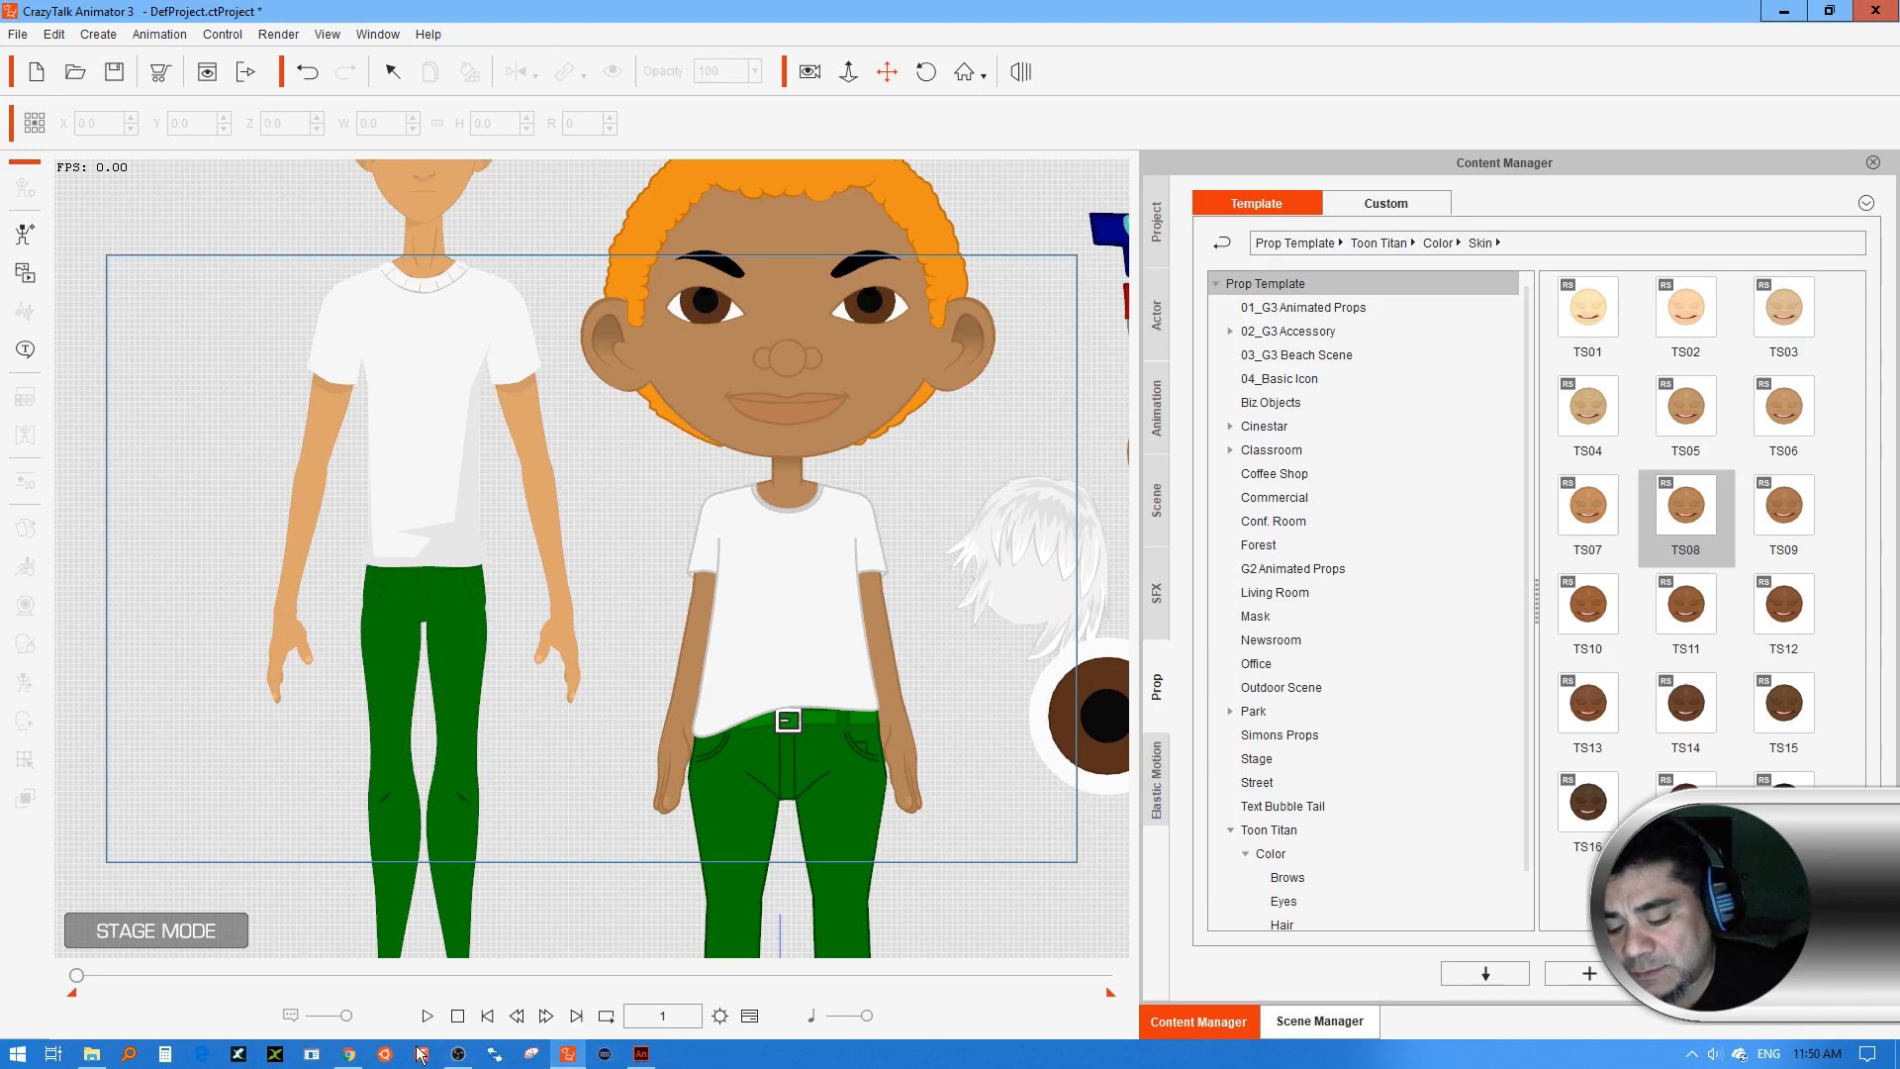
Switch to Adobe Animate, maximize its window and delete the orange outline of the blue circle
left_click(641, 1054)
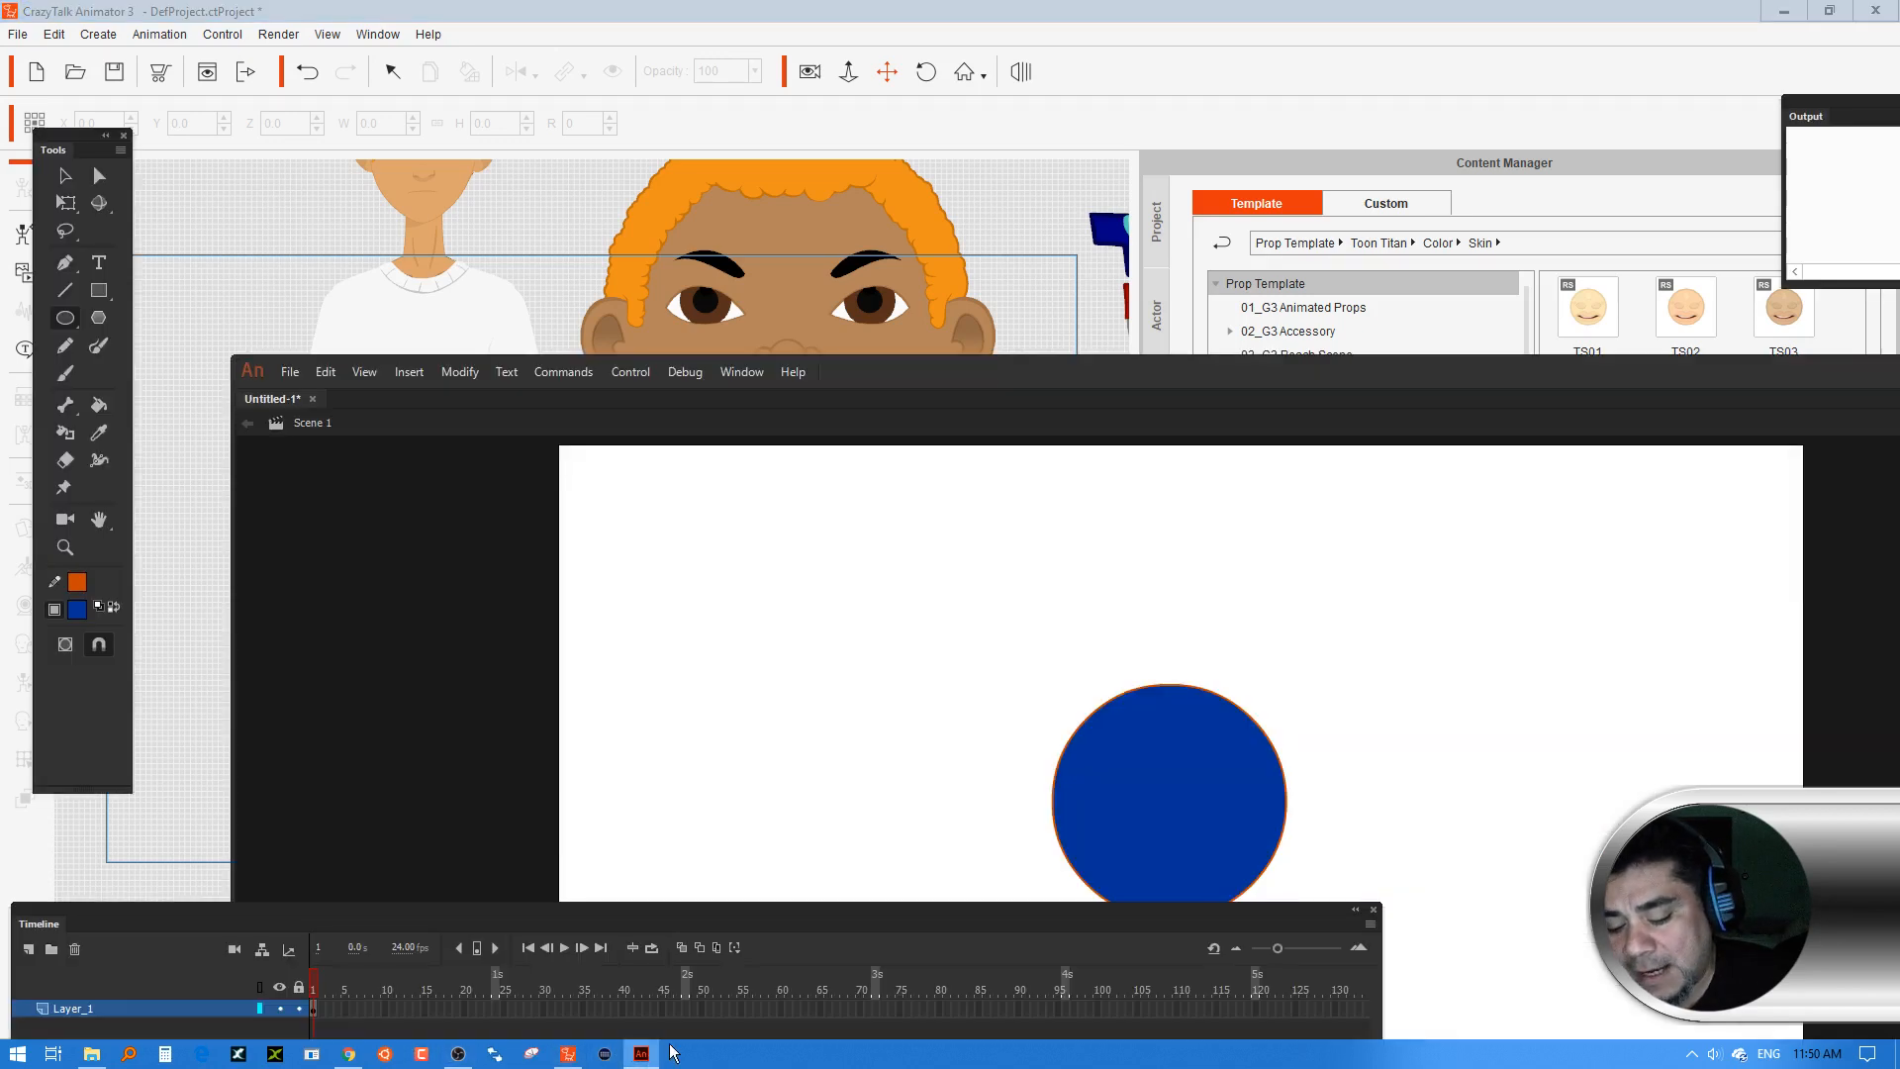
double_click(1300, 381)
key("v")
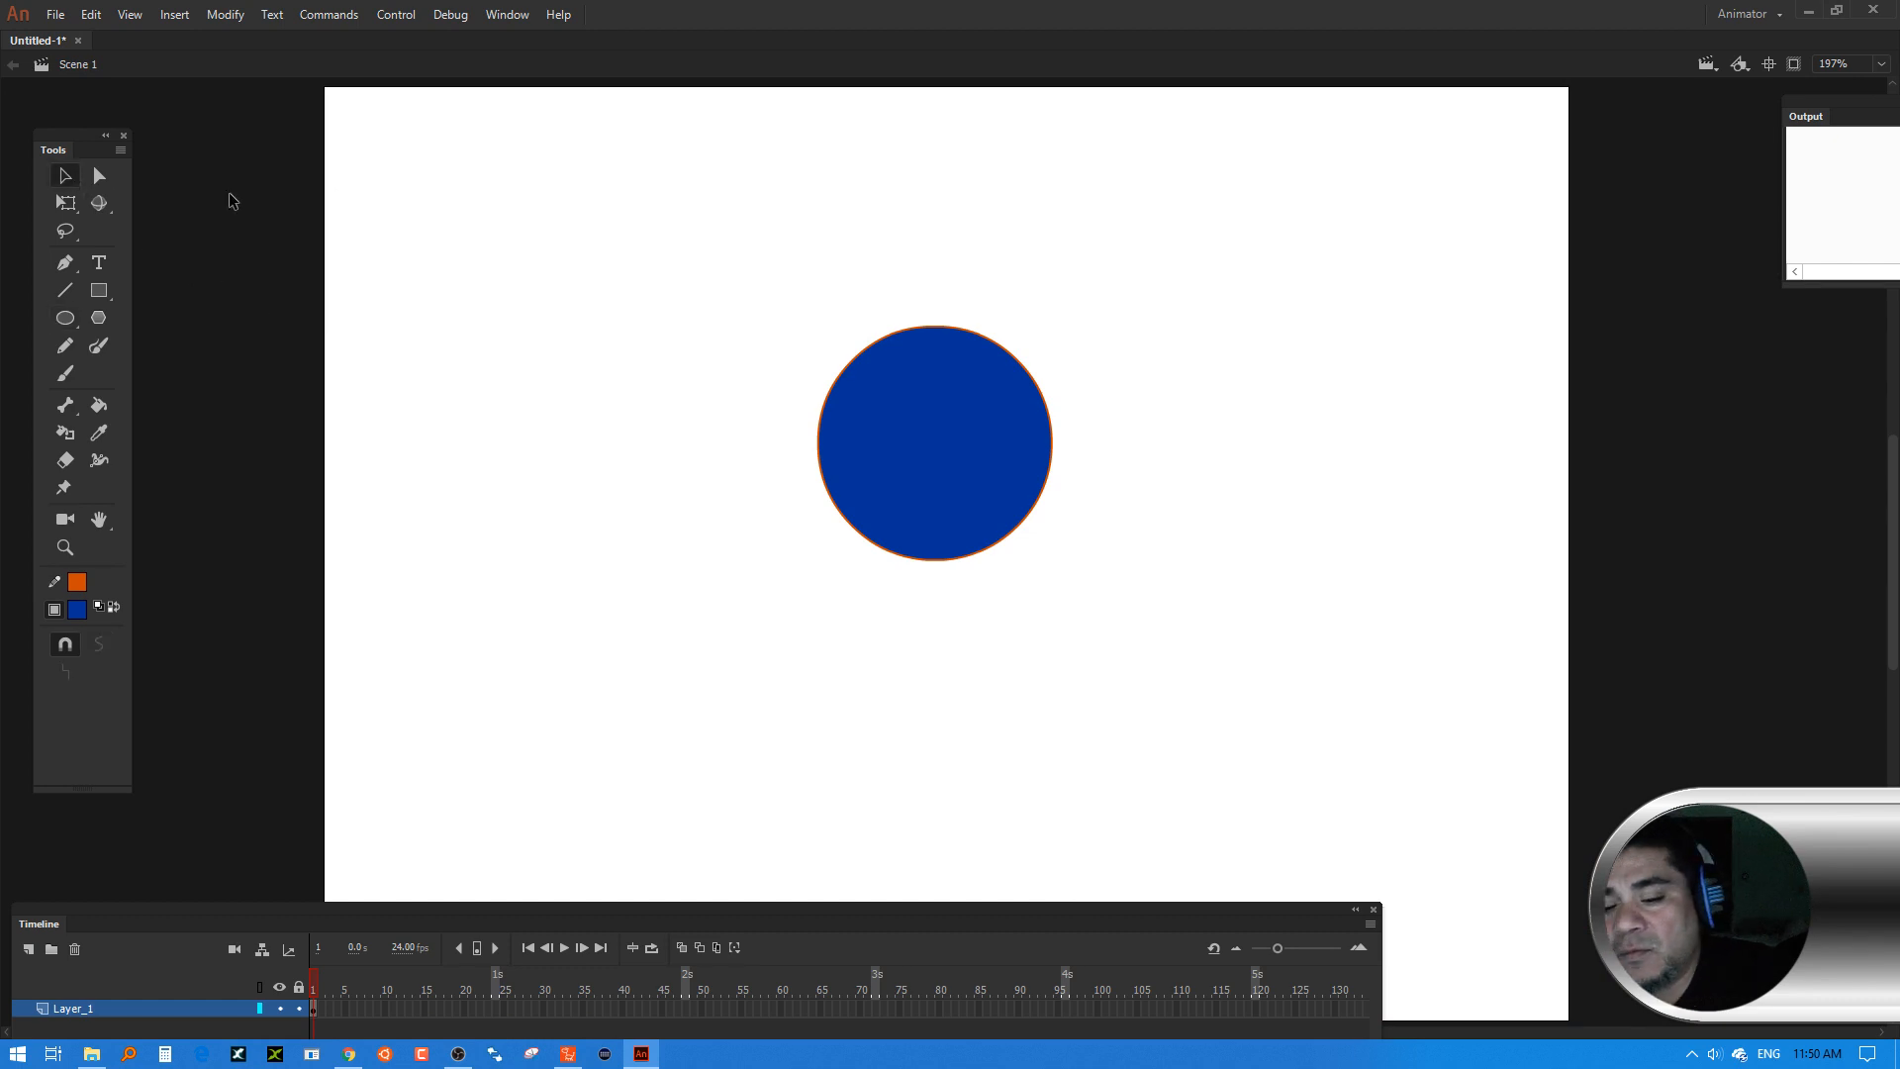
left_click(952, 326)
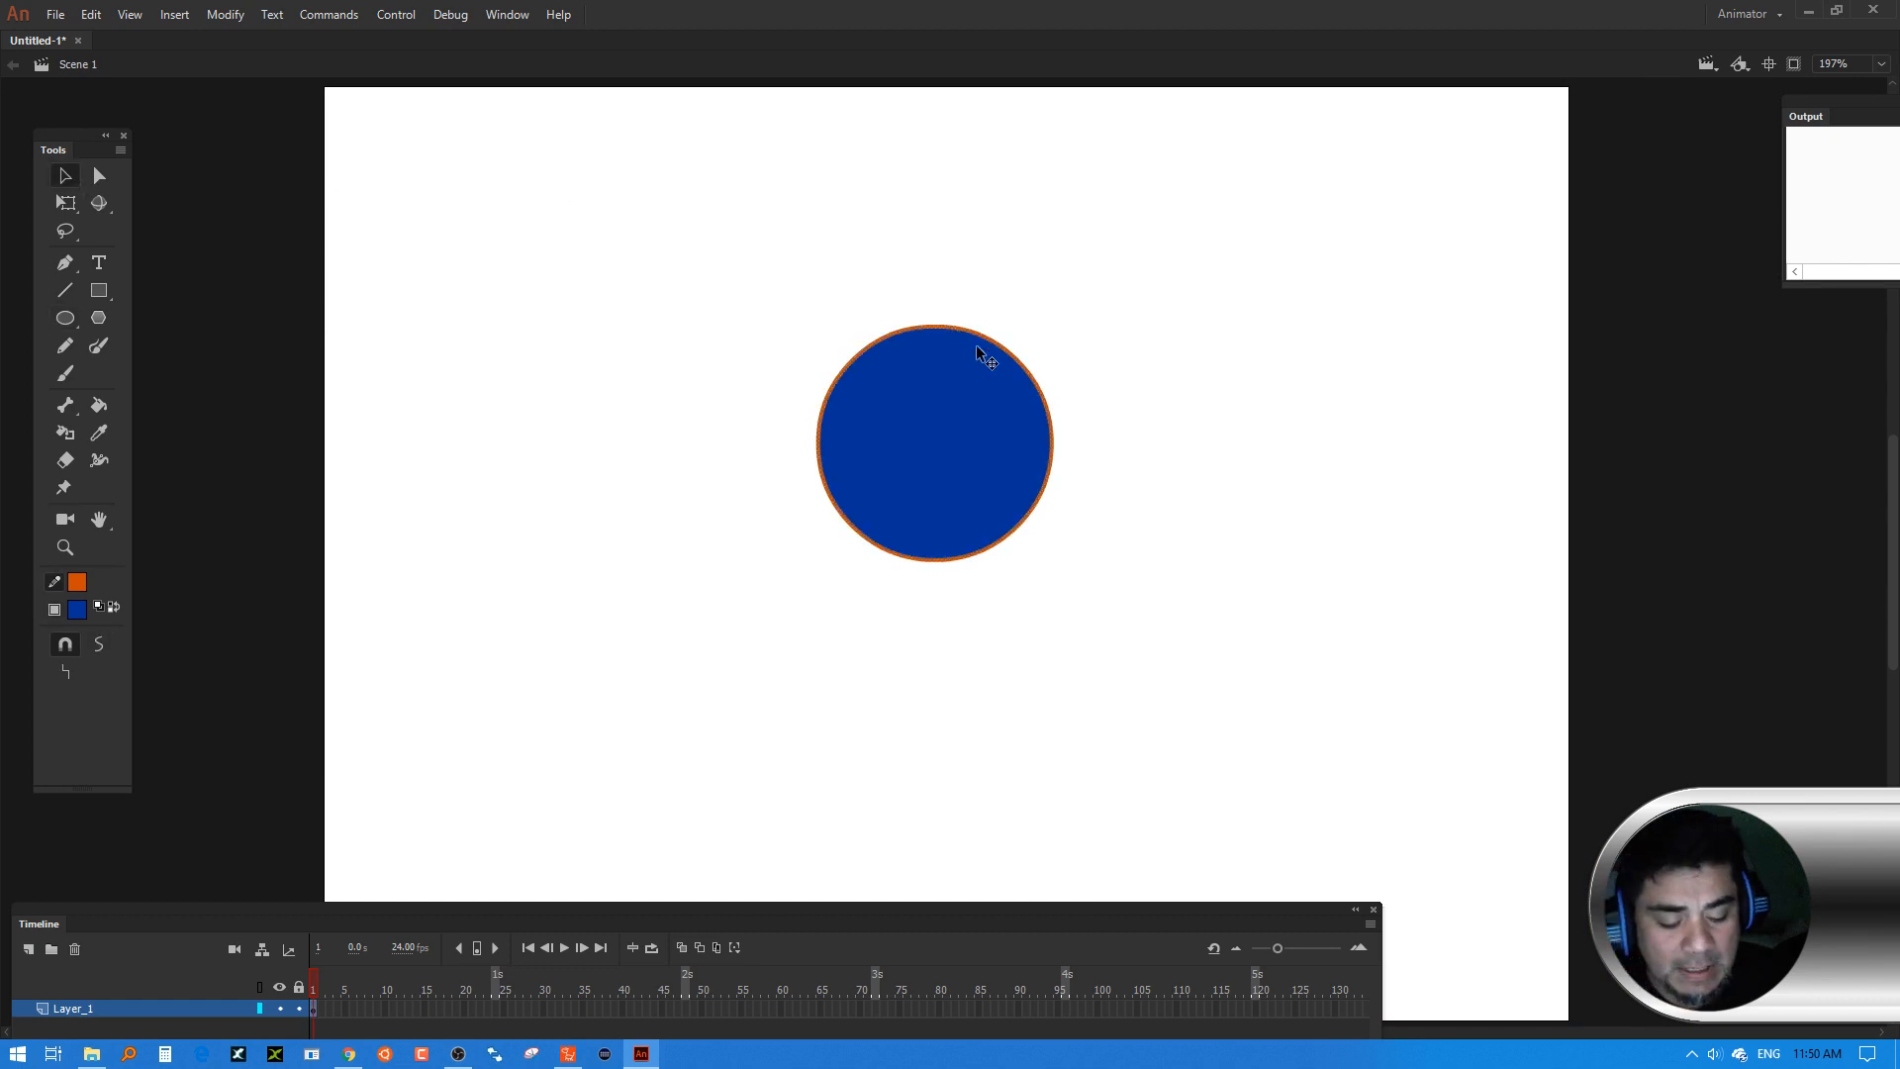
key("Delete")
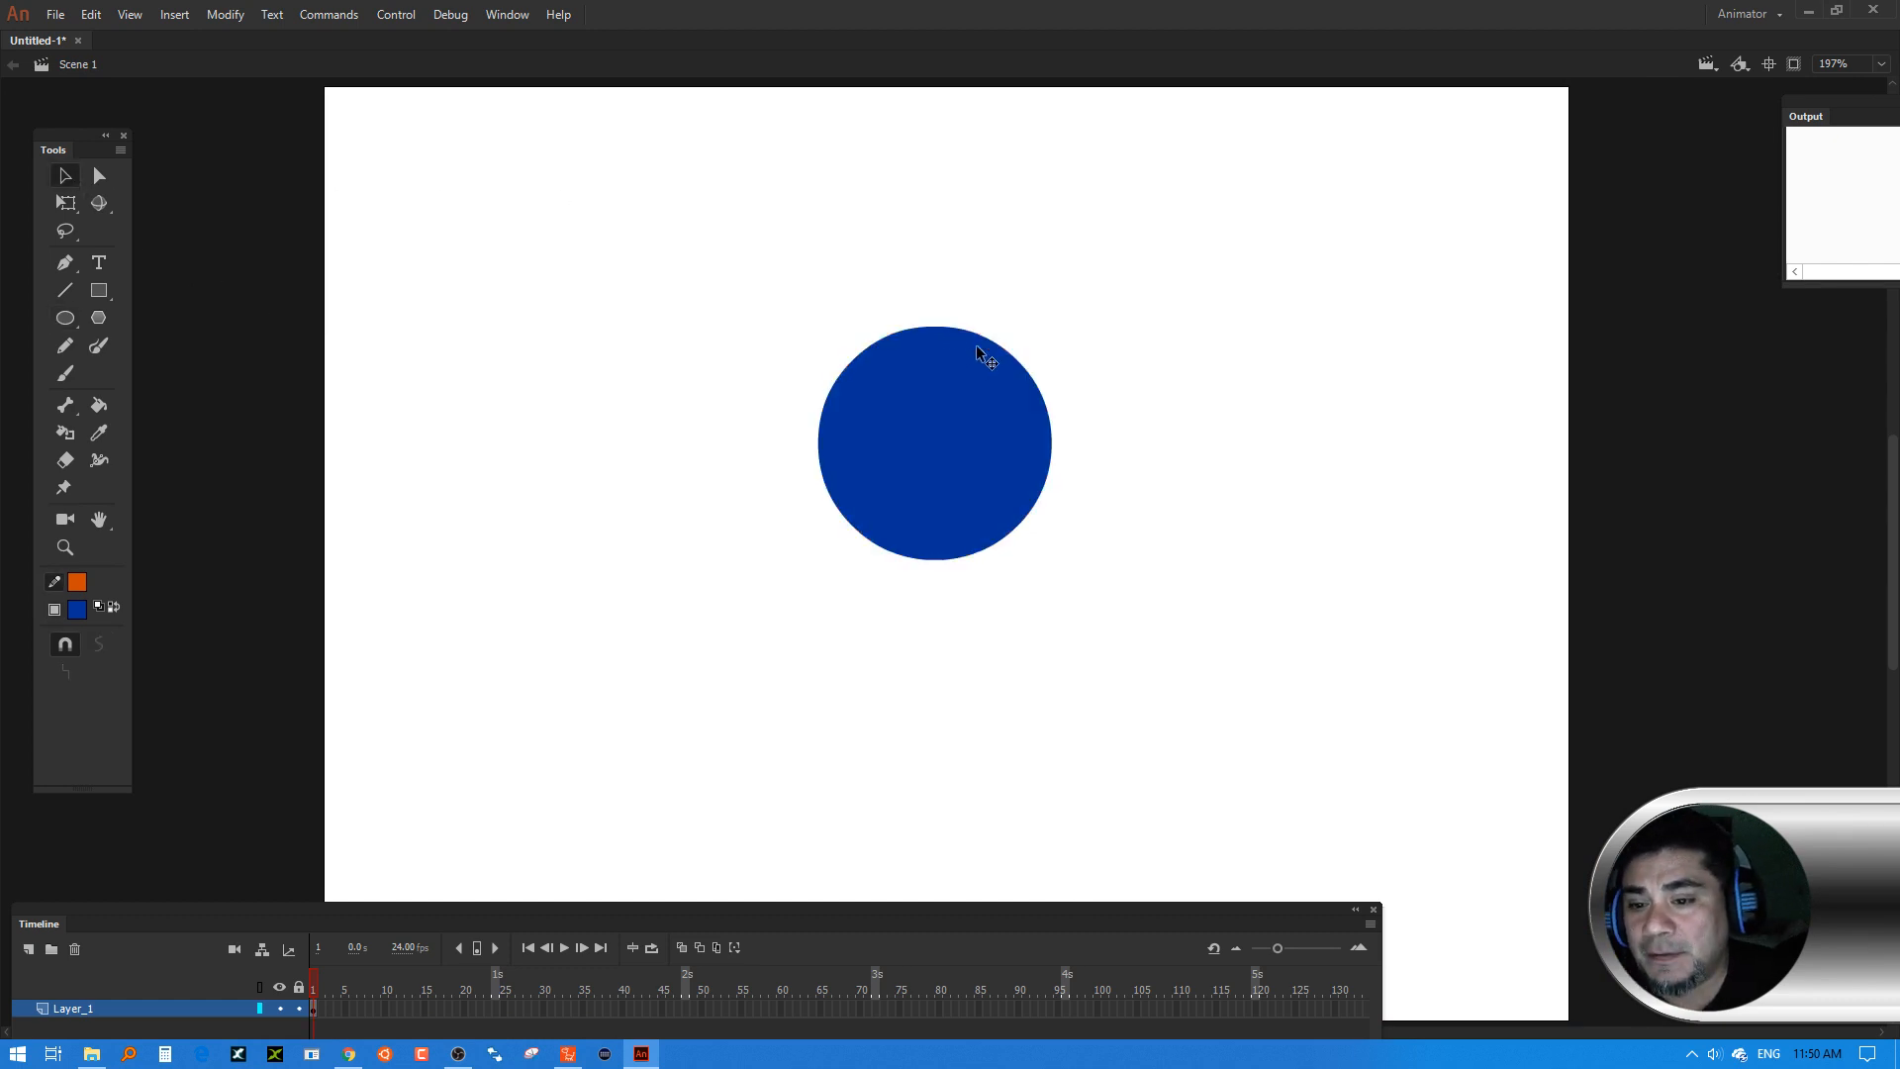
Open the Toon Titan extension and place its panel on the stage beside the blue circle
left_click(506, 14)
mouse_move(746, 85)
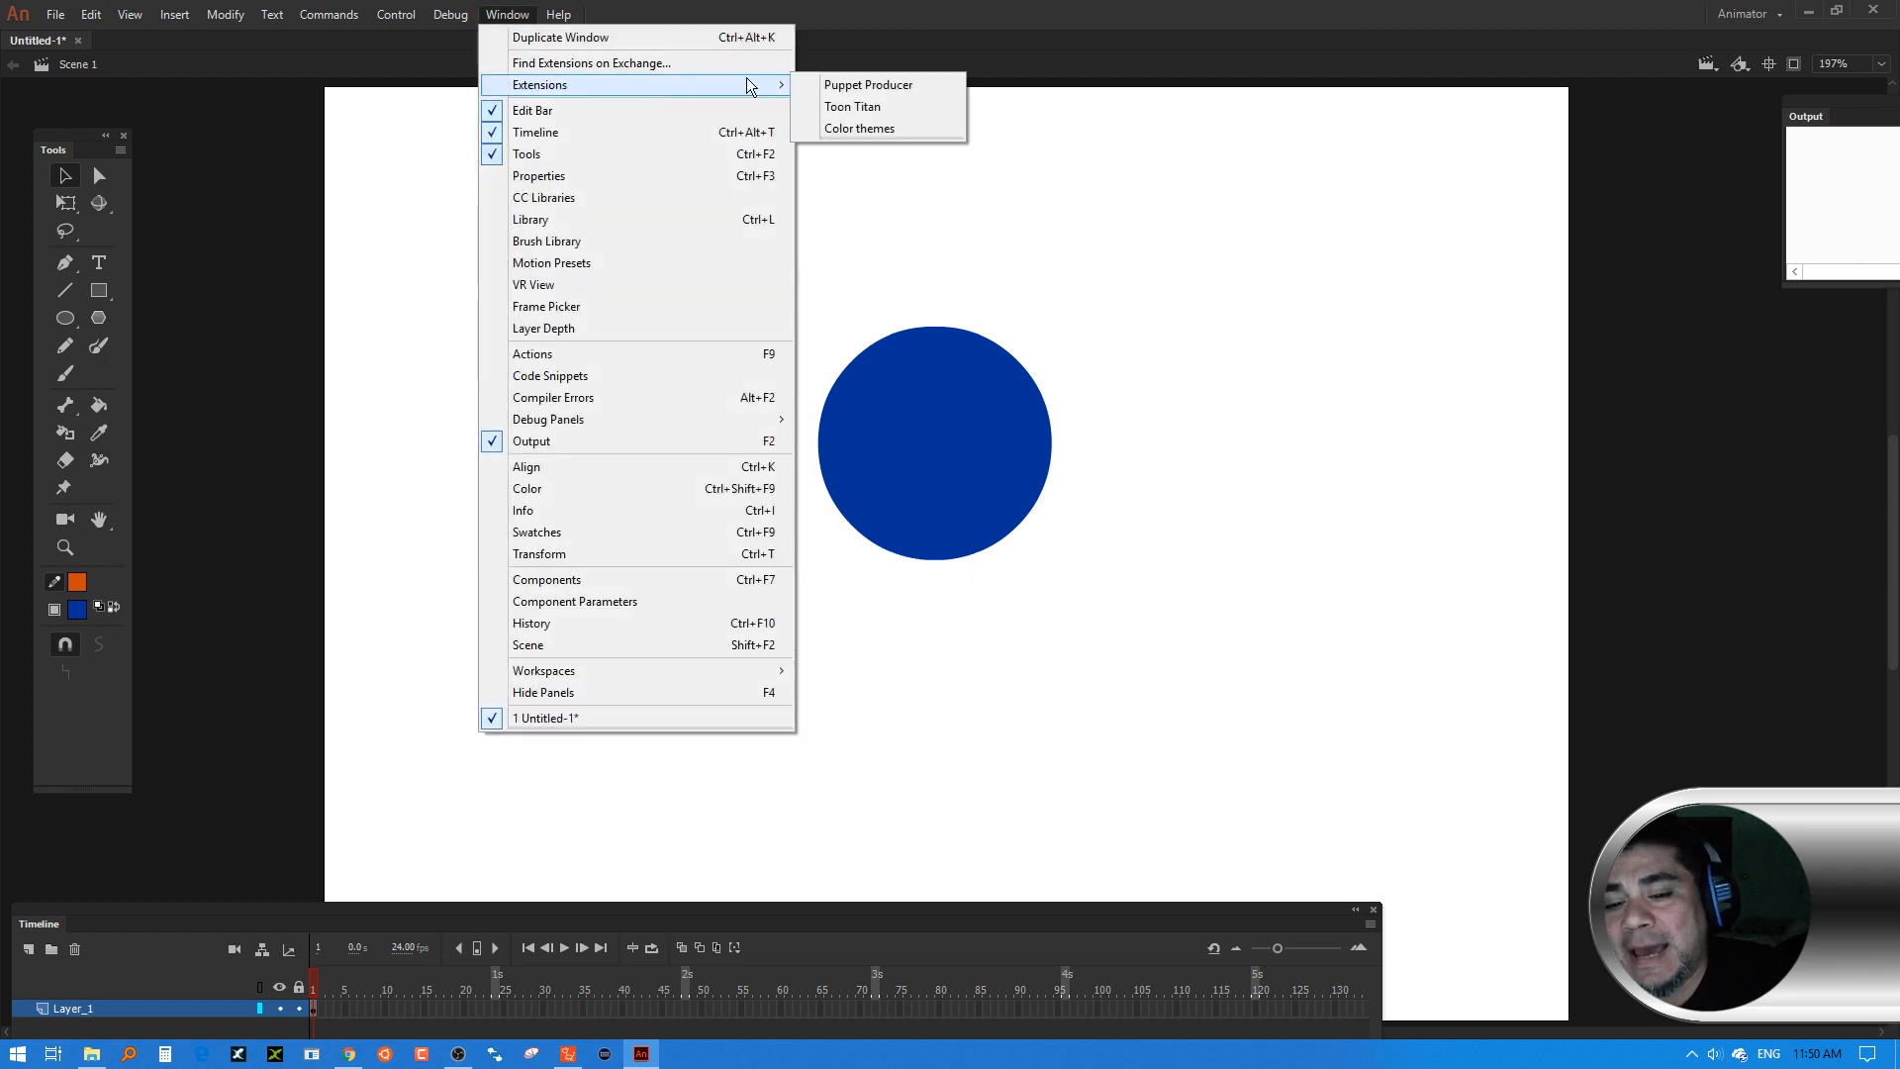
left_click(894, 106)
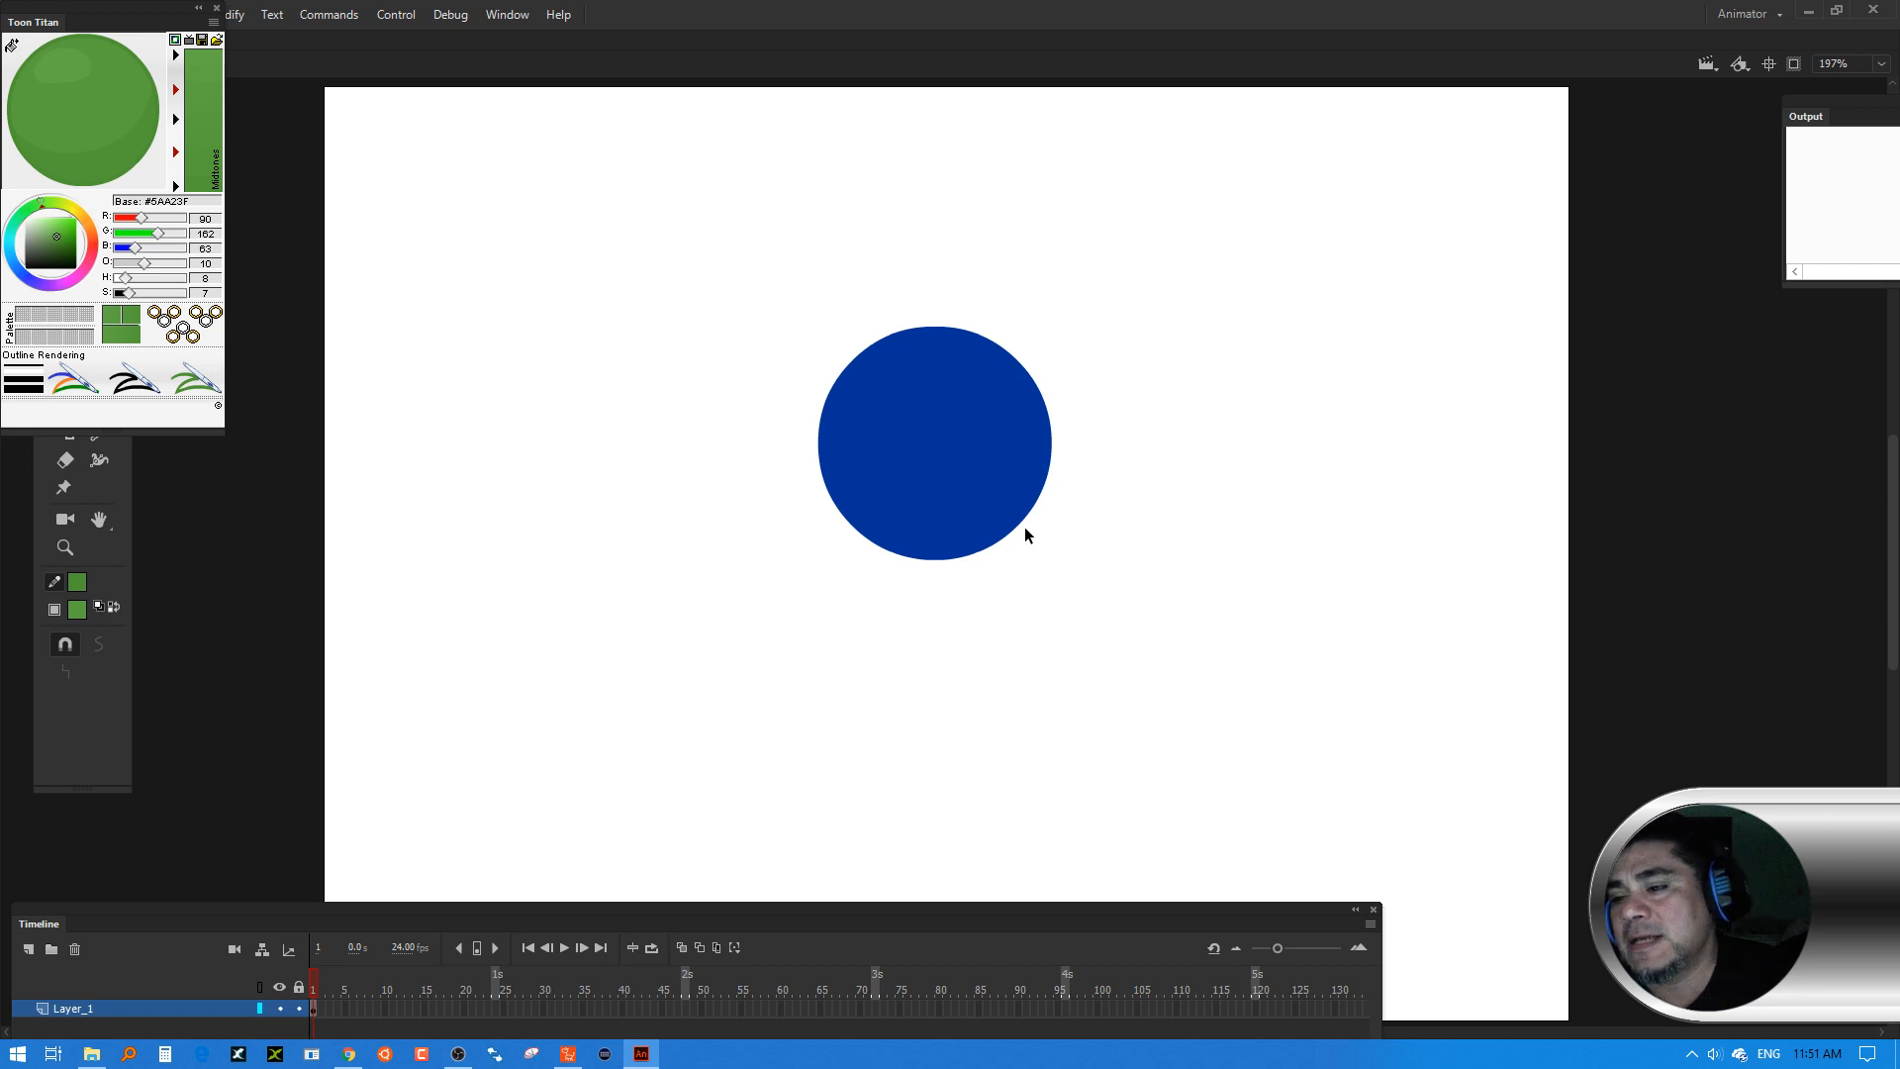
left_click_drag(50, 21, 1320, 228)
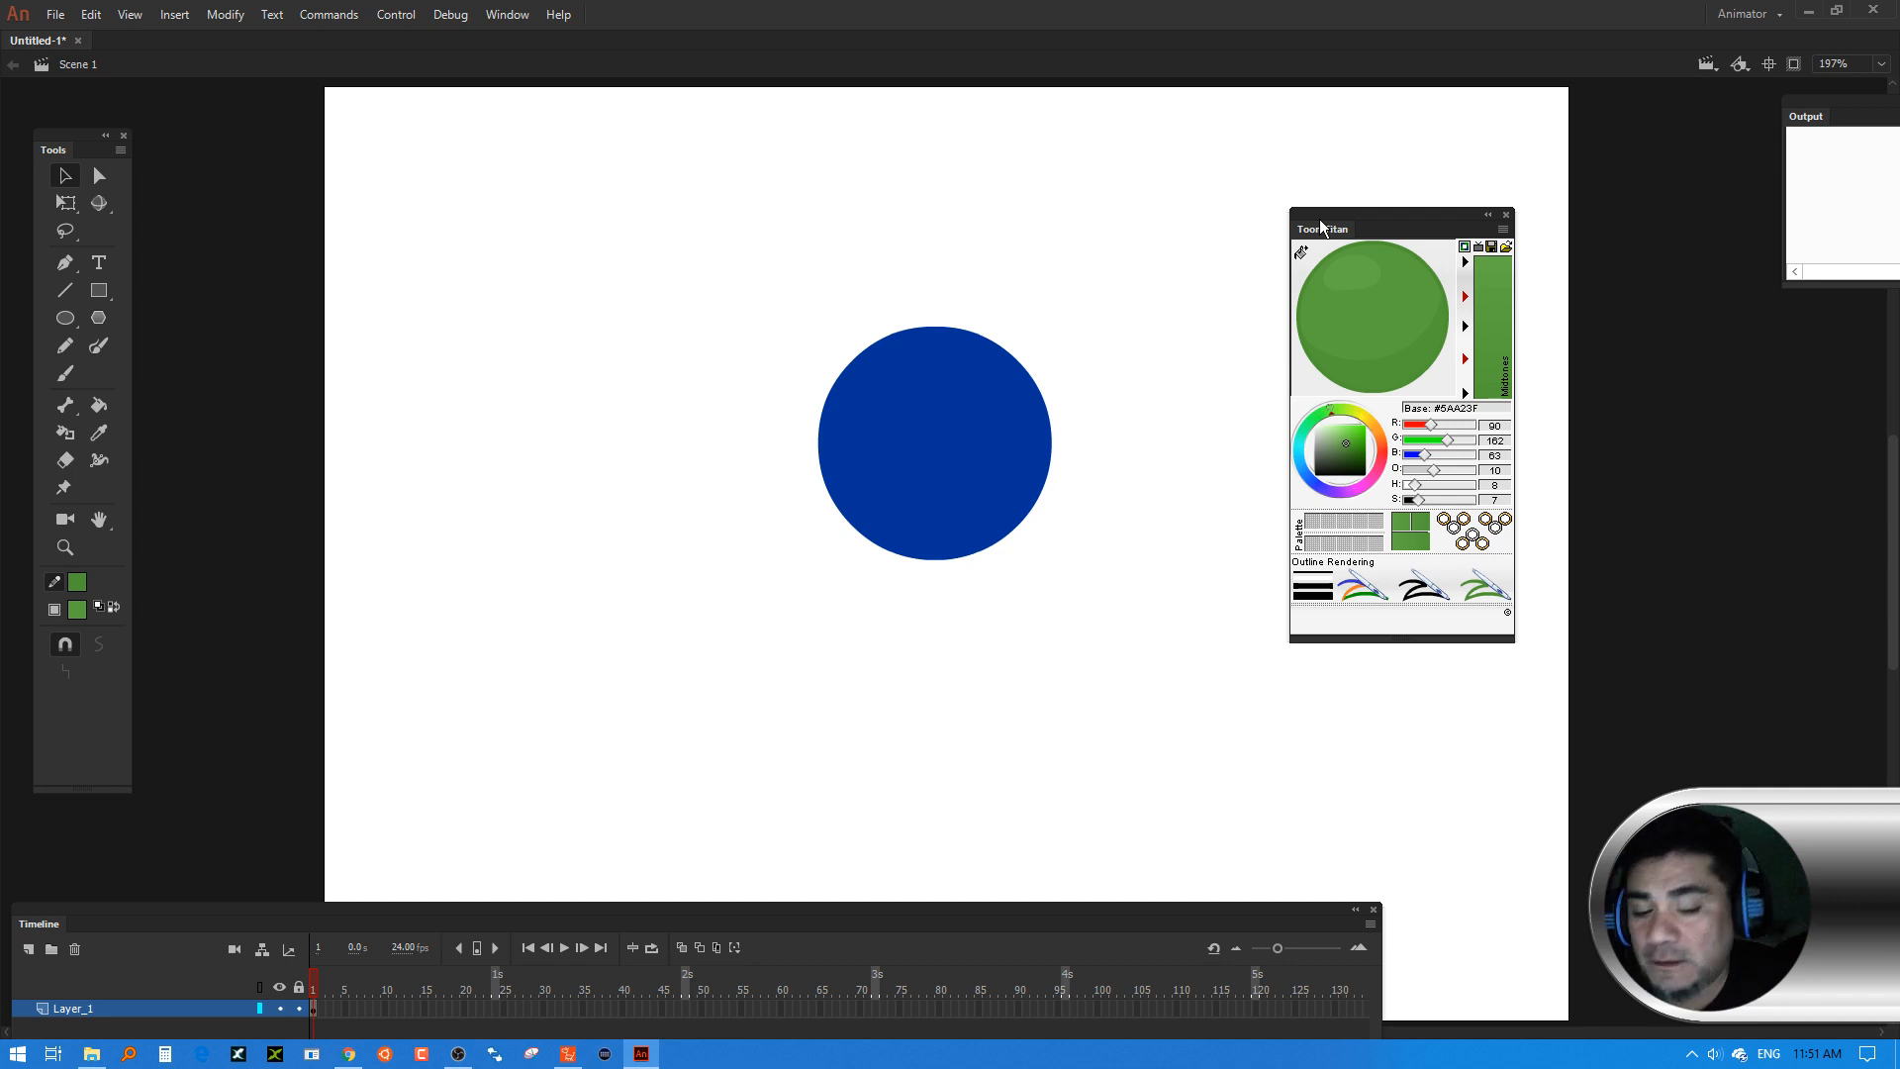
left_click_drag(1326, 235, 1249, 341)
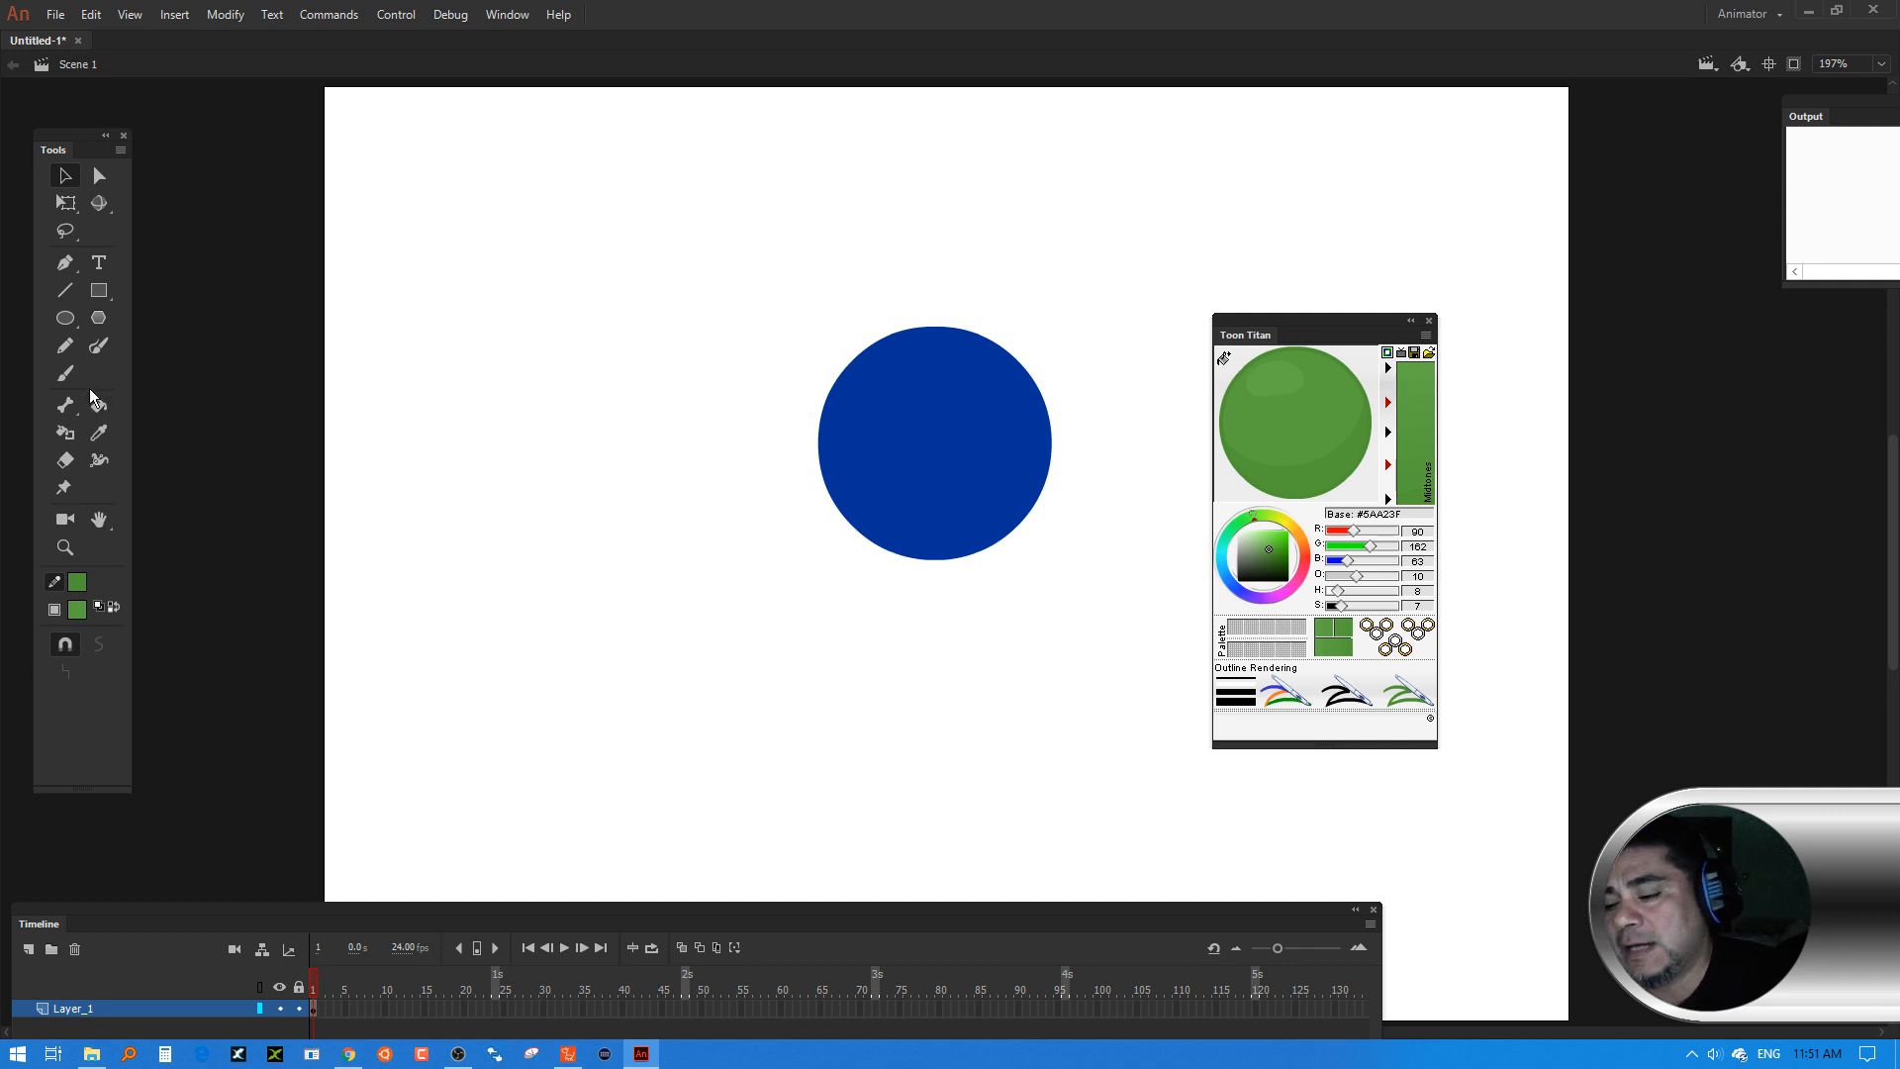
Sample the circle's blue as the Toon Titan base color, and set outline to 25, highlight to 15 and shadow to 13
left_click(102, 437)
left_click(934, 455)
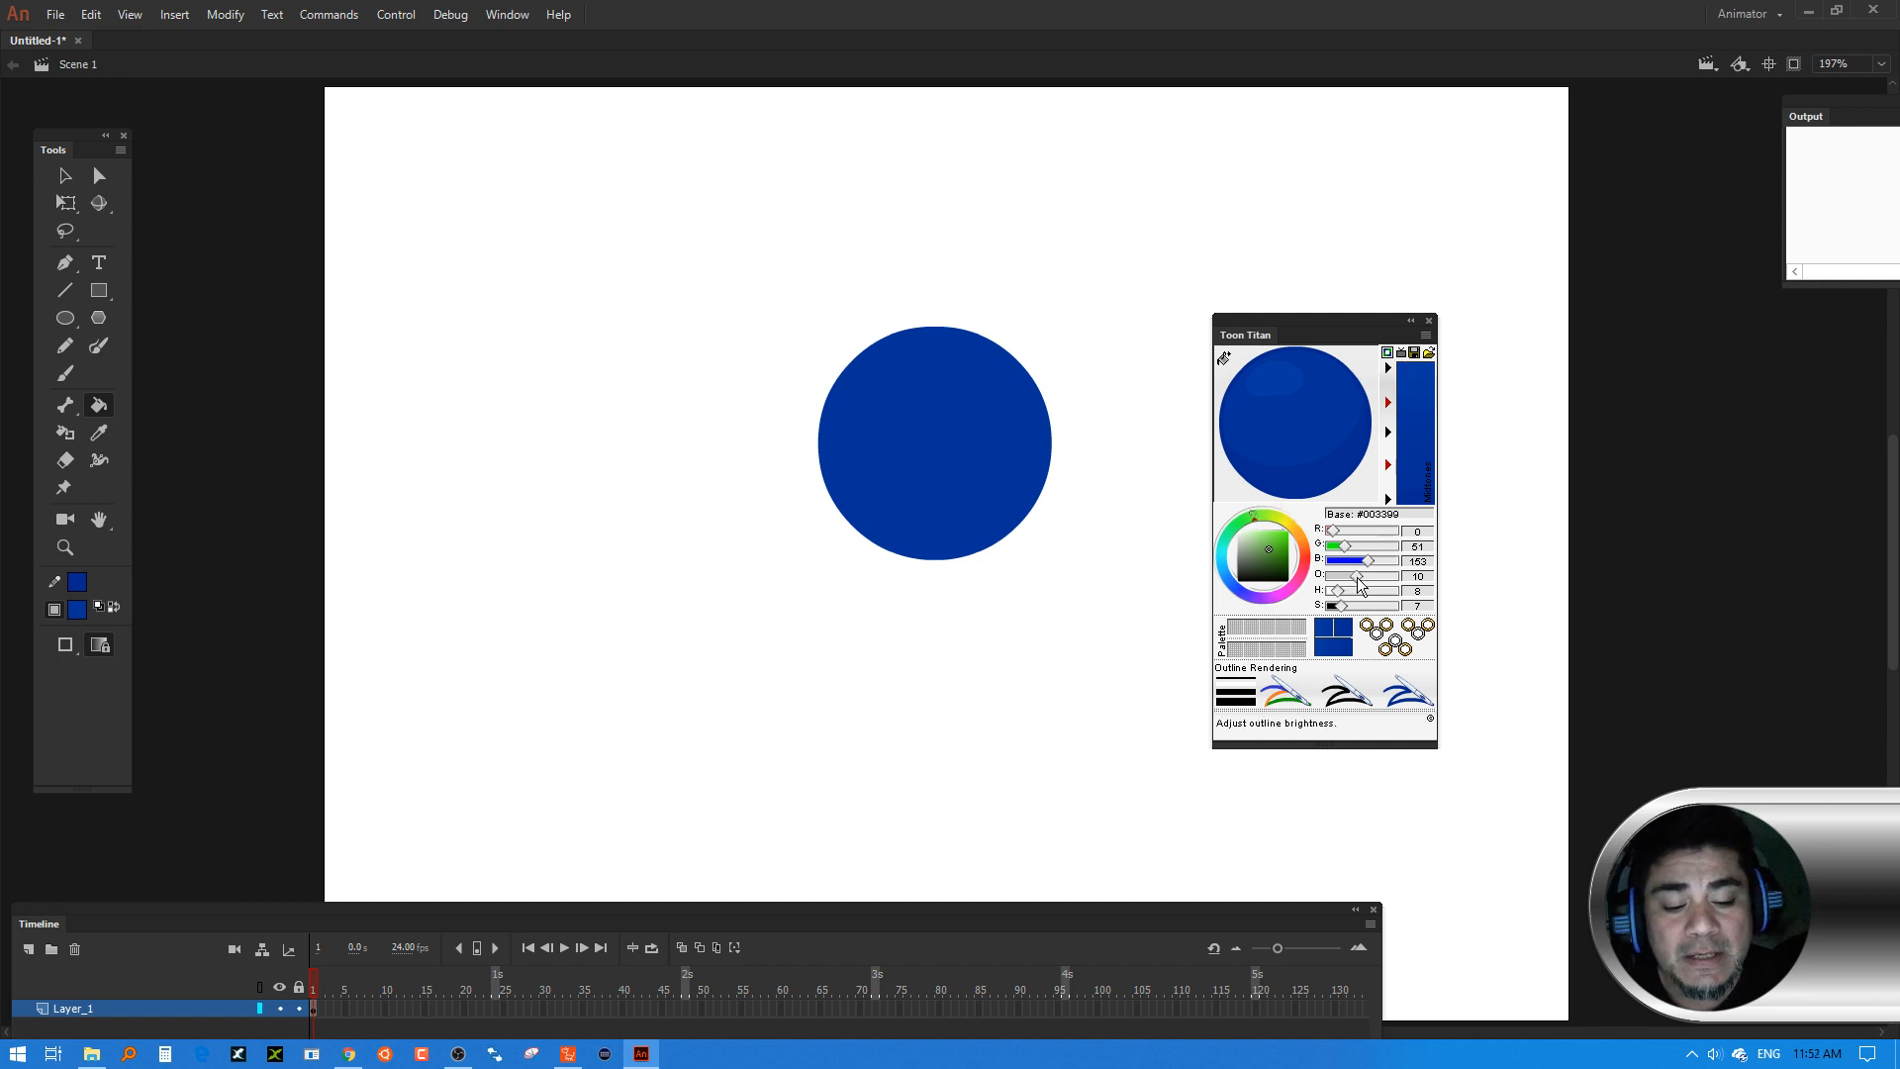
left_click_drag(1363, 582, 1364, 585)
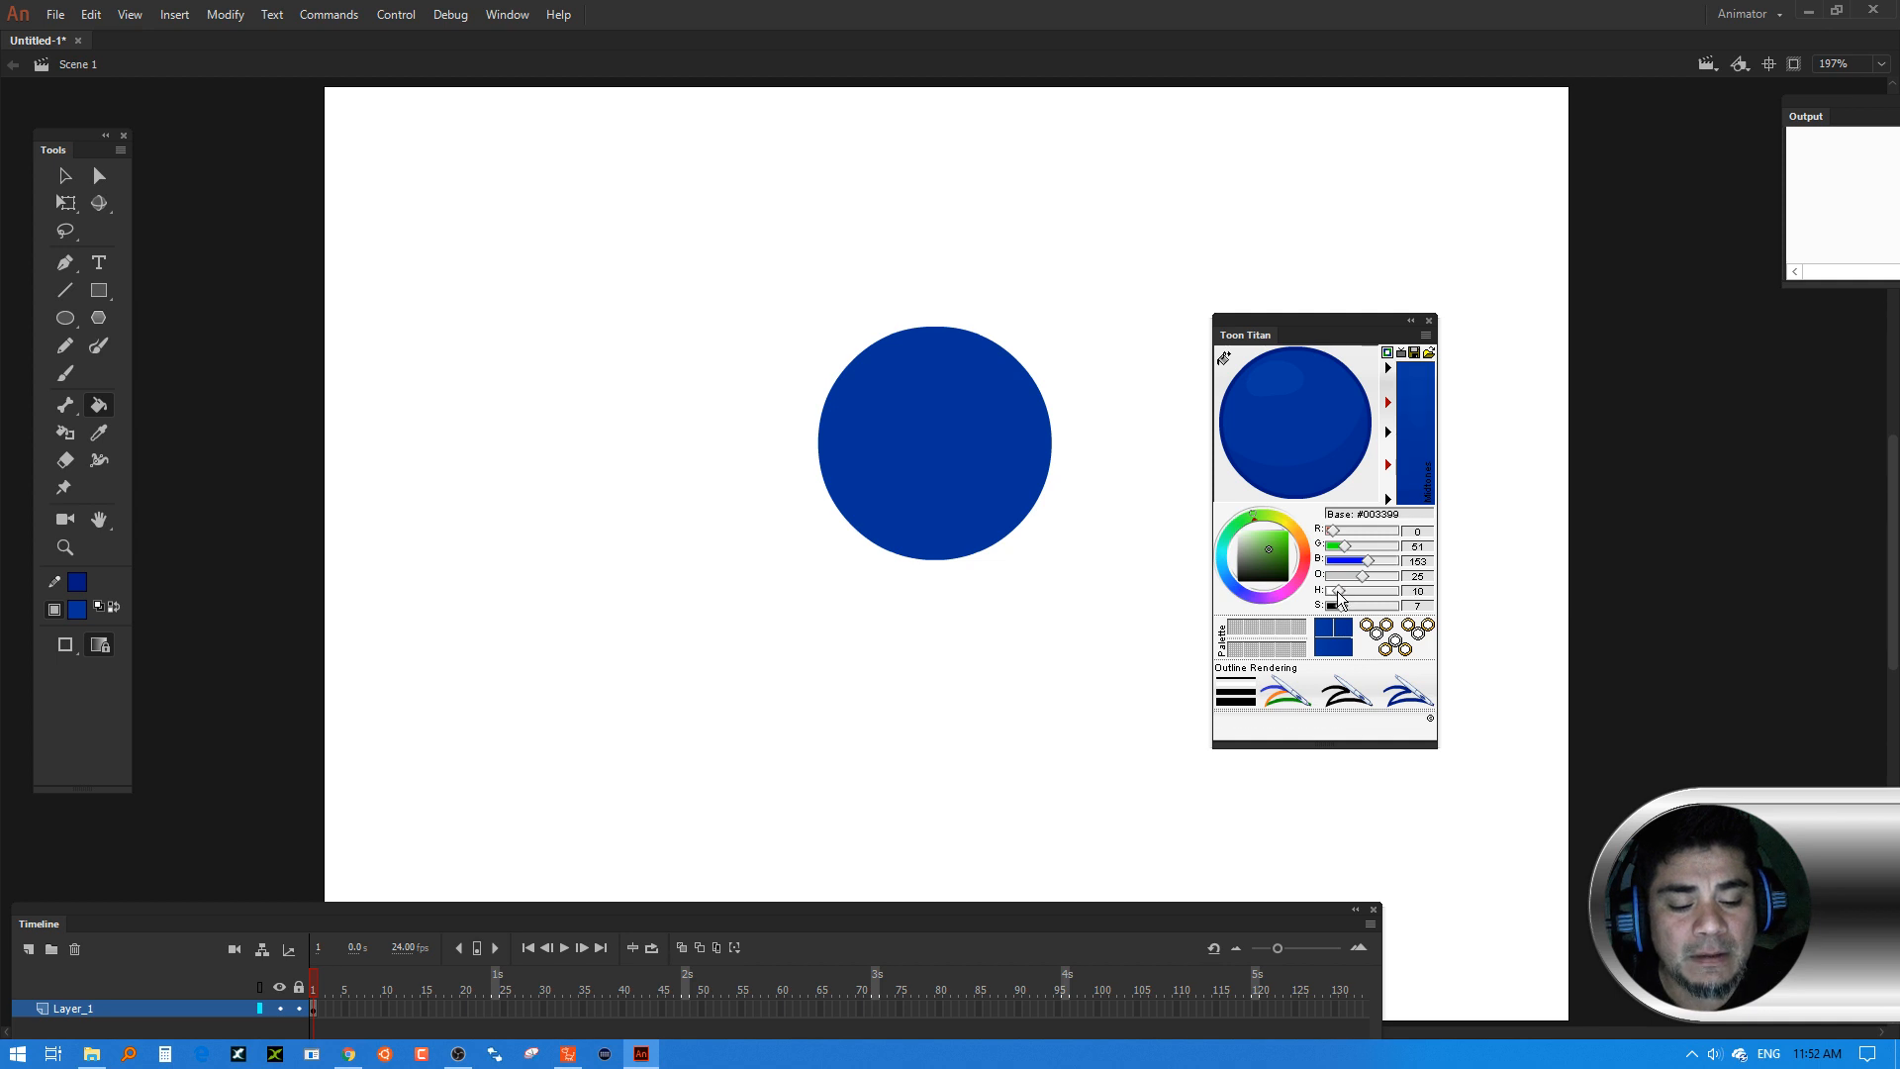
left_click_drag(1338, 592, 1351, 611)
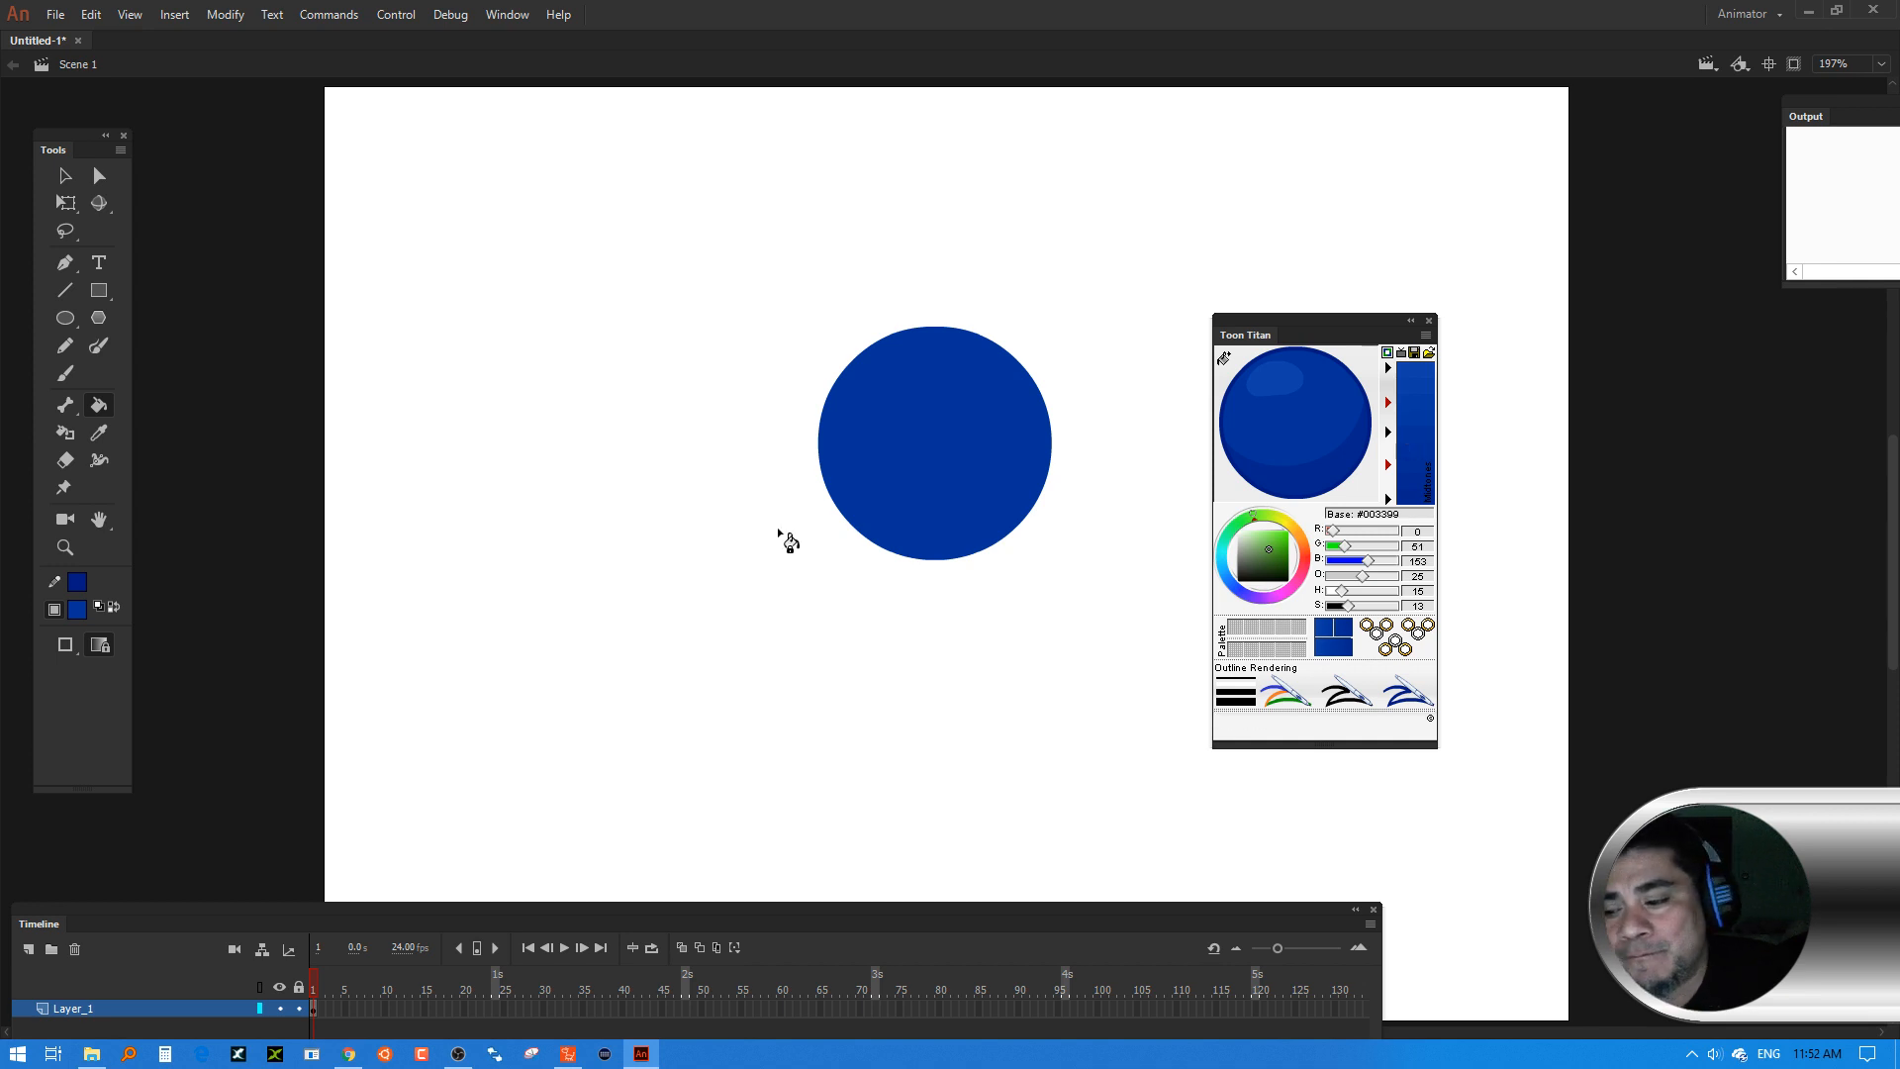
Brush a dark blue collar line with short pleat marks across the upper part of the circle, using the Paint Fills mode
left_click(66, 373)
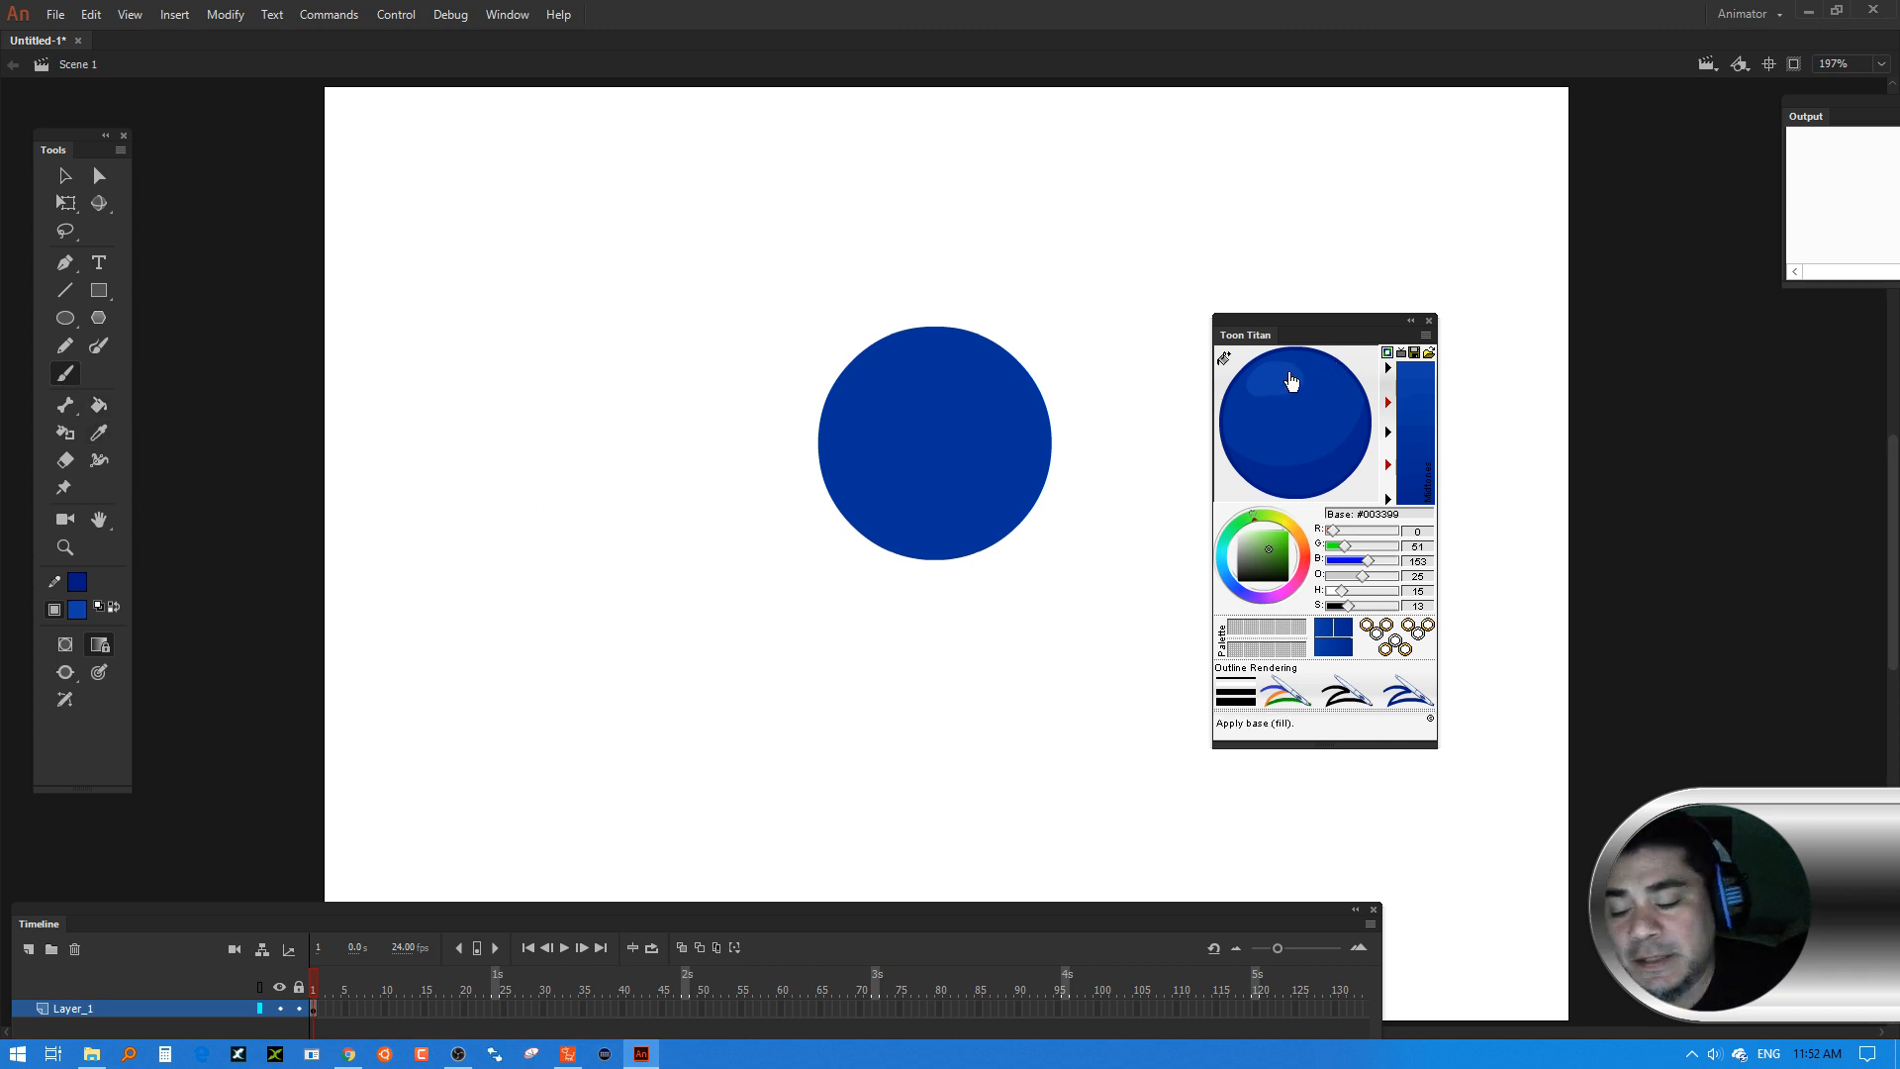
left_click(115, 610)
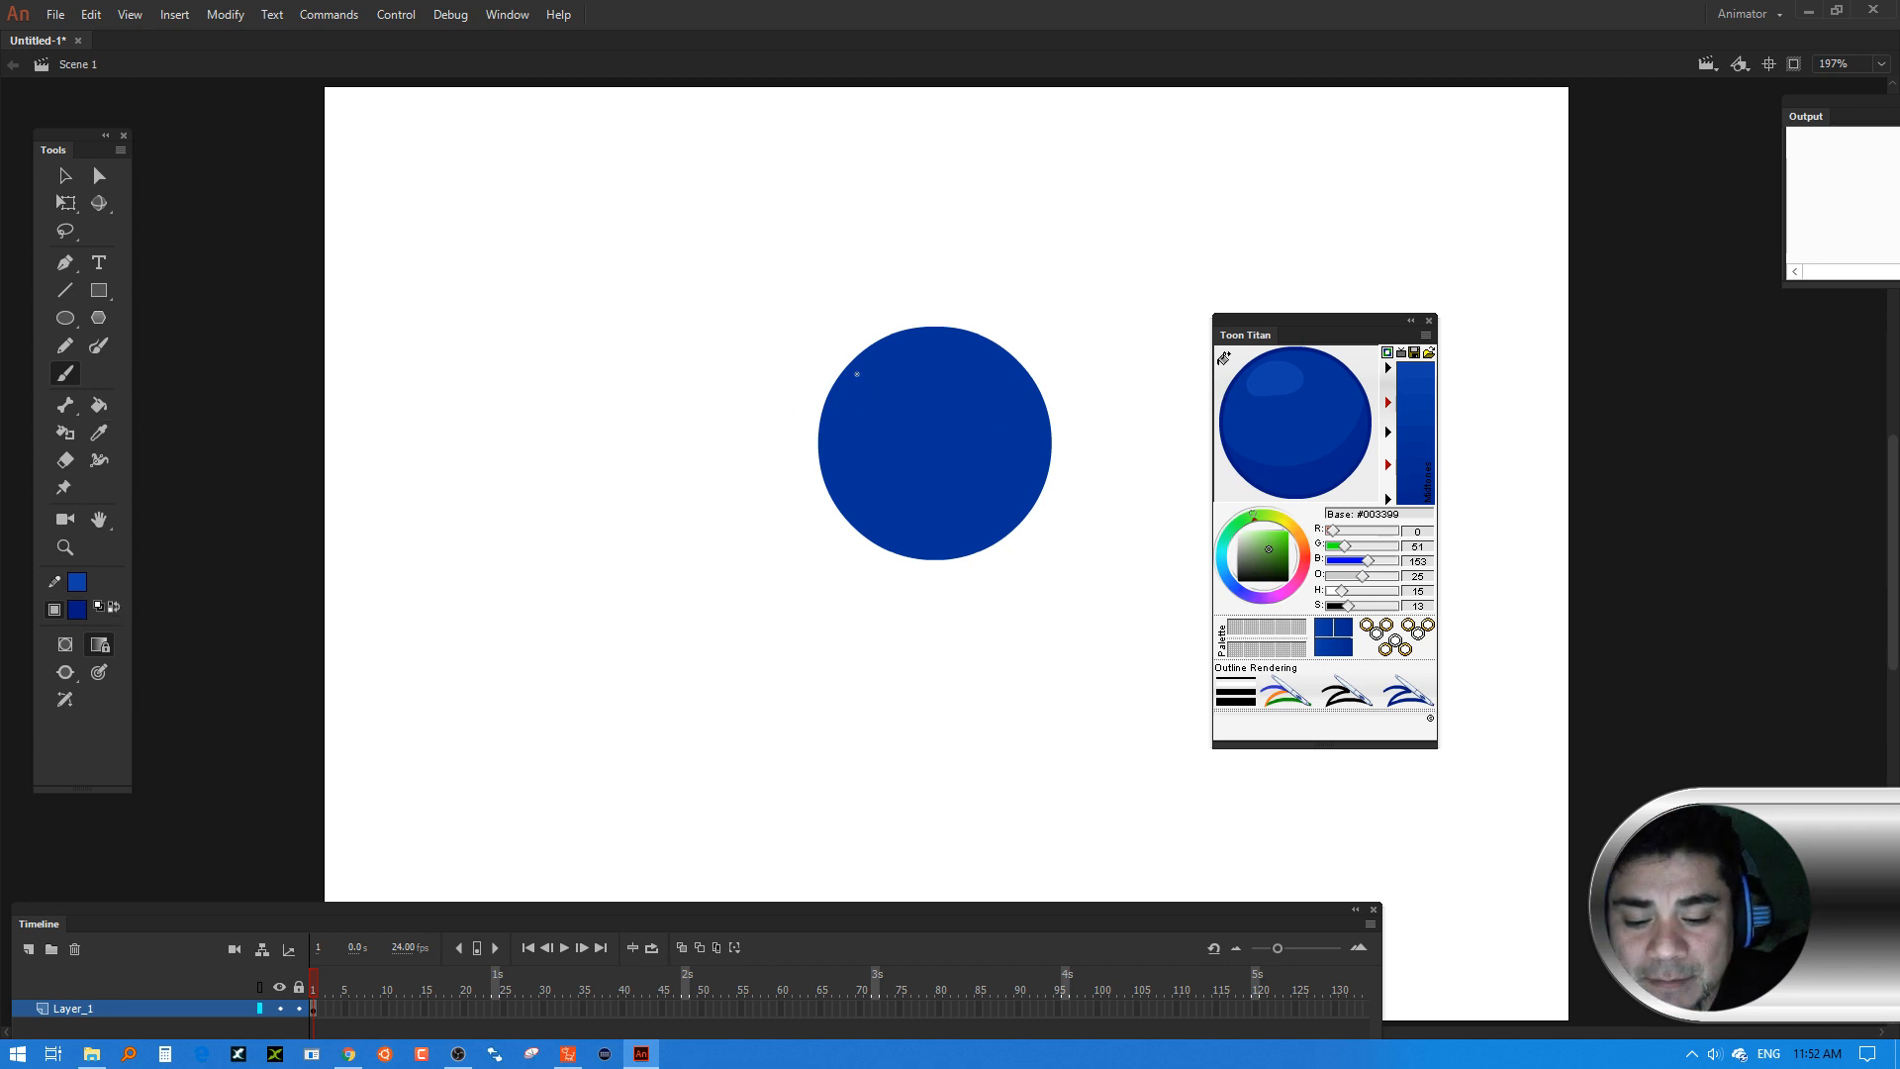
mouse_move(857, 371)
left_mouse_down()
mouse_move(924, 408)
mouse_move(997, 392)
left_mouse_up()
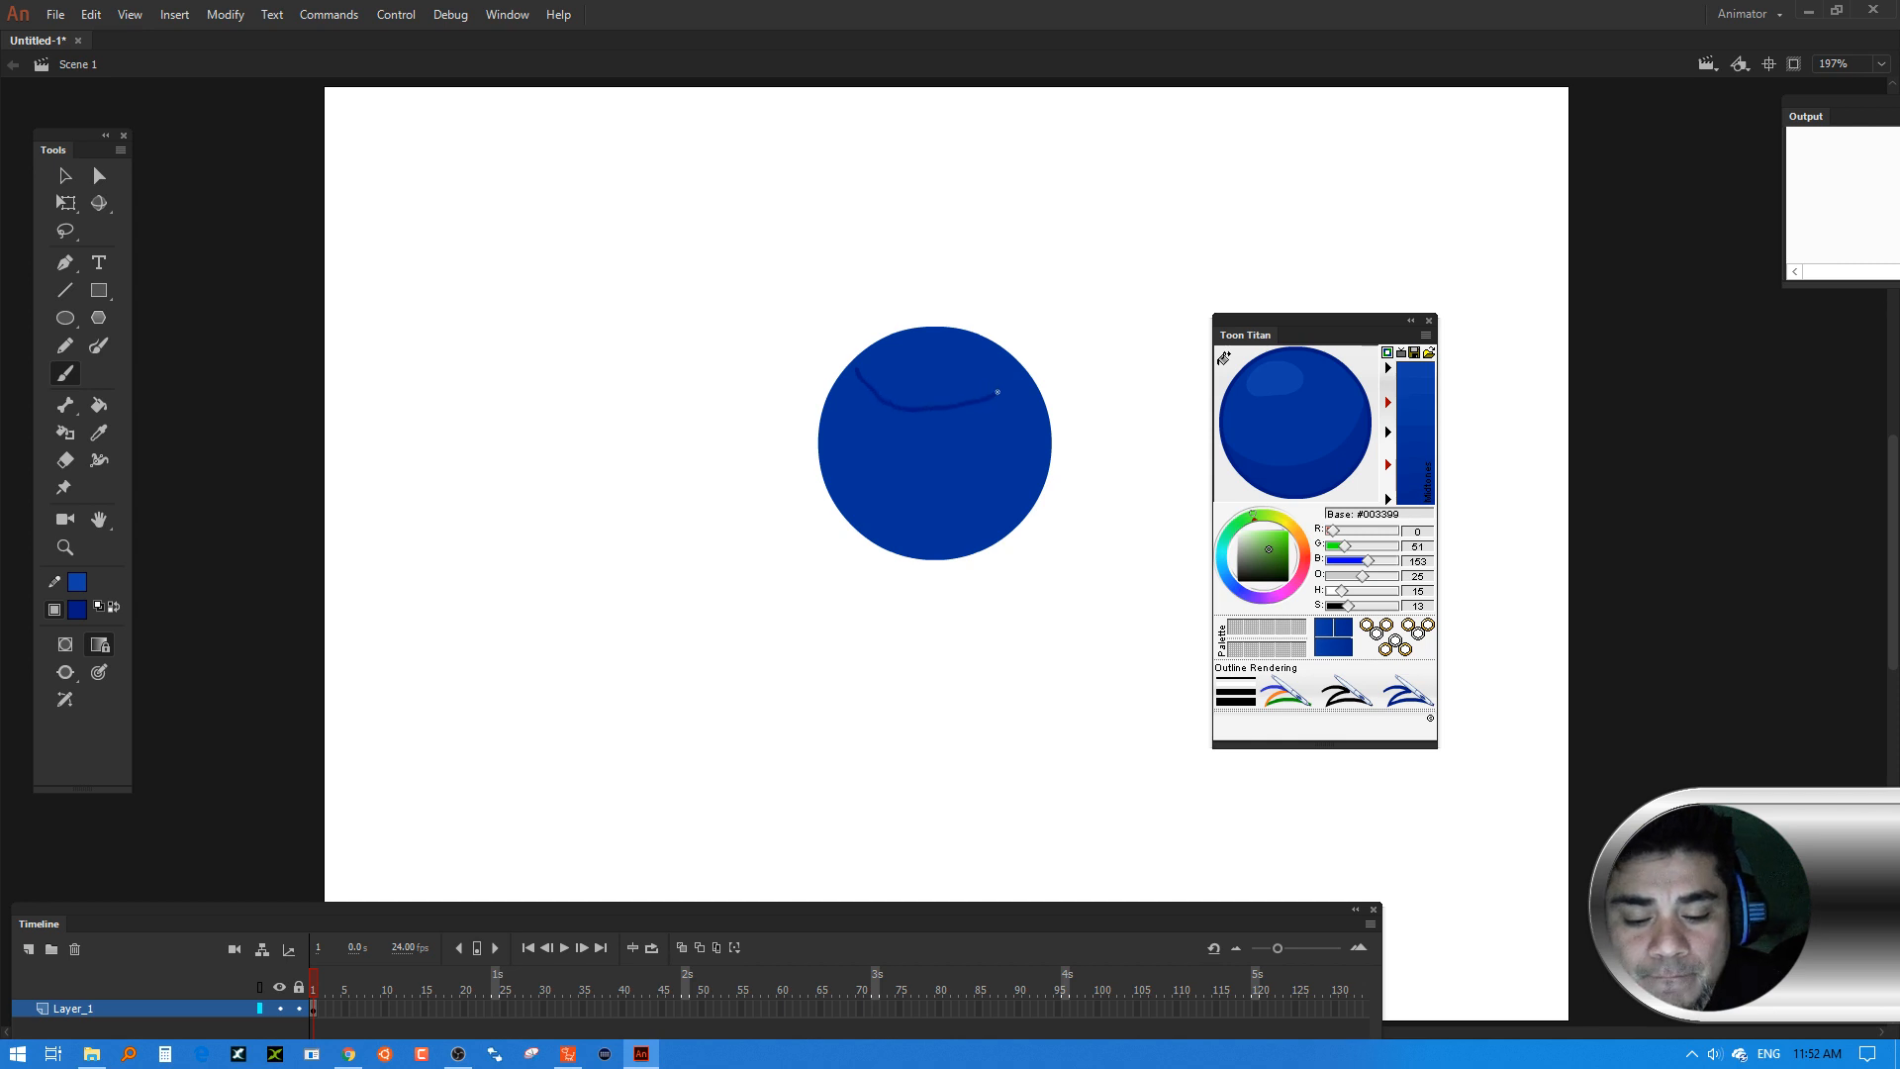
key("ctrl+z")
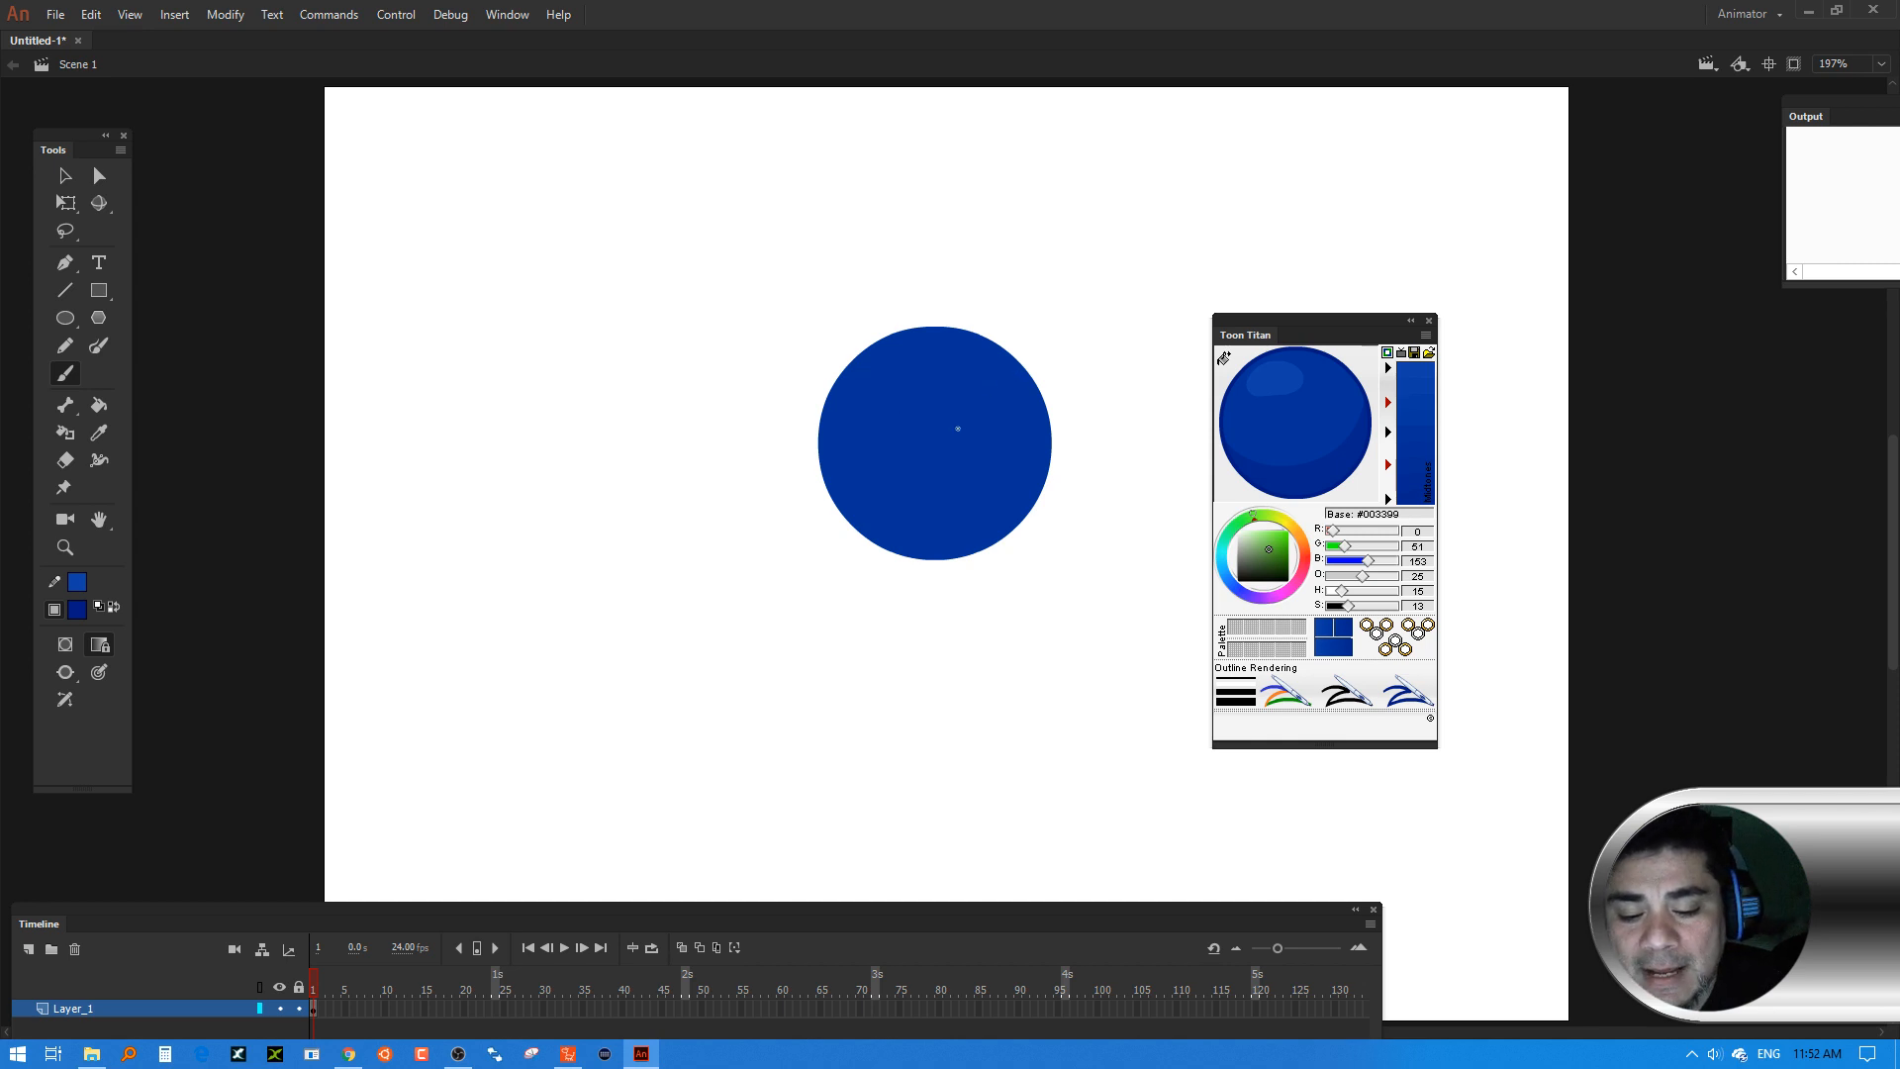
left_click(66, 672)
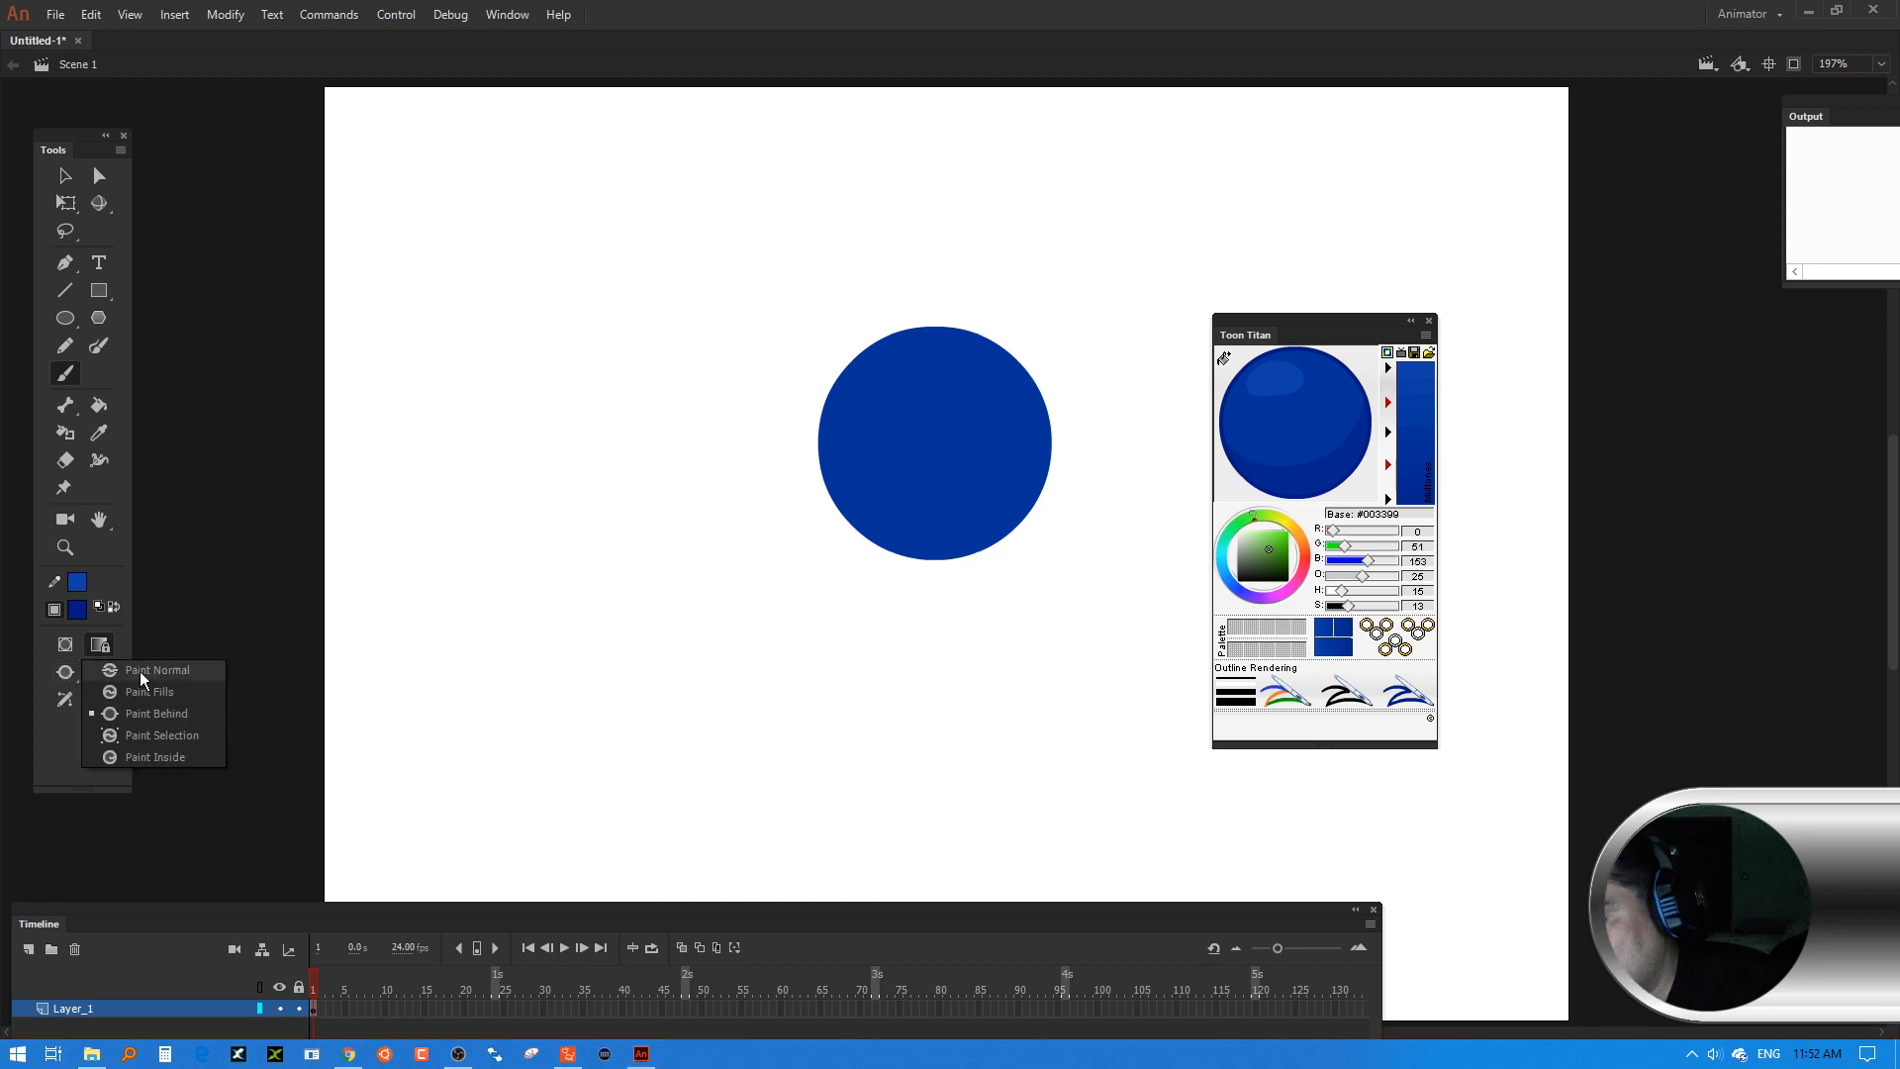
left_click(148, 687)
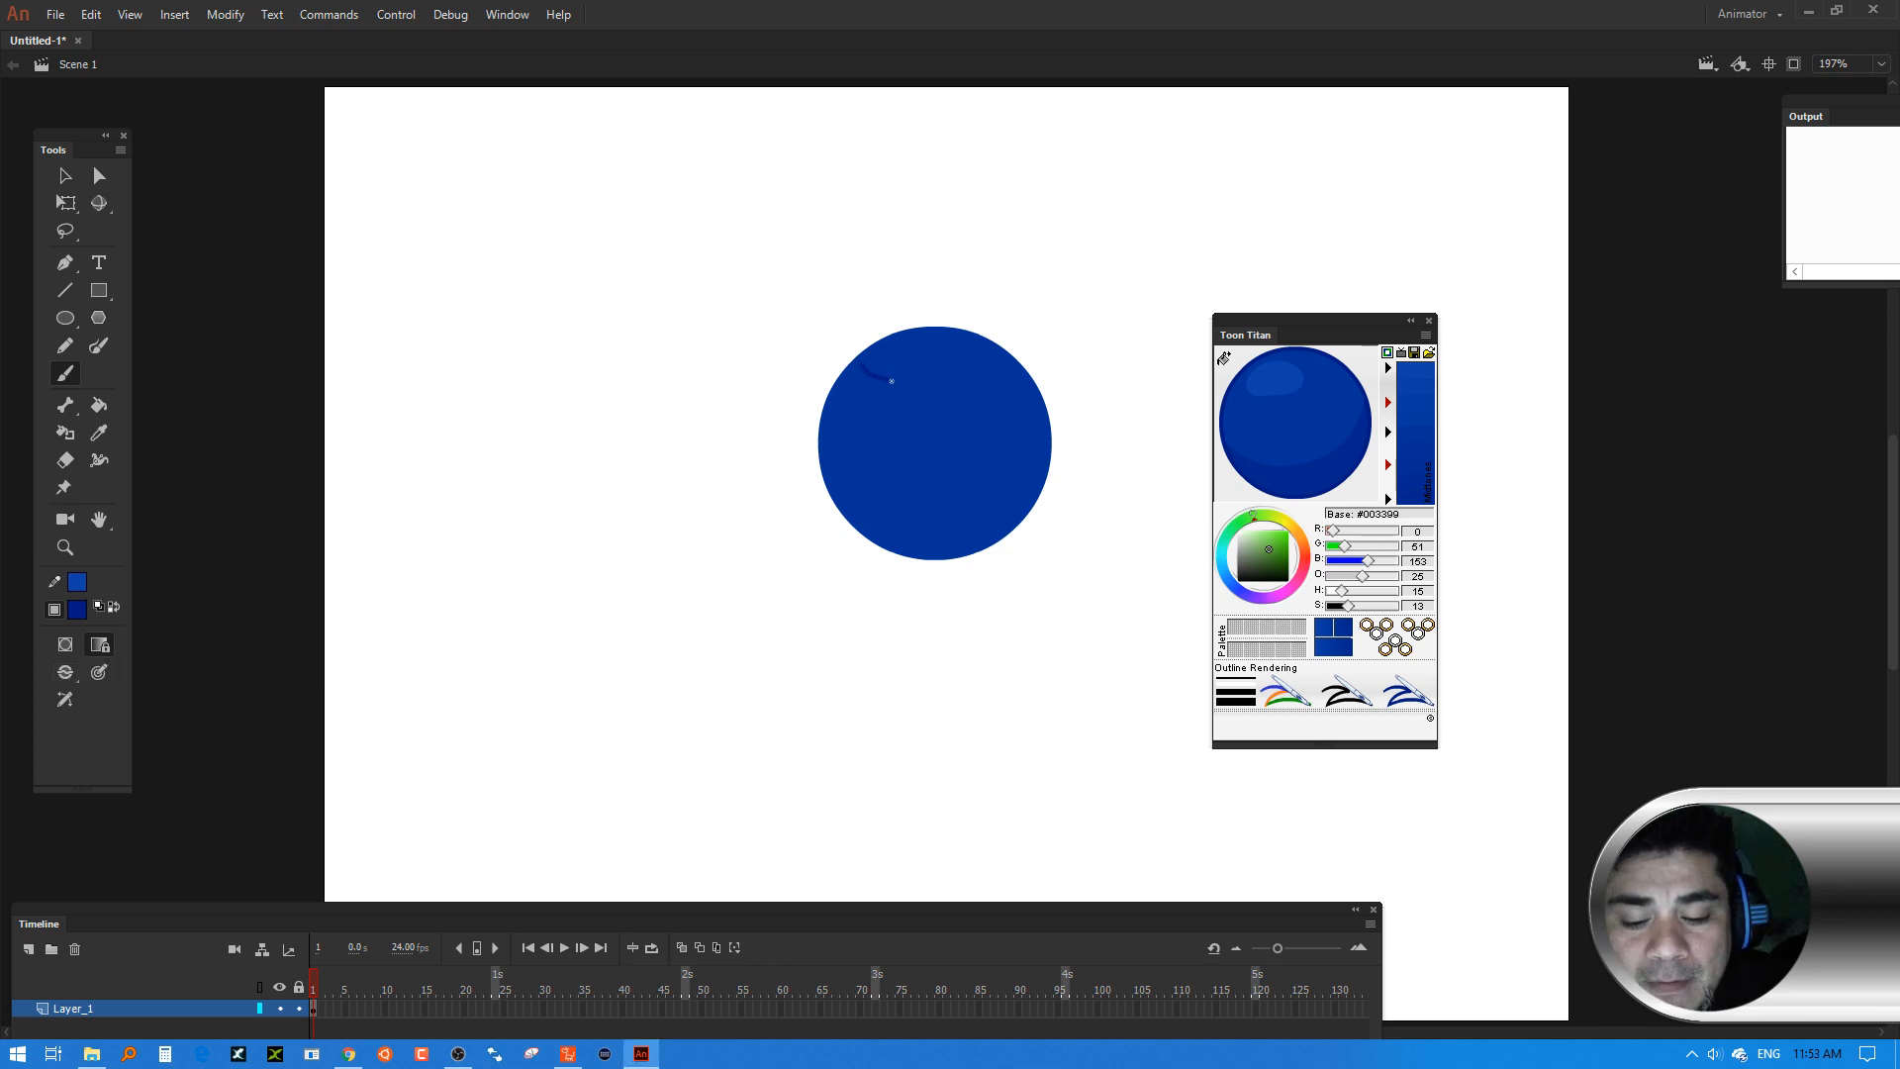
left_click_drag(892, 381, 995, 376)
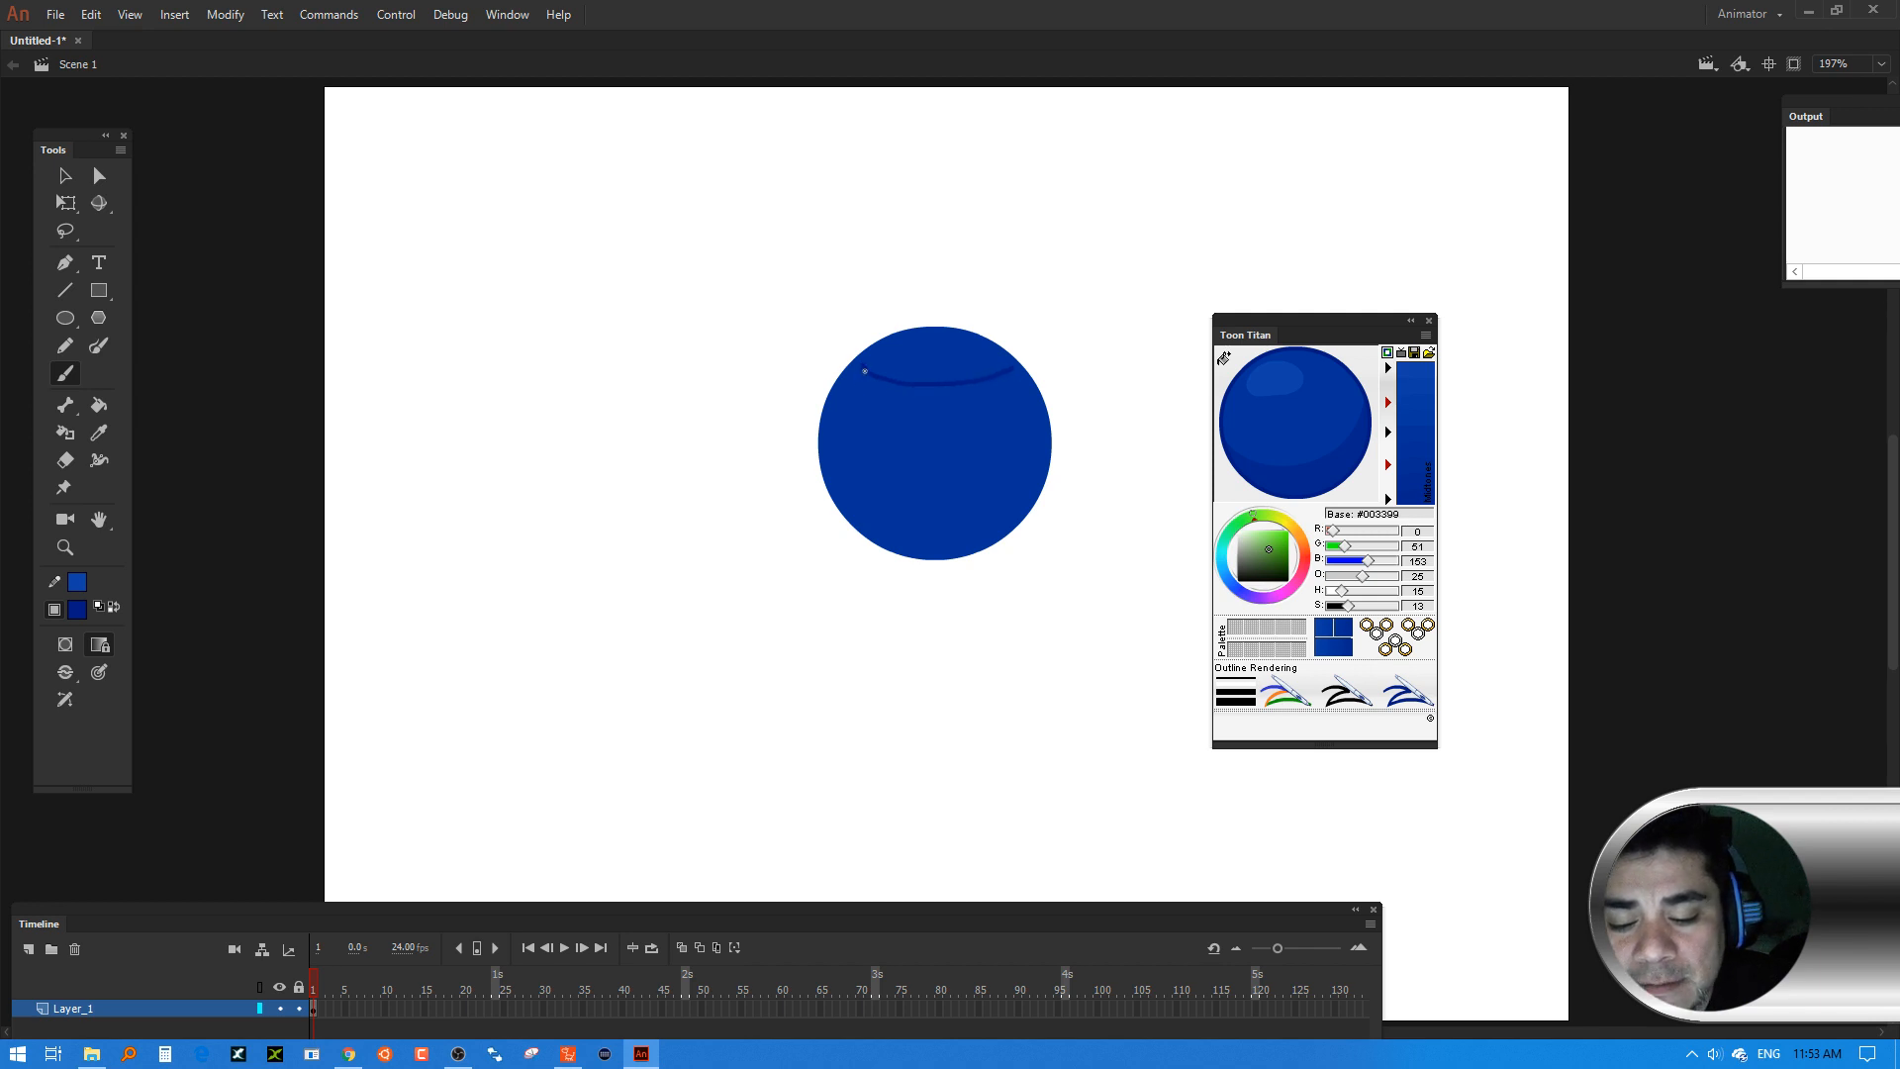
mouse_move(892, 381)
left_mouse_down()
mouse_move(892, 416)
mouse_move(1025, 380)
left_mouse_up()
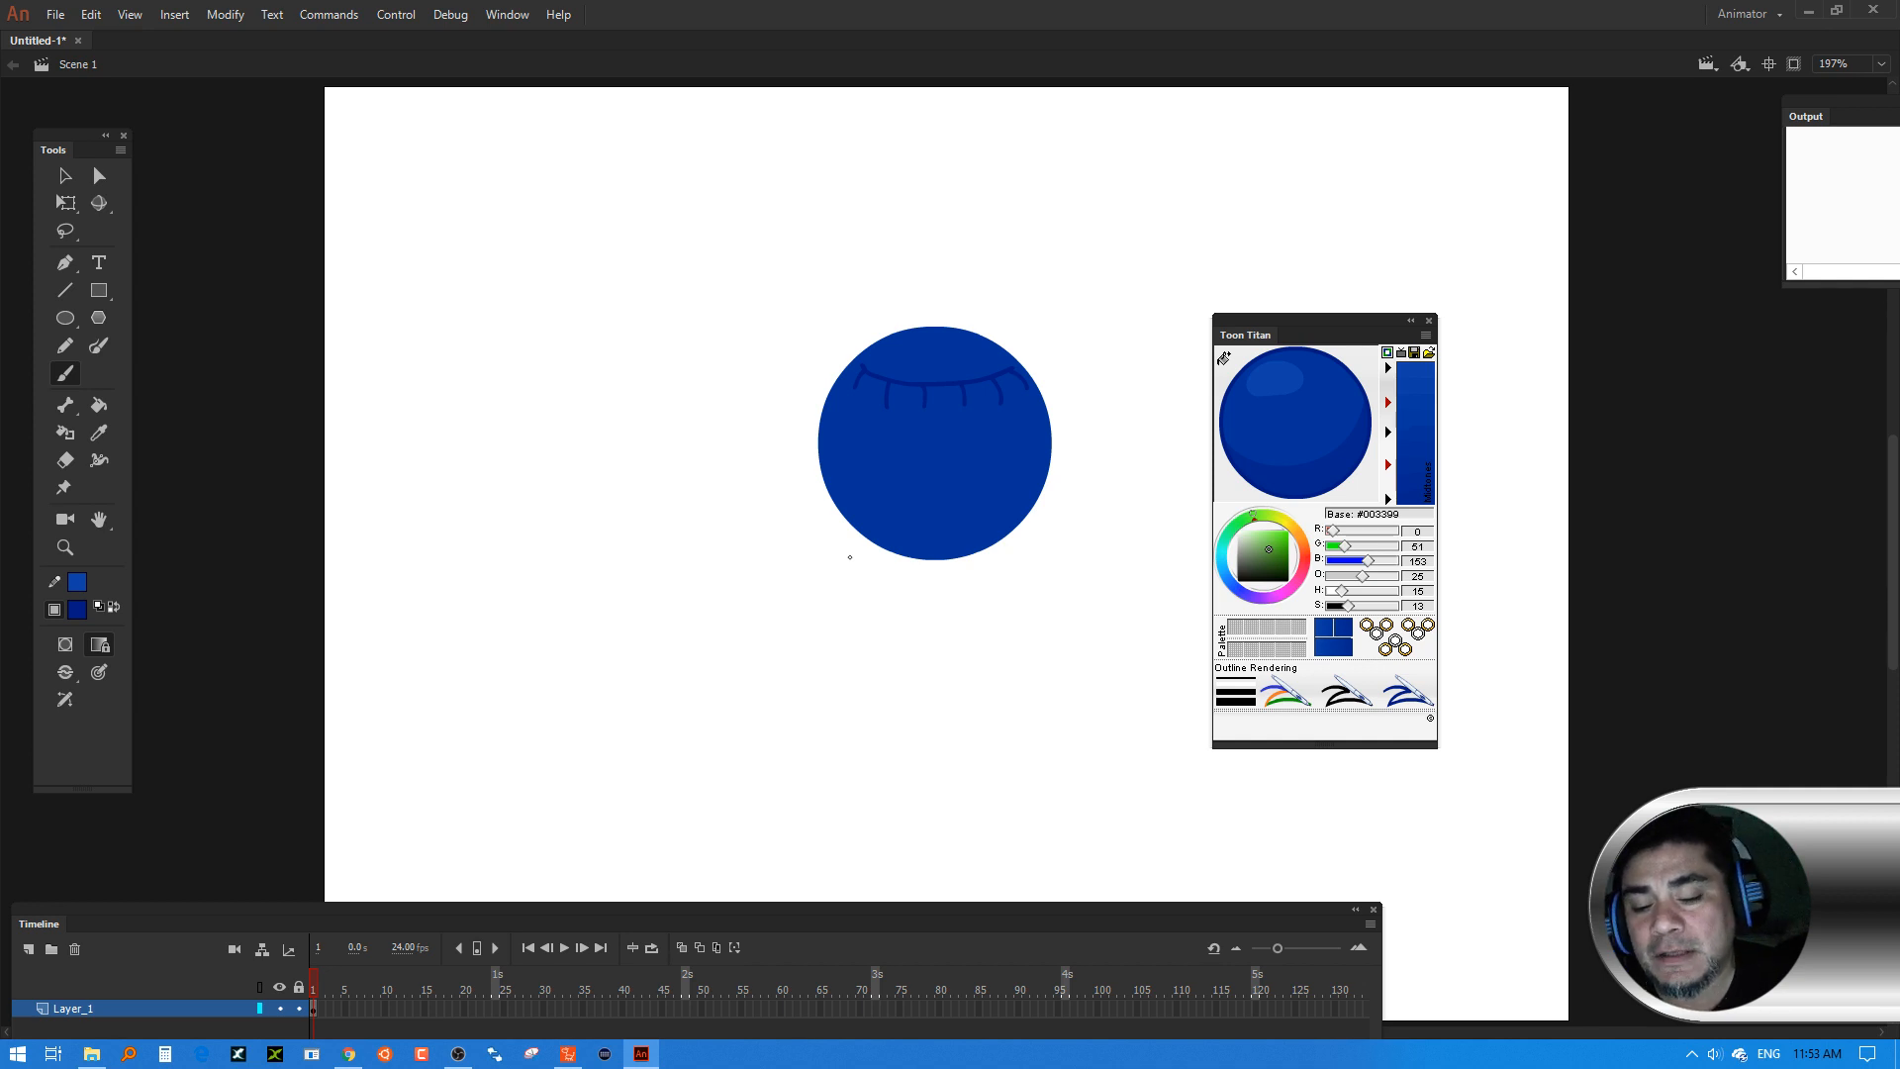
Duplicate the circle with its collar lines and scale the copy to under half size just below the original
key("v")
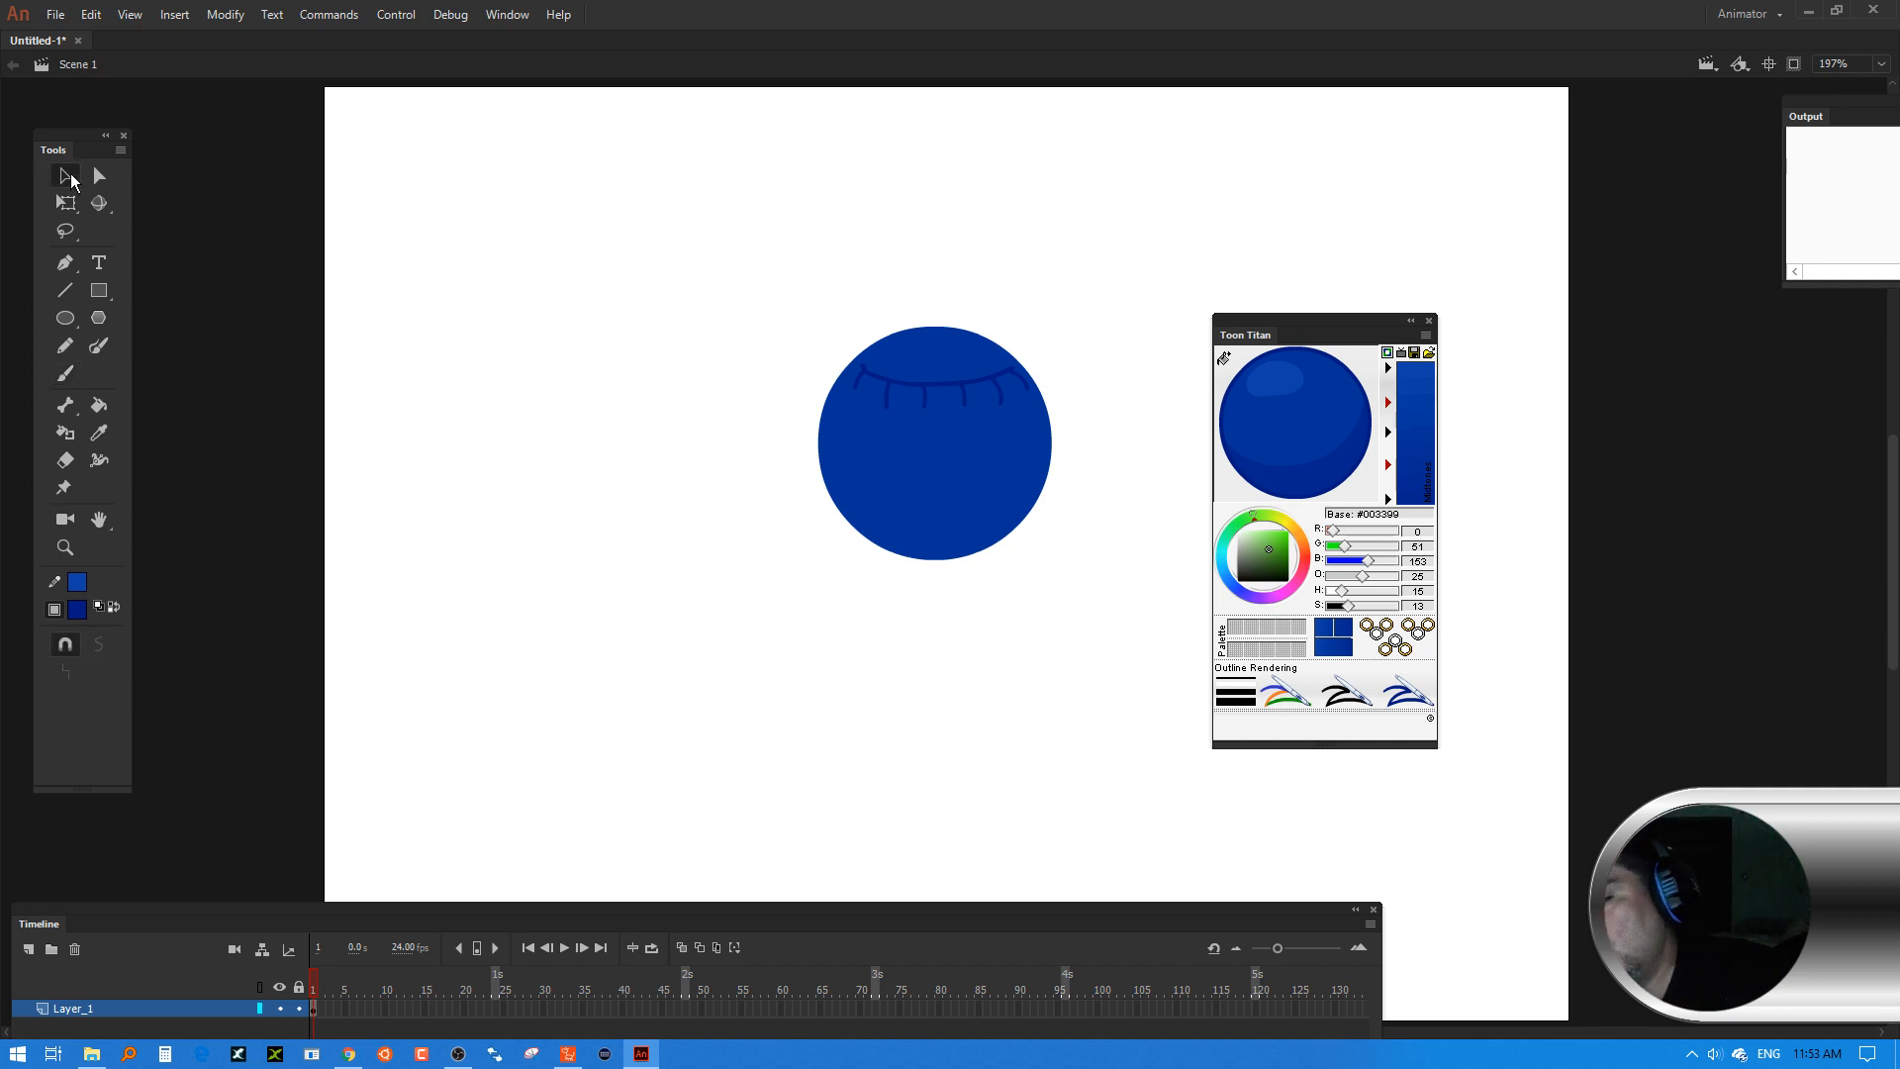
left_click(965, 382)
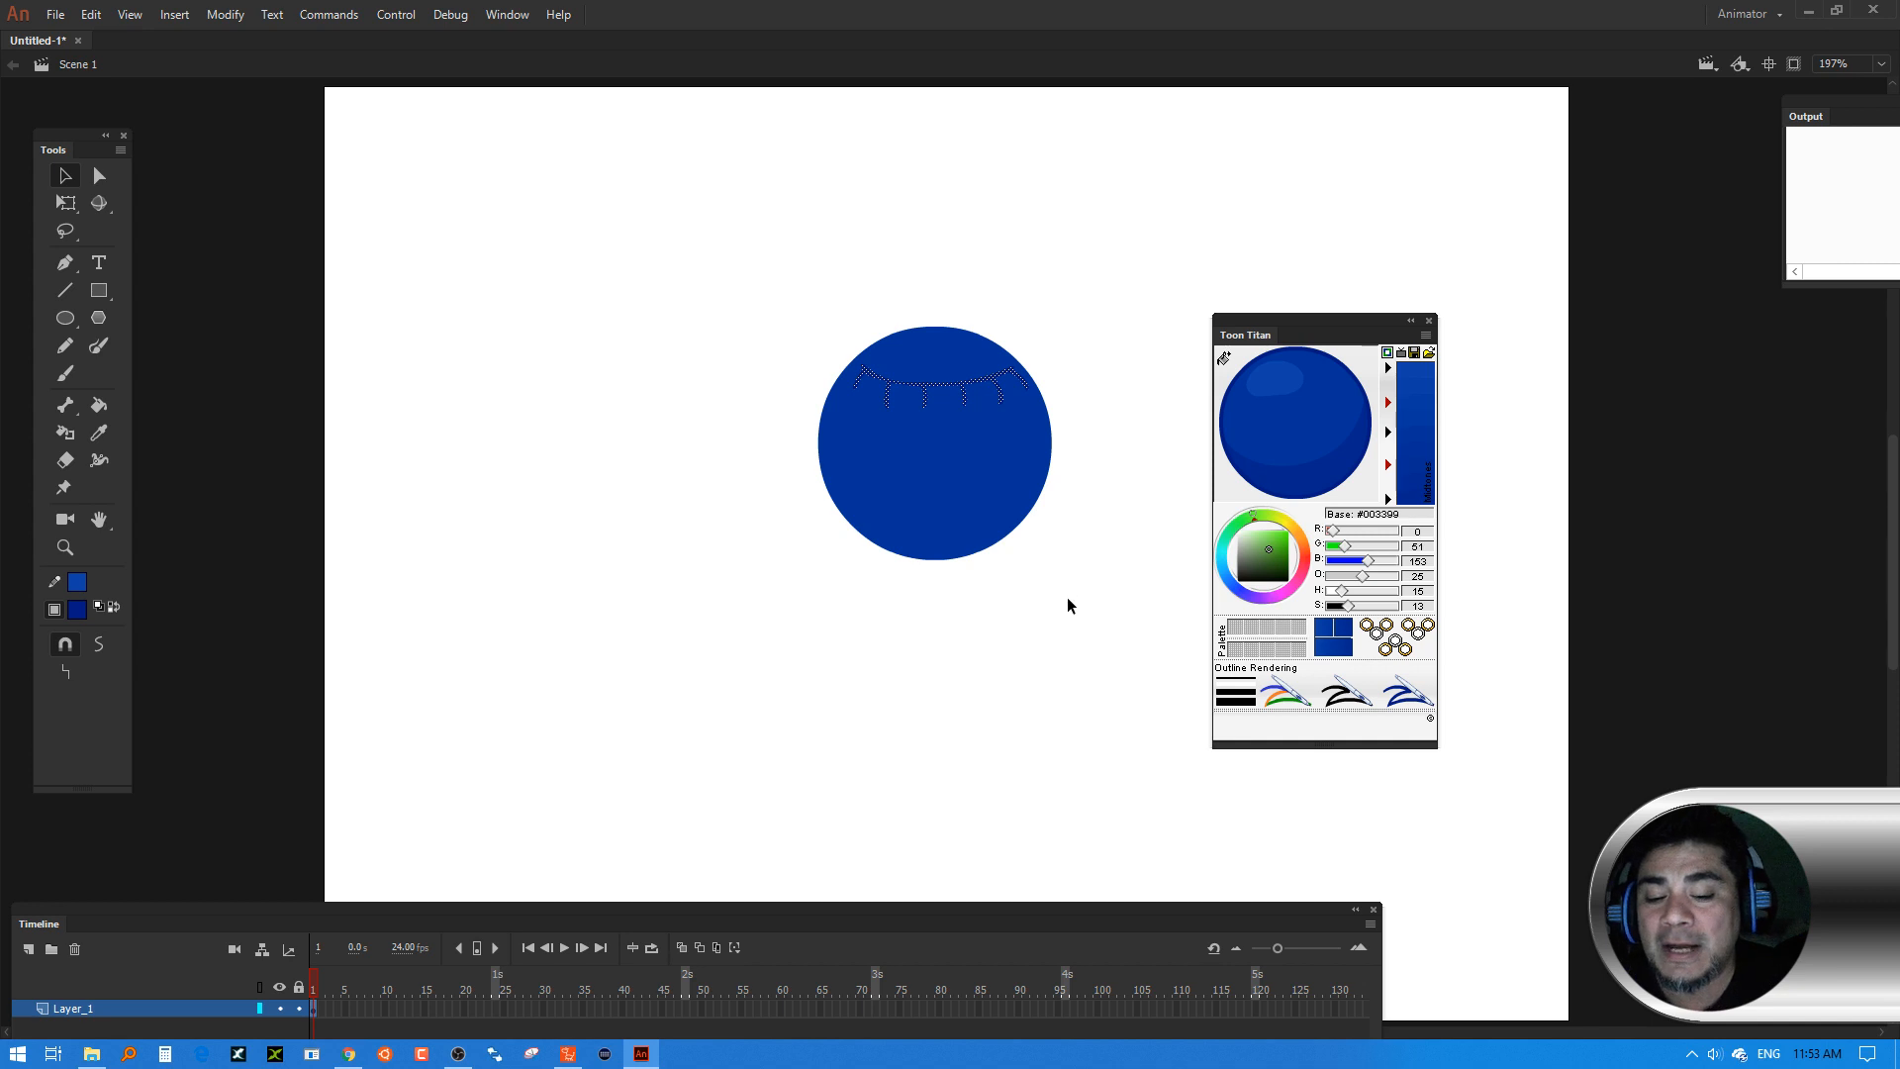
left_click(1081, 567)
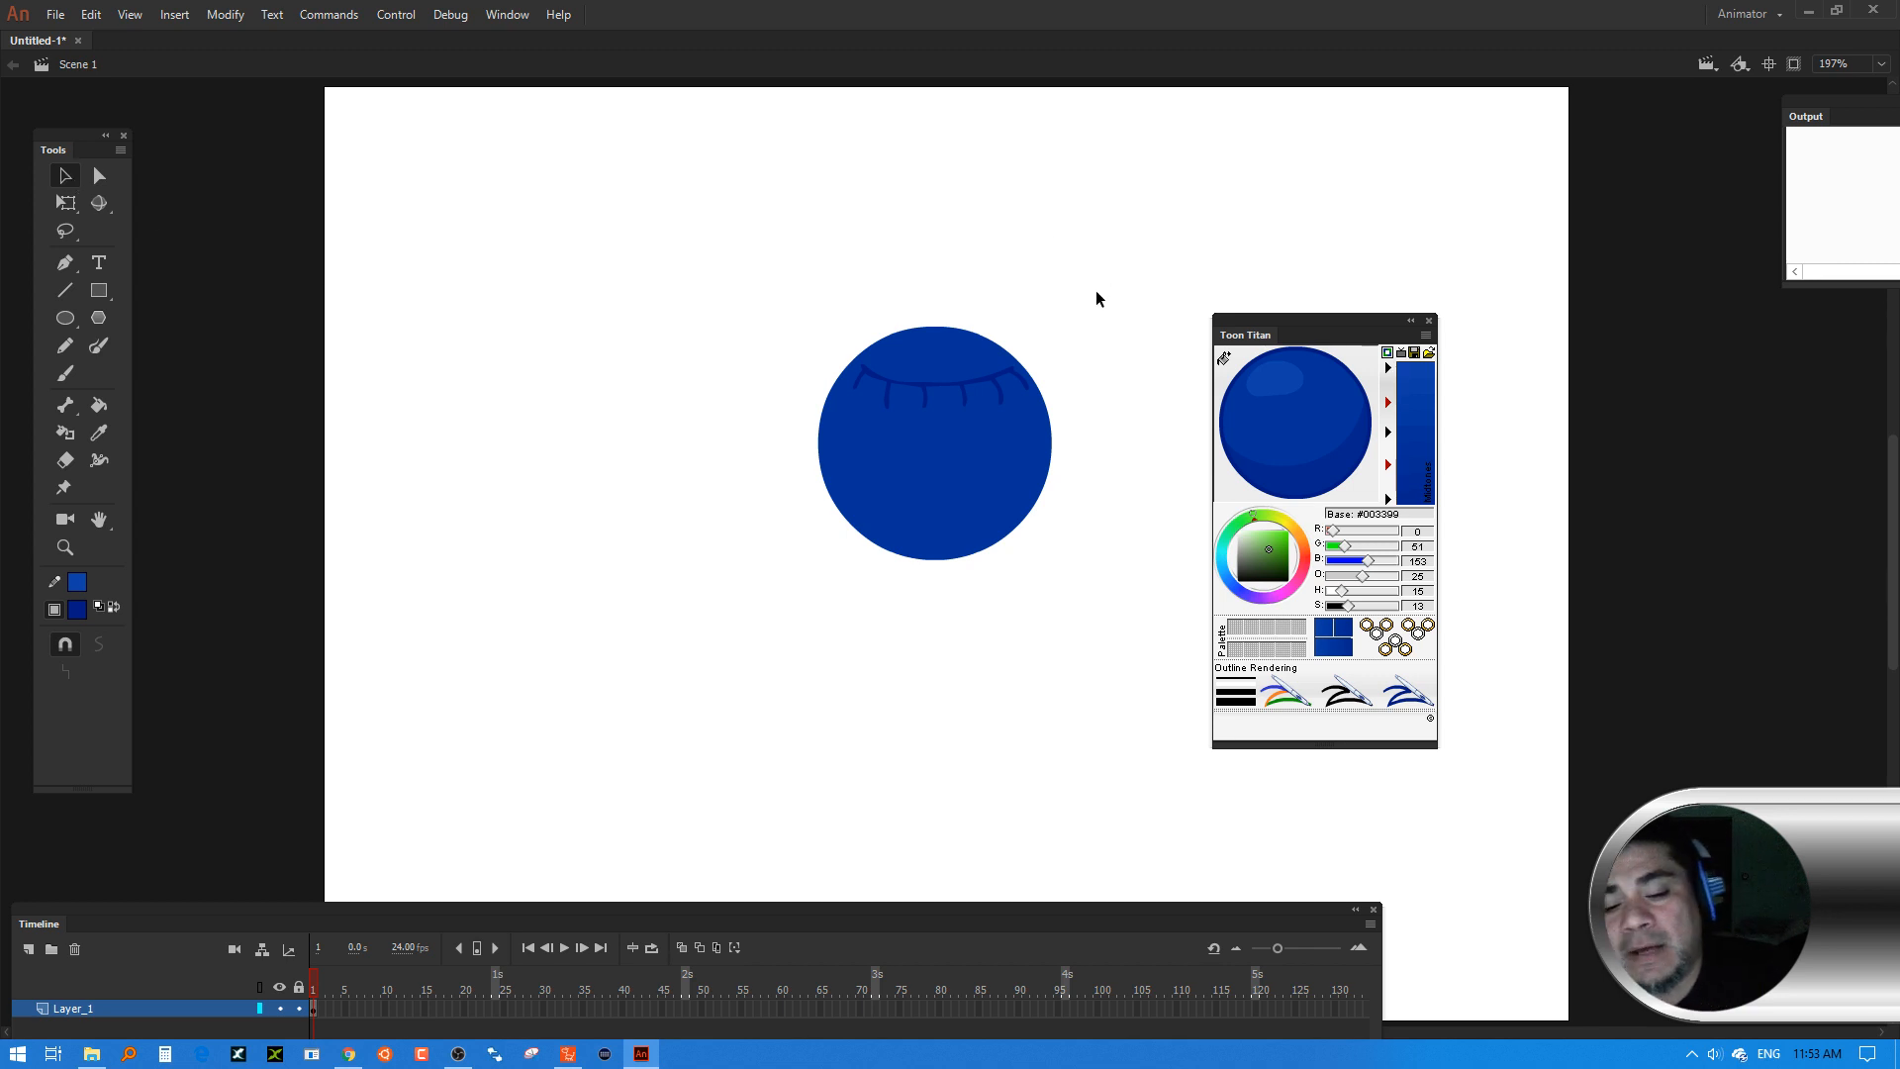
mouse_move(1097, 292)
left_mouse_down()
mouse_move(851, 588)
mouse_move(743, 677)
left_mouse_up()
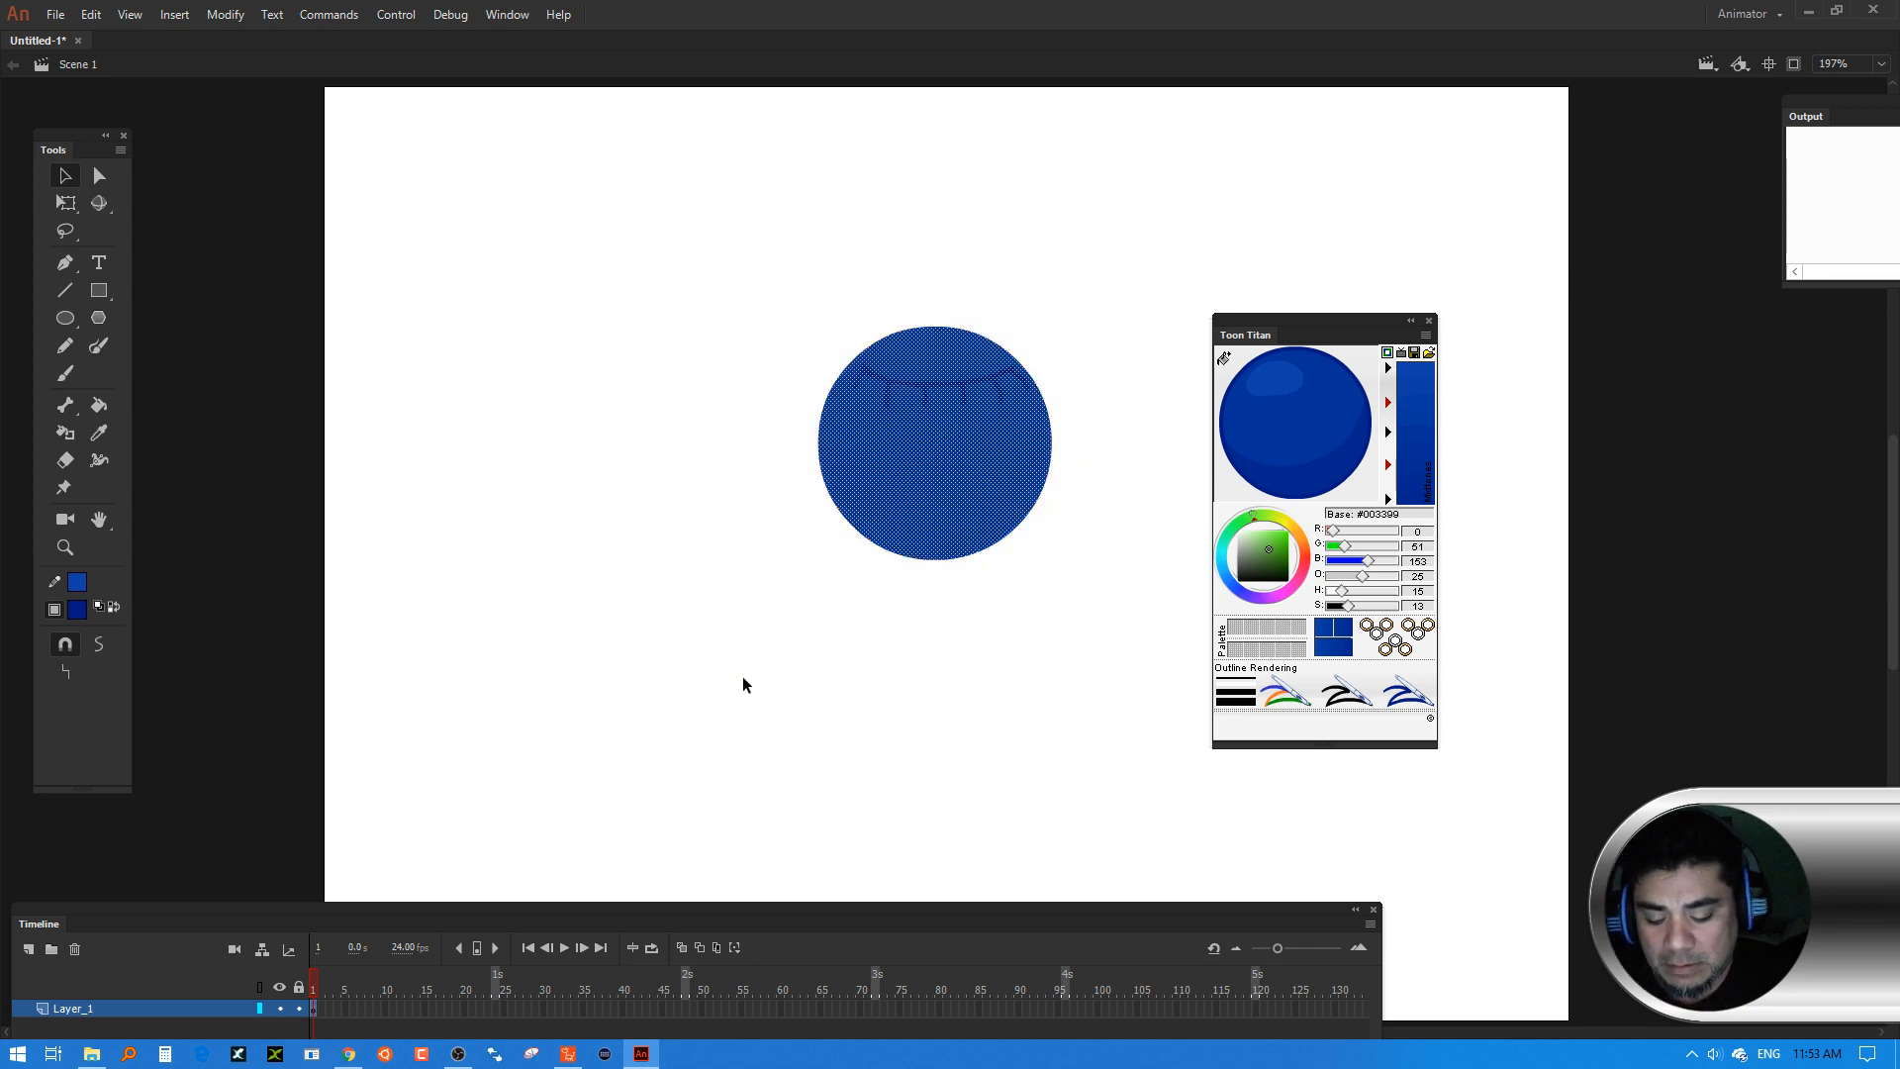
mouse_move(984, 456)
left_mouse_down()
mouse_move(875, 599)
mouse_move(722, 706)
left_mouse_up()
left_click(75, 211)
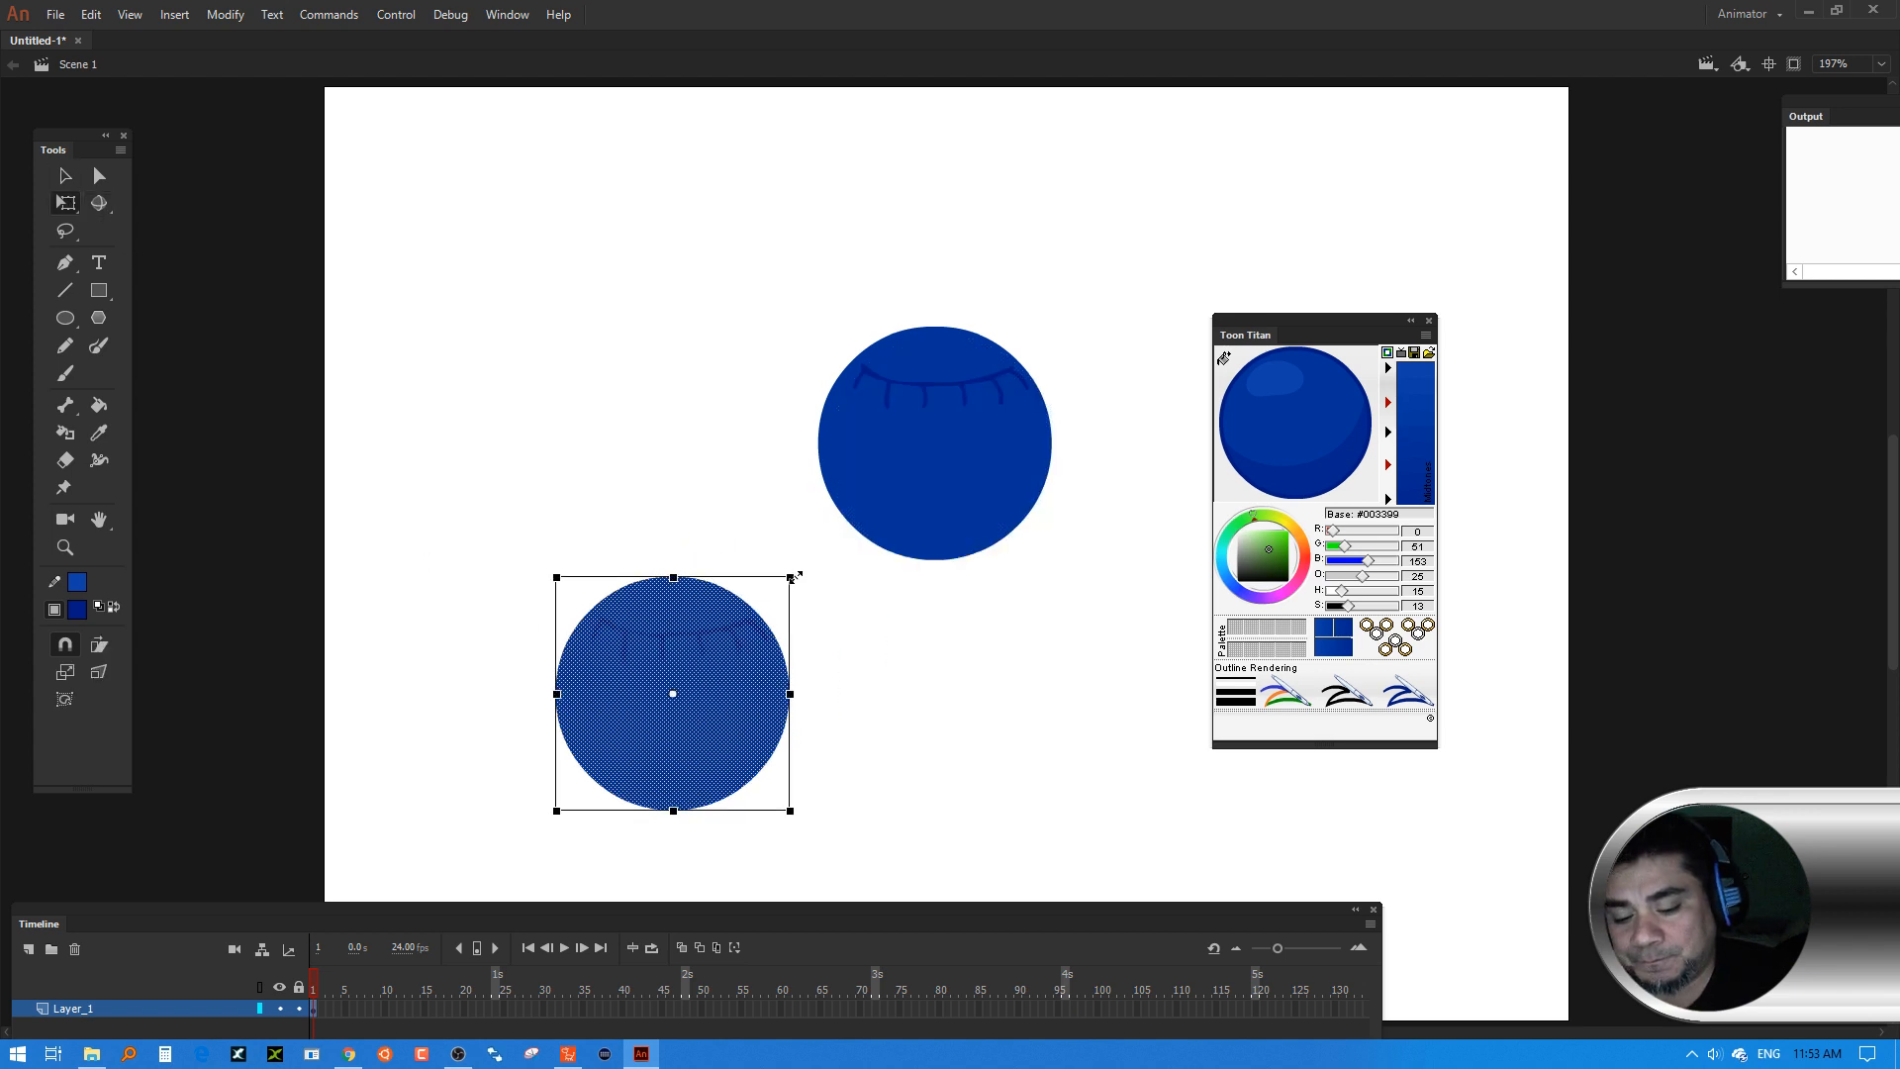
left_click_drag(798, 577, 920, 629)
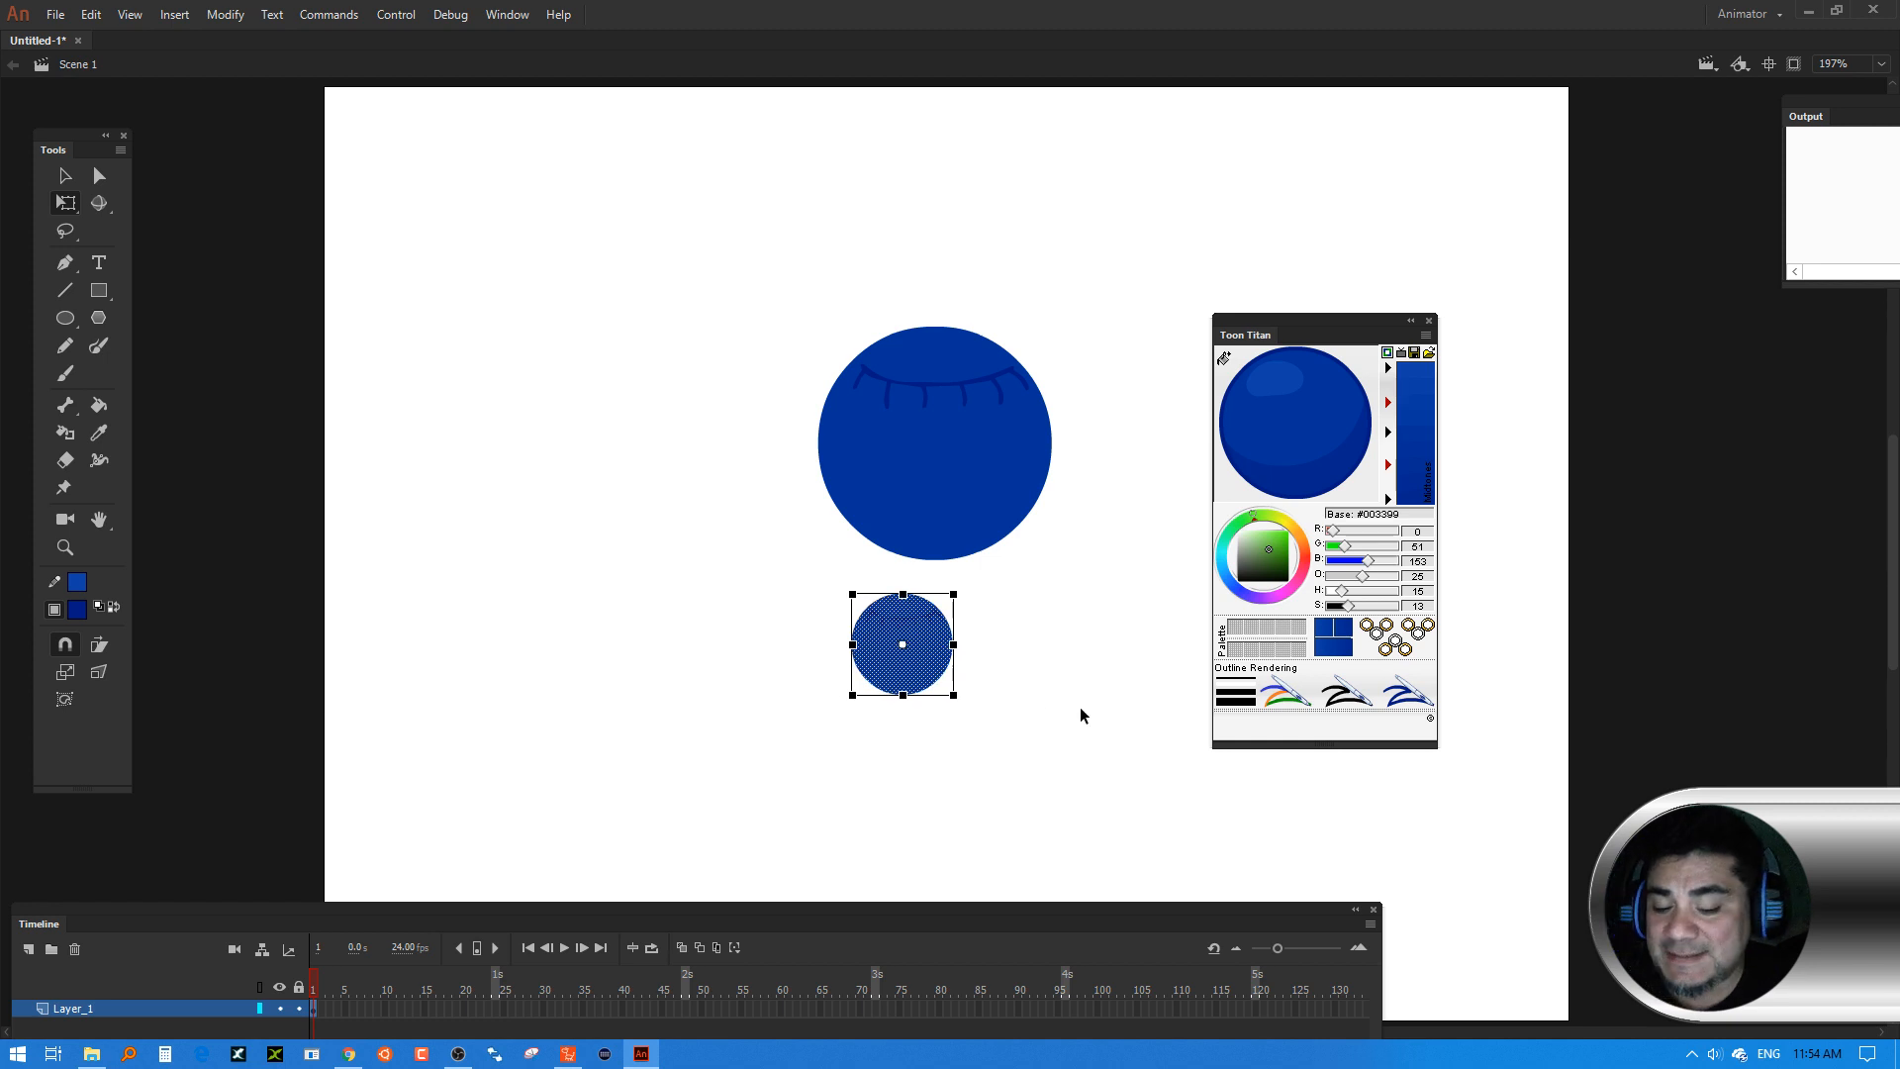
left_click(1060, 666)
Store the current blue in the Toon Titan palette and pick the brown #A27C3F as the new base color
left_click(1234, 627)
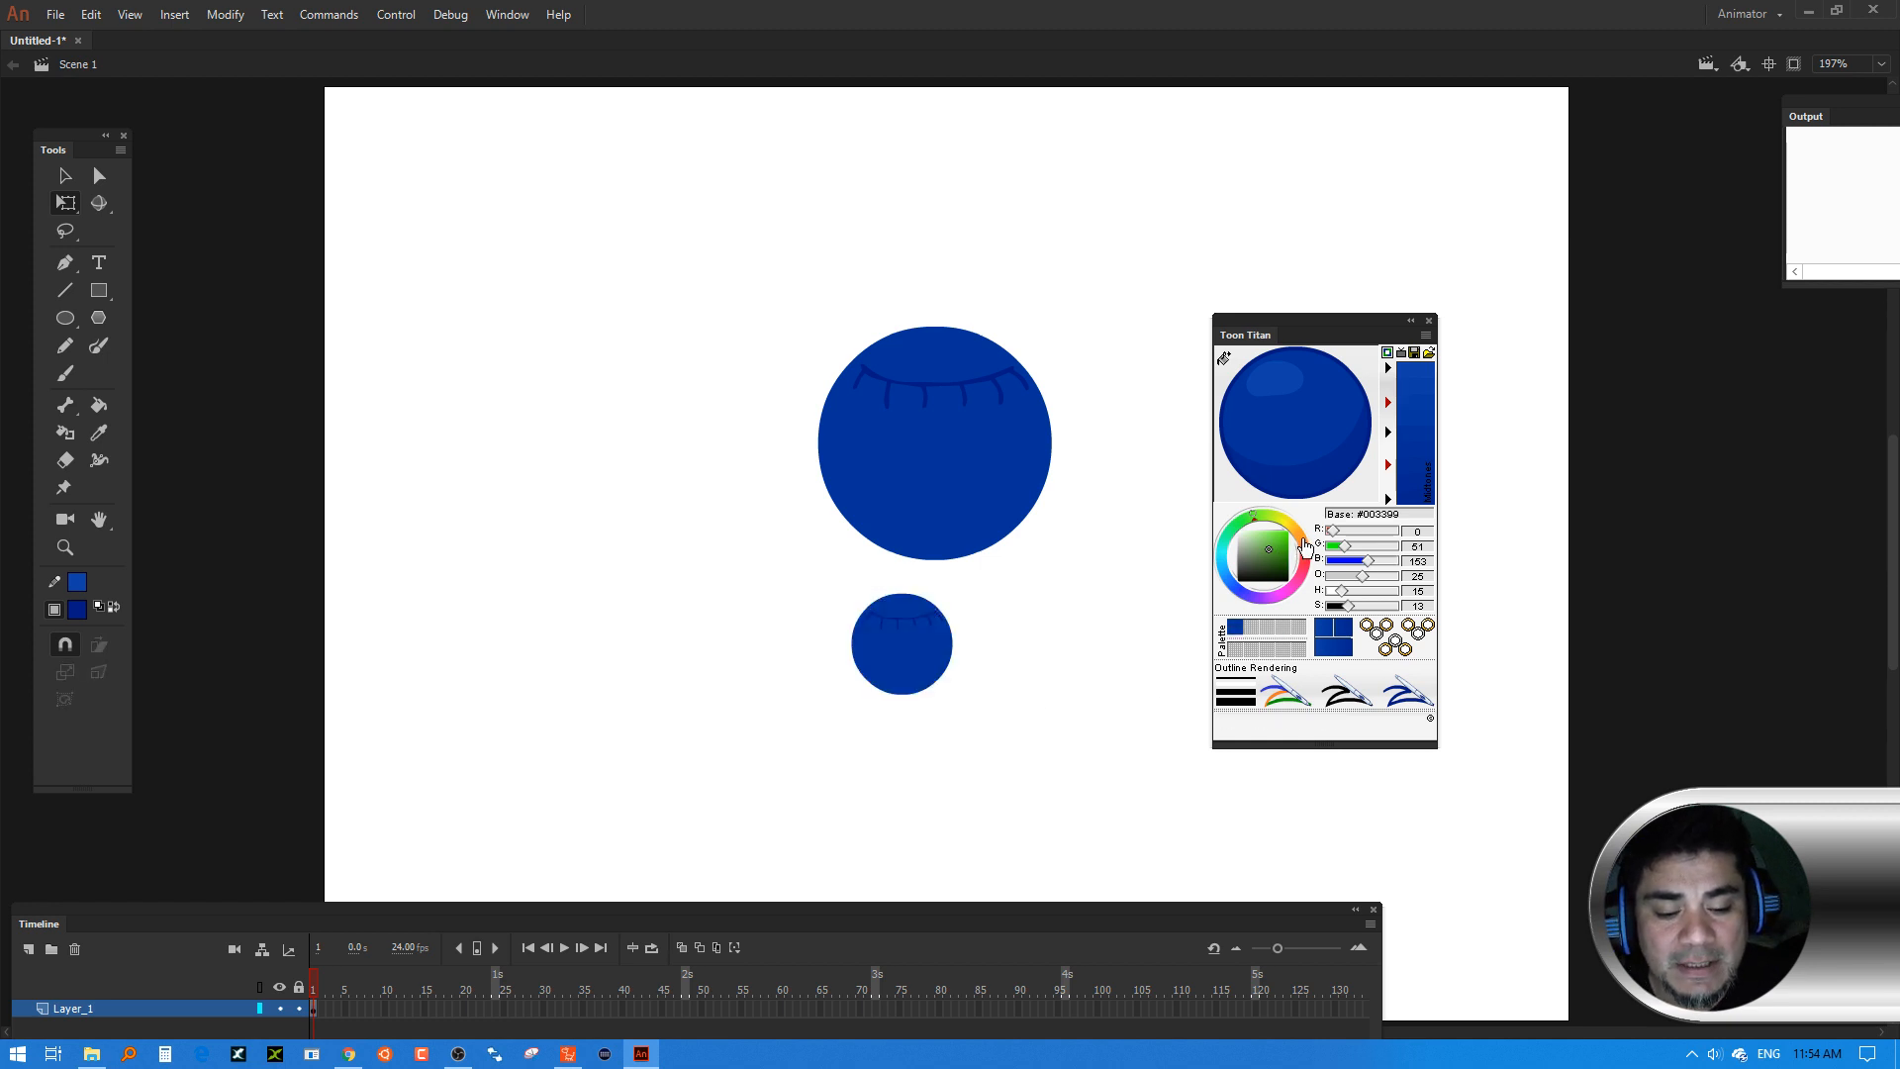
left_click(1302, 551)
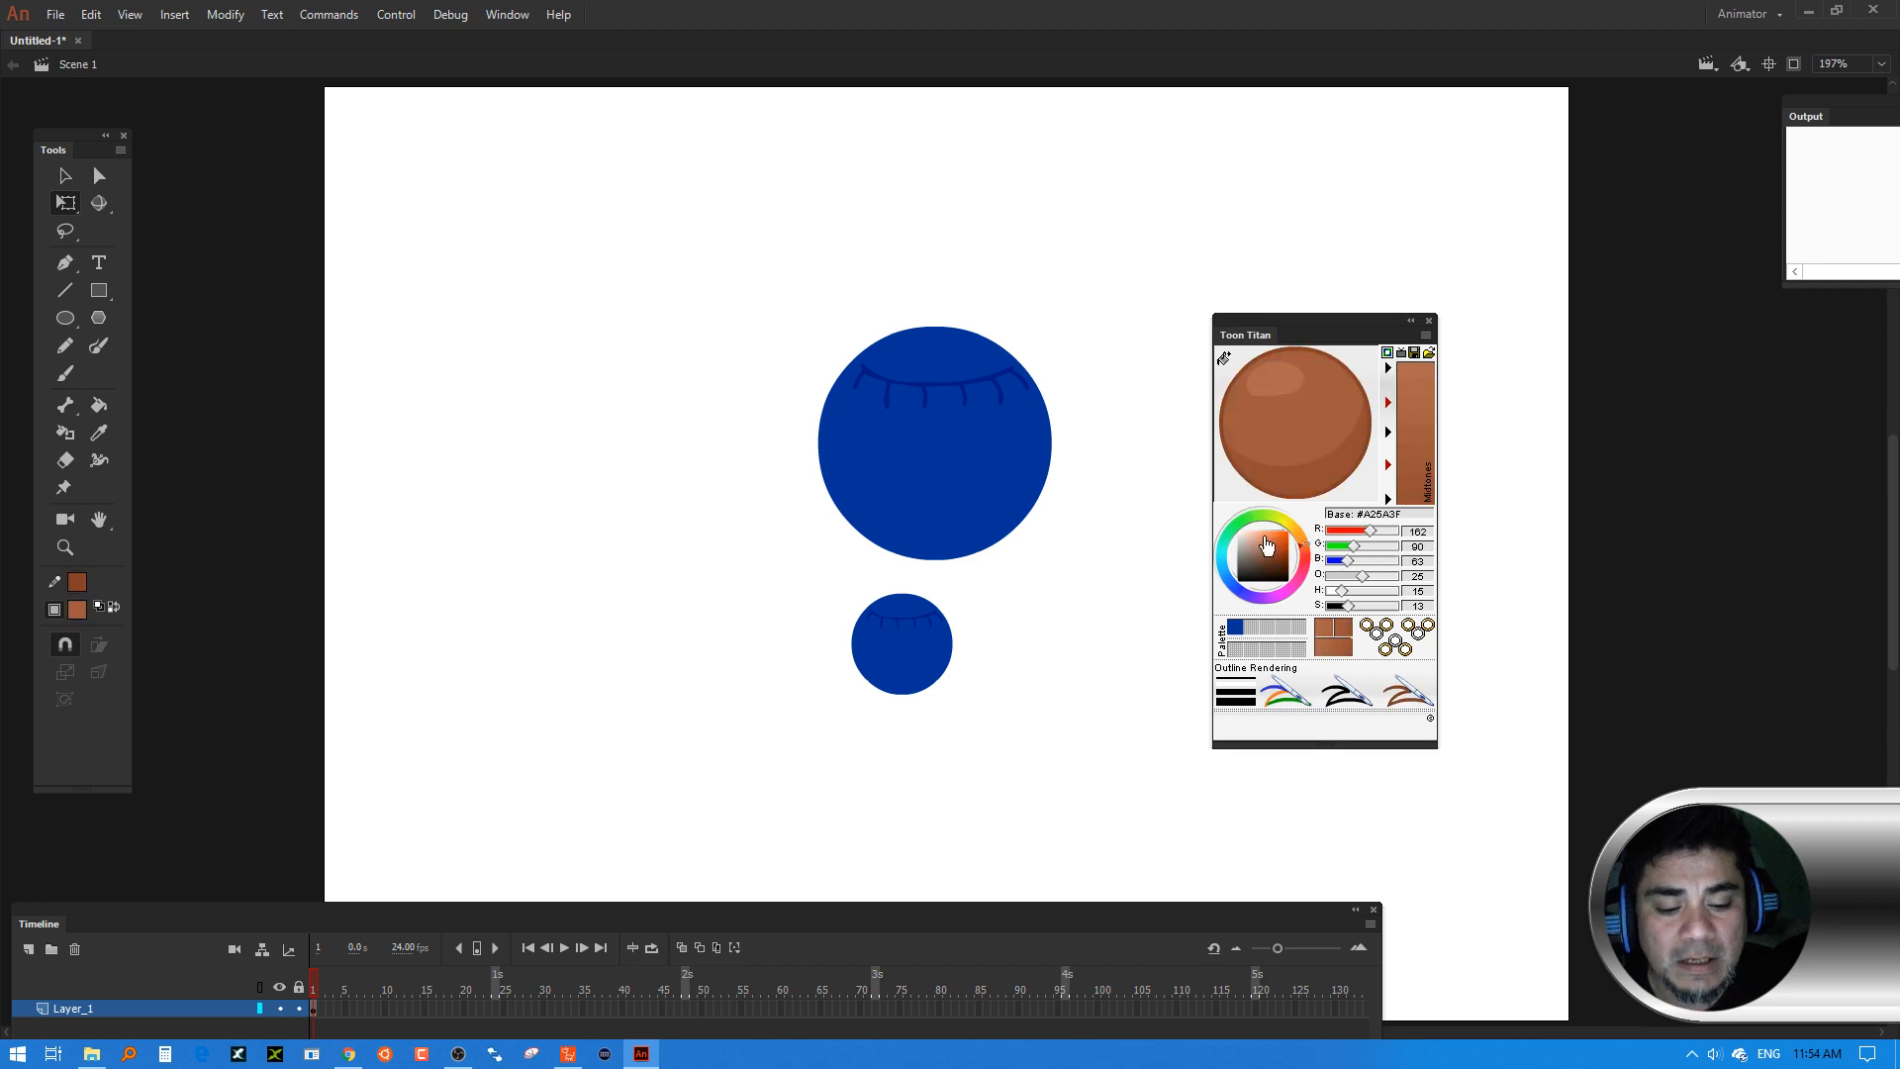
left_click_drag(1303, 539, 1303, 537)
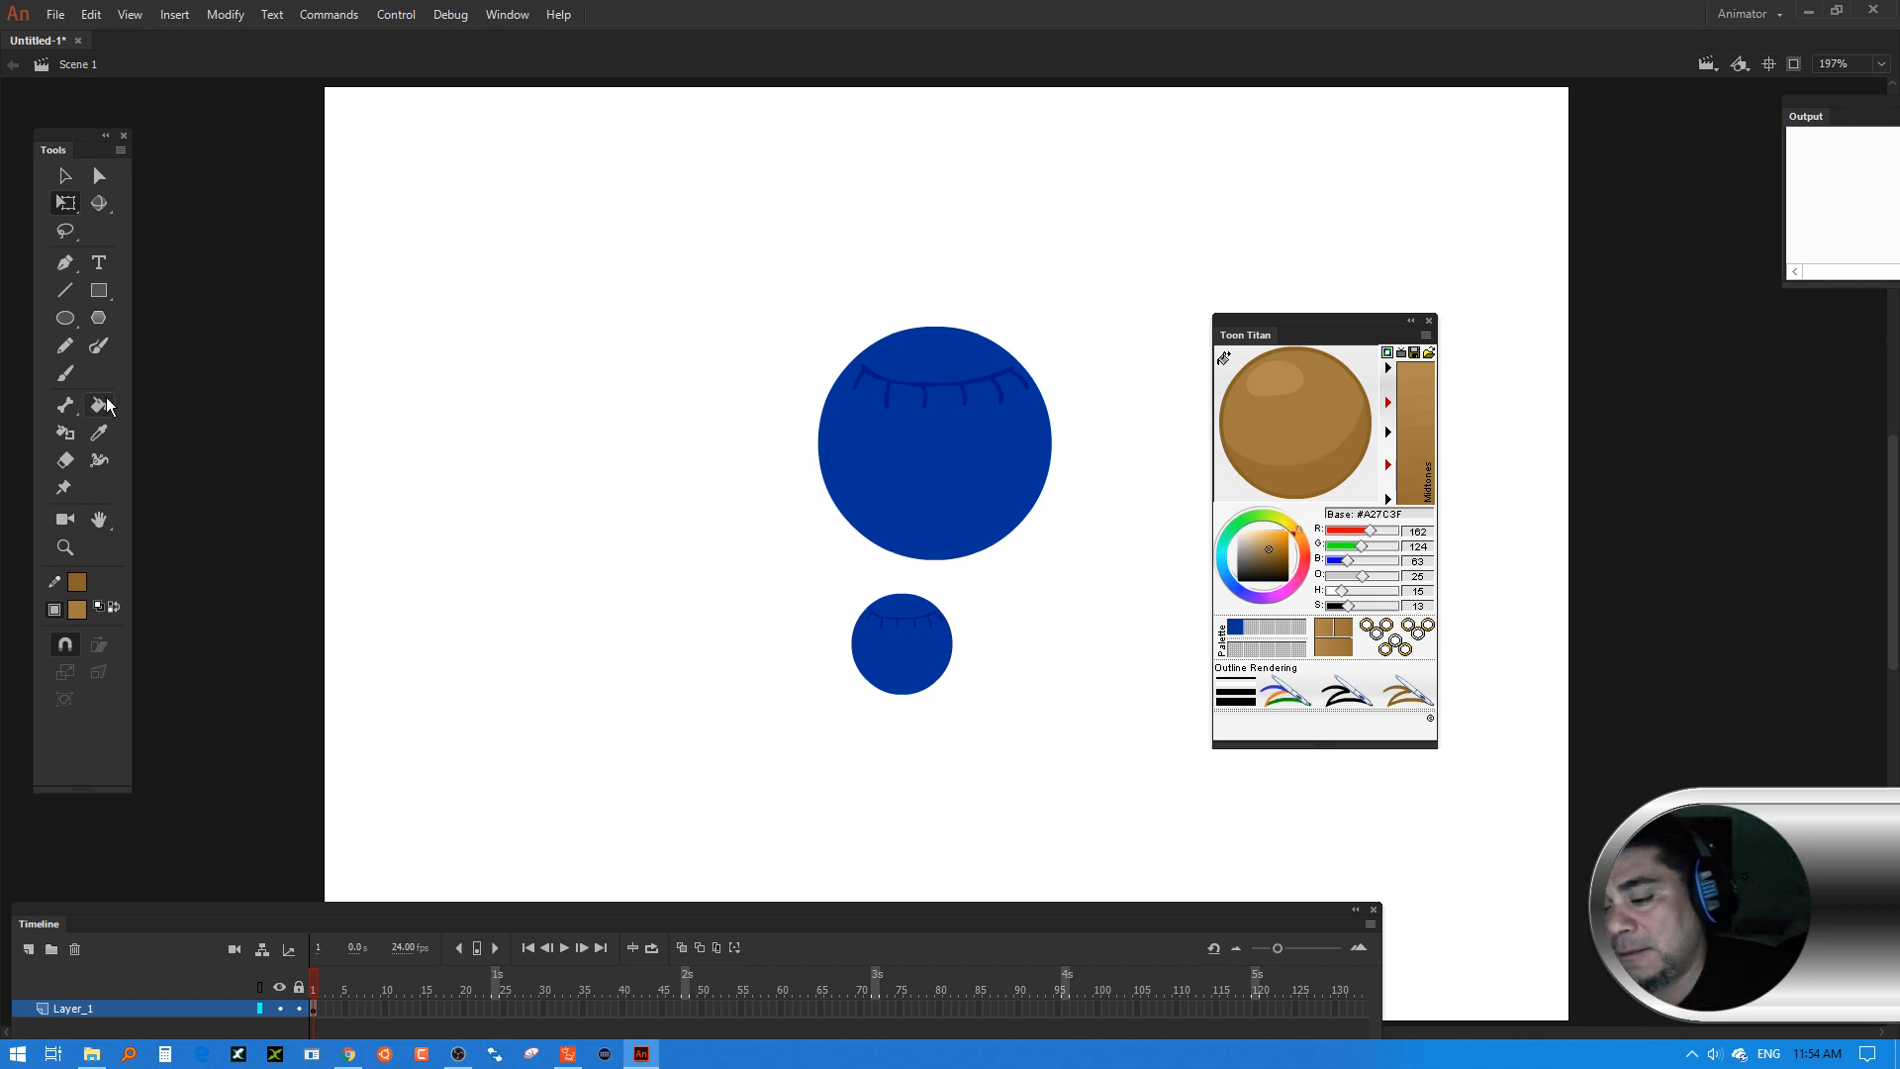
Apply the brown base fill to the small circle and recolor its collar lines darker brown with the Paint Bucket
left_click(938, 669)
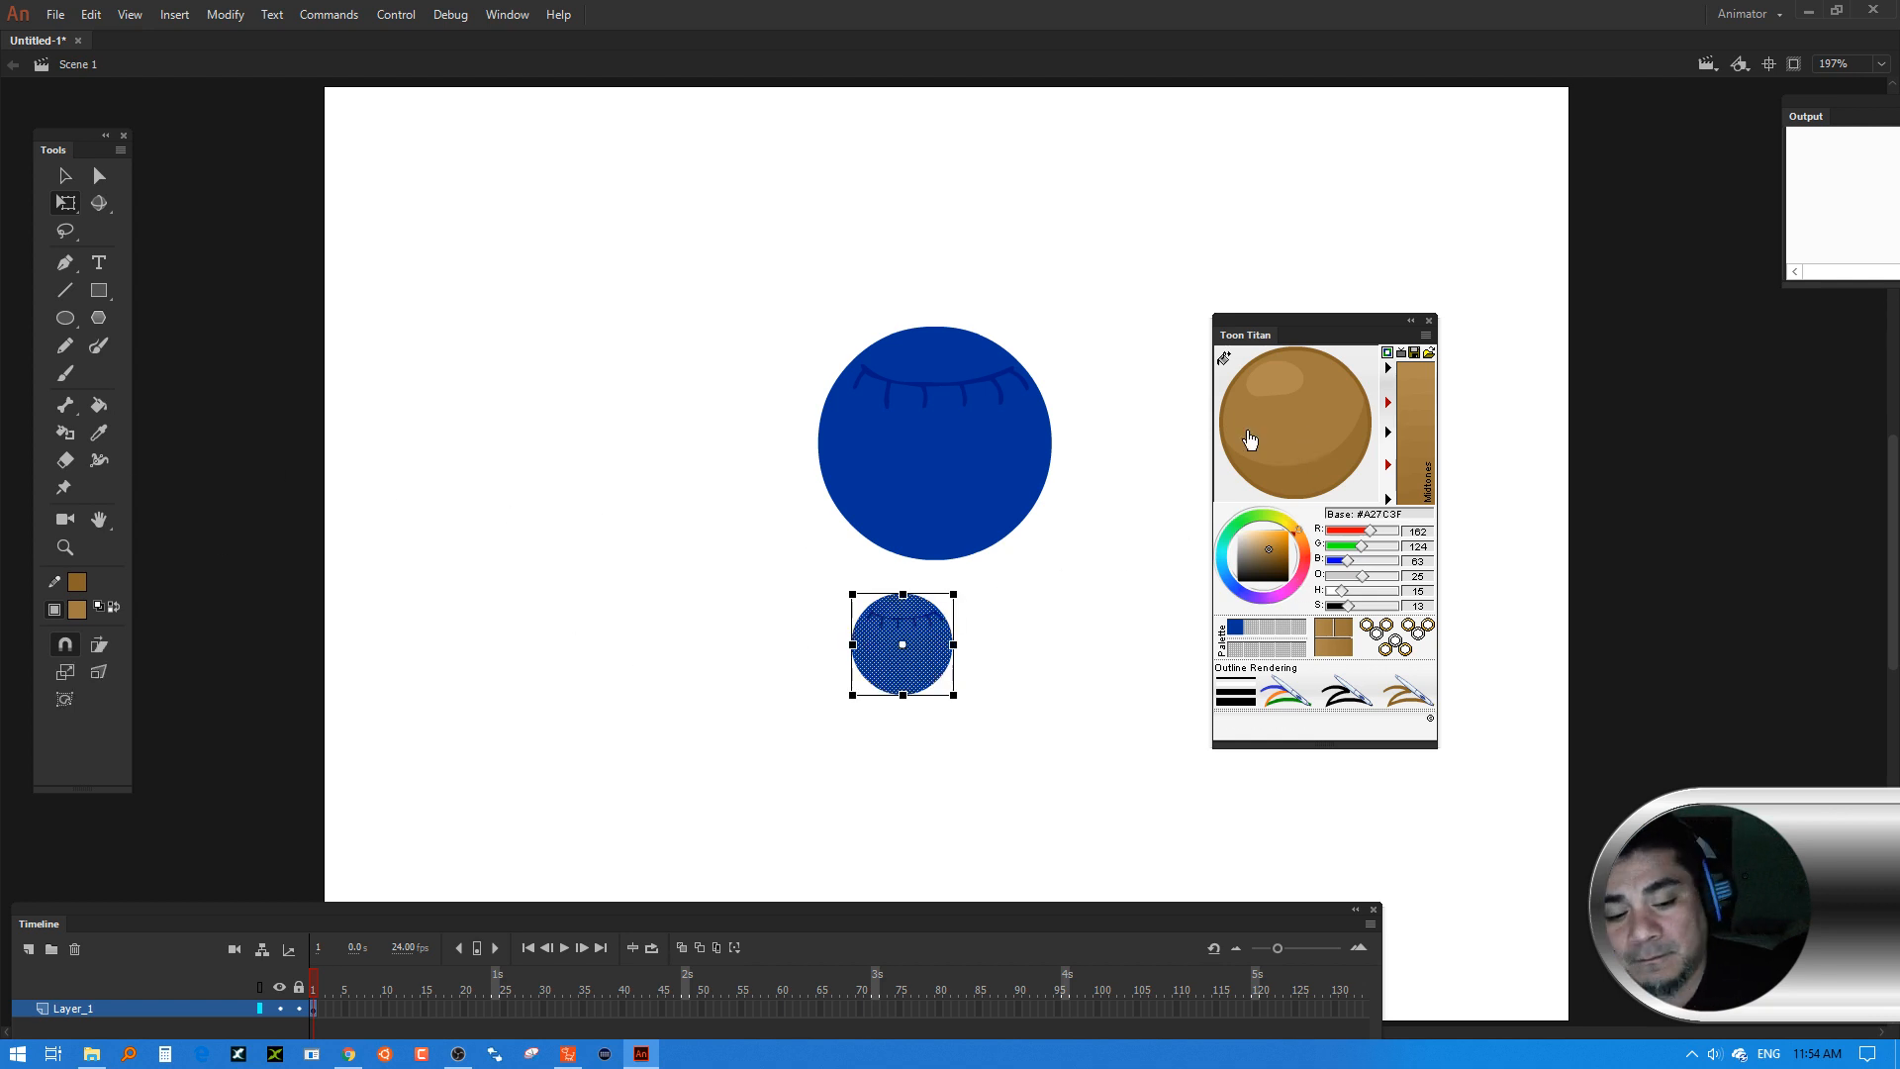
left_click(1291, 450)
left_click(1065, 562)
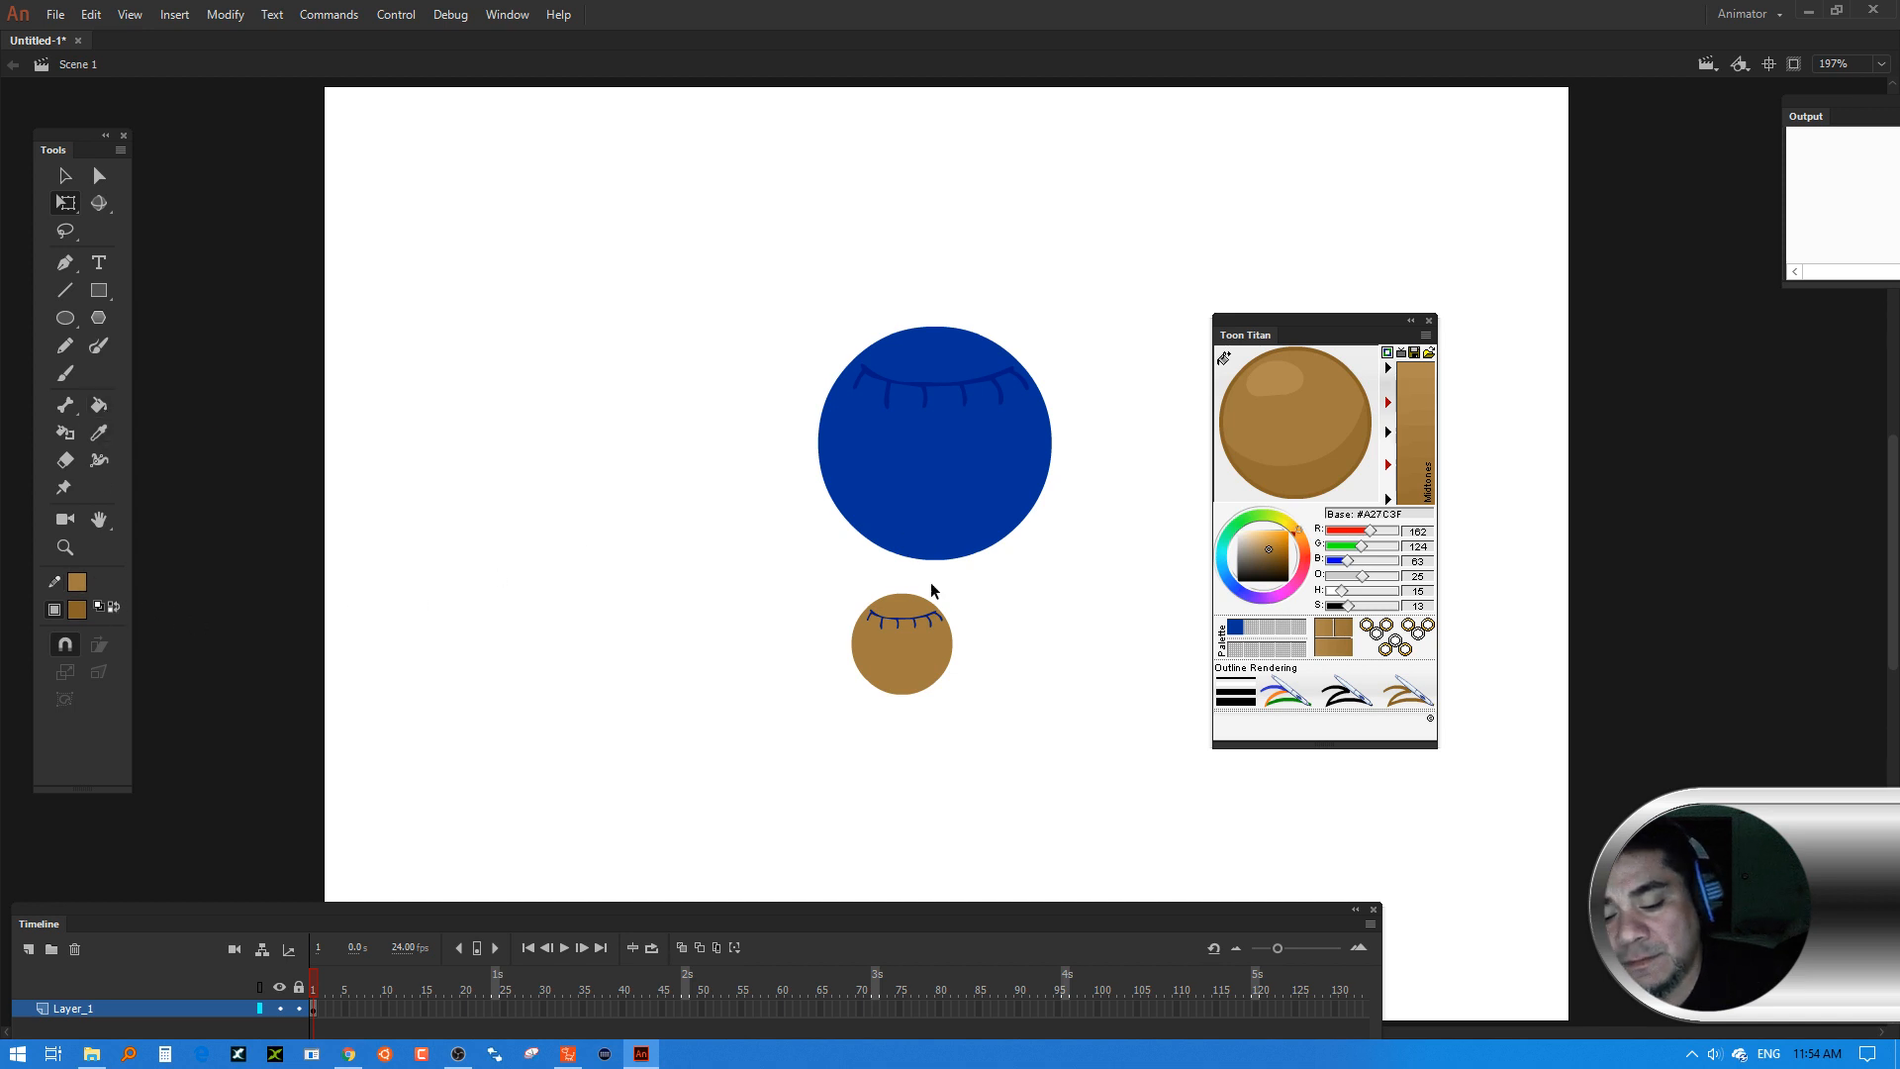
left_click(99, 404)
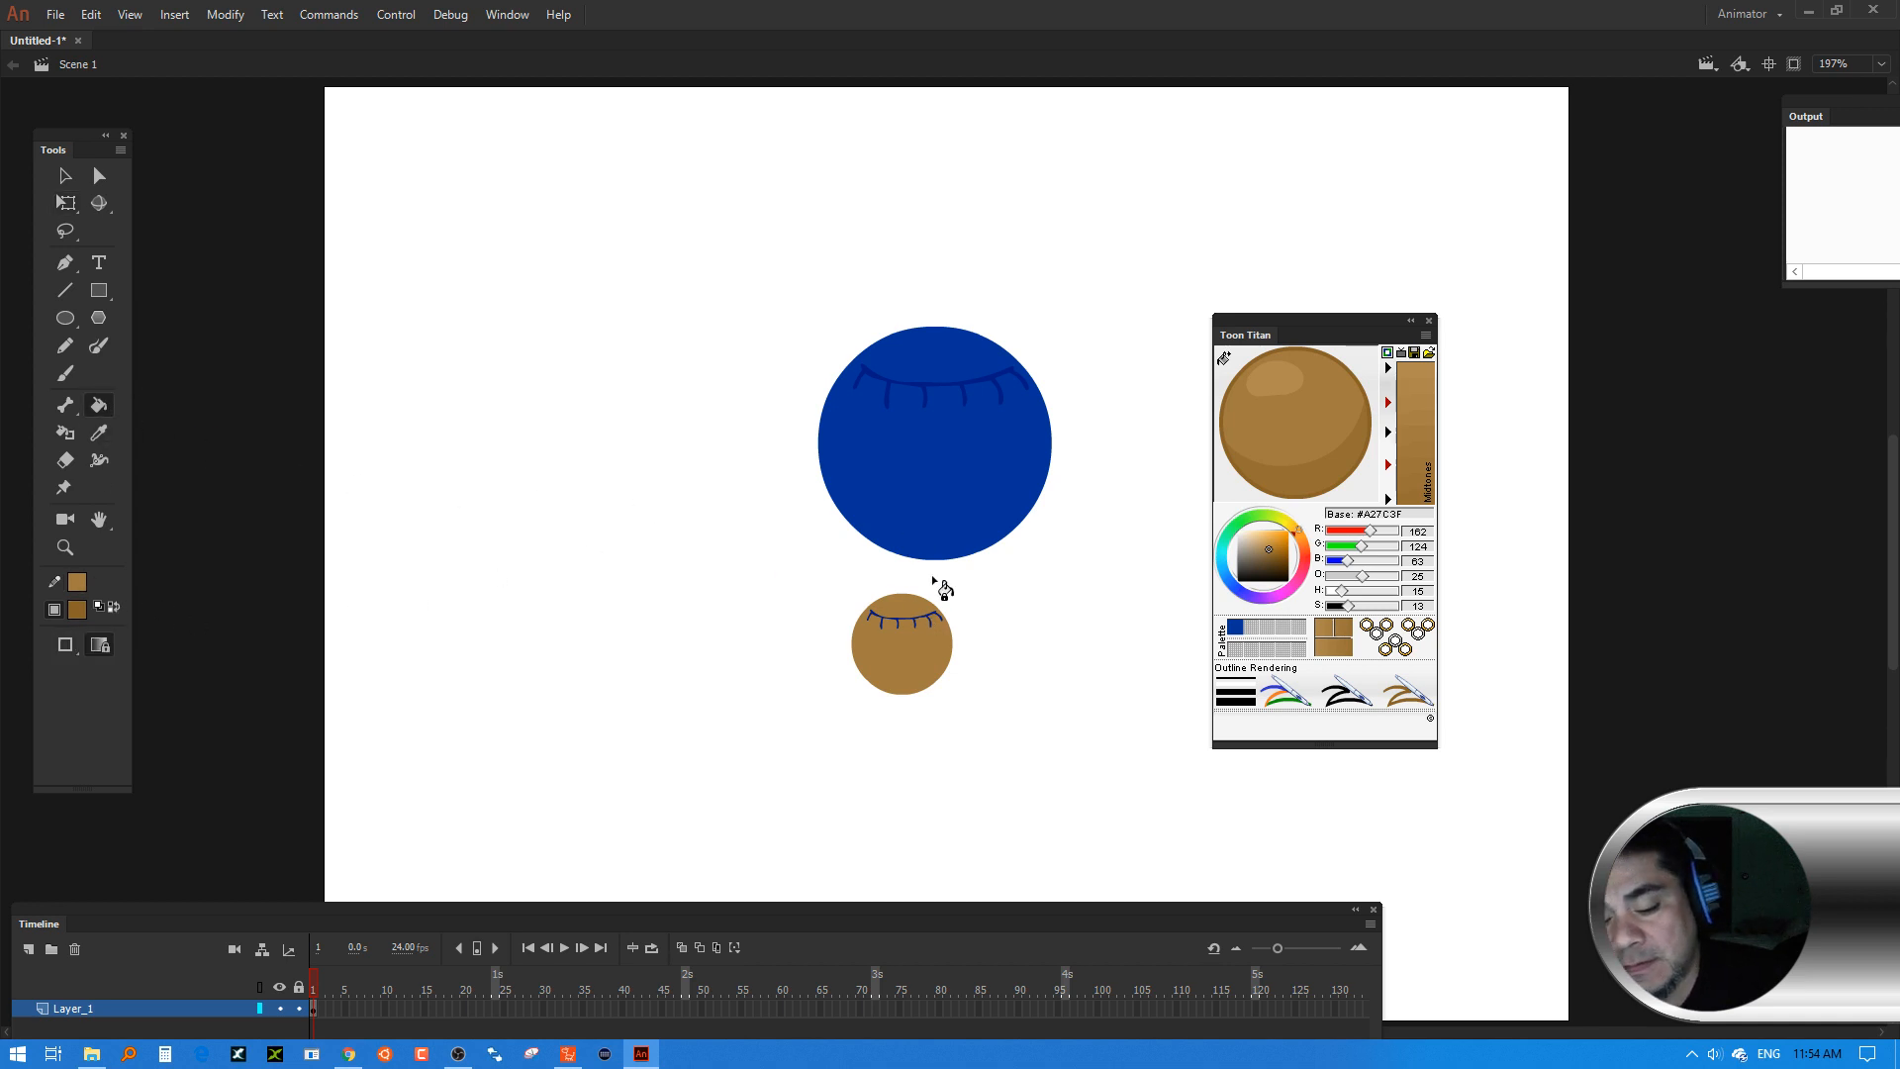
left_click(930, 620)
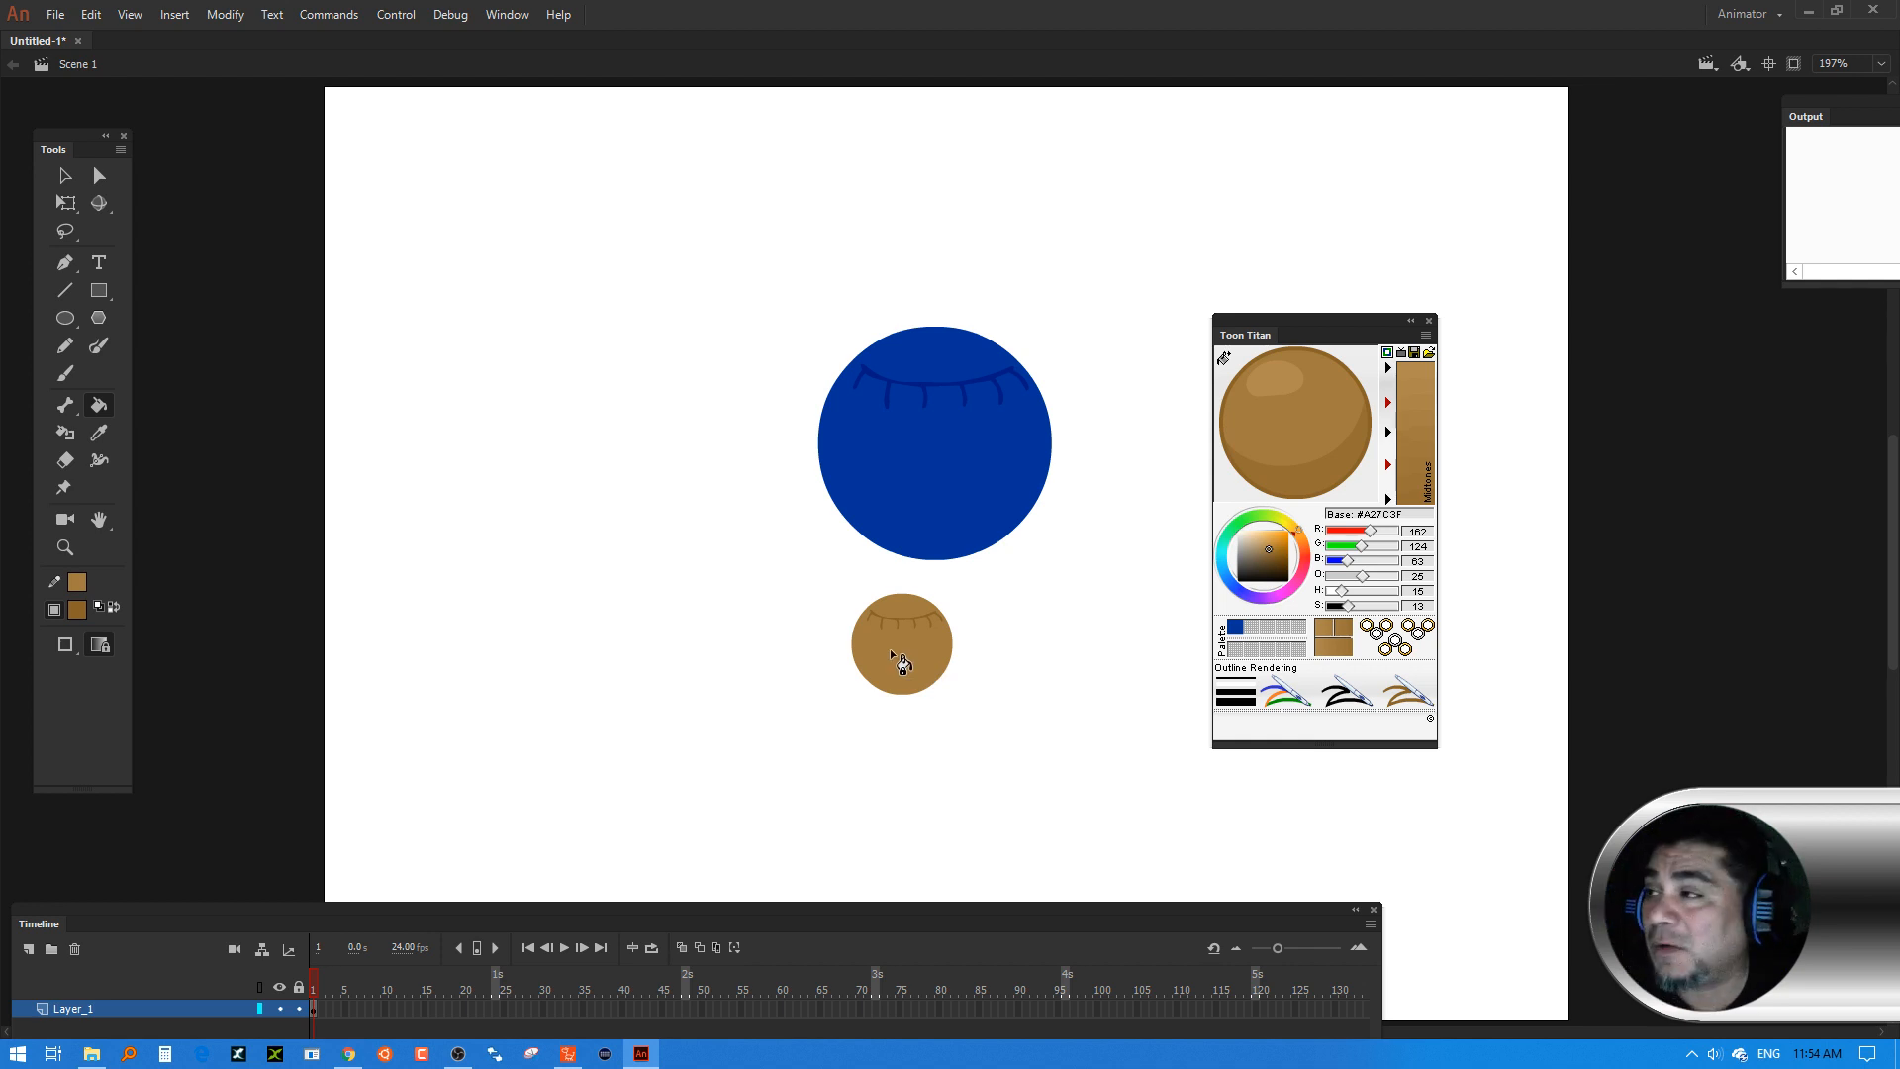
key("v")
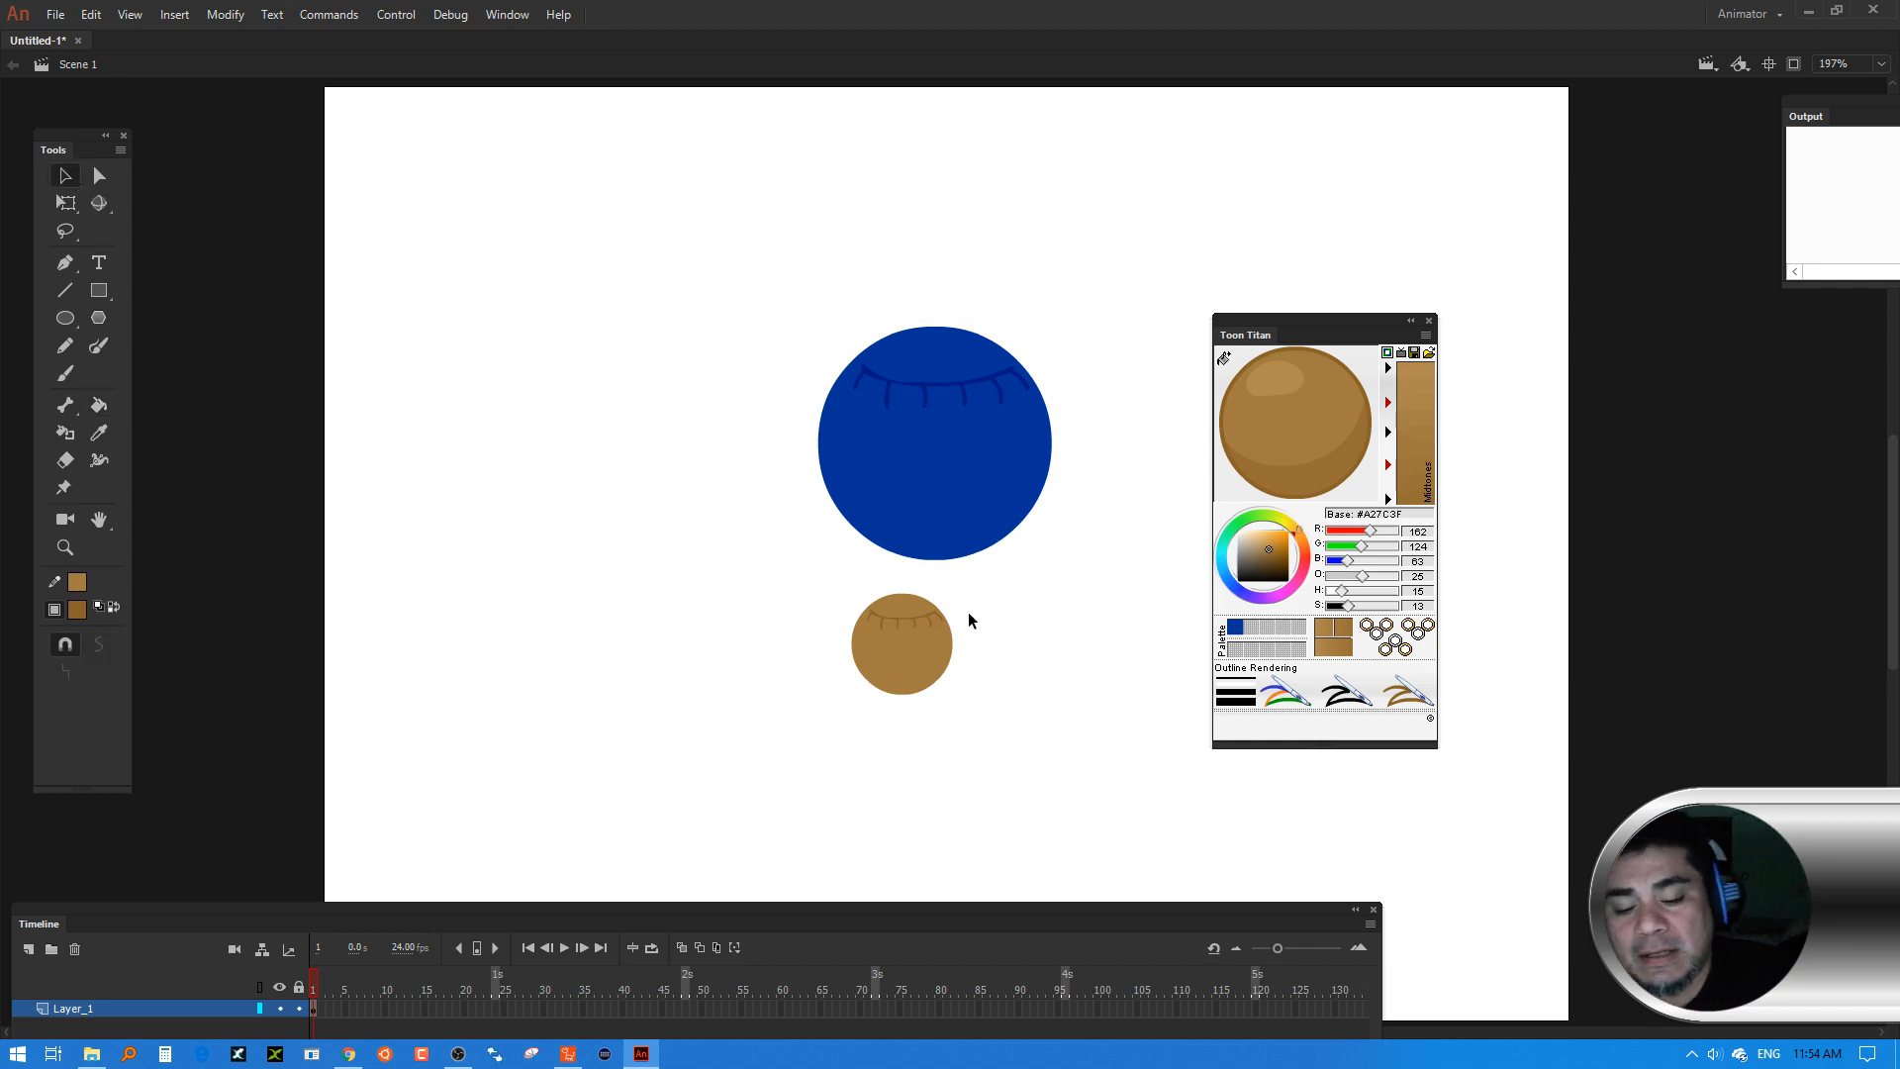
Group the small brown circle with its collar lines and place it over the lower part of the blue circle
left_click_drag(989, 584, 793, 748)
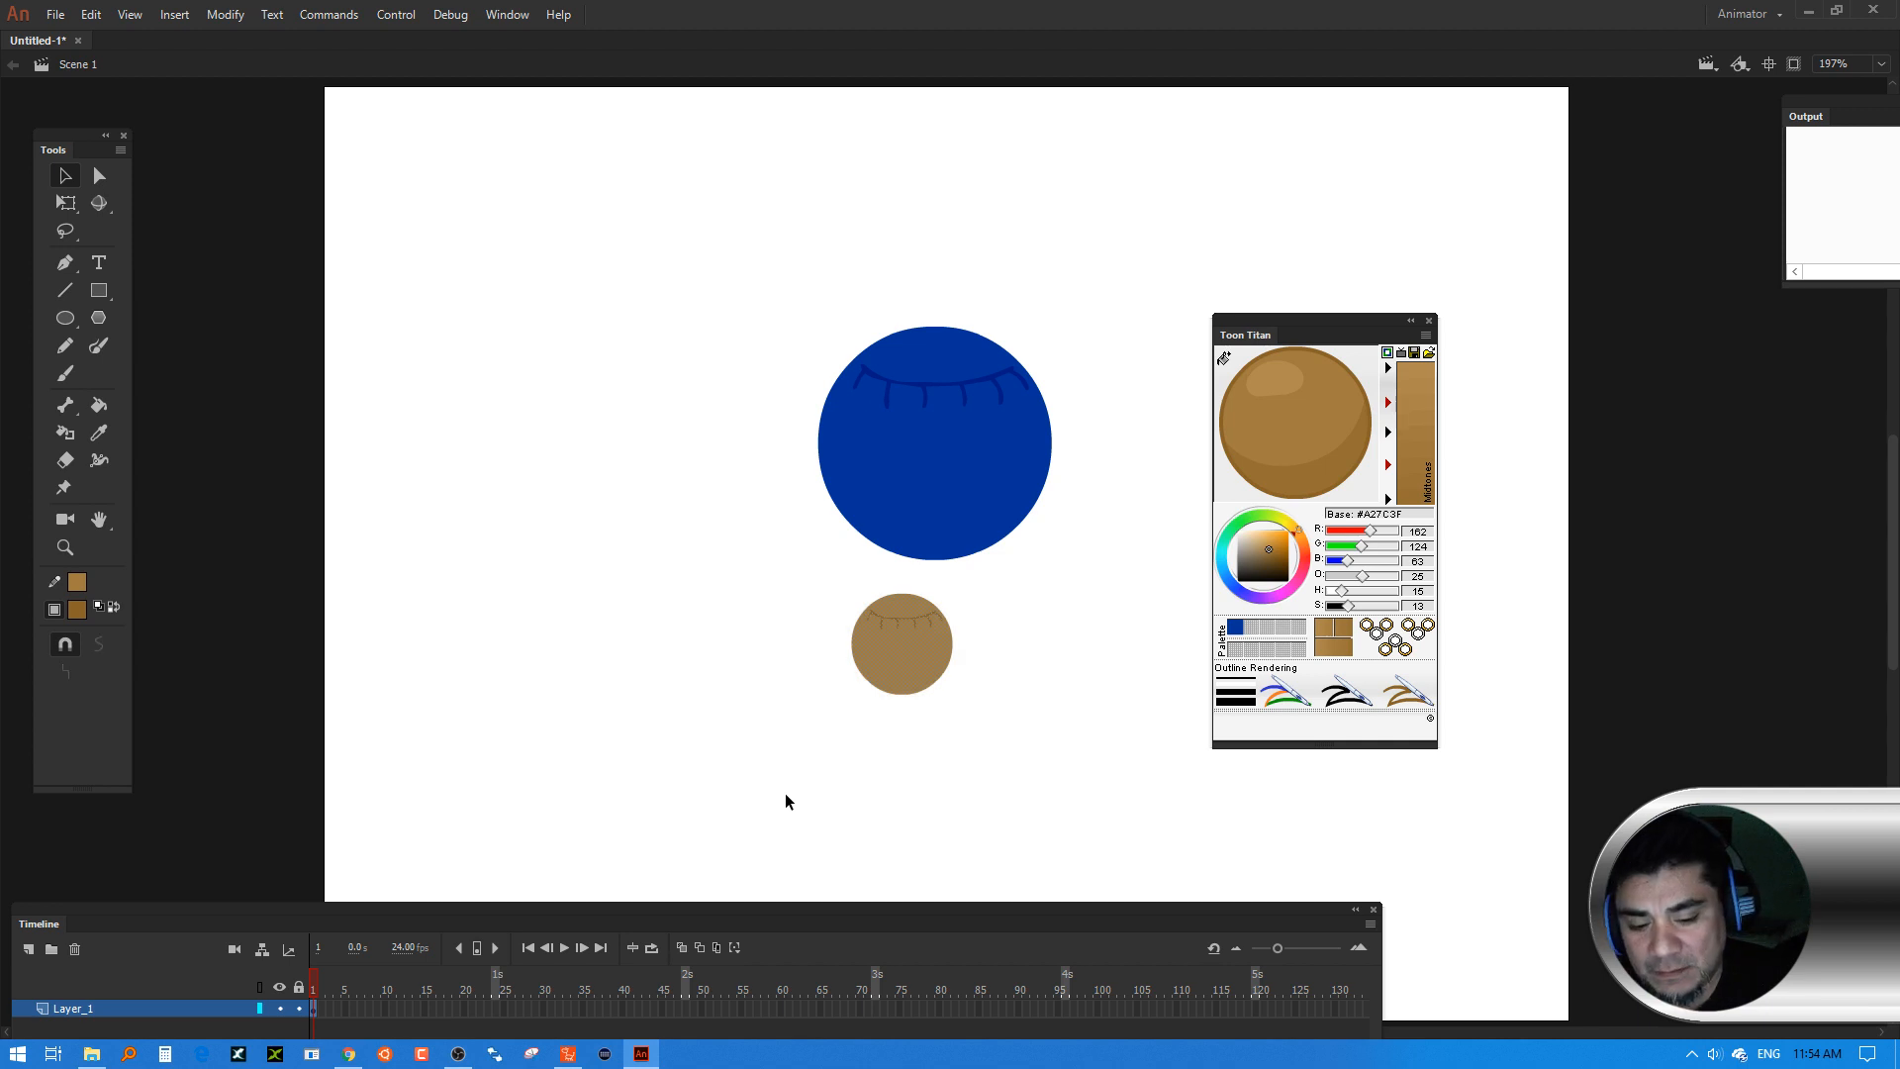
key("ctrl+g")
left_click_drag(904, 650, 946, 496)
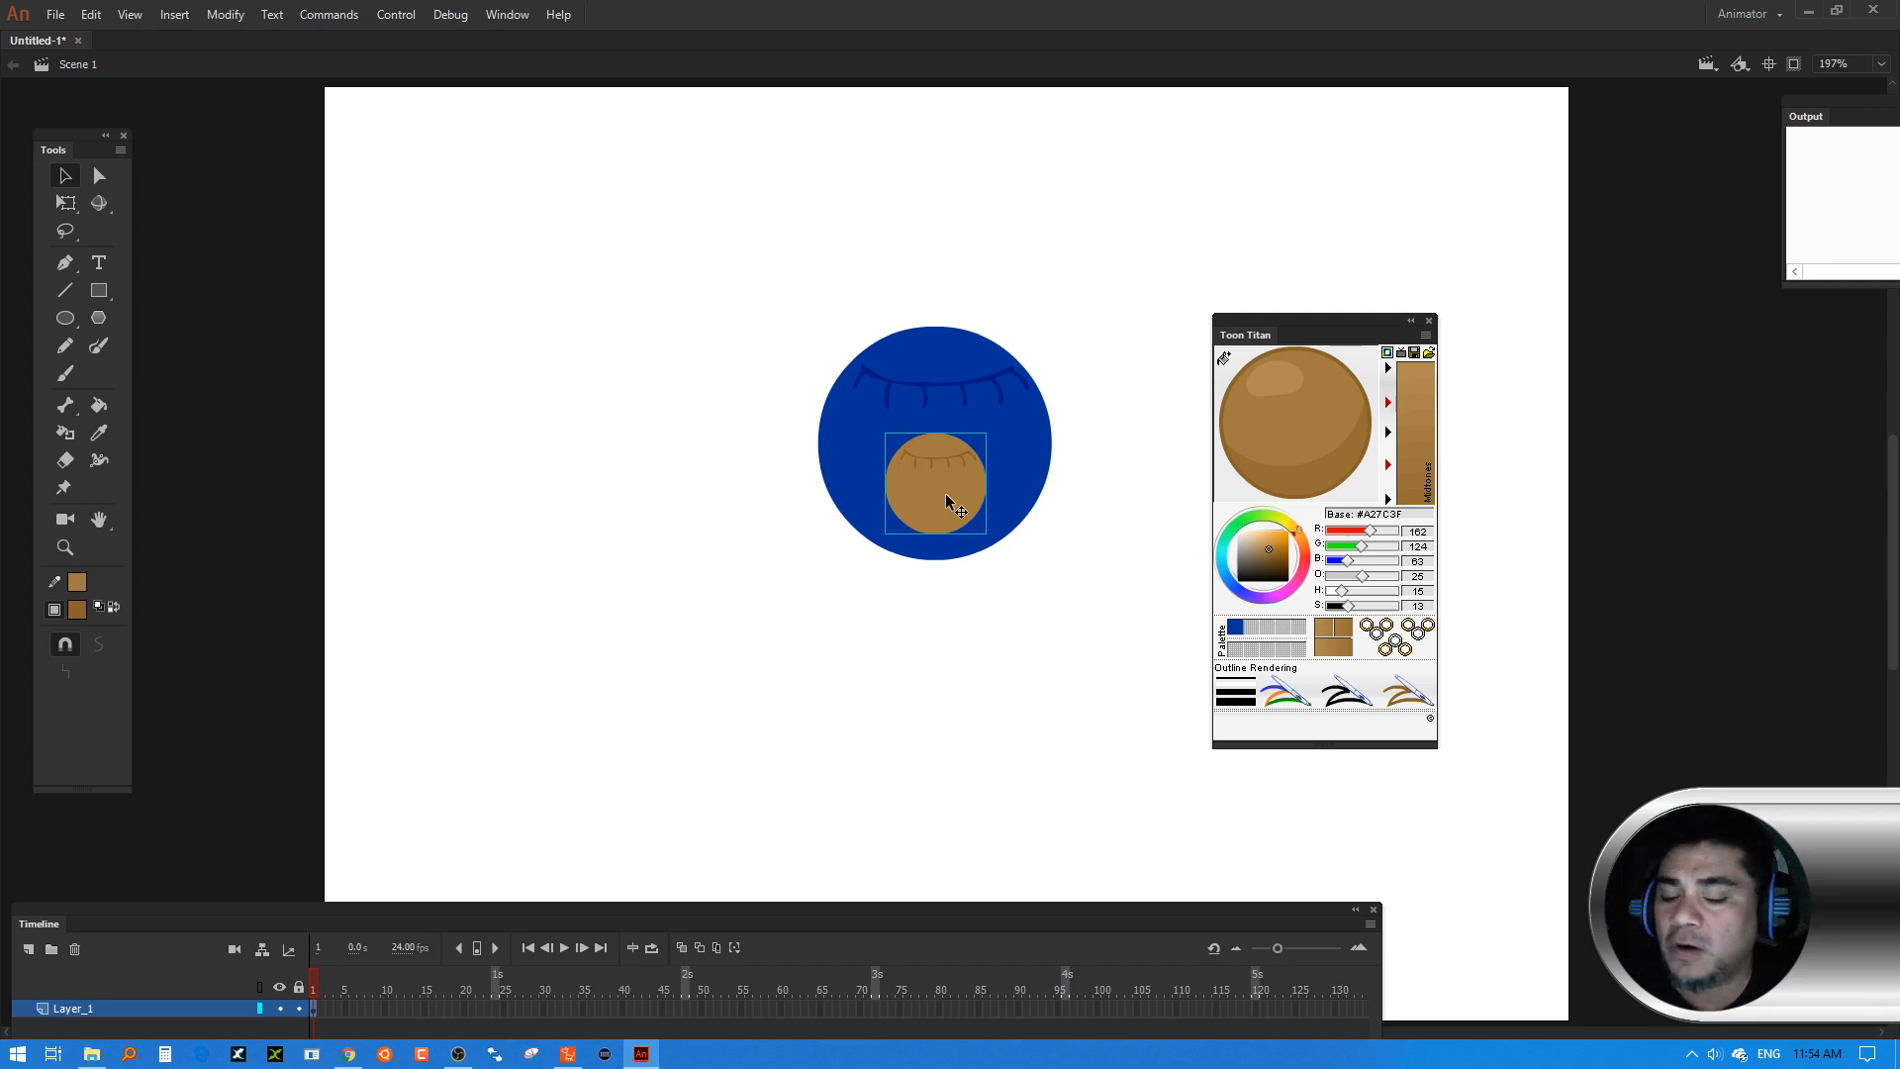
Group the large blue circle with its collar lines, excluding the brown group, and send it to the back
left_click_drag(1084, 284, 681, 690)
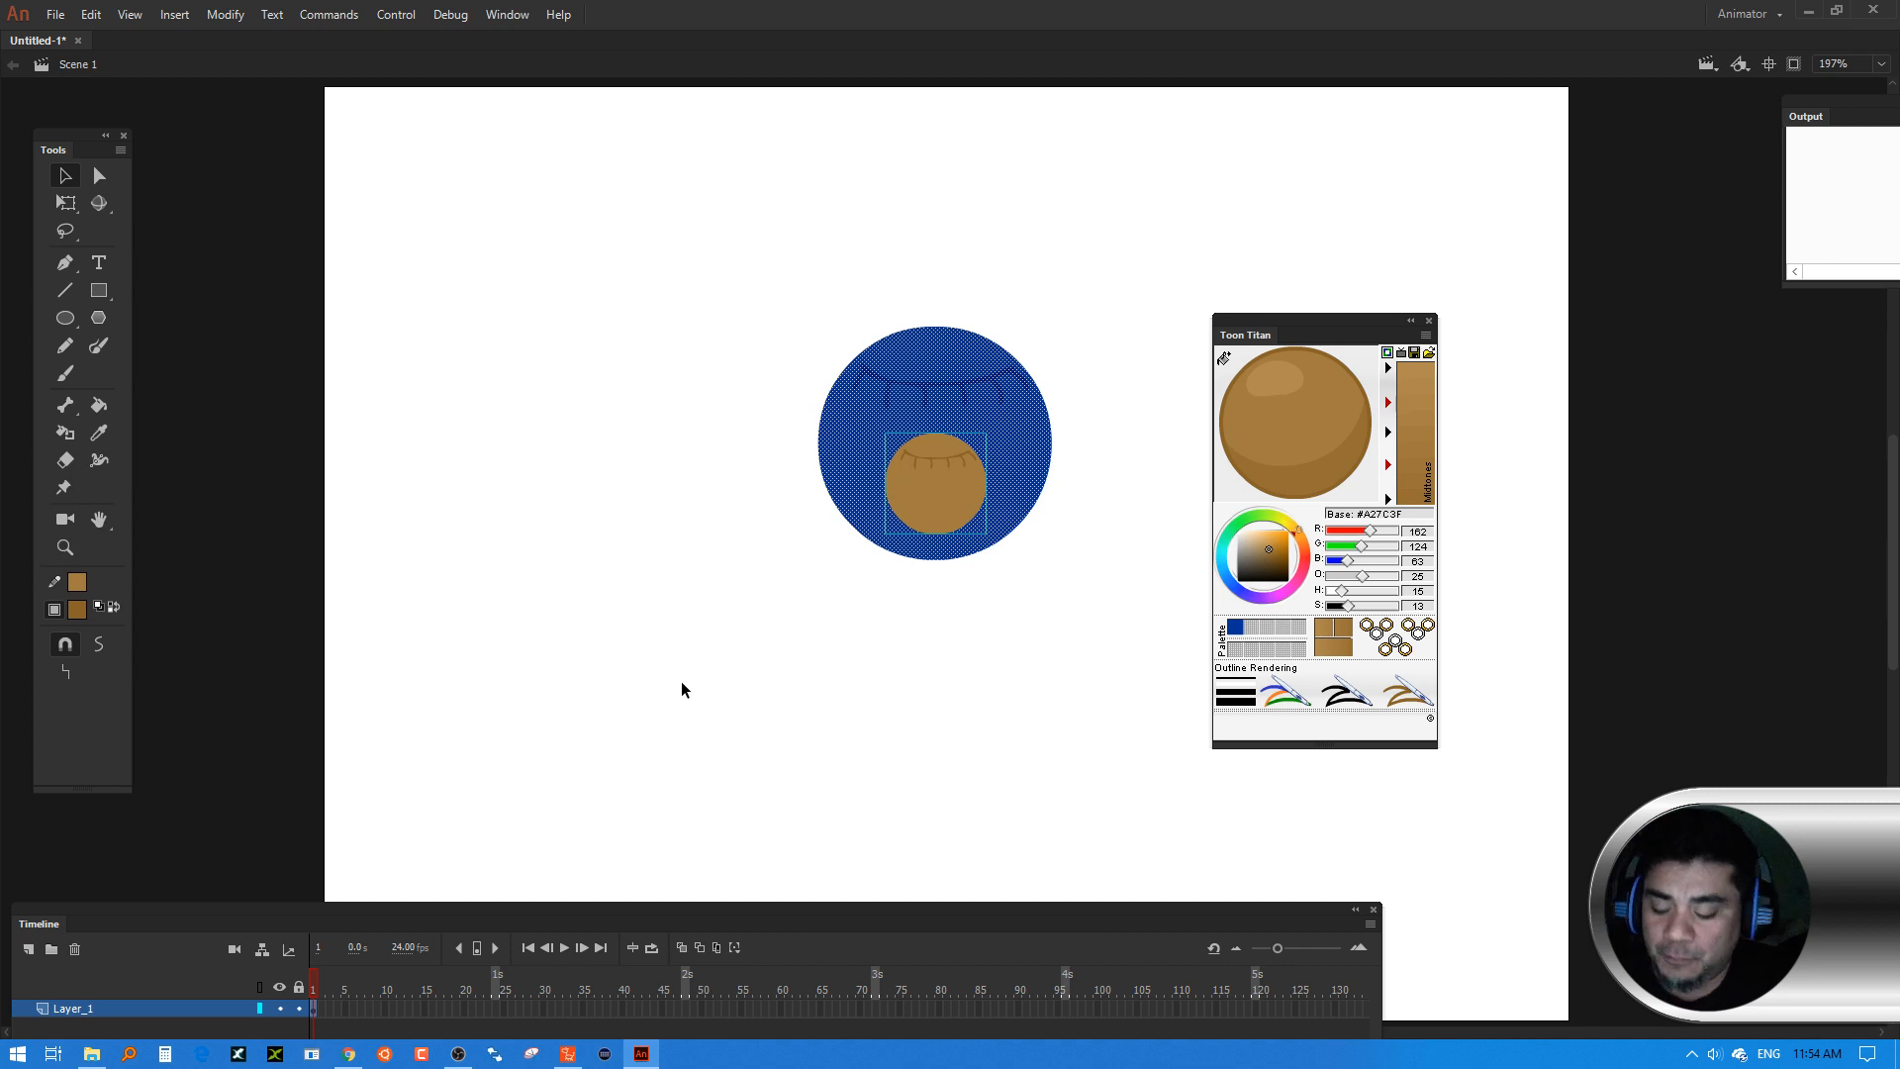
left_click(956, 502, "shift")
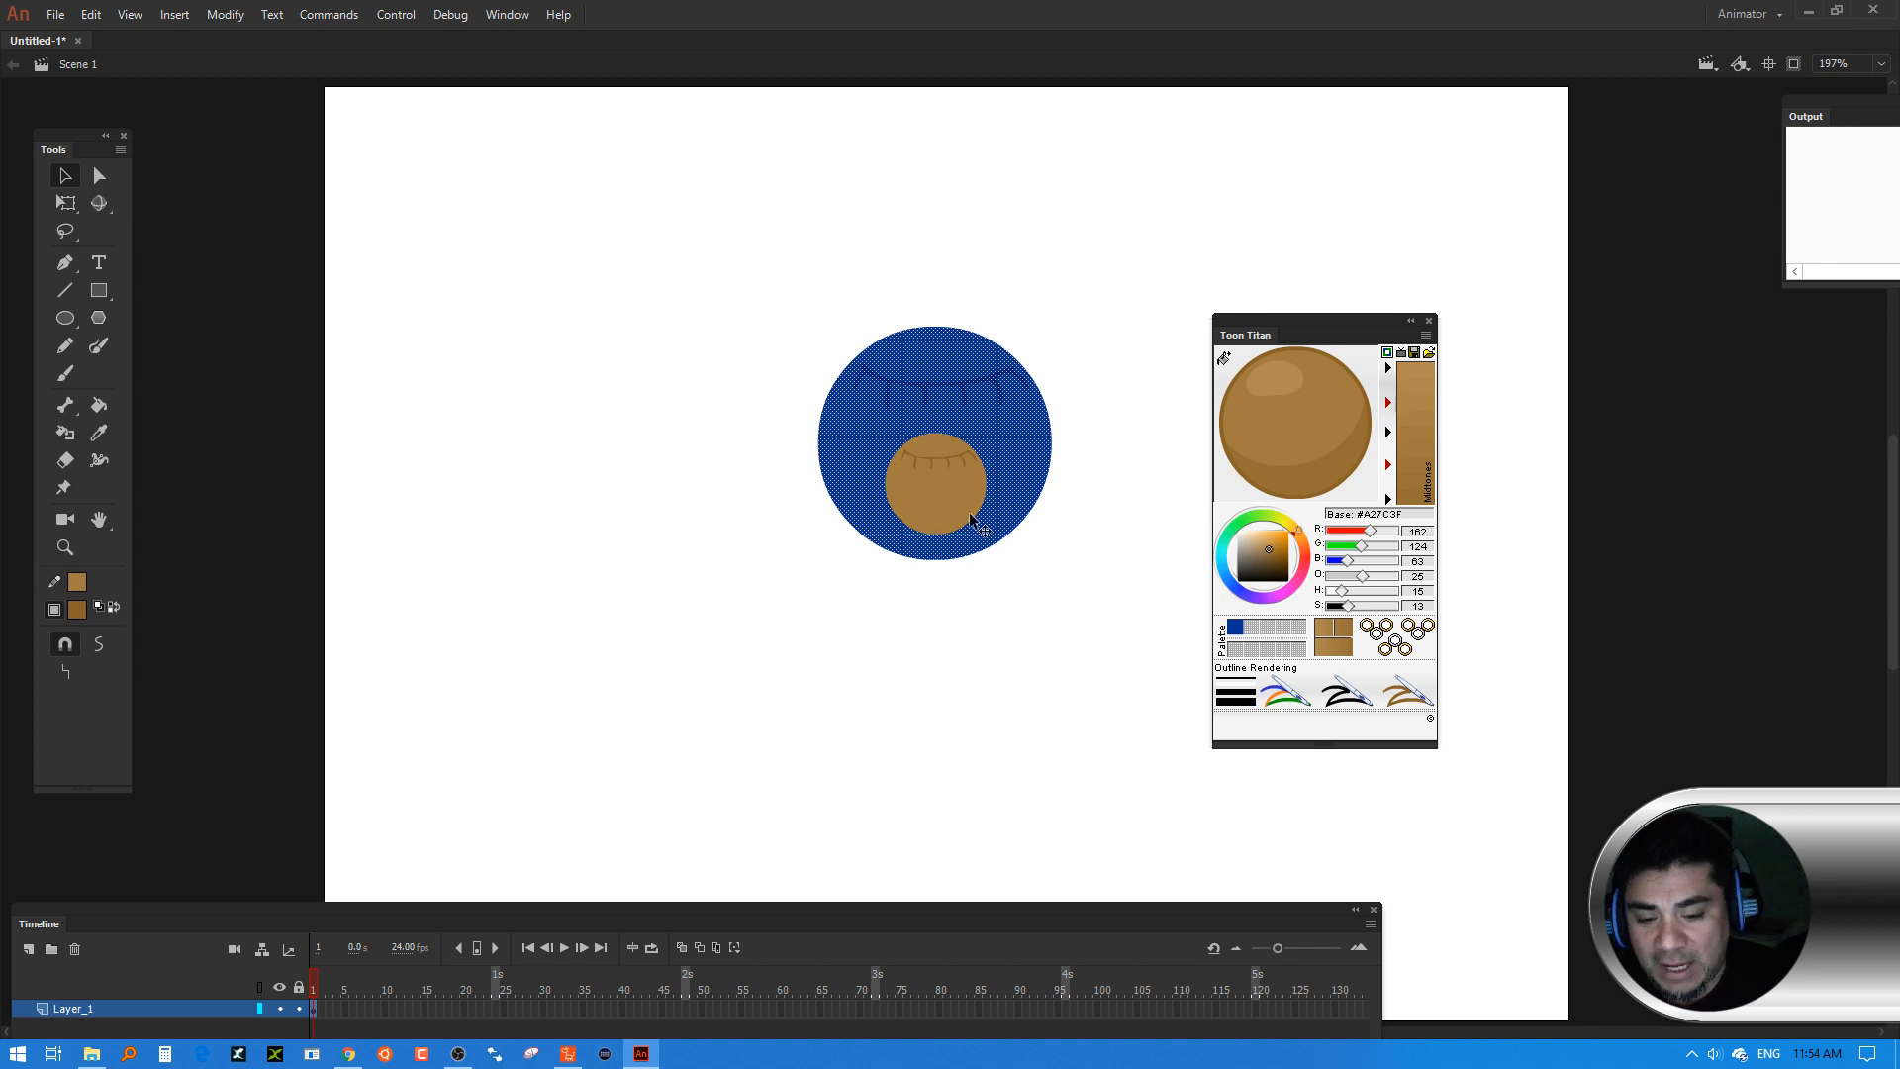
key("ctrl+g")
key("ctrl+shift+Down")
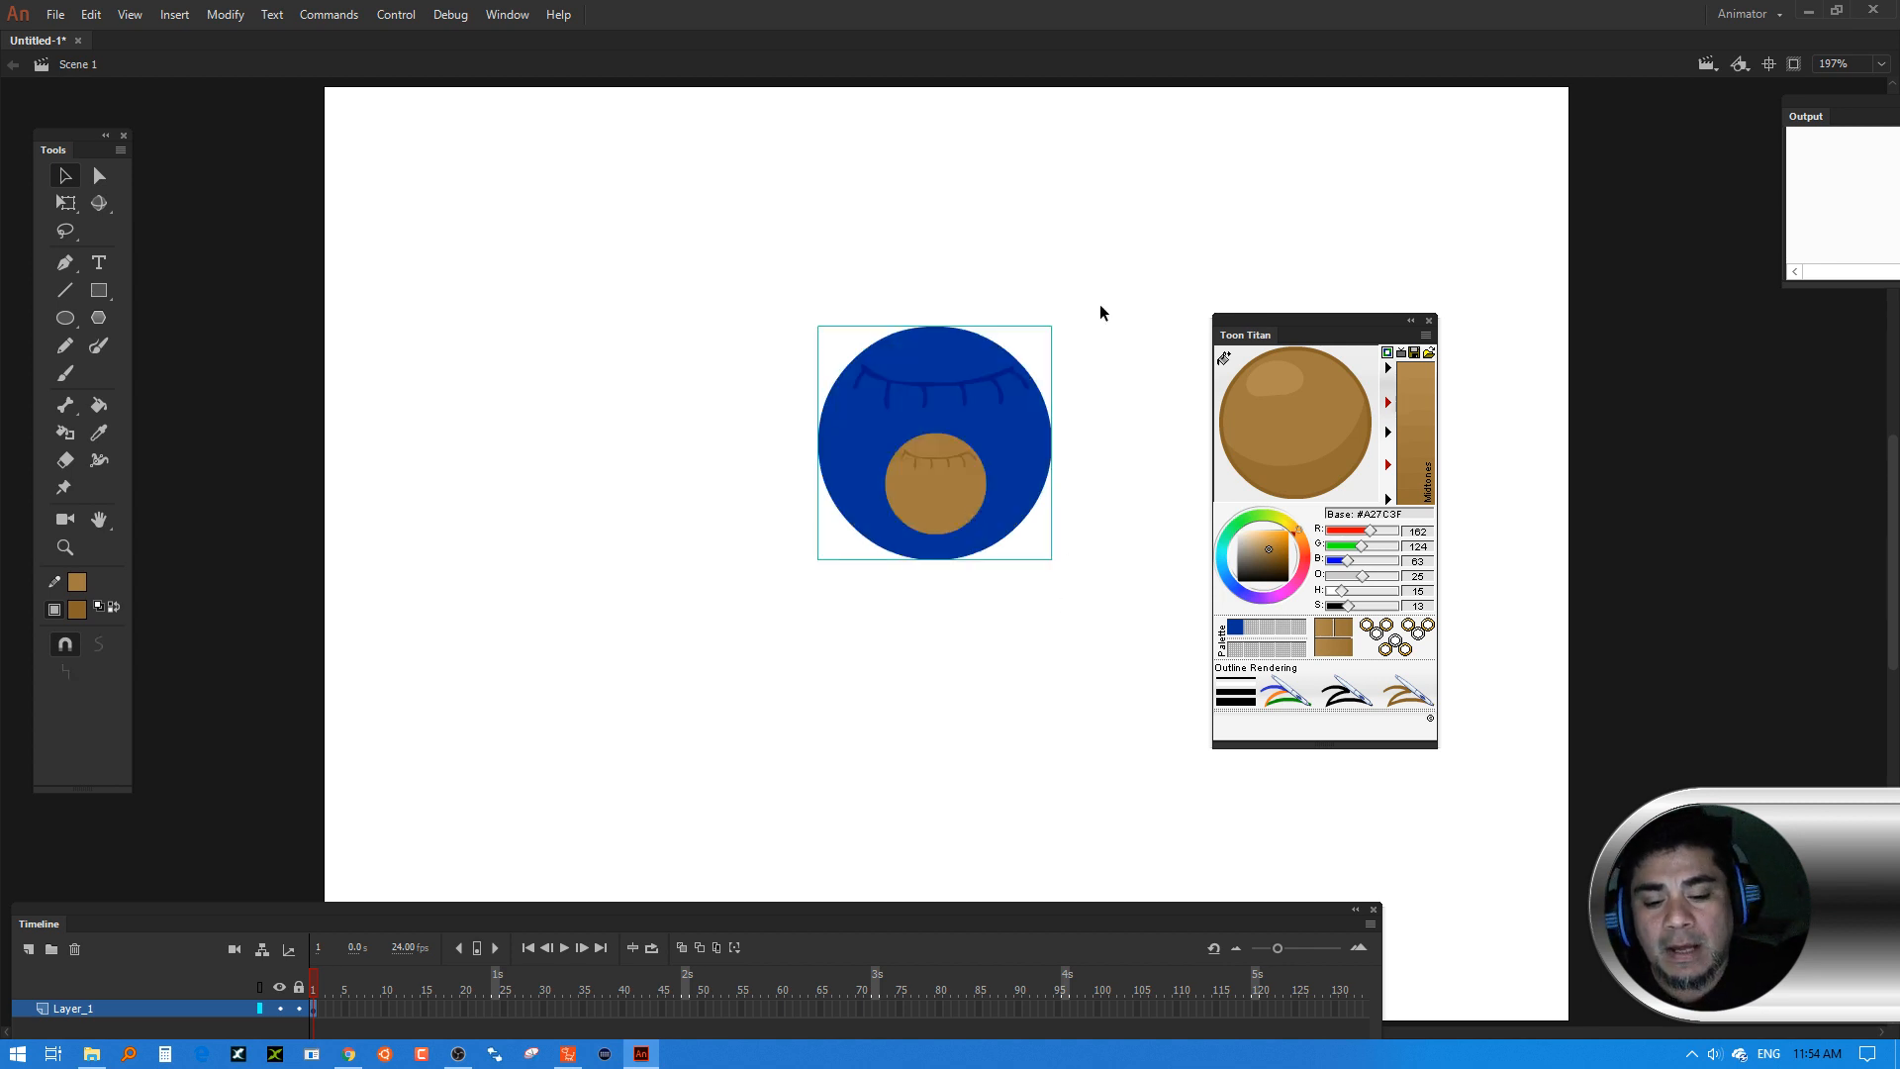
Move both circle groups together to the stage's upper-left corner and delete the trial duplicate made from them
left_click_drag(1100, 305, 688, 707)
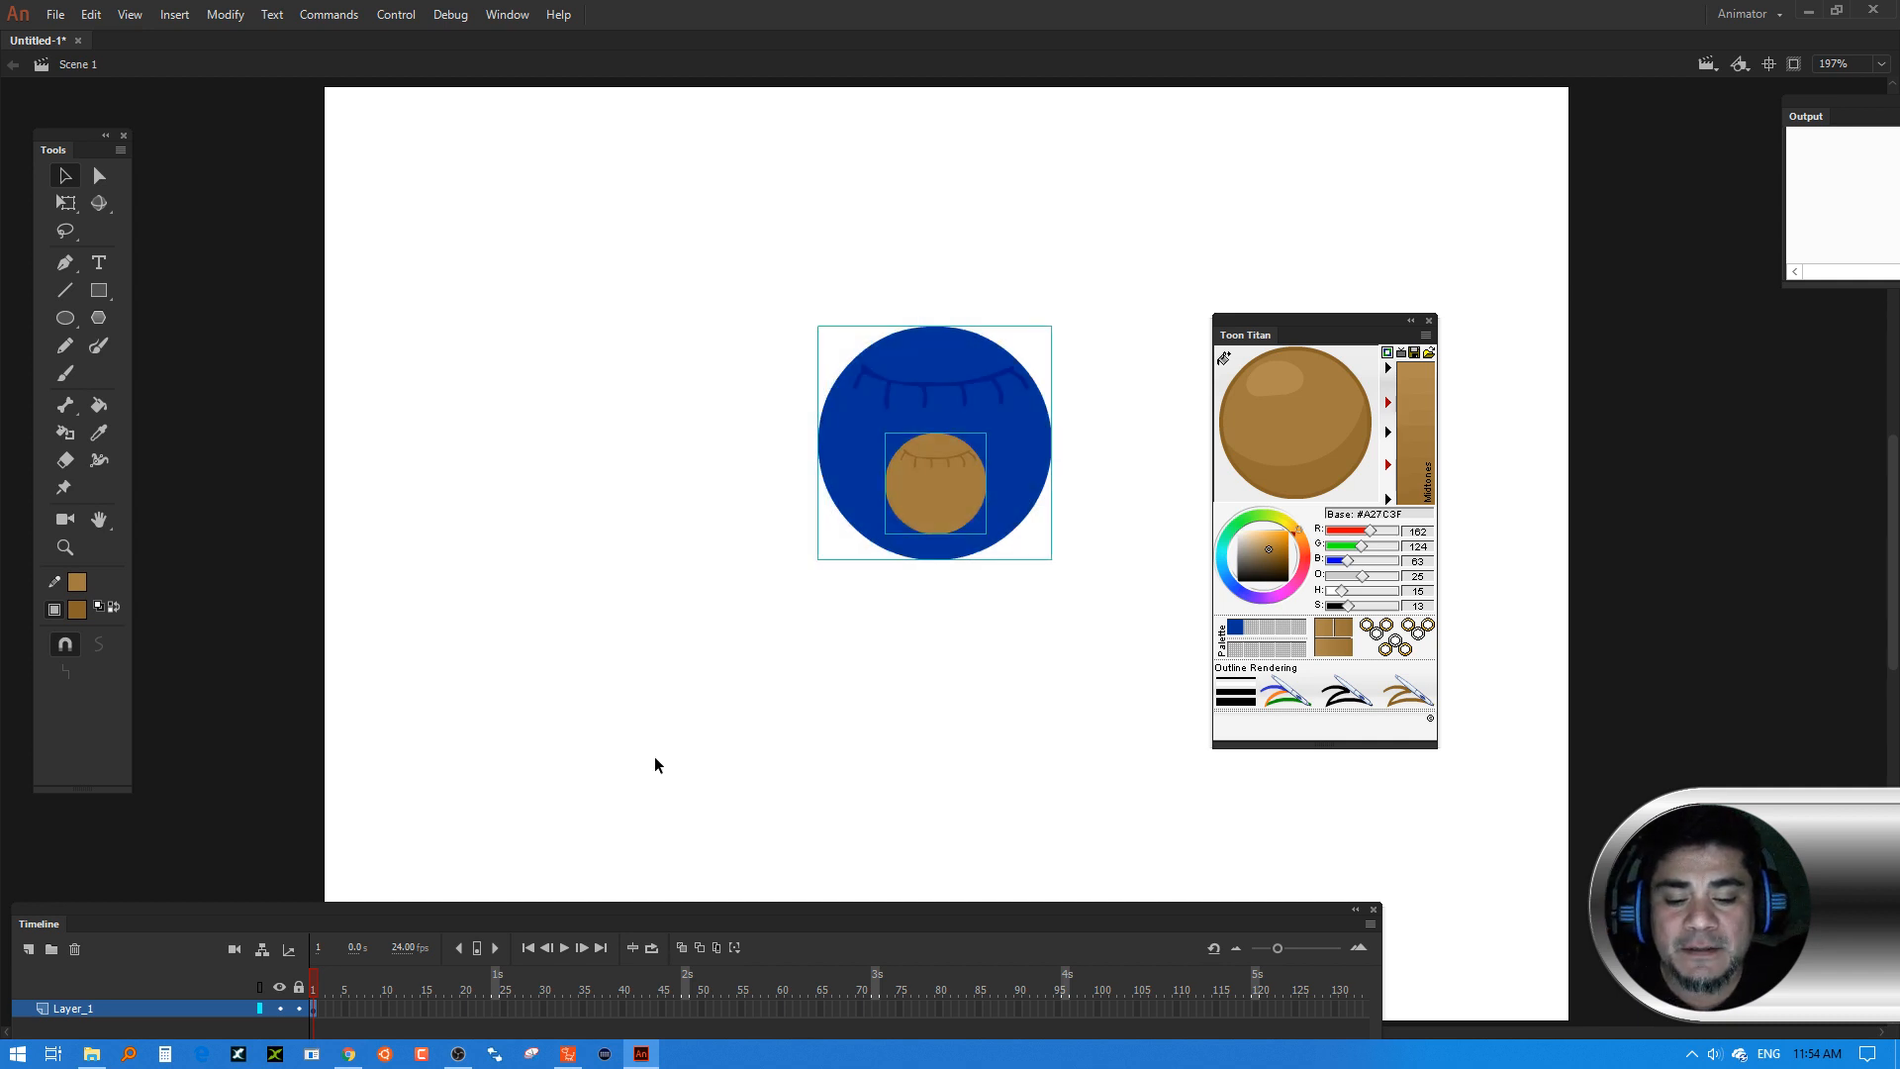
left_click_drag(985, 485, 571, 270)
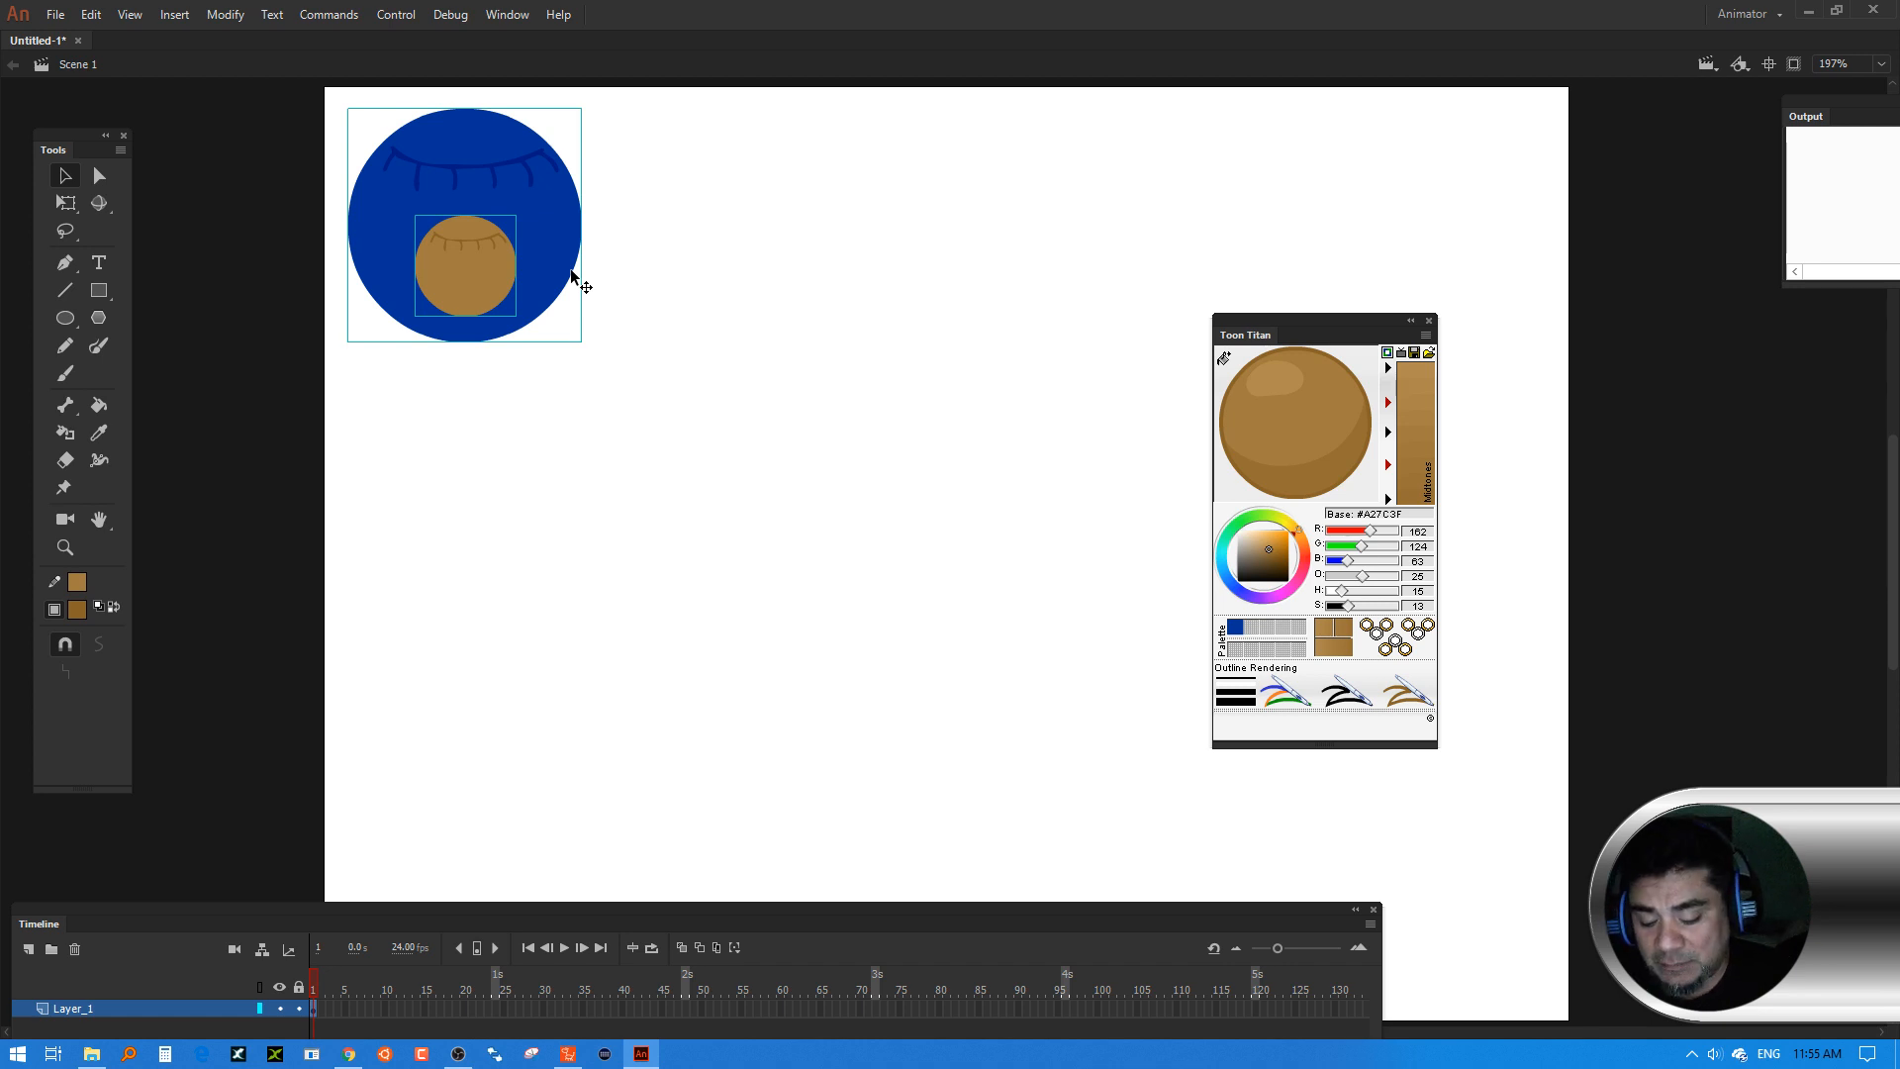
left_click_drag(570, 269, 674, 322)
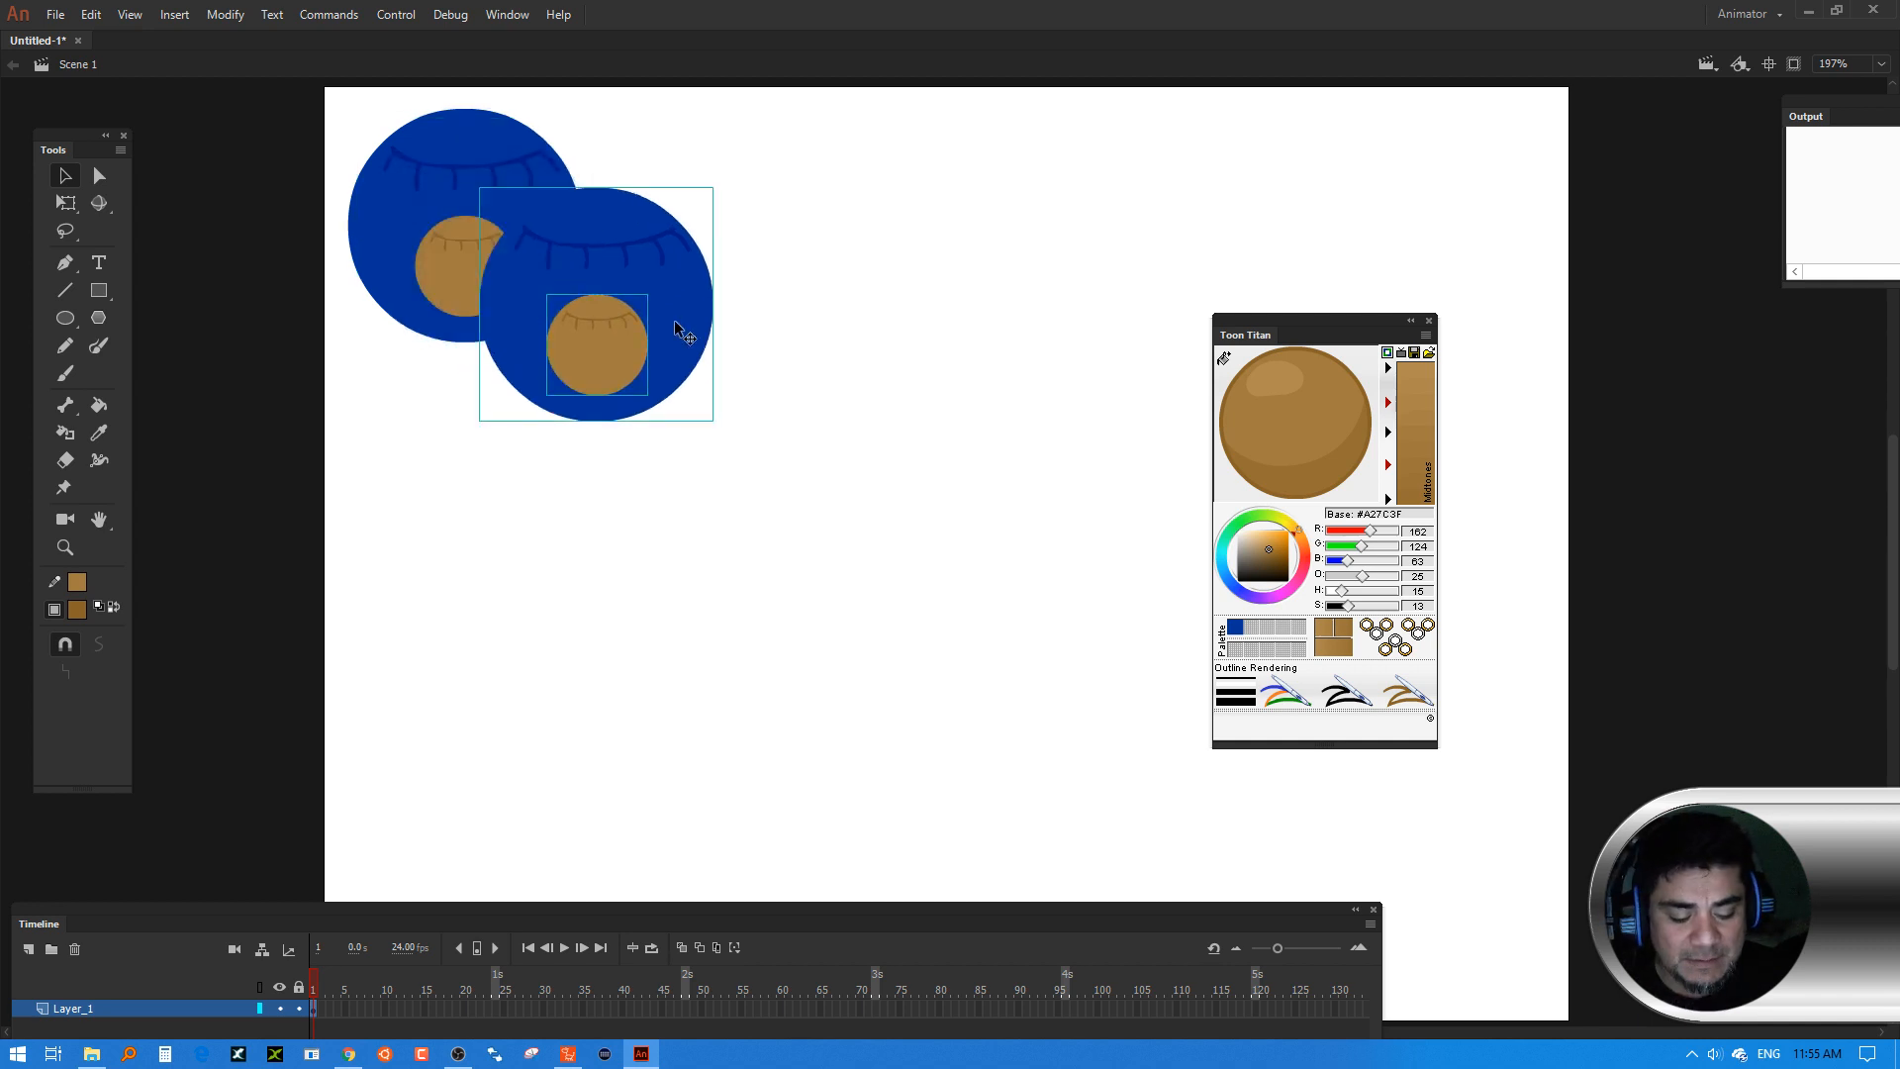
key("Delete")
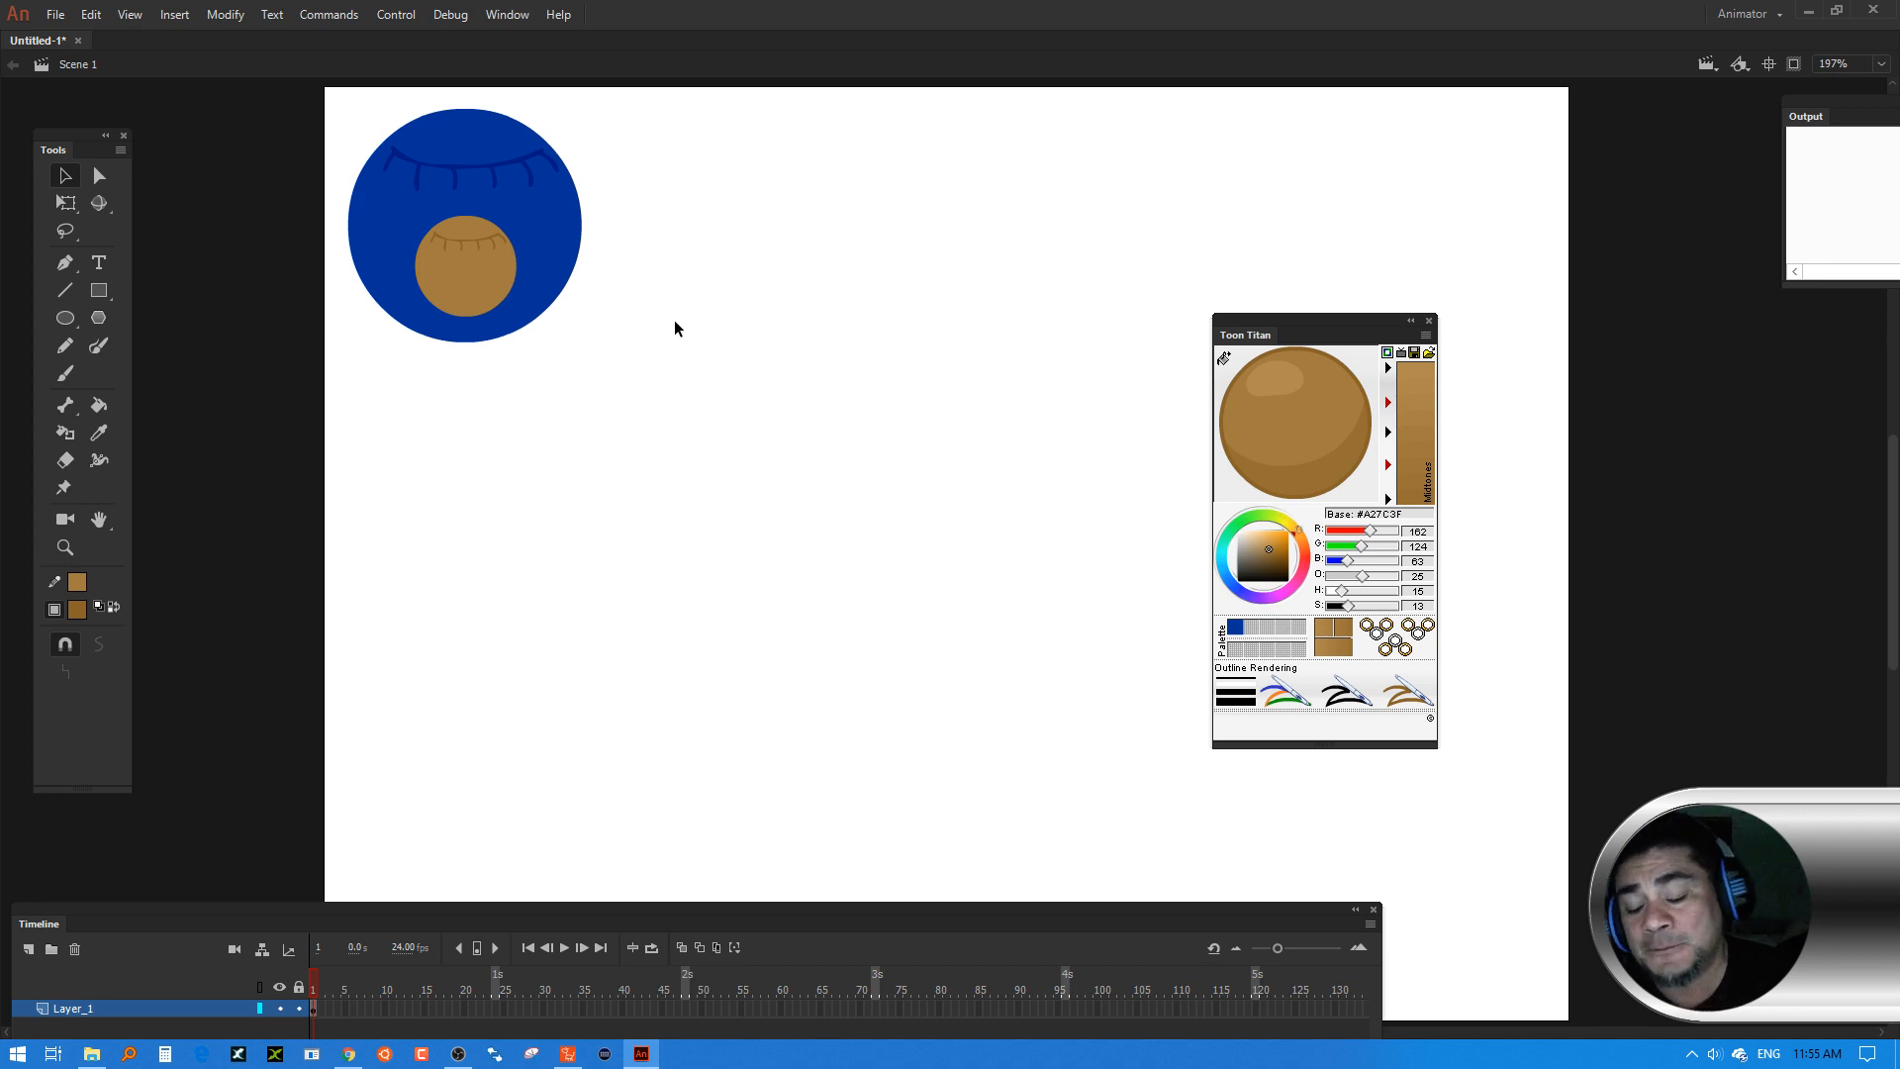
left_click(77, 609)
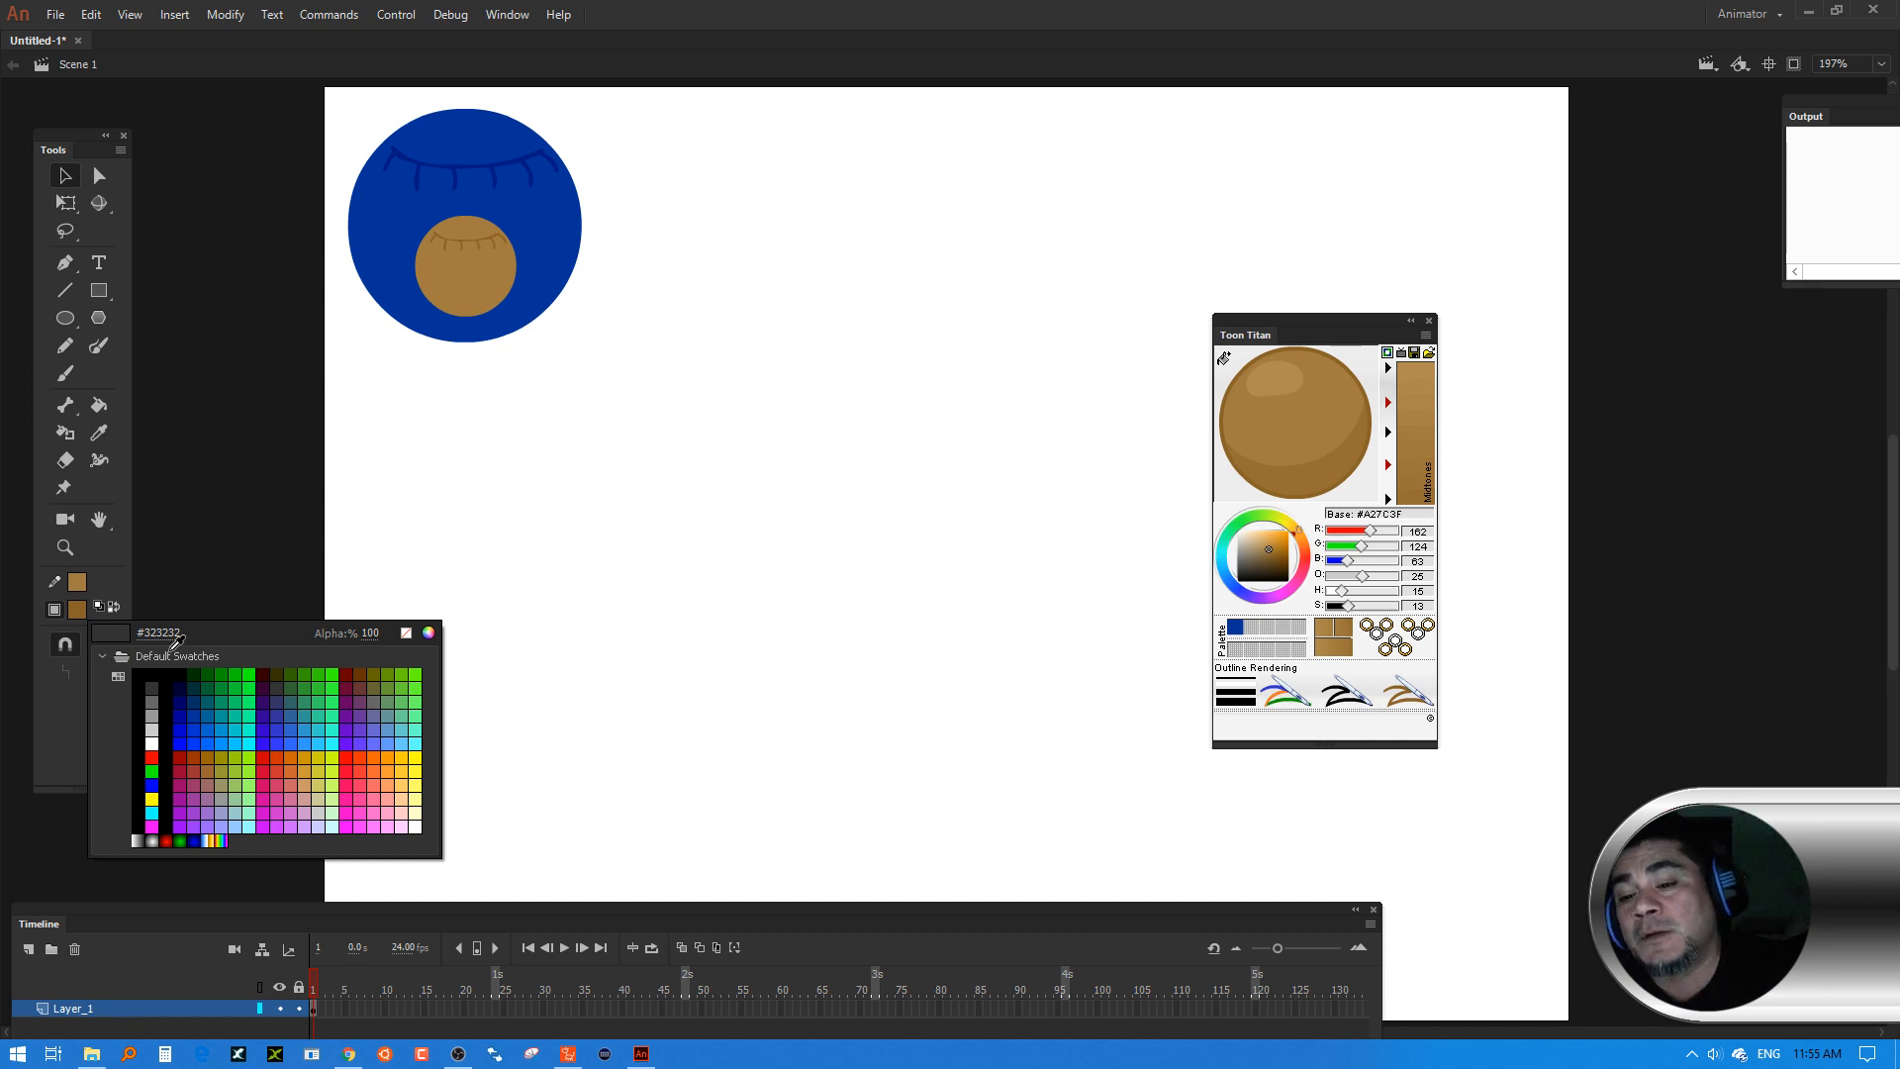
left_click(76, 167)
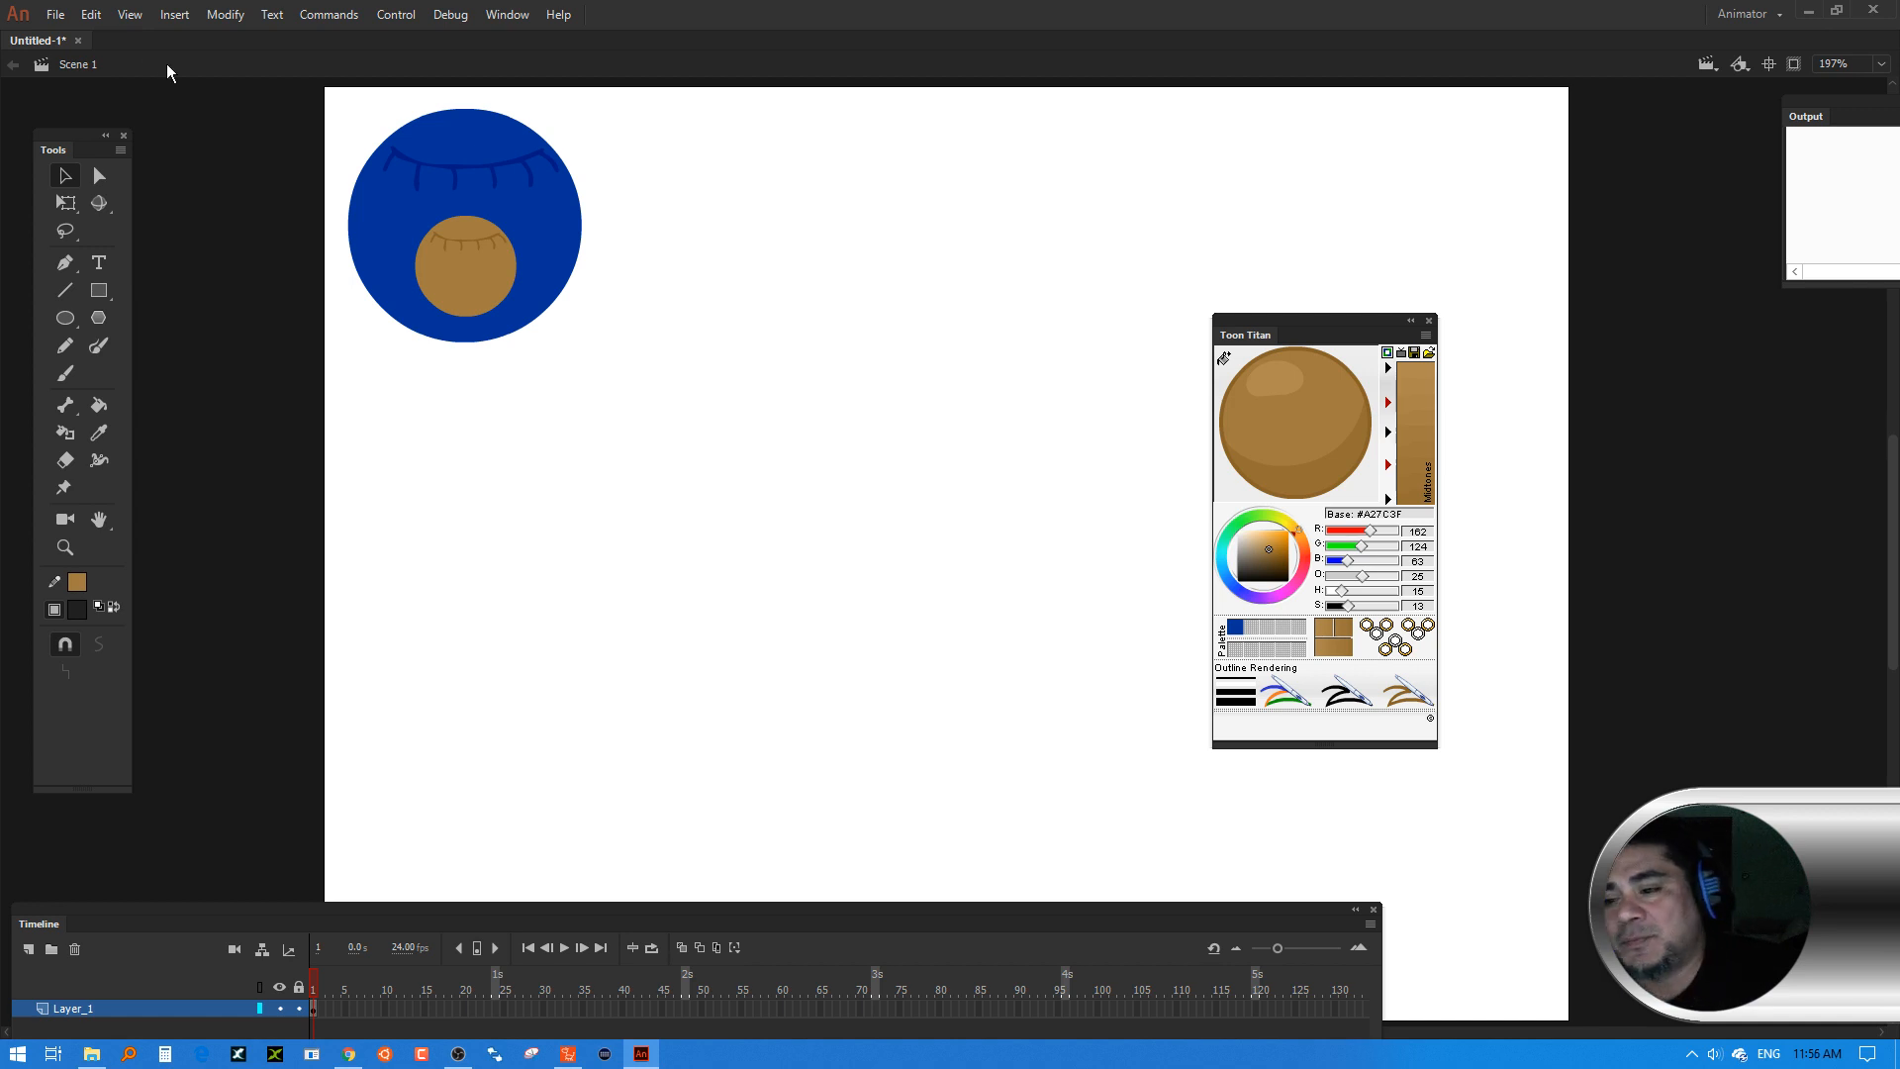
Export the artwork to the Desktop as an SWF movie named kshirt
left_click(55, 14)
mouse_move(139, 324)
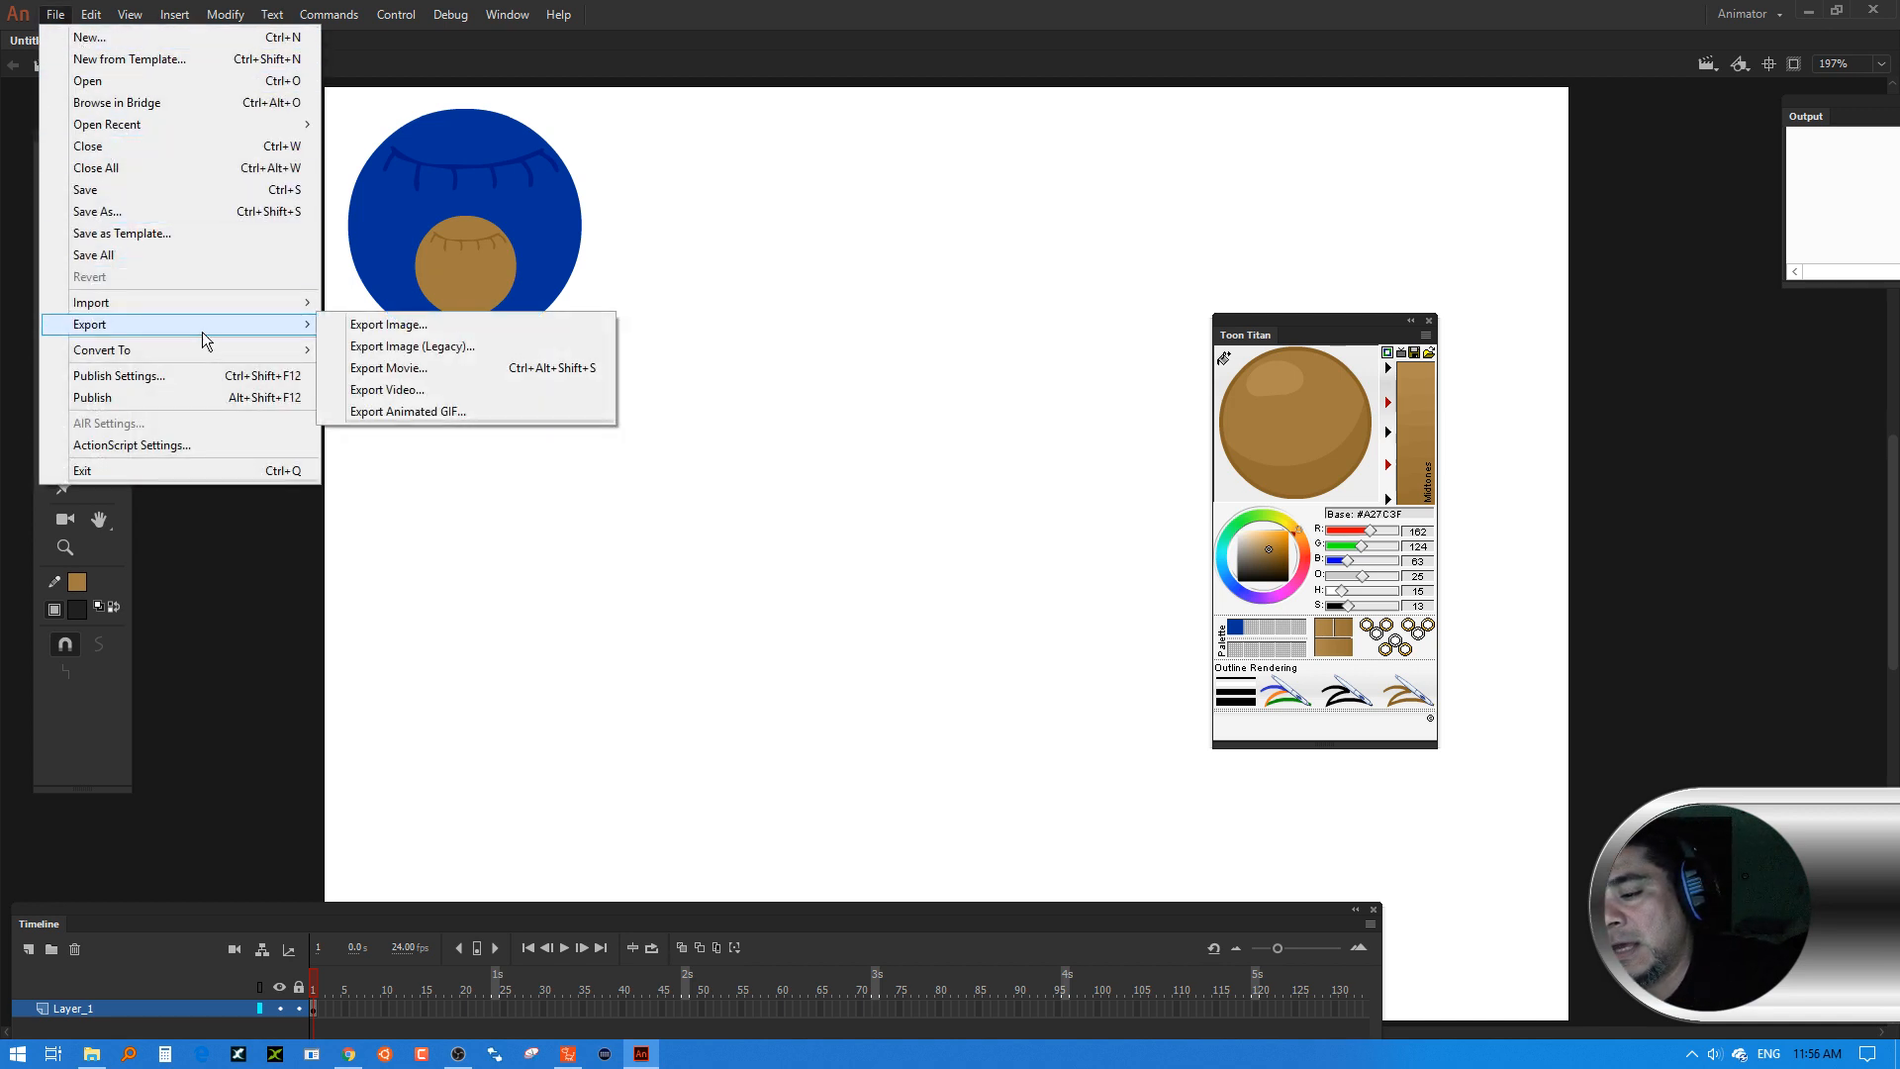
left_click(453, 369)
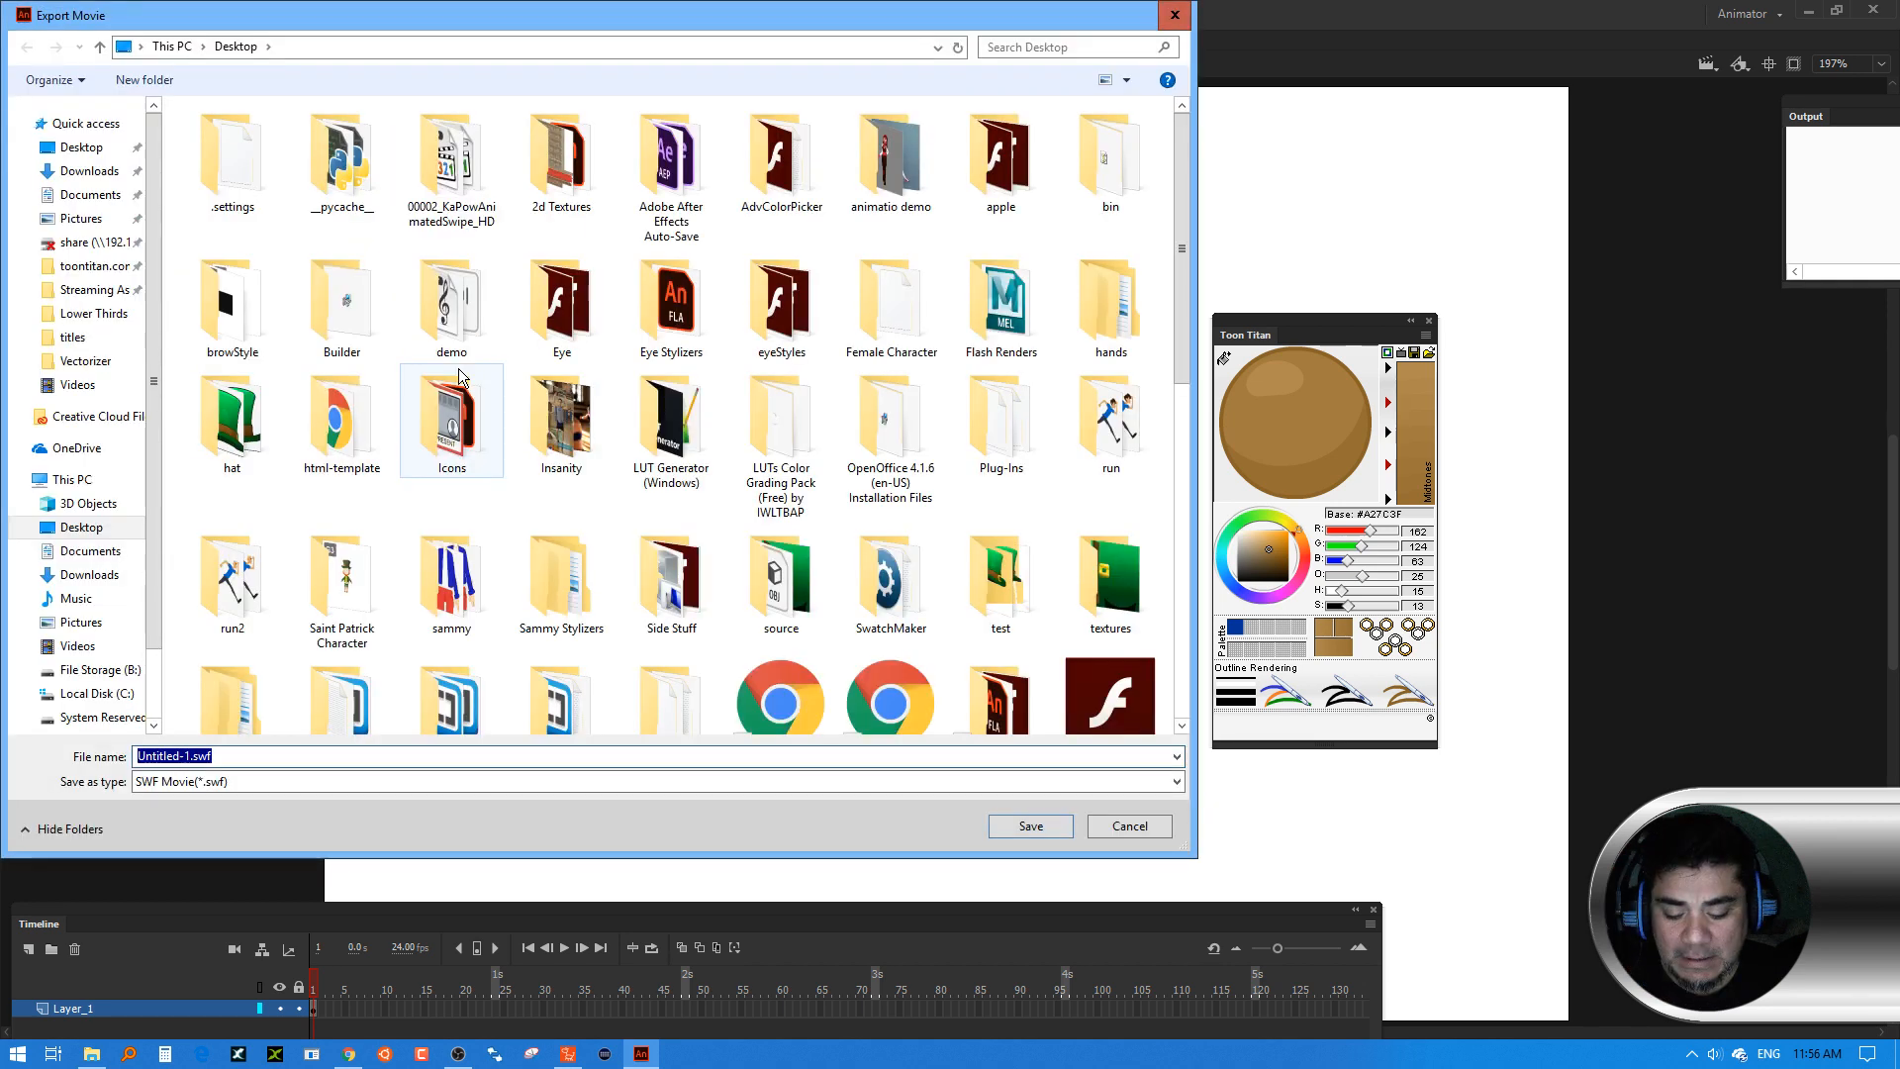
type("ks")
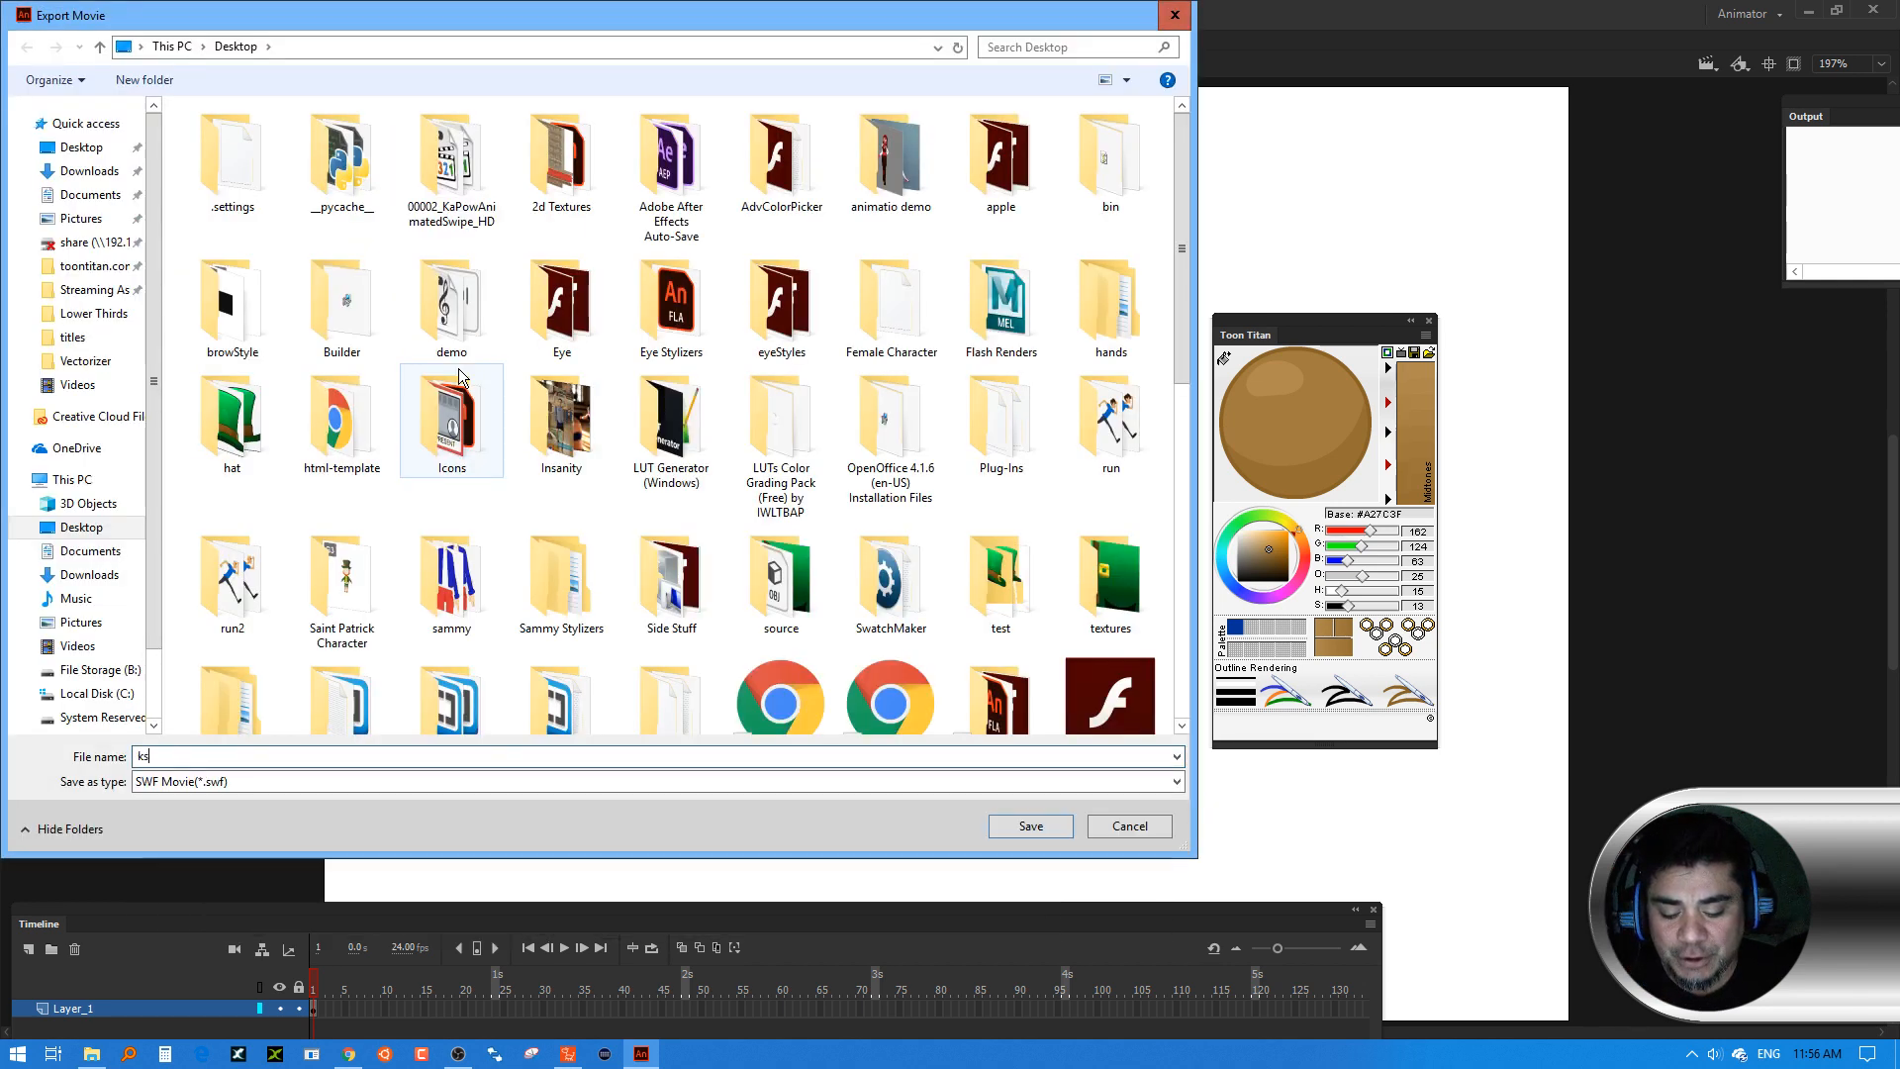
type("hirt")
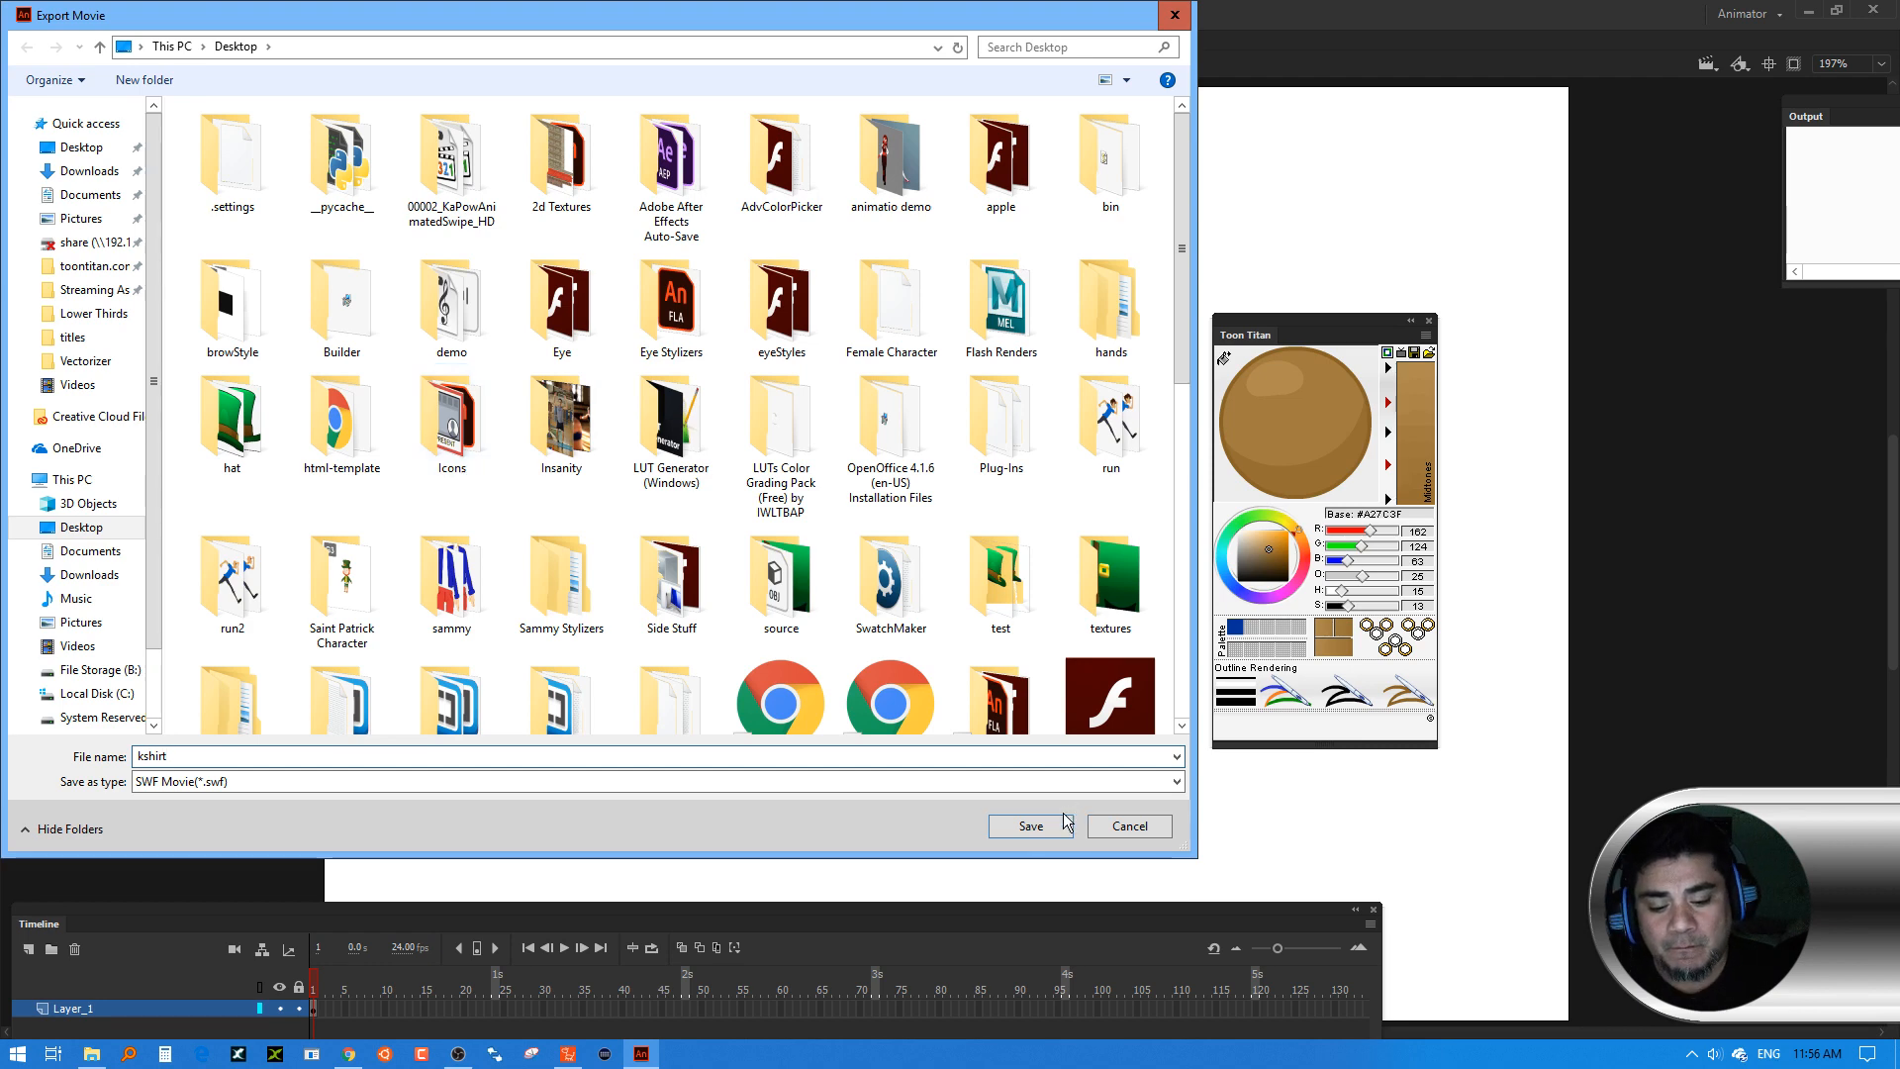
left_click(1032, 830)
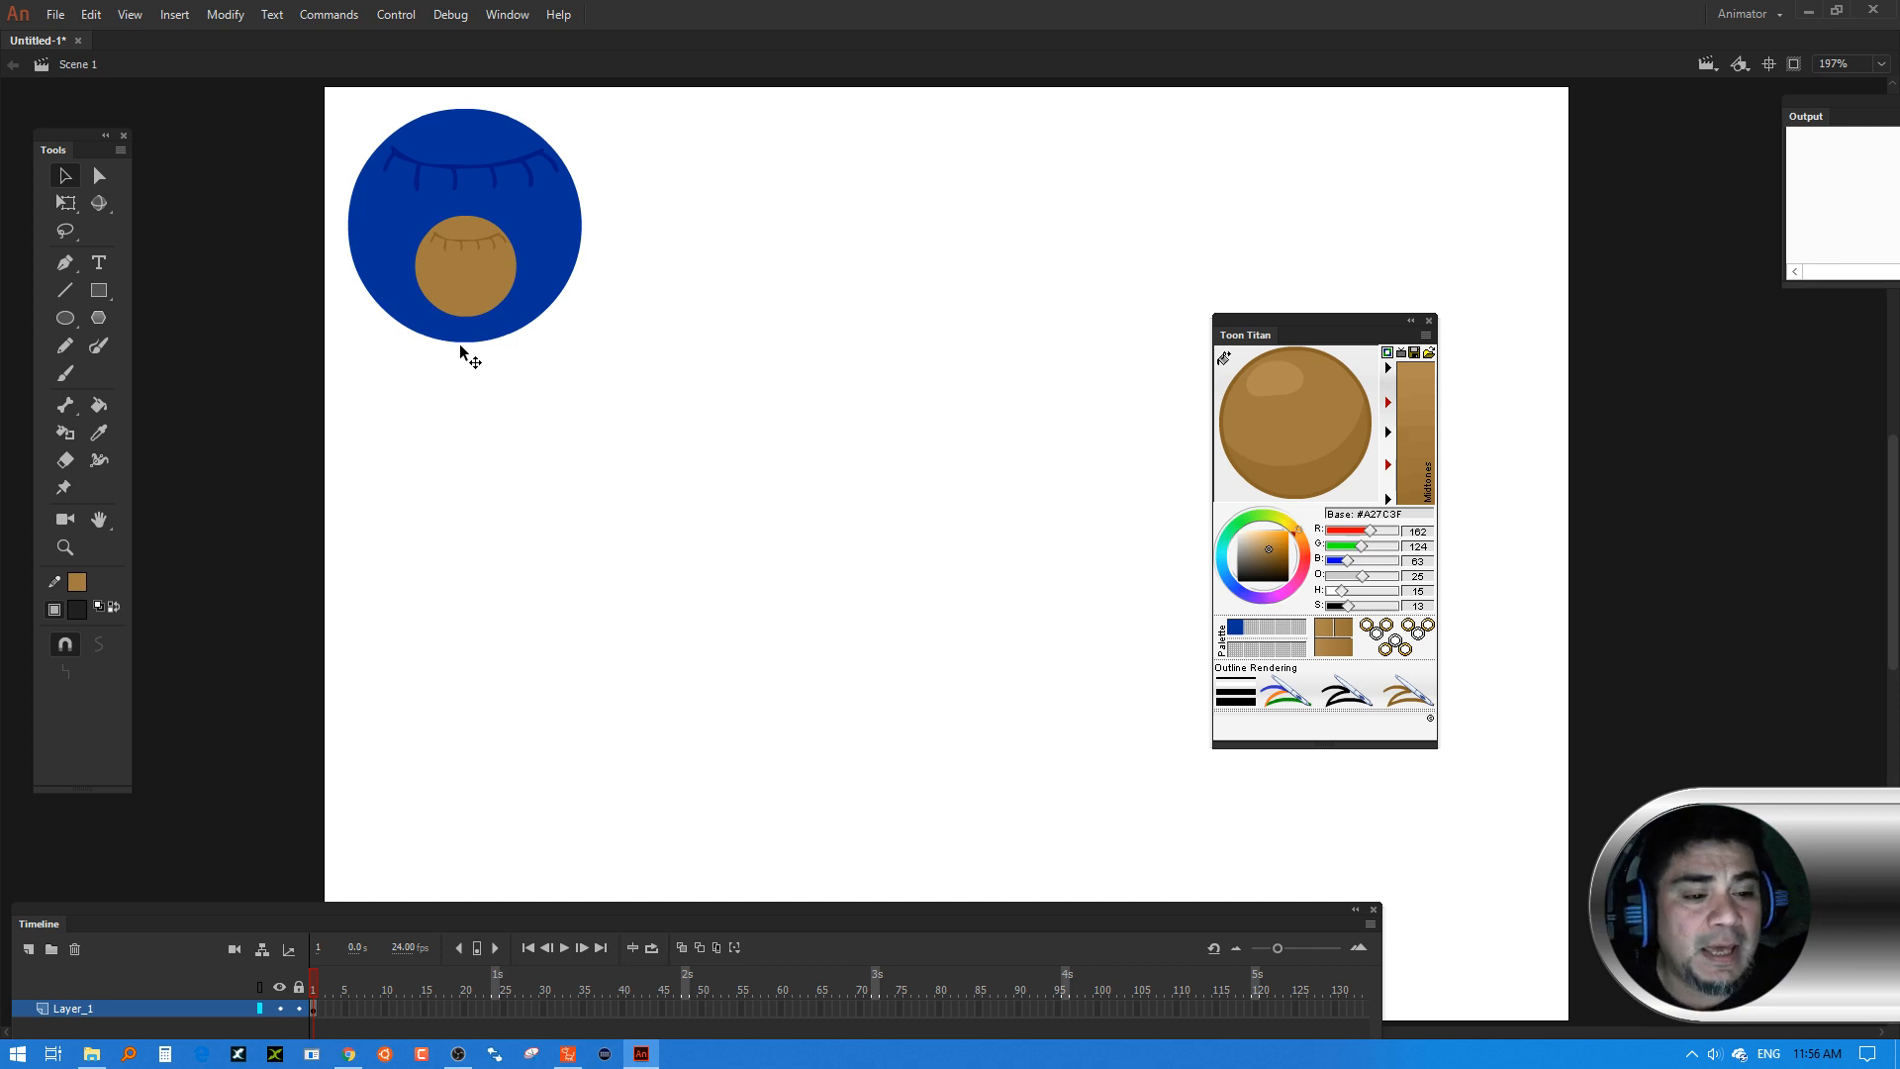
Switch to CrazyTalk Animator, import kshirt.swf from the desktop onto the stage, and place it beside the taller character
left_click(1817, 14)
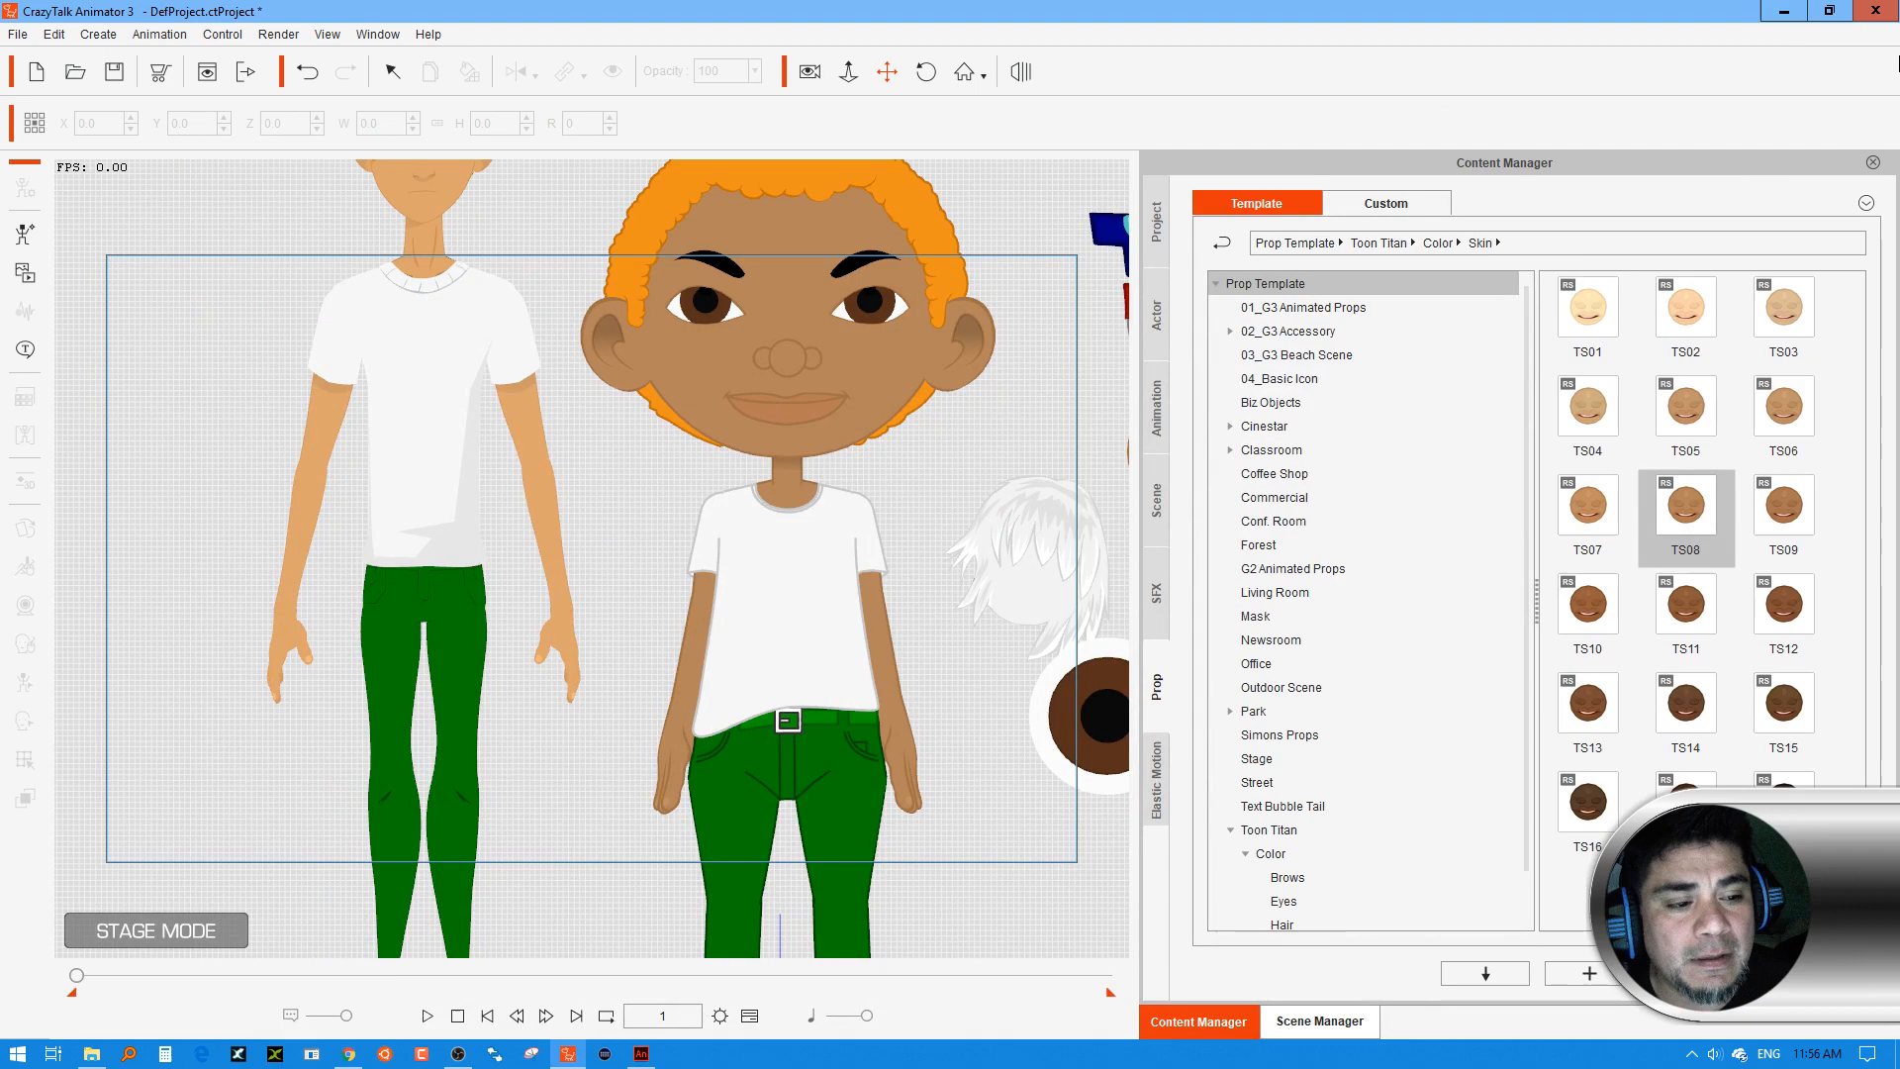
left_click(1829, 11)
left_click_drag(1338, 87, 1067, 43)
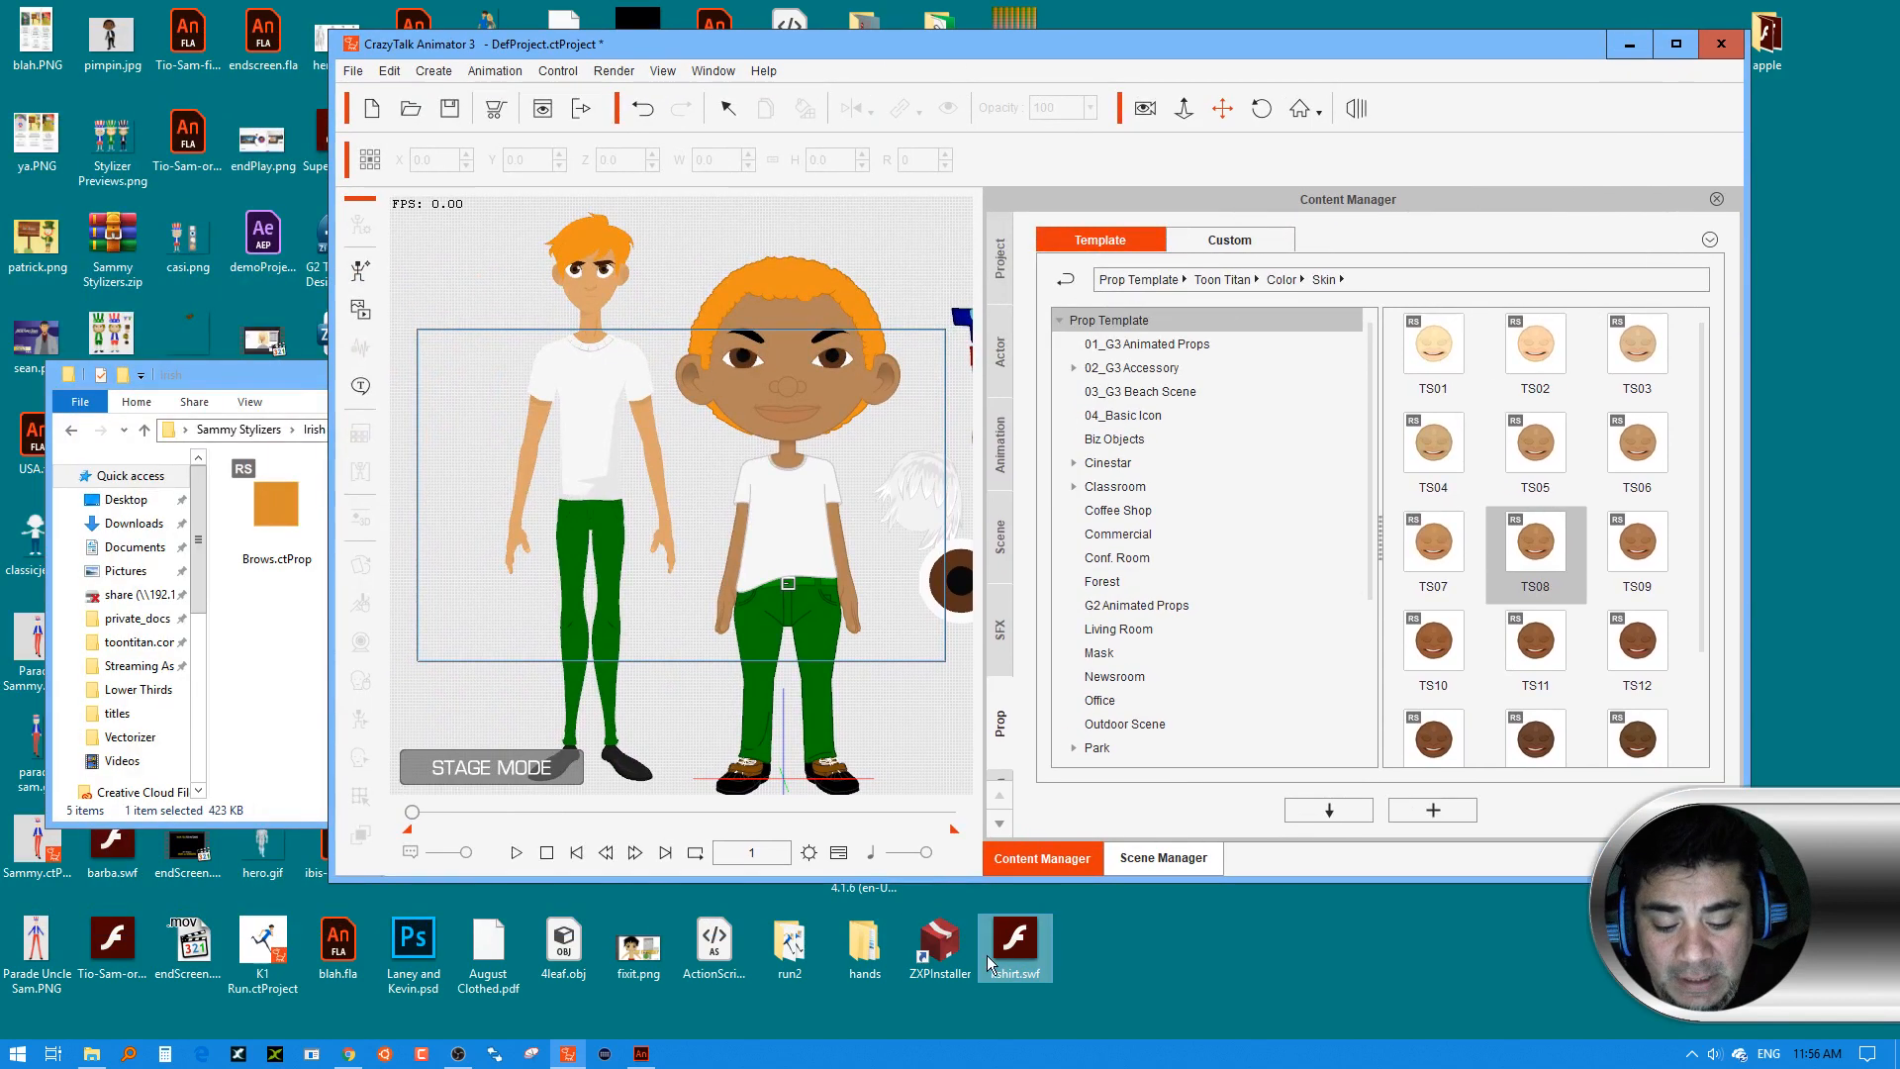
left_click_drag(1014, 941, 457, 364)
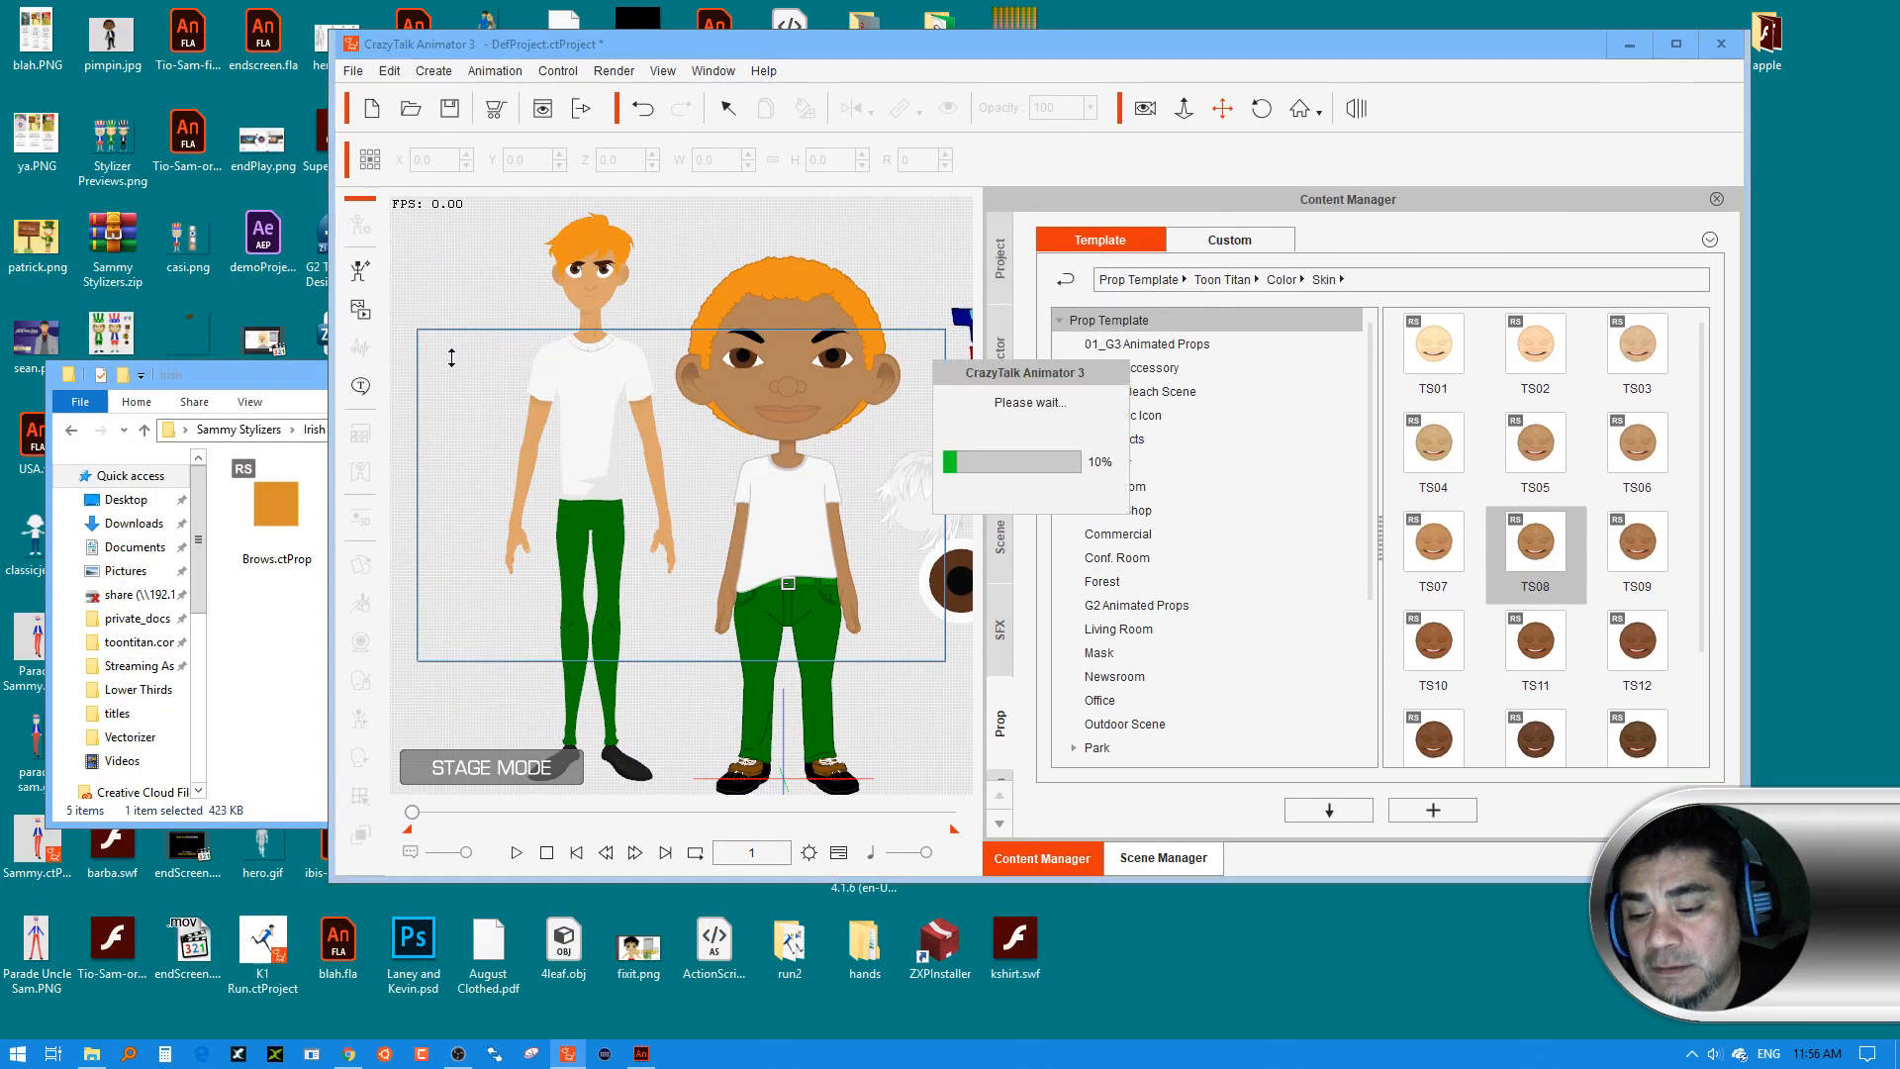
left_click(1035, 539)
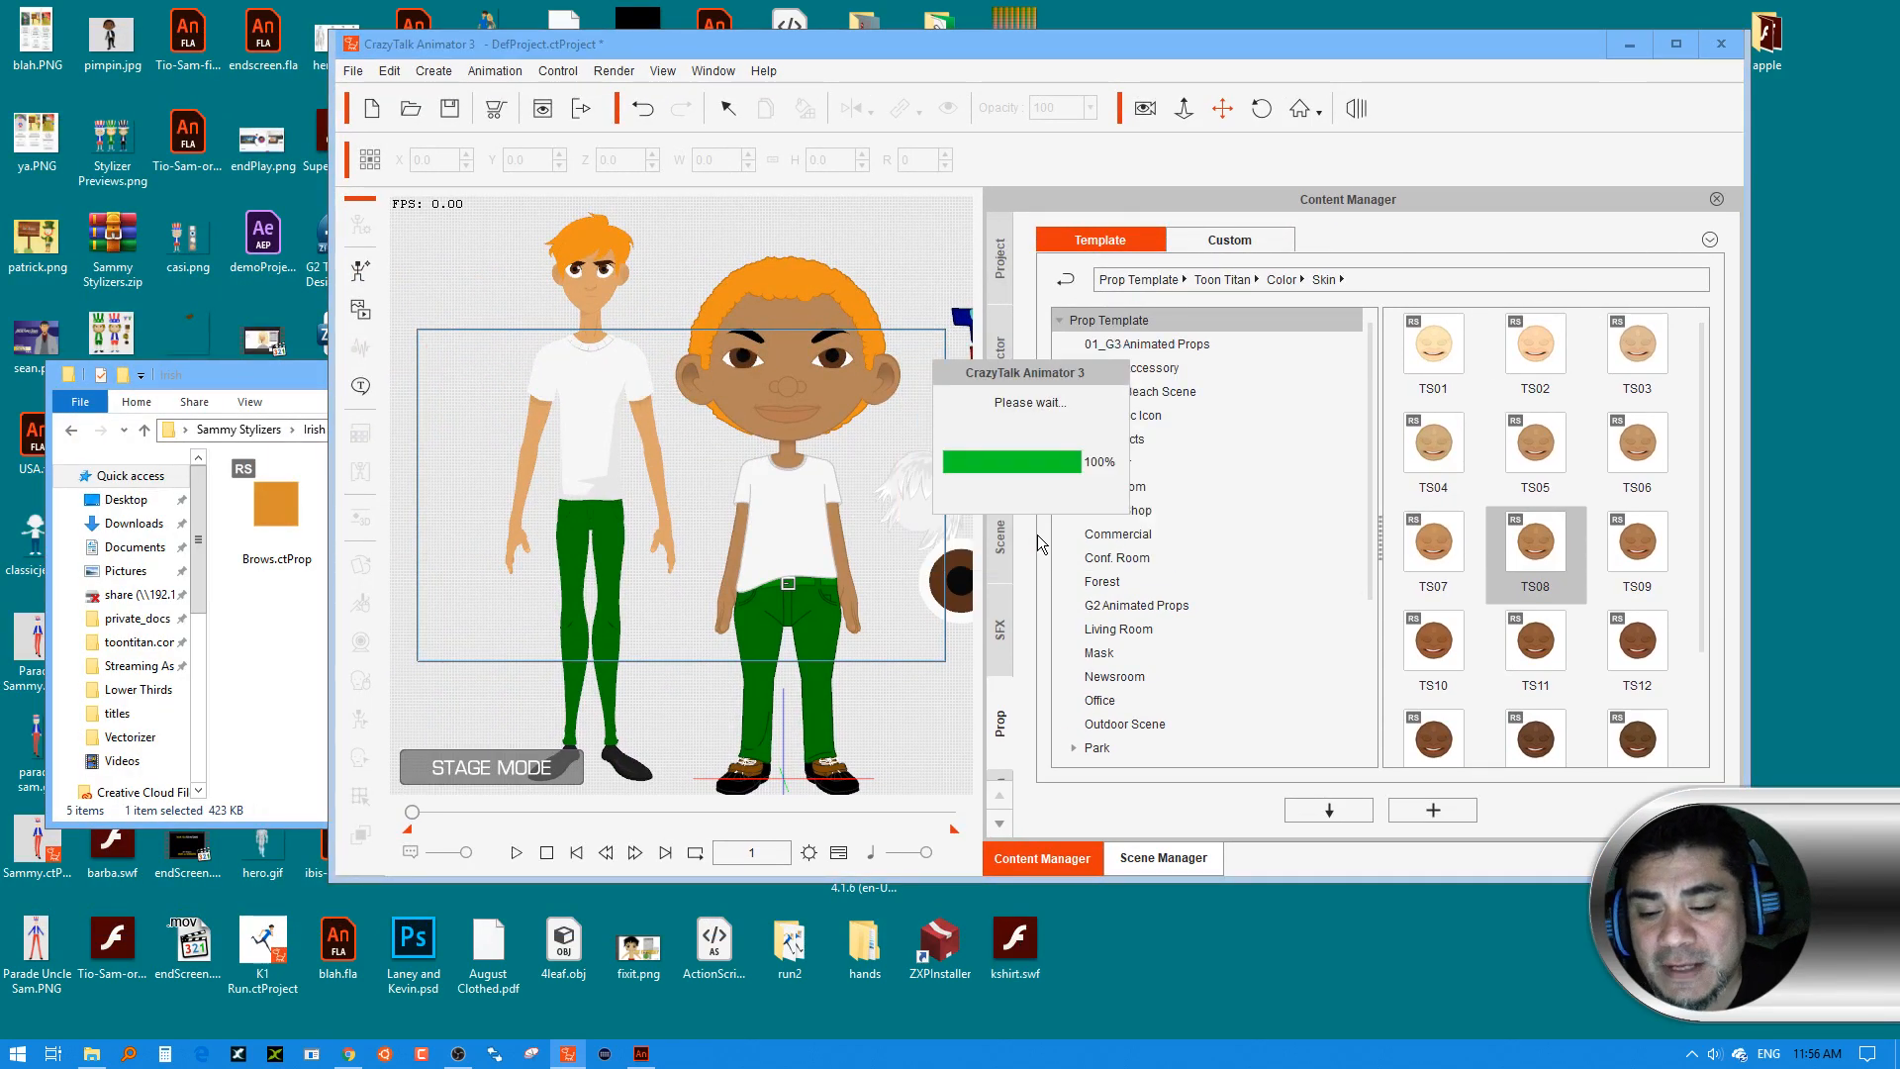
double_click(1060, 46)
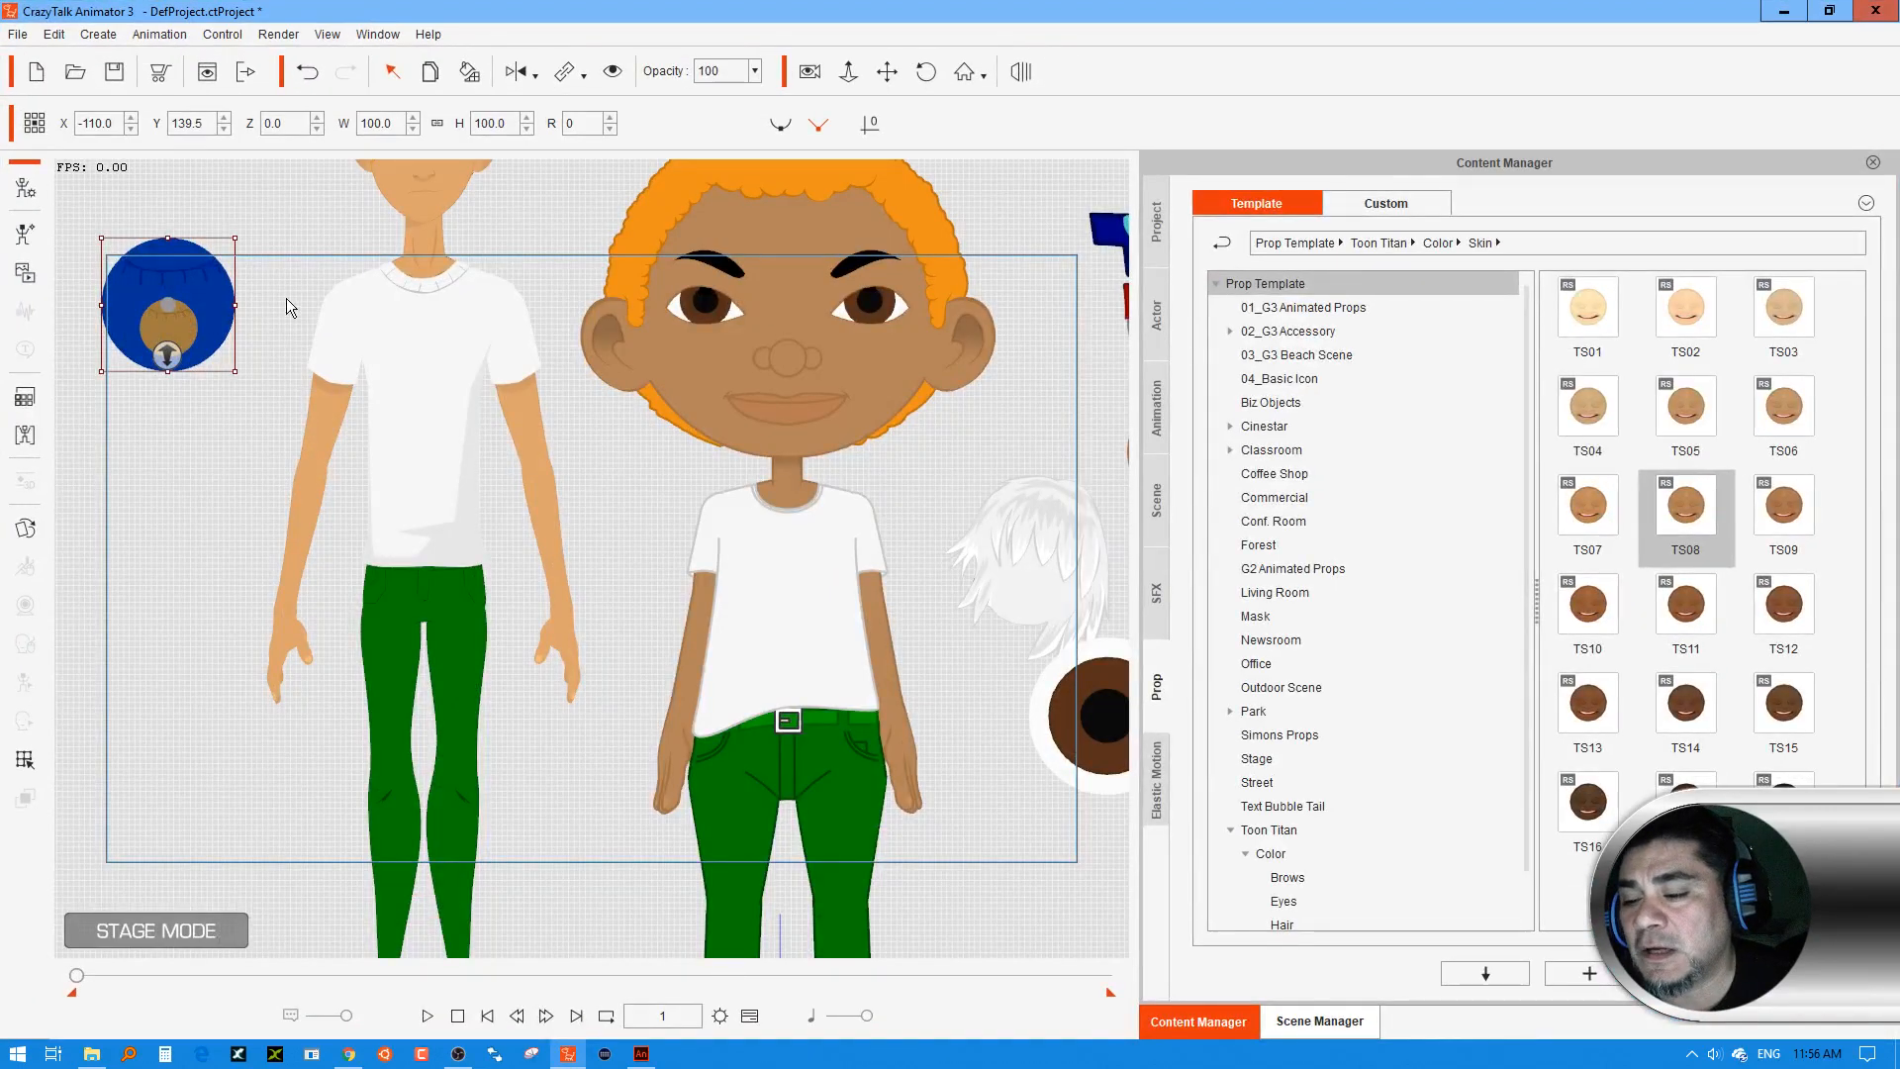
left_click_drag(202, 280, 234, 303)
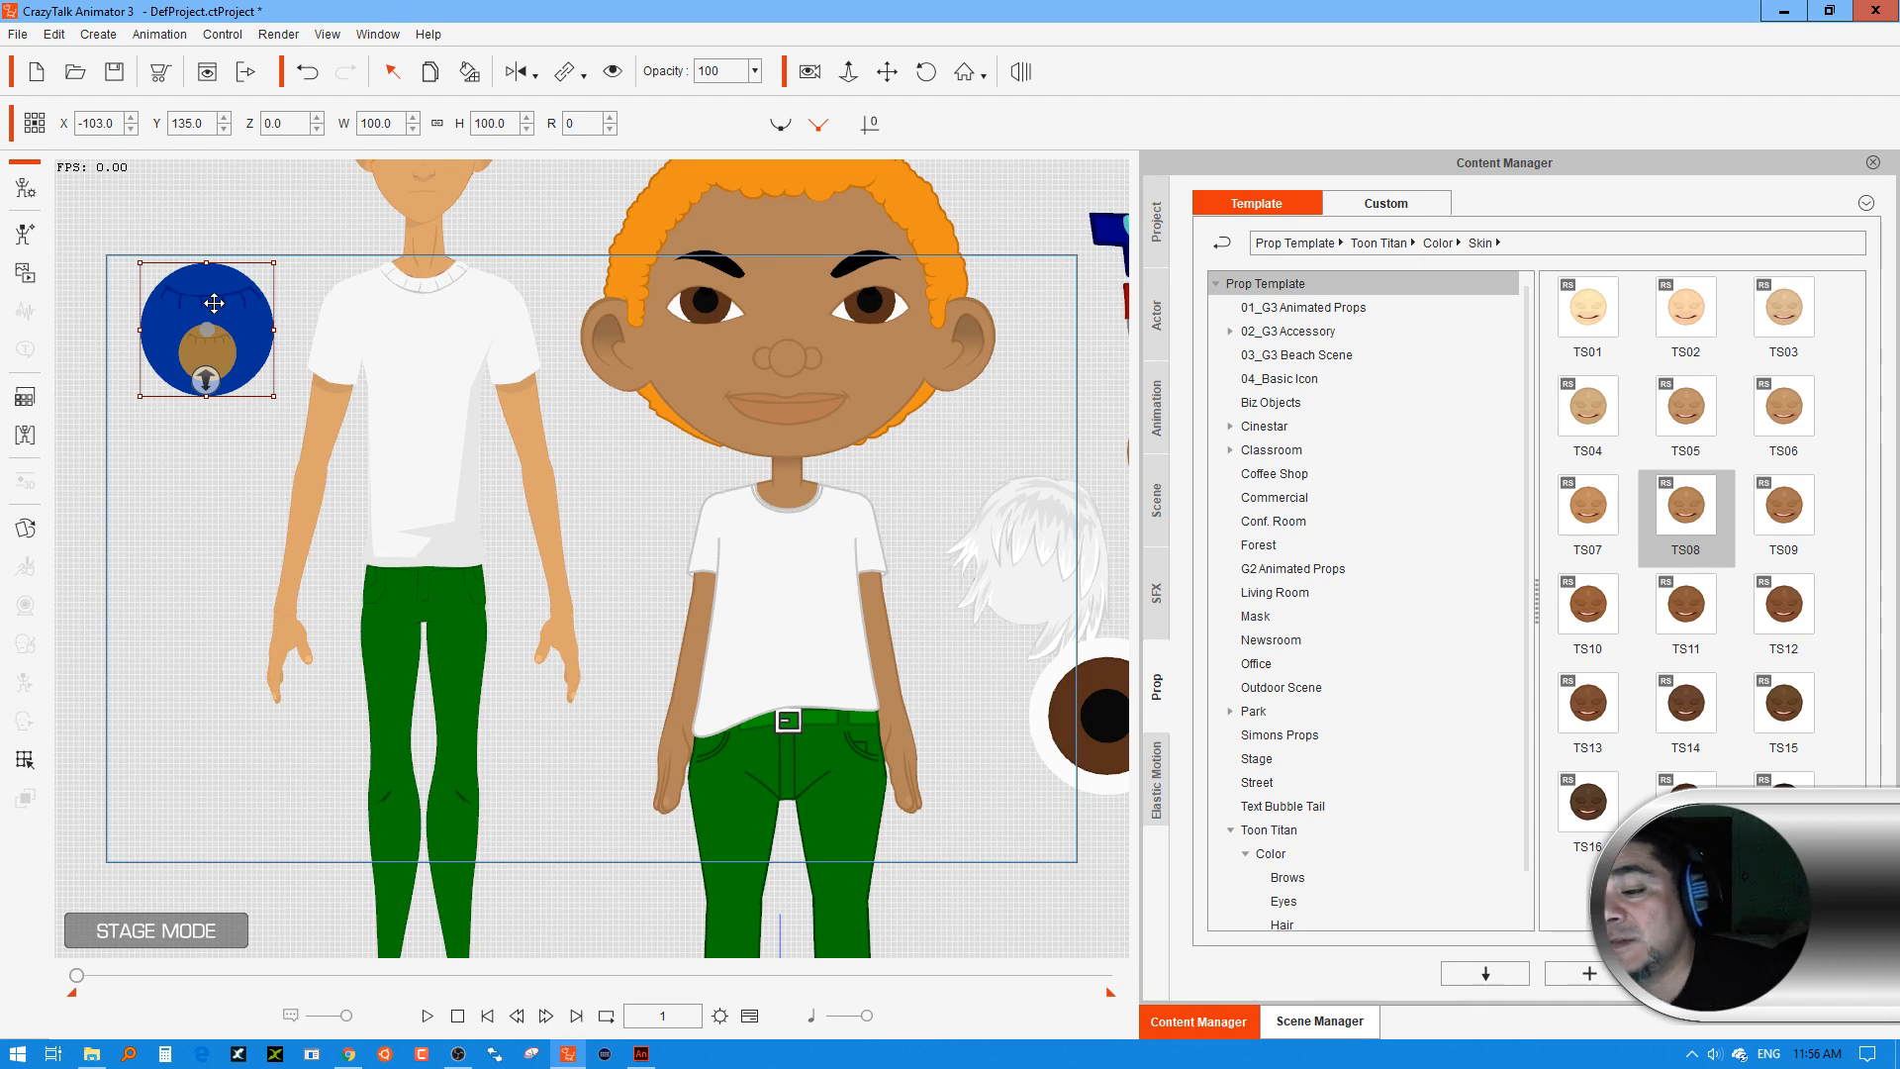
left_click_drag(232, 305, 238, 311)
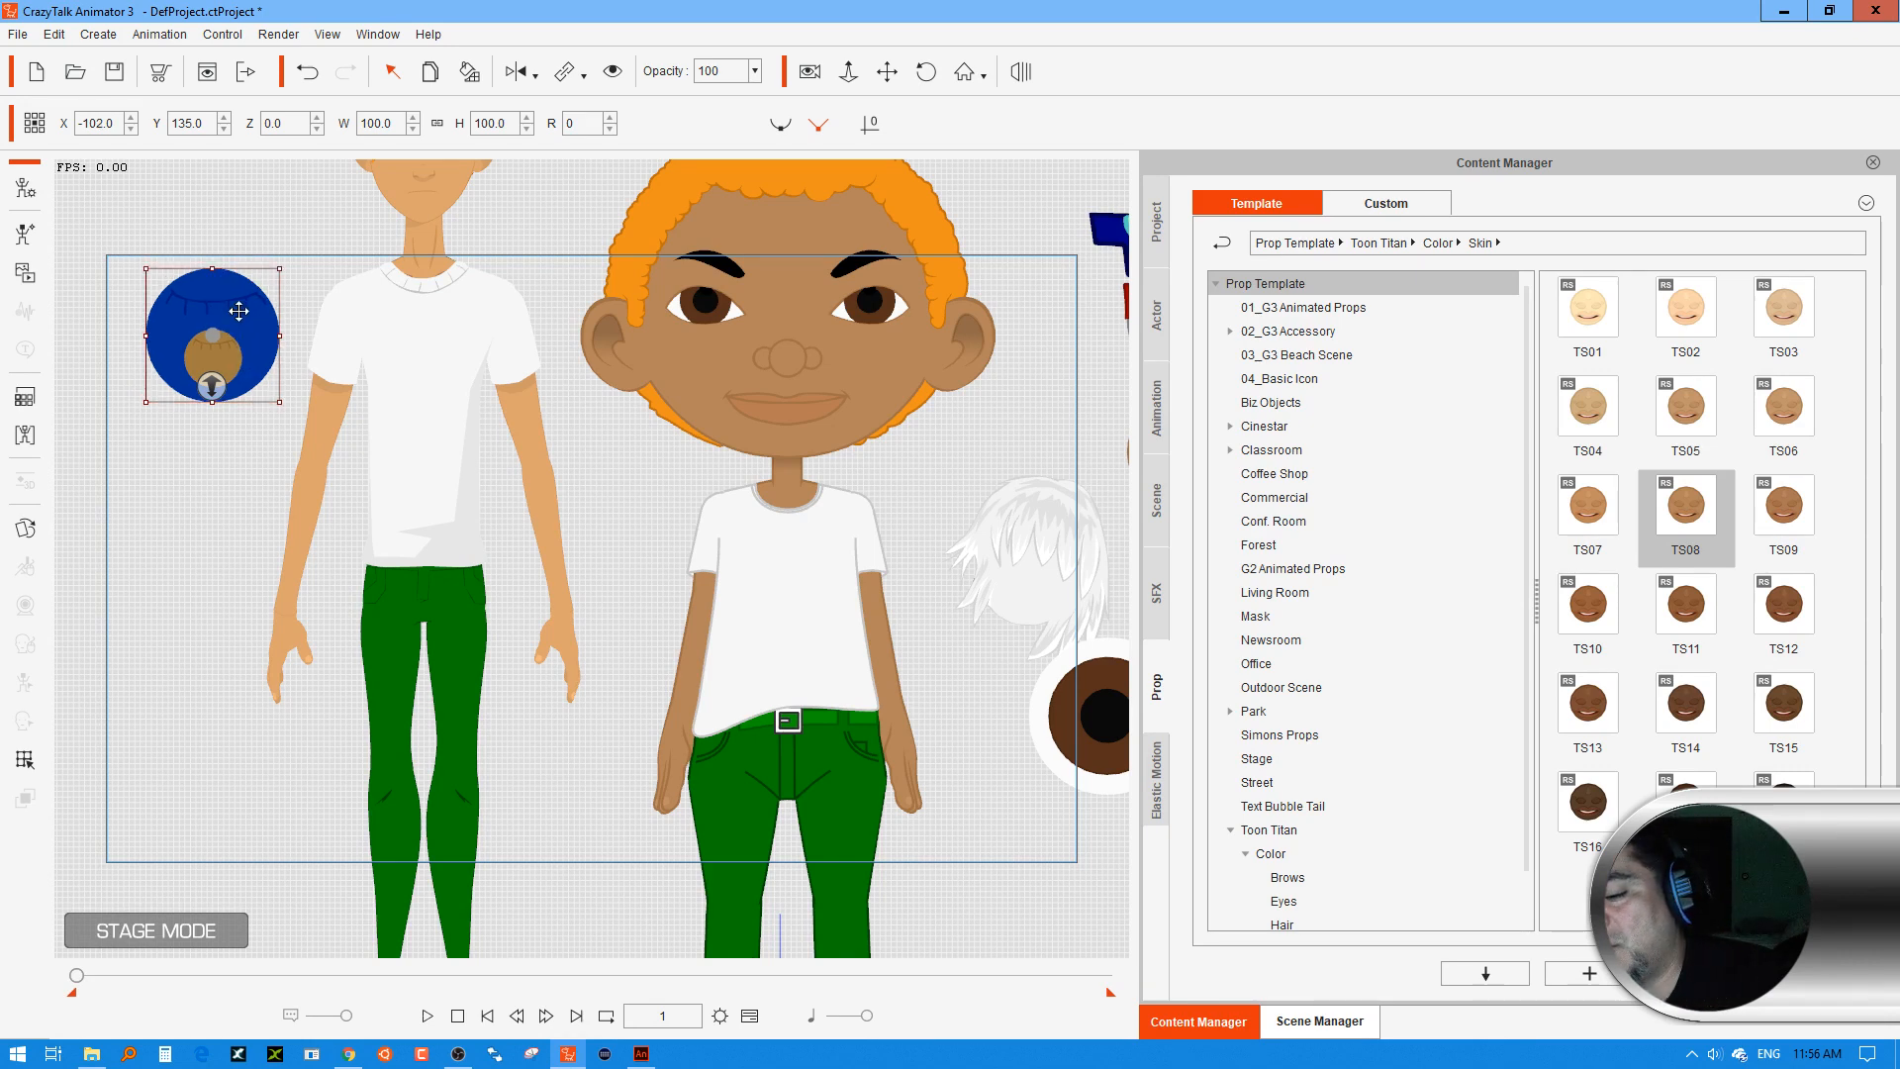
Open the imported kshirt prop in Composer Mode and bring up the Vector Grouping Tool for it
left_click(25, 188)
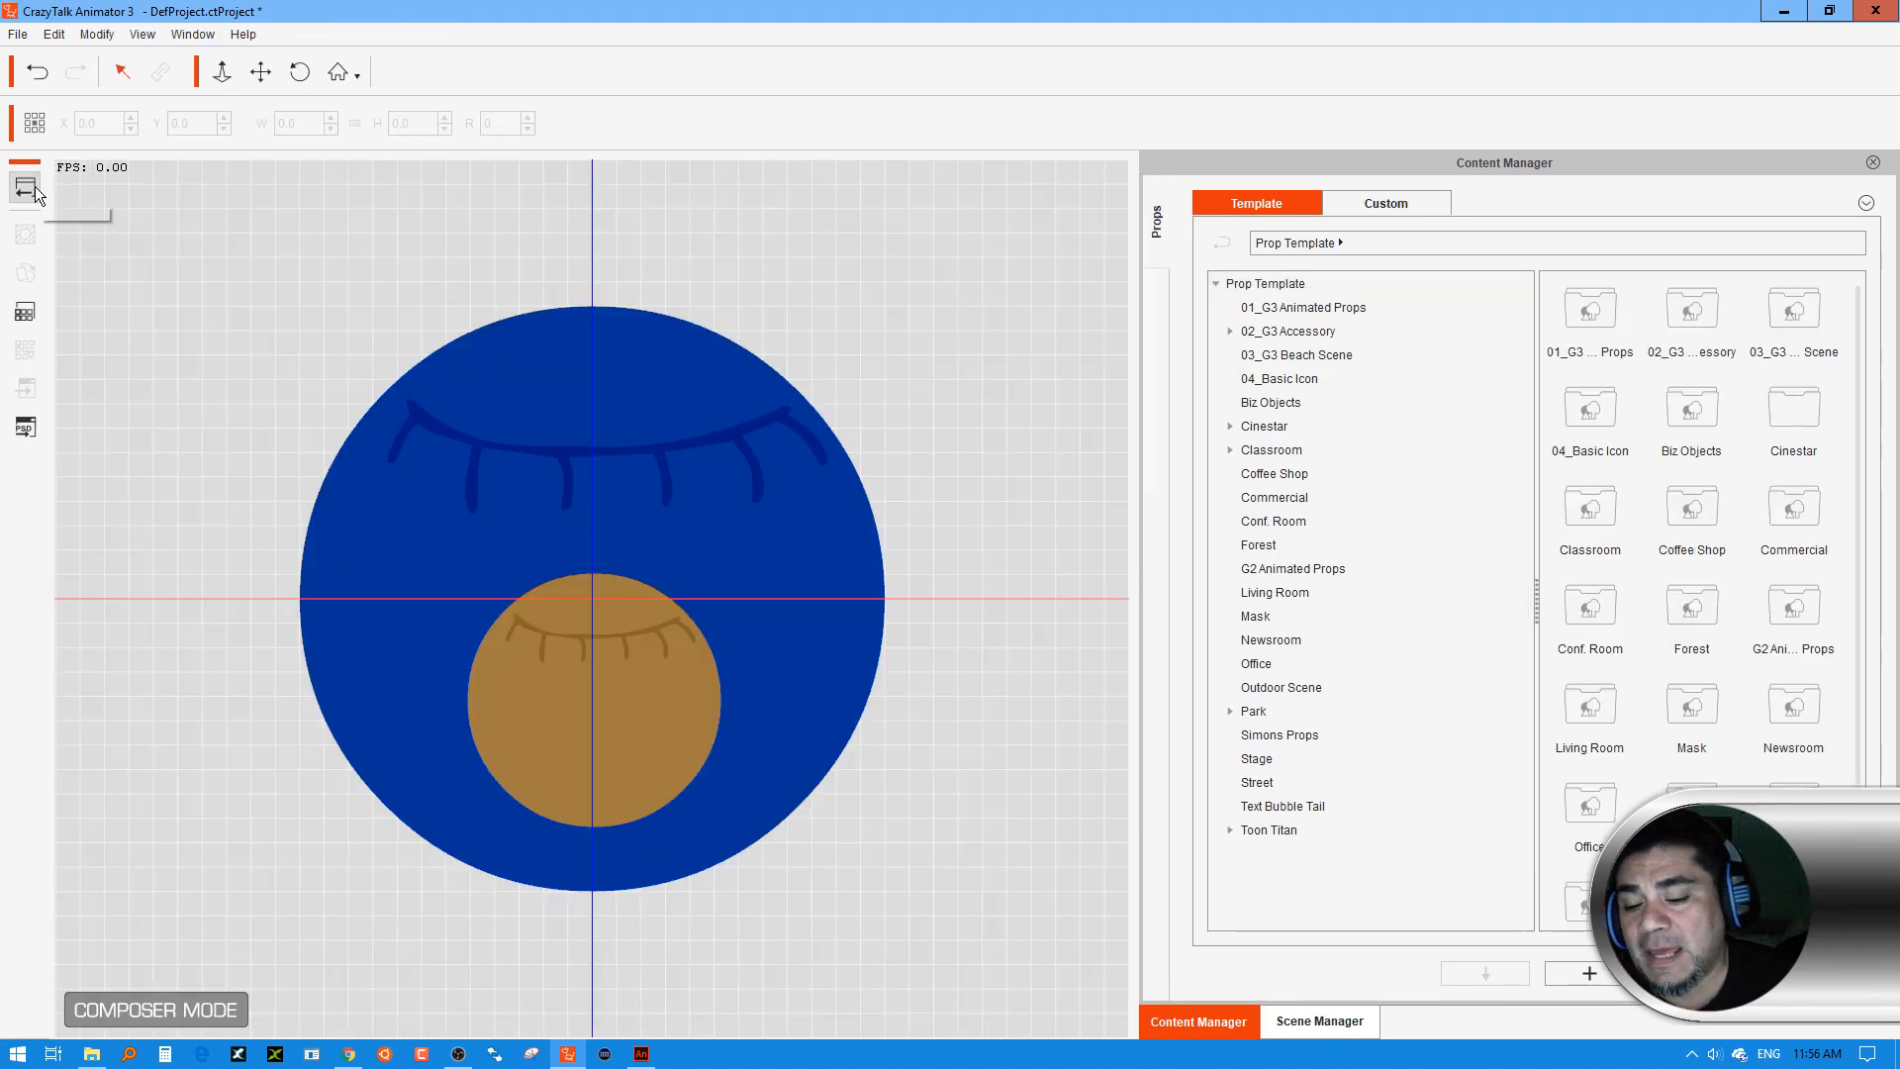
left_click(746, 681)
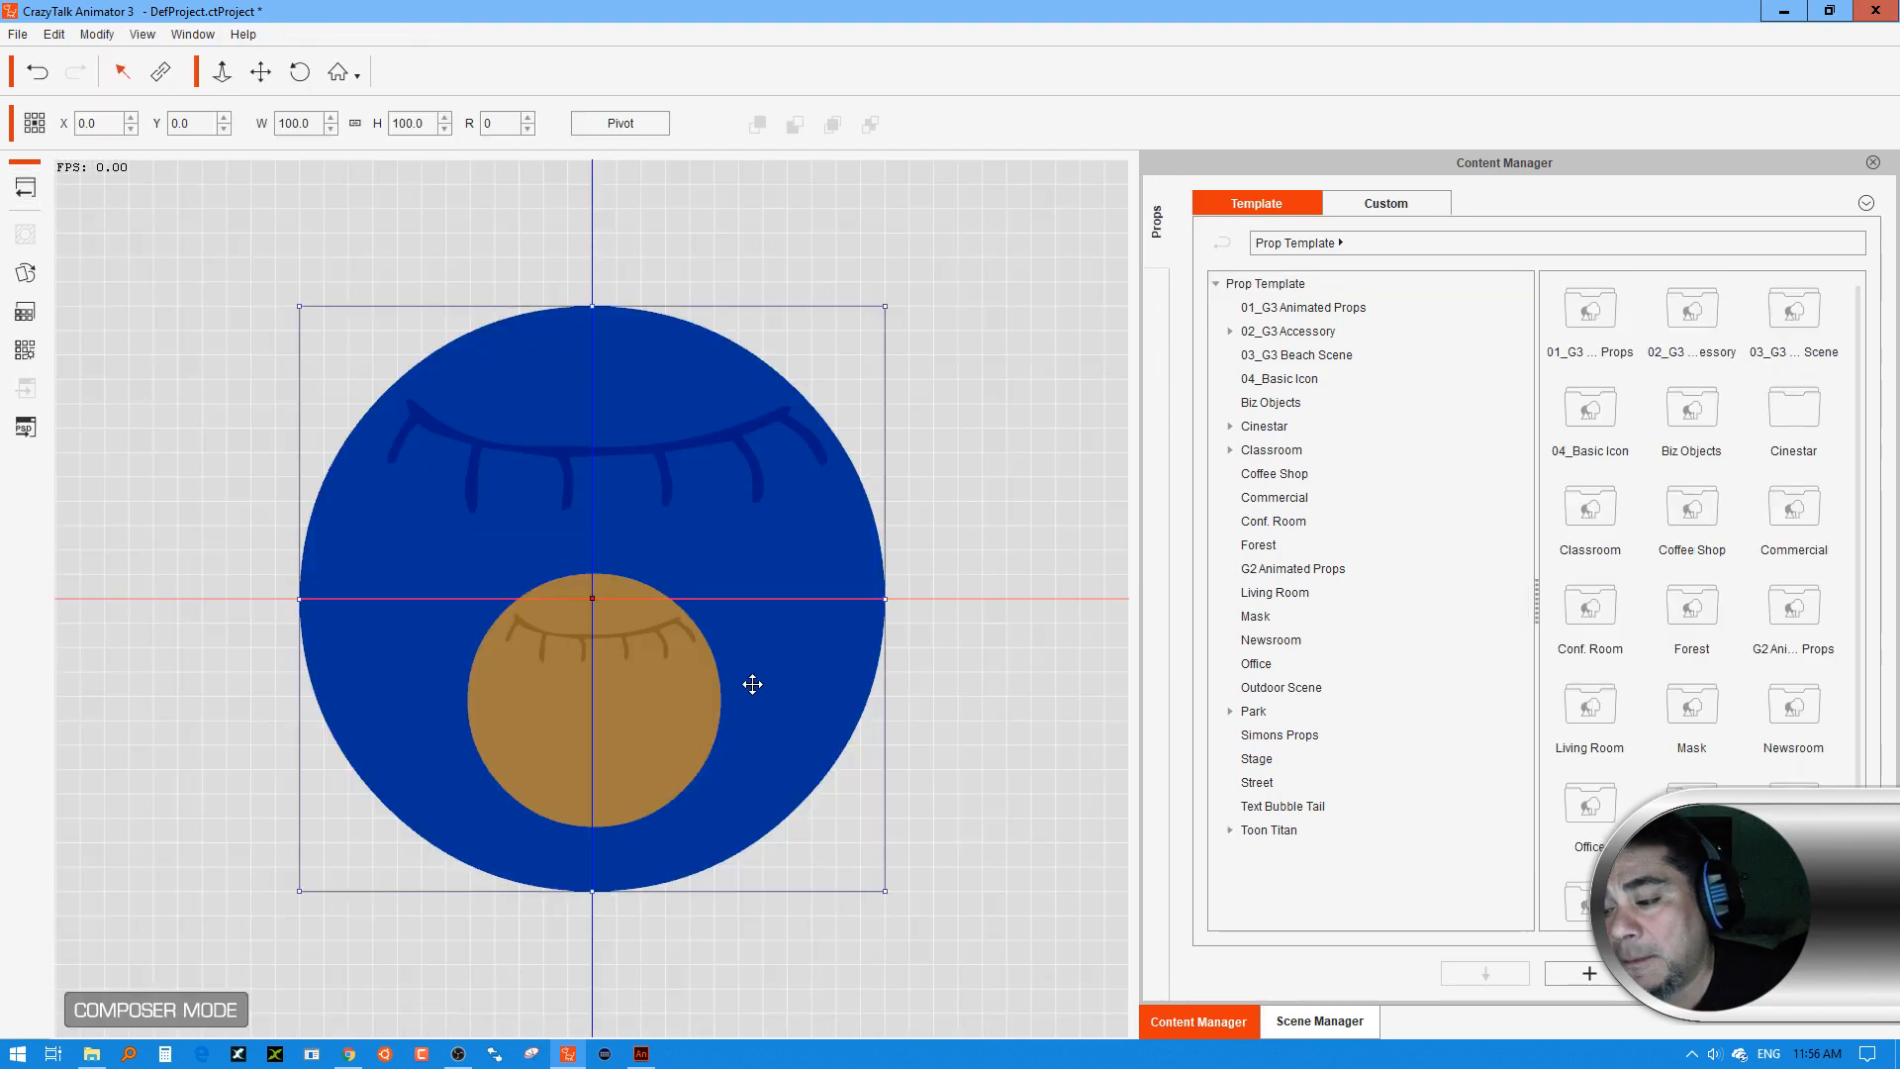
left_click(25, 353)
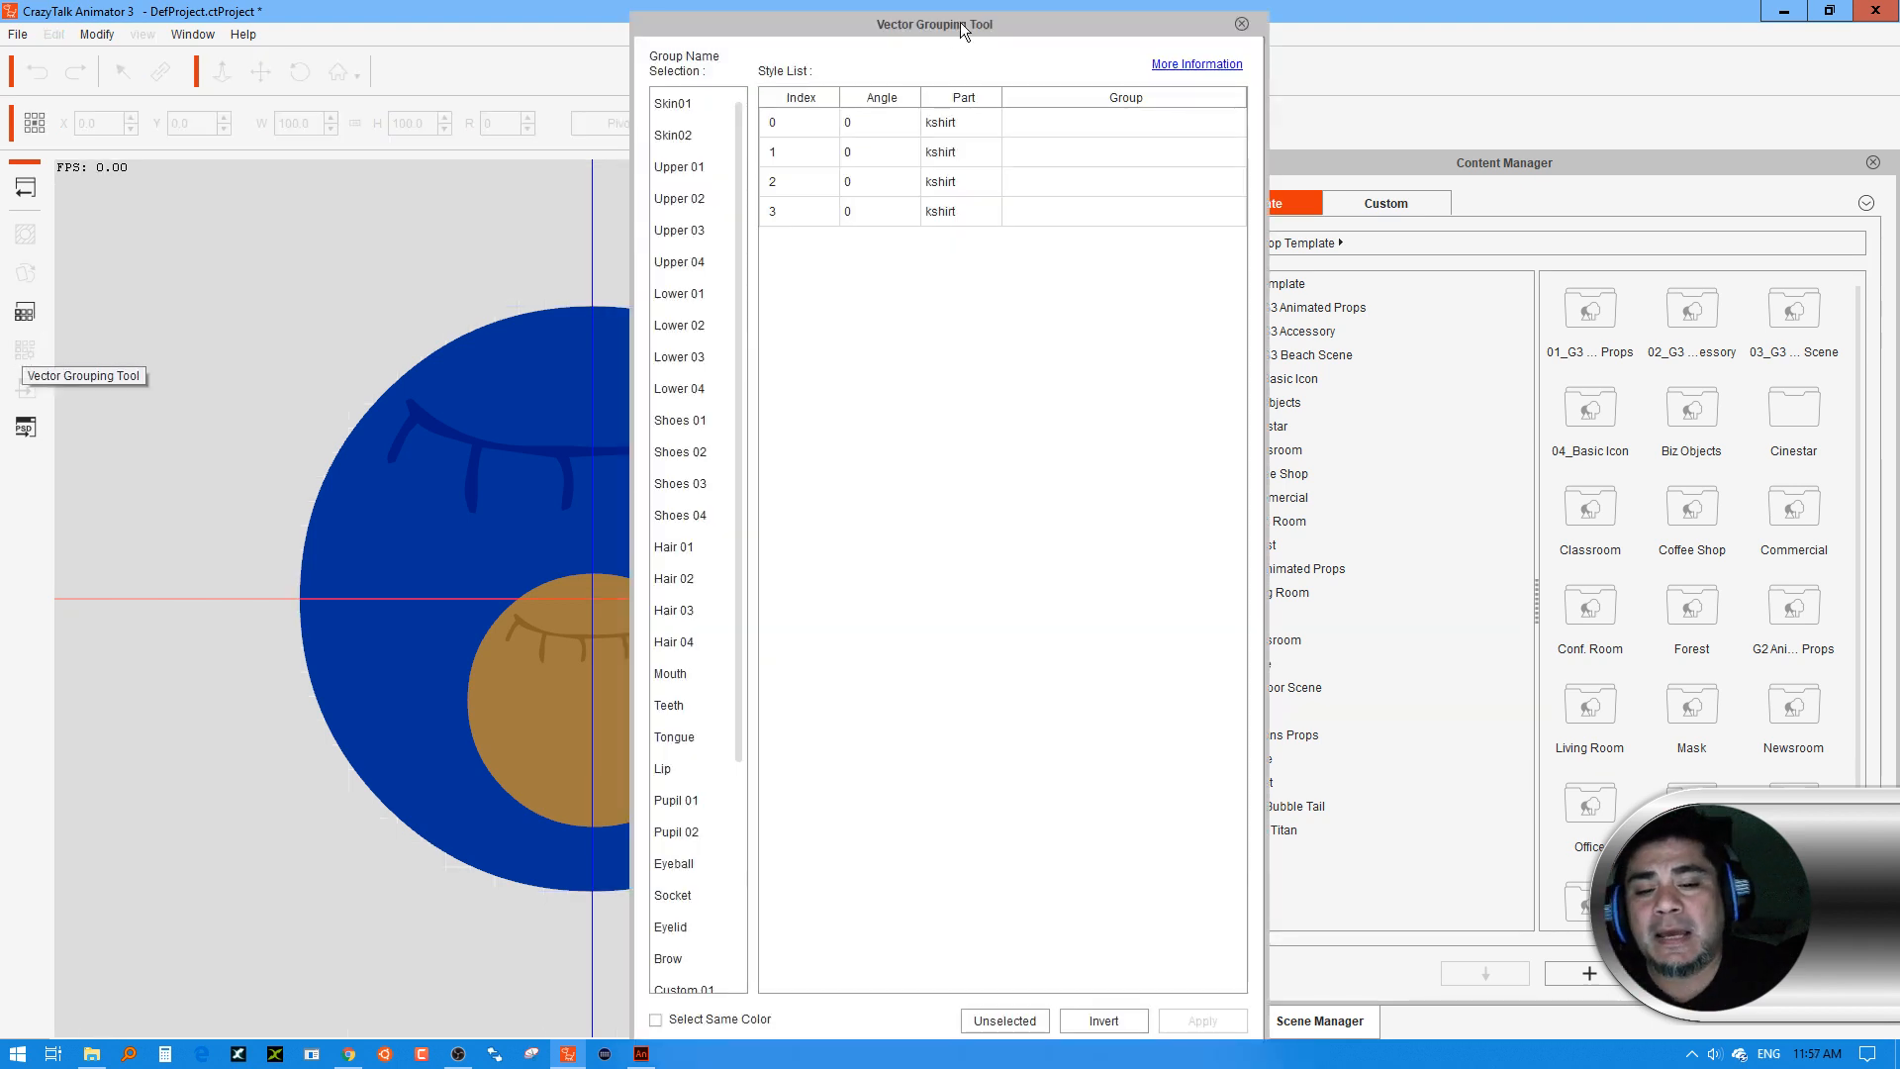
left_click_drag(960, 22, 1256, 51)
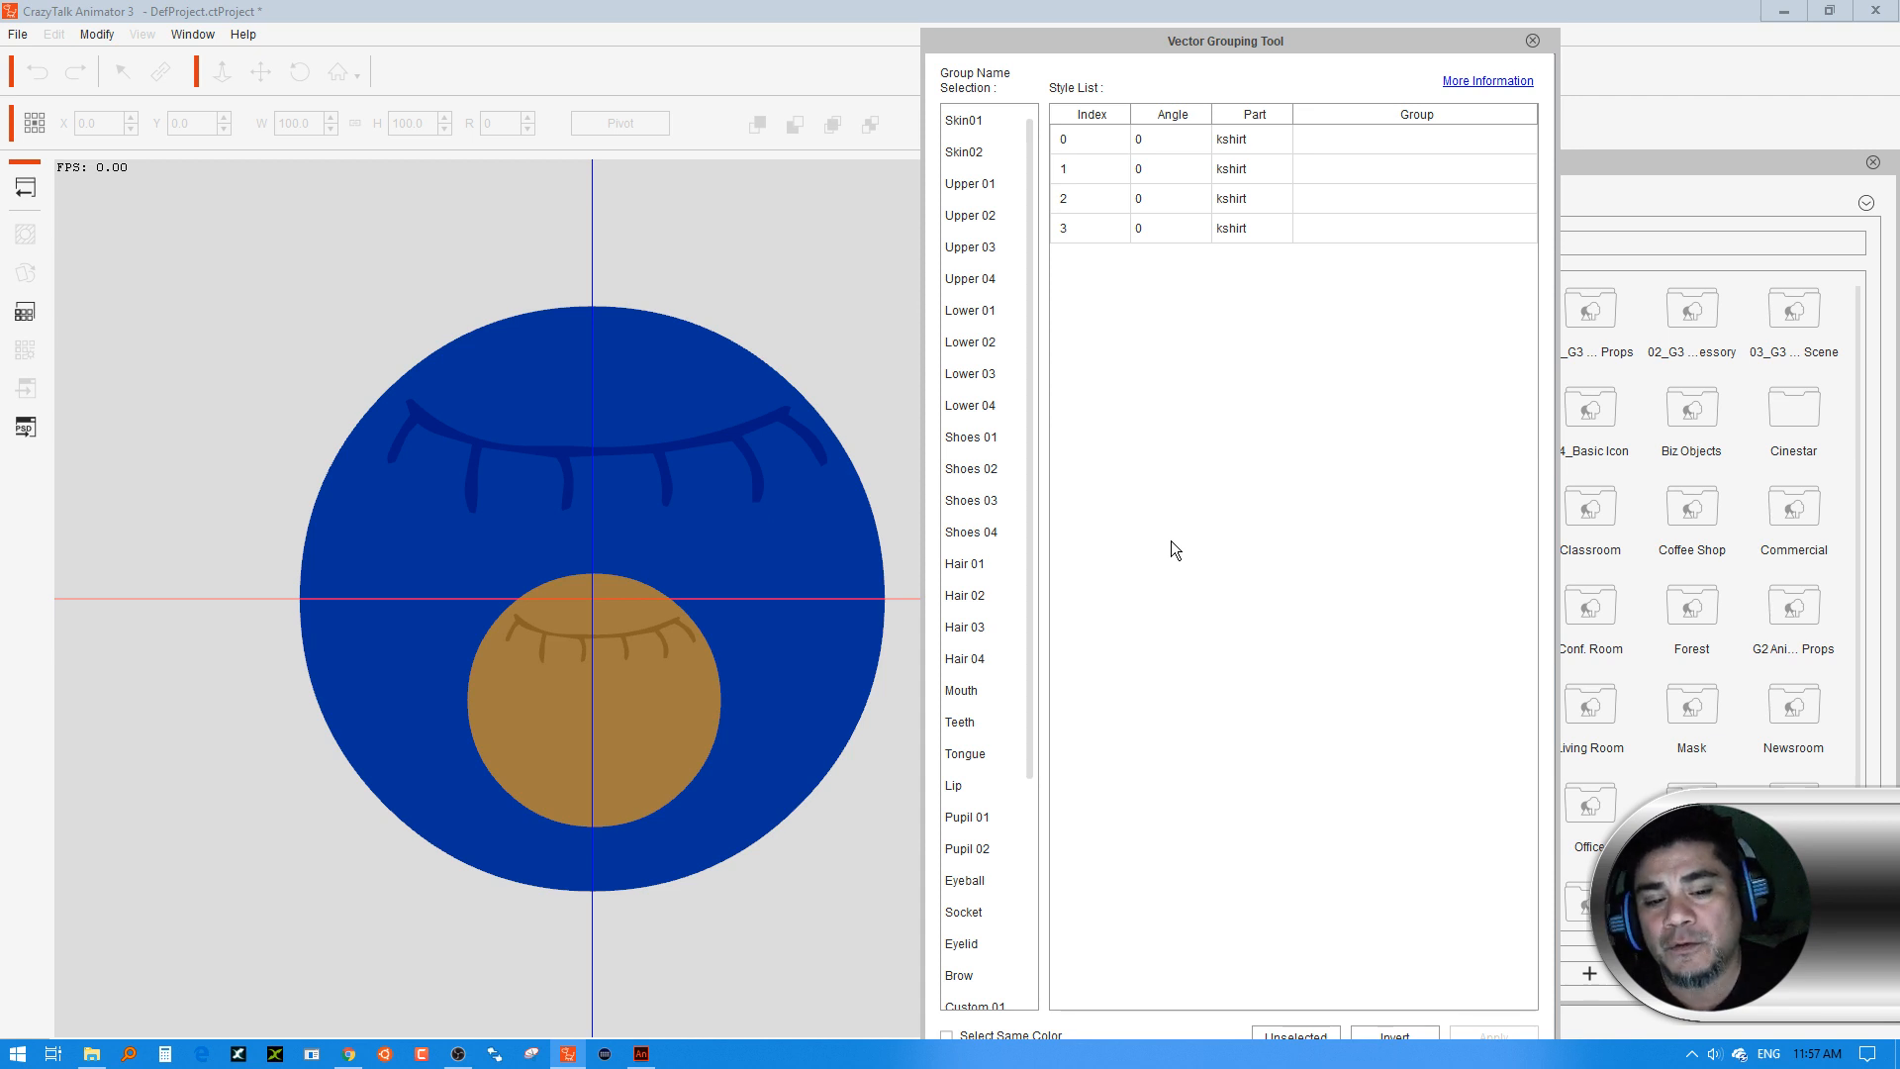
left_click_drag(1328, 48, 1330, 30)
Assign the large blue circle, index 0, to group Upper 01 and its collar lines, index 1, to Upper 02
left_click(1260, 122)
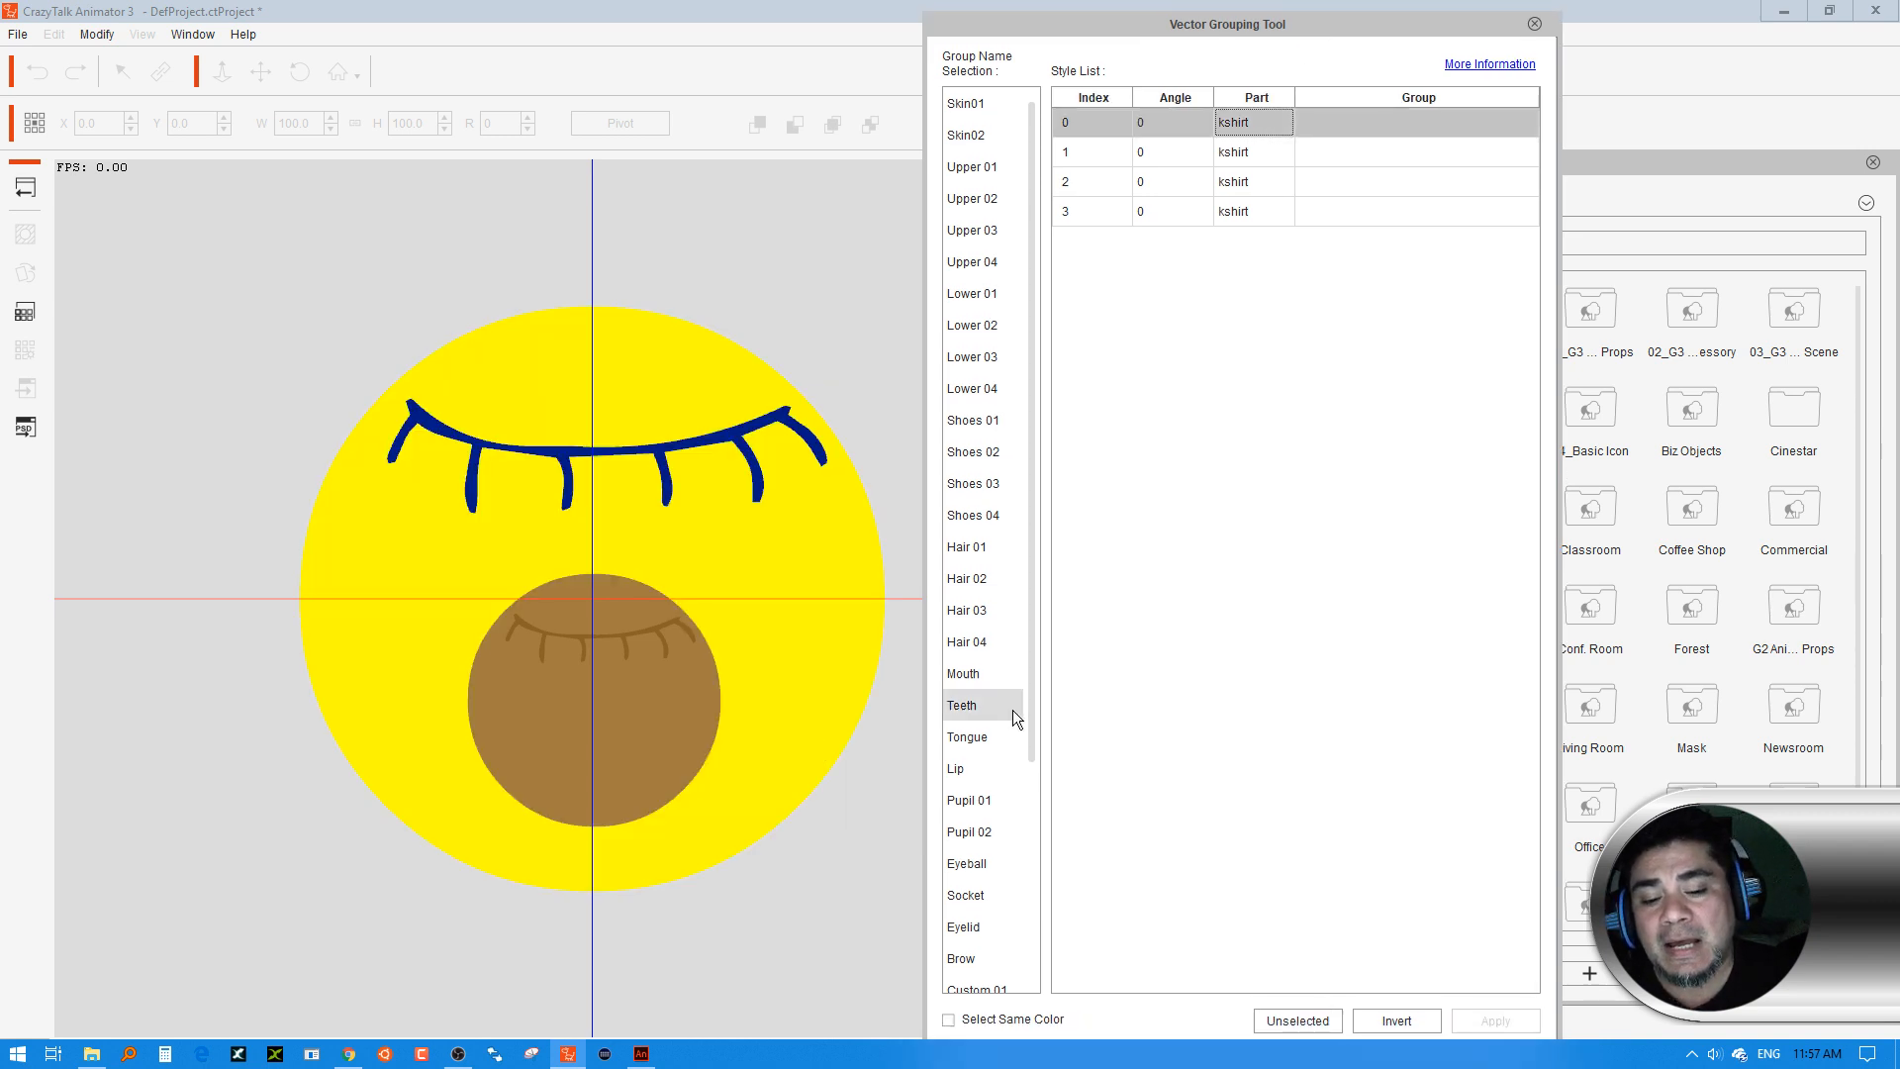
left_click_drag(1032, 530, 1037, 647)
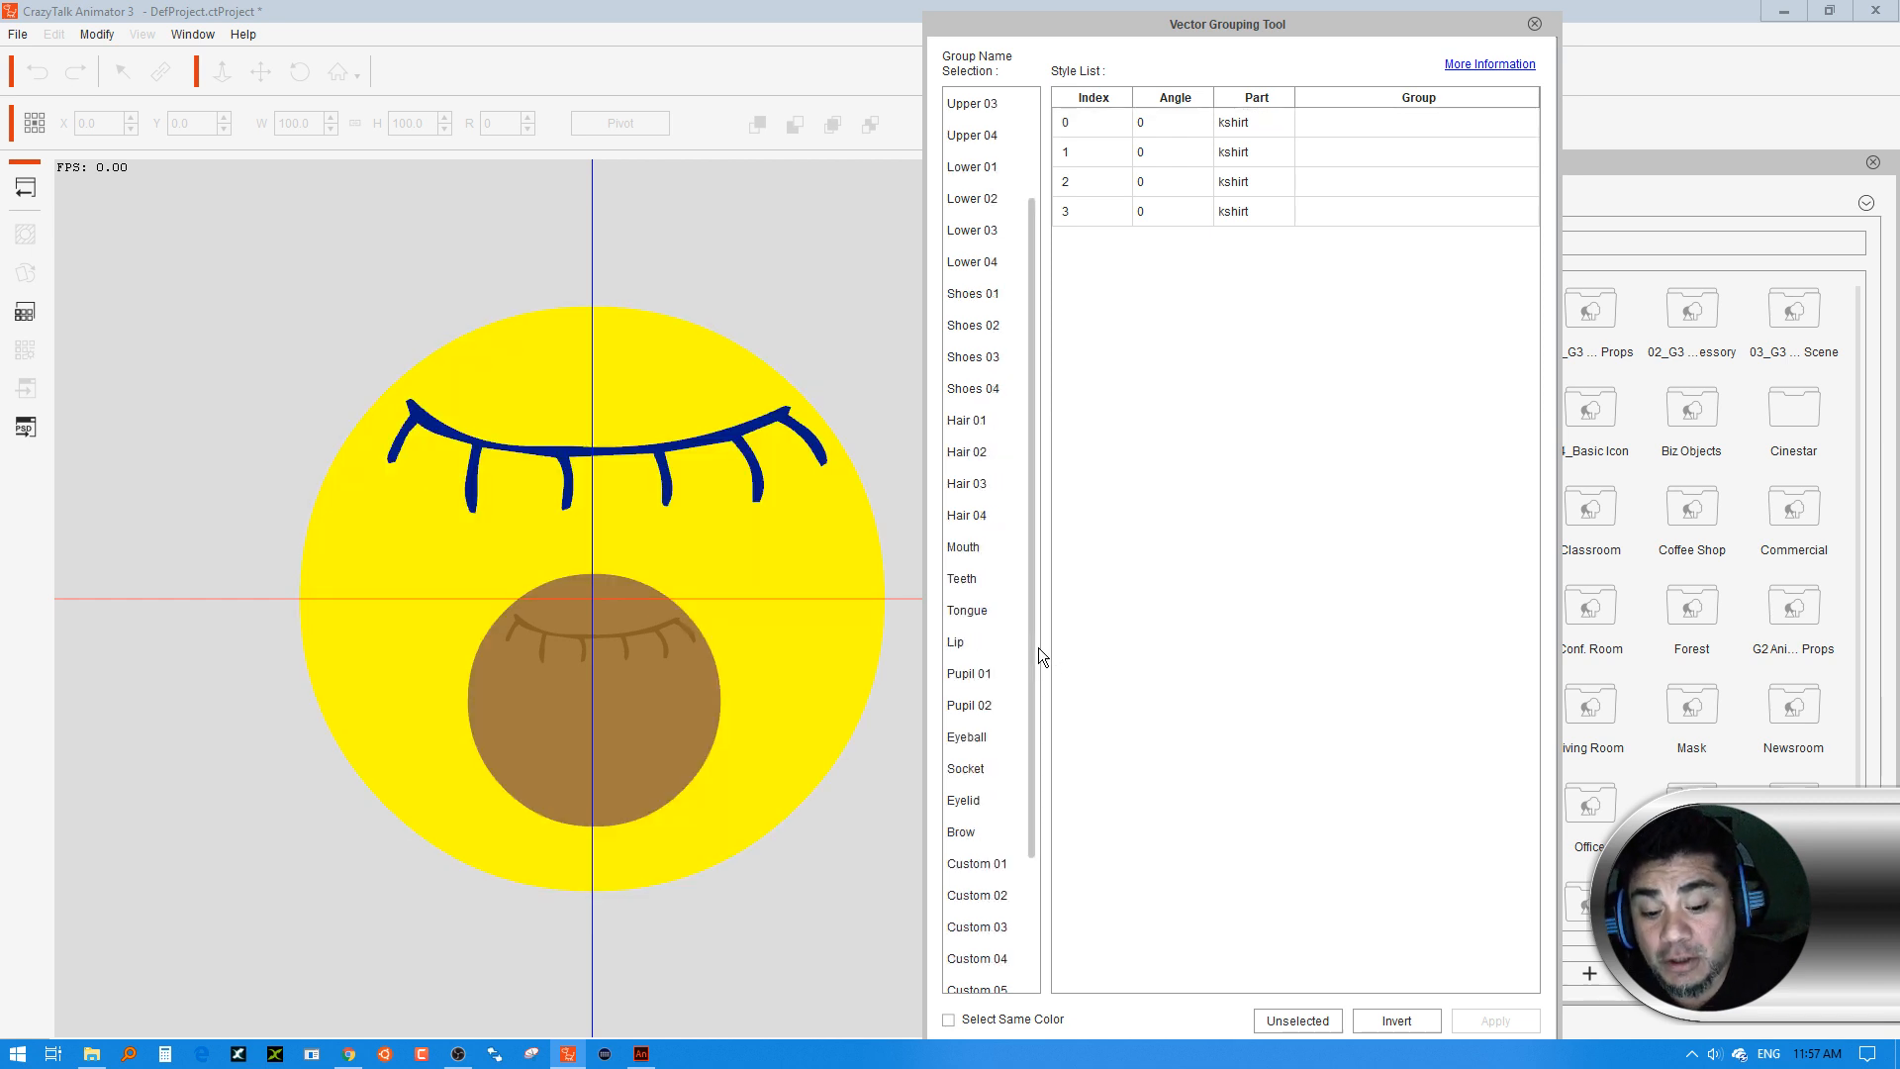
left_click_drag(1033, 386, 1036, 133)
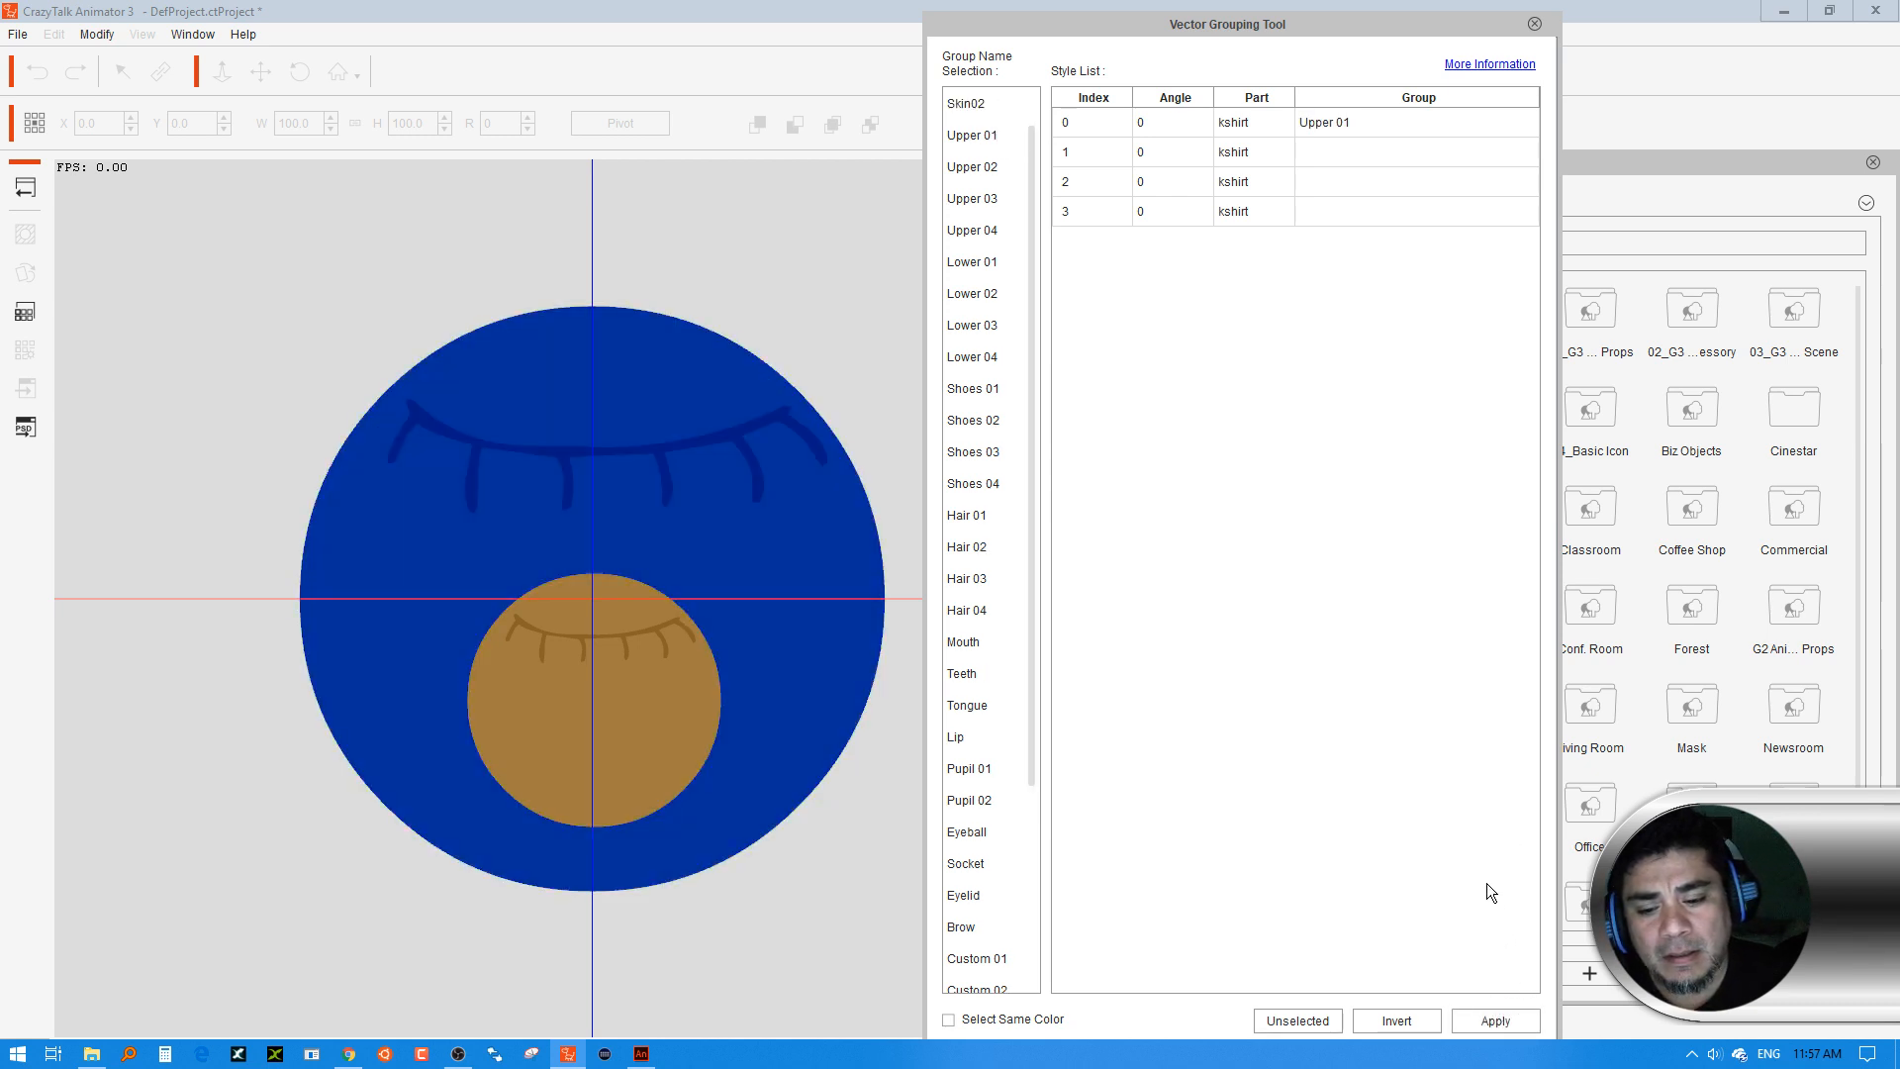
left_click(1351, 156)
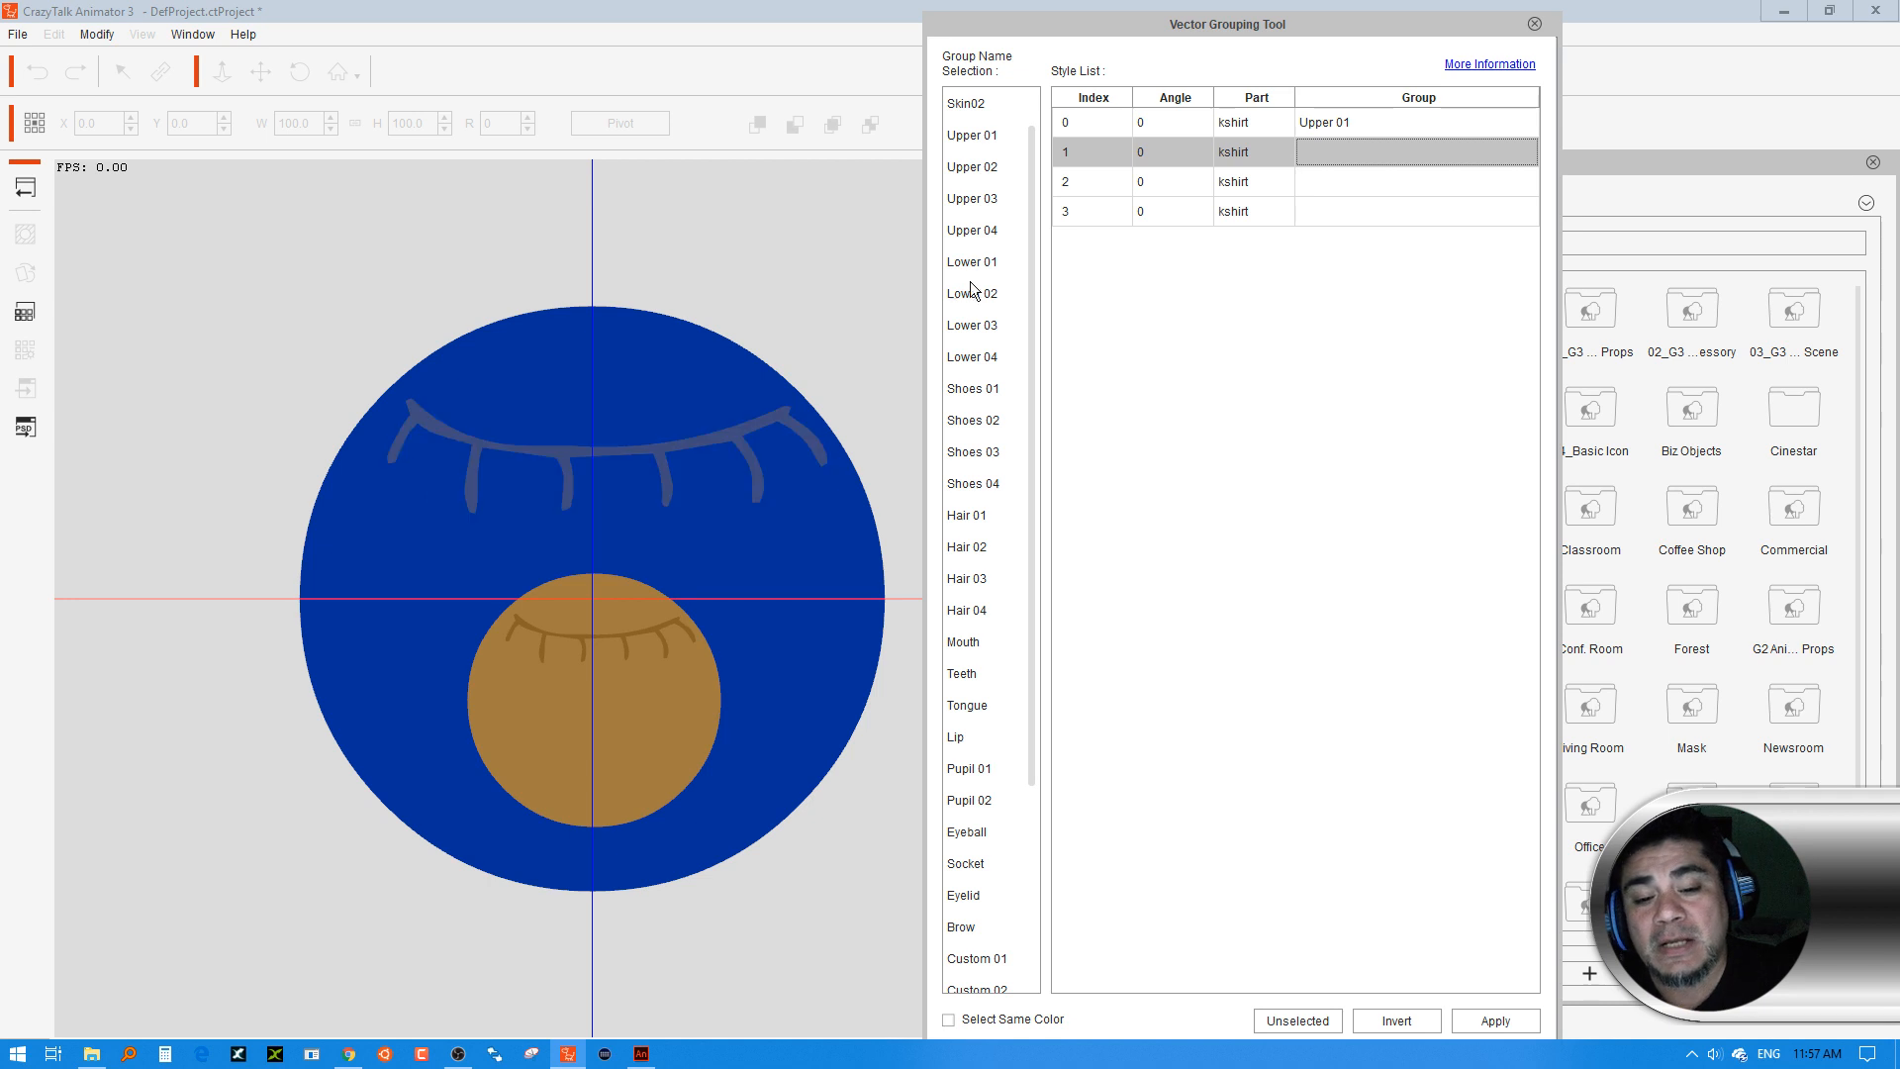
left_click(1004, 170)
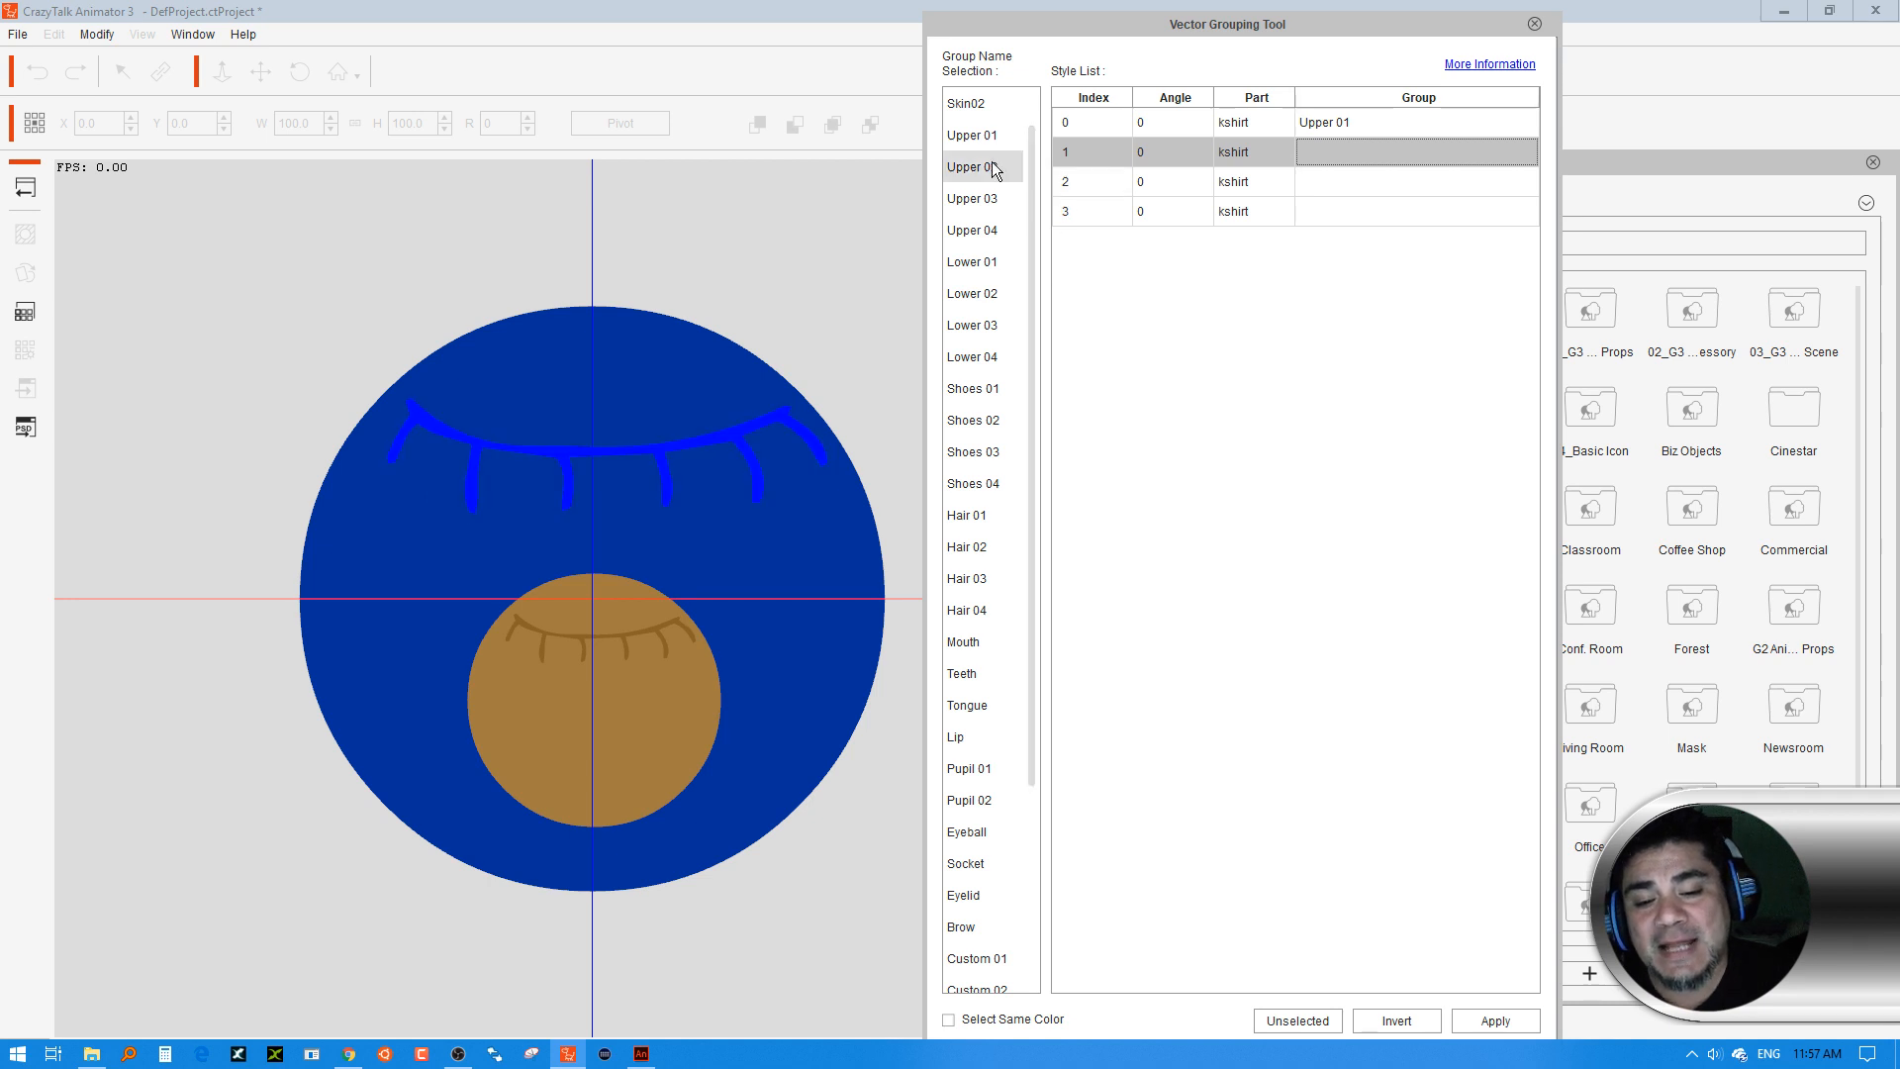
left_click(1495, 1019)
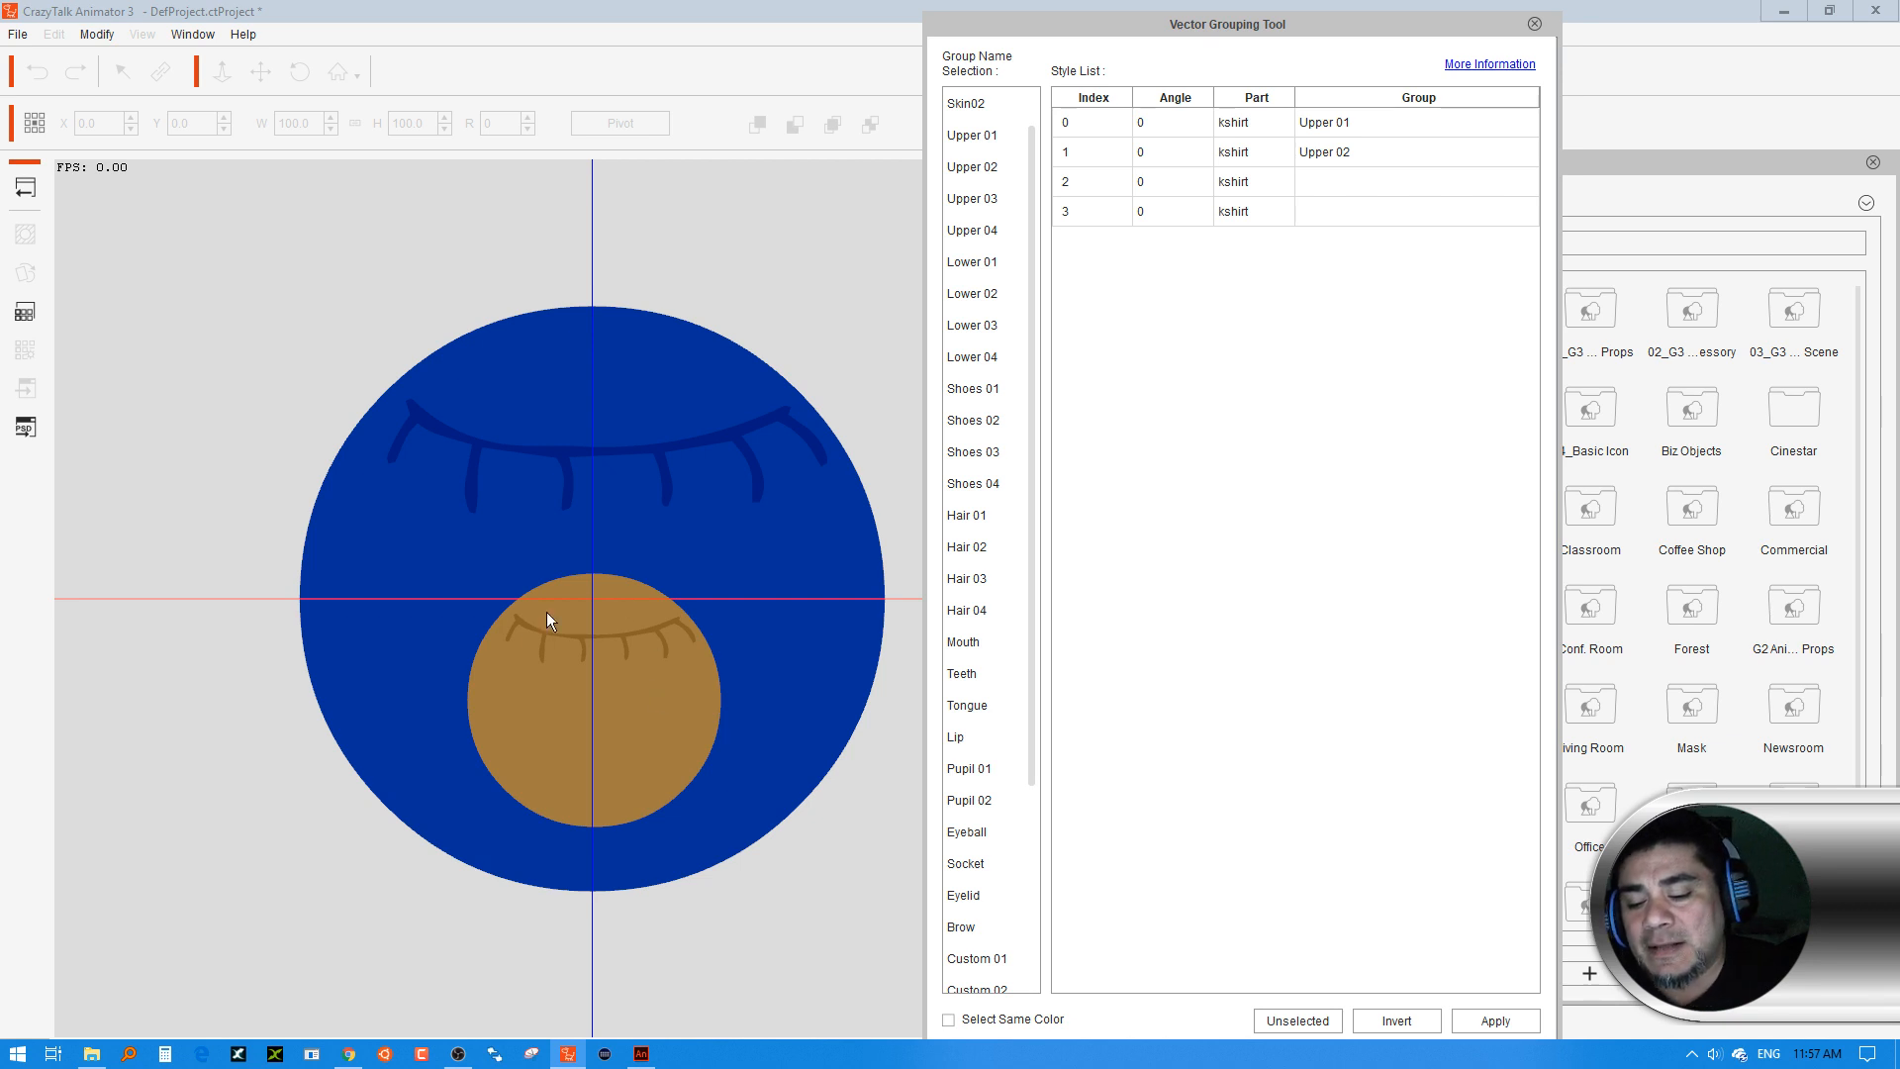
Assign the brown circle, index 2, to group Upper 03 and its collar lines, index 3, to Upper 04, then return to the stage
left_click(1328, 182)
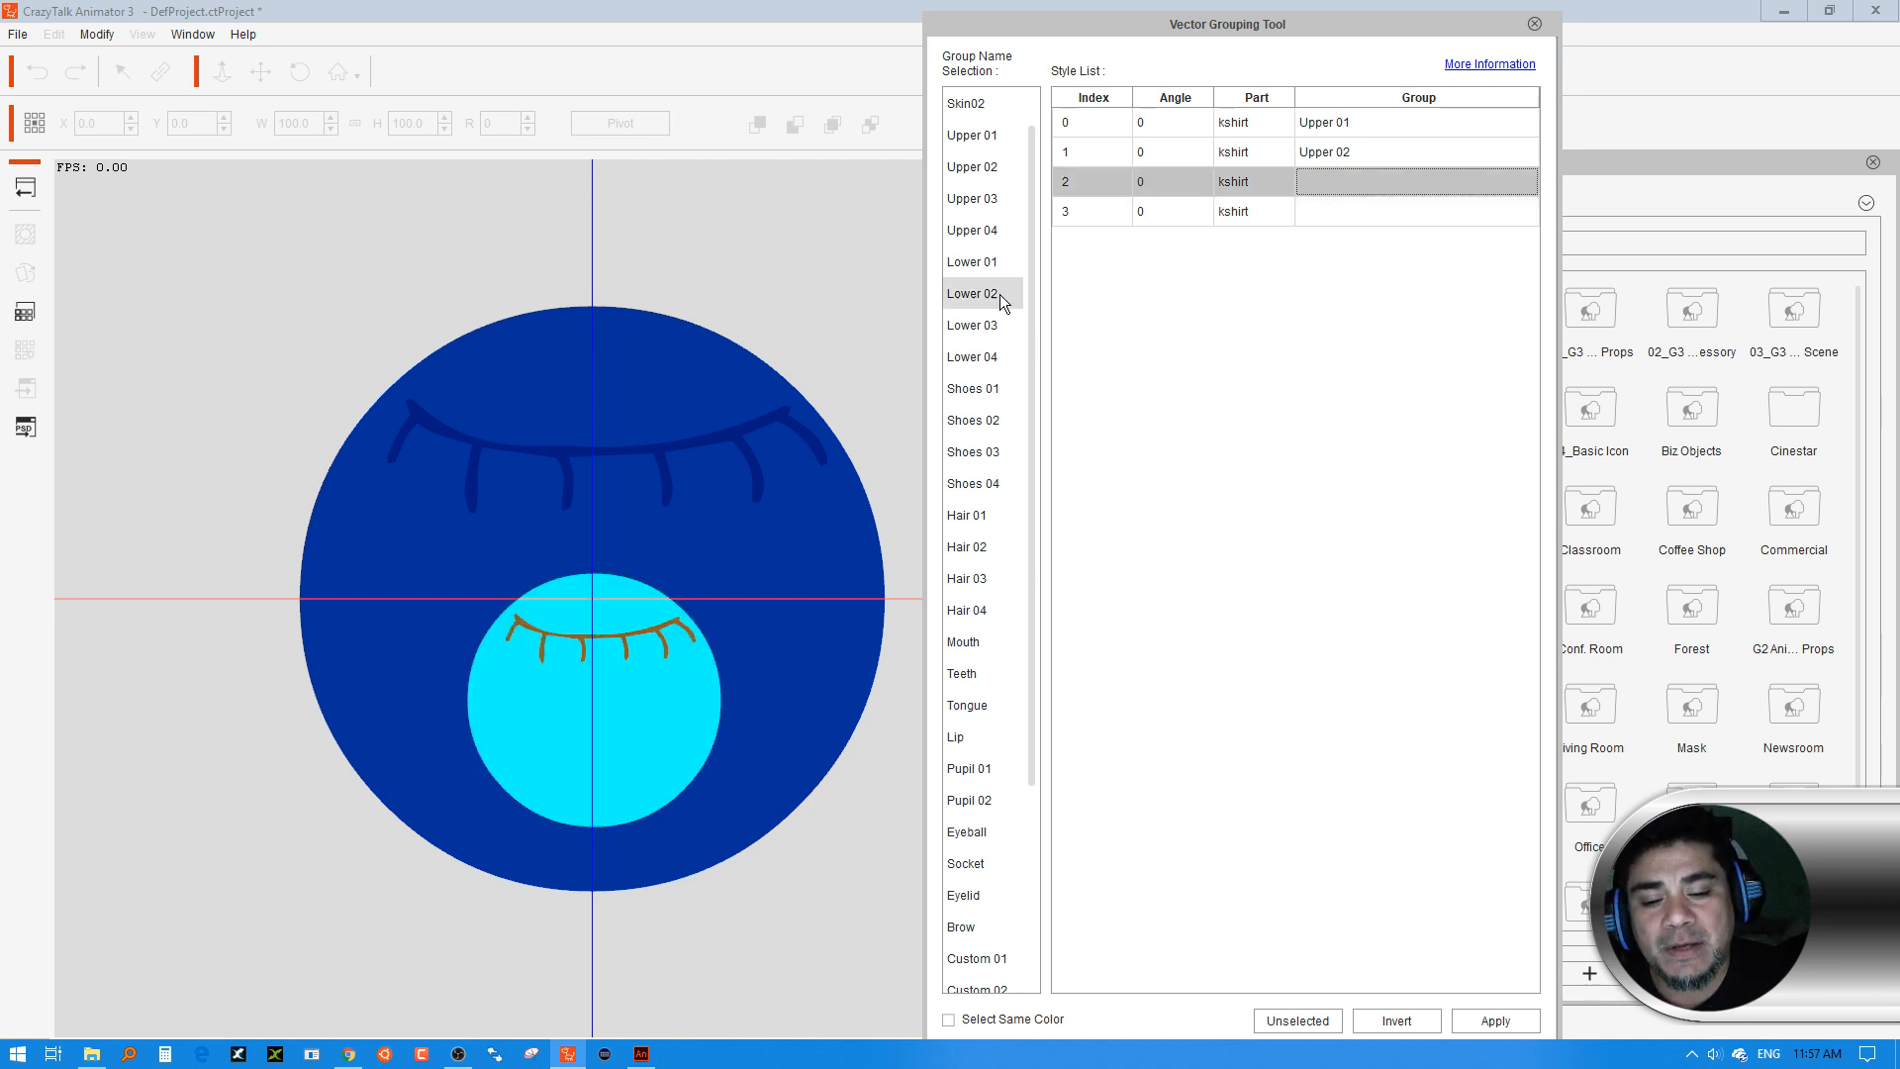
left_click(1009, 199)
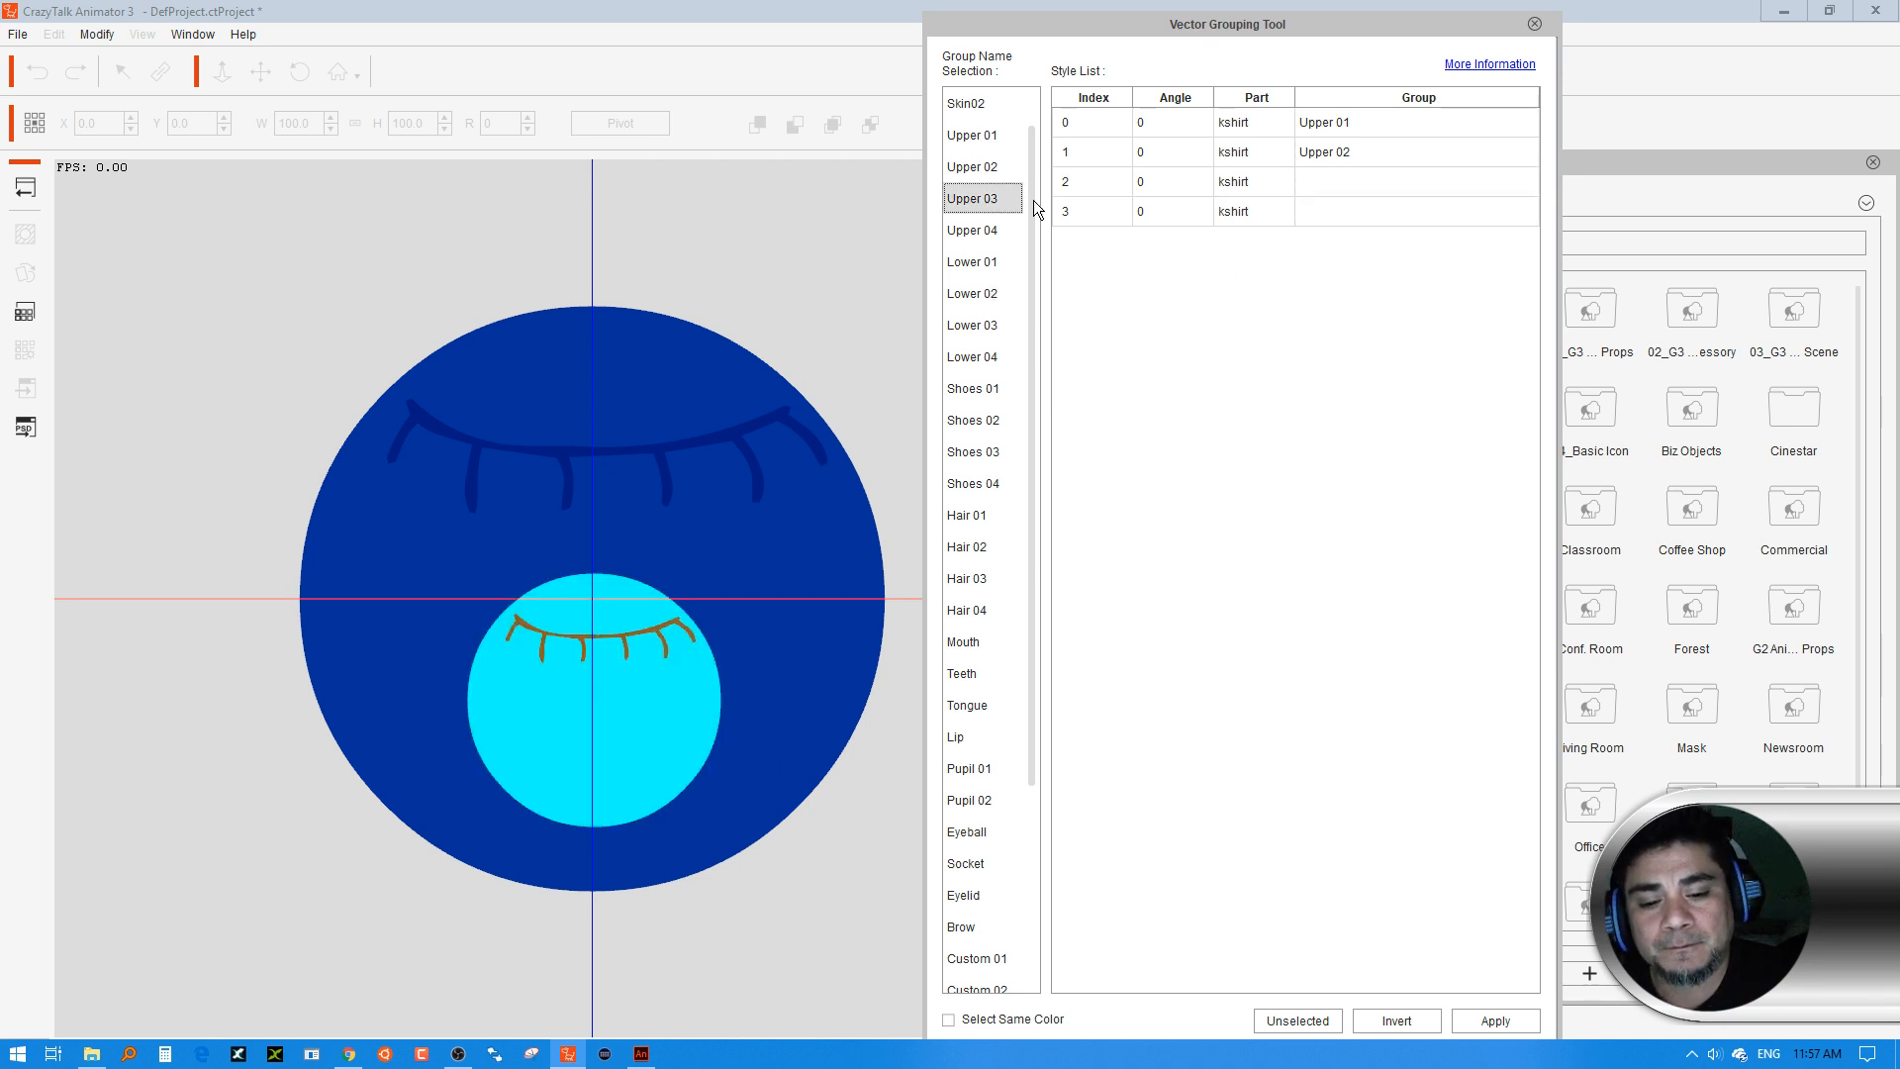
left_click(1497, 1020)
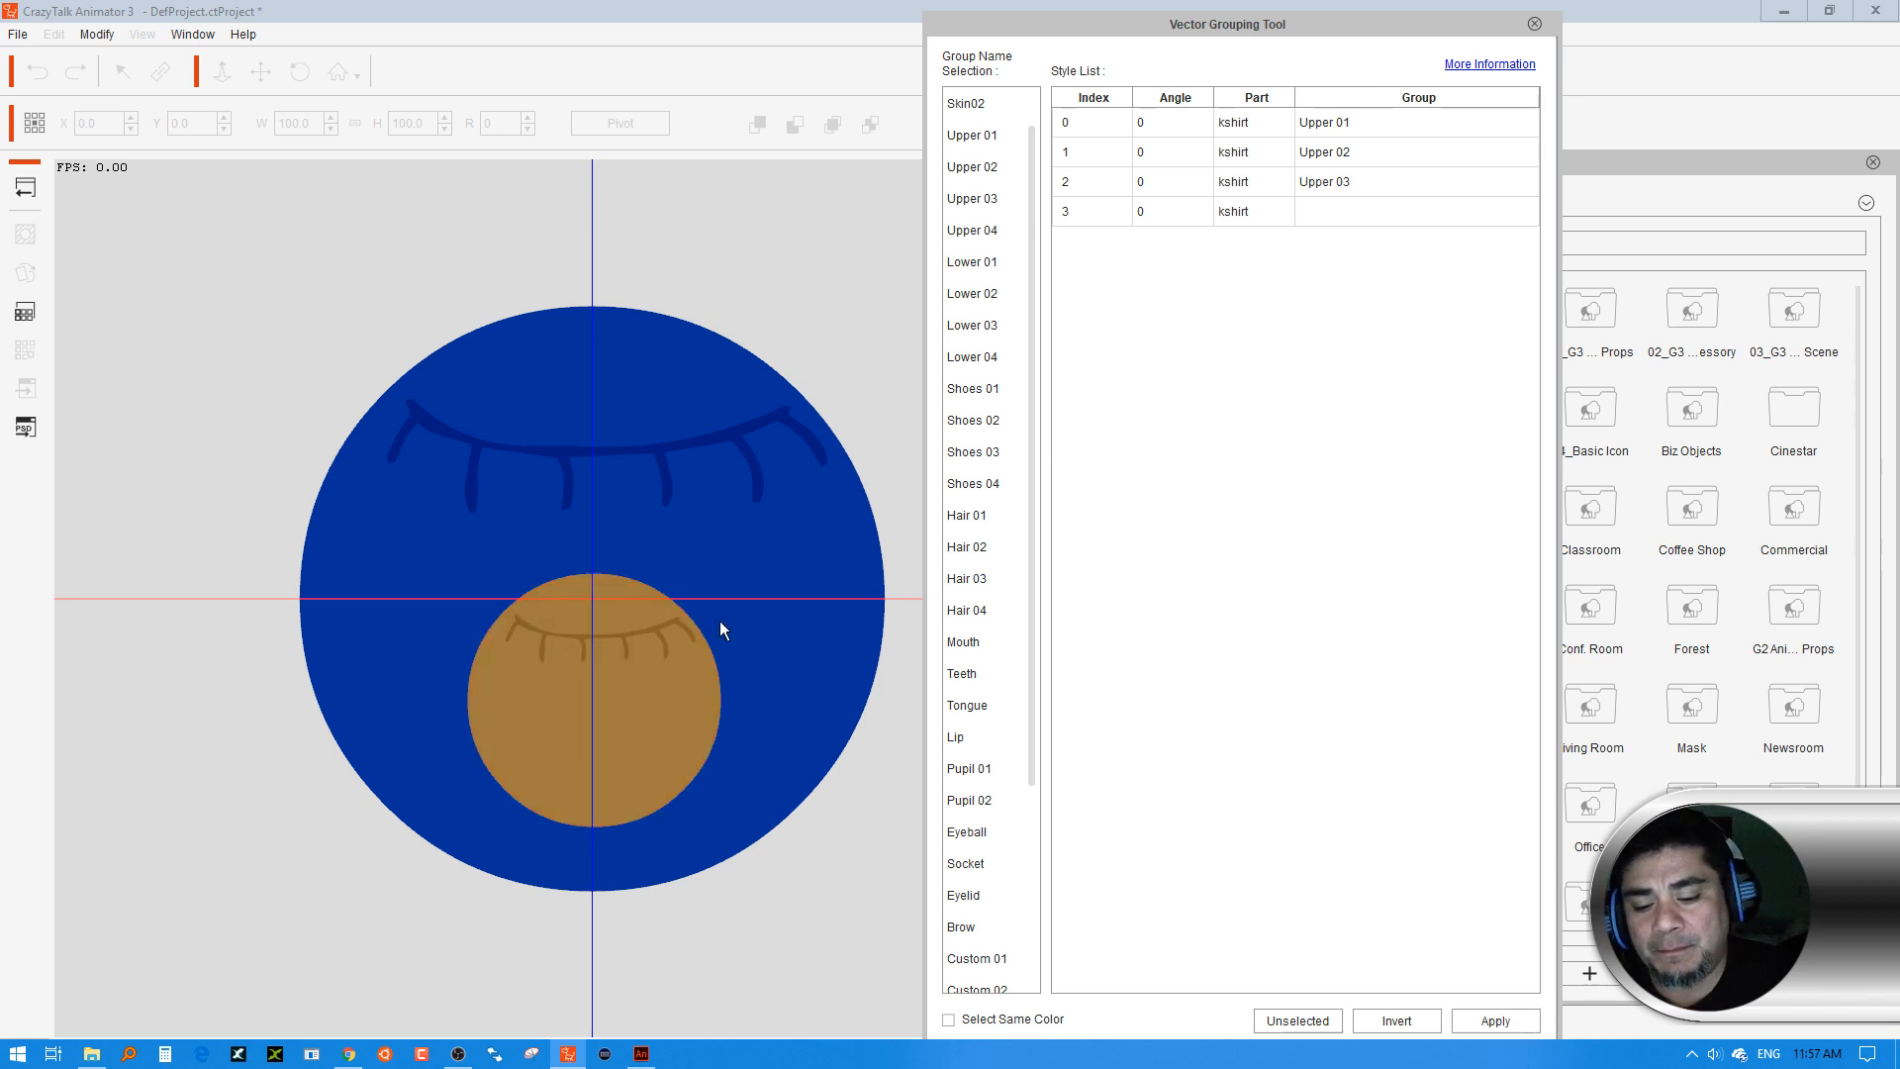
left_click(1332, 211)
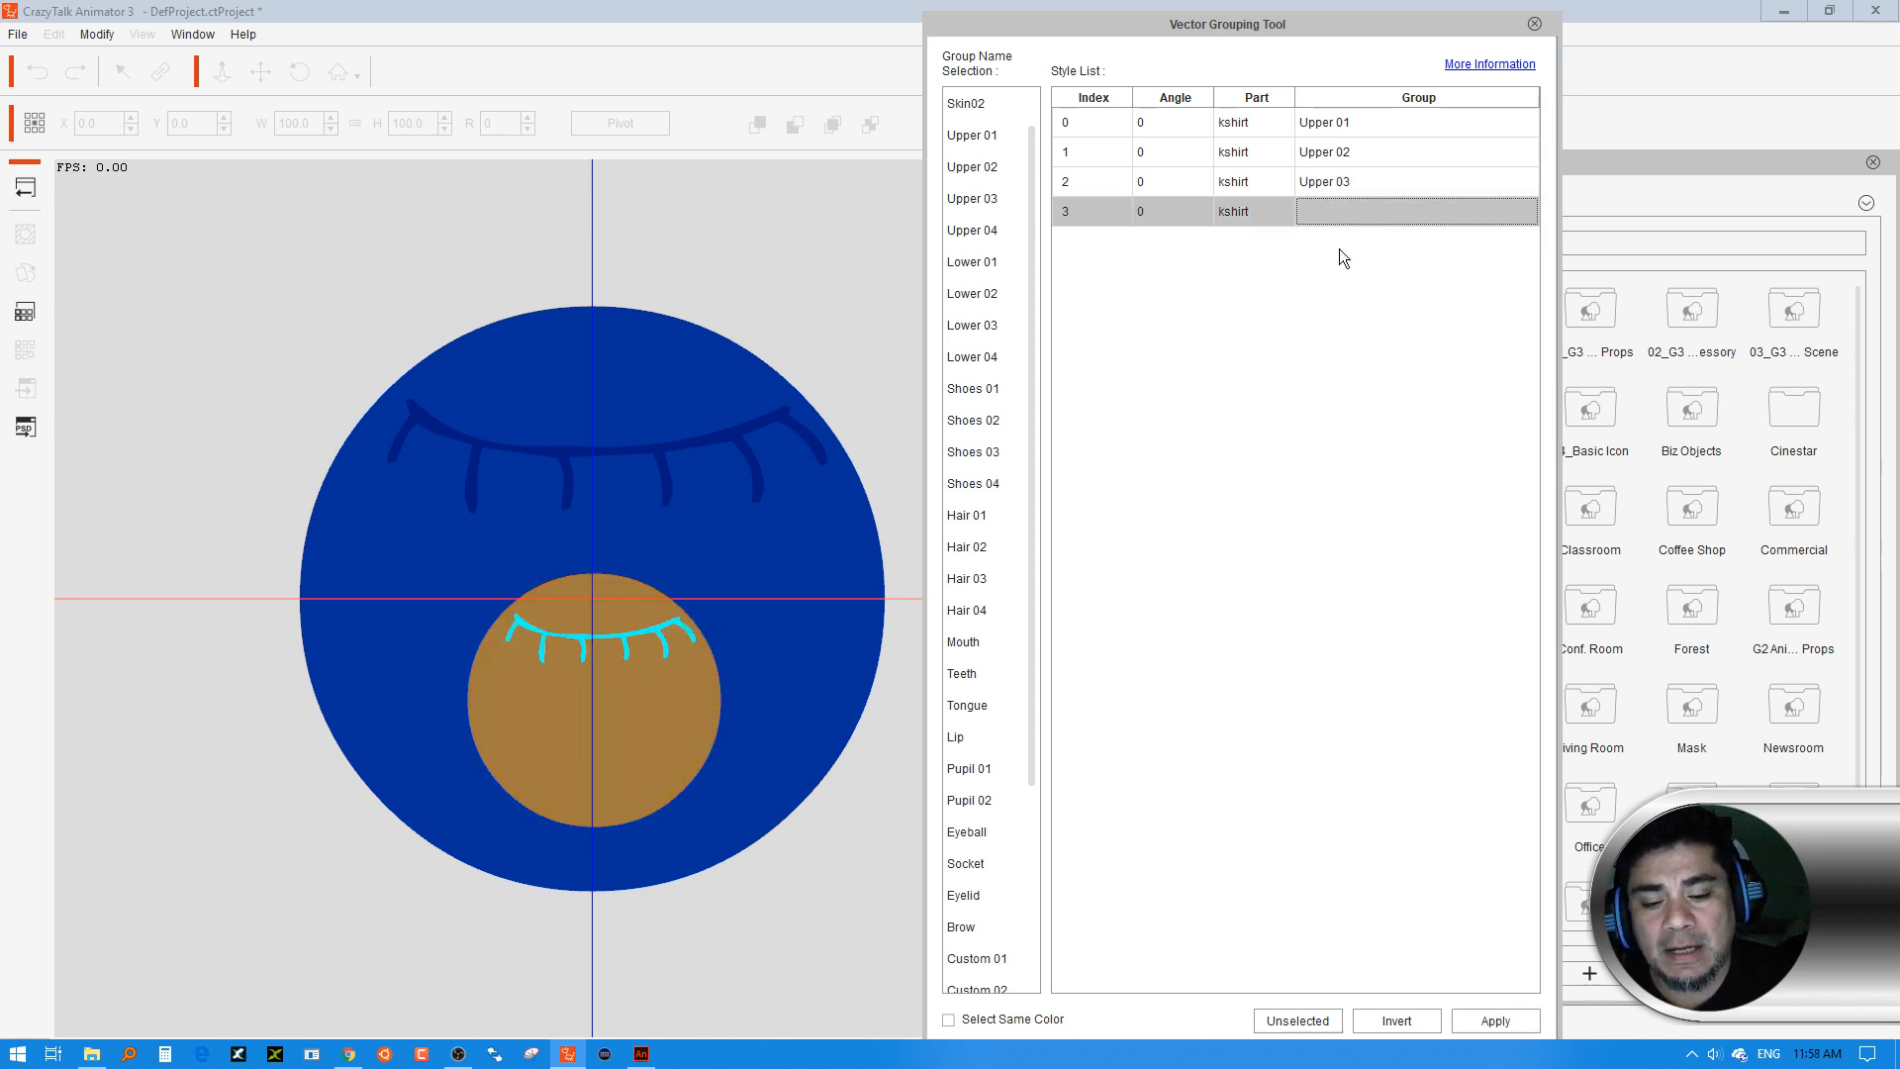
left_click(973, 230)
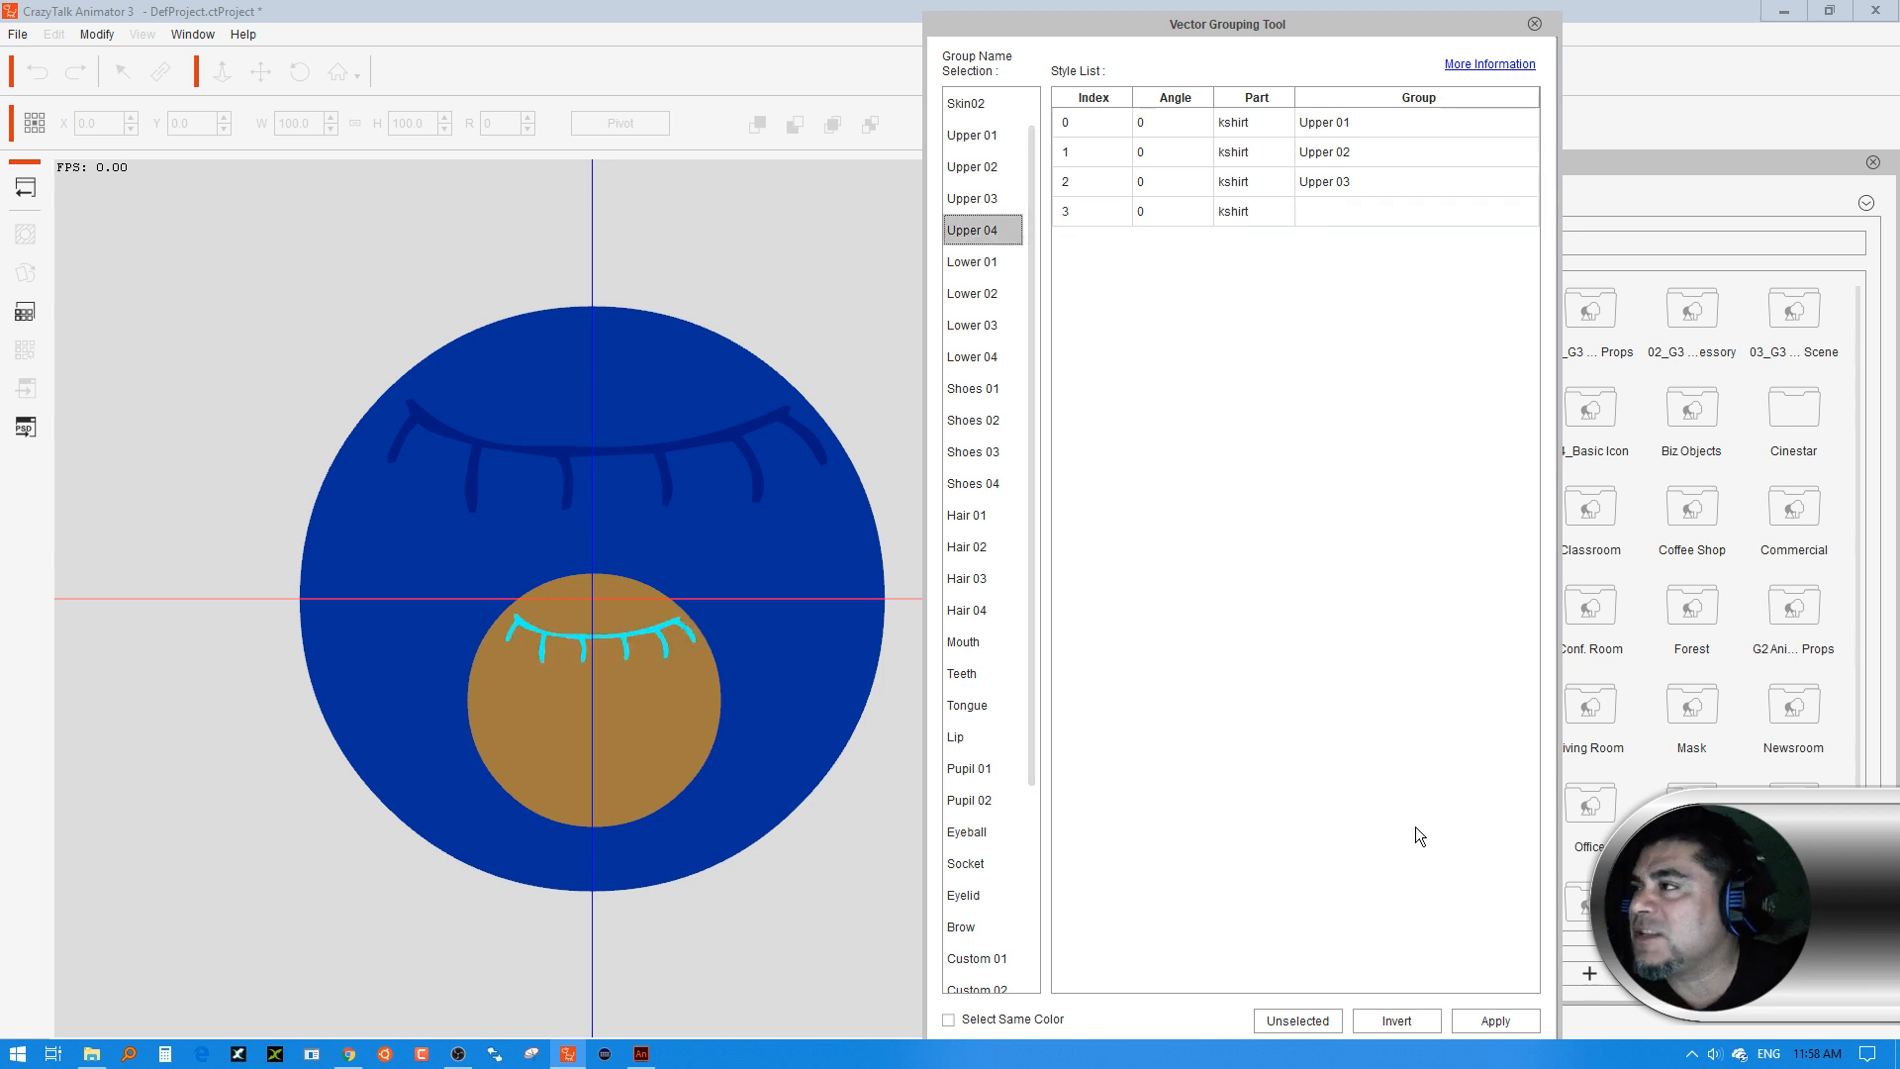
left_click(1498, 1019)
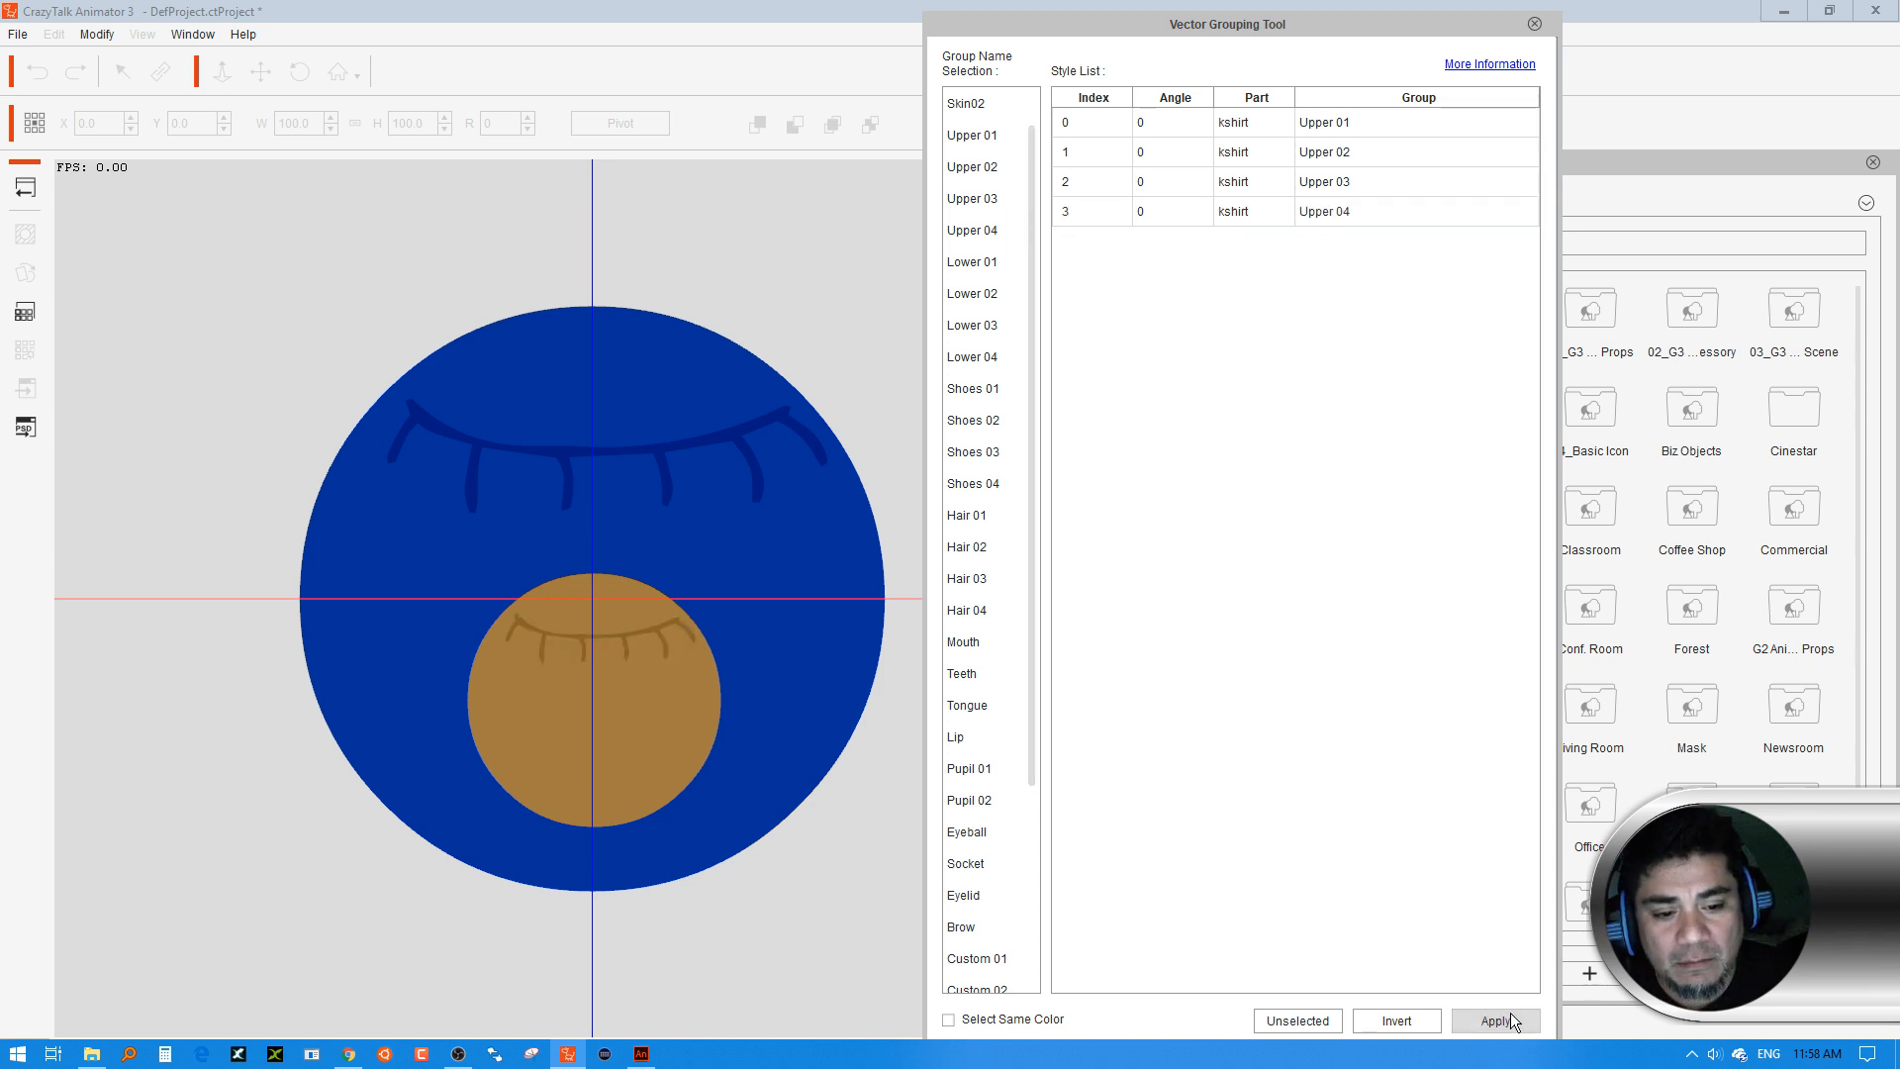
left_click(1534, 23)
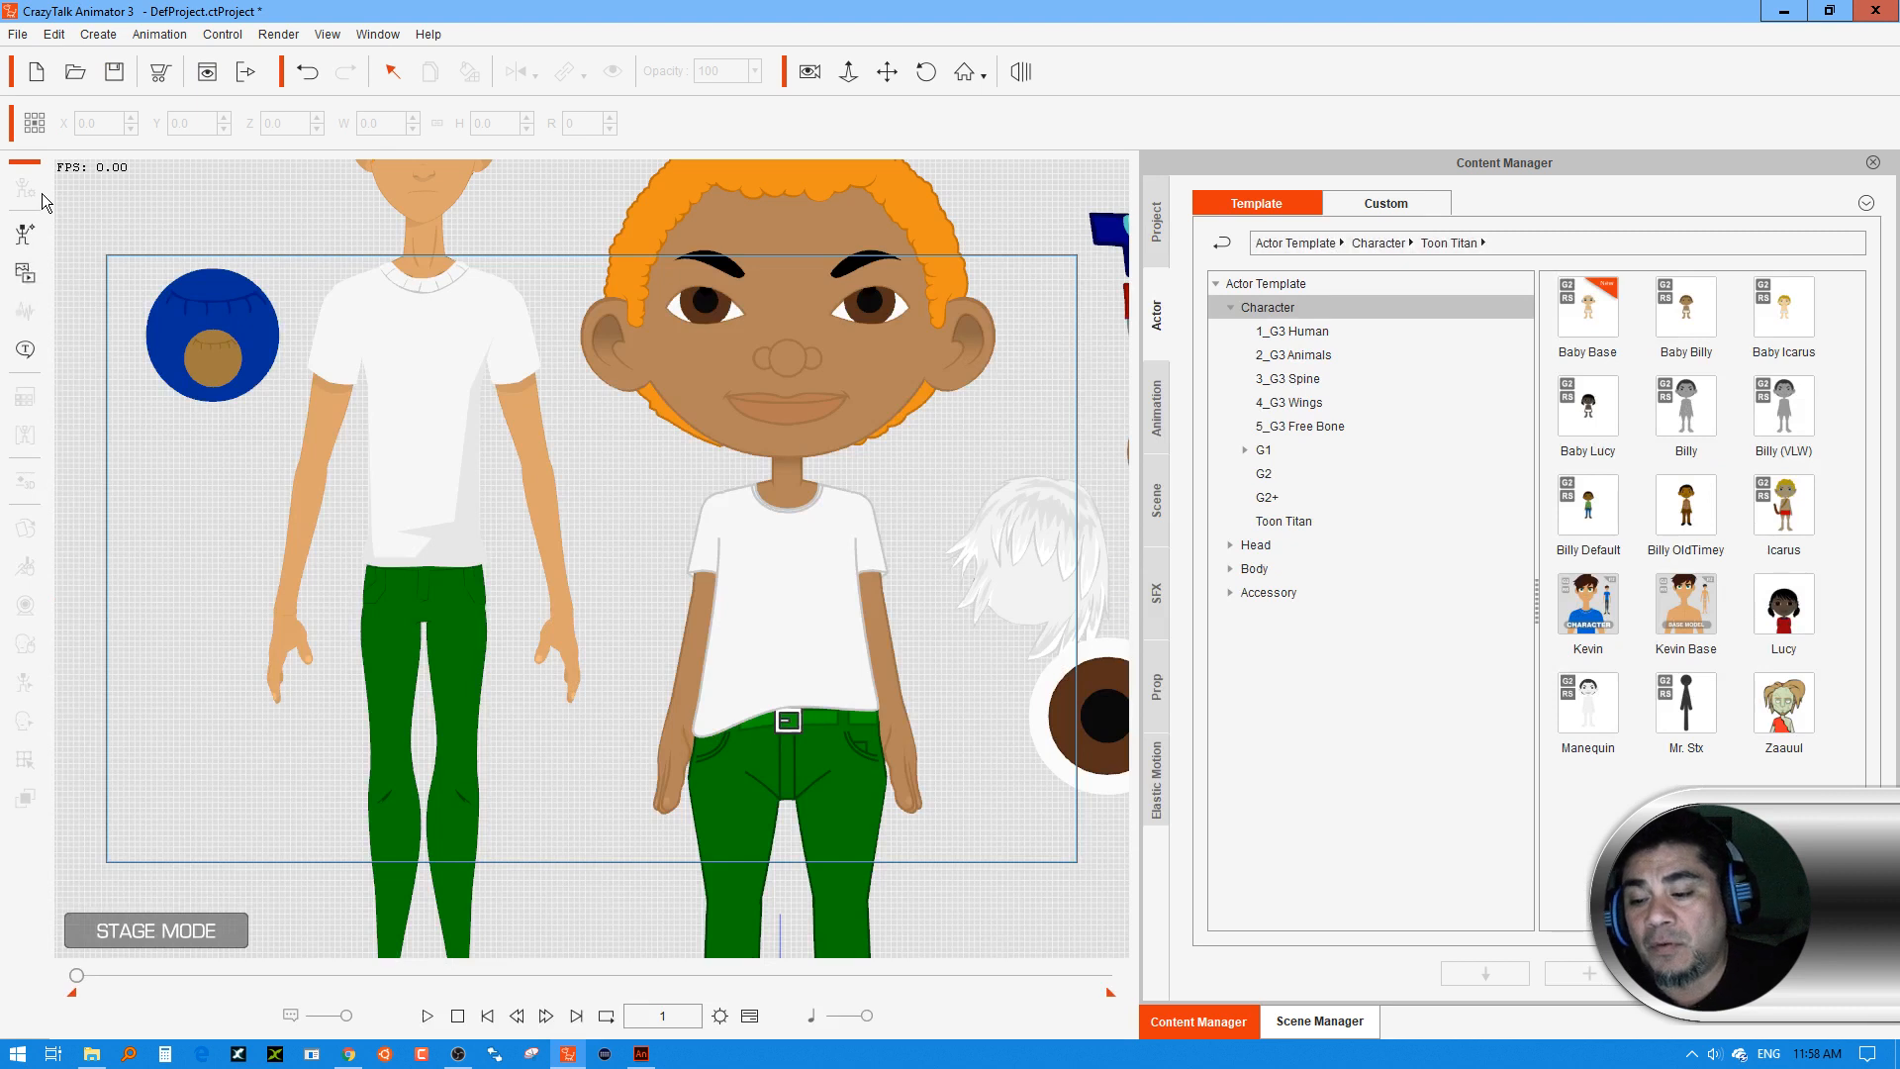
Save the kshirt prop to the root of the custom prop library under the name Blues
left_click(249, 371)
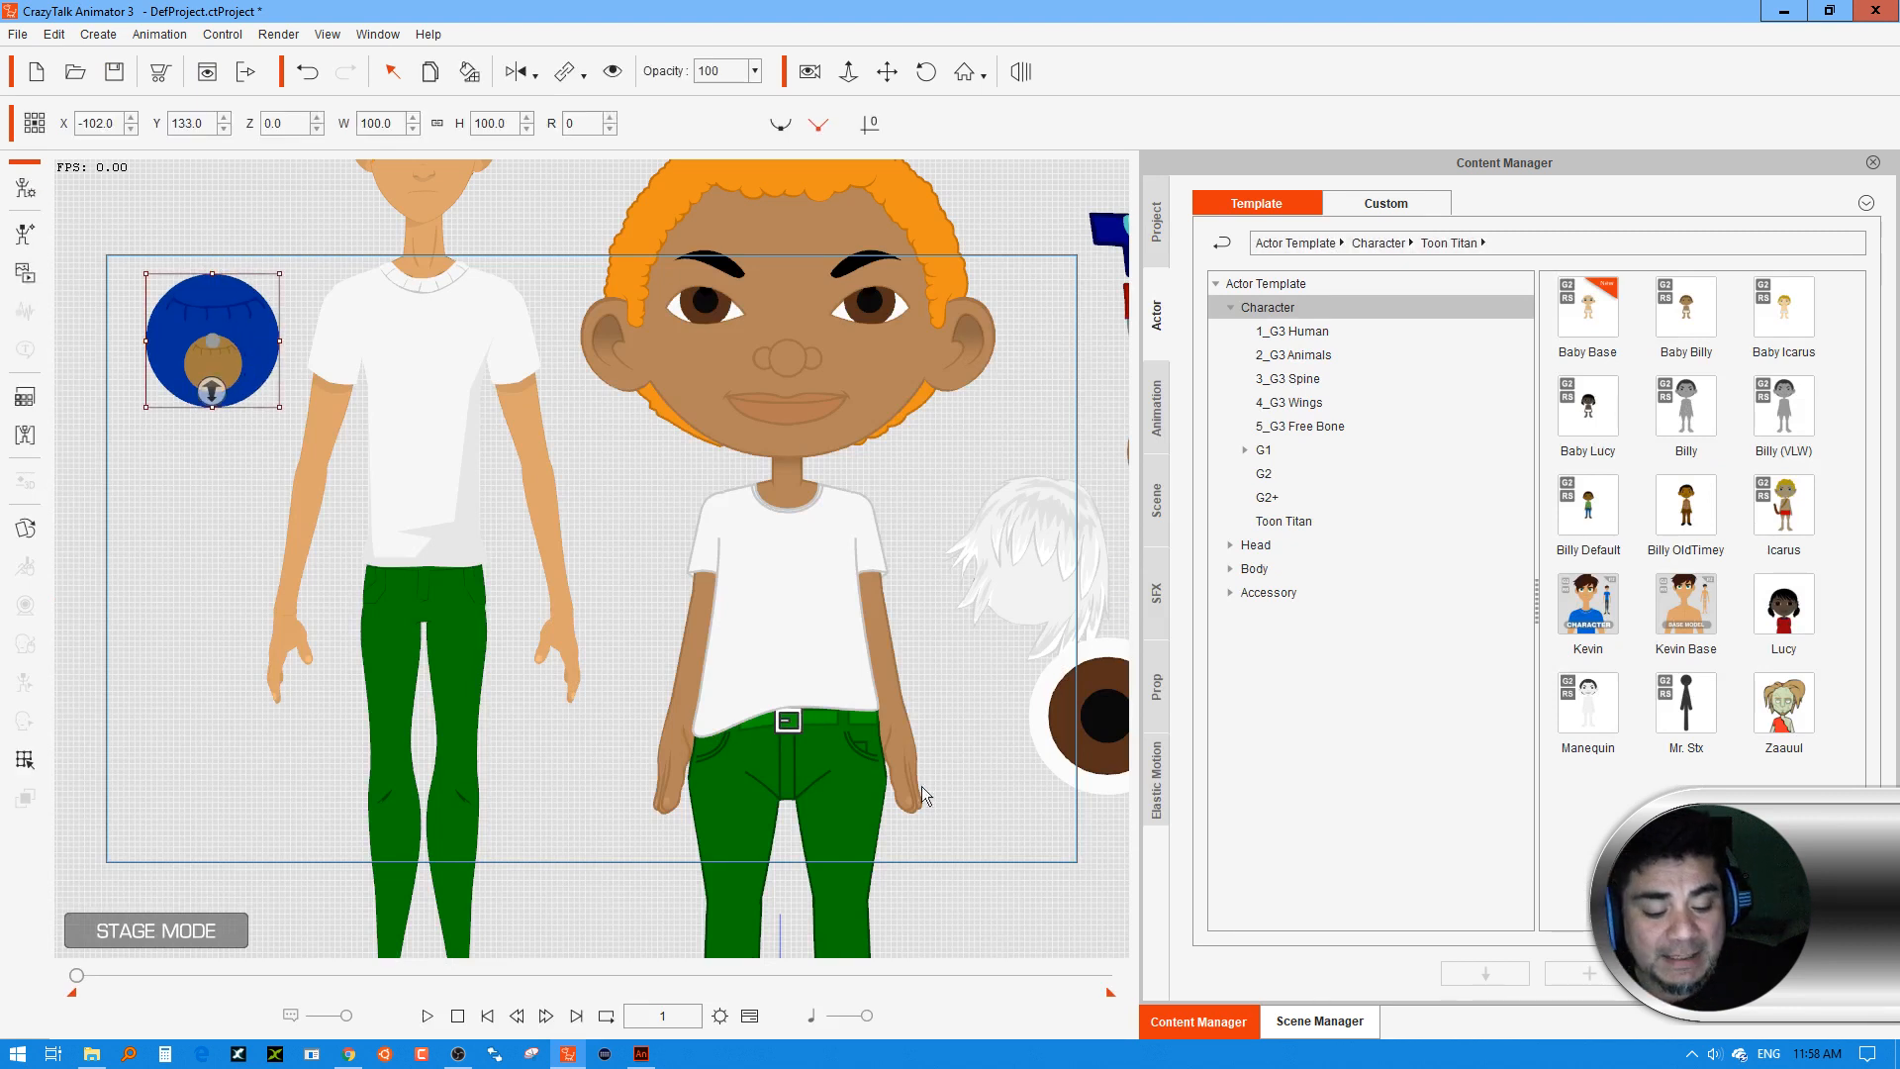
left_click(1326, 1020)
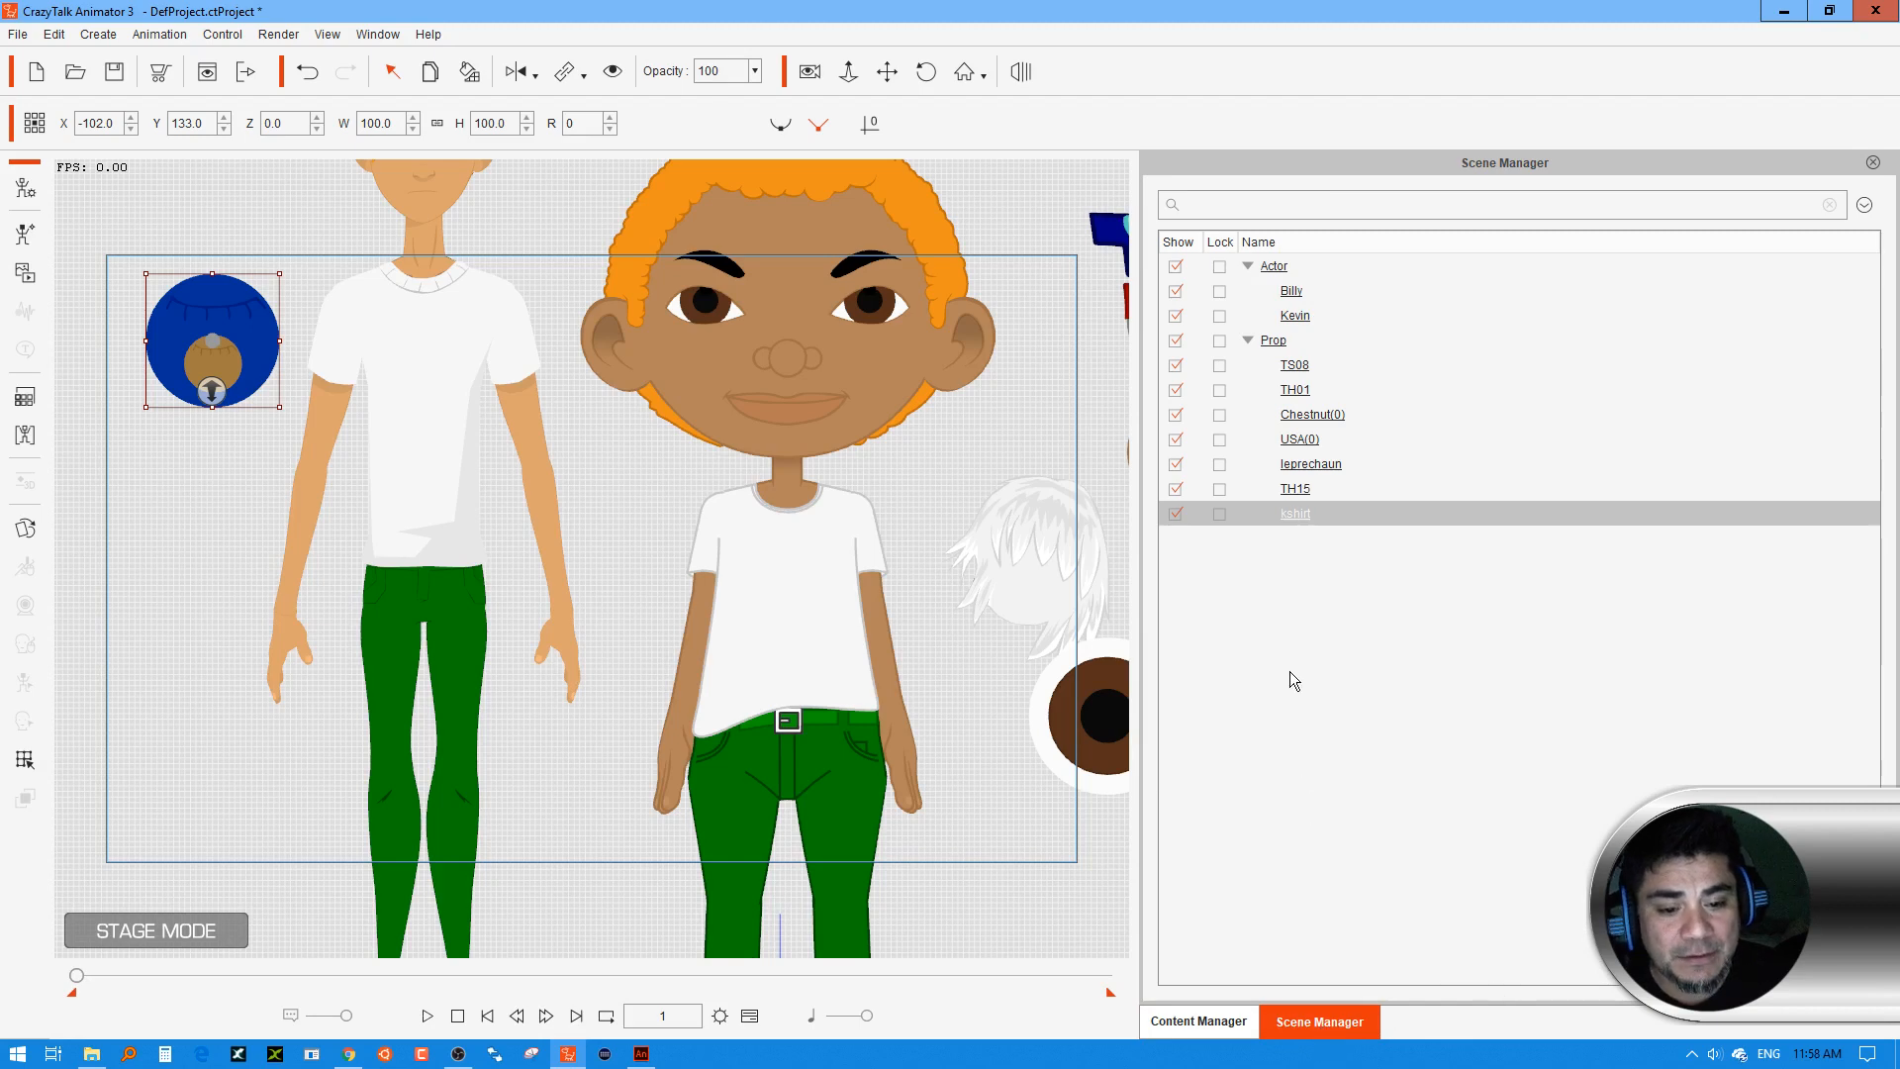
left_click(1205, 1017)
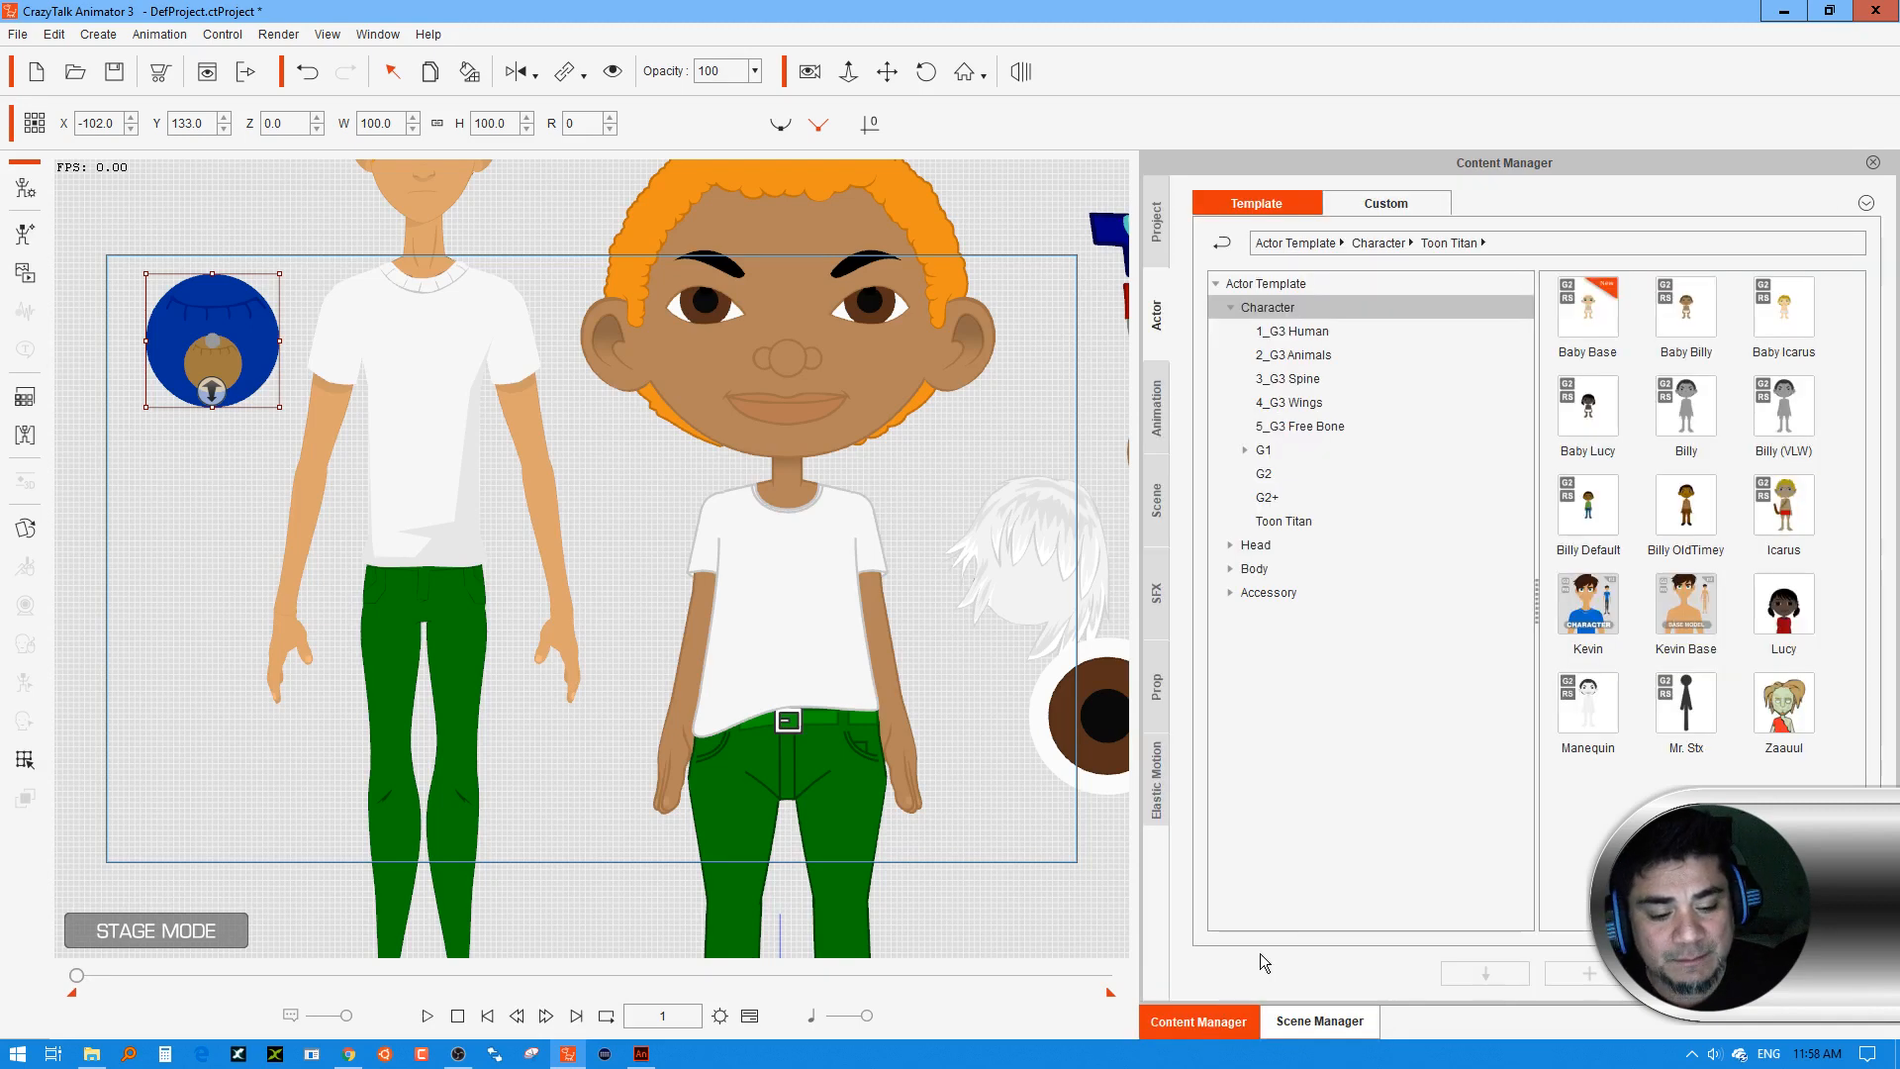
left_click(1405, 202)
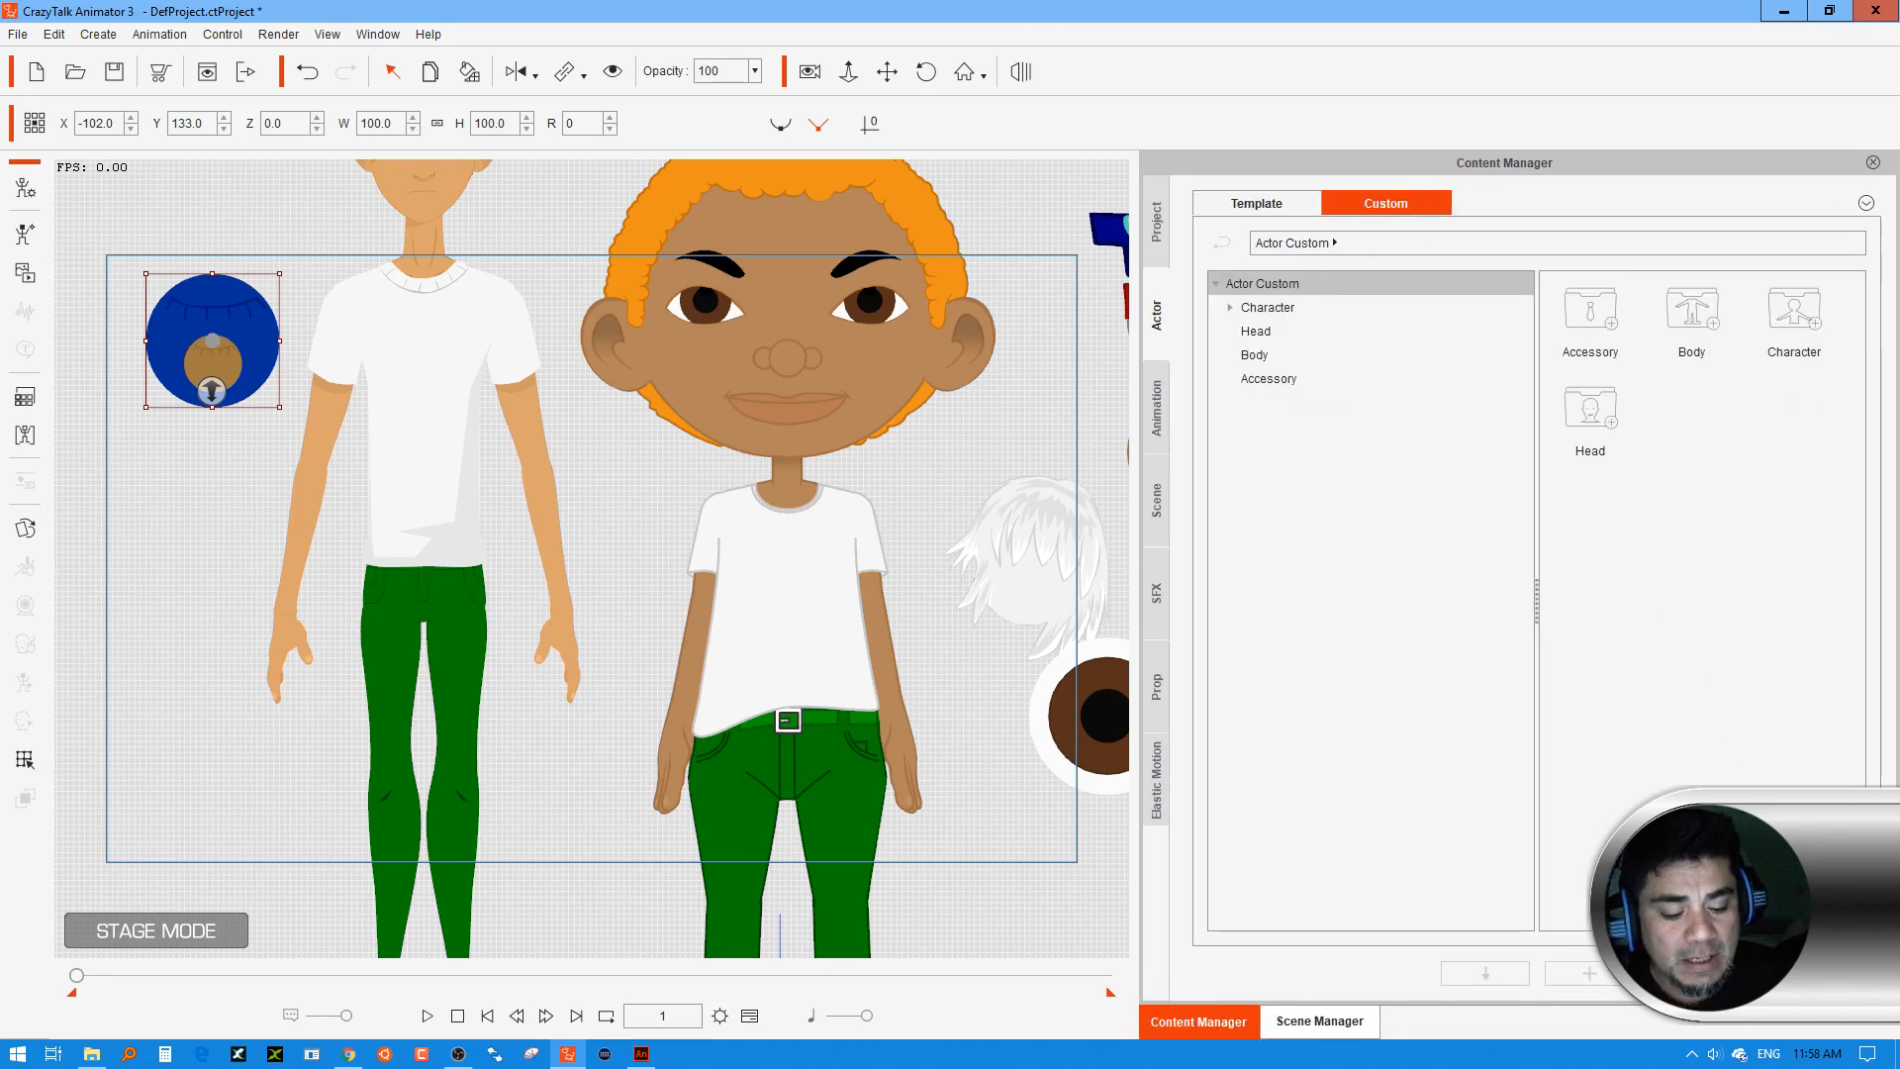
left_click(1158, 693)
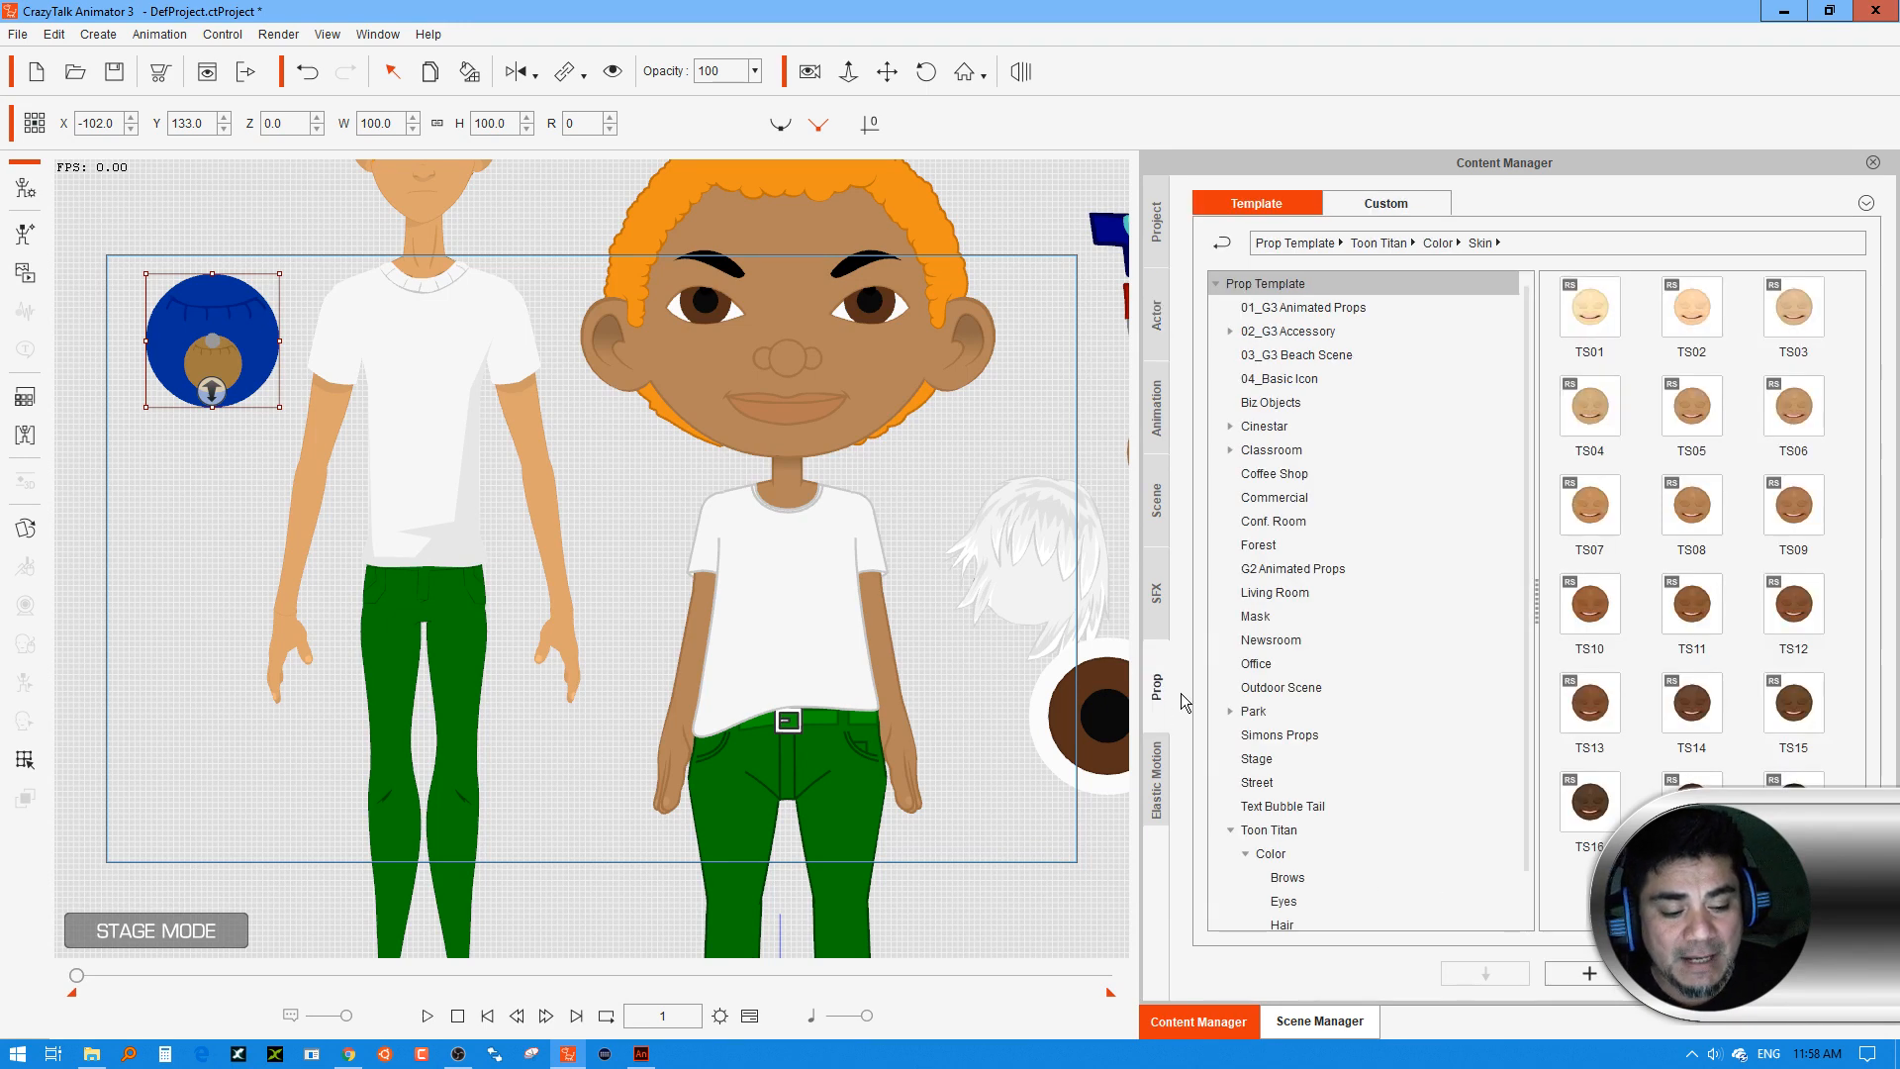
left_click(1282, 830)
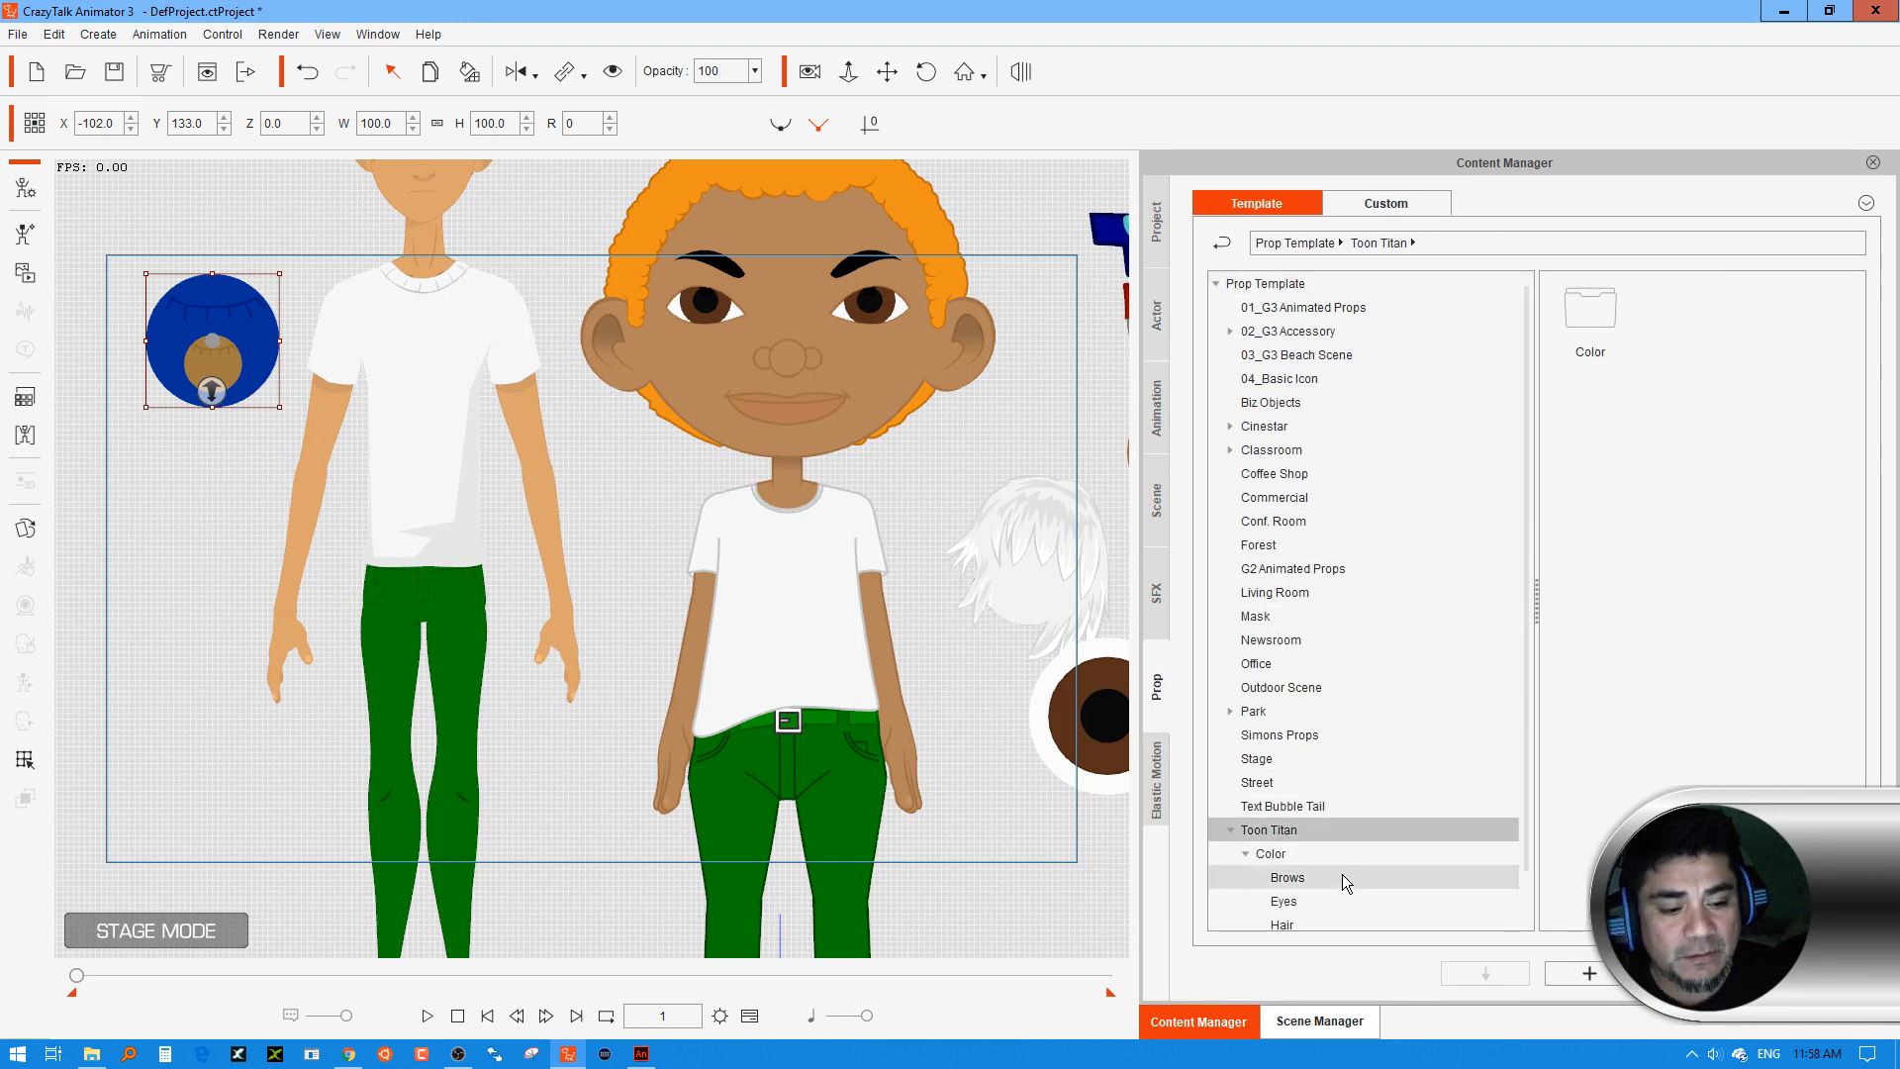
double_click(1596, 315)
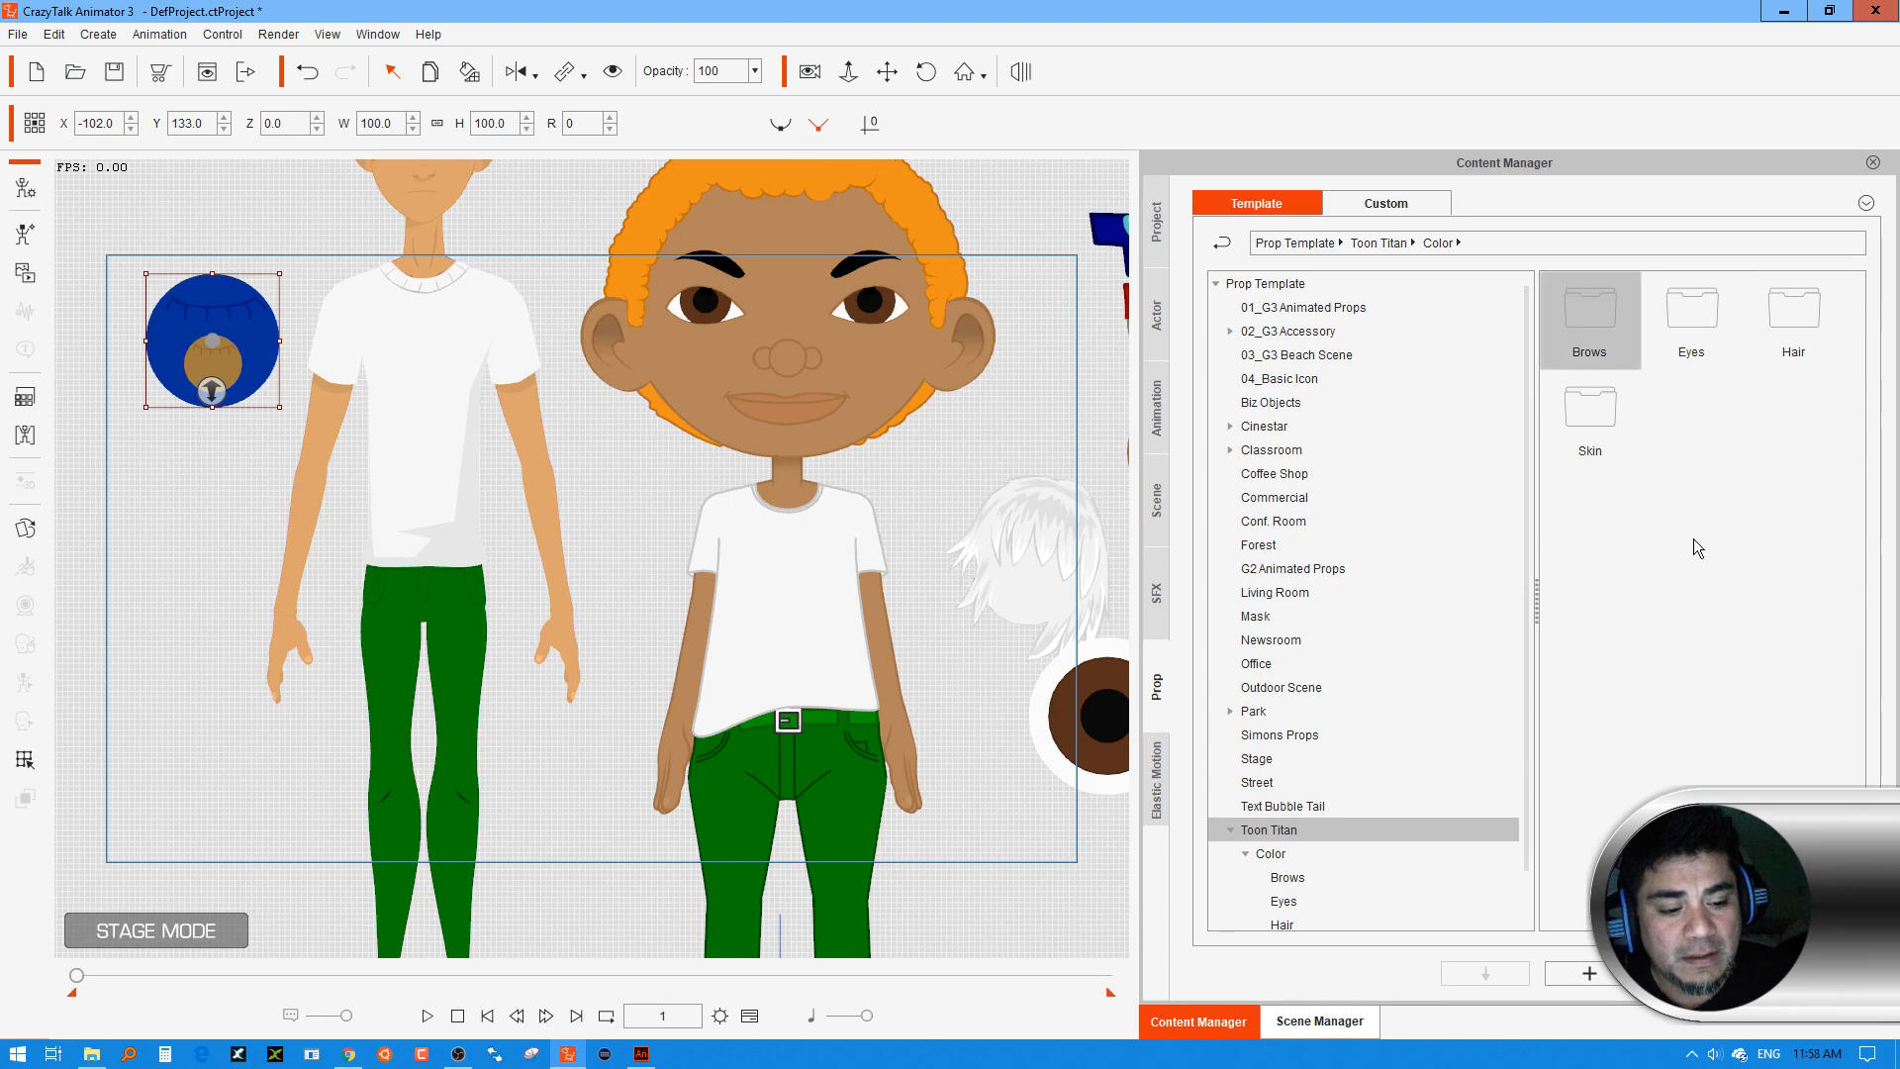
right_click(1731, 550)
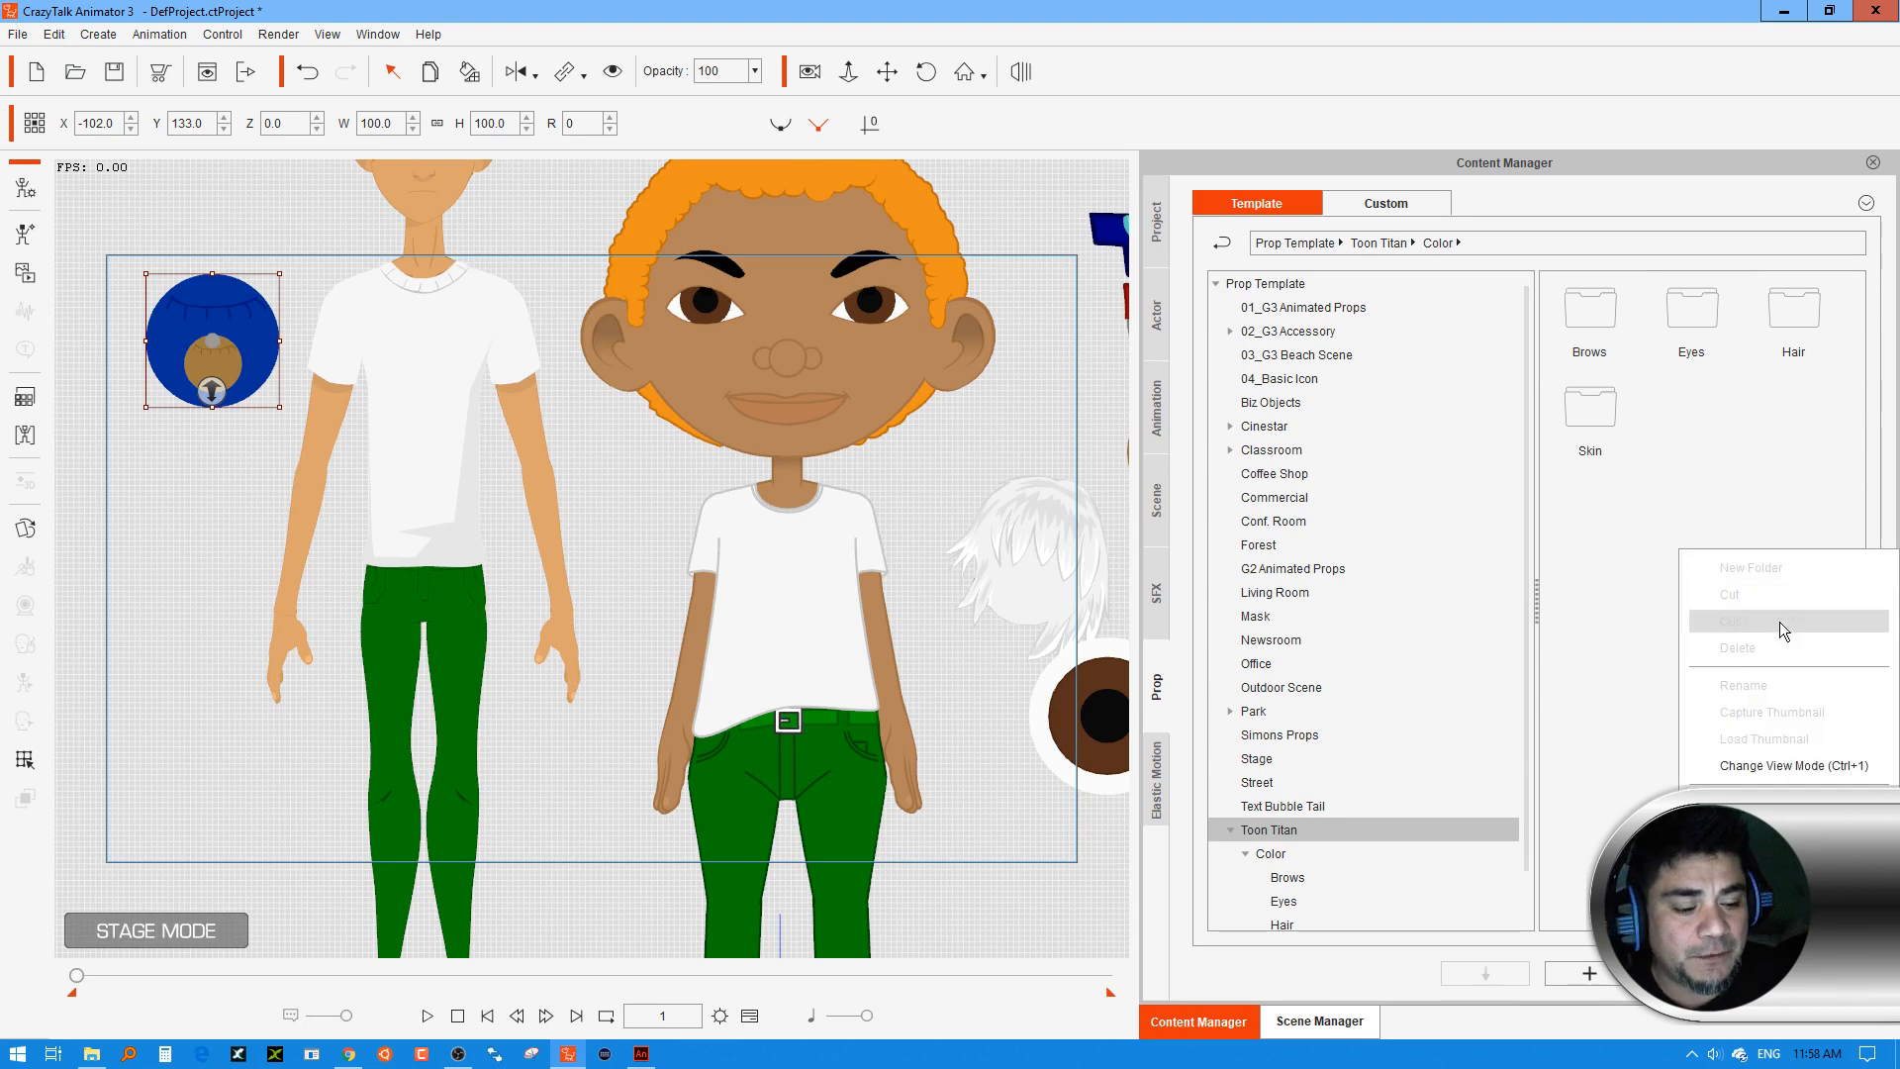
left_click(1394, 203)
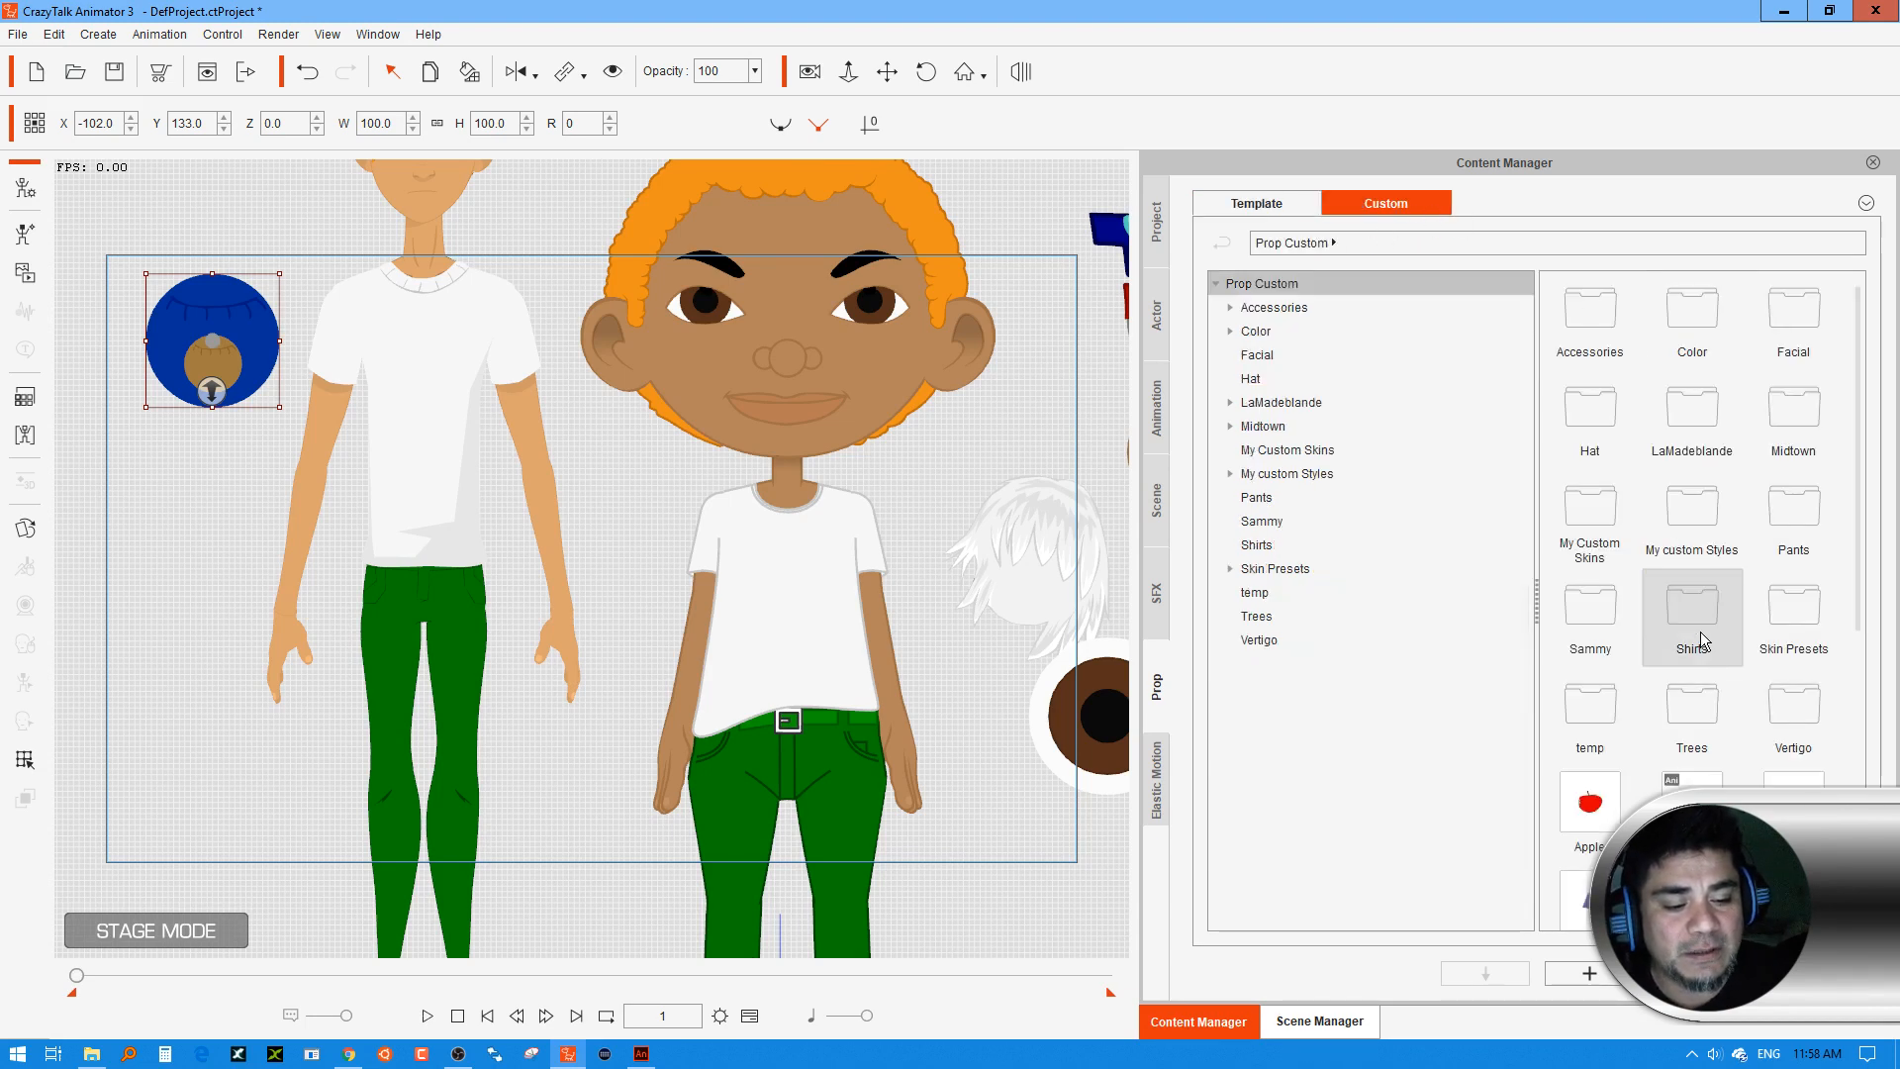
left_click(1588, 973)
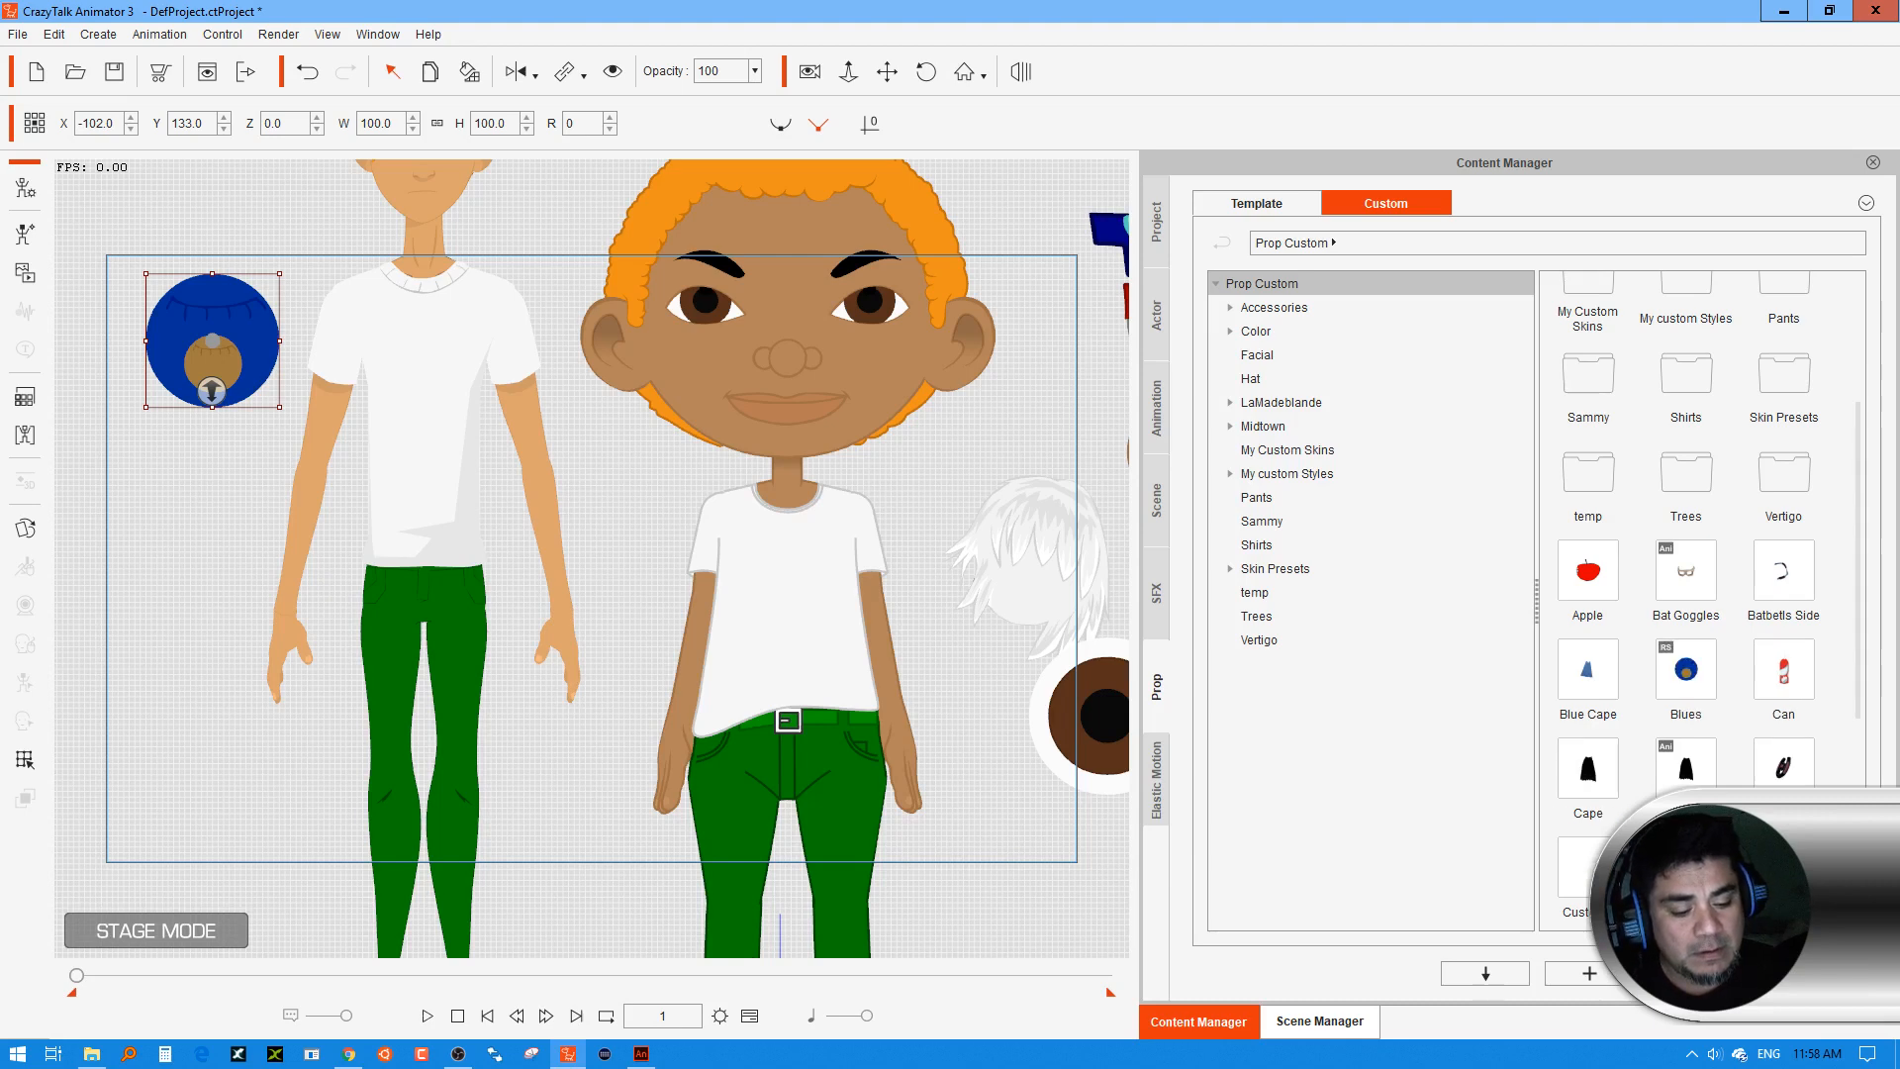
Place the Blues prop from the library between the two characters and copy its render style to both characters' shirts
left_click(1682, 688)
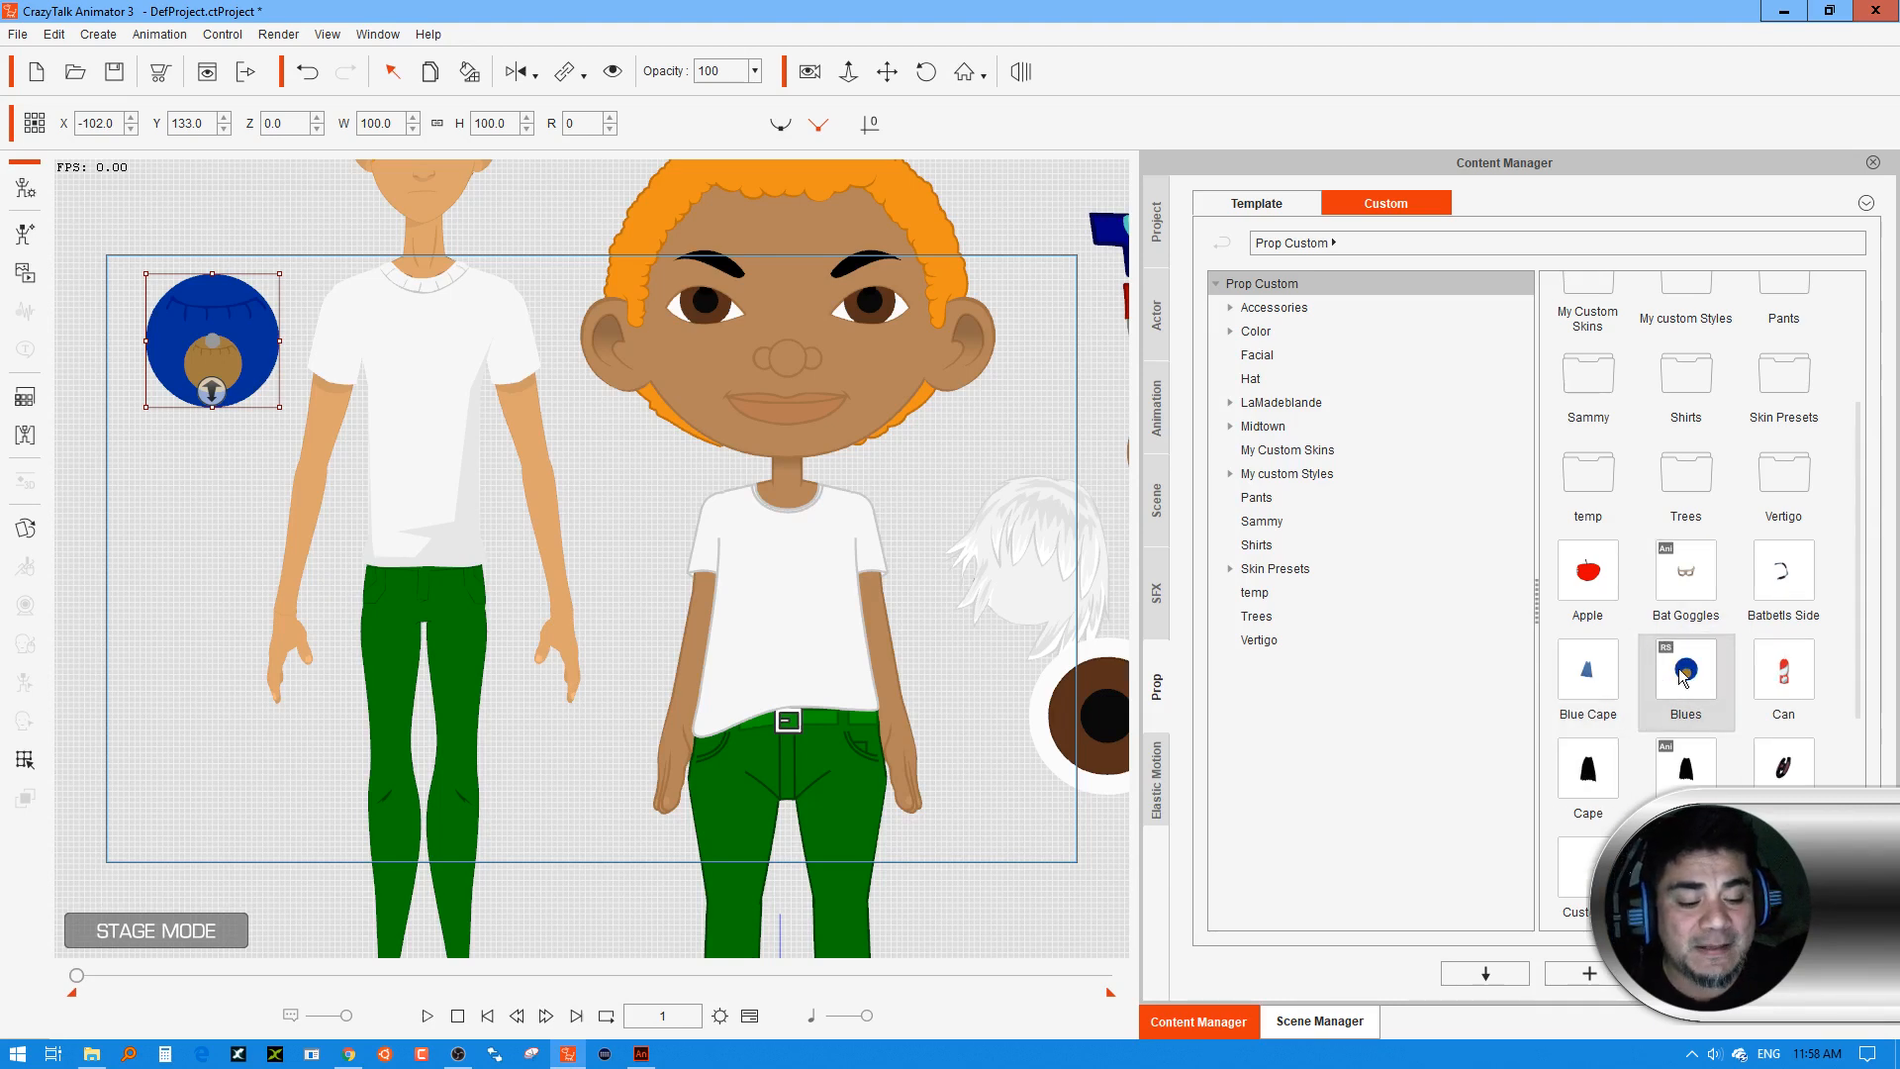
left_click_drag(1686, 673, 639, 502)
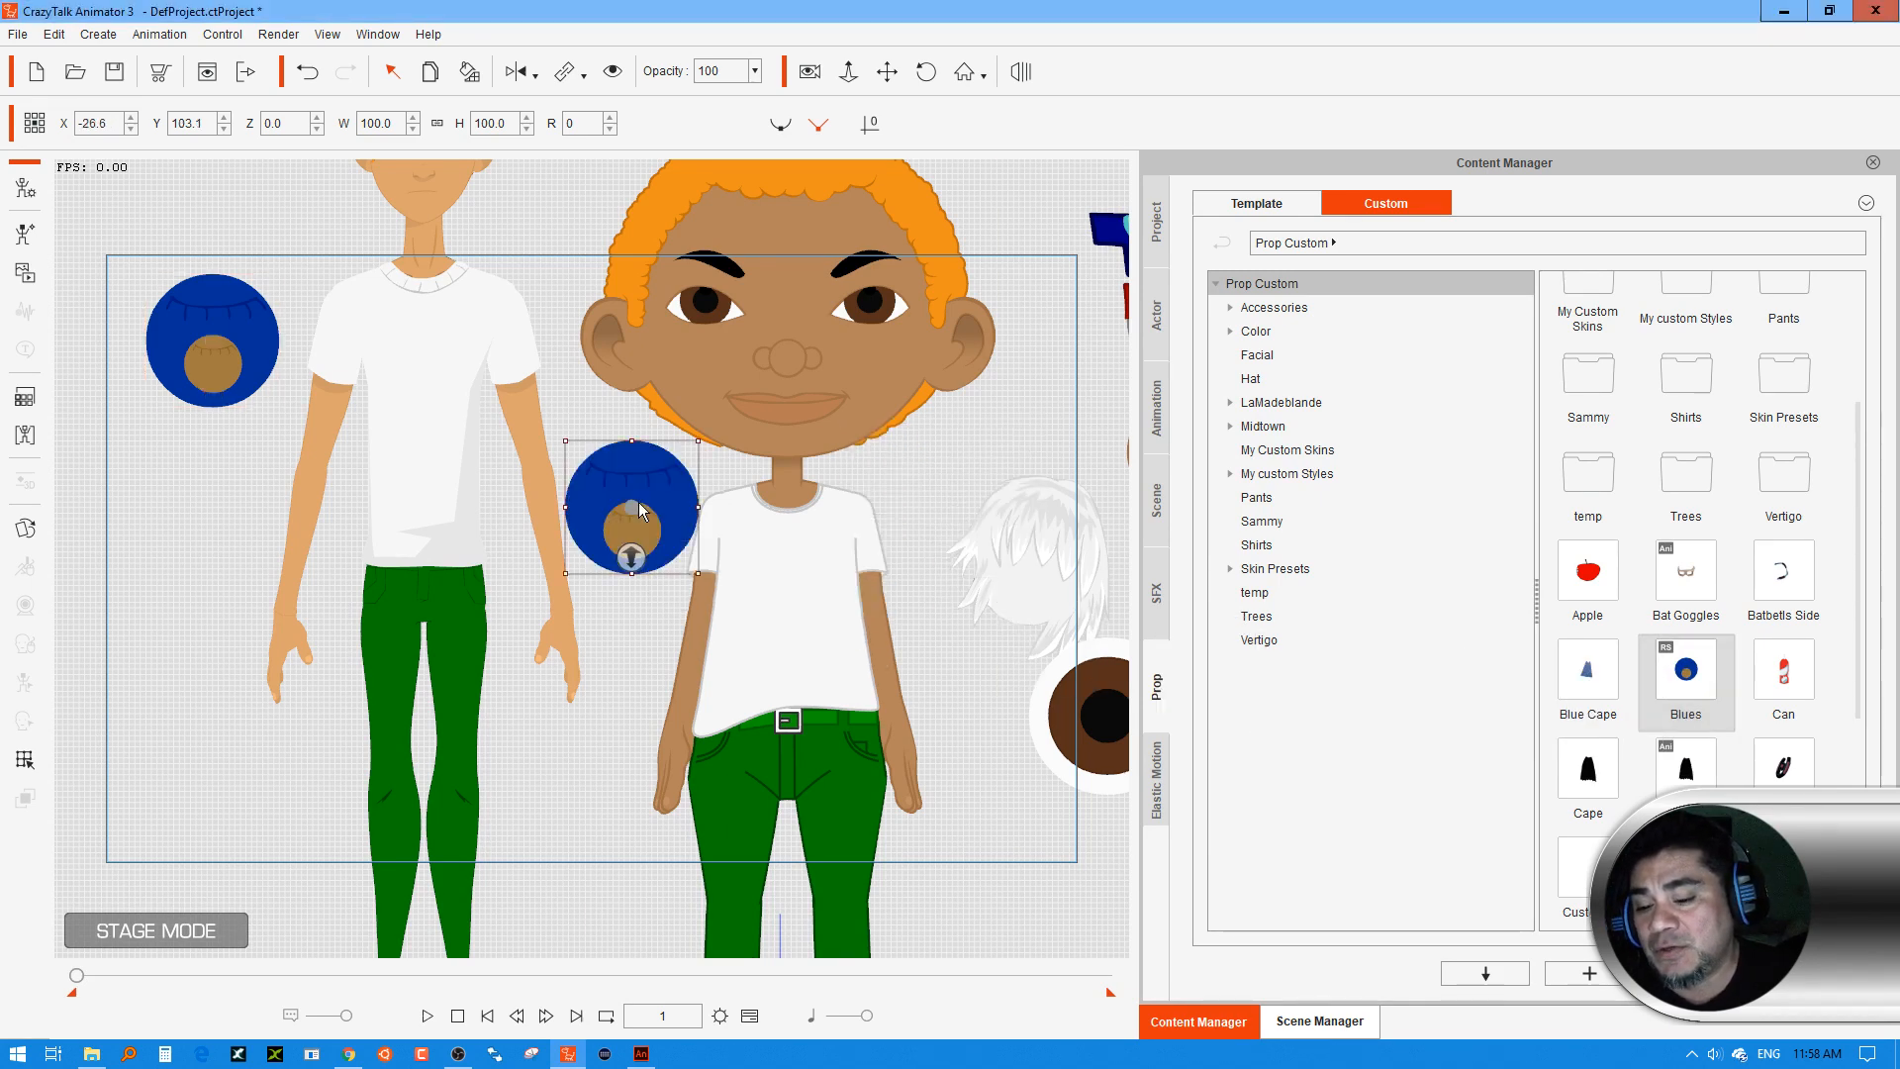
mouse_move(676, 487)
left_mouse_down()
mouse_move(713, 497)
mouse_move(645, 494)
left_mouse_up()
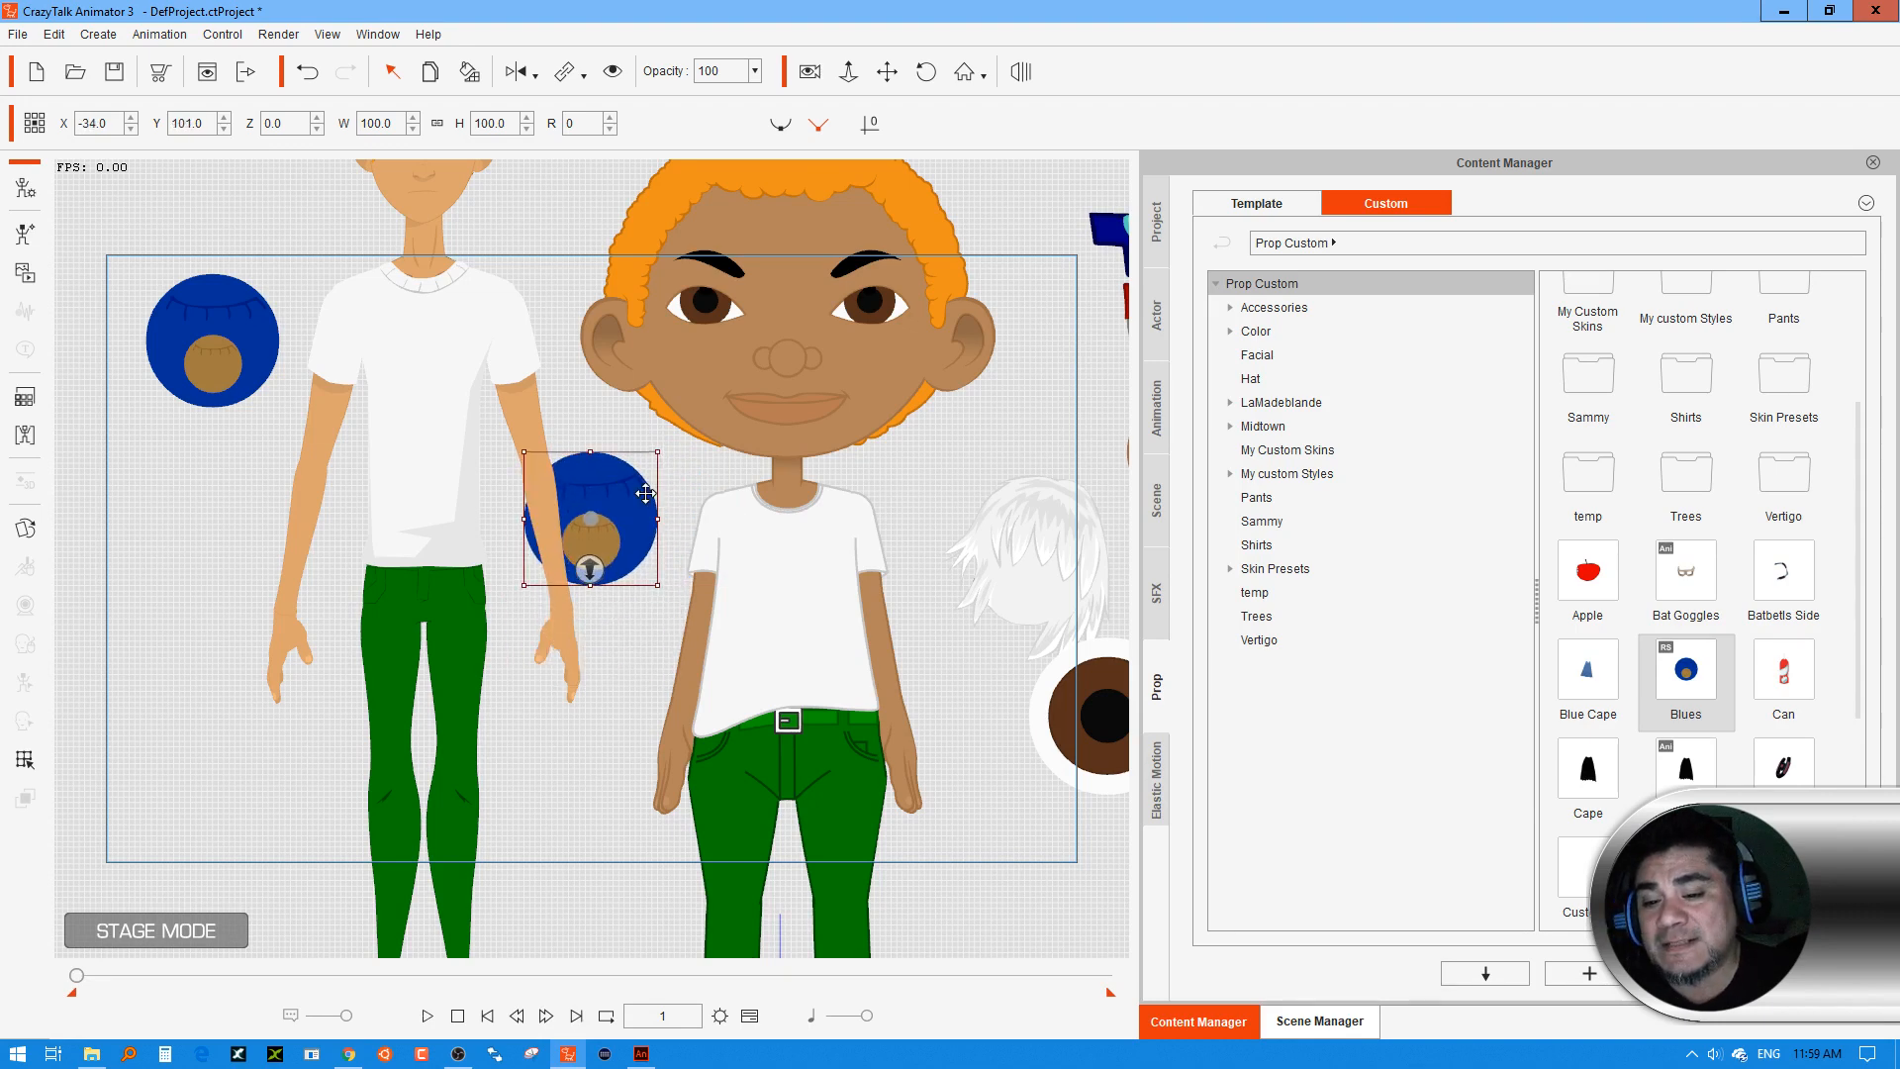
left_click(473, 73)
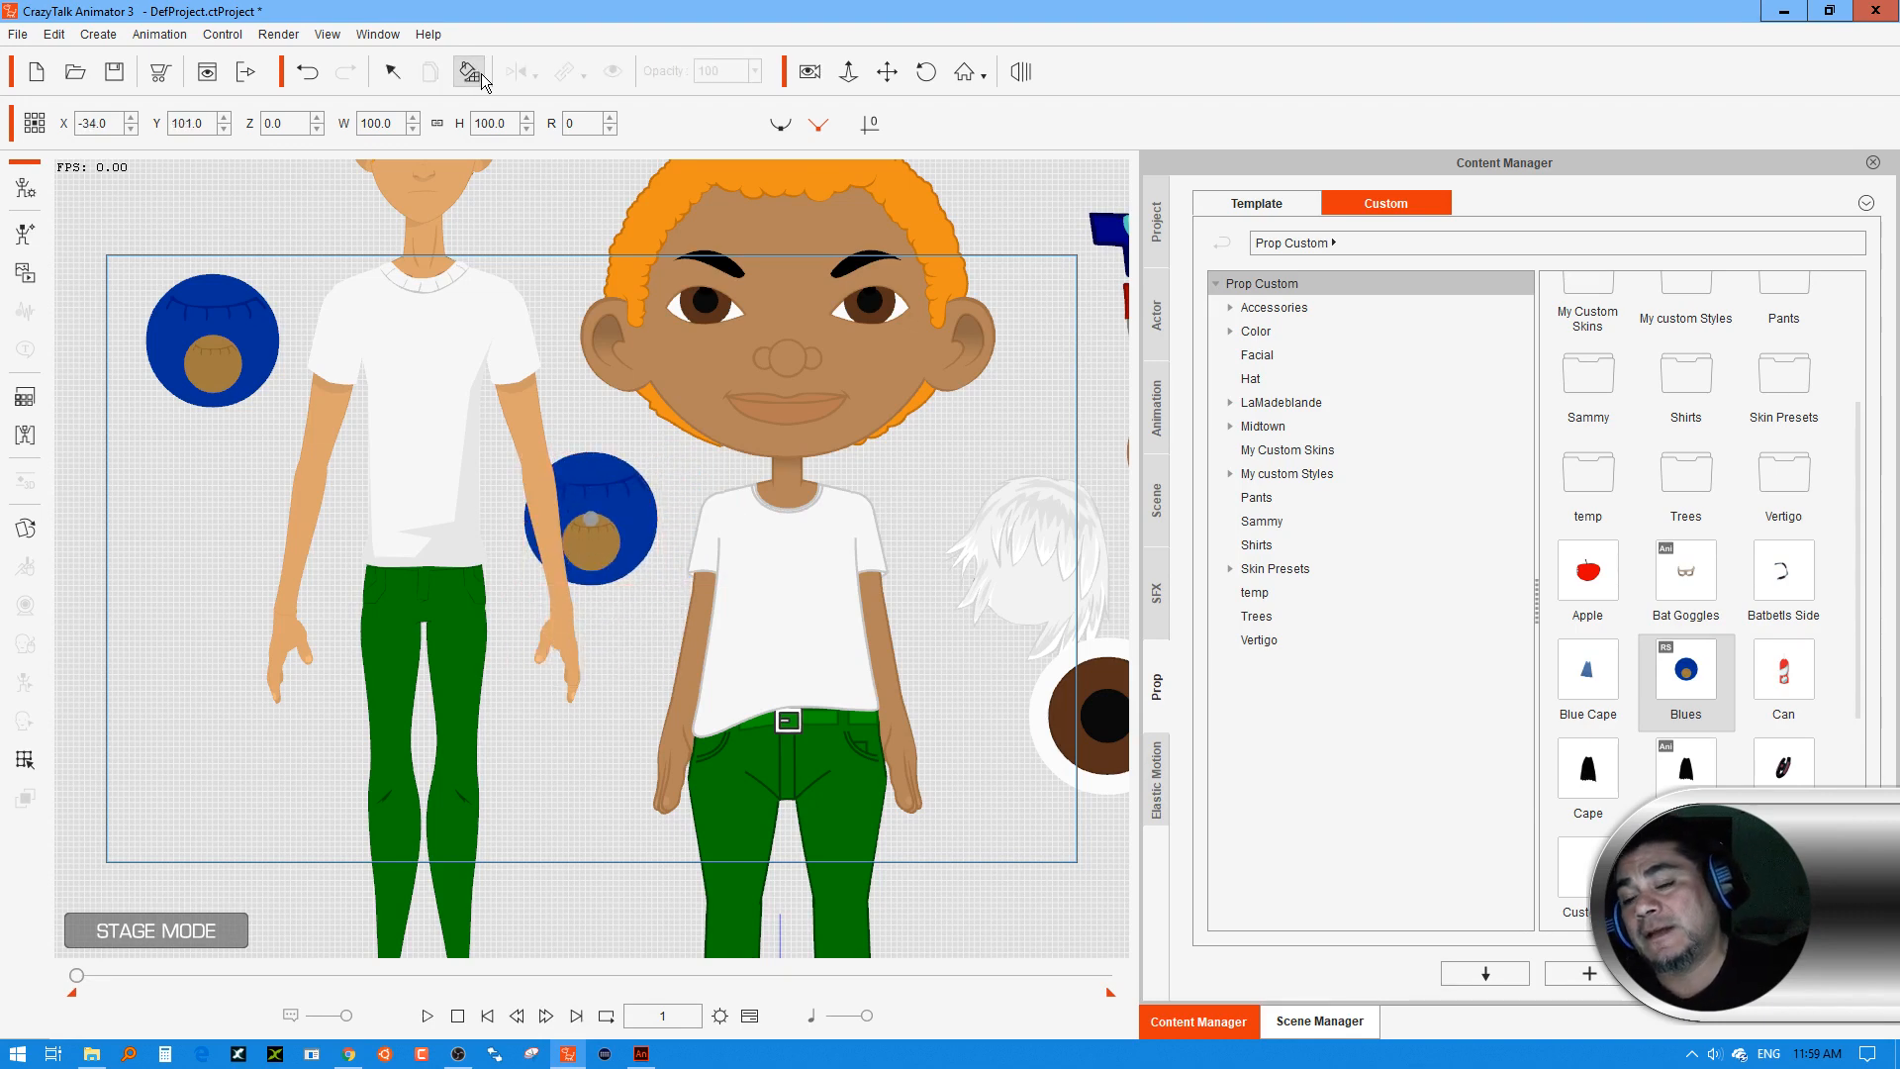
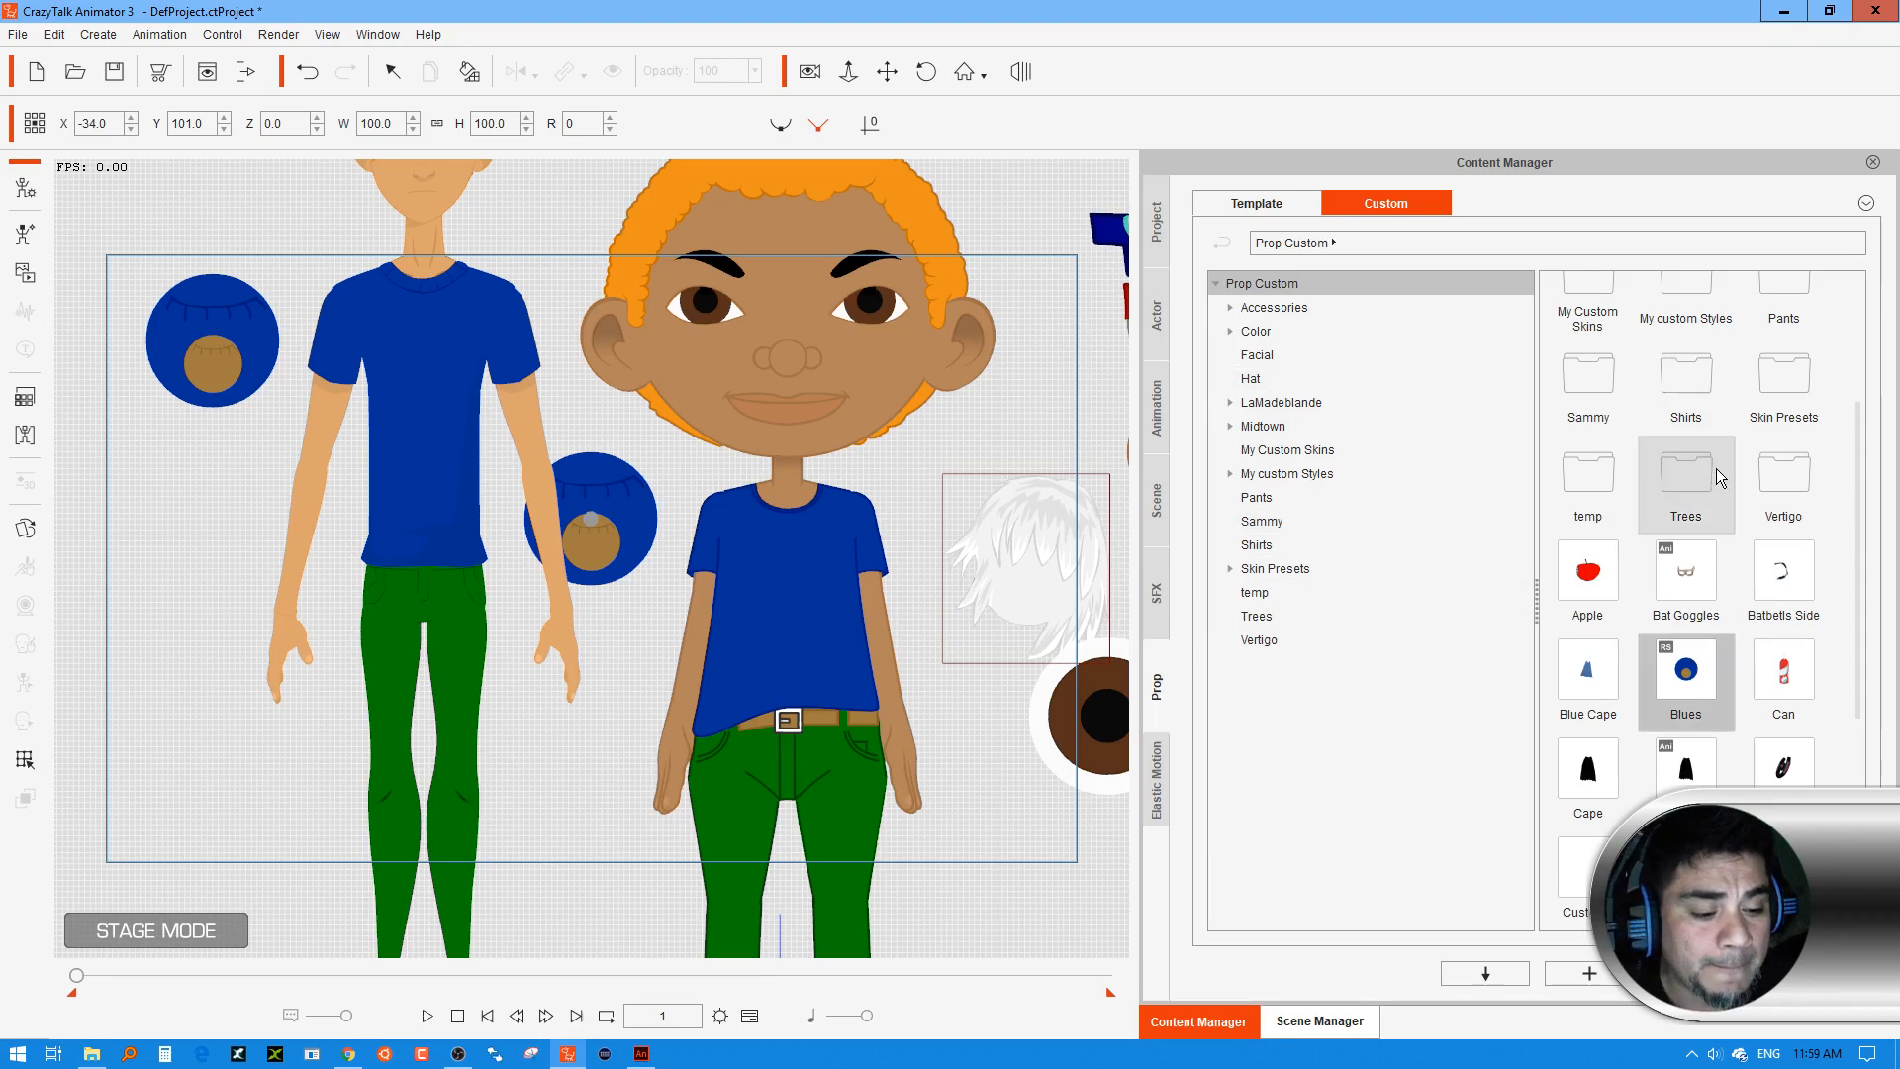
Look through the custom Sammy prop folder and the Toon Titan Color template folders
double_click(1571, 382)
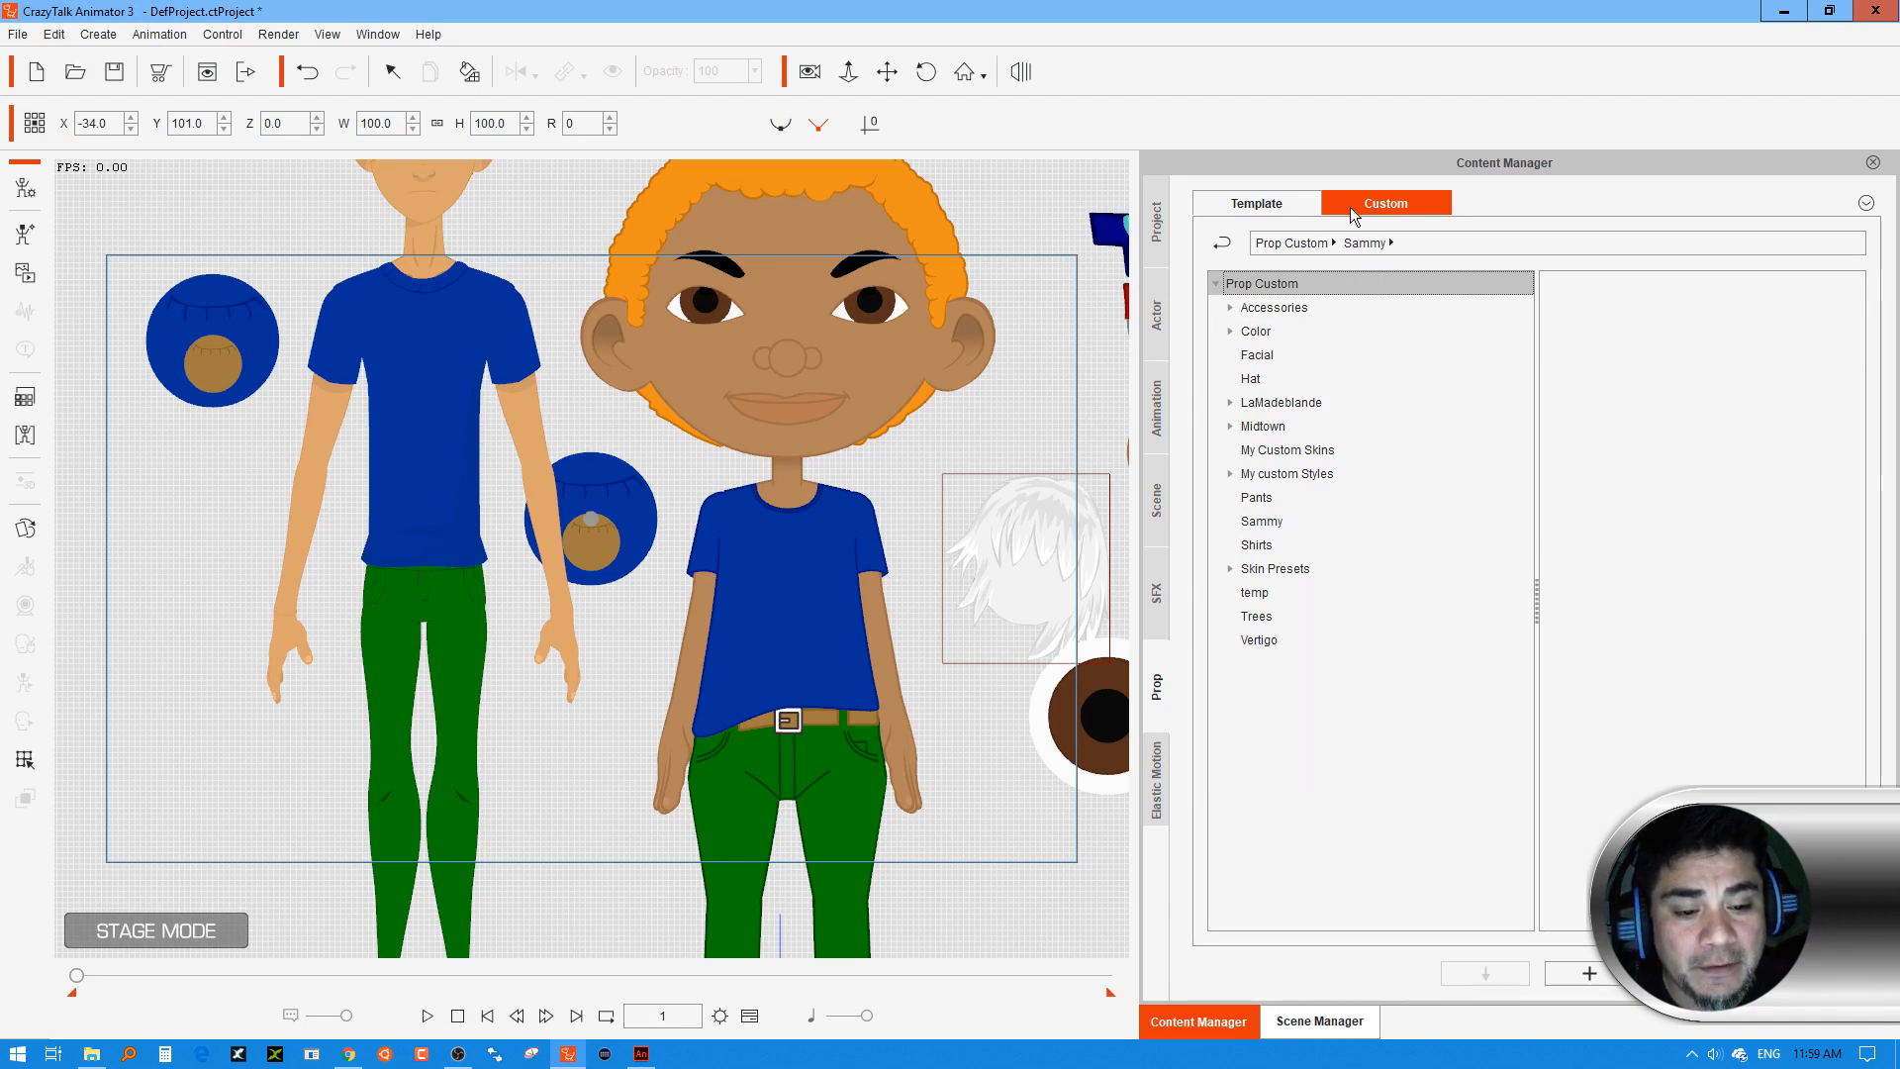
left_click(1274, 205)
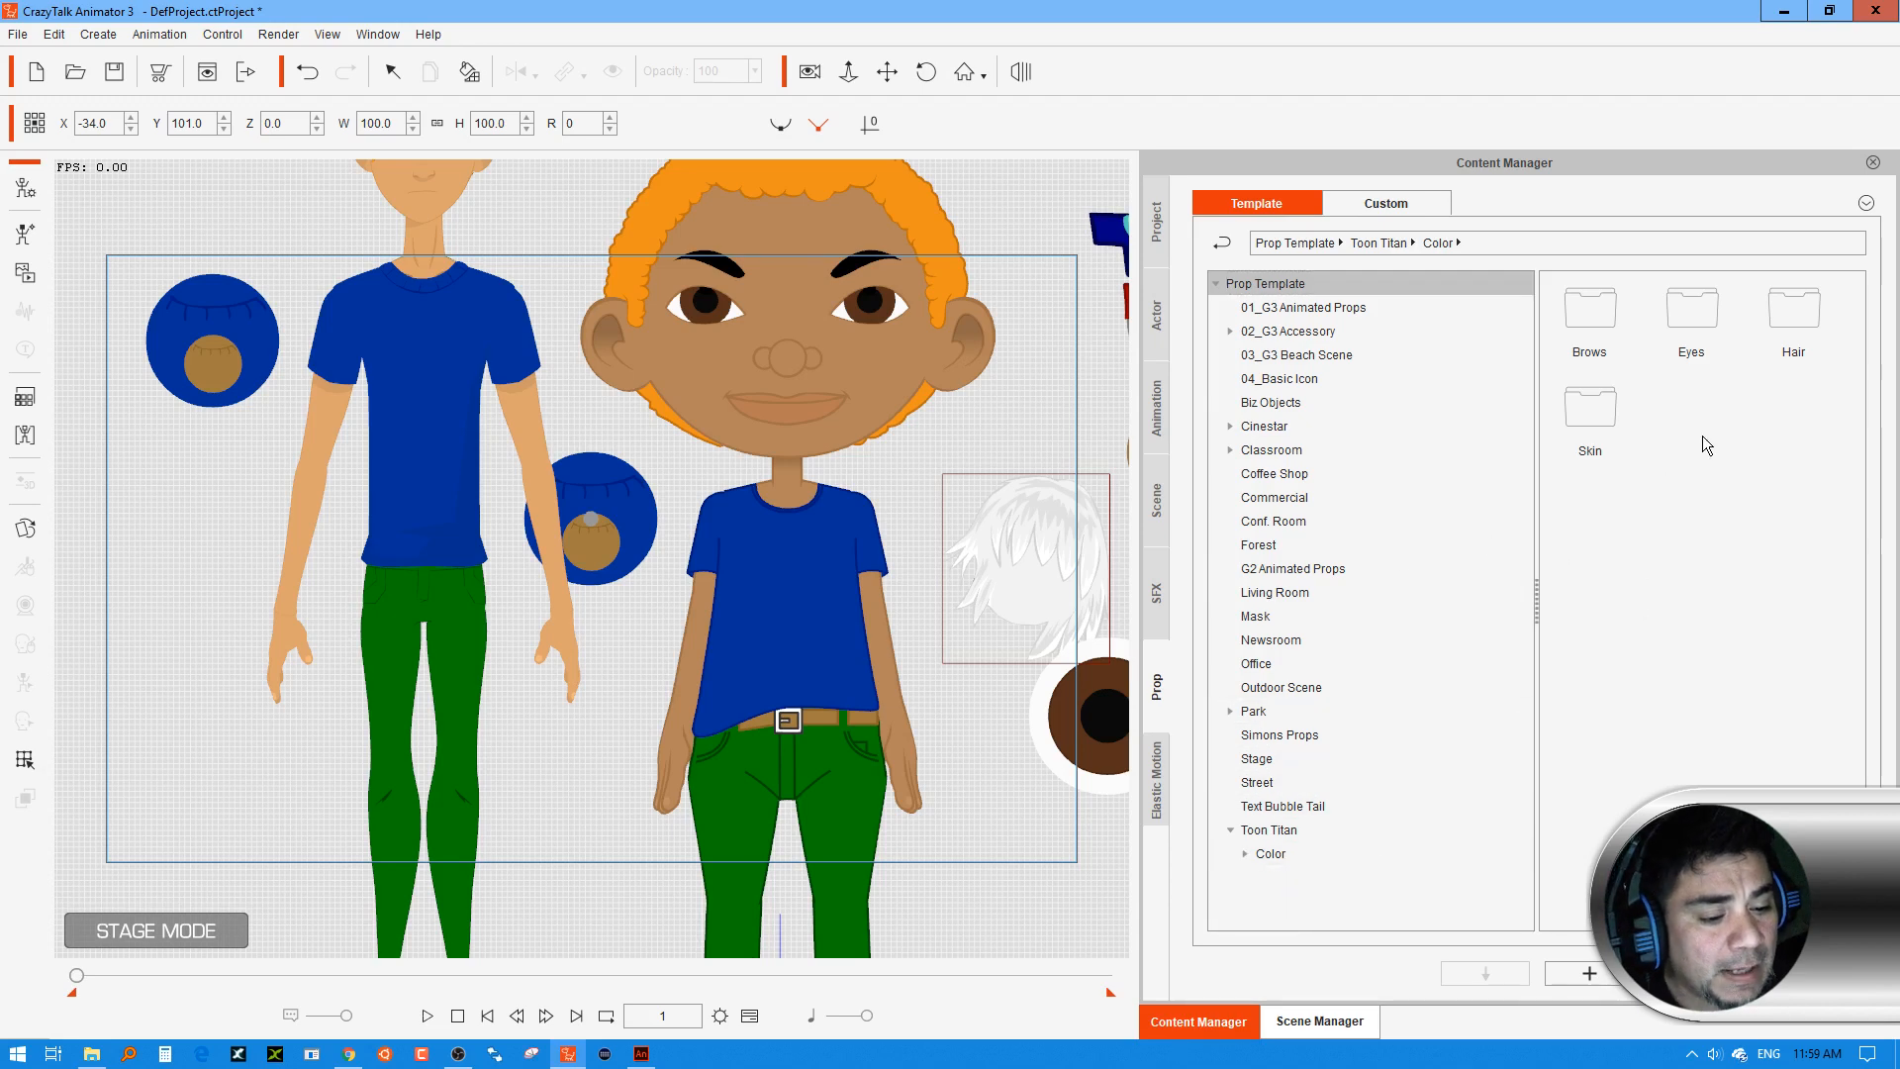
left_click(1357, 861)
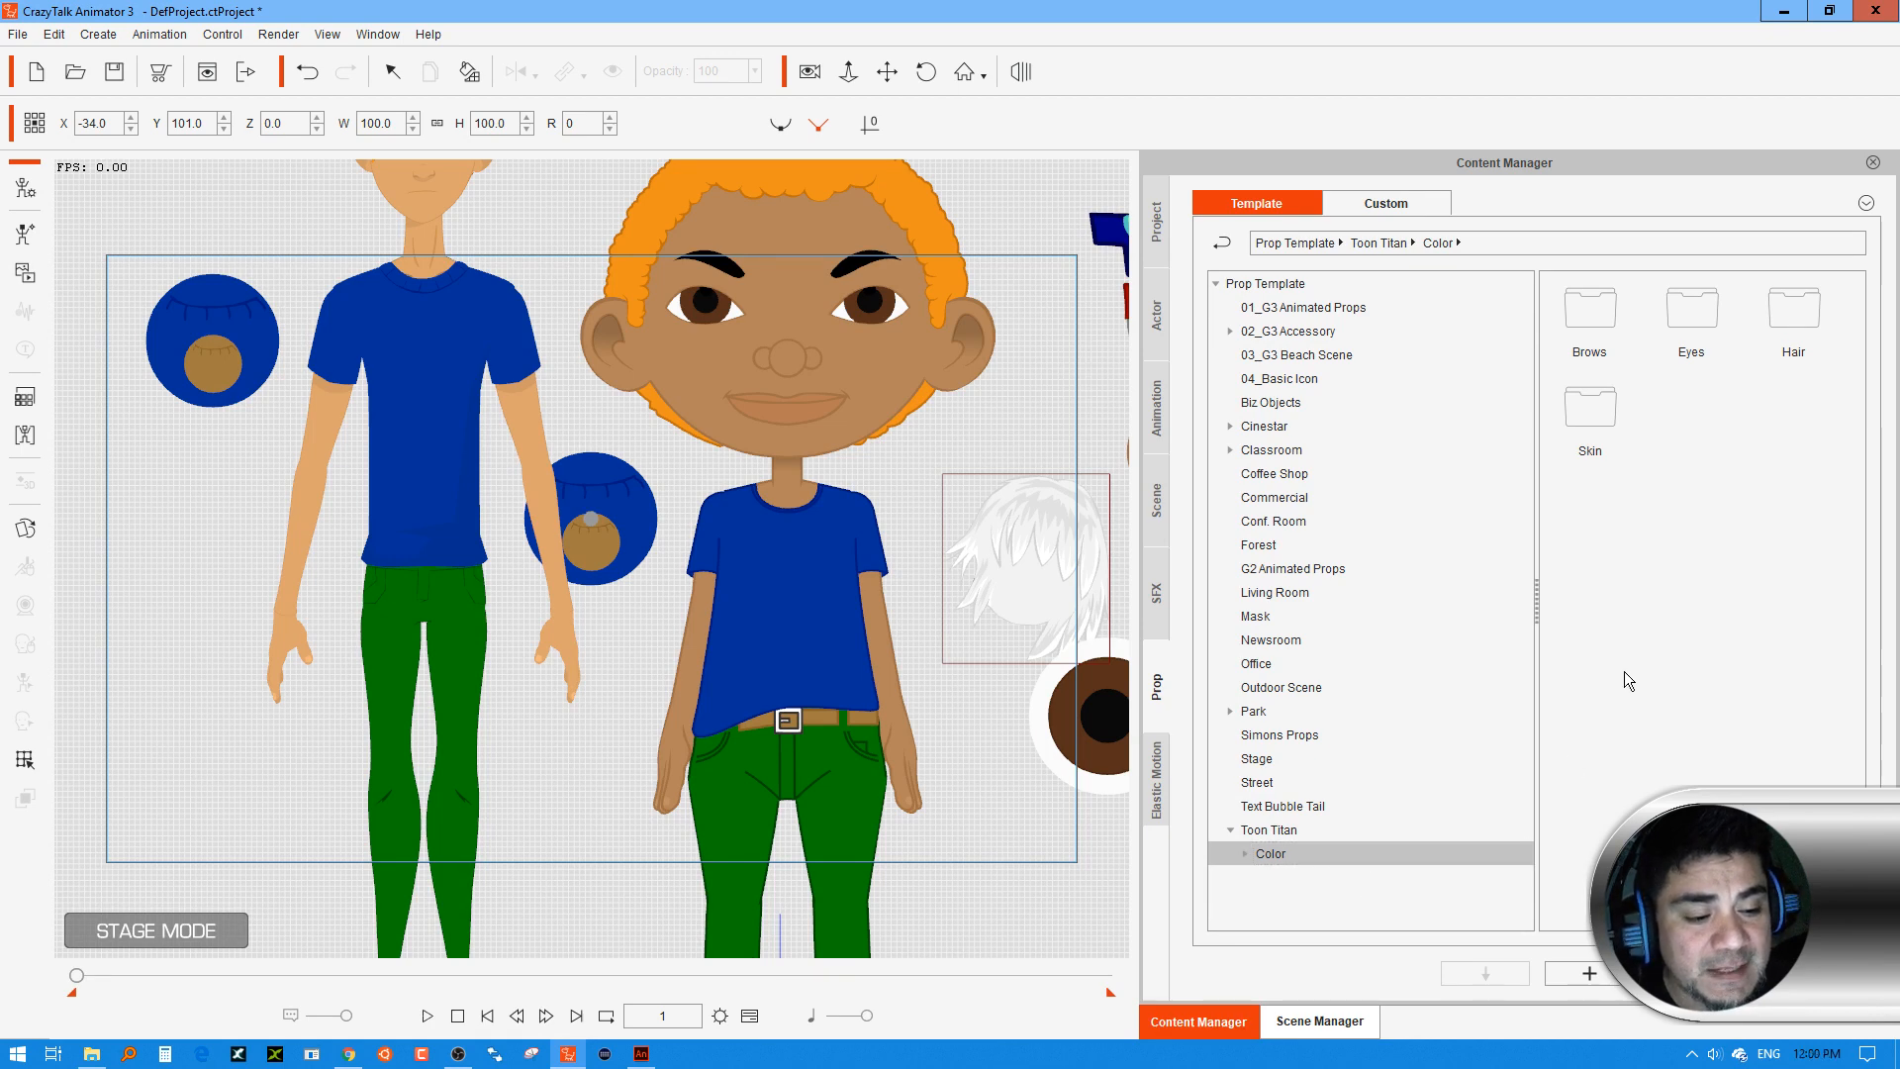
left_click(1385, 205)
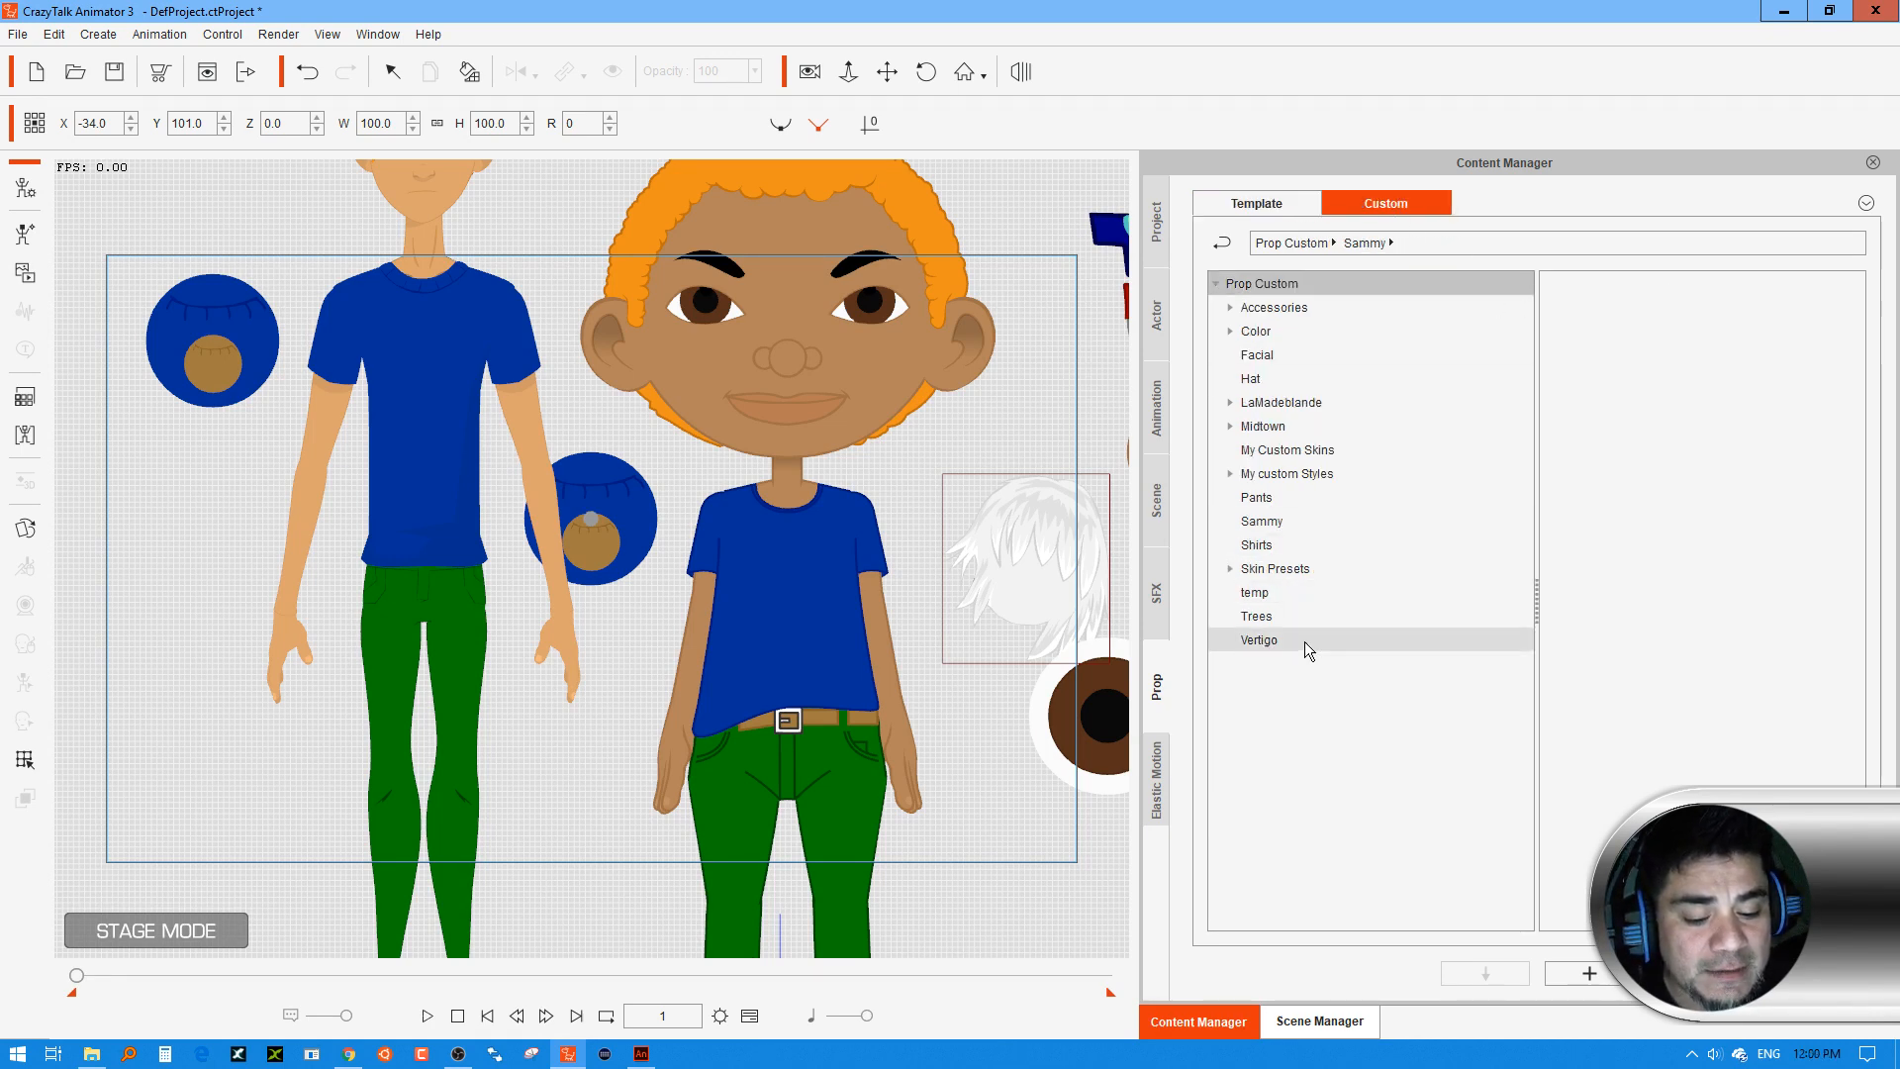
Shrink the CrazyTalk Animator window, close the Irish stylizers folder, and switch to Everything to search the computer's files for sammy
left_click(1831, 12)
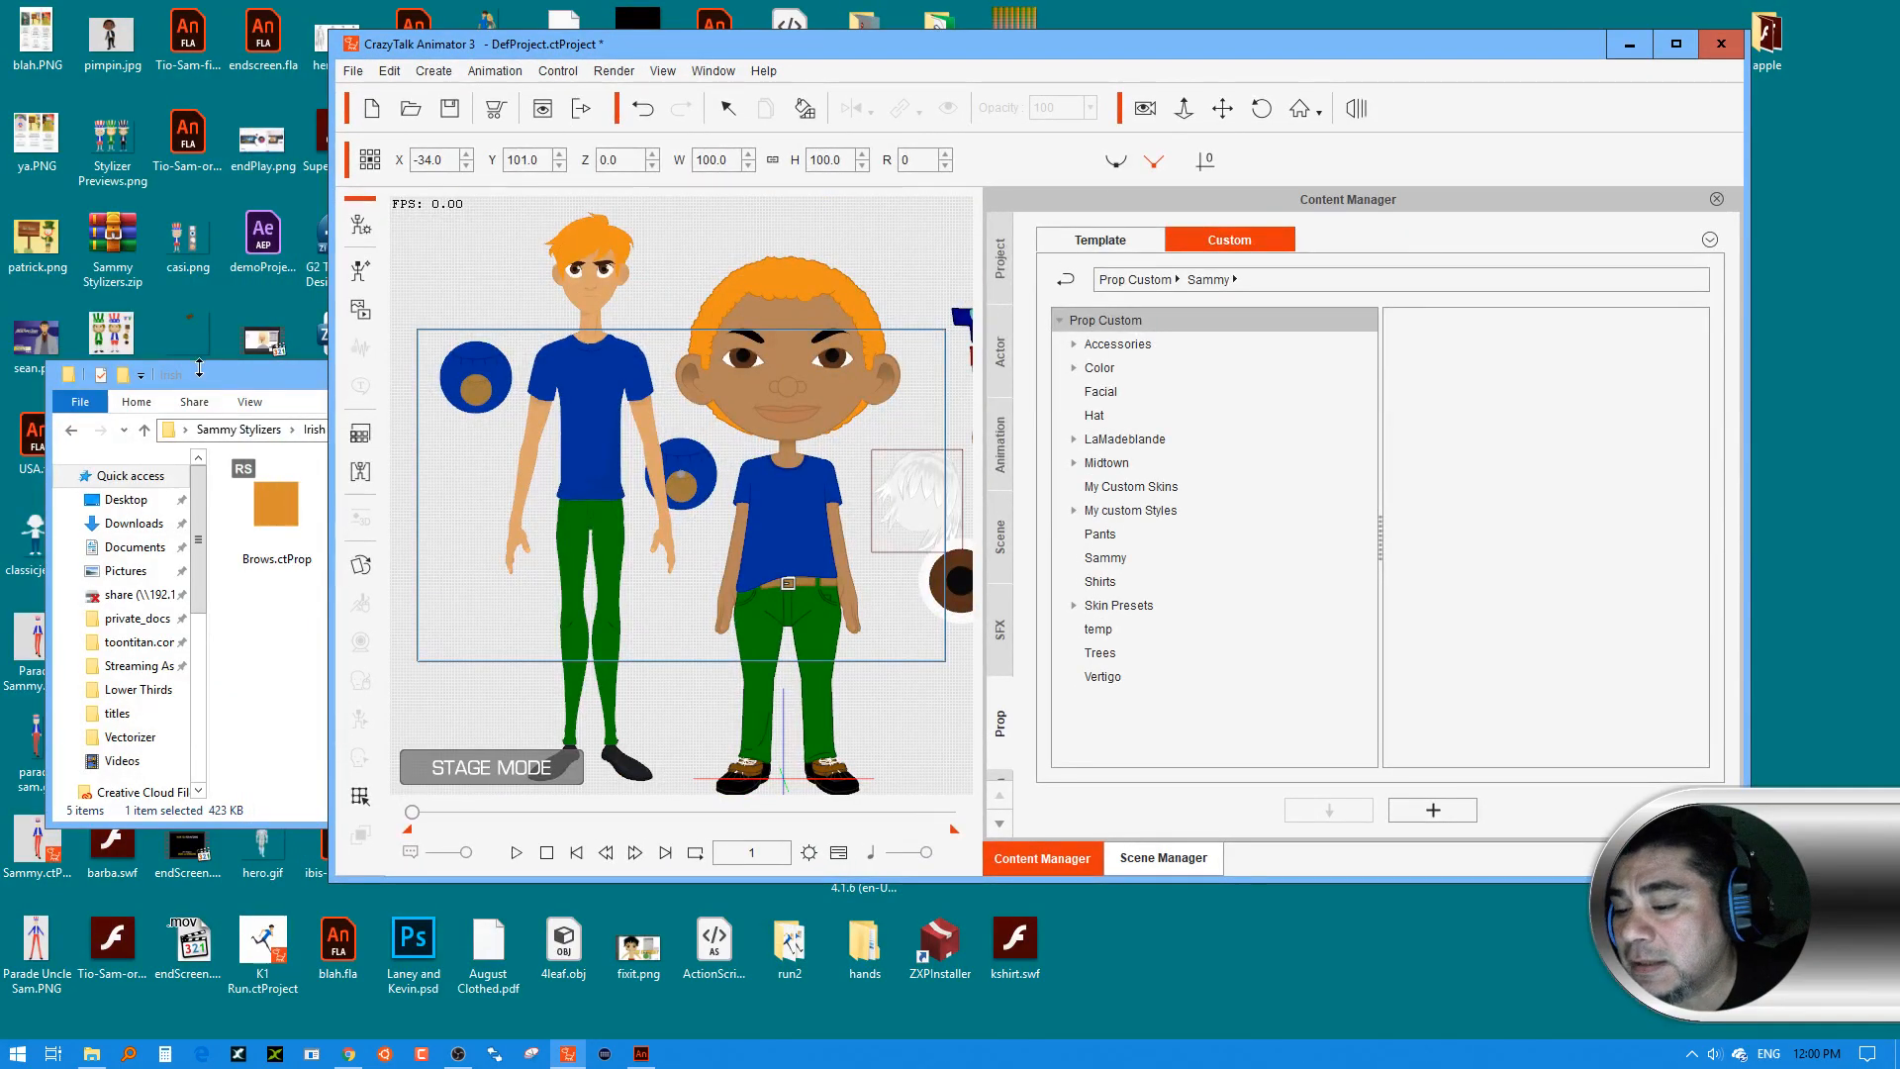
left_click(202, 368)
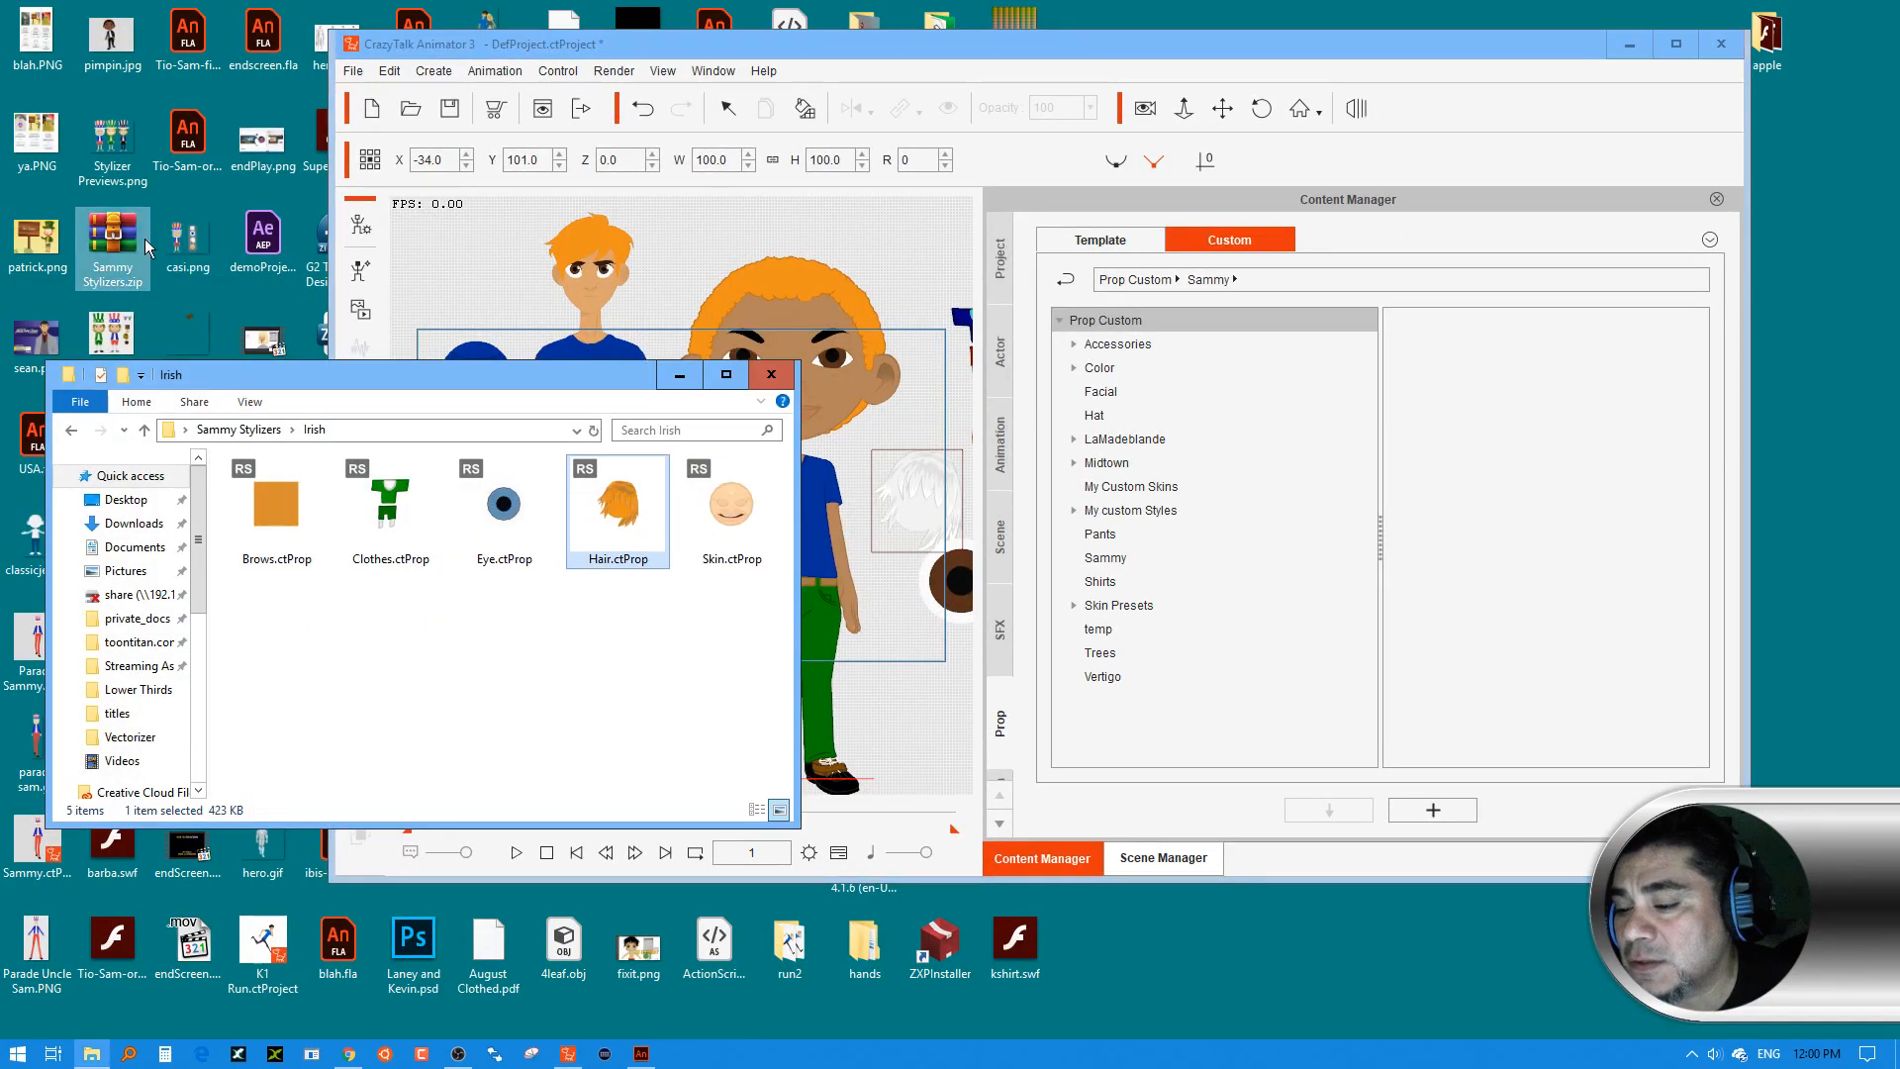
left_click(779, 378)
left_click_drag(794, 43, 593, 137)
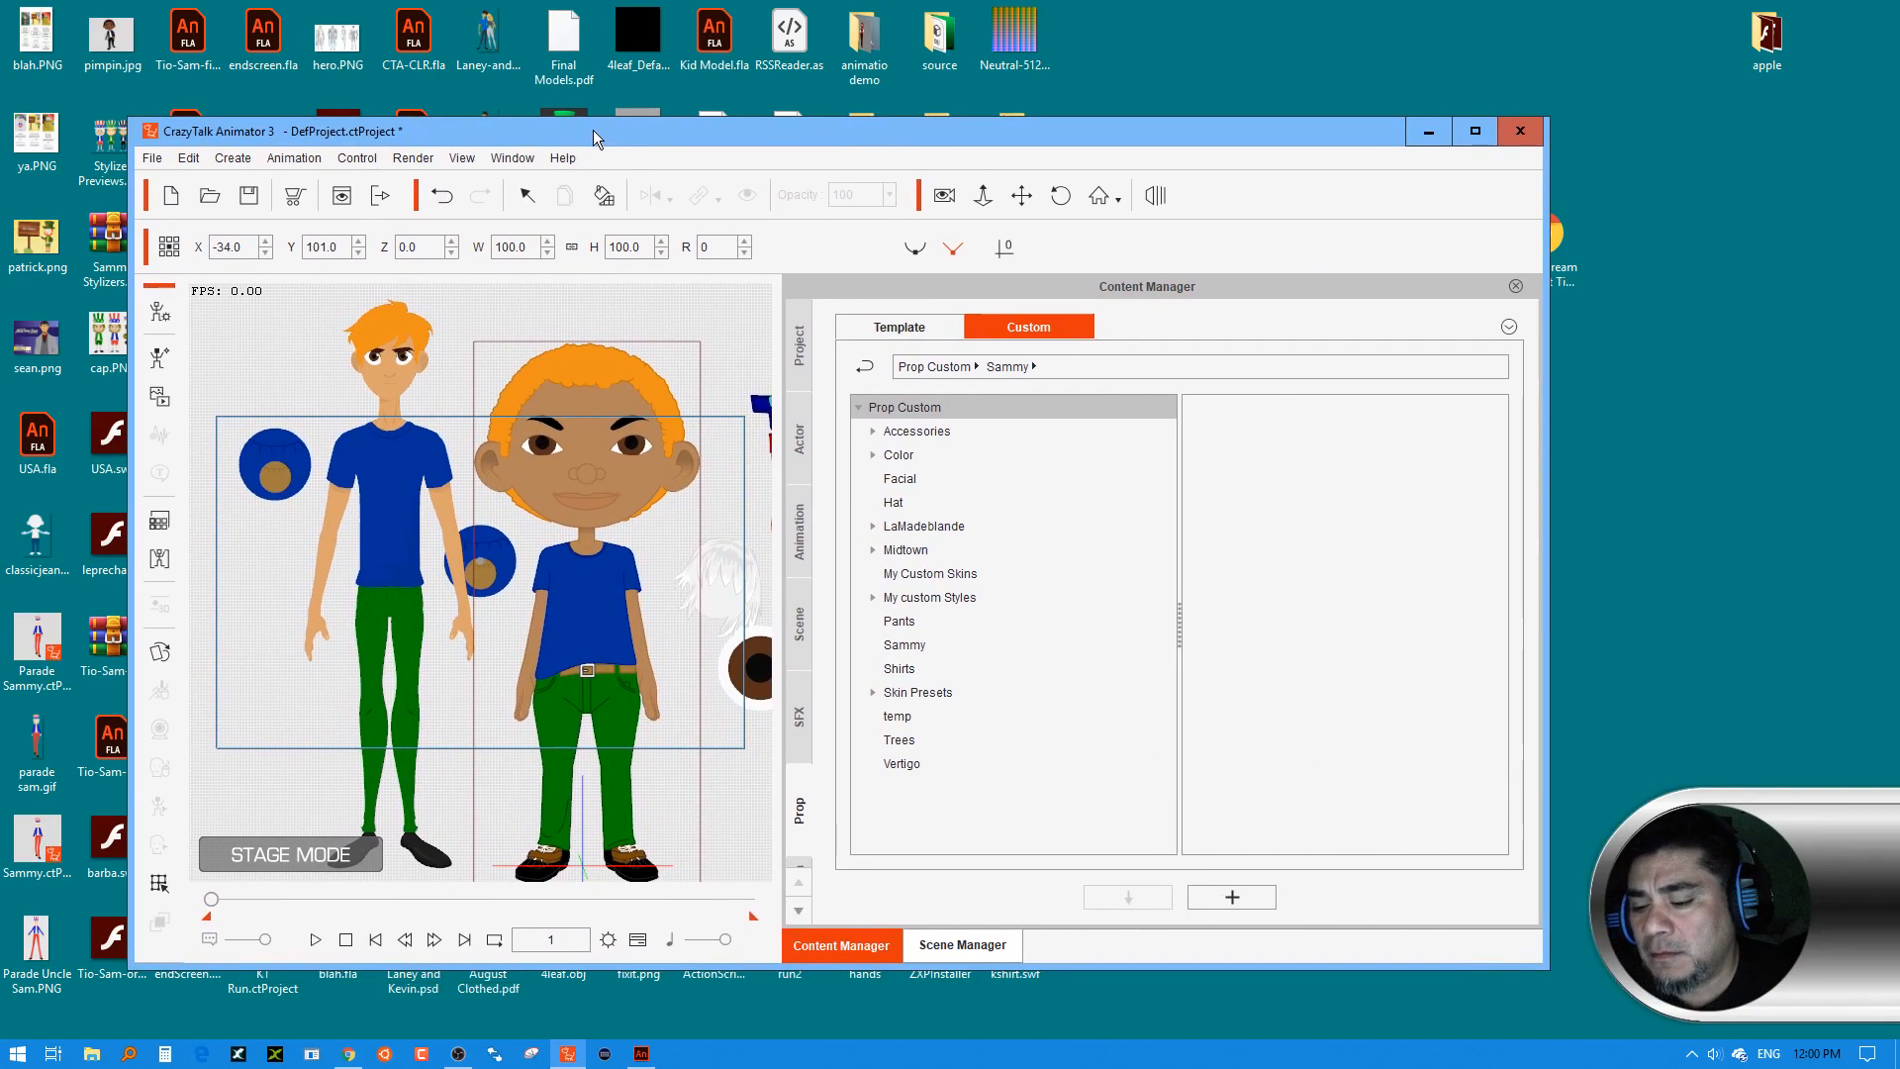
left_click(126, 1051)
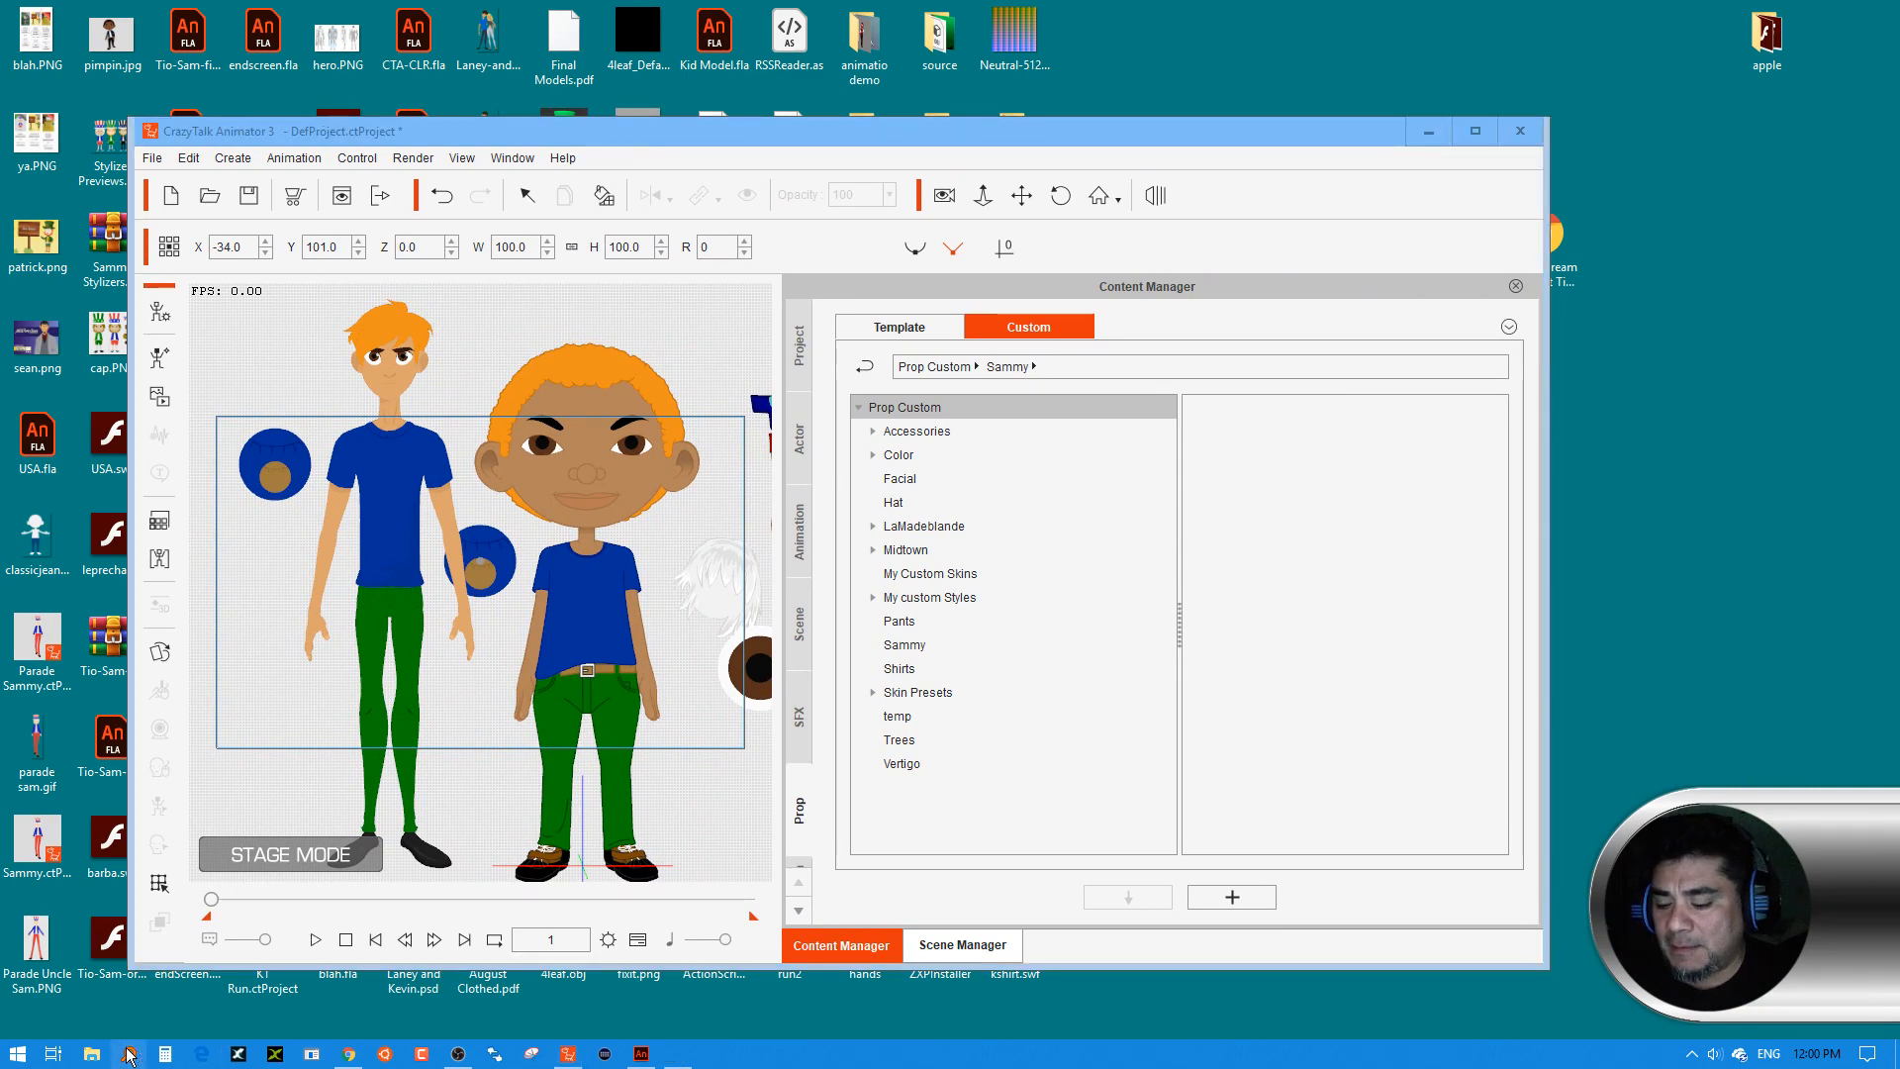
left_click(889, 645)
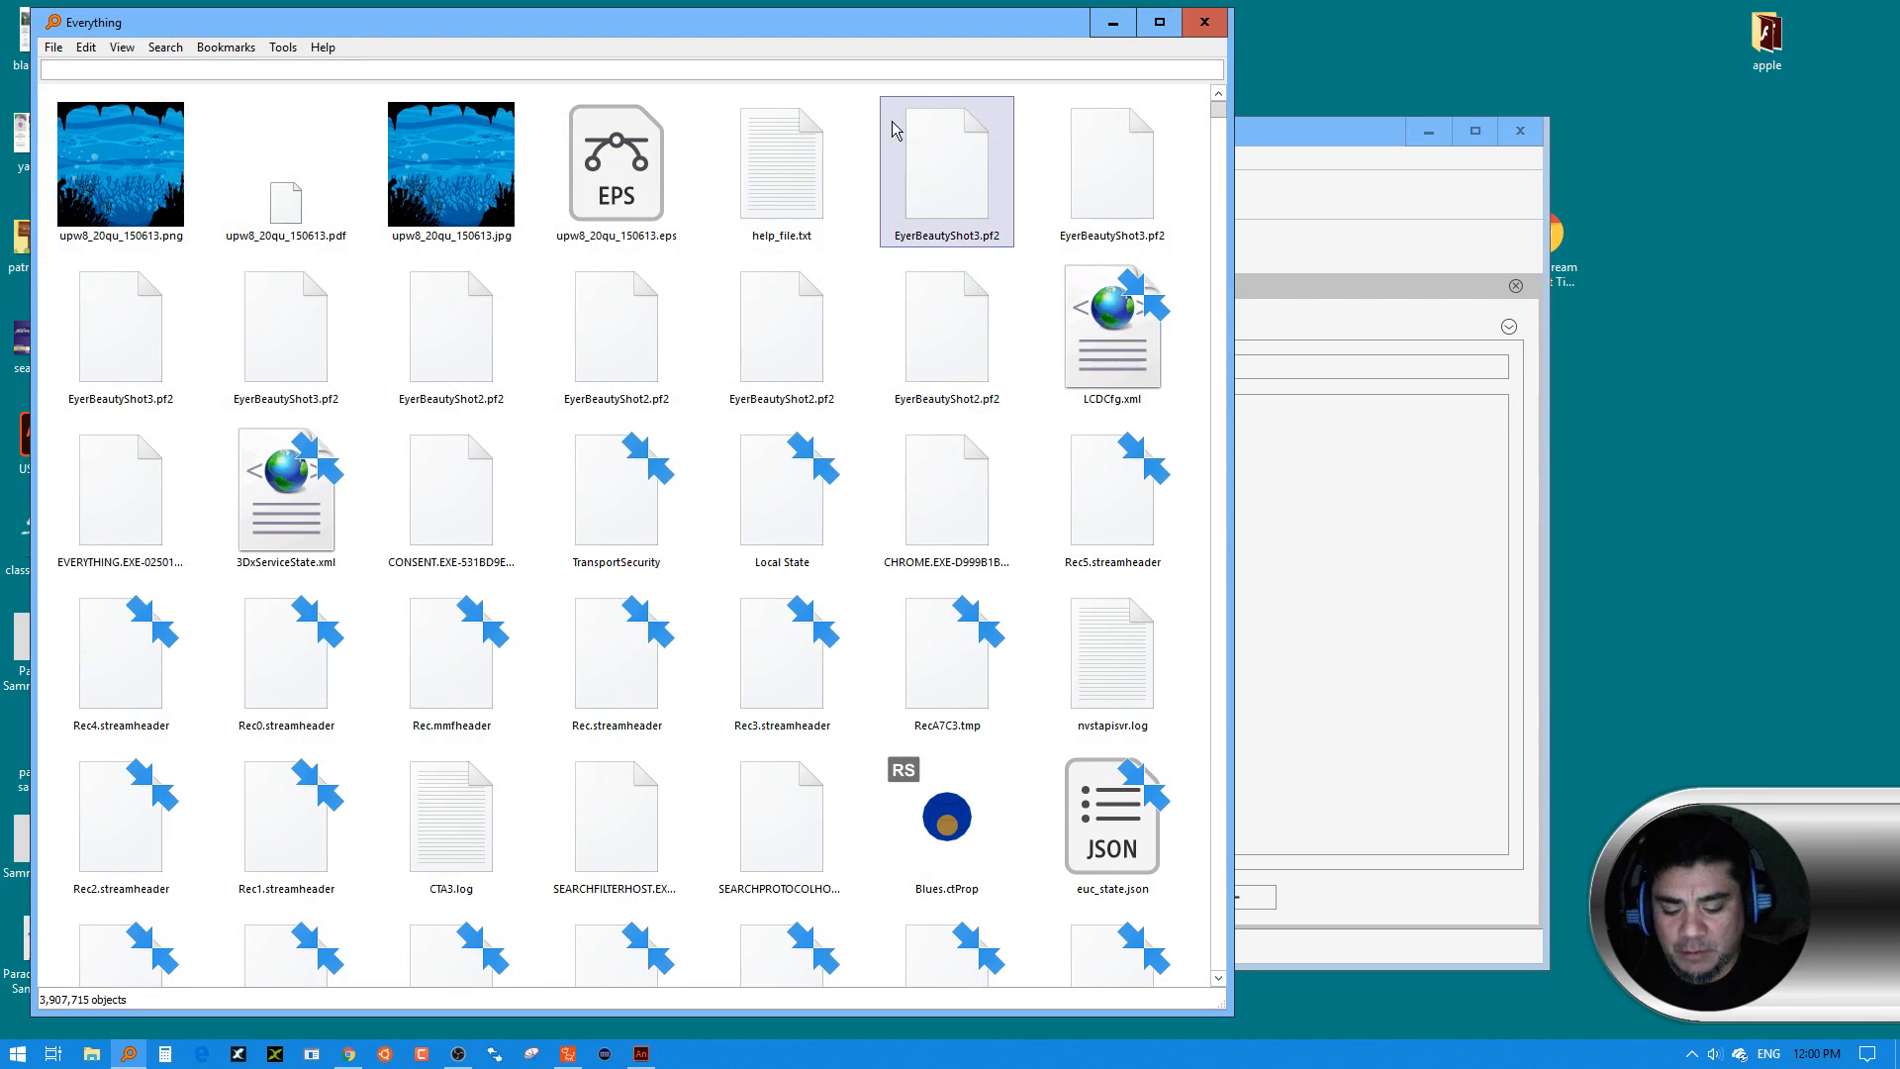
type("sammy")
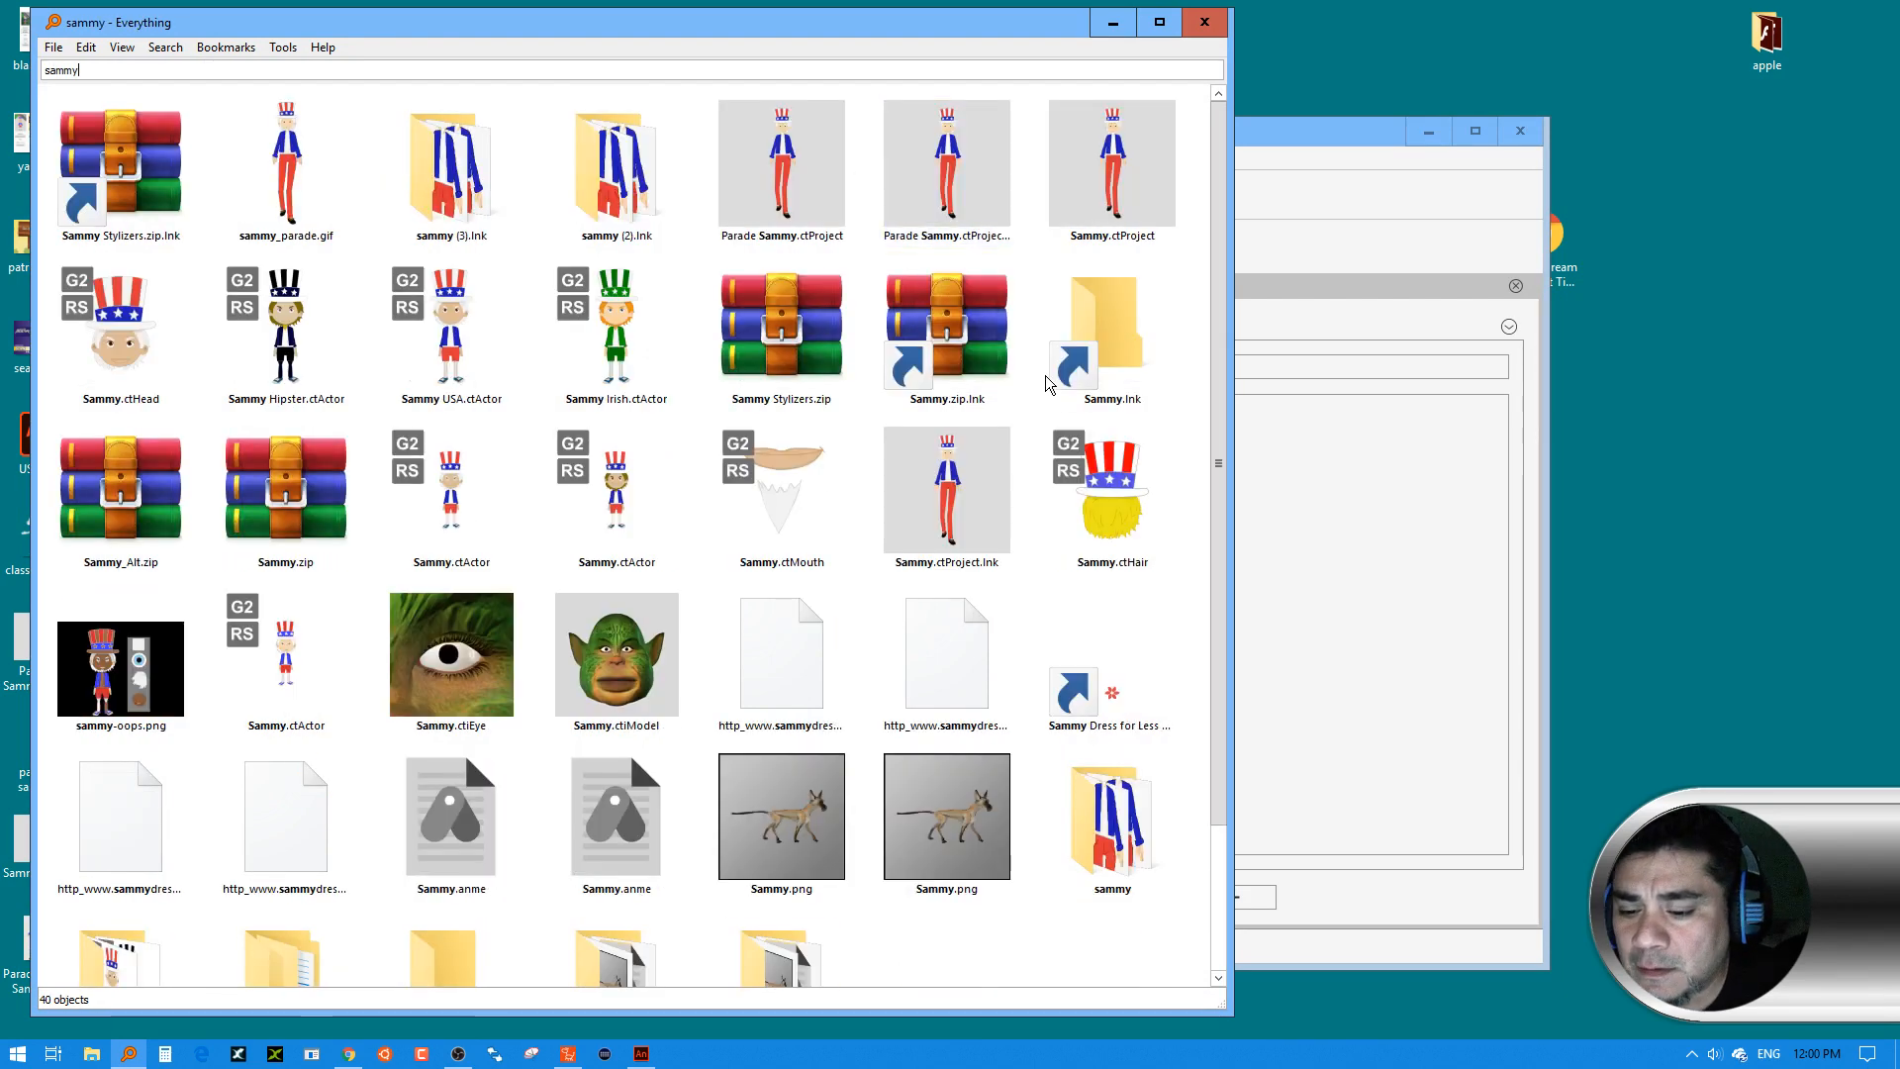
Add Sammy USA.ctActor from the Everything results to the CrazyTalk Animator stage, beside the taller character
left_click(472, 343)
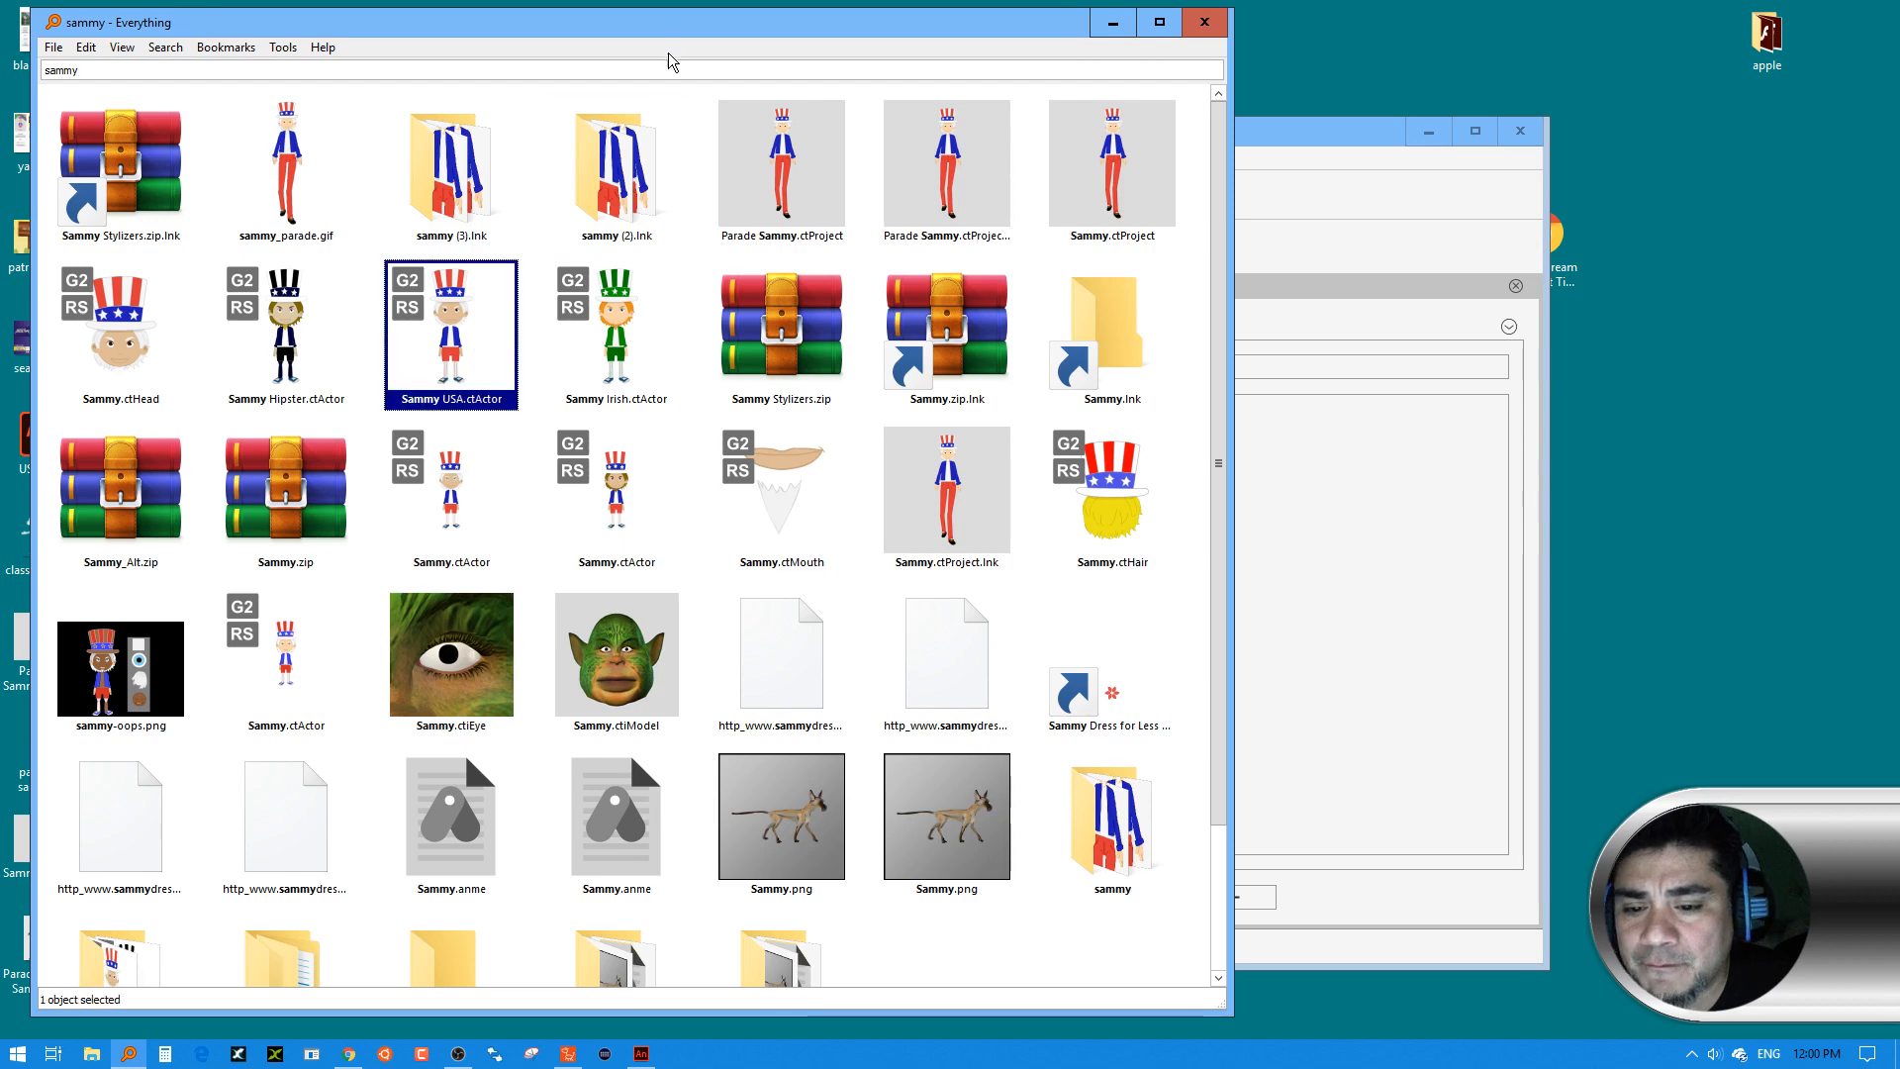
left_click_drag(670, 24, 1868, 18)
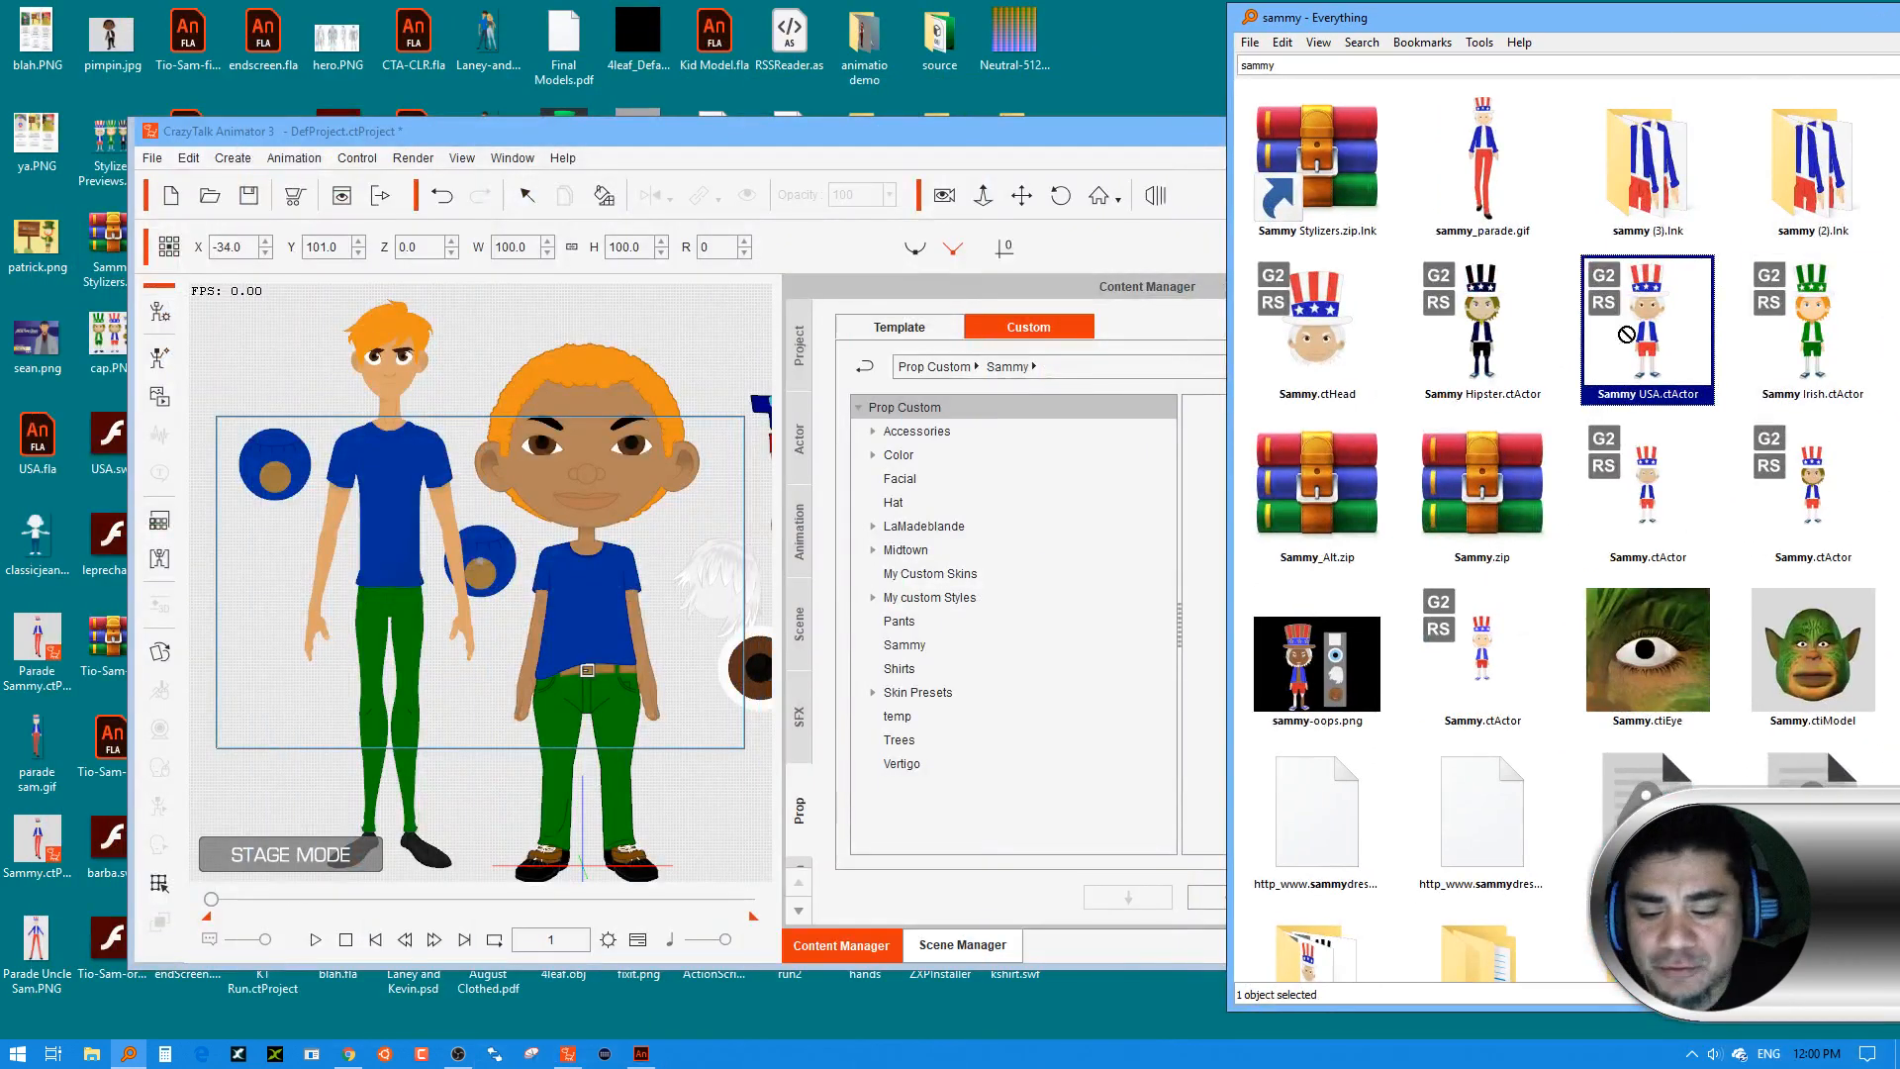
left_click_drag(1648, 332, 280, 696)
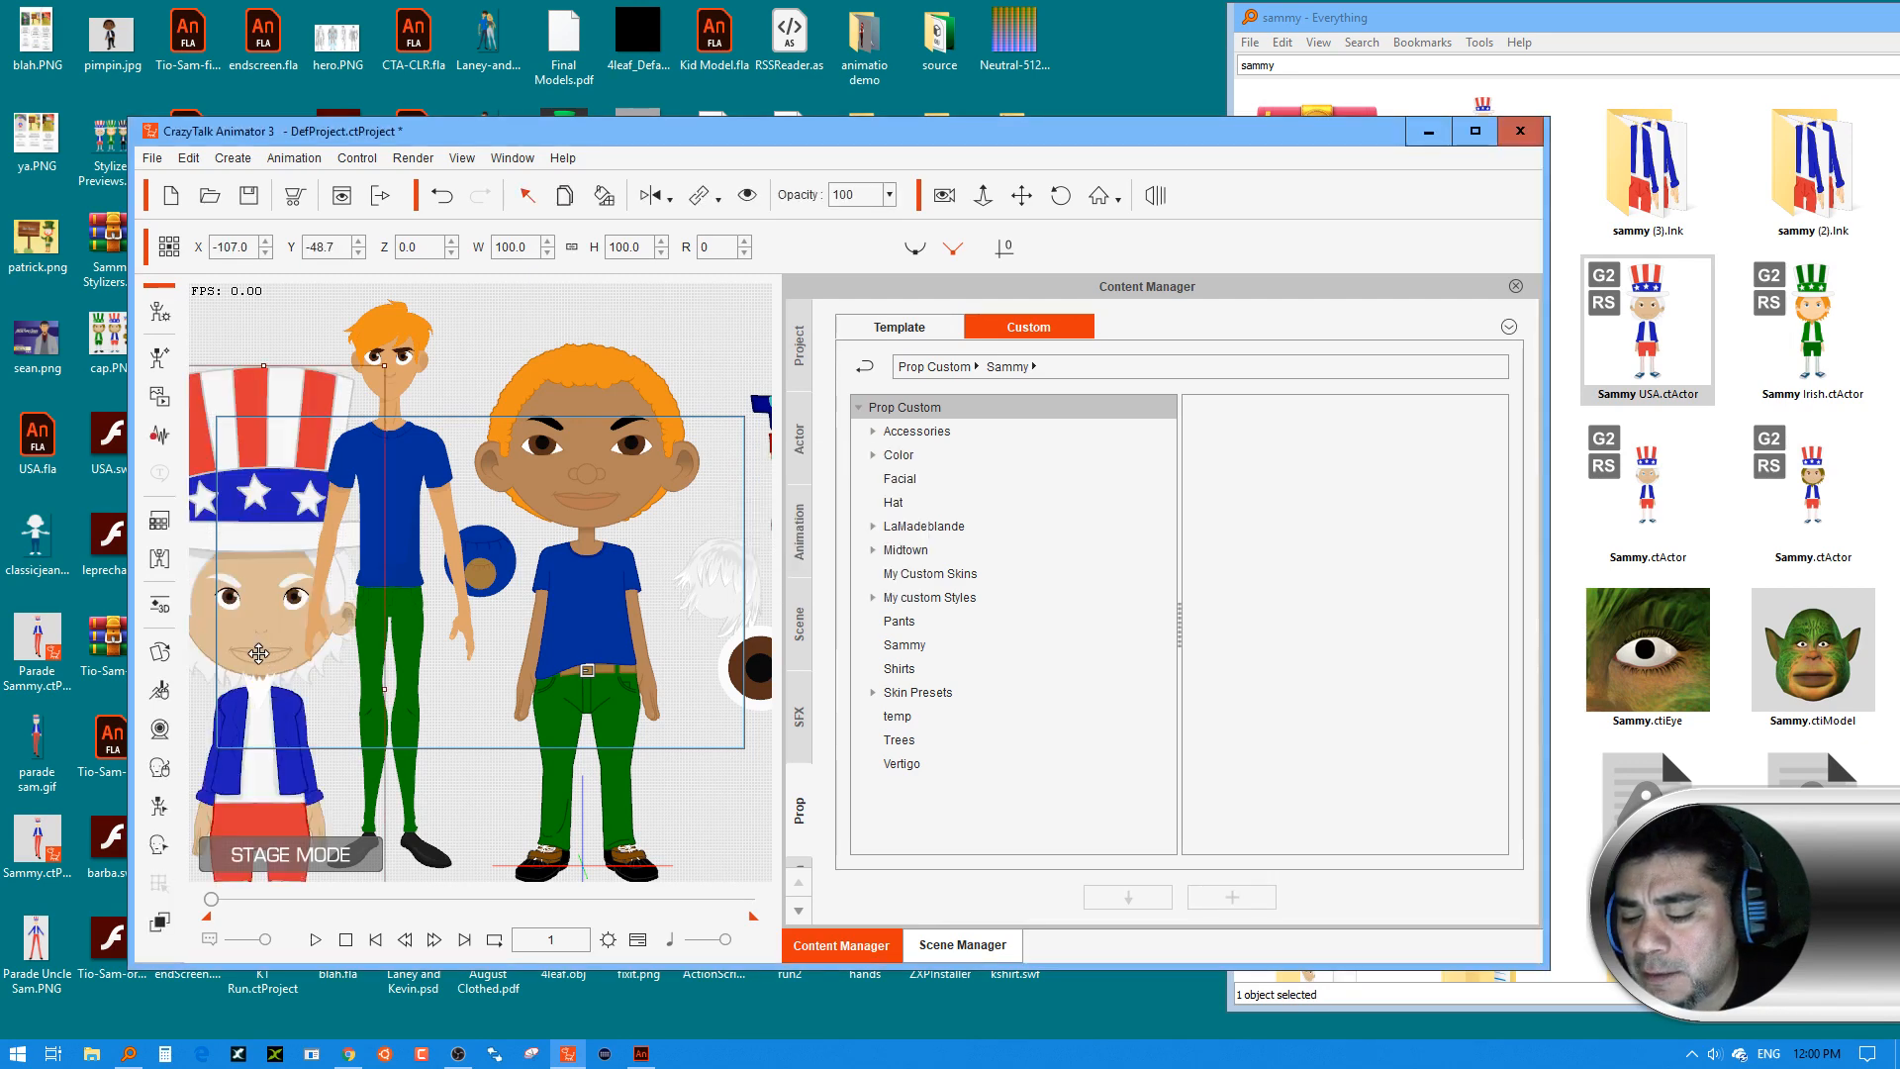
Move the Sammy USA character to the middle of the stage and delete the two blue-shirted characters
left_click_drag(302, 569, 570, 298)
left_click_drag(745, 401, 658, 462)
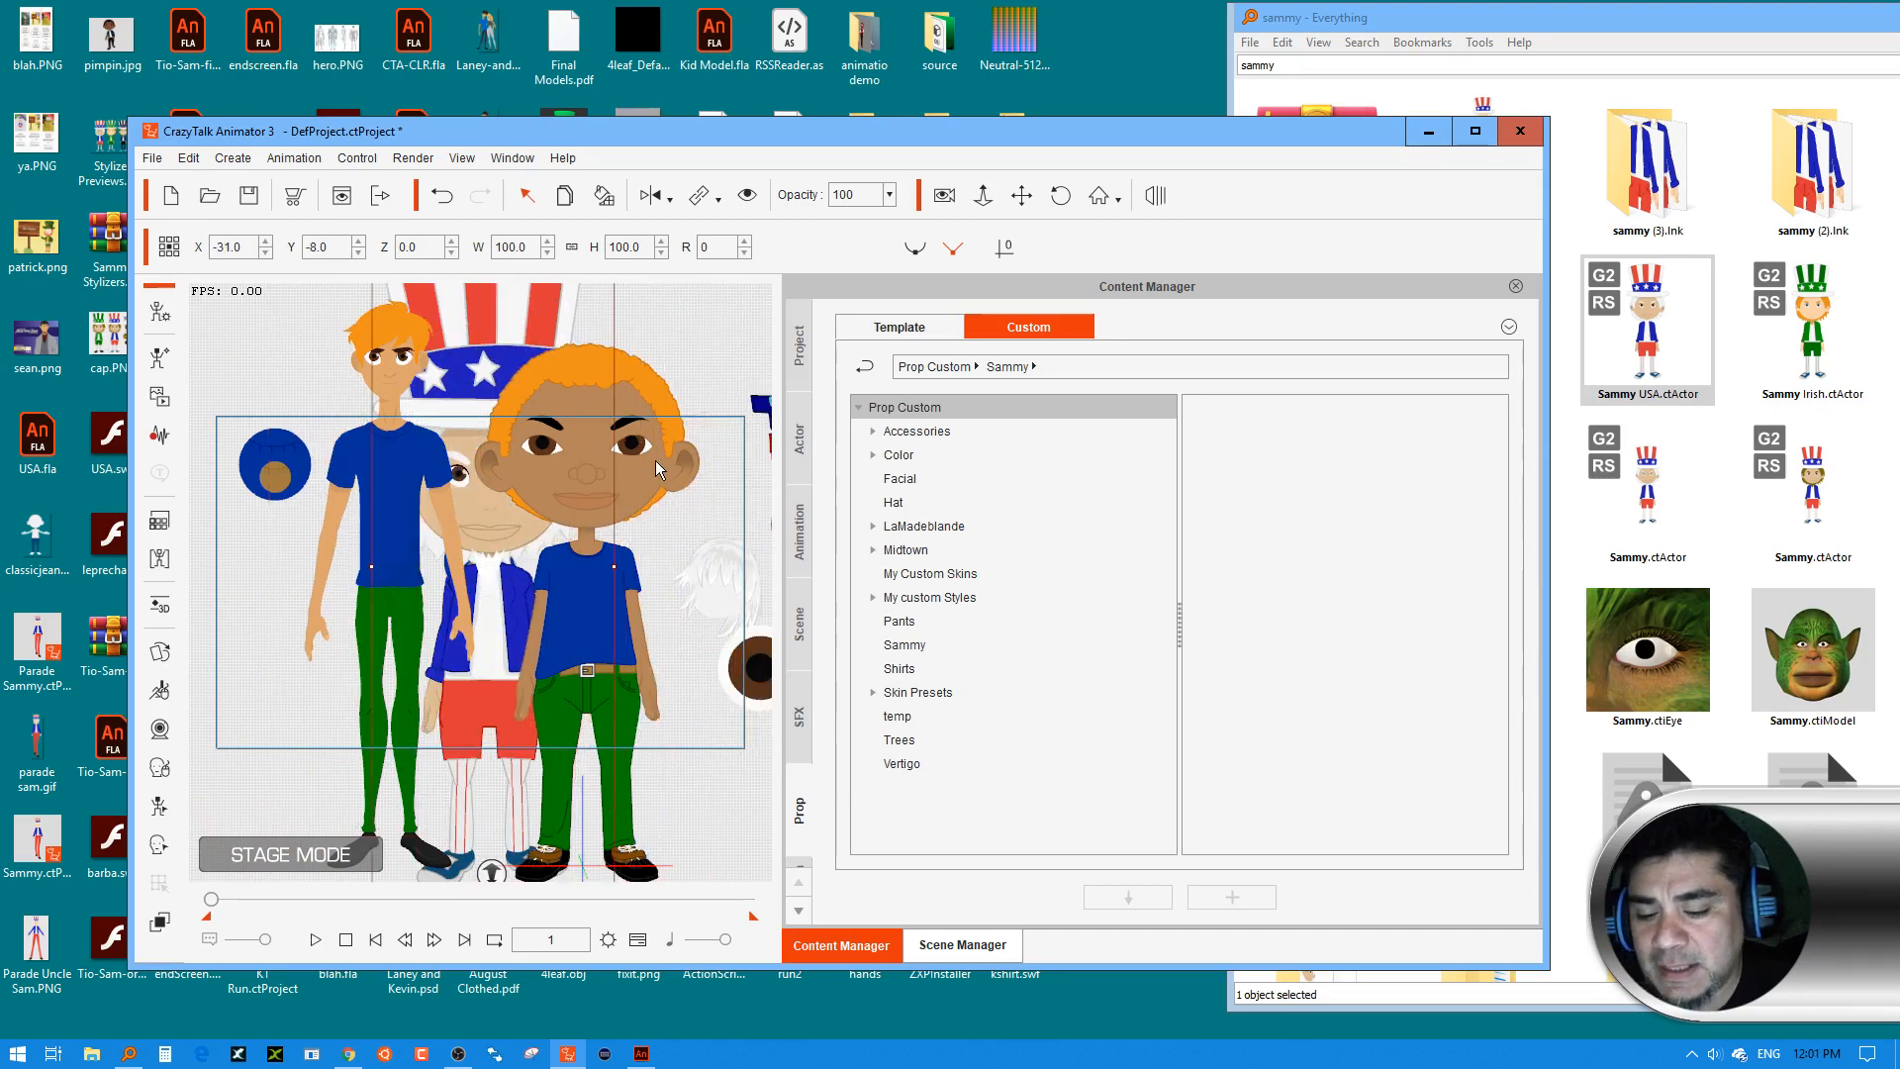
left_click(659, 466)
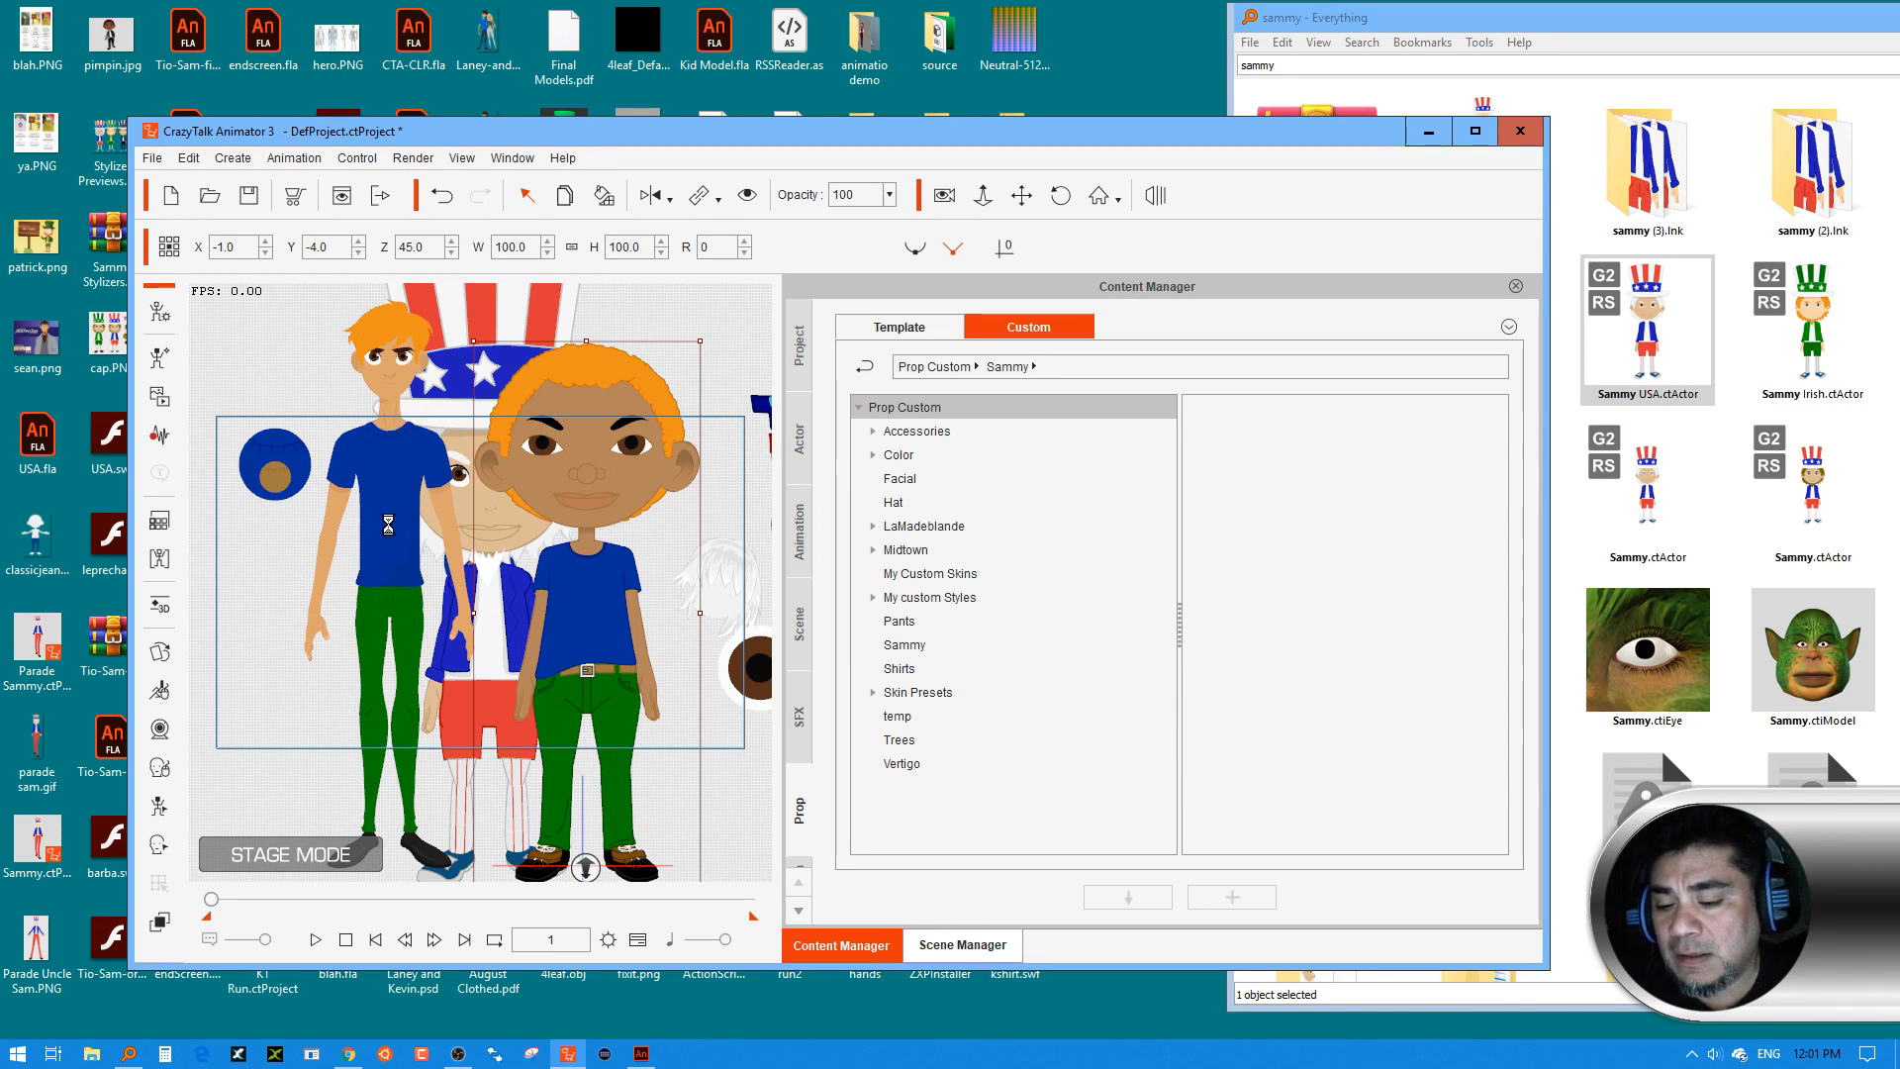
key("Delete")
left_click(376, 561)
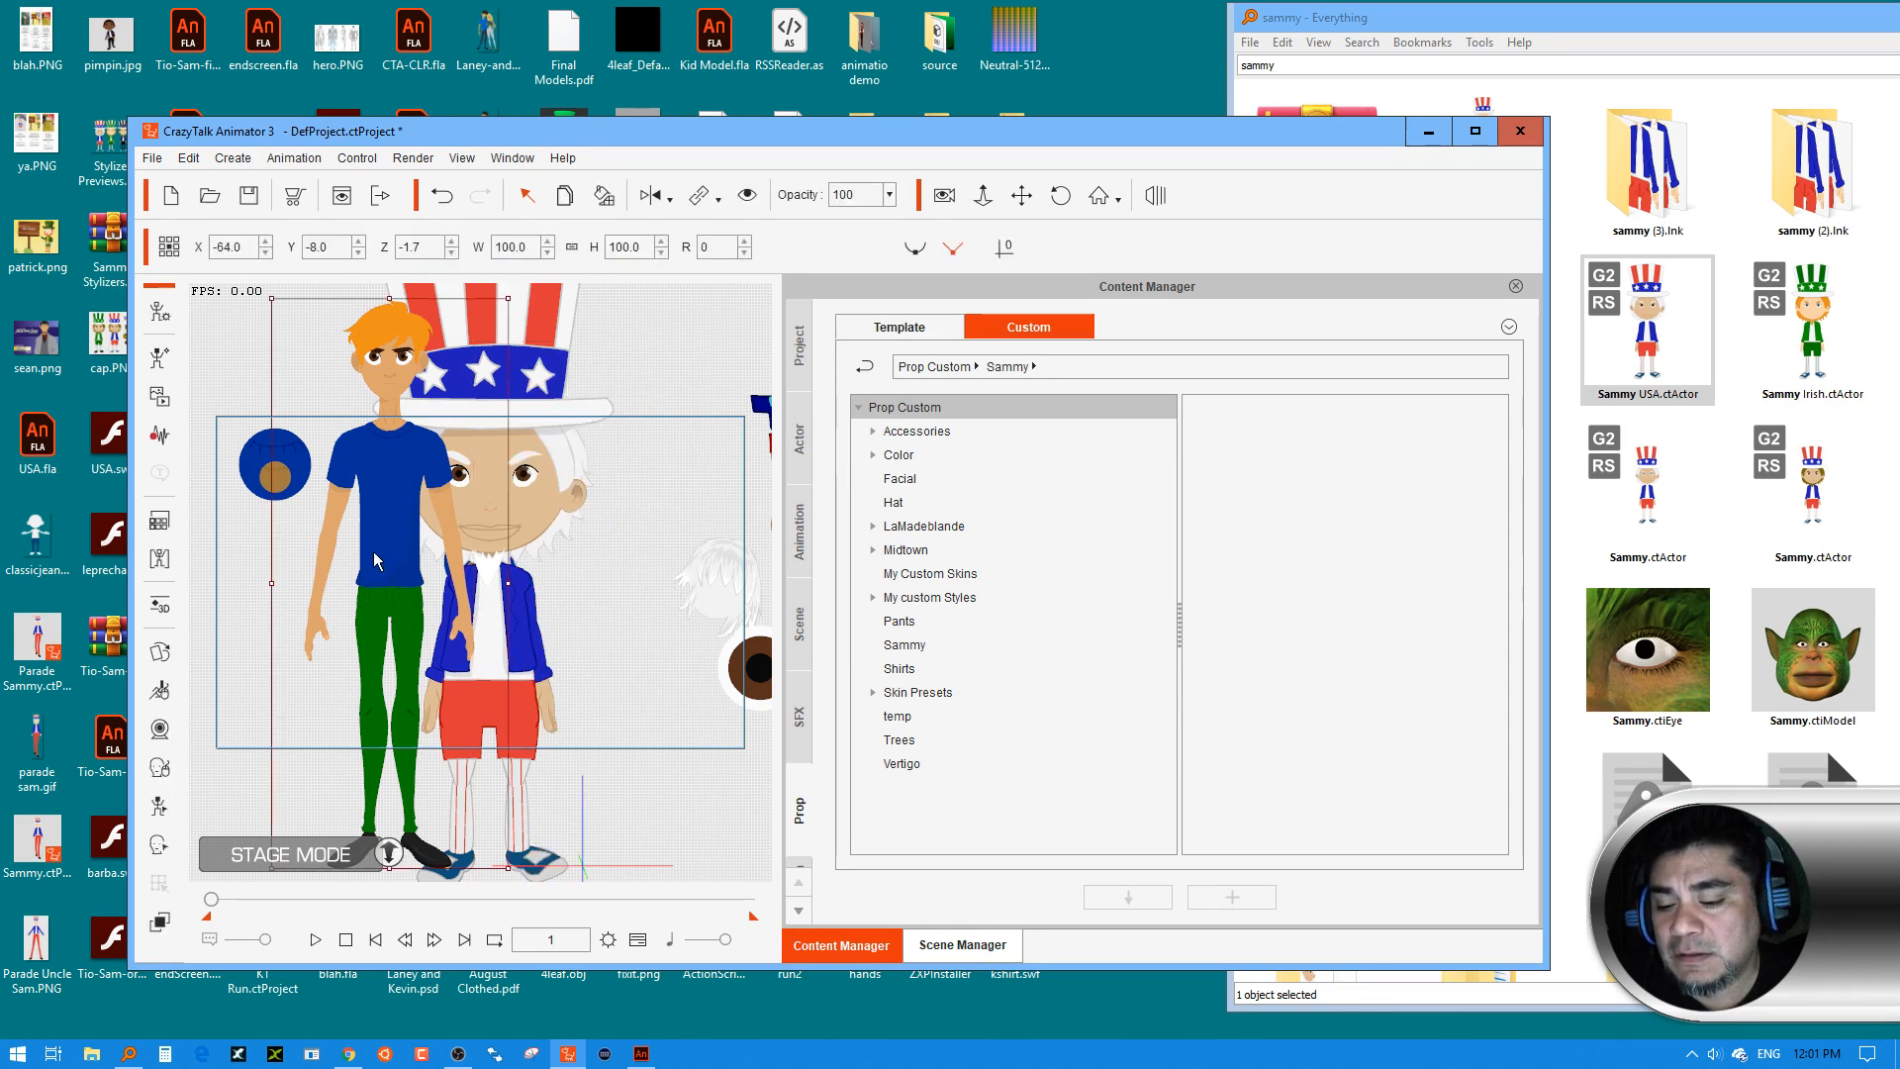
key("Delete")
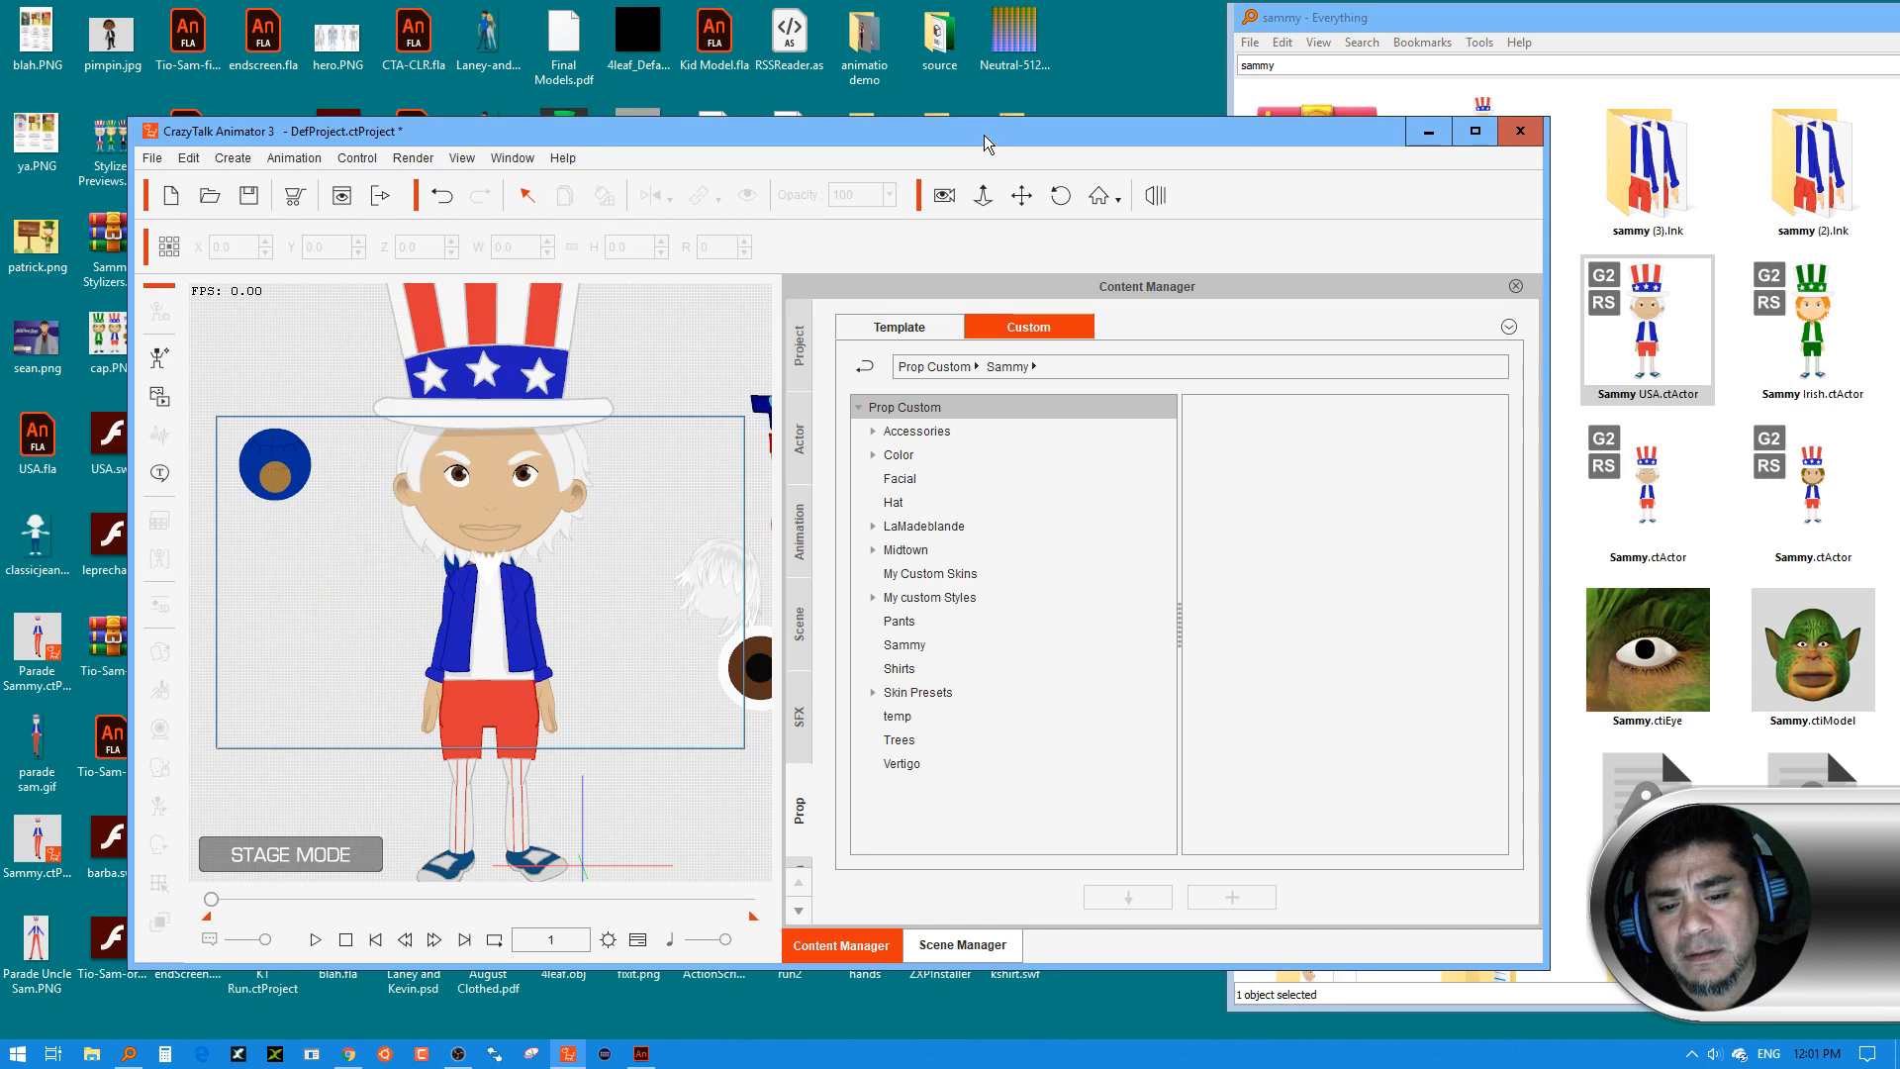
Maximize the CrazyTalk Animator window, move the Blues prop beside Sammy, and copy its render style onto Sammy's hat, jacket and shirt
double_click(984, 146)
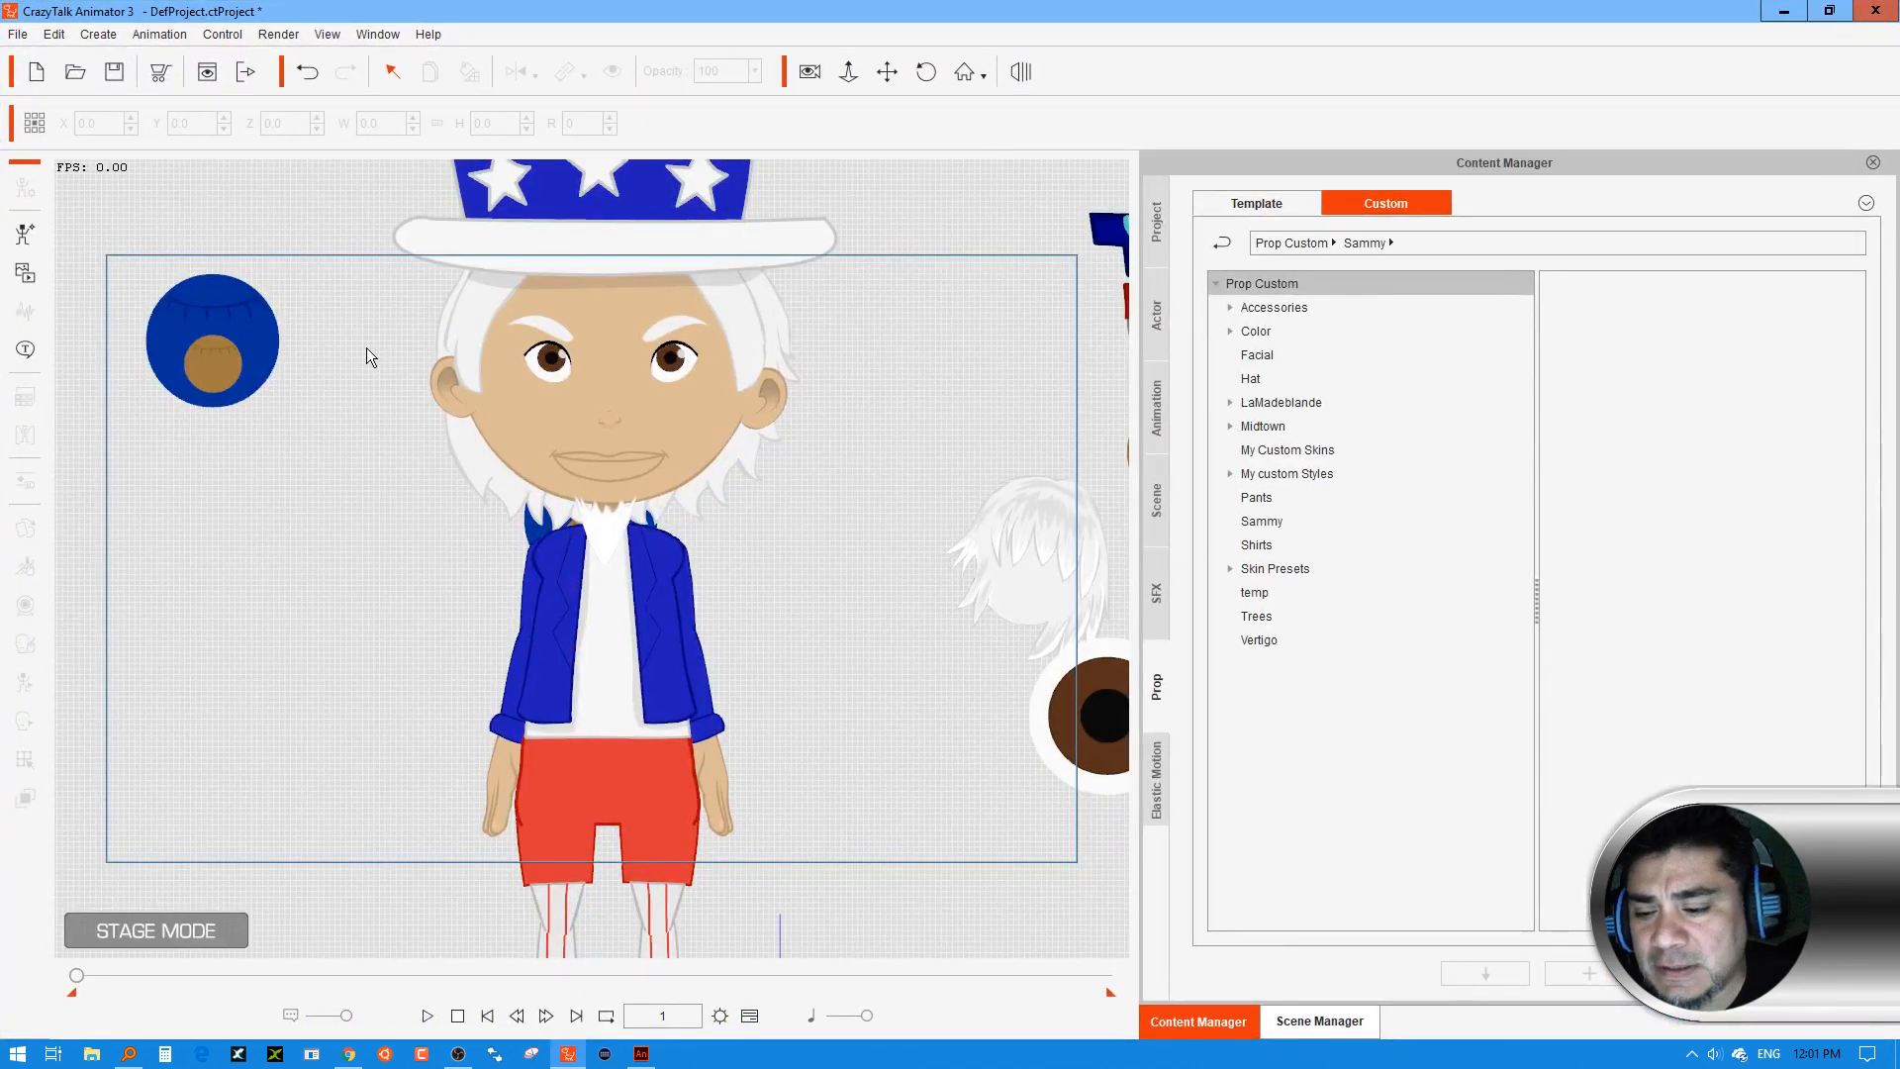
left_click(252, 337)
left_click_drag(252, 338, 401, 581)
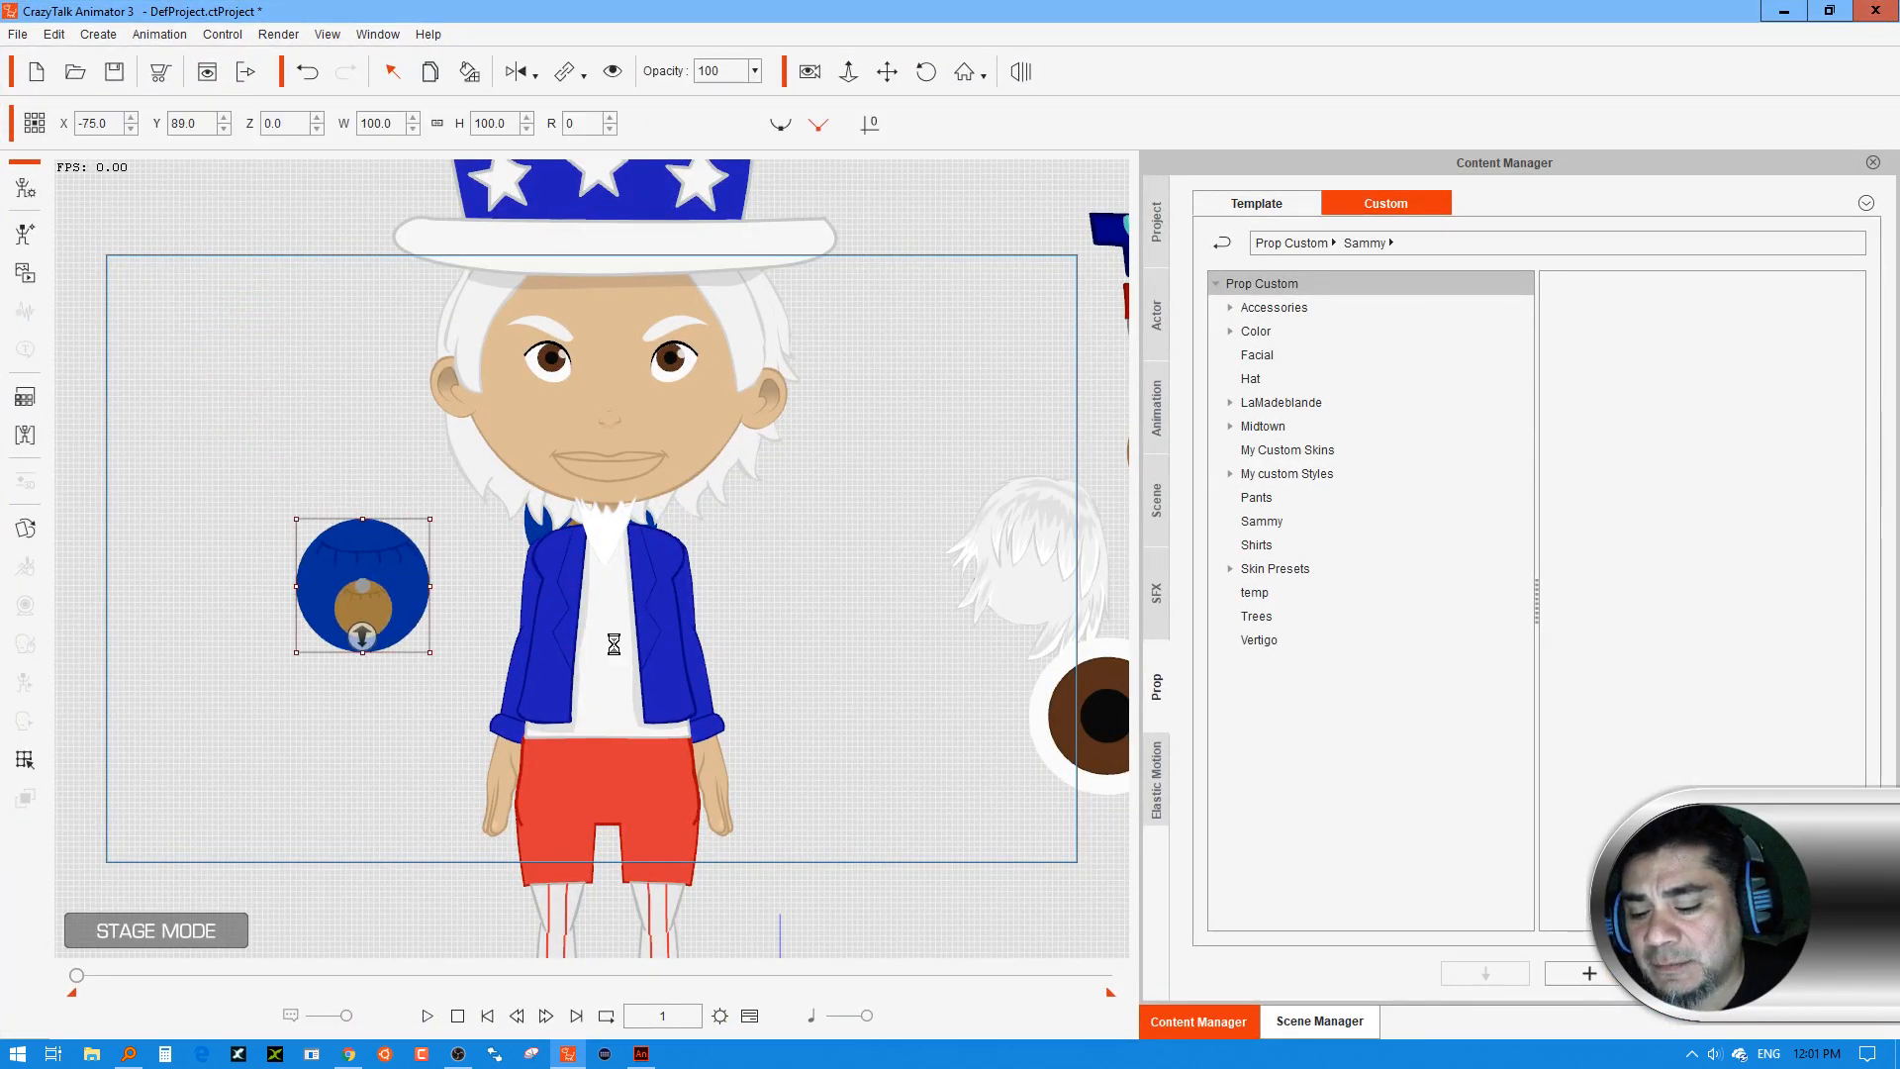
left_click(638, 376)
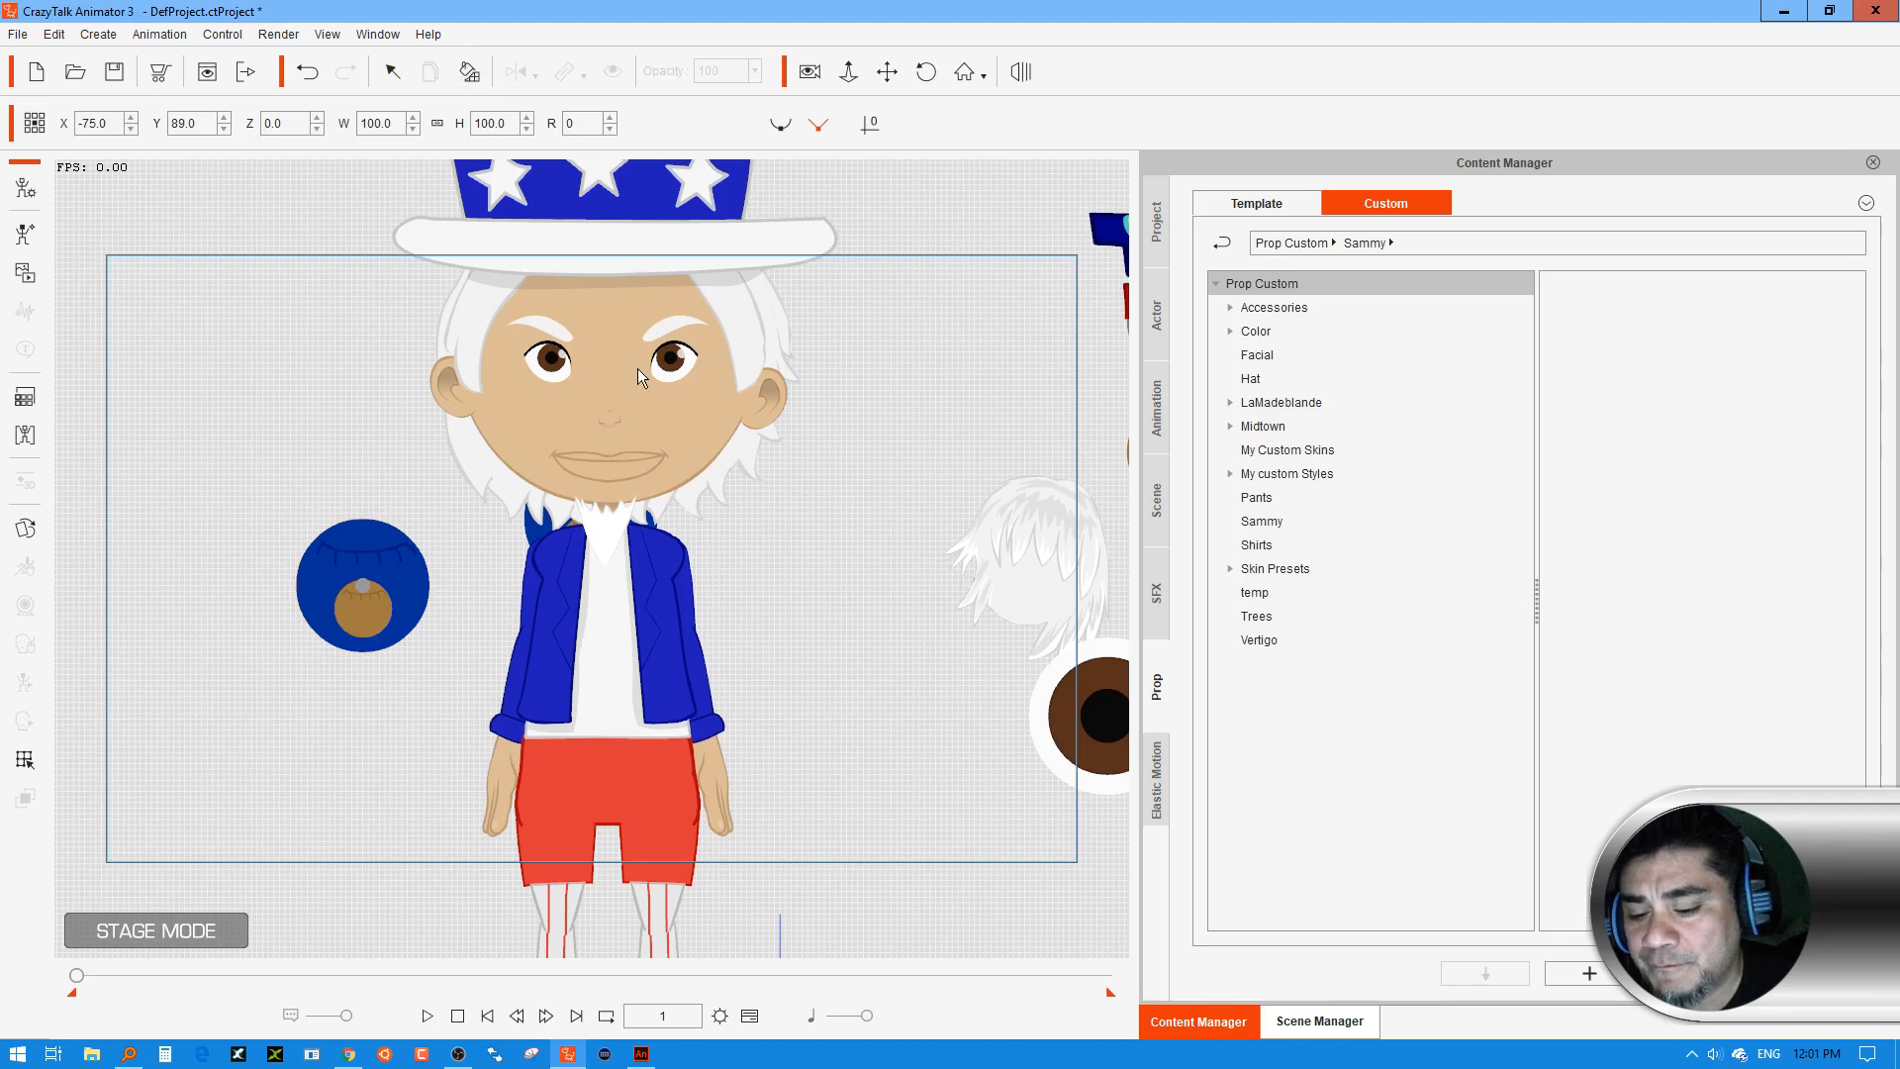
left_click(641, 647)
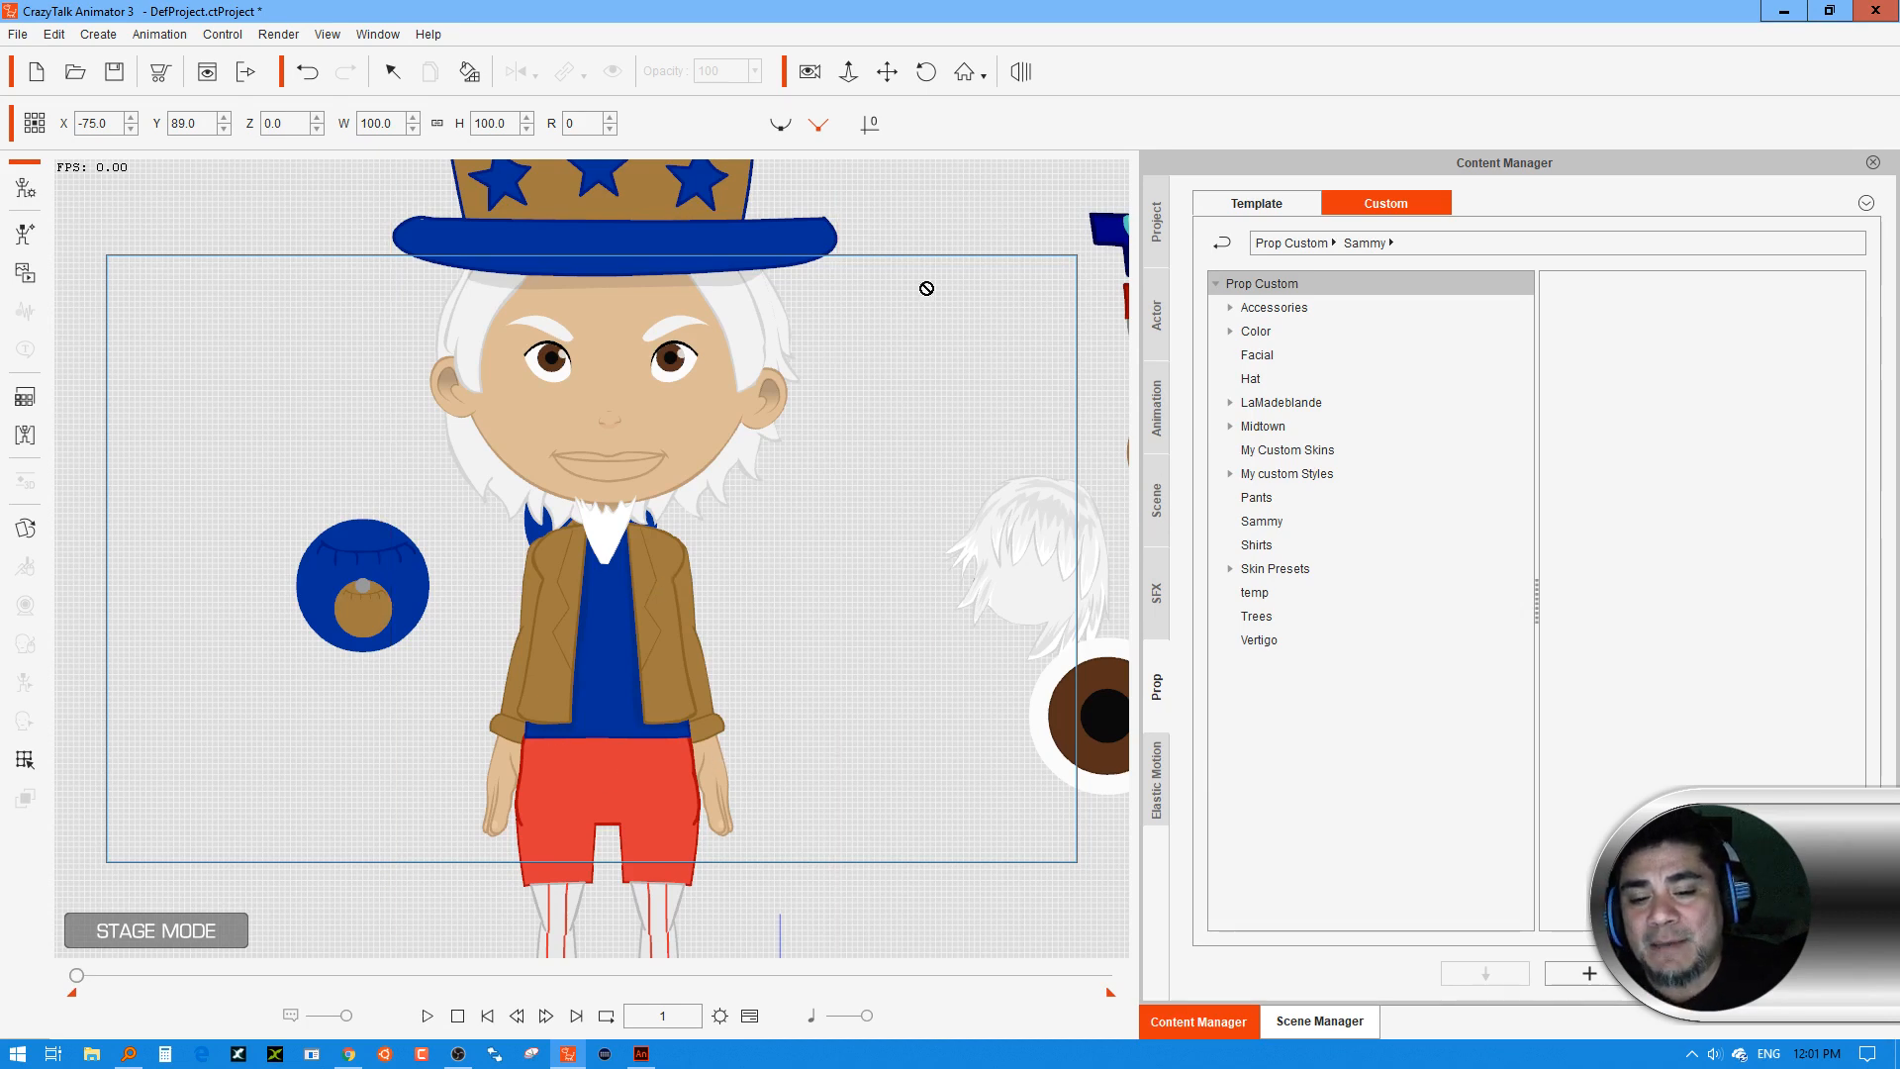
left_click(848, 72)
left_click_drag(904, 306, 754, 395)
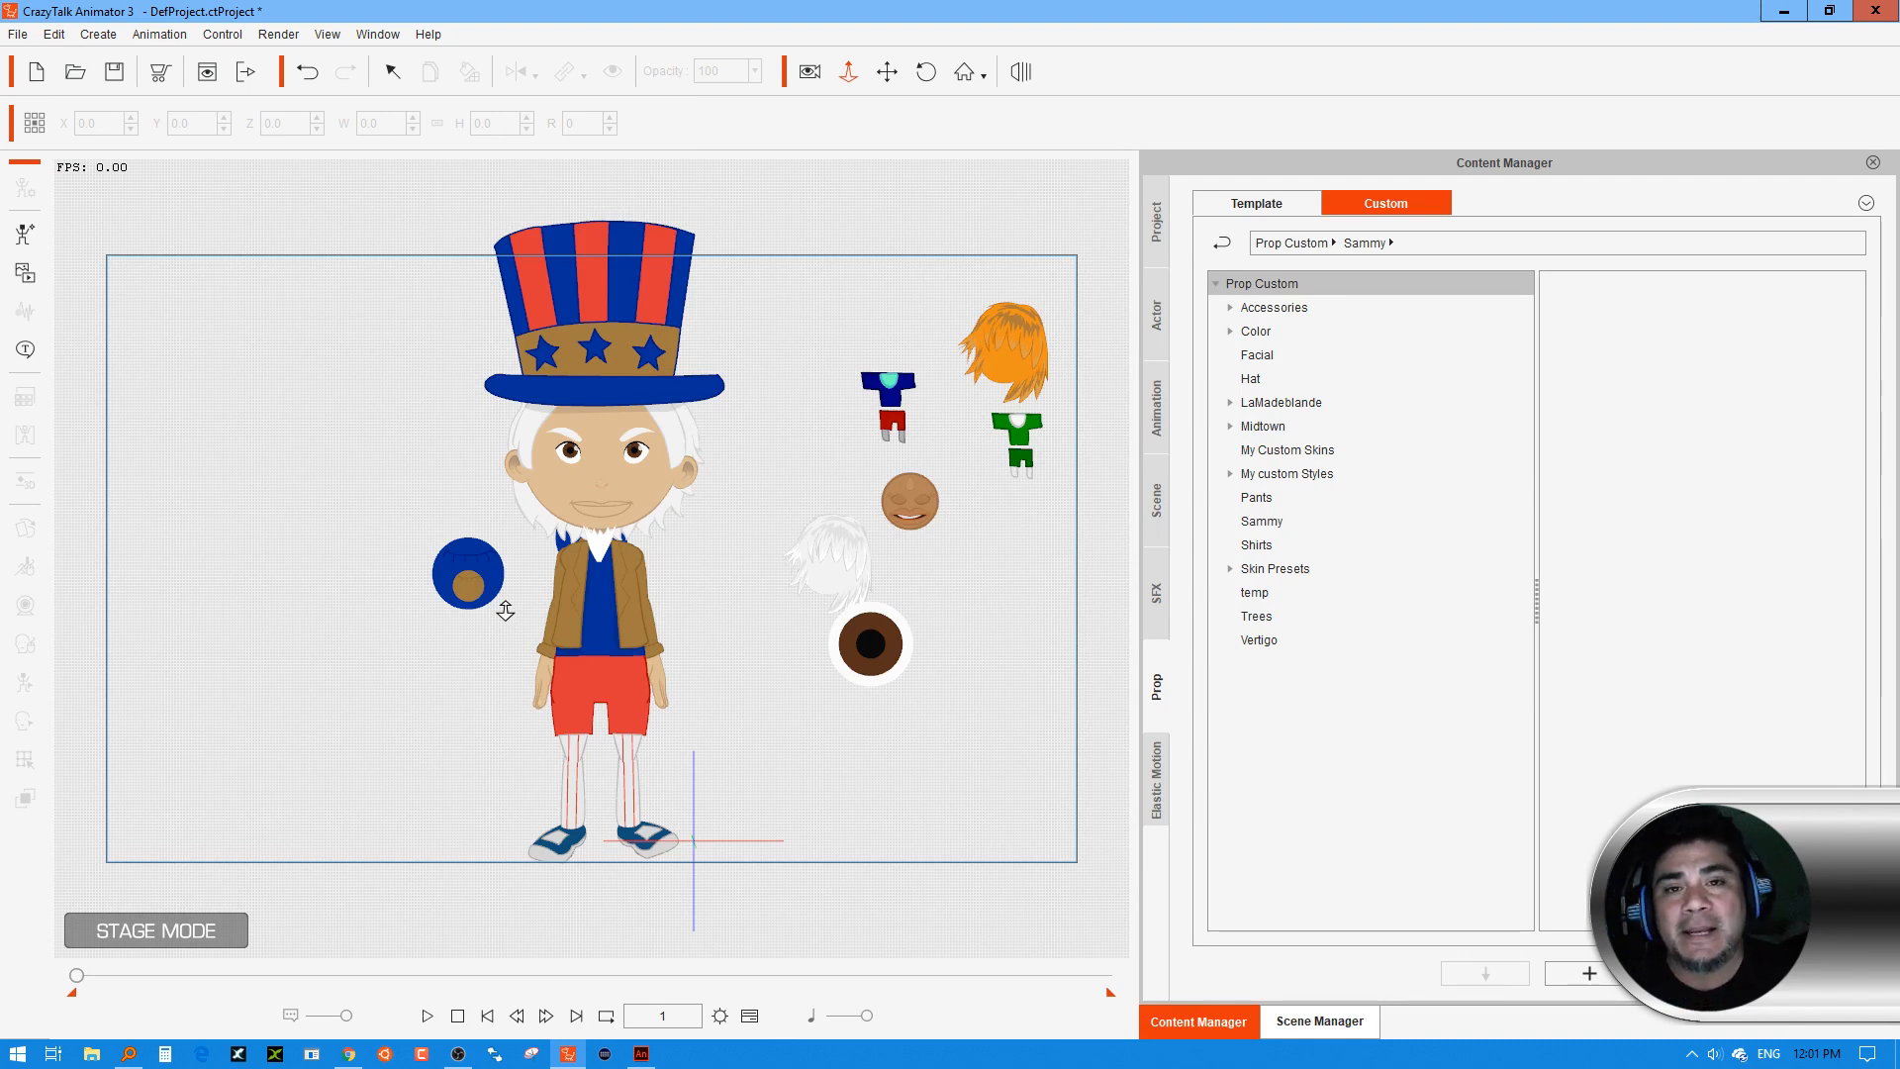
Switch to Adobe Animate and place two duplicates of the complete shirt stylizer in a column beneath the original
left_click(641, 1051)
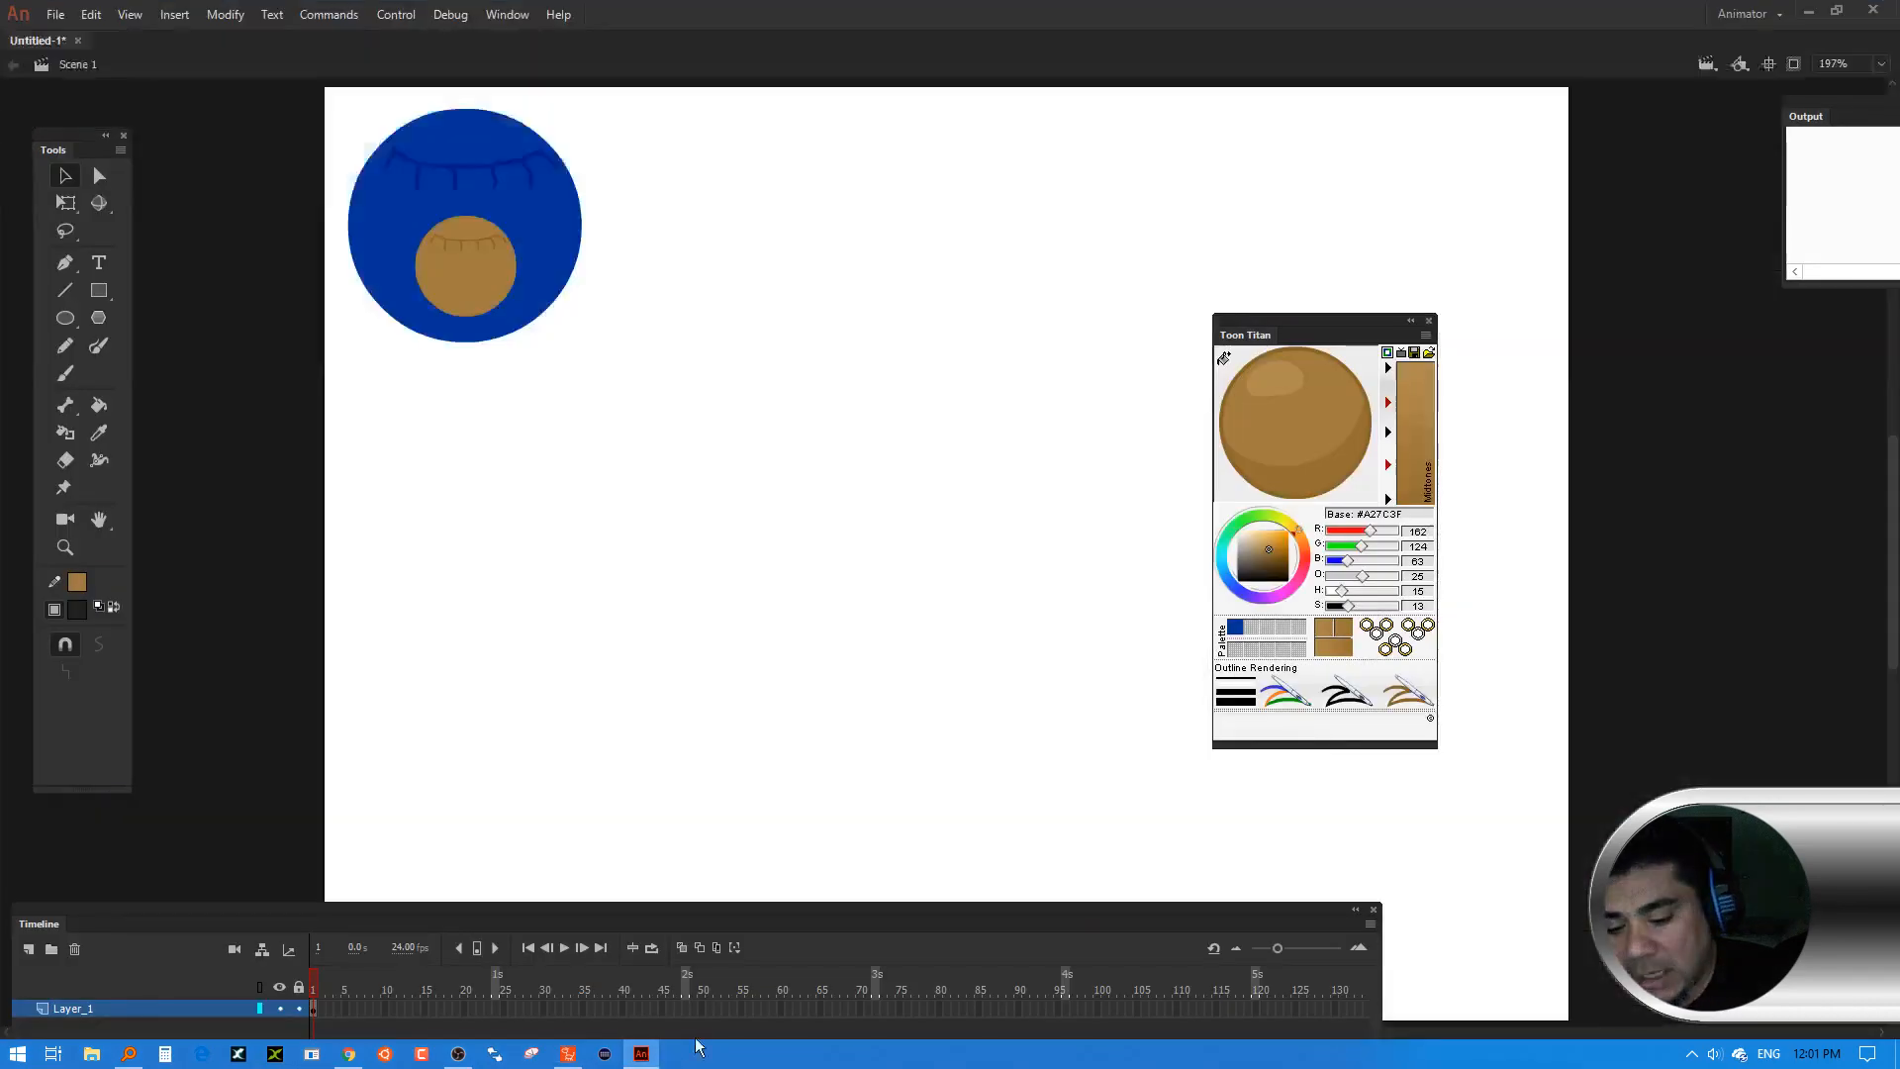
left_click(546, 277)
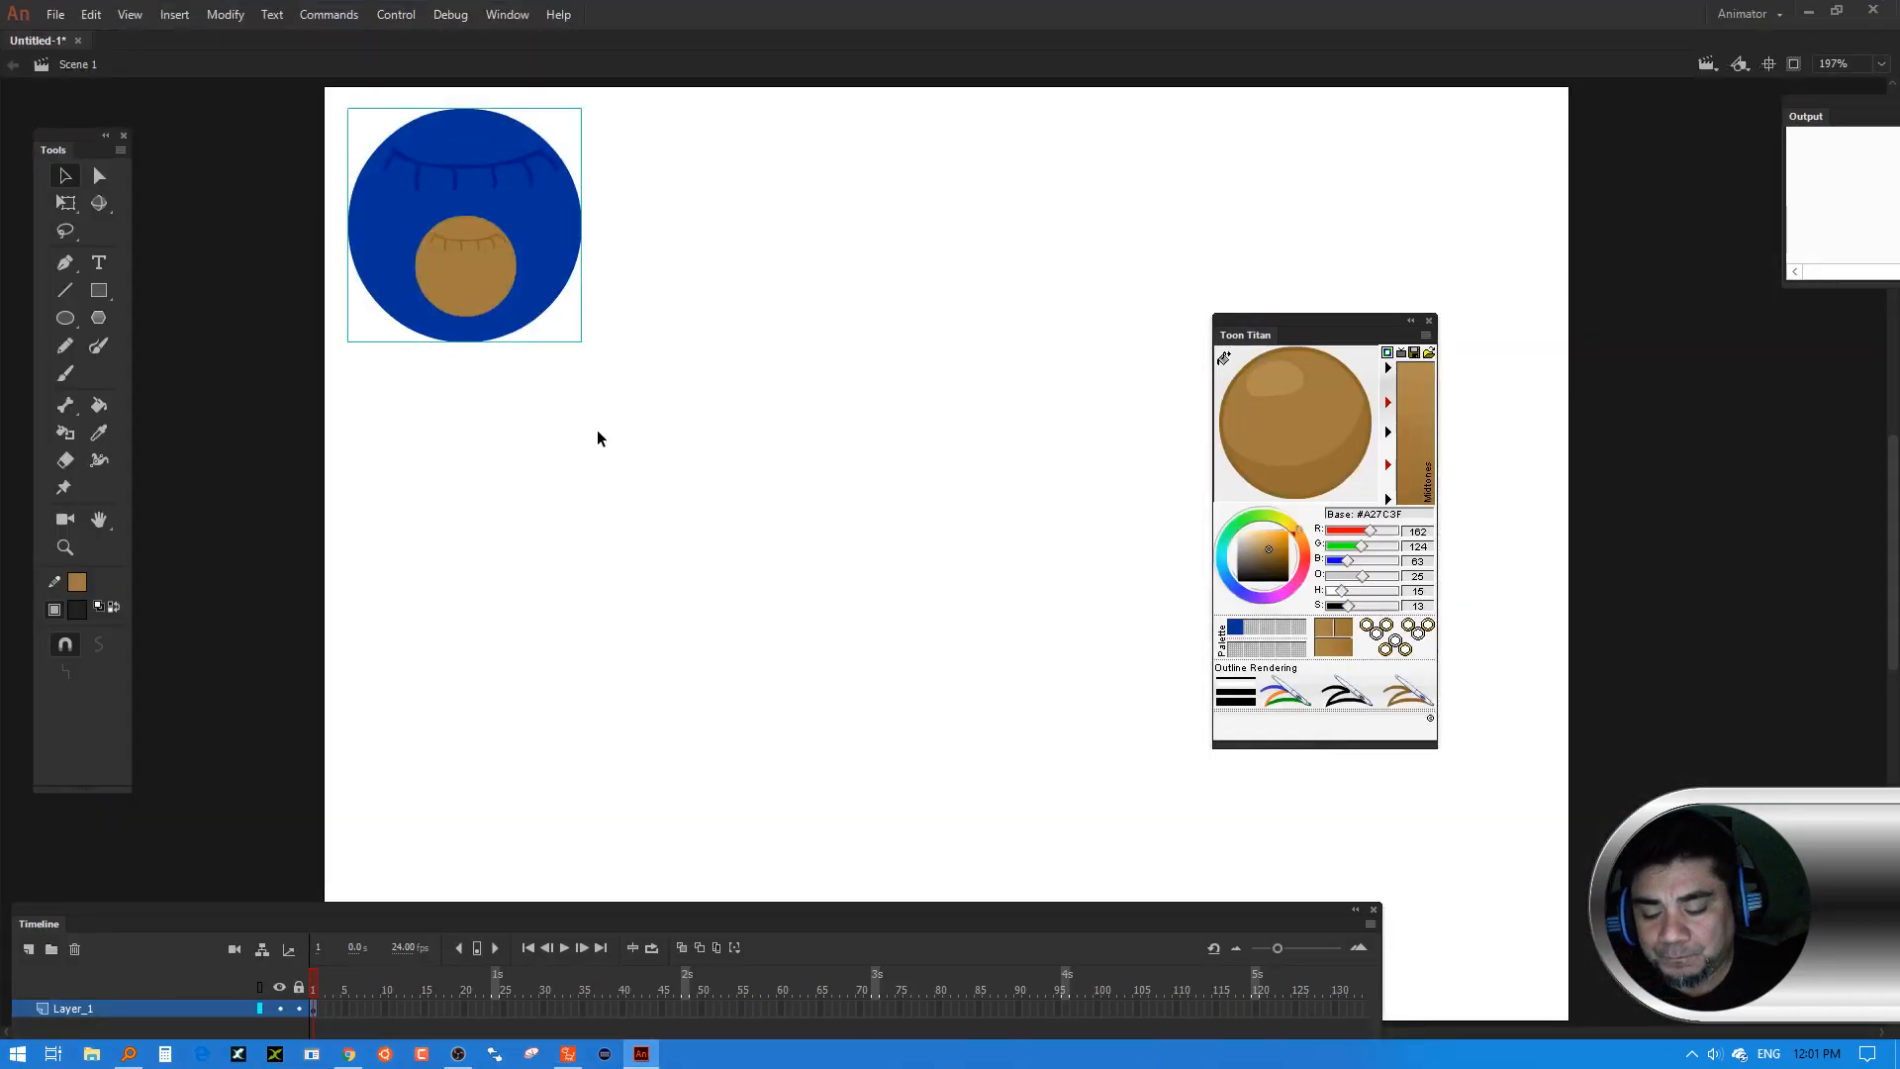
left_click_drag(543, 310, 532, 525)
key("ctrl+z")
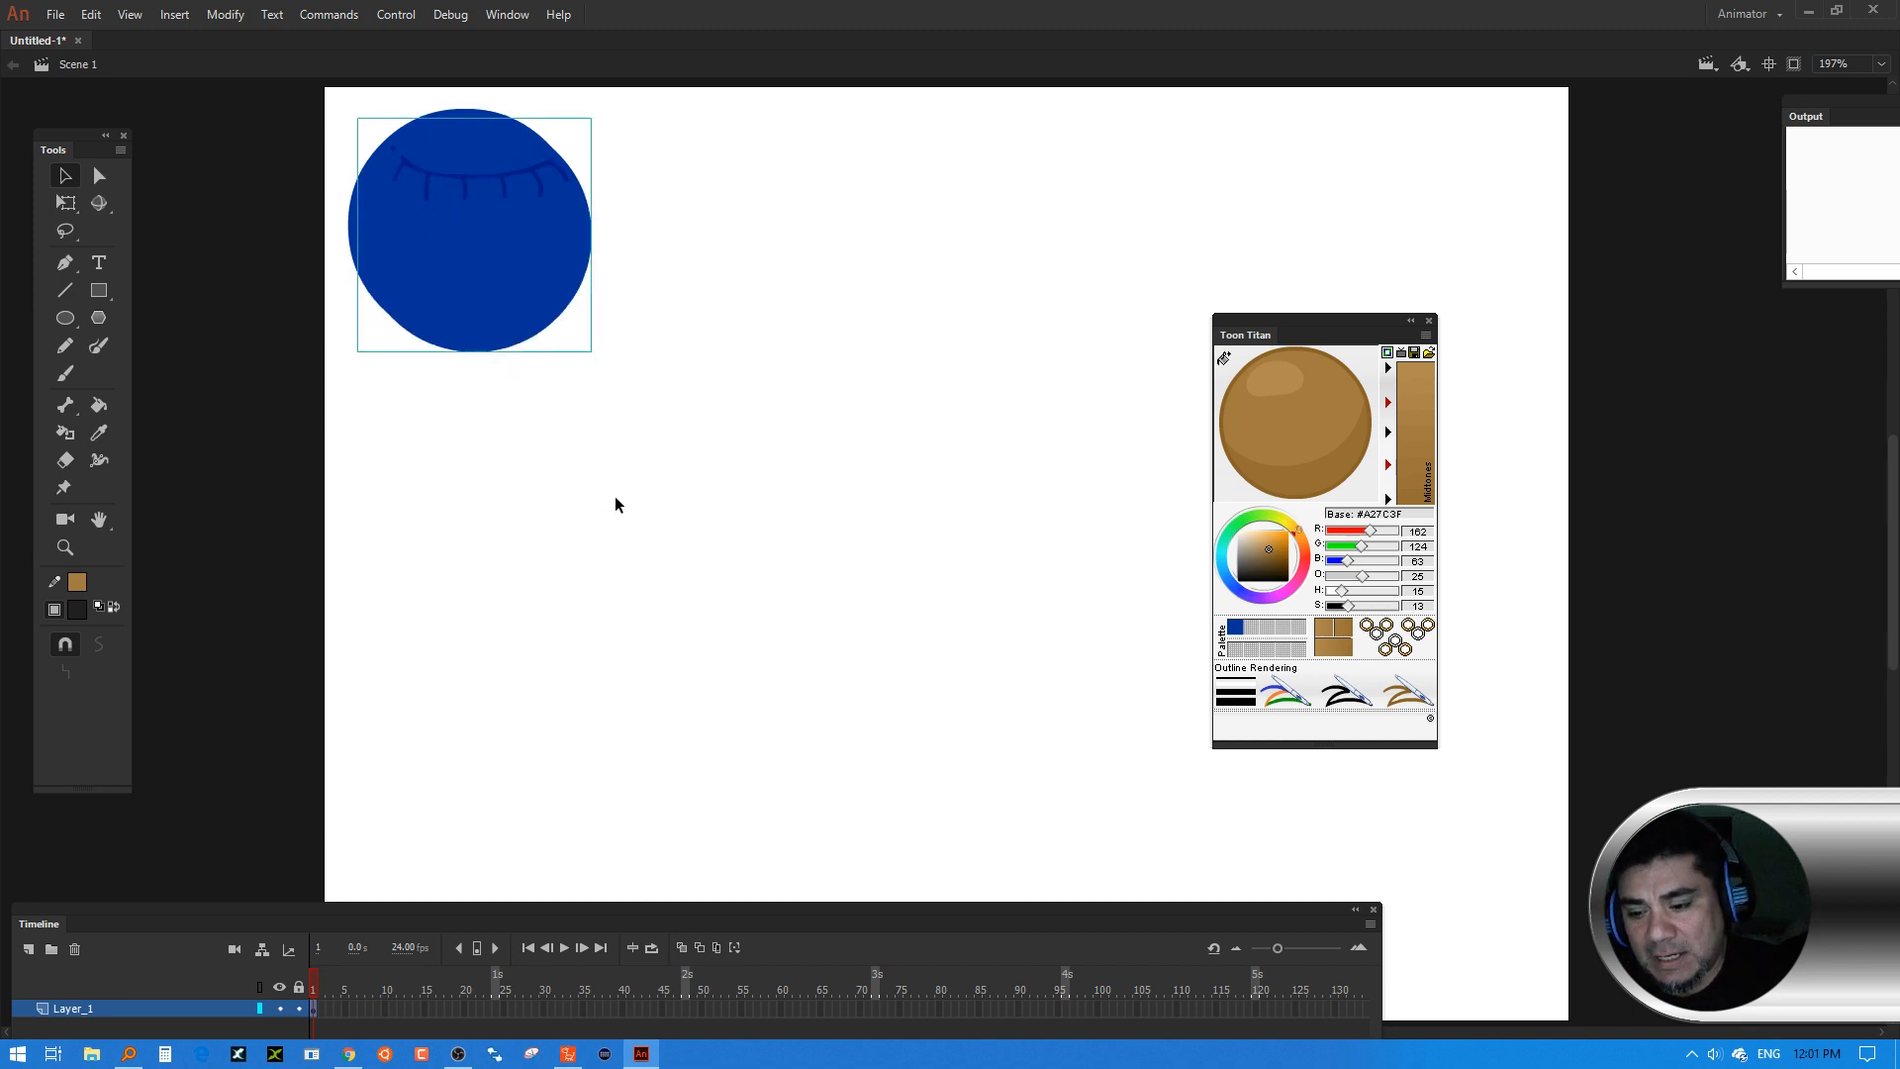
key("ctrl+a")
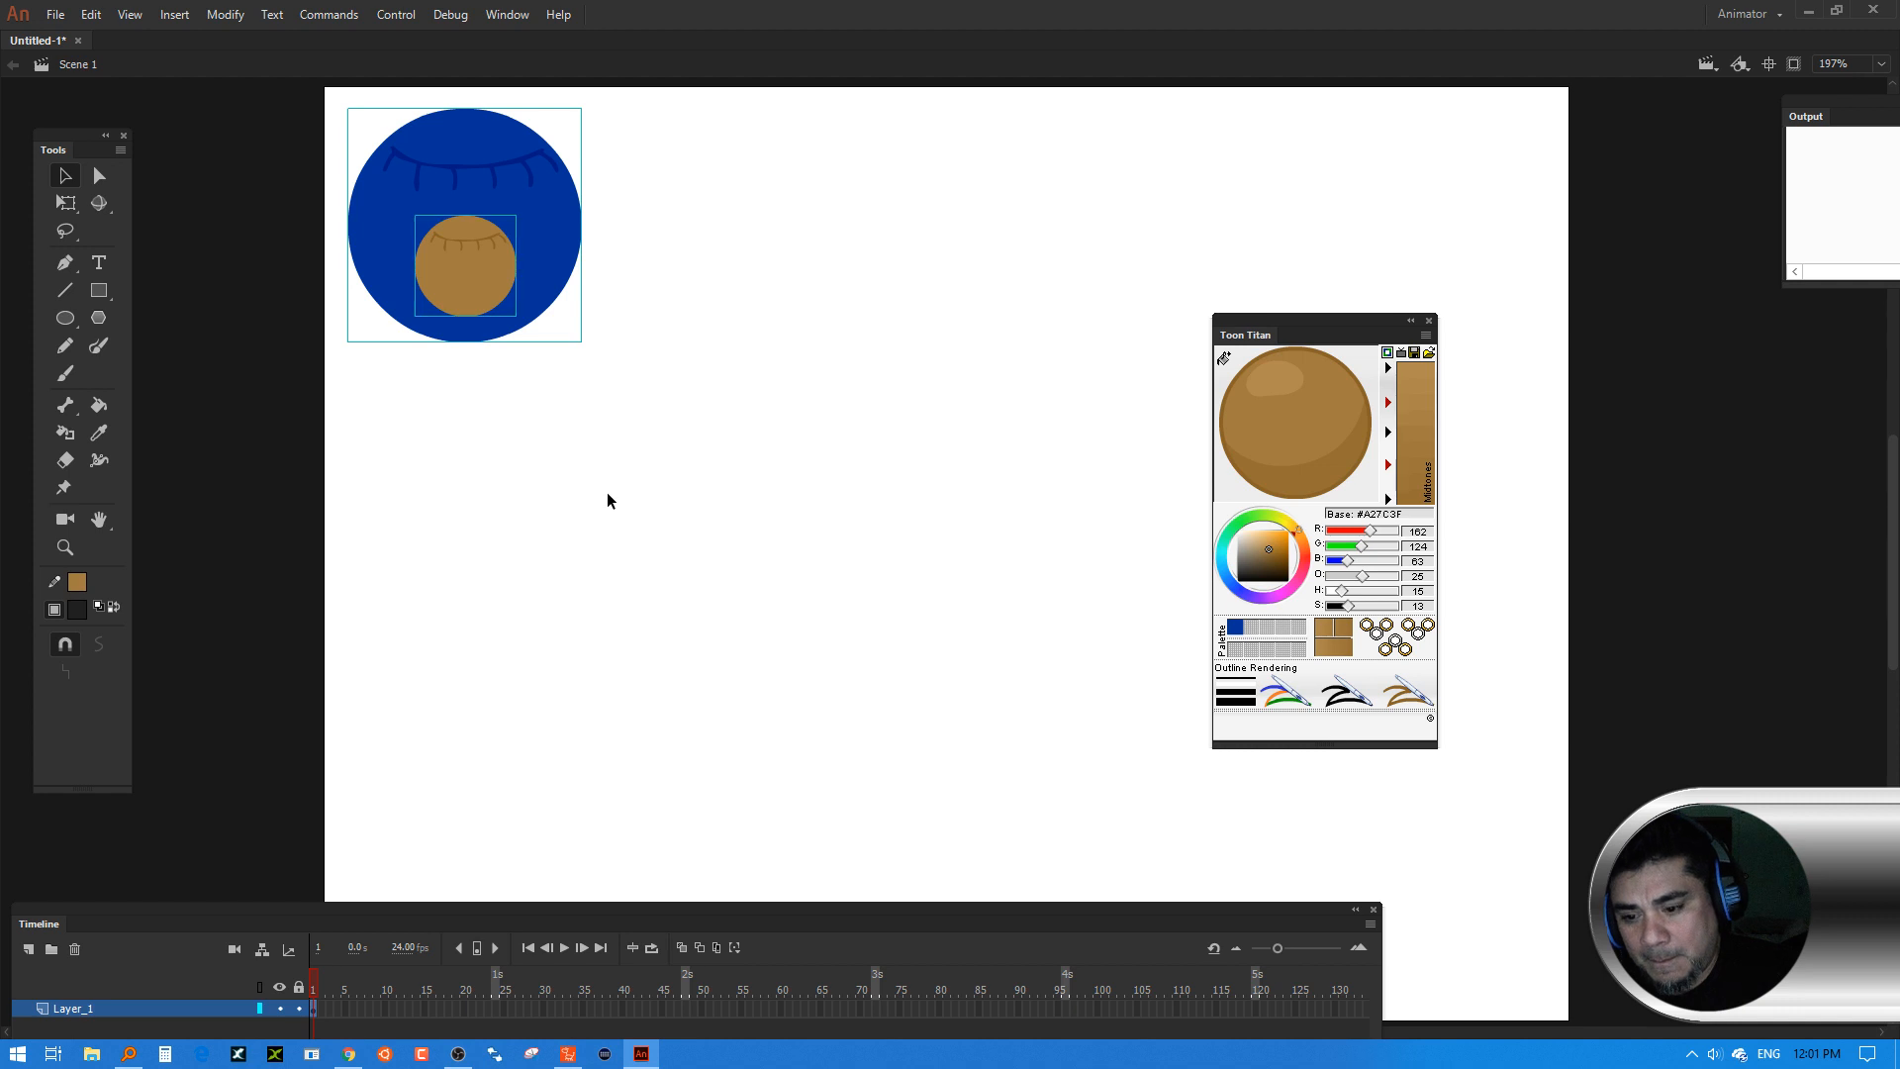
left_click_drag(539, 292, 538, 547)
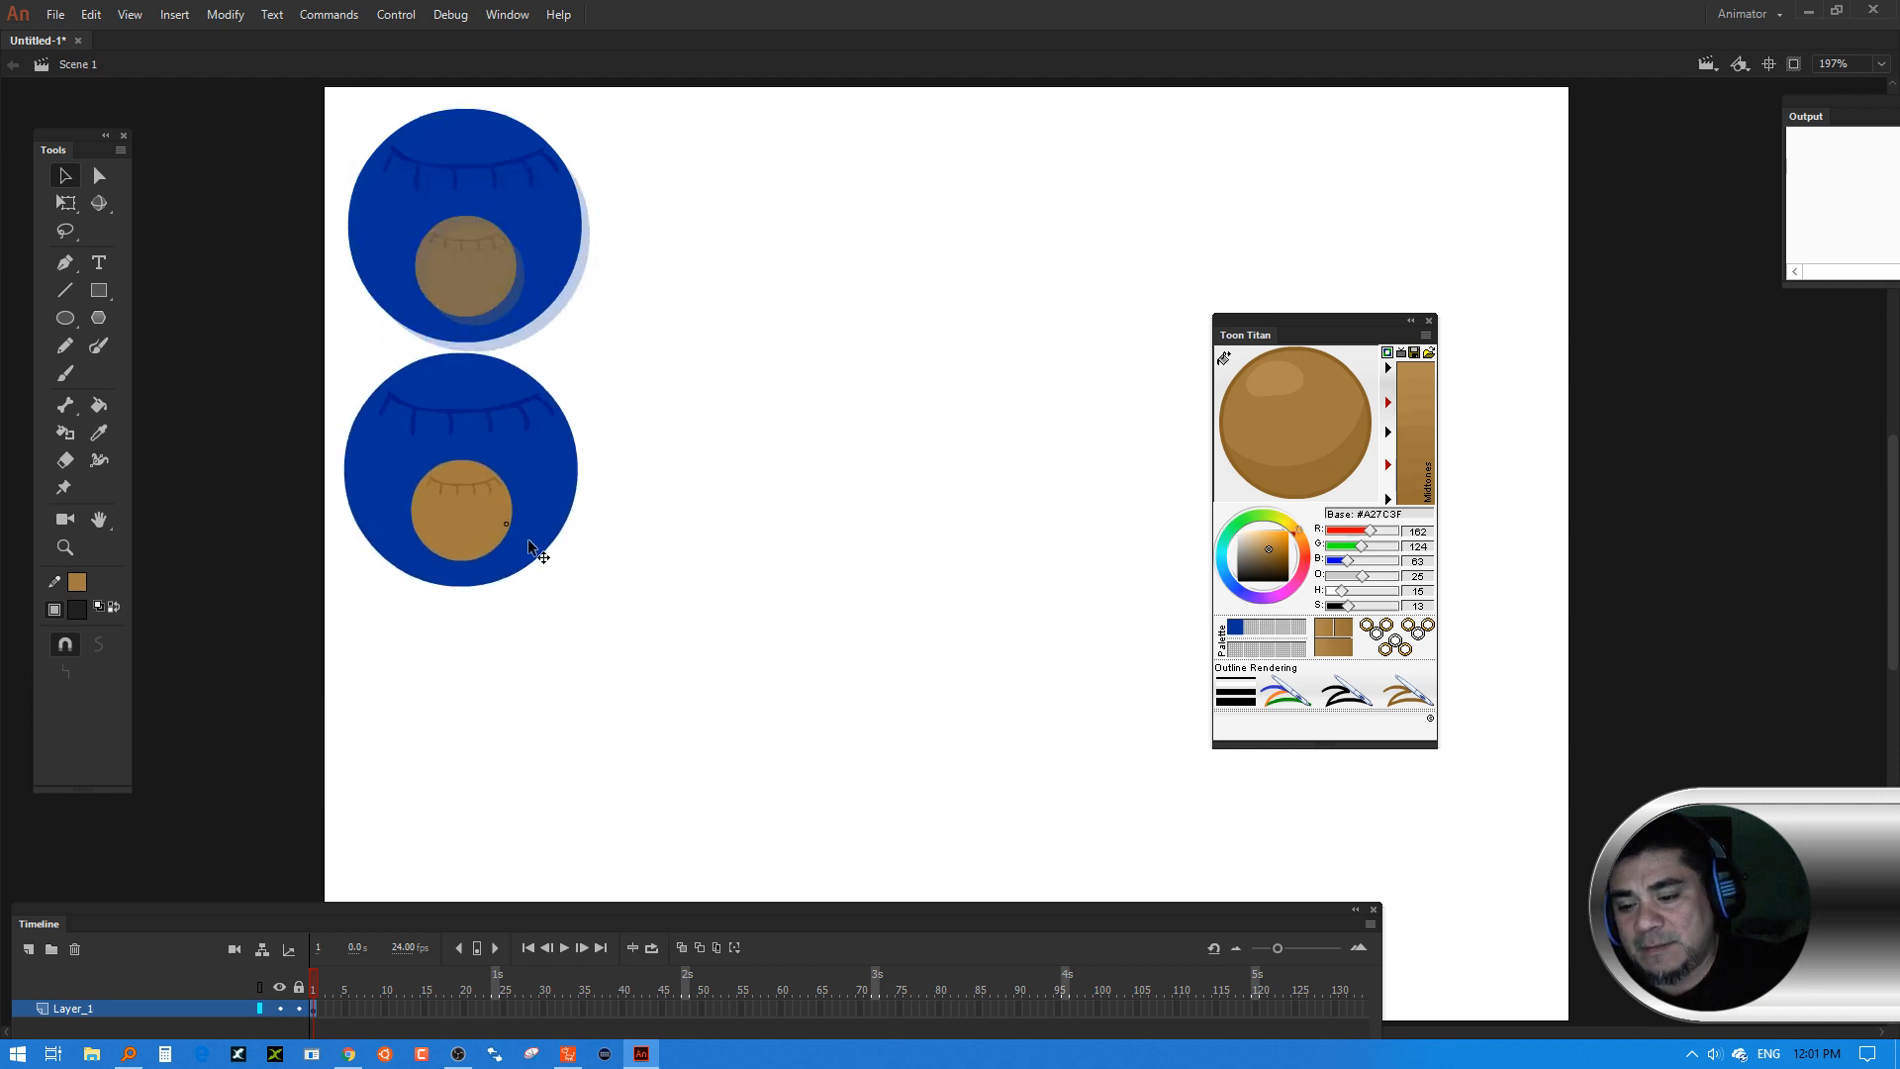
key("ctrl+d")
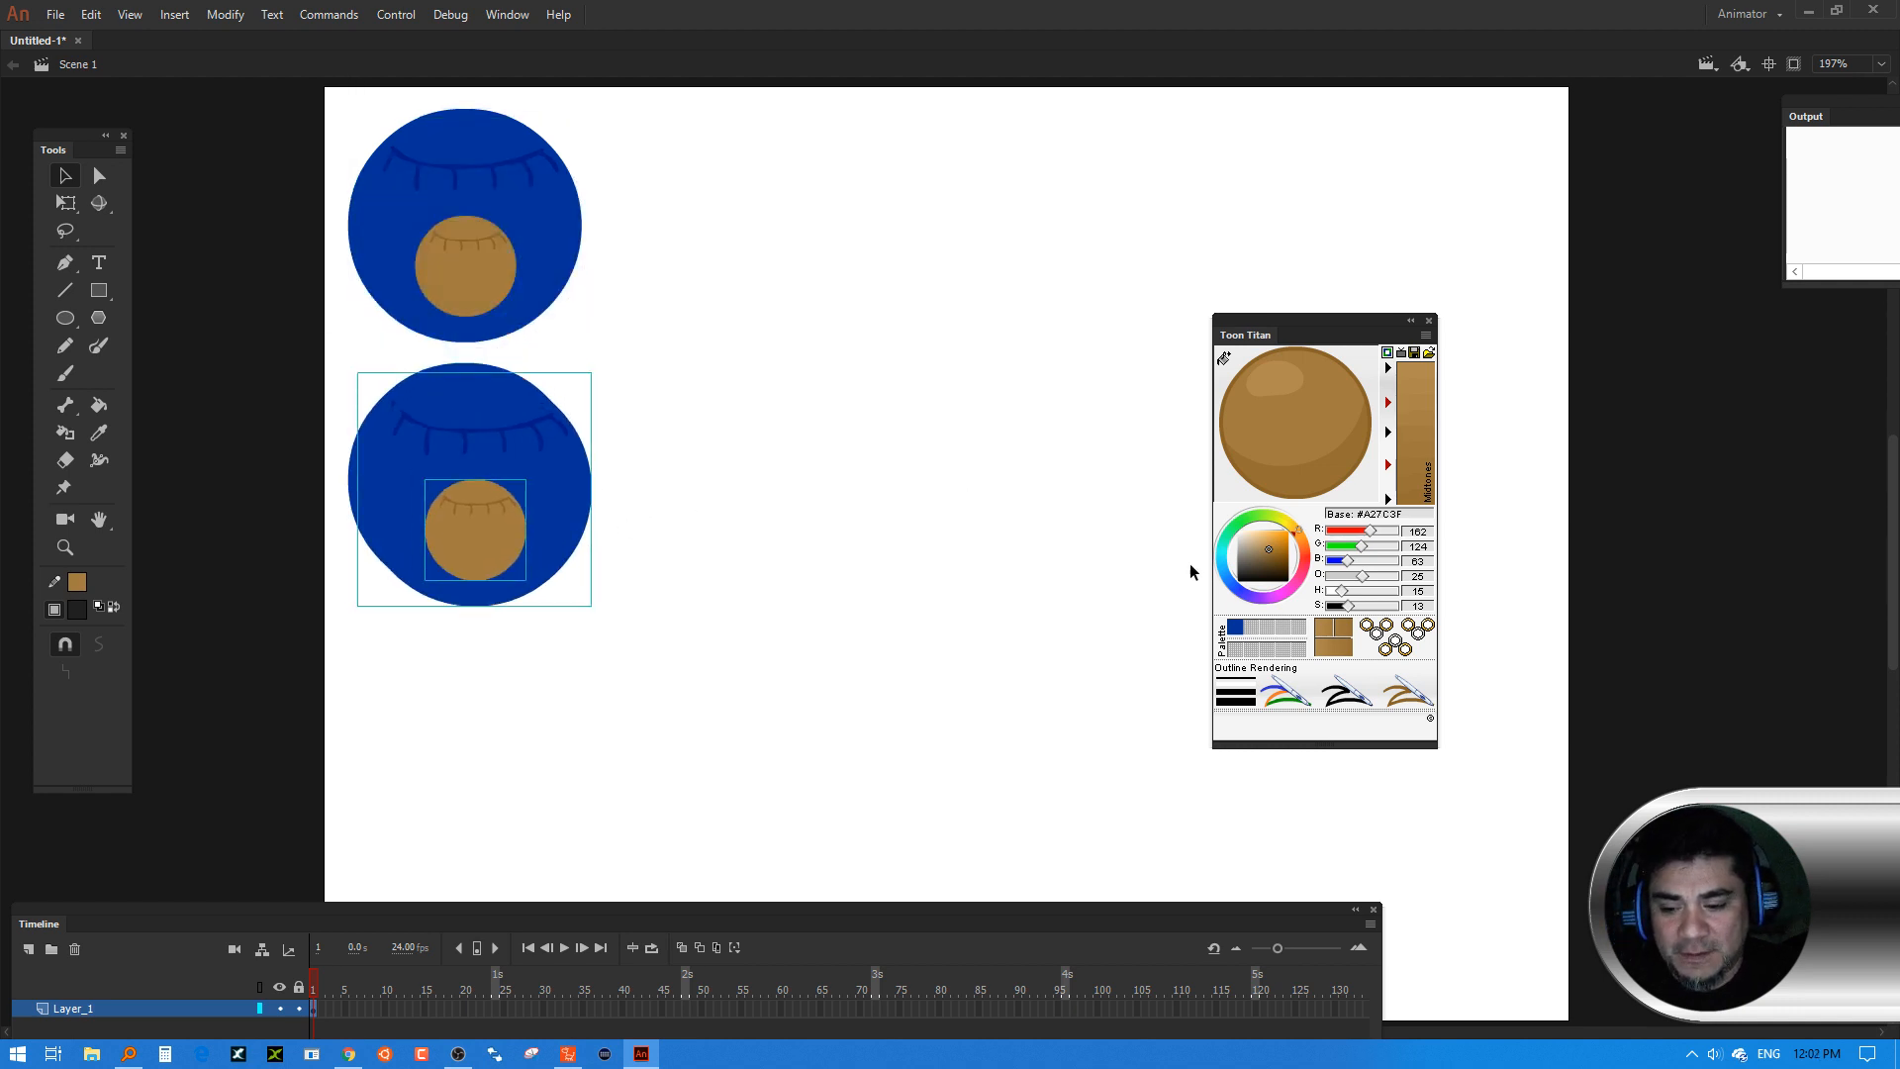
left_click_drag(557, 560, 547, 813)
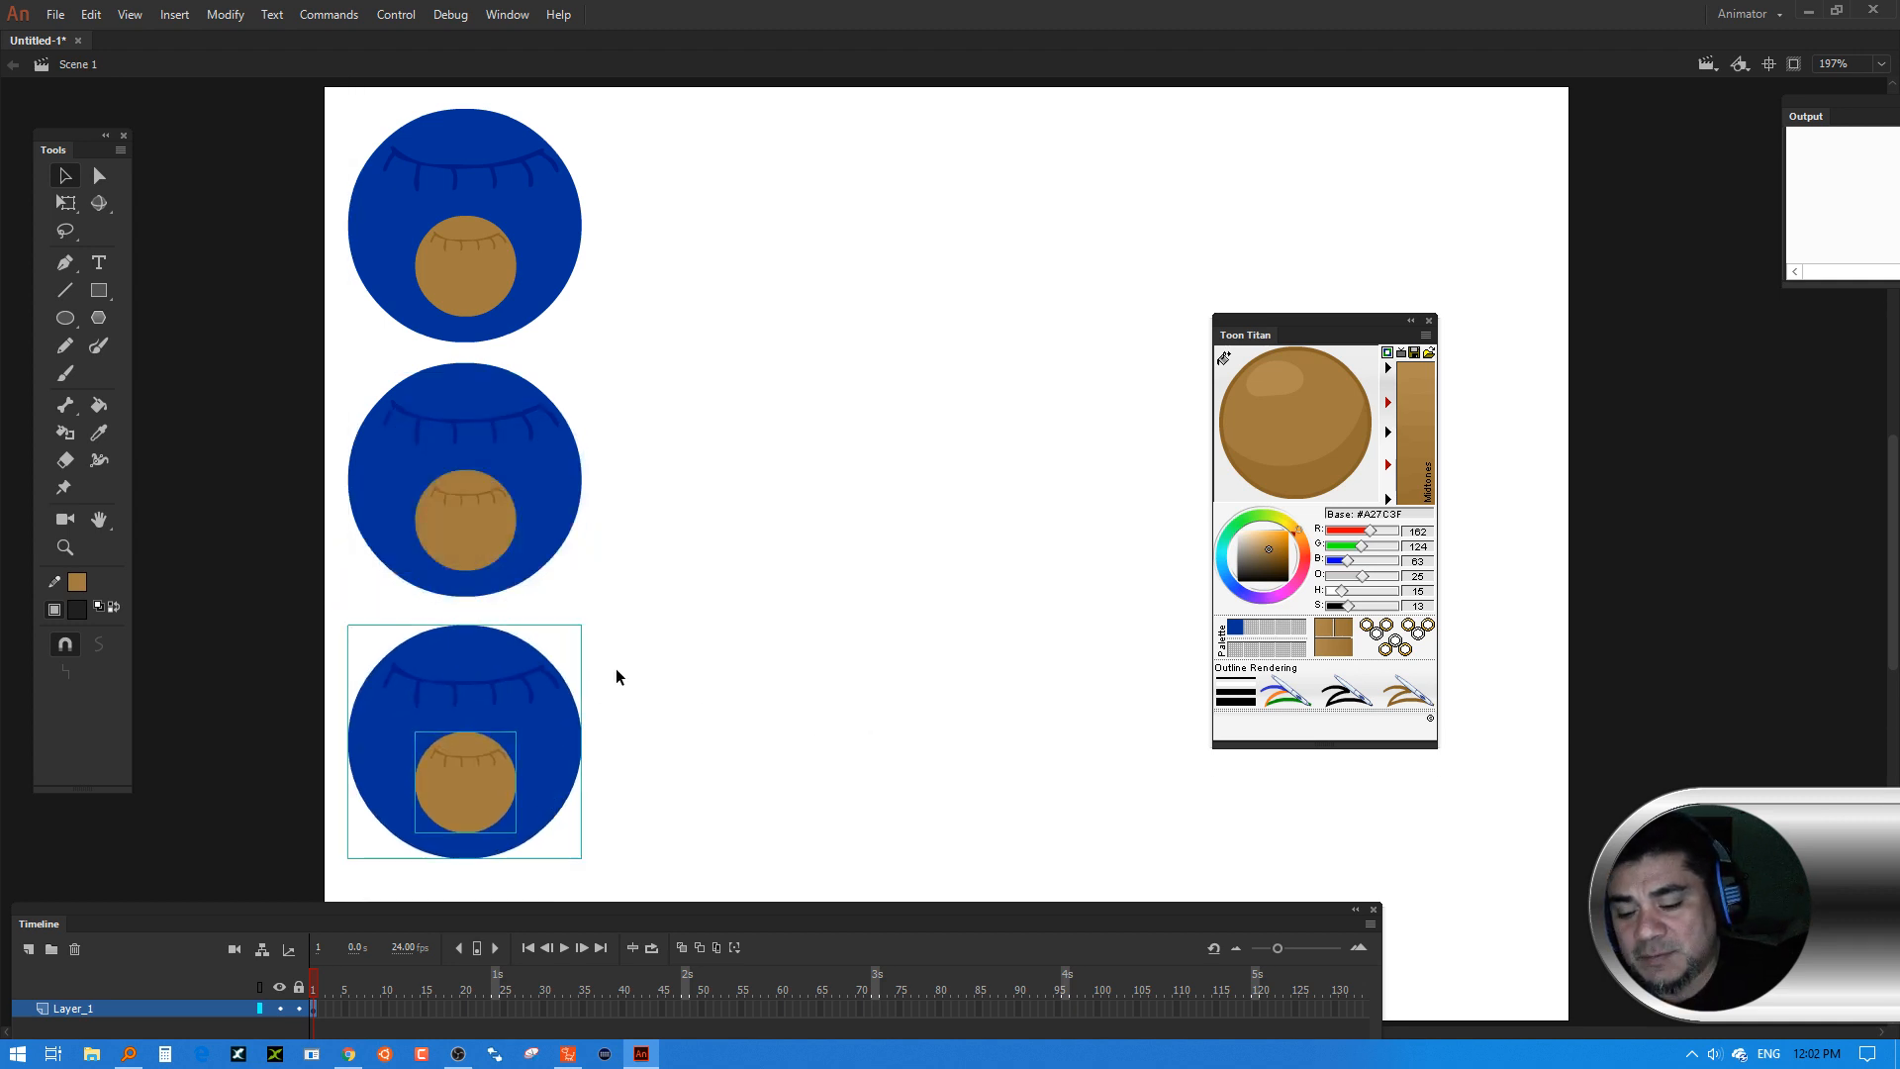
Break apart the middle stylizer's large circle and fill it with Toon Titan base color #A2583F, coloring its curved lines in the matching darker shade
left_click(571, 523)
key("ctrl+b")
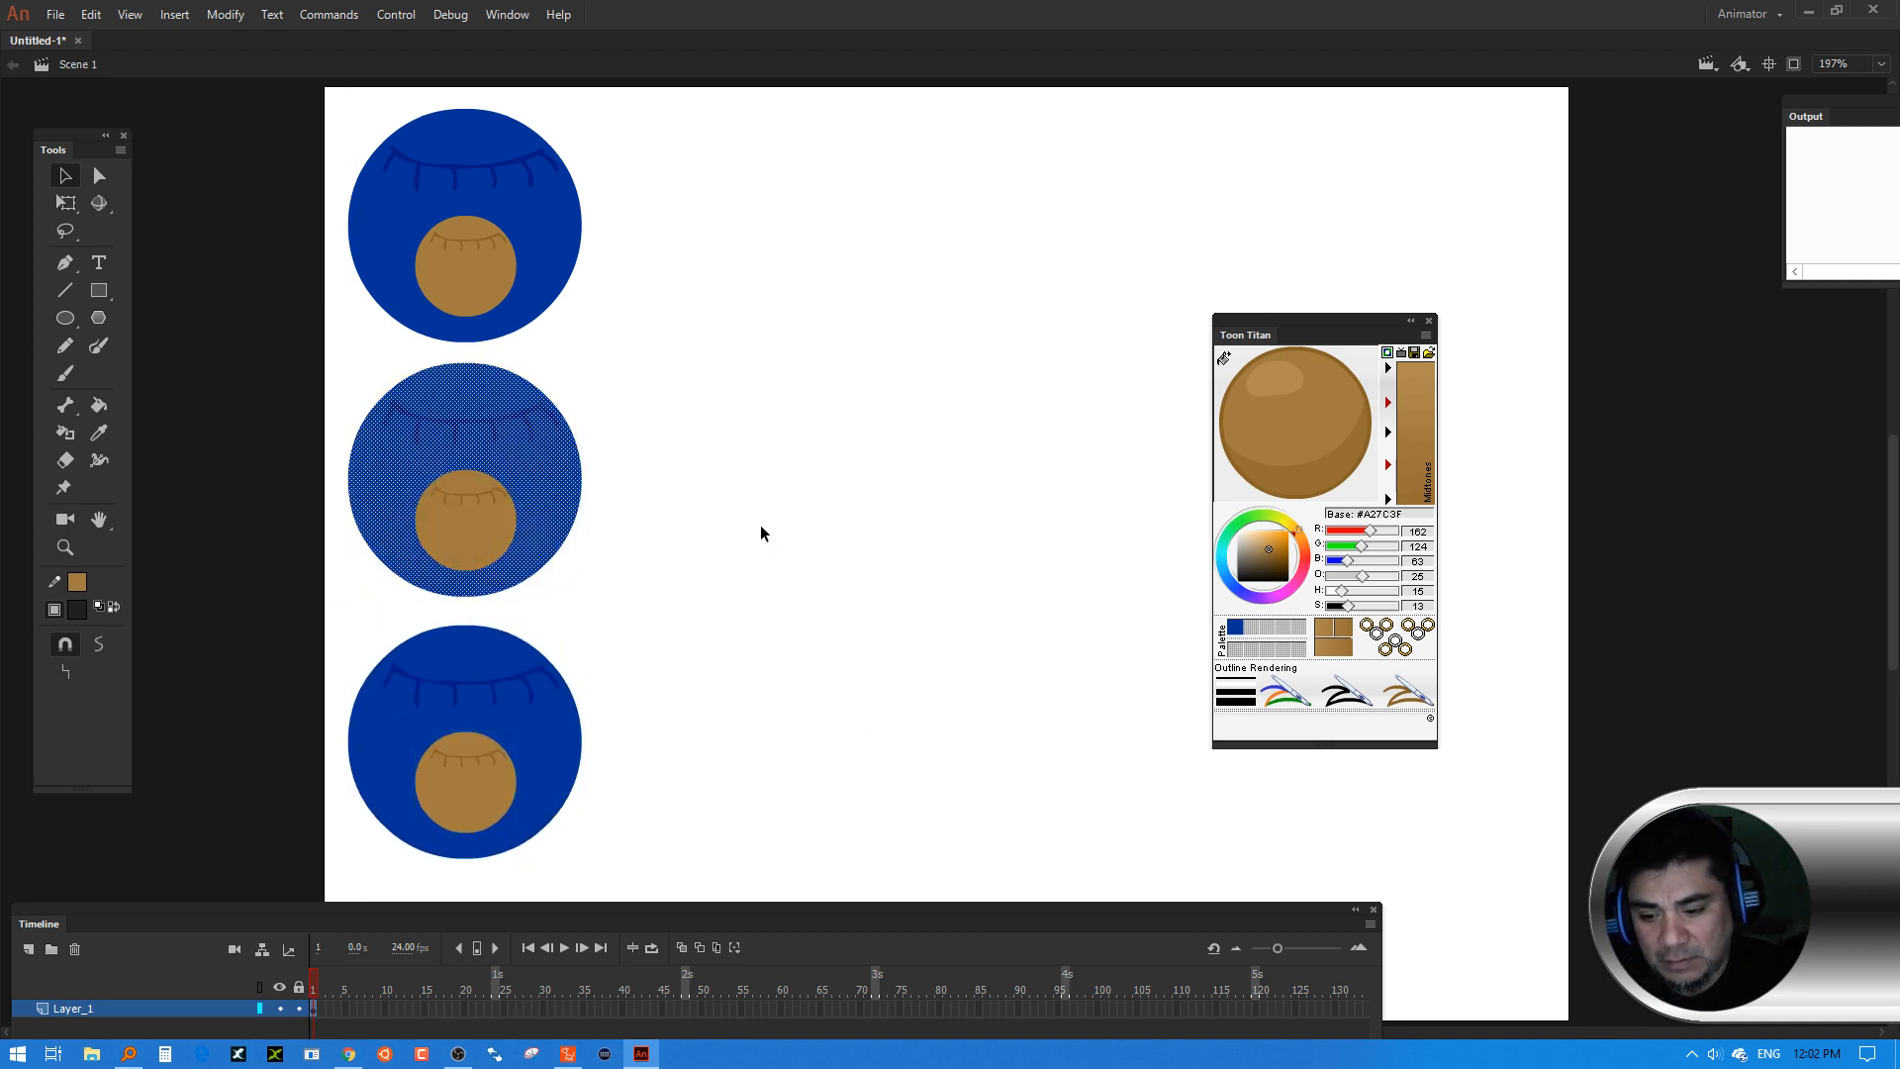
left_click(836, 641)
left_click(1286, 555)
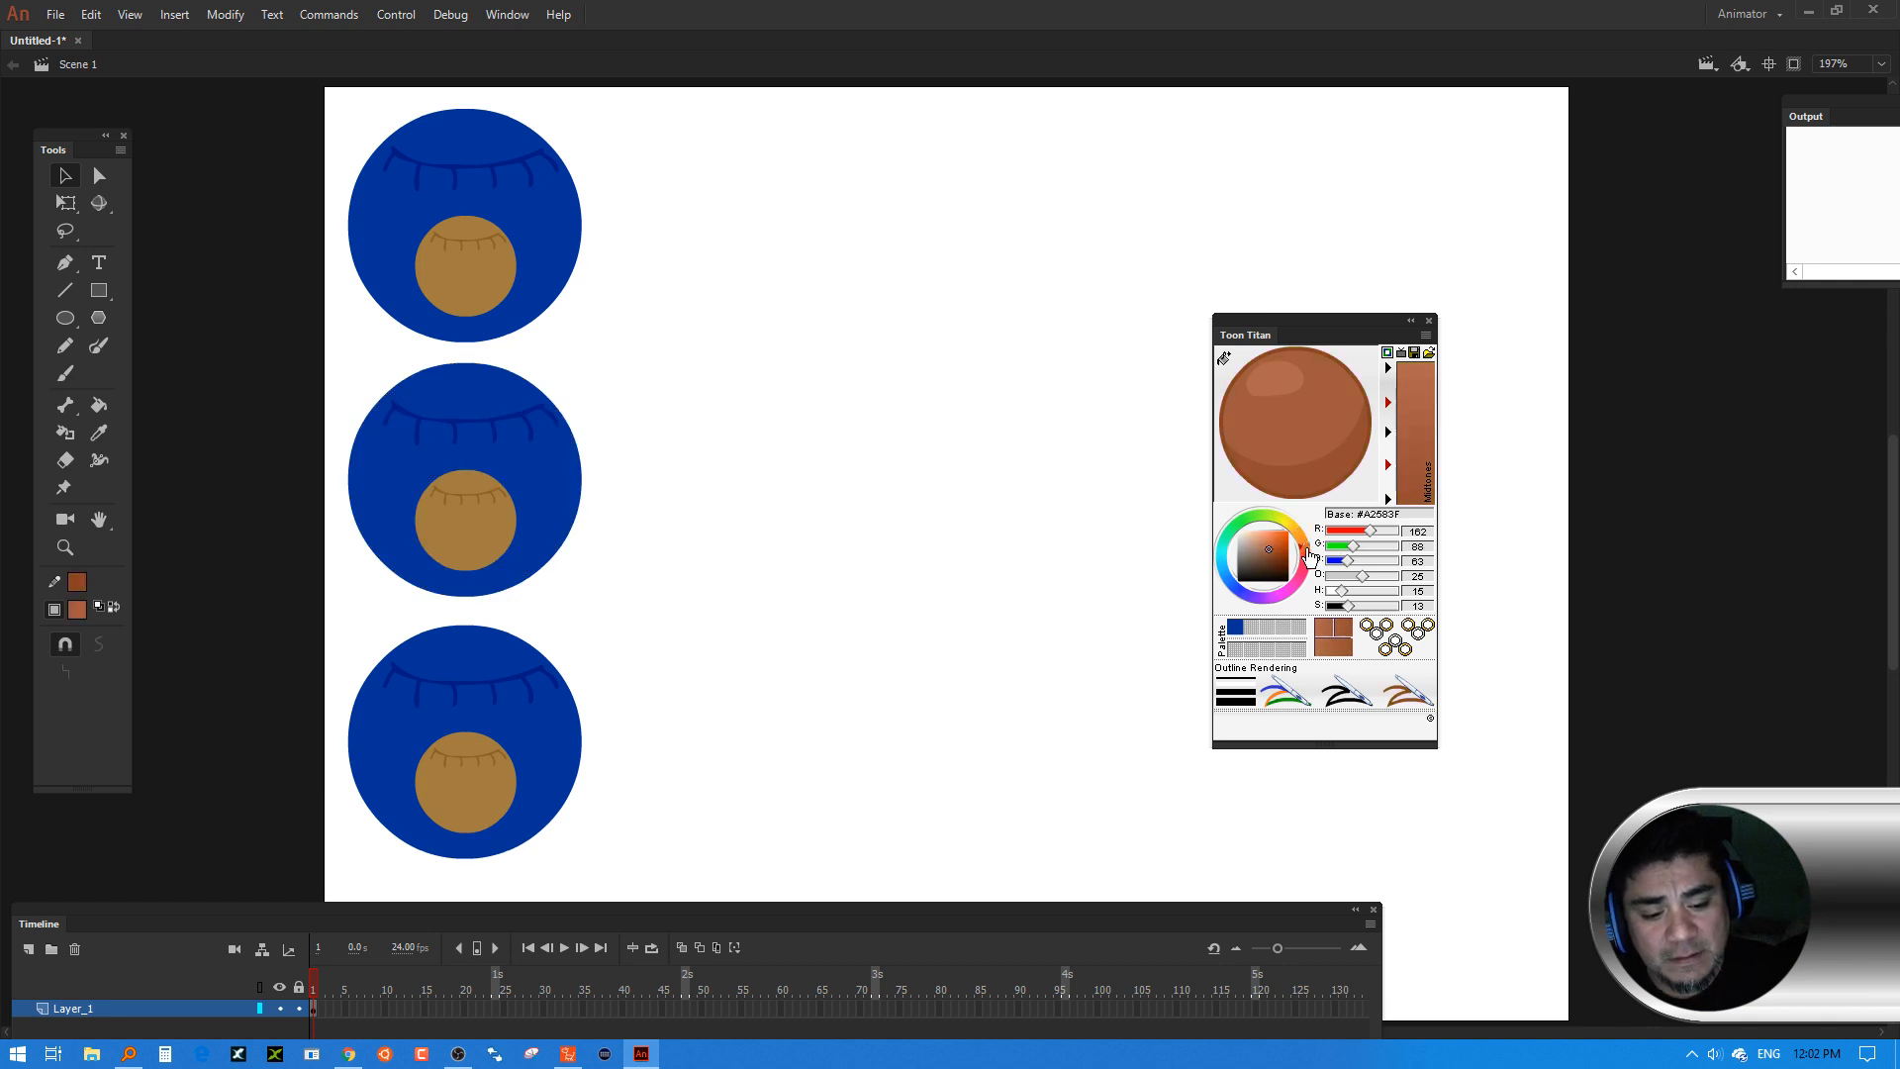
left_click(105, 413)
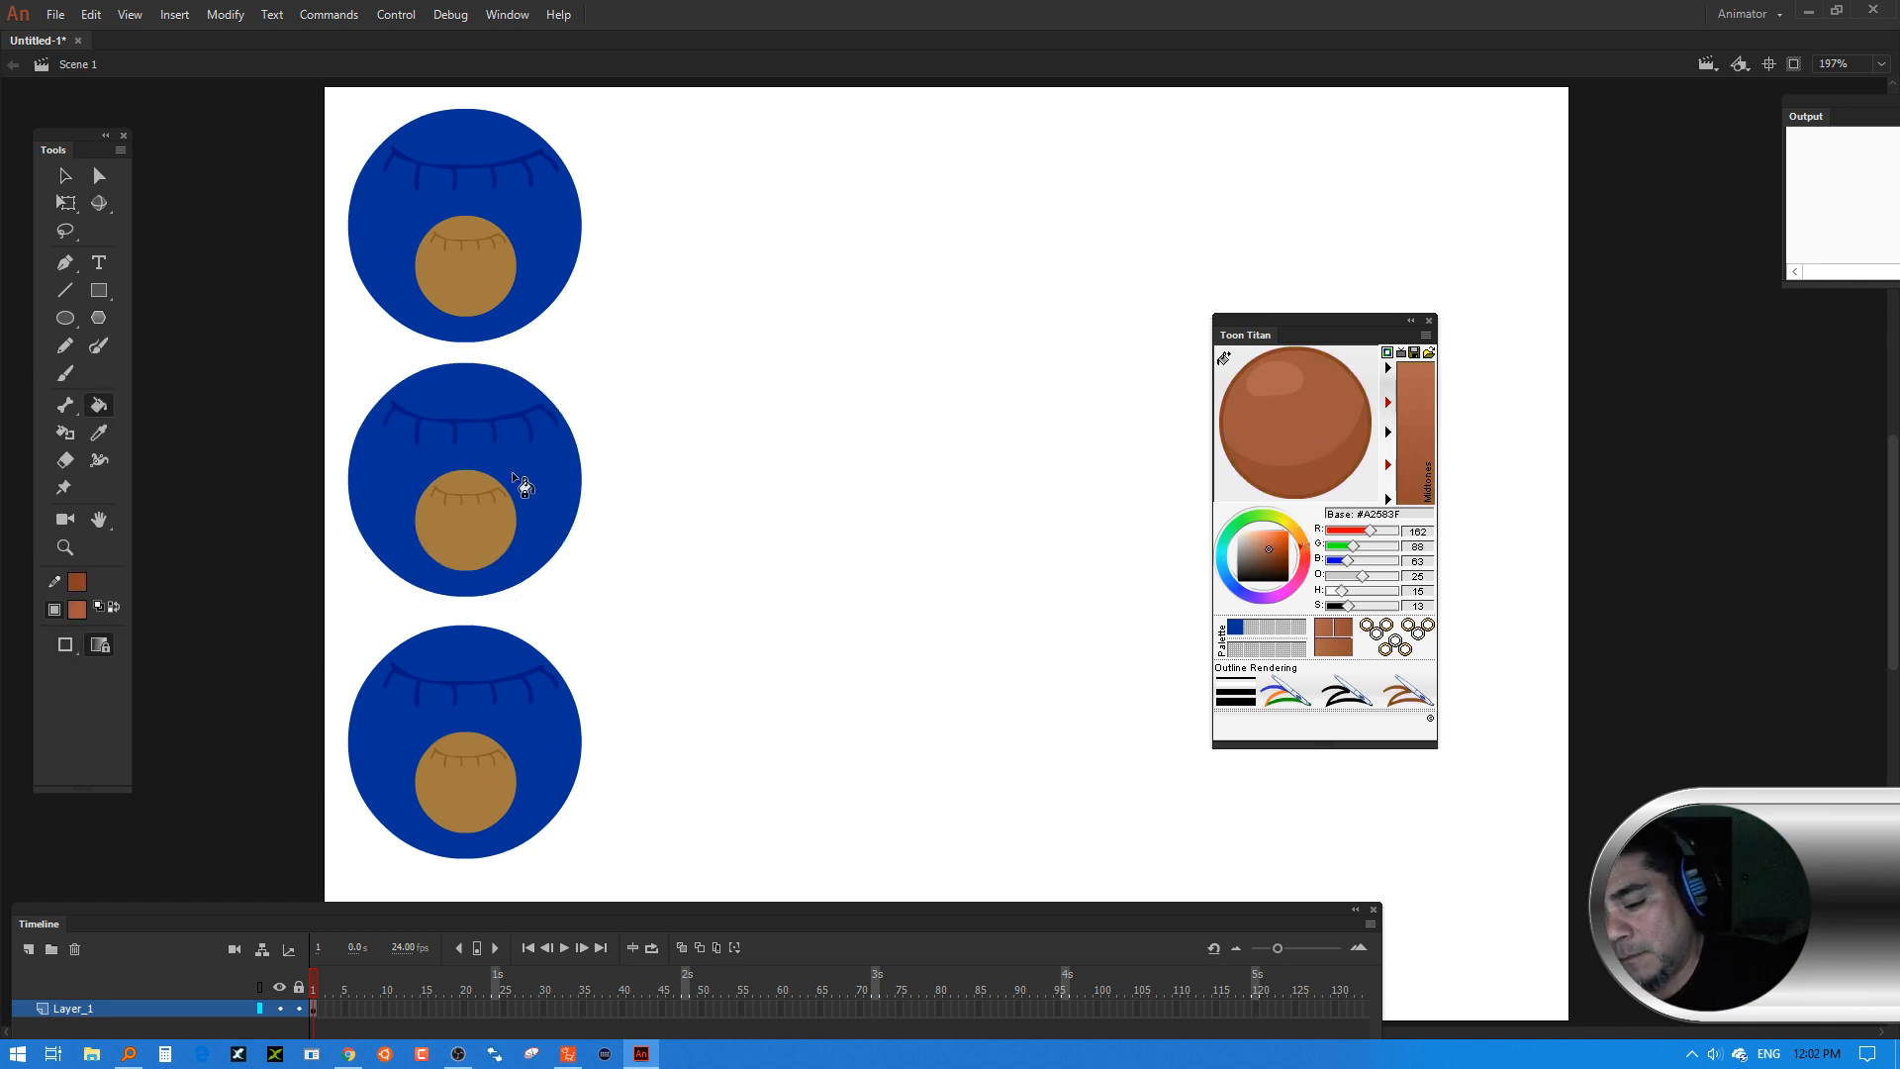
left_click(547, 492)
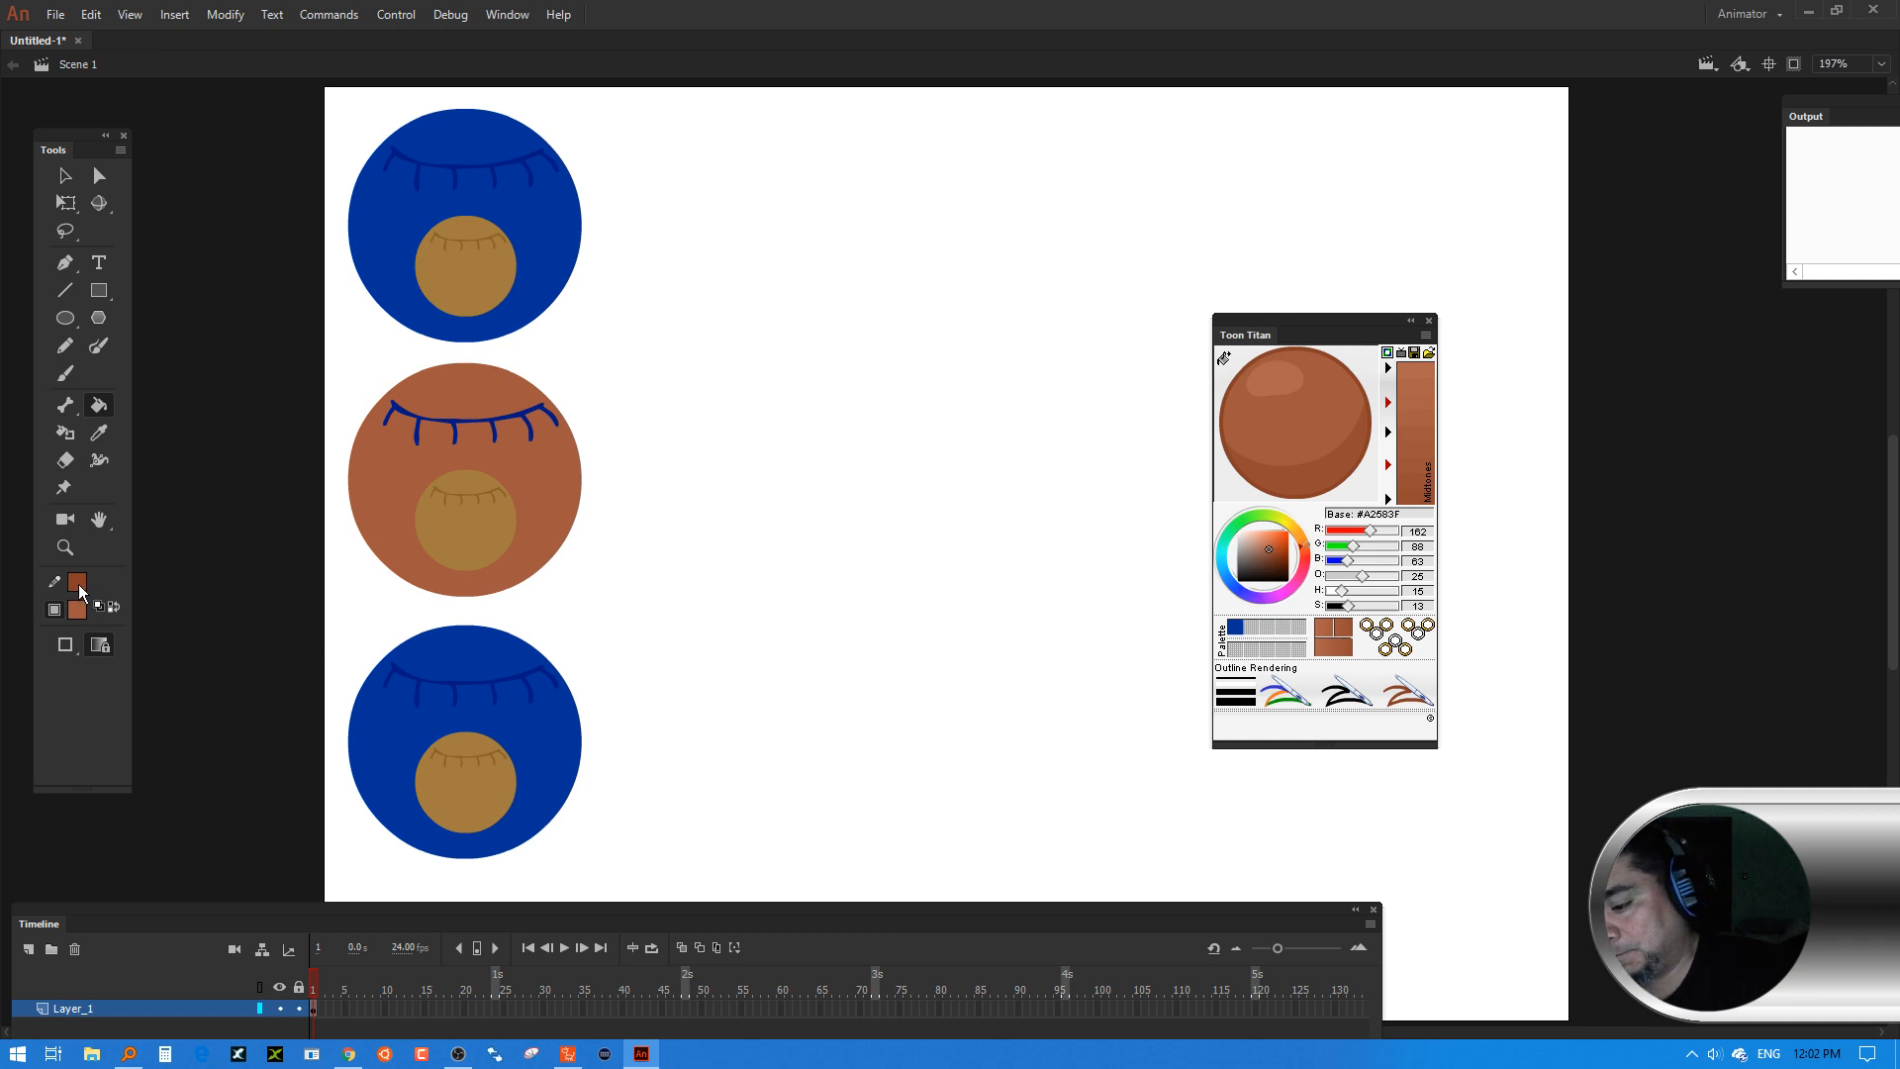
left_click(114, 607)
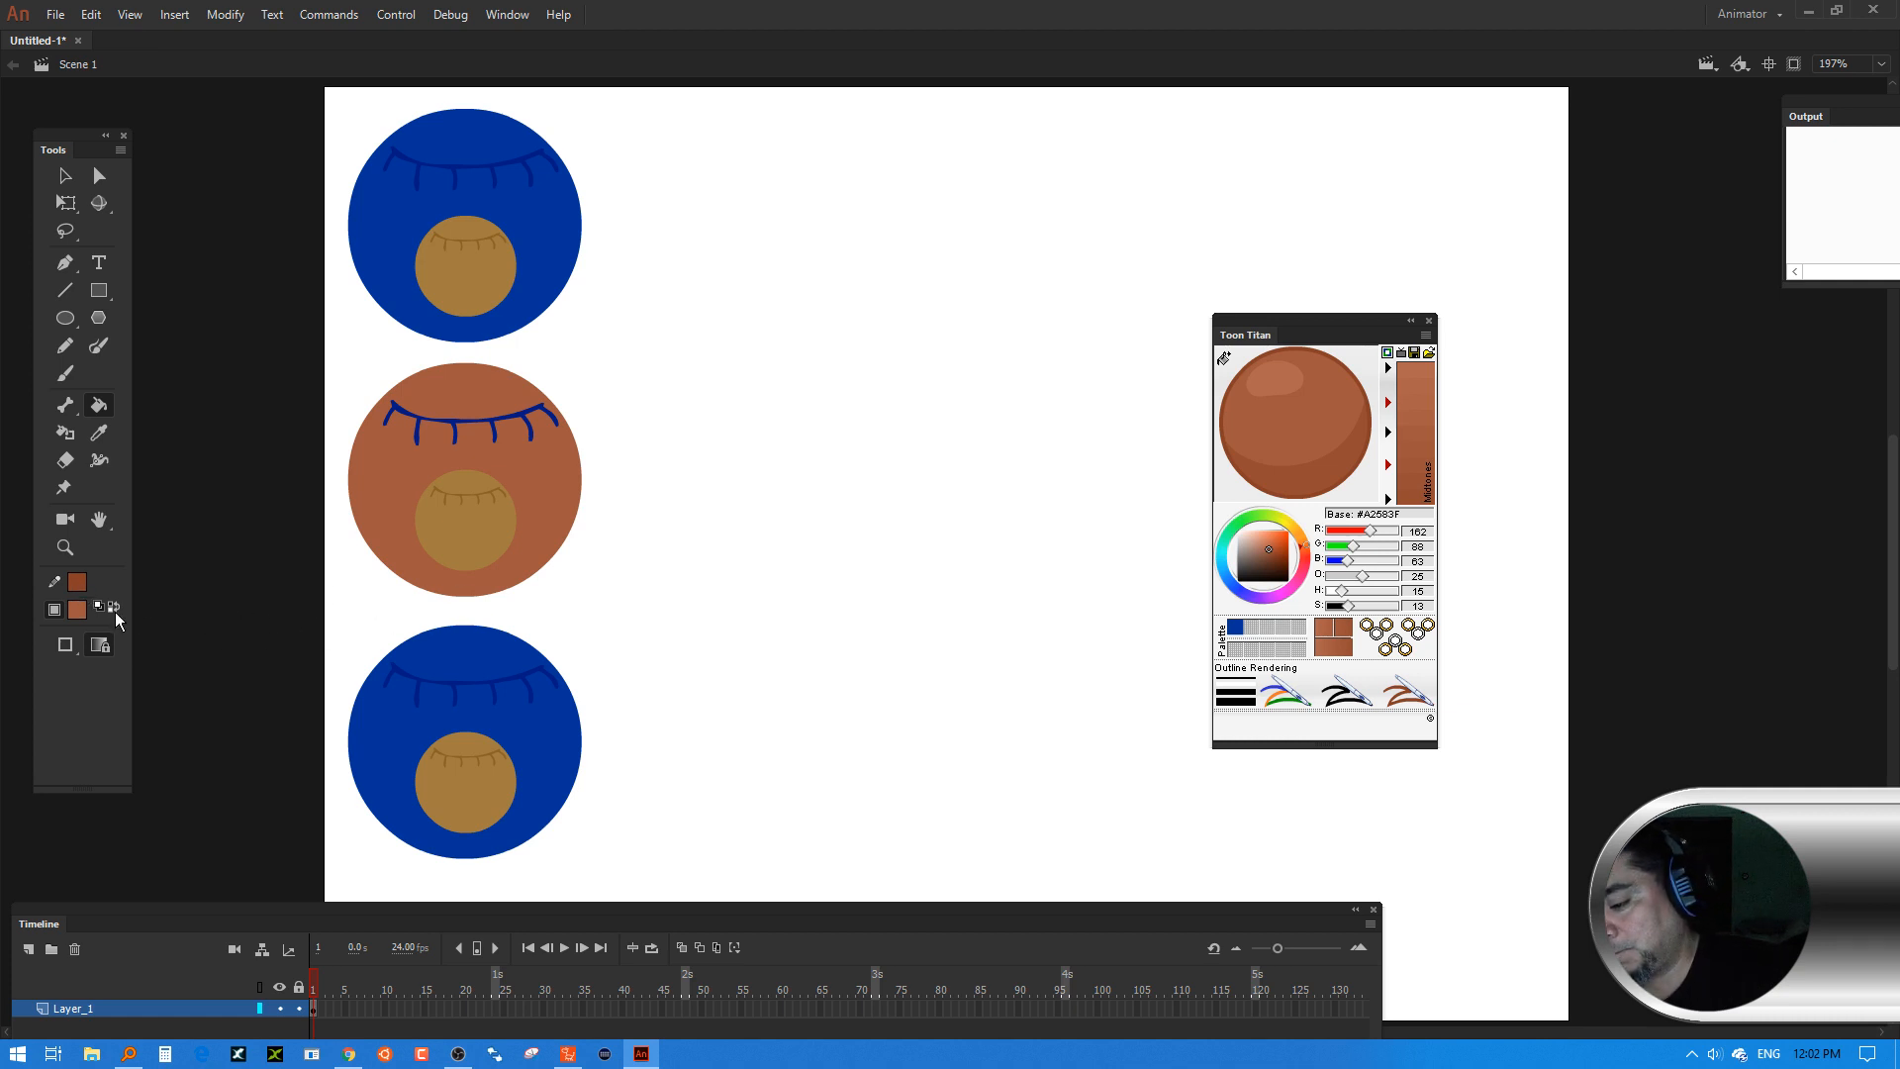
left_click(448, 414)
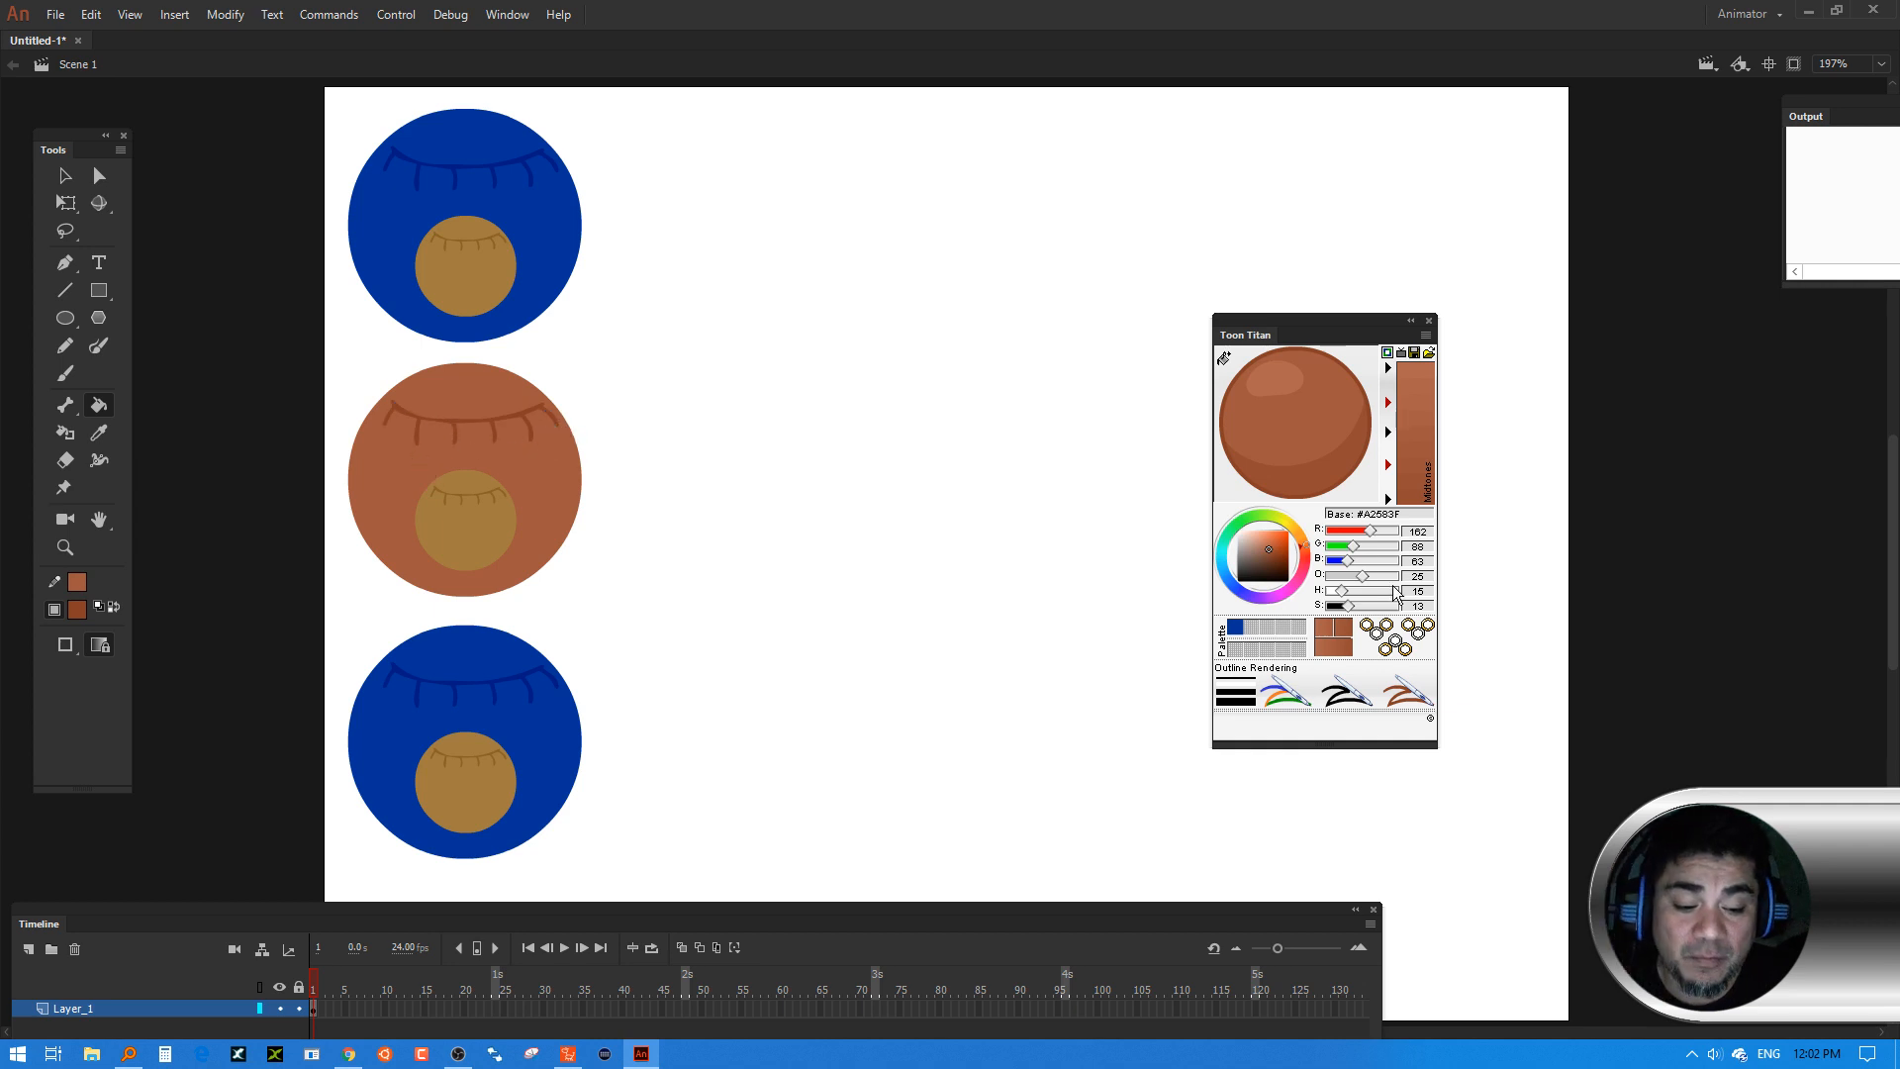
Set the Toon Titan O value to -28 and fill the middle circle's curved lines with the resulting lighter shade
left_click_drag(1362, 576, 1349, 577)
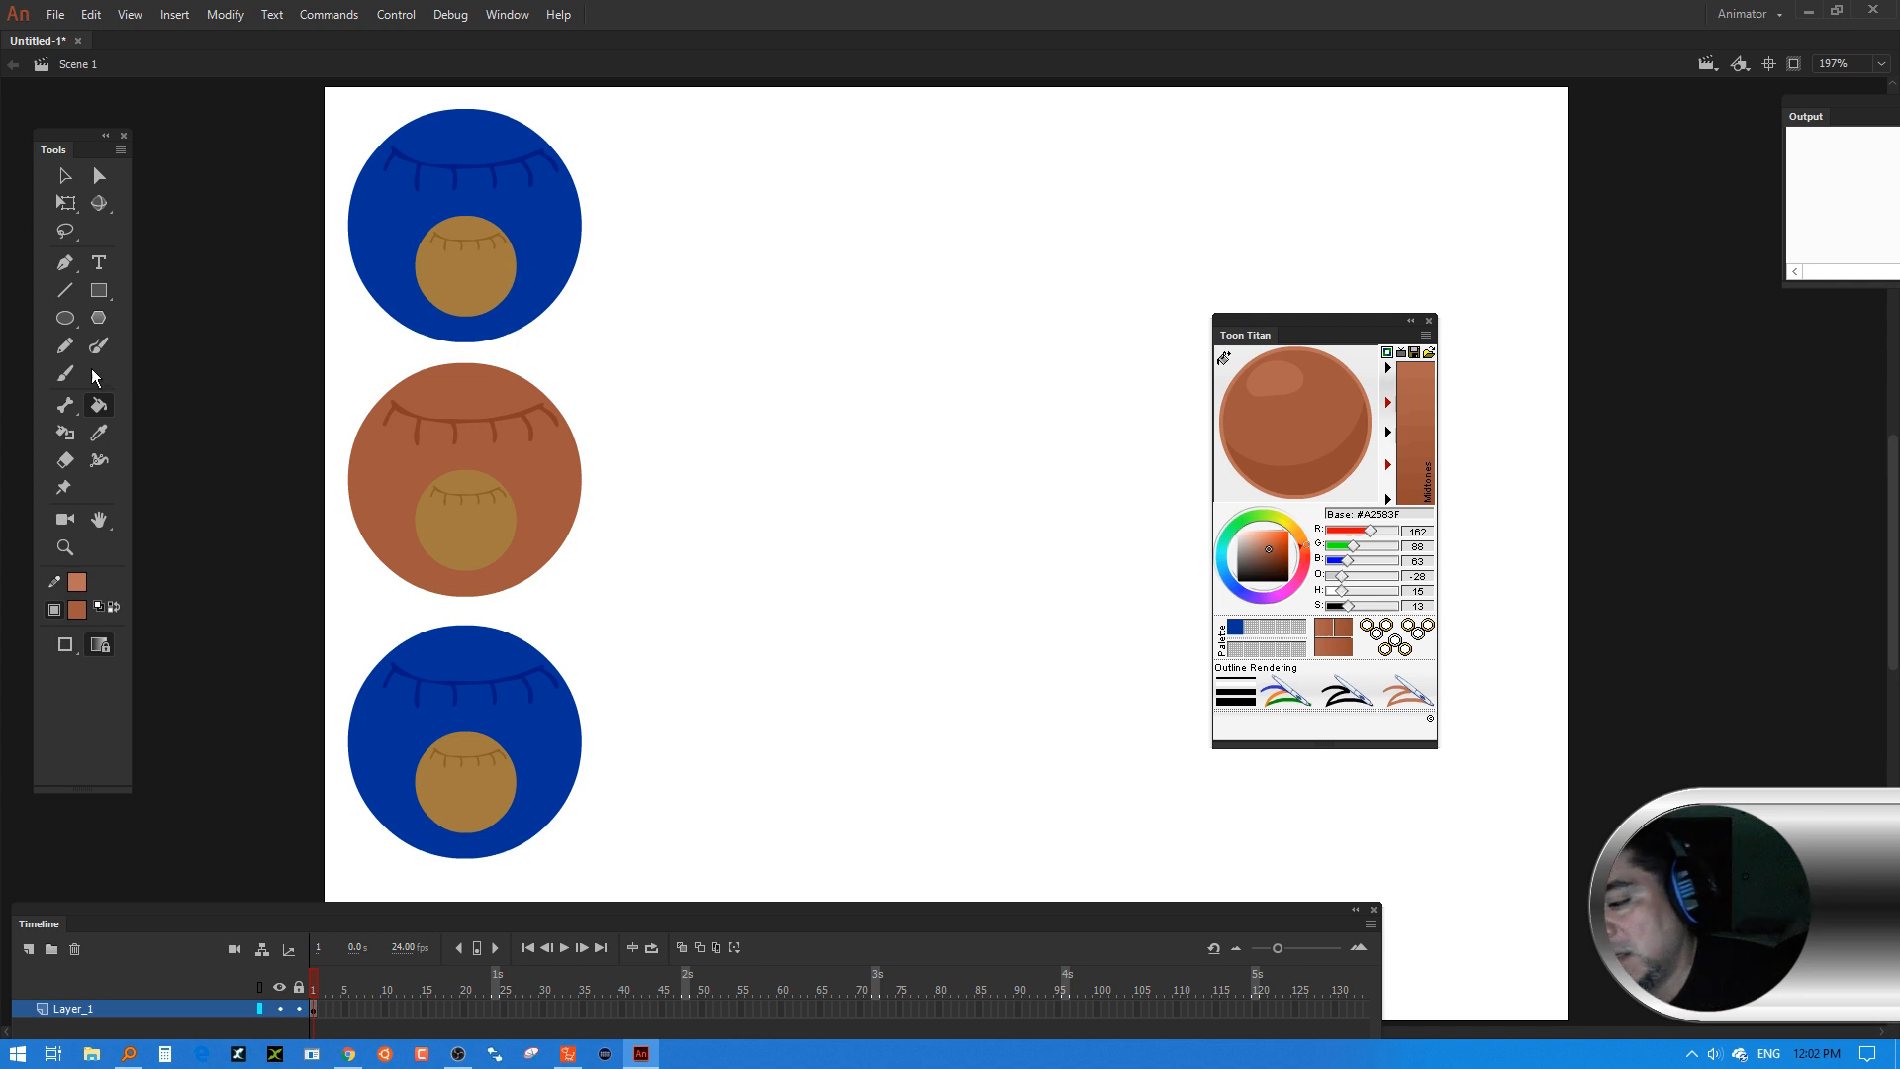
left_click(117, 607)
left_click(419, 424)
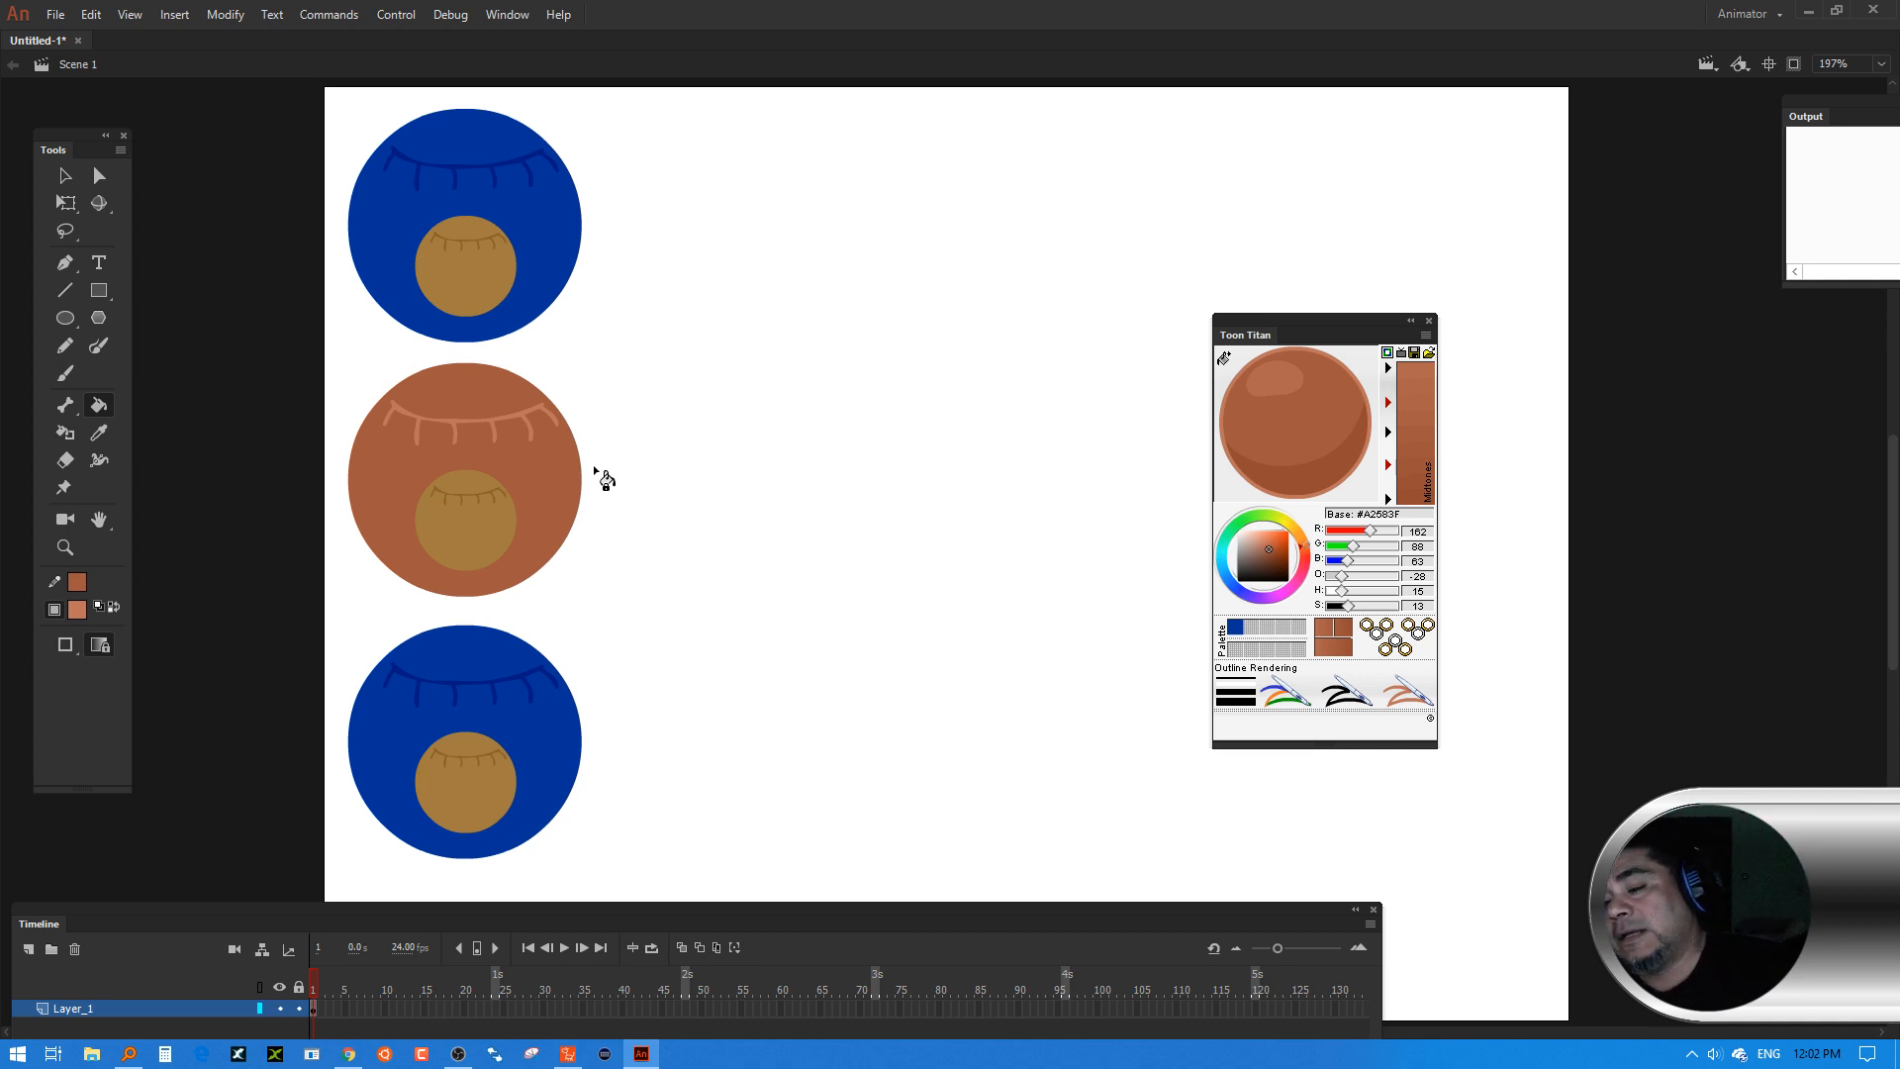
Select all three stylizers on the stage and delete them
key("v")
left_click_drag(654, 93, 315, 987)
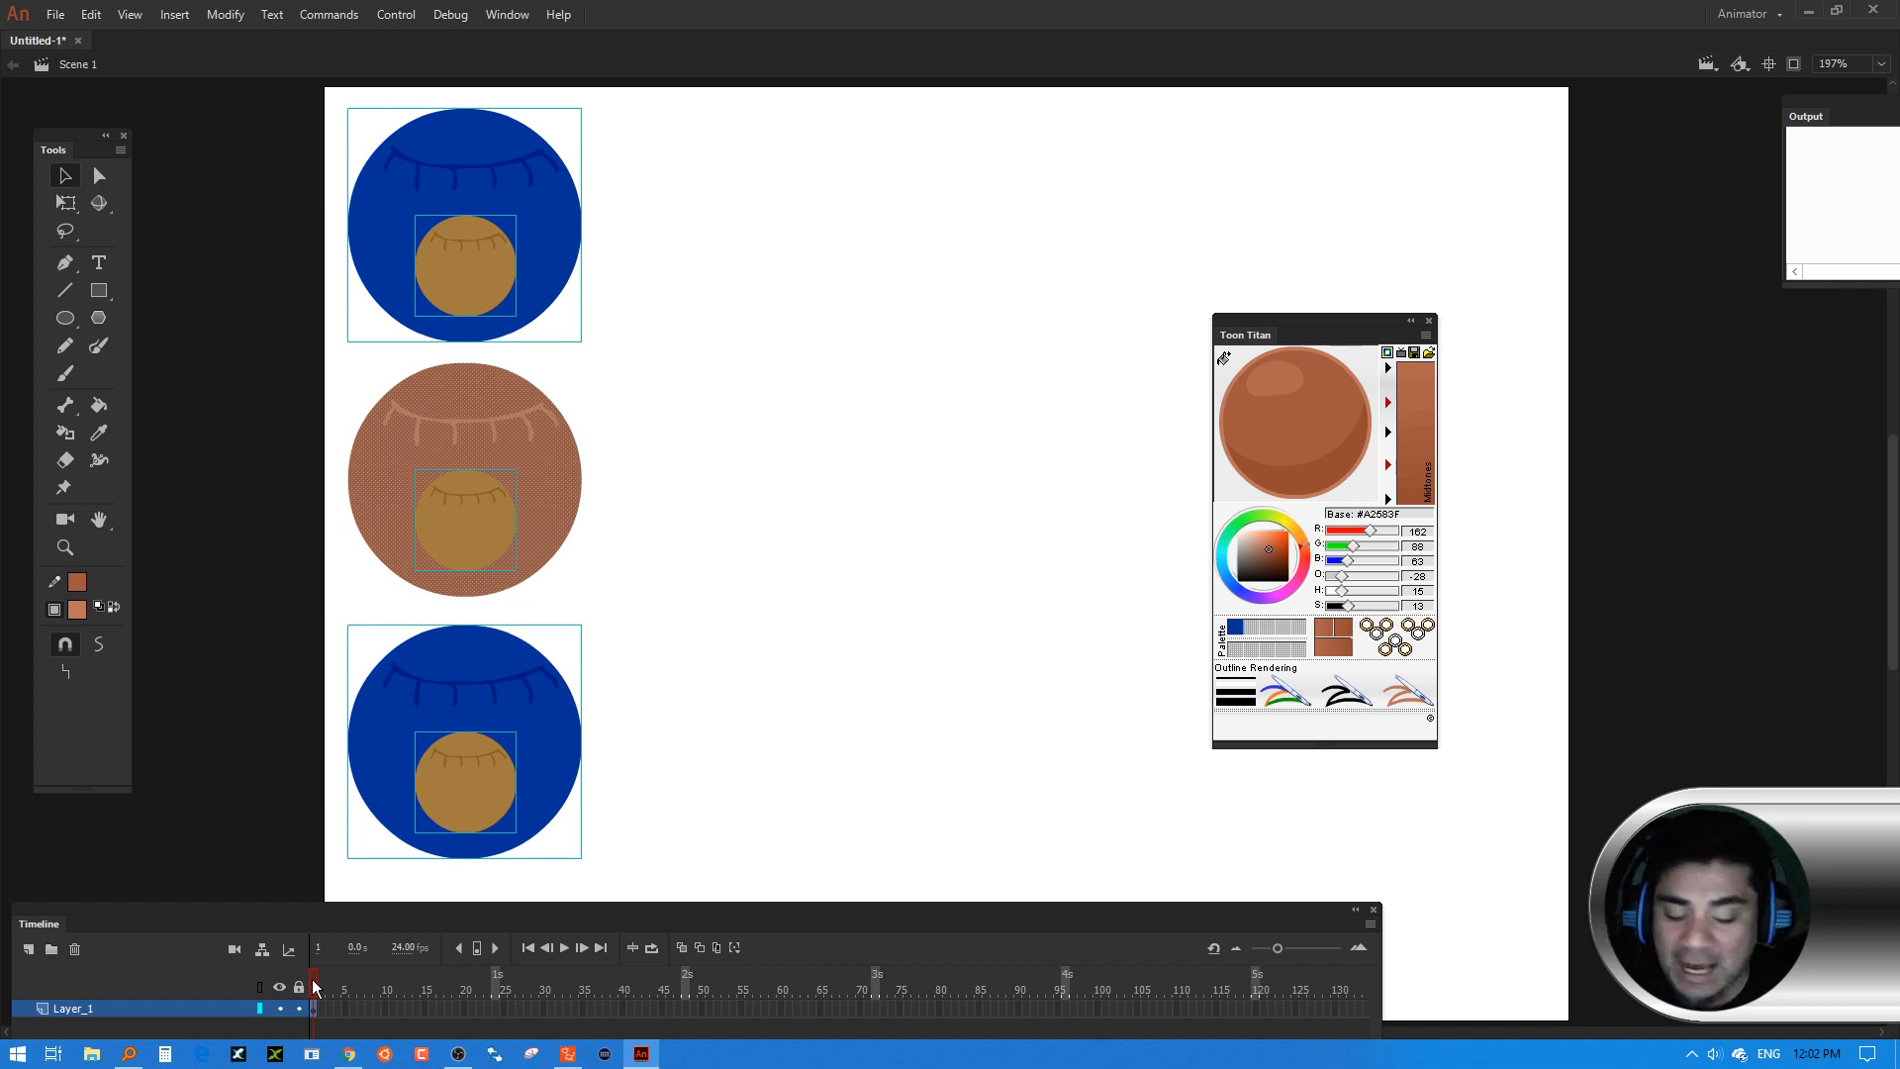
key("Delete")
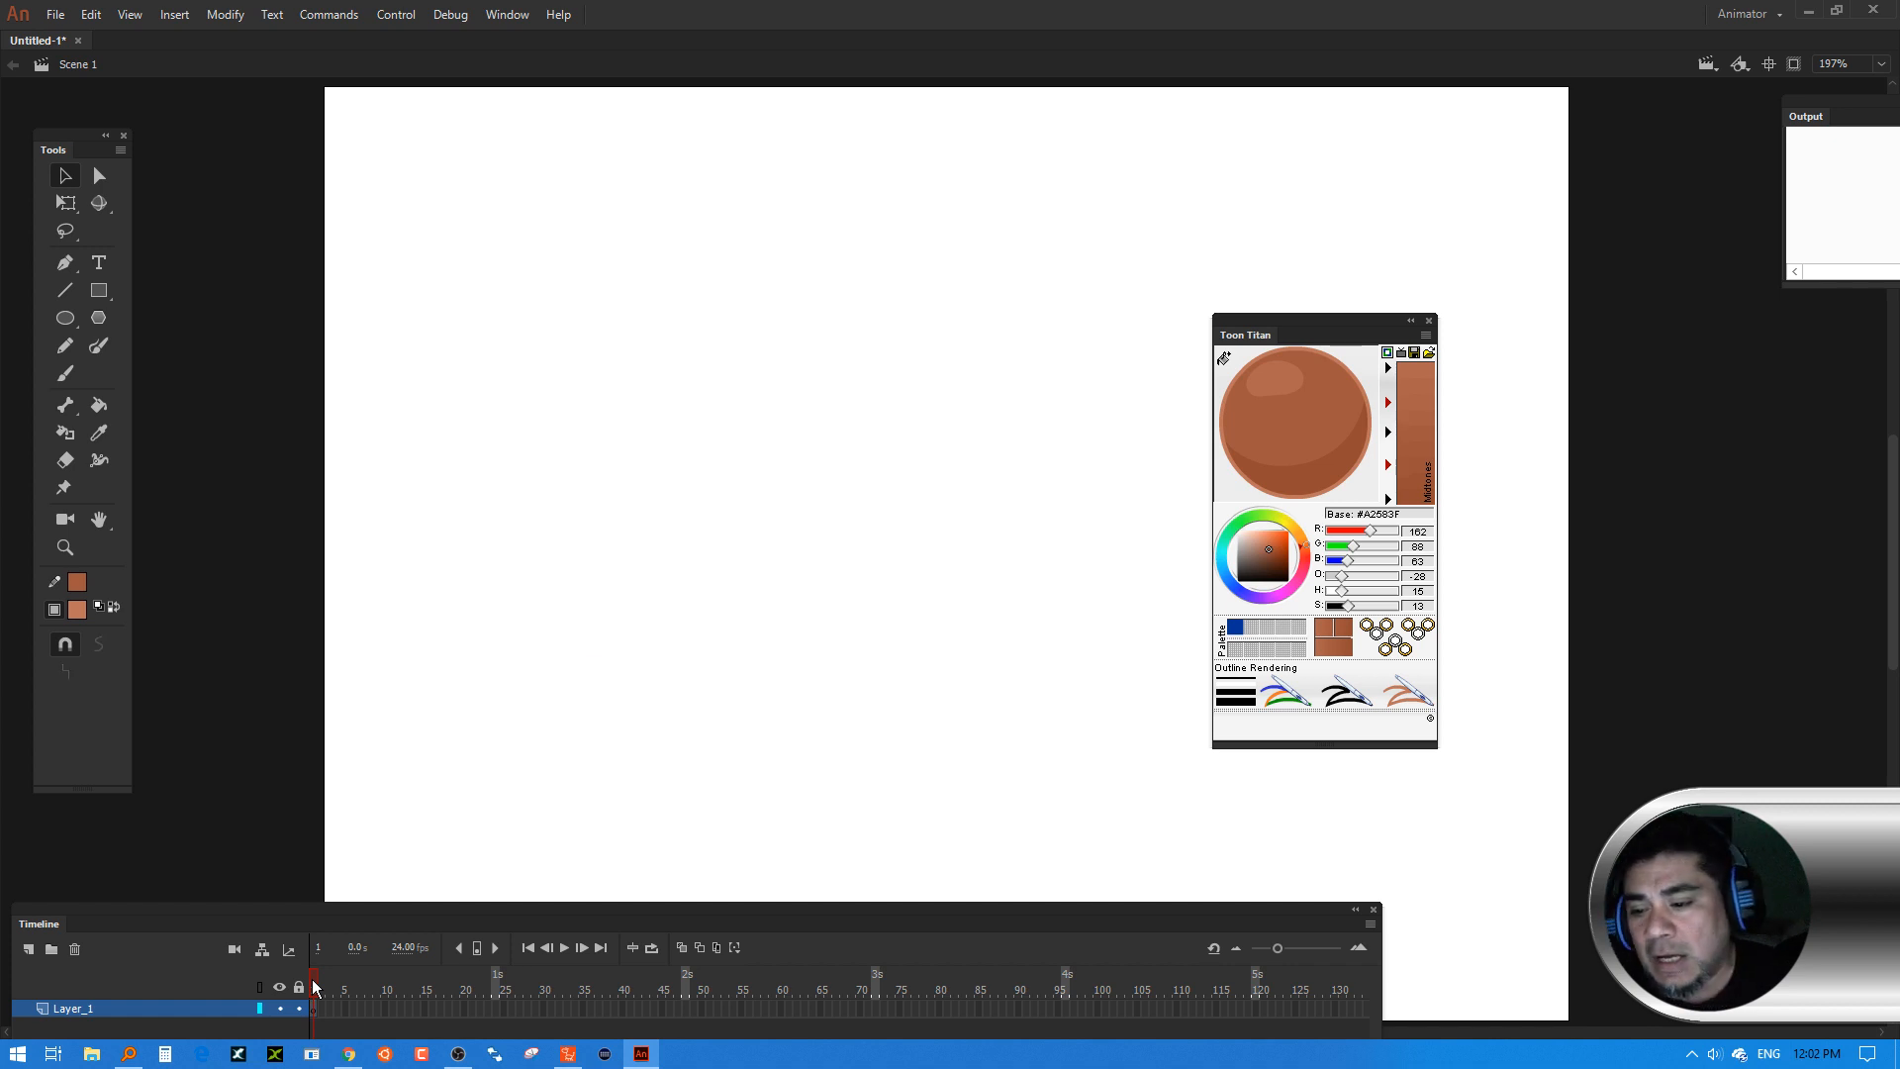
Draw a rectangle near the stage's upper-left corner and delete its outline, keeping only the fill
left_click(96, 300)
left_click_drag(370, 132, 608, 340)
key("v")
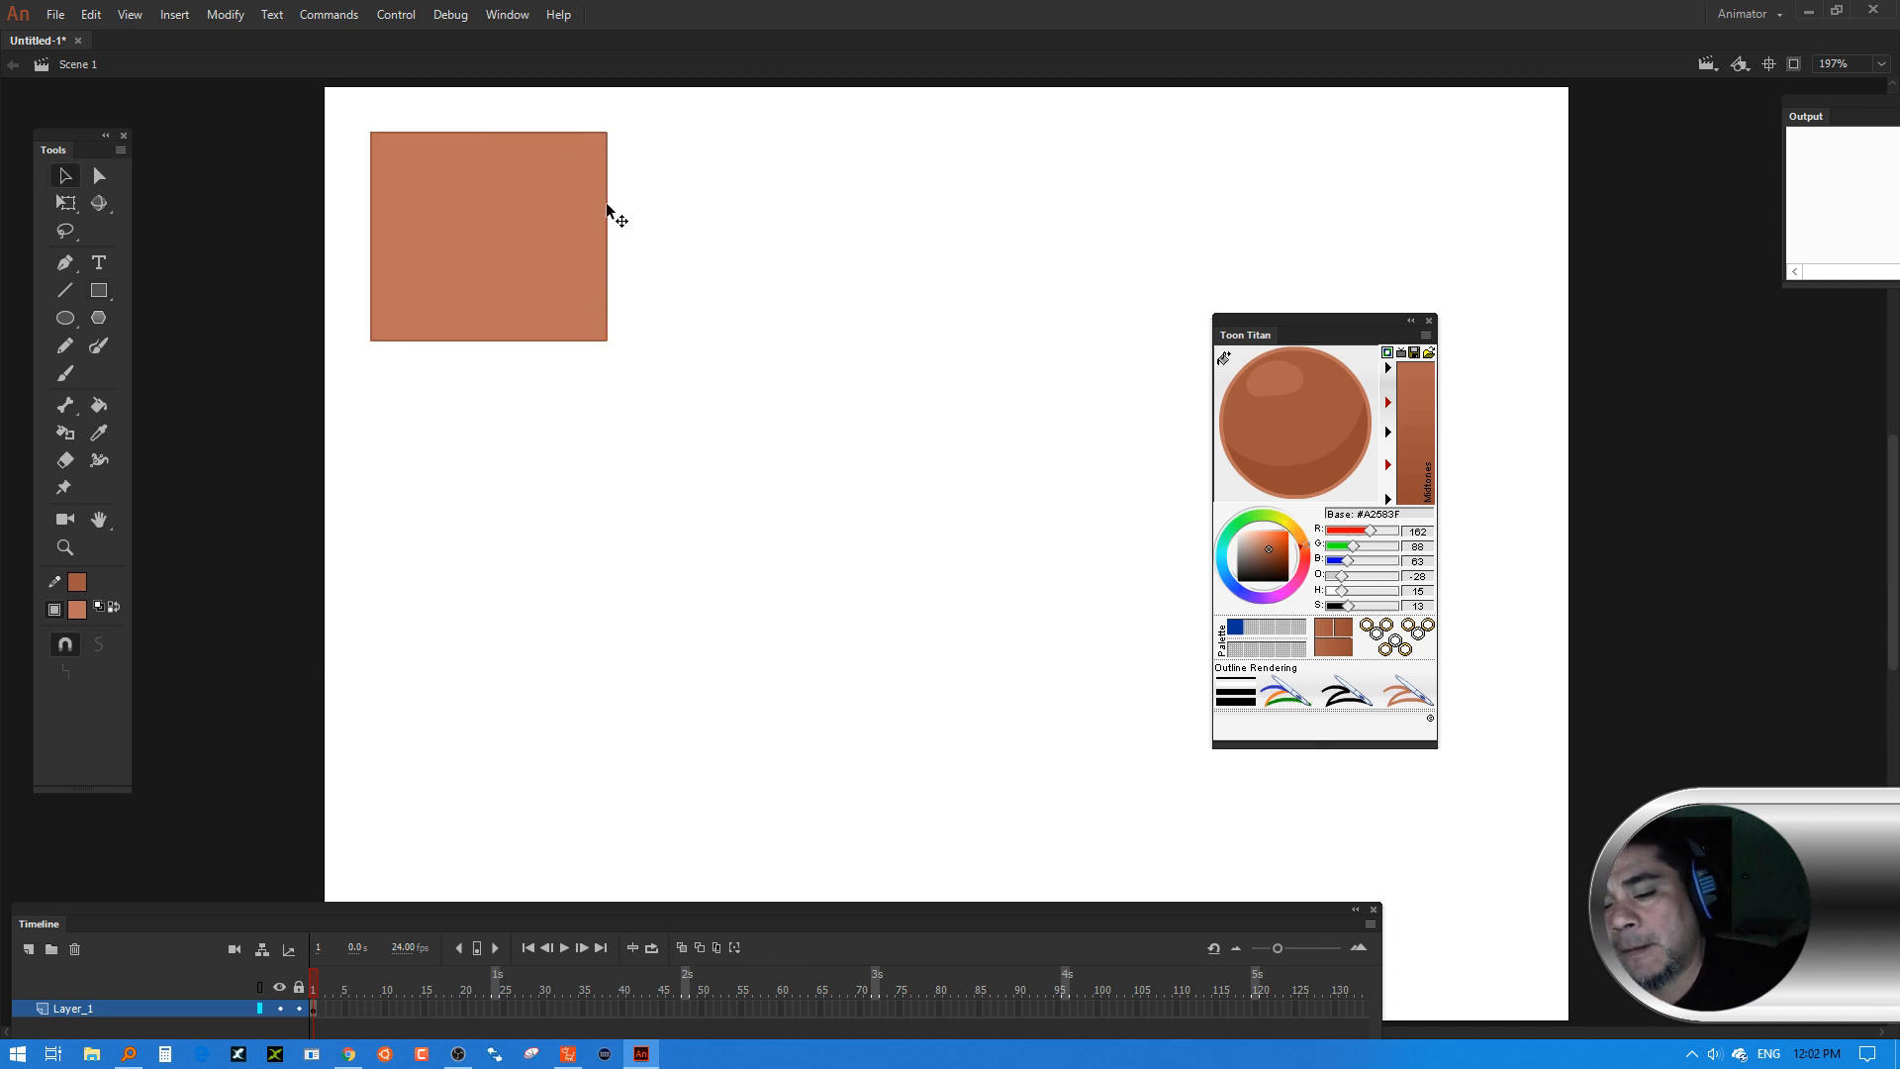
double_click(606, 204)
key("Delete")
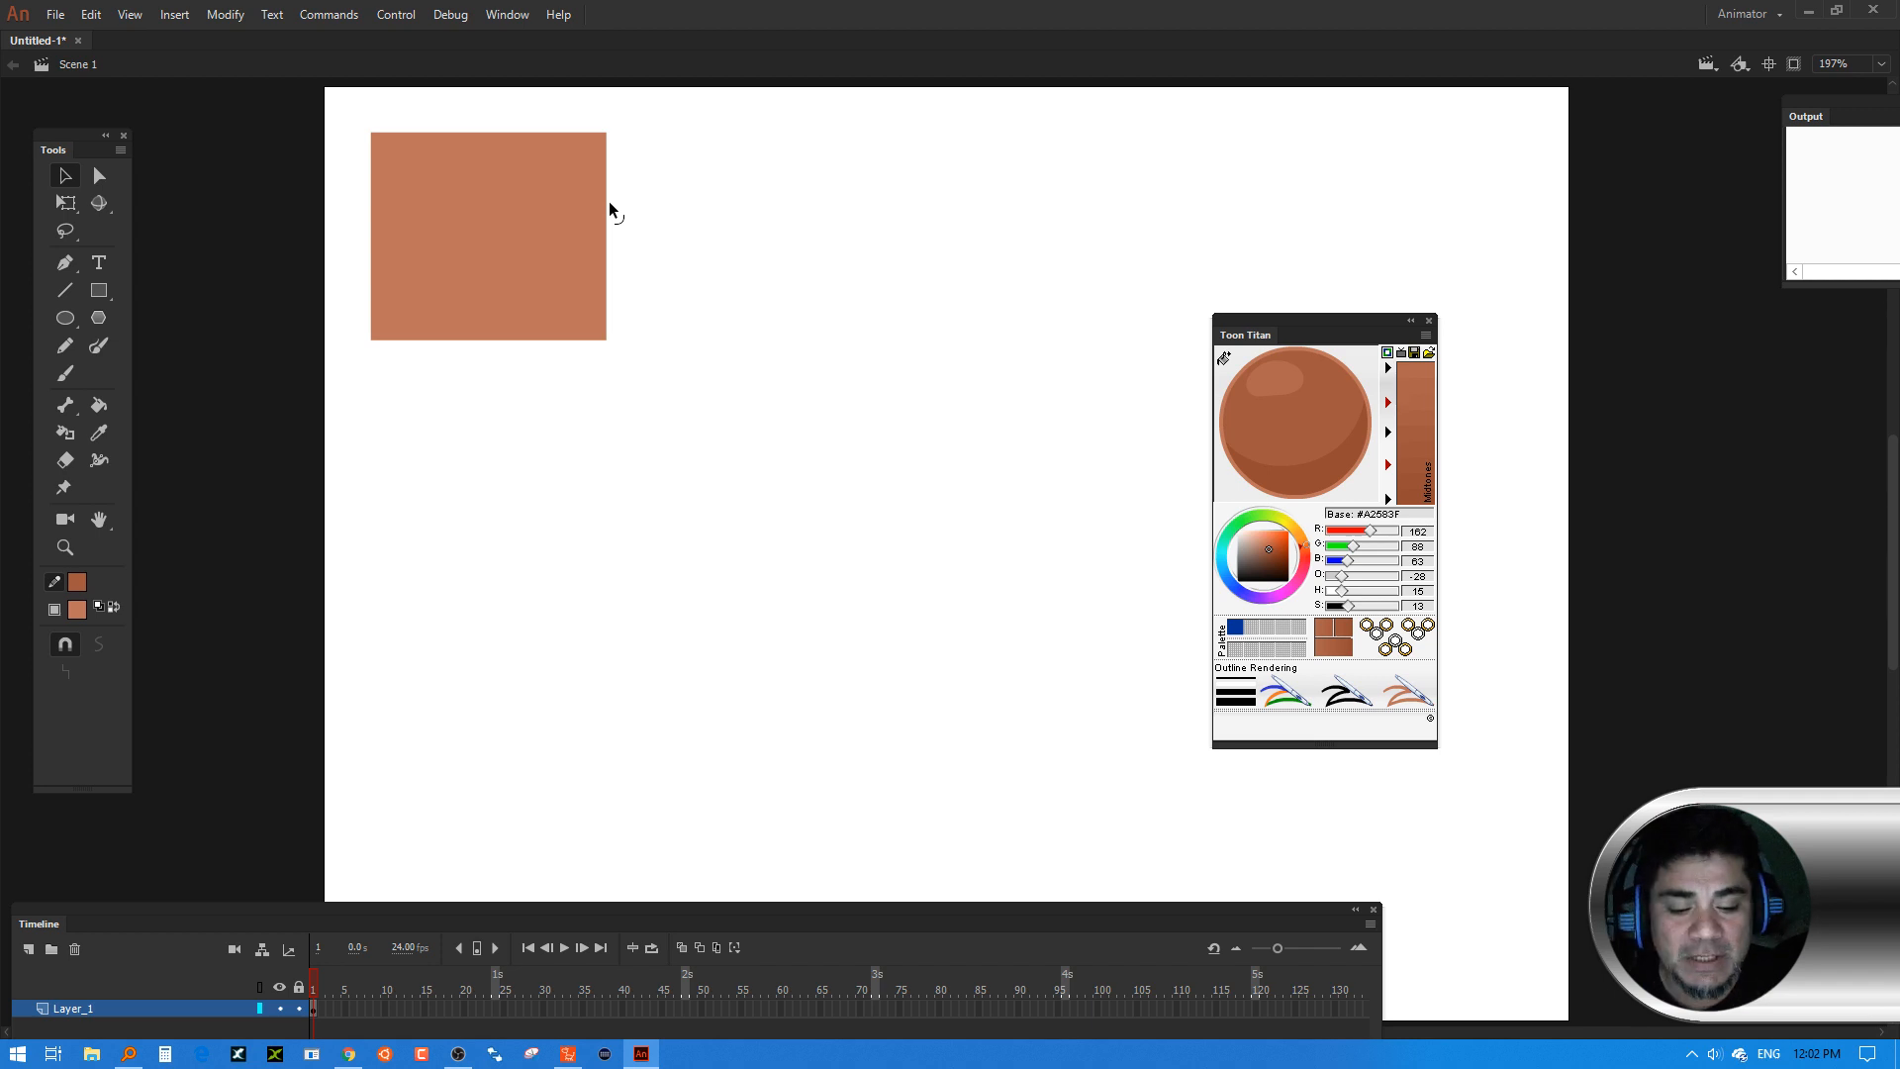
Set the fill color to hex 0DF56F in the Color Picker and paint the rectangle with it
left_click(1278, 544)
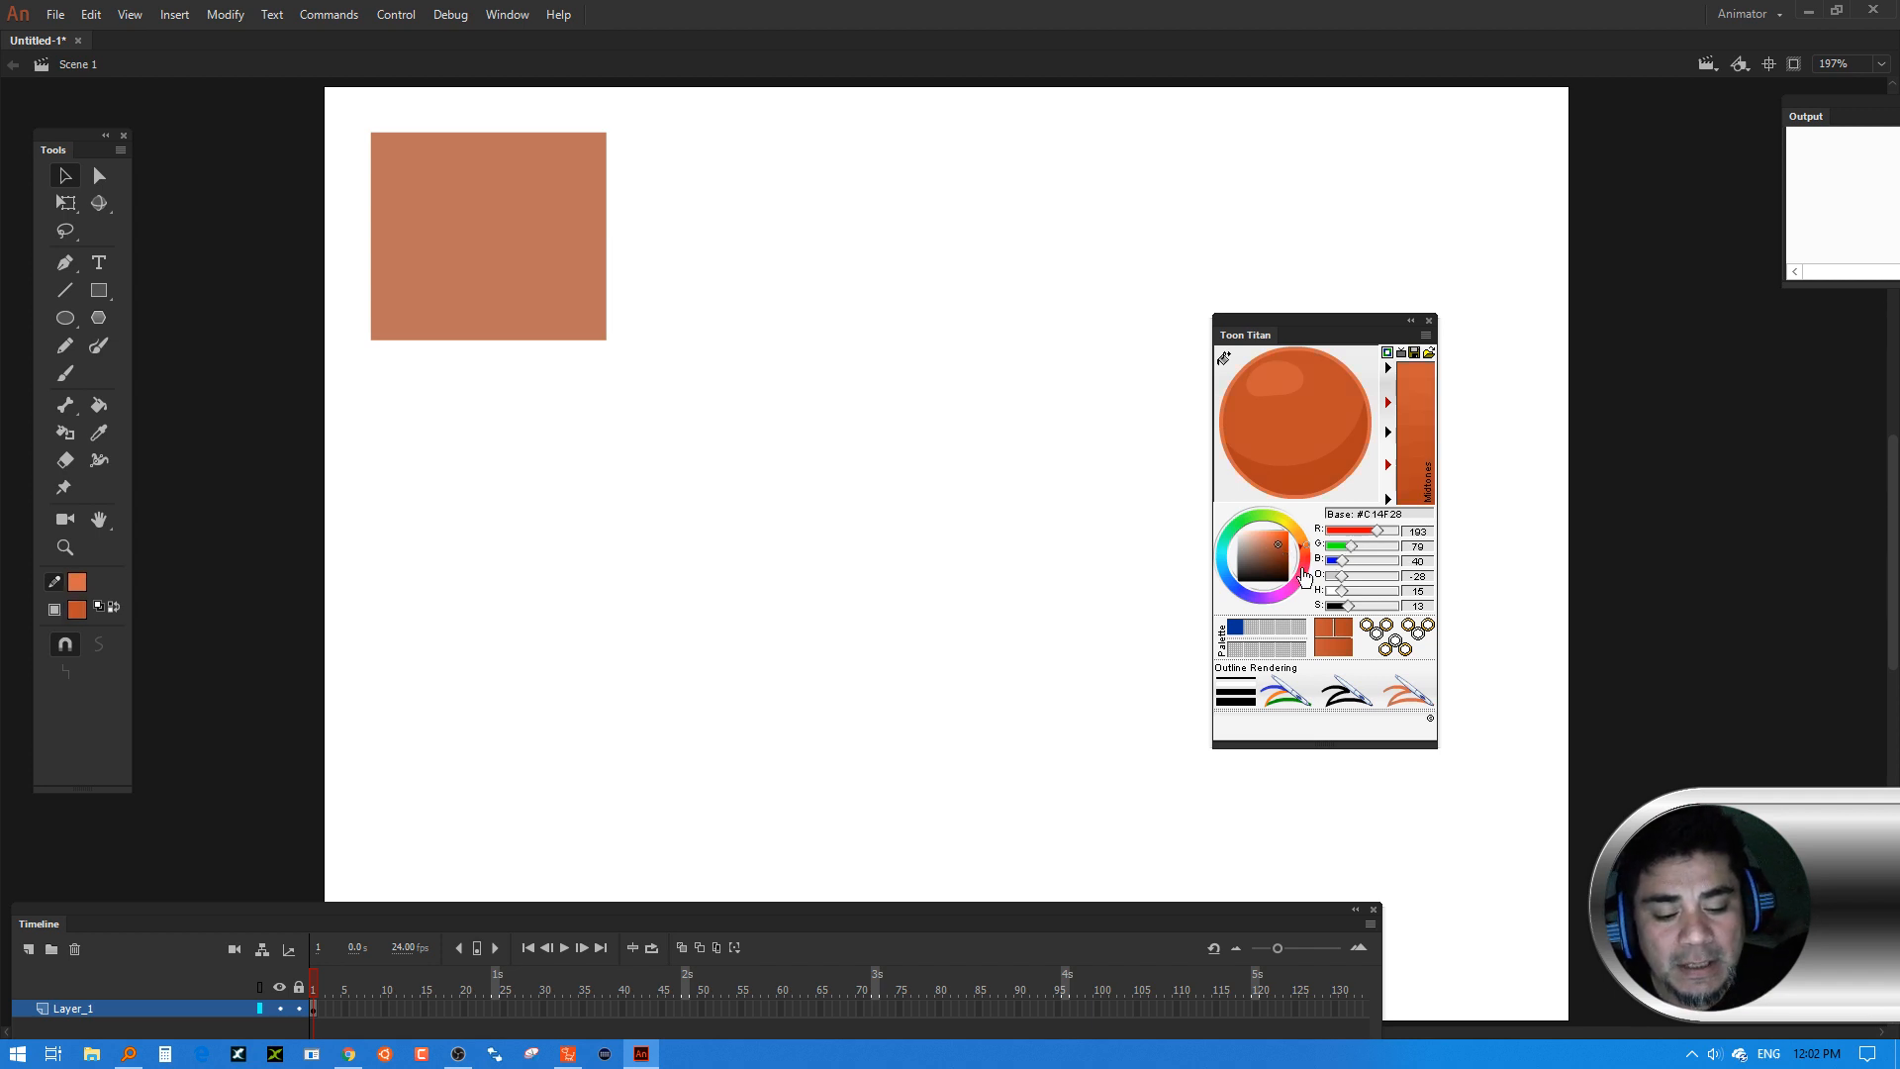
left_click(78, 614)
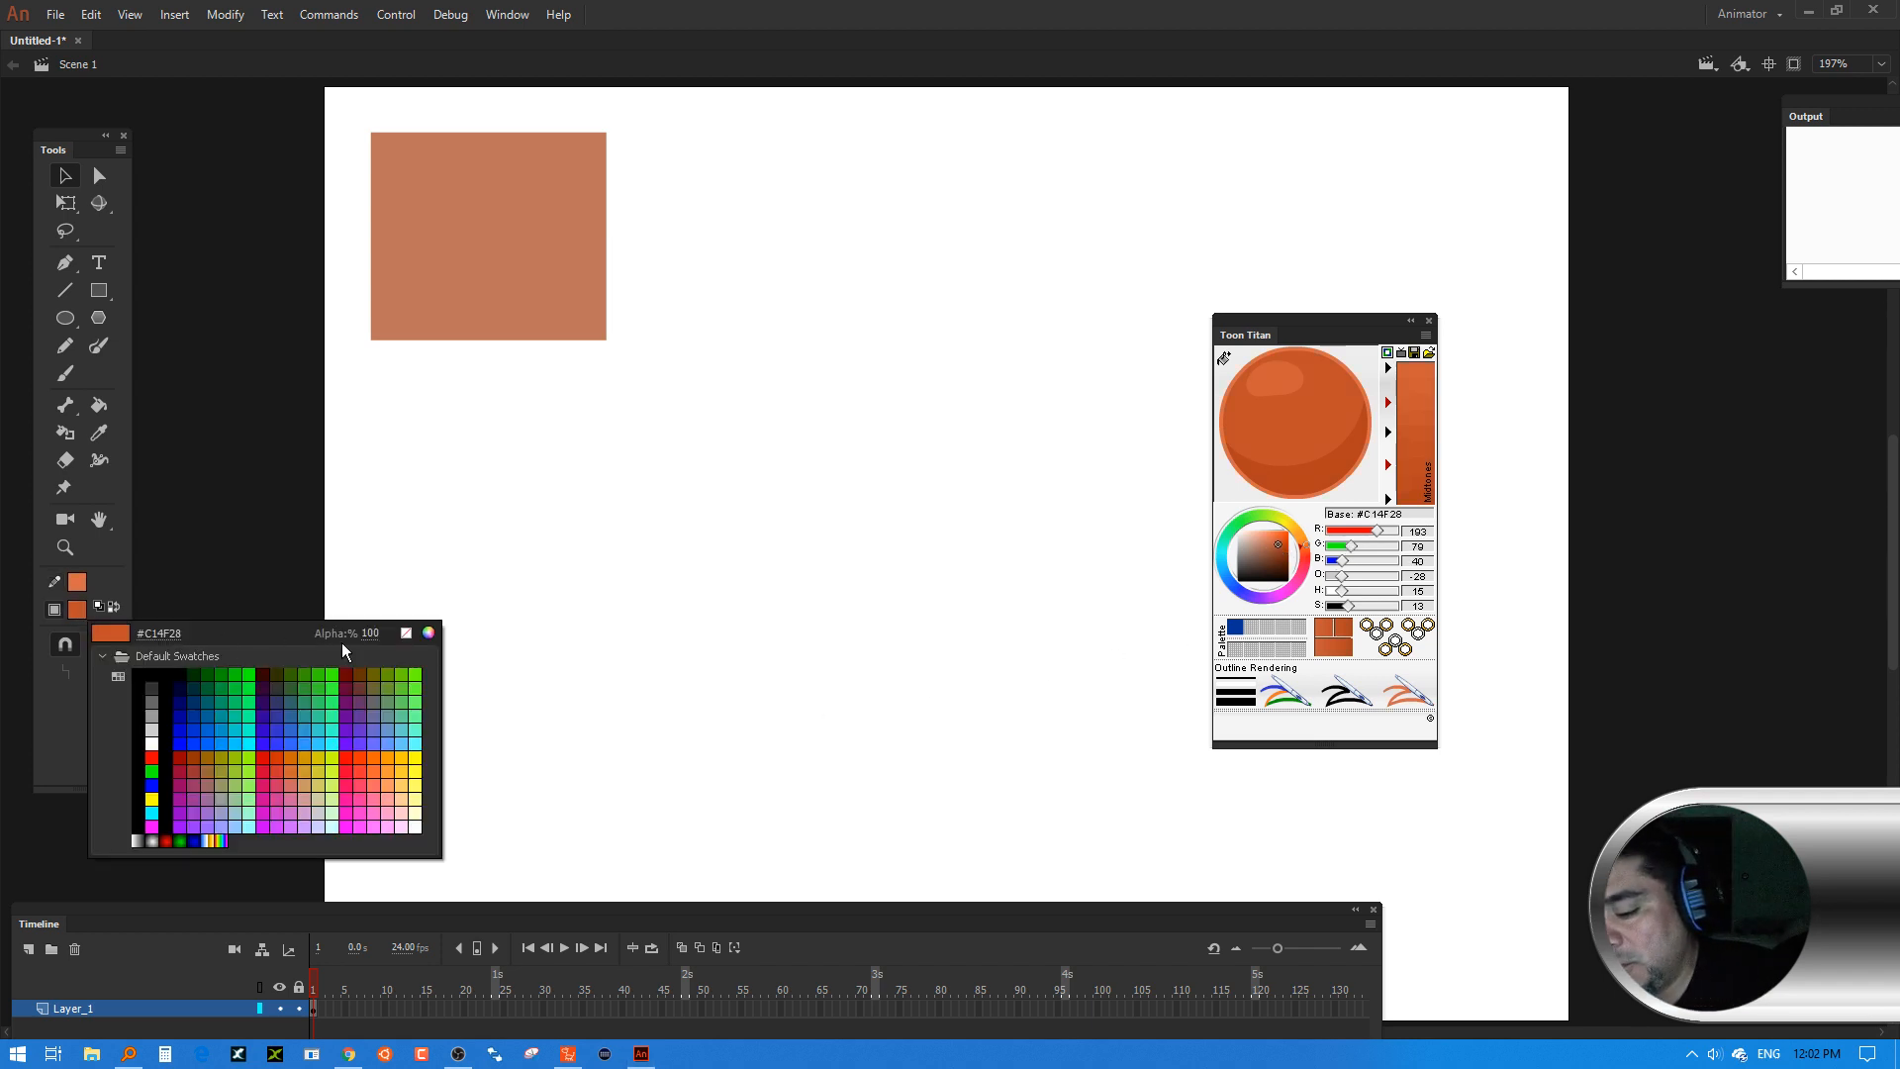
left_click(428, 633)
left_click_drag(1307, 96, 826, 352)
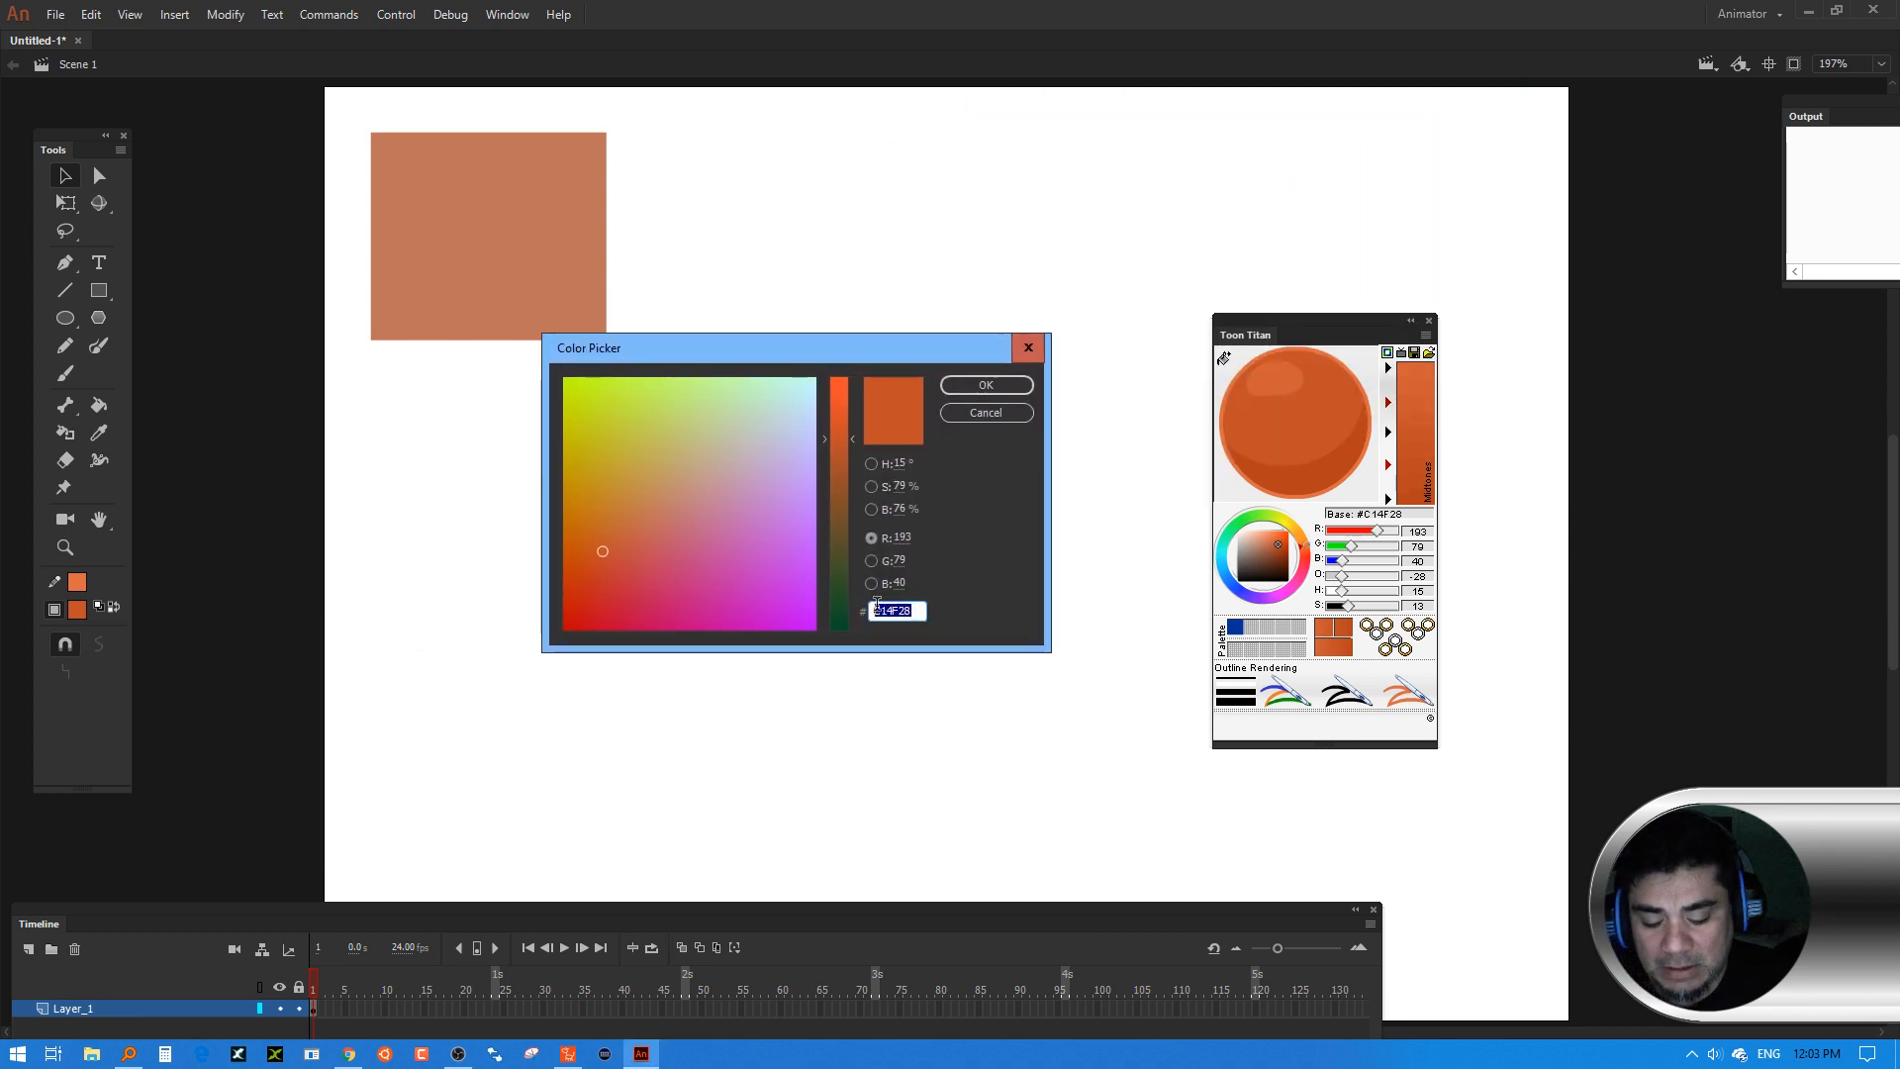
type("DF56F")
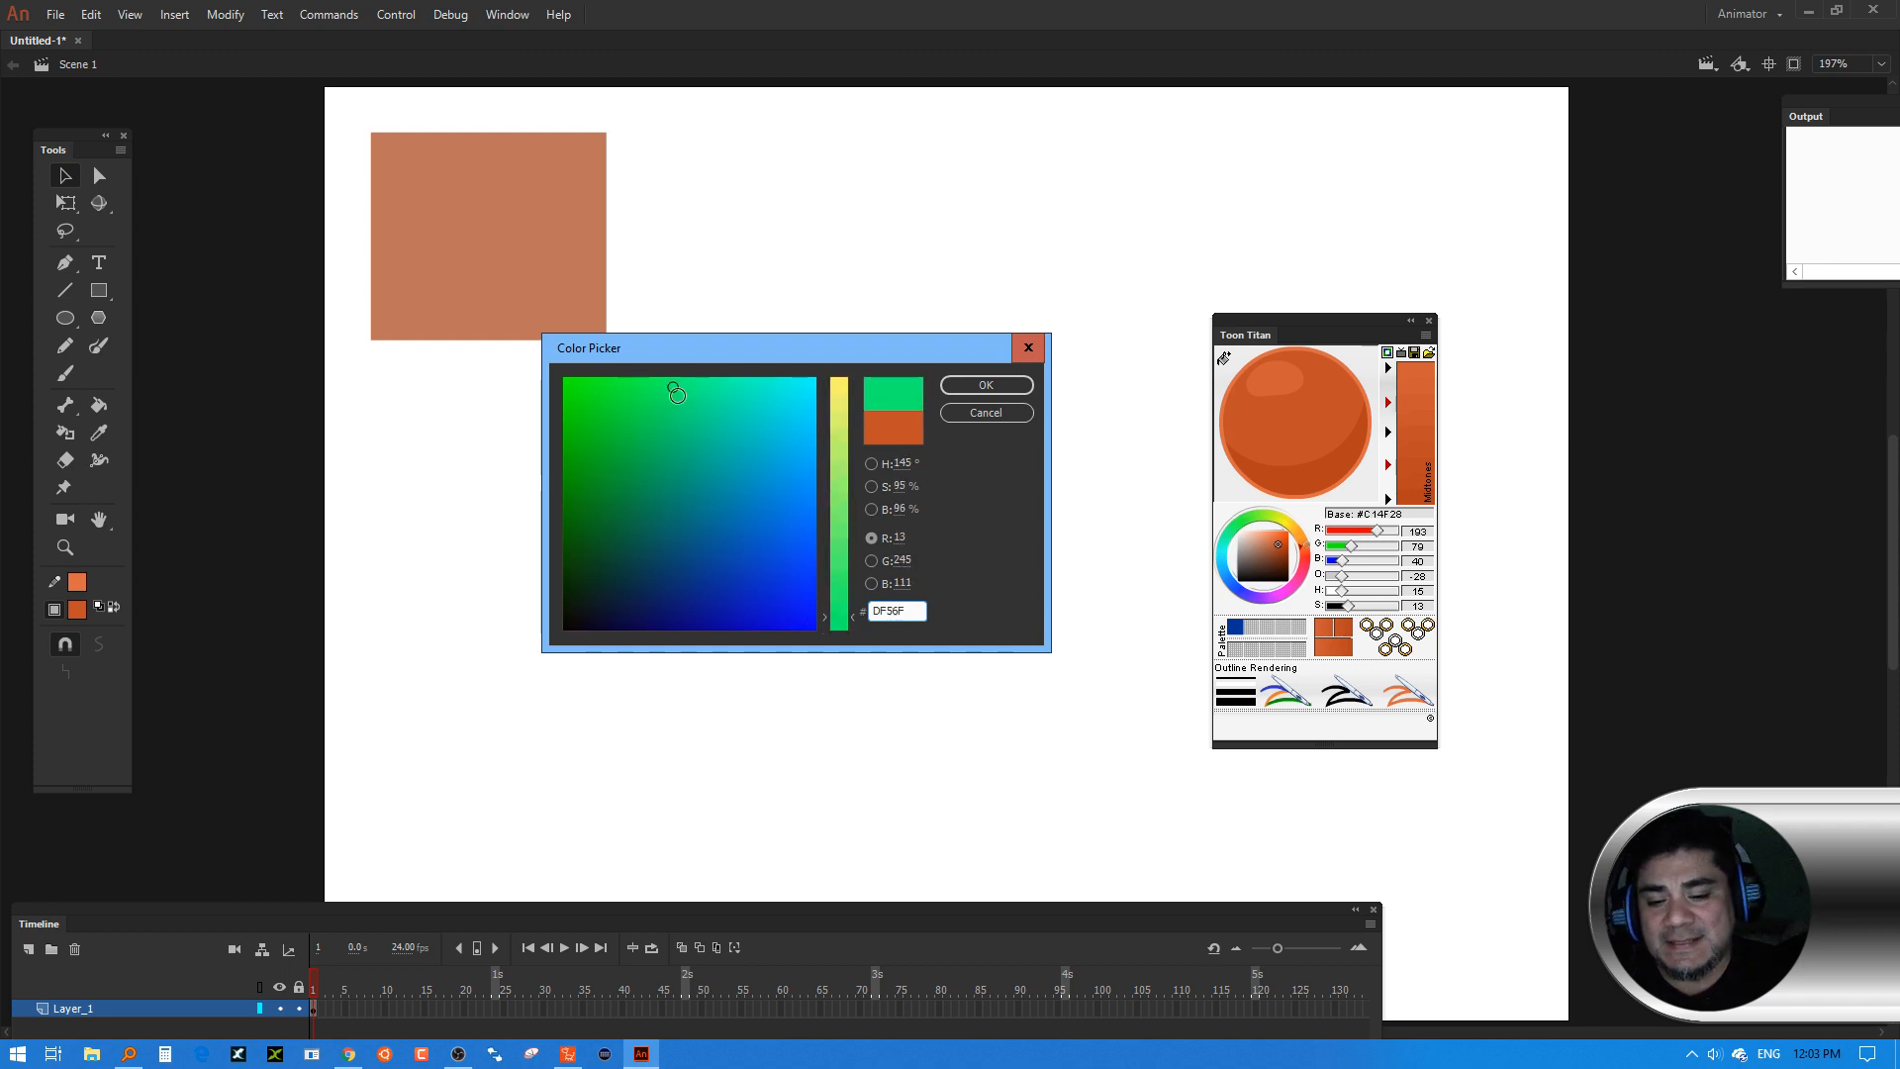
key("Tab")
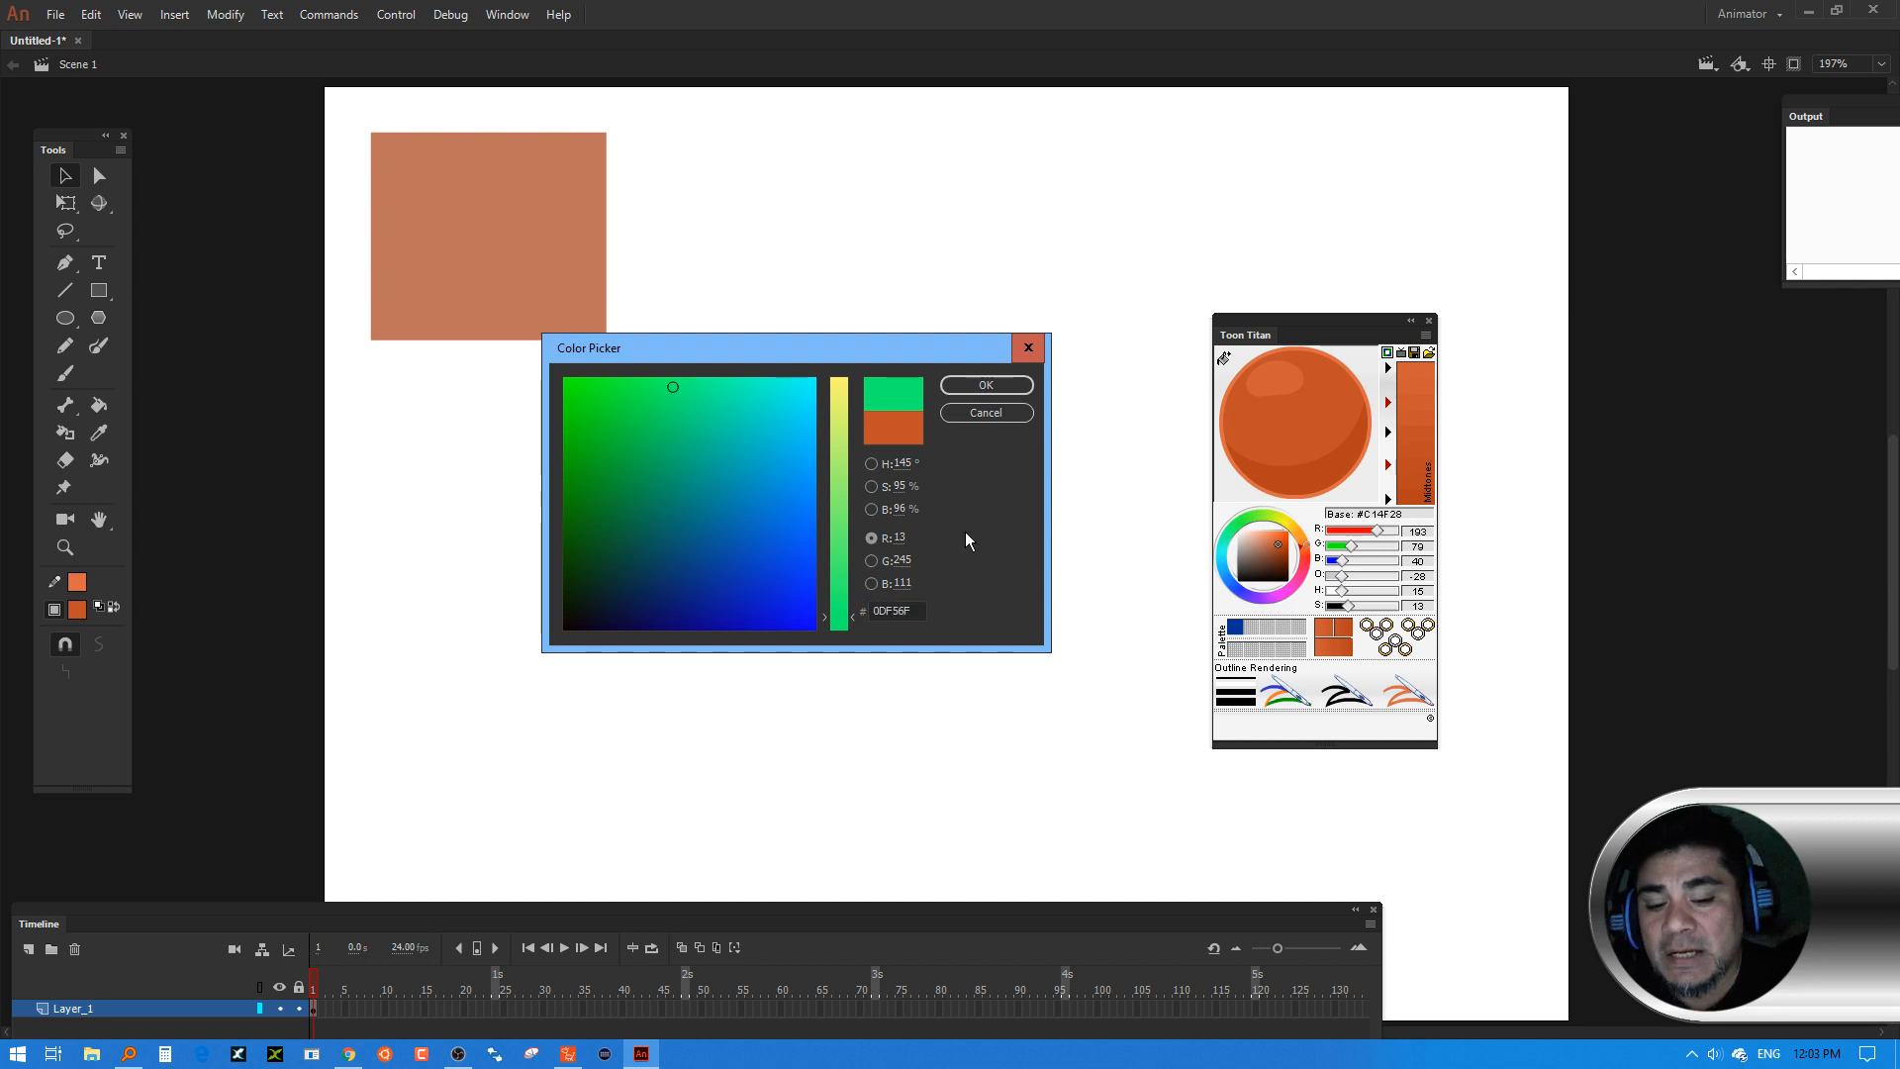
left_click(985, 385)
left_click(105, 408)
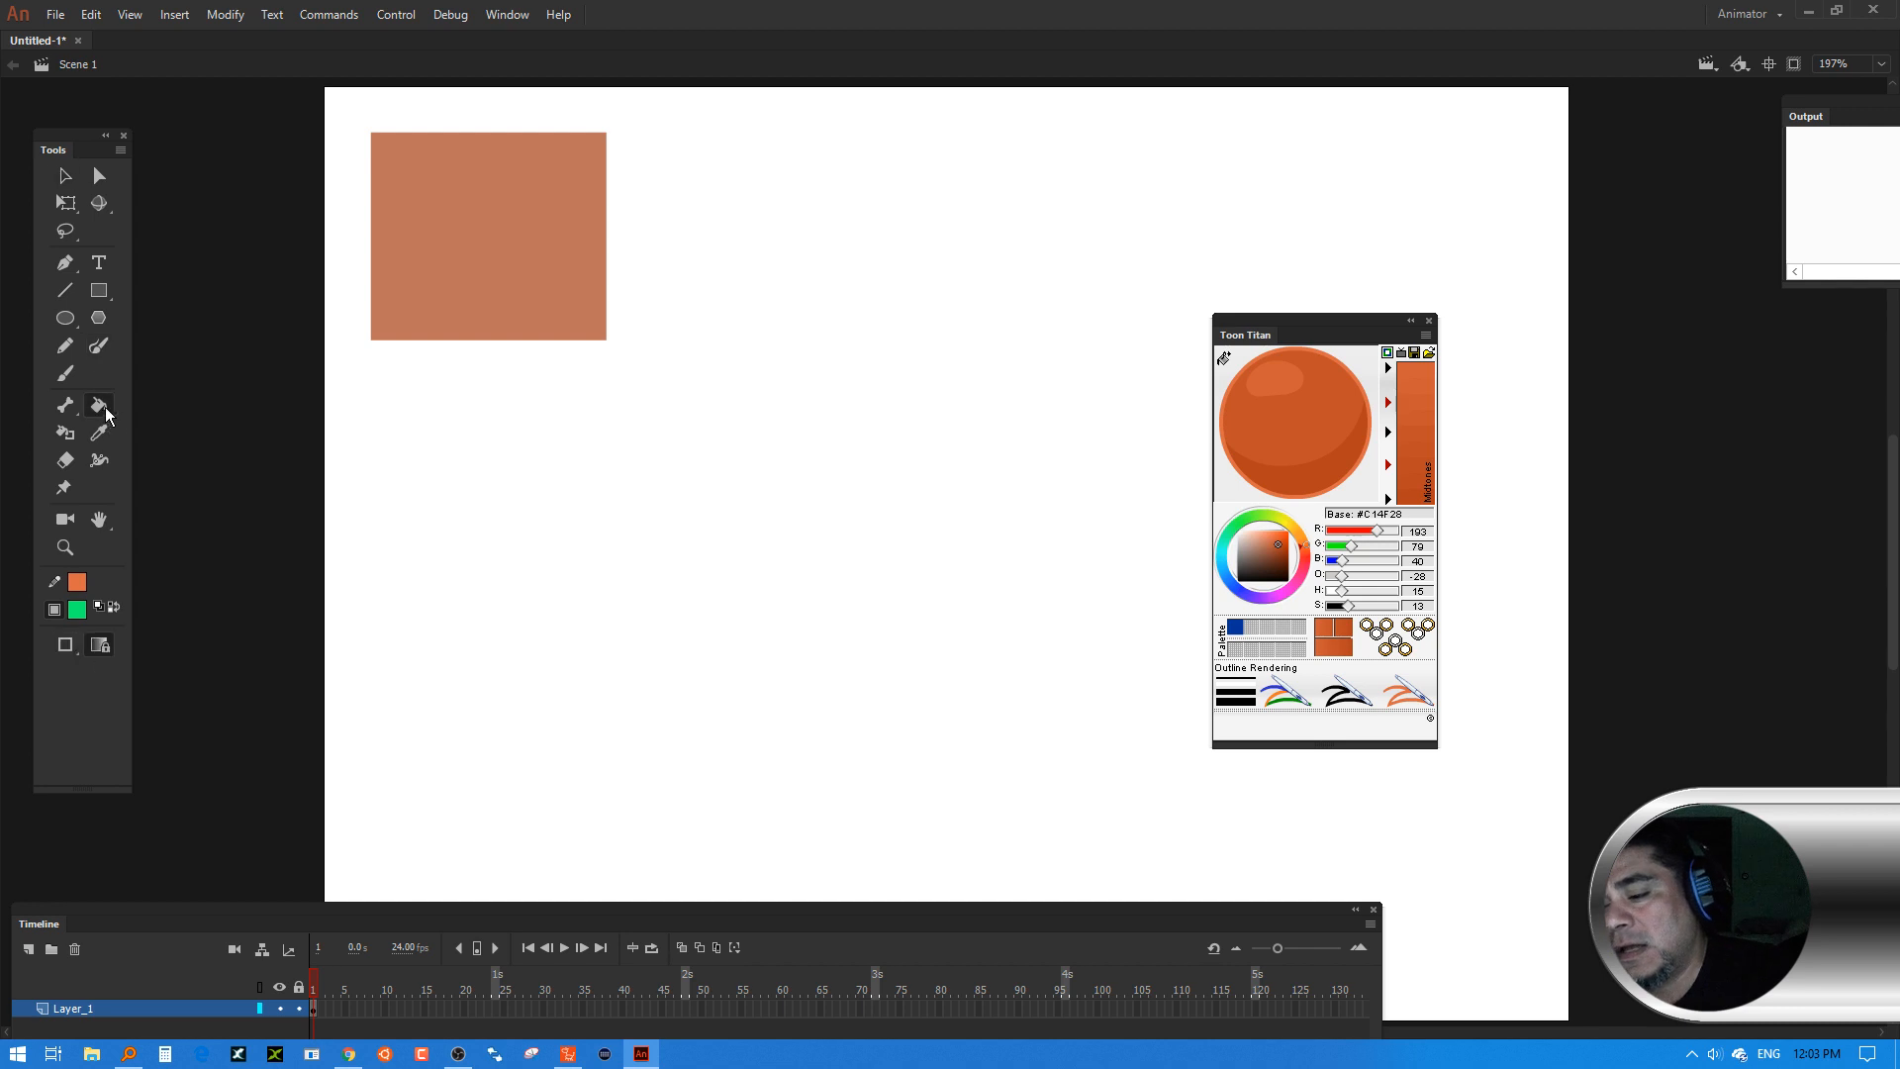
left_click(510, 224)
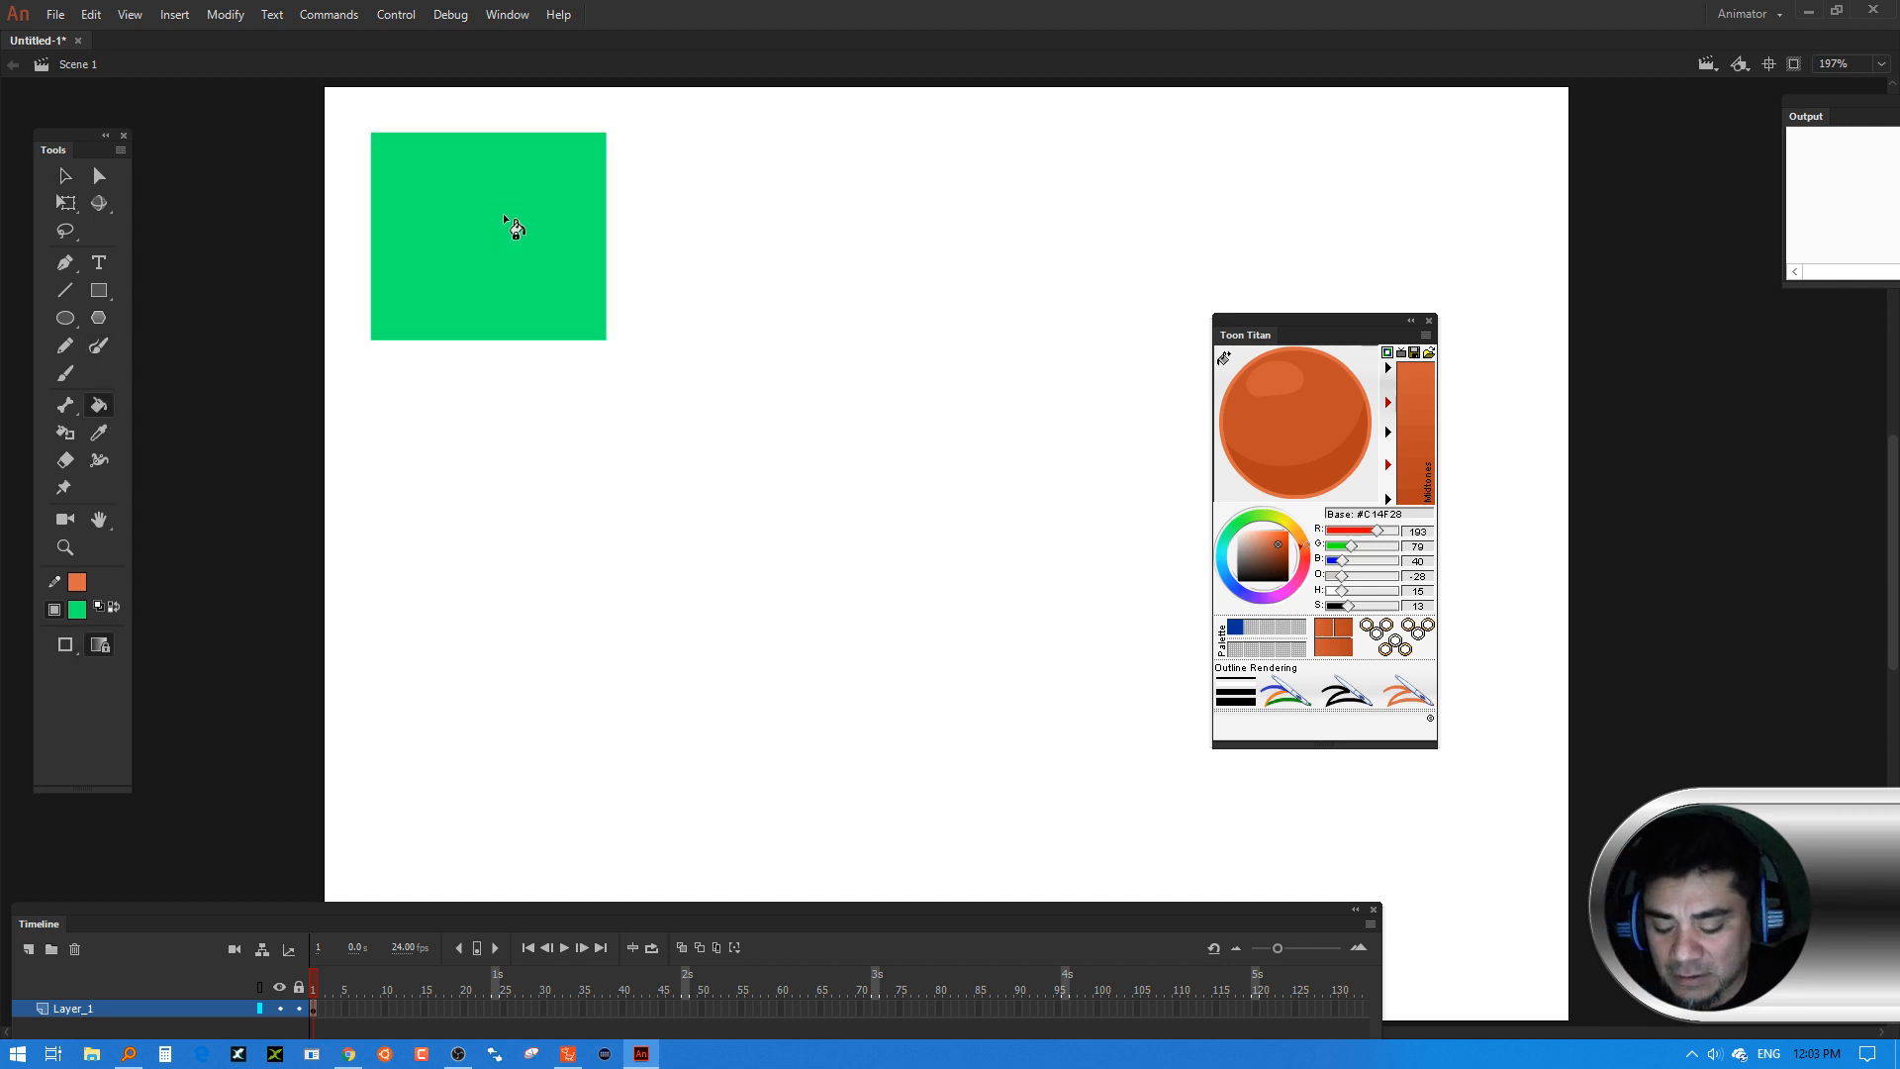
key("ctrl+alt+shift+s")
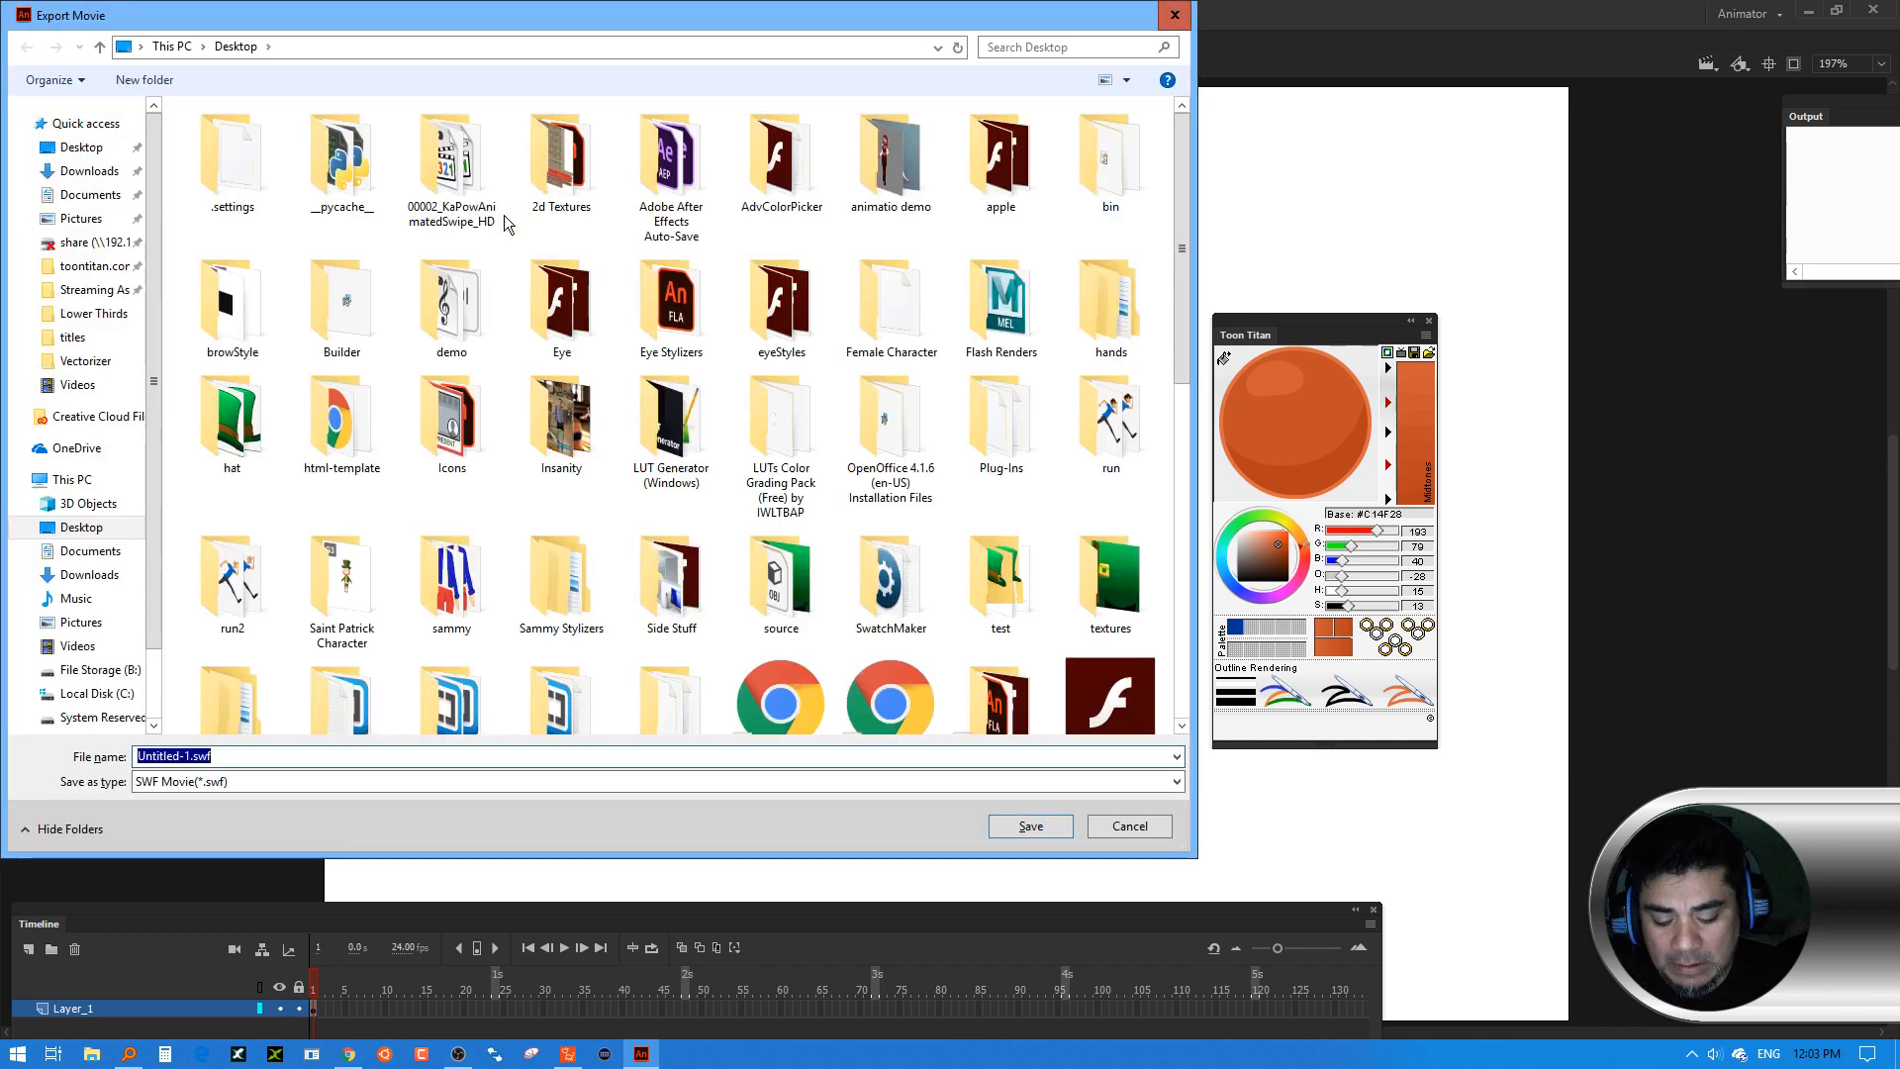
type("myclo")
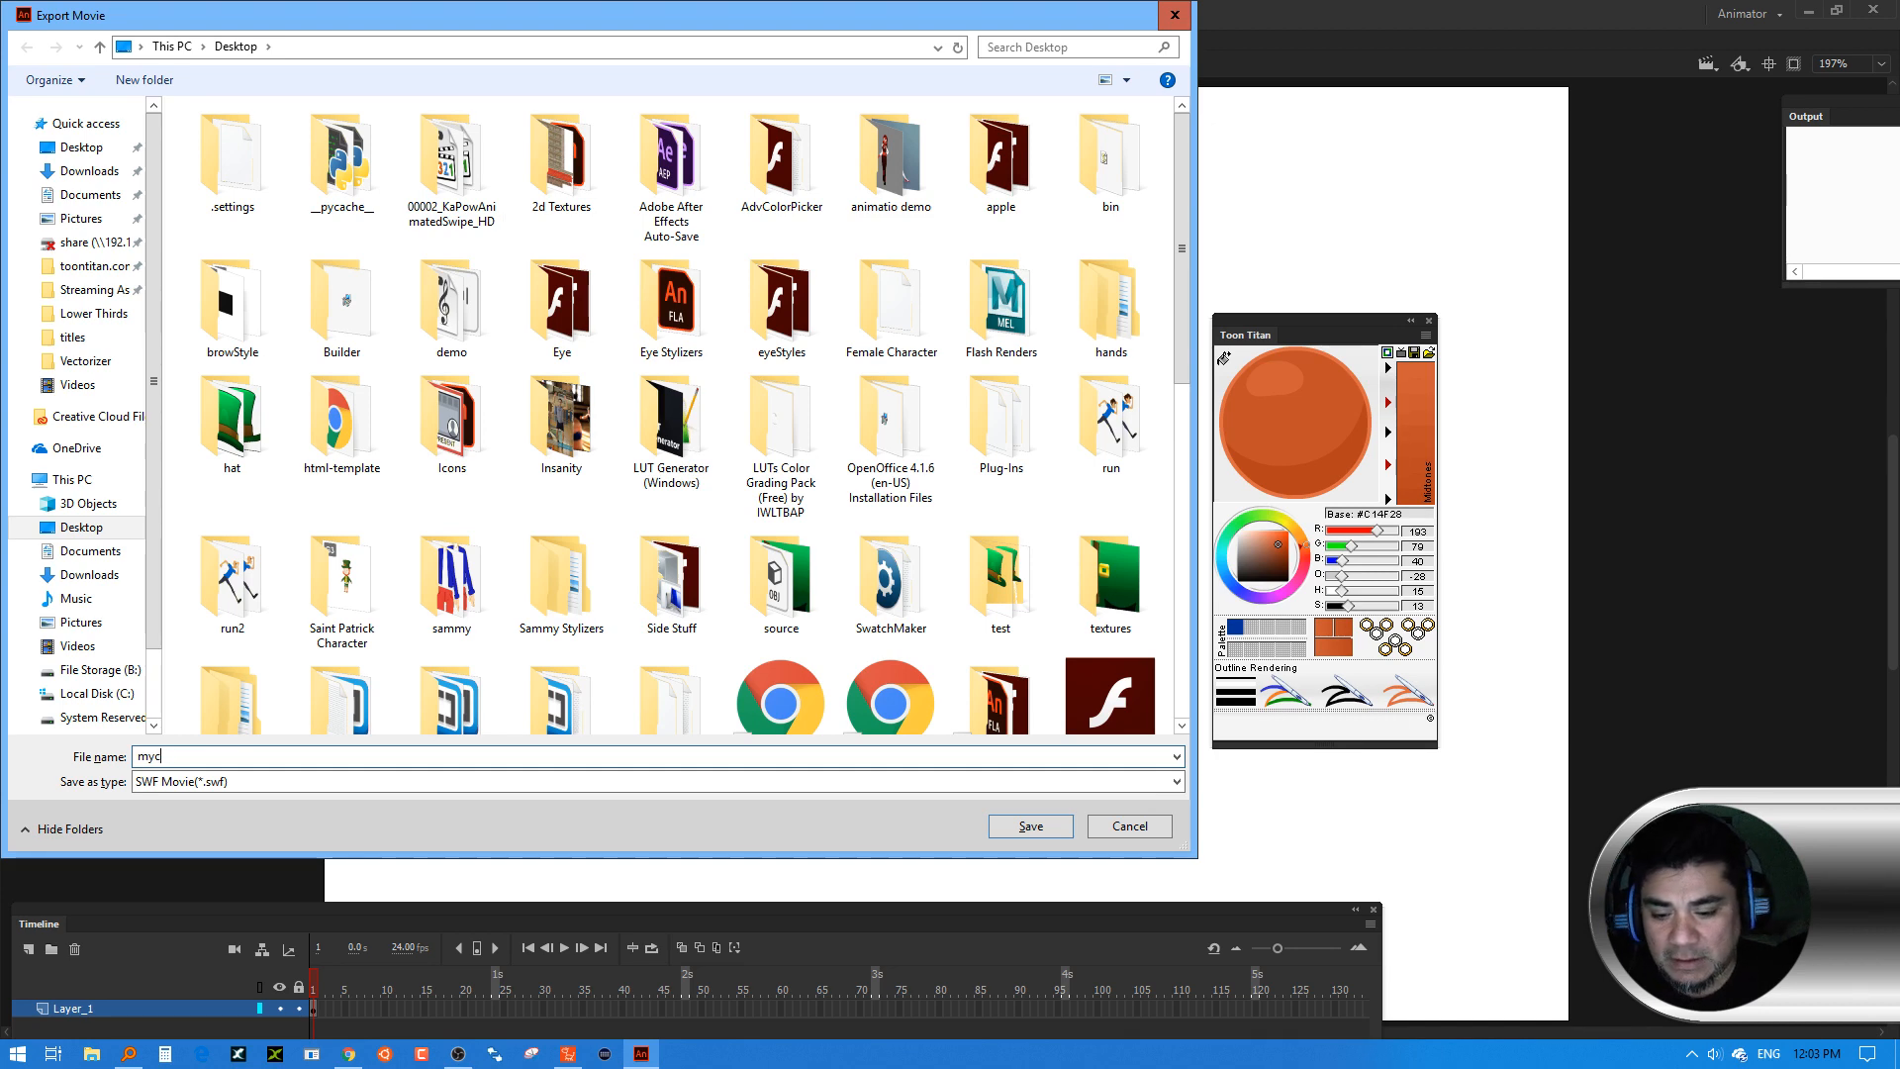
left_click(1148, 827)
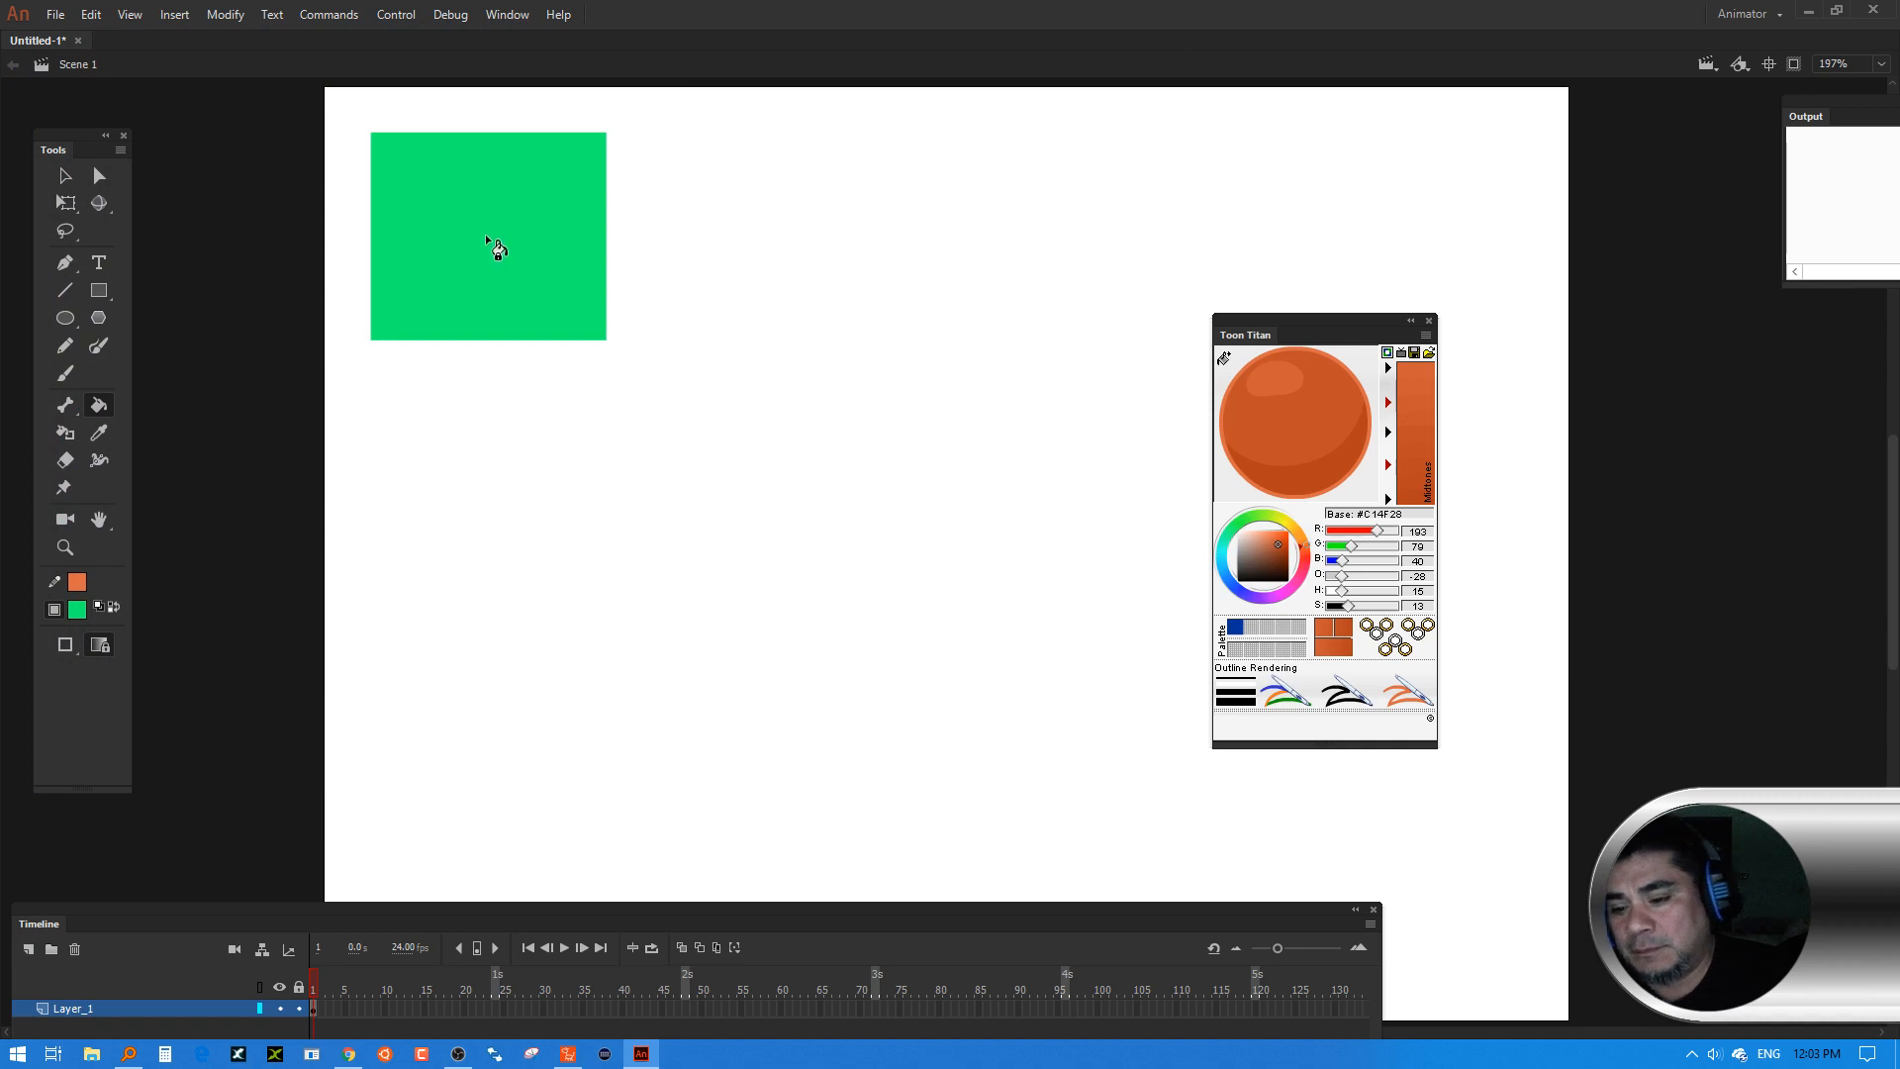
Try to copy the hex code of the green rectangle's fill, and undo the resulting recolor of the rectangle
left_click(63, 177)
left_click(520, 244)
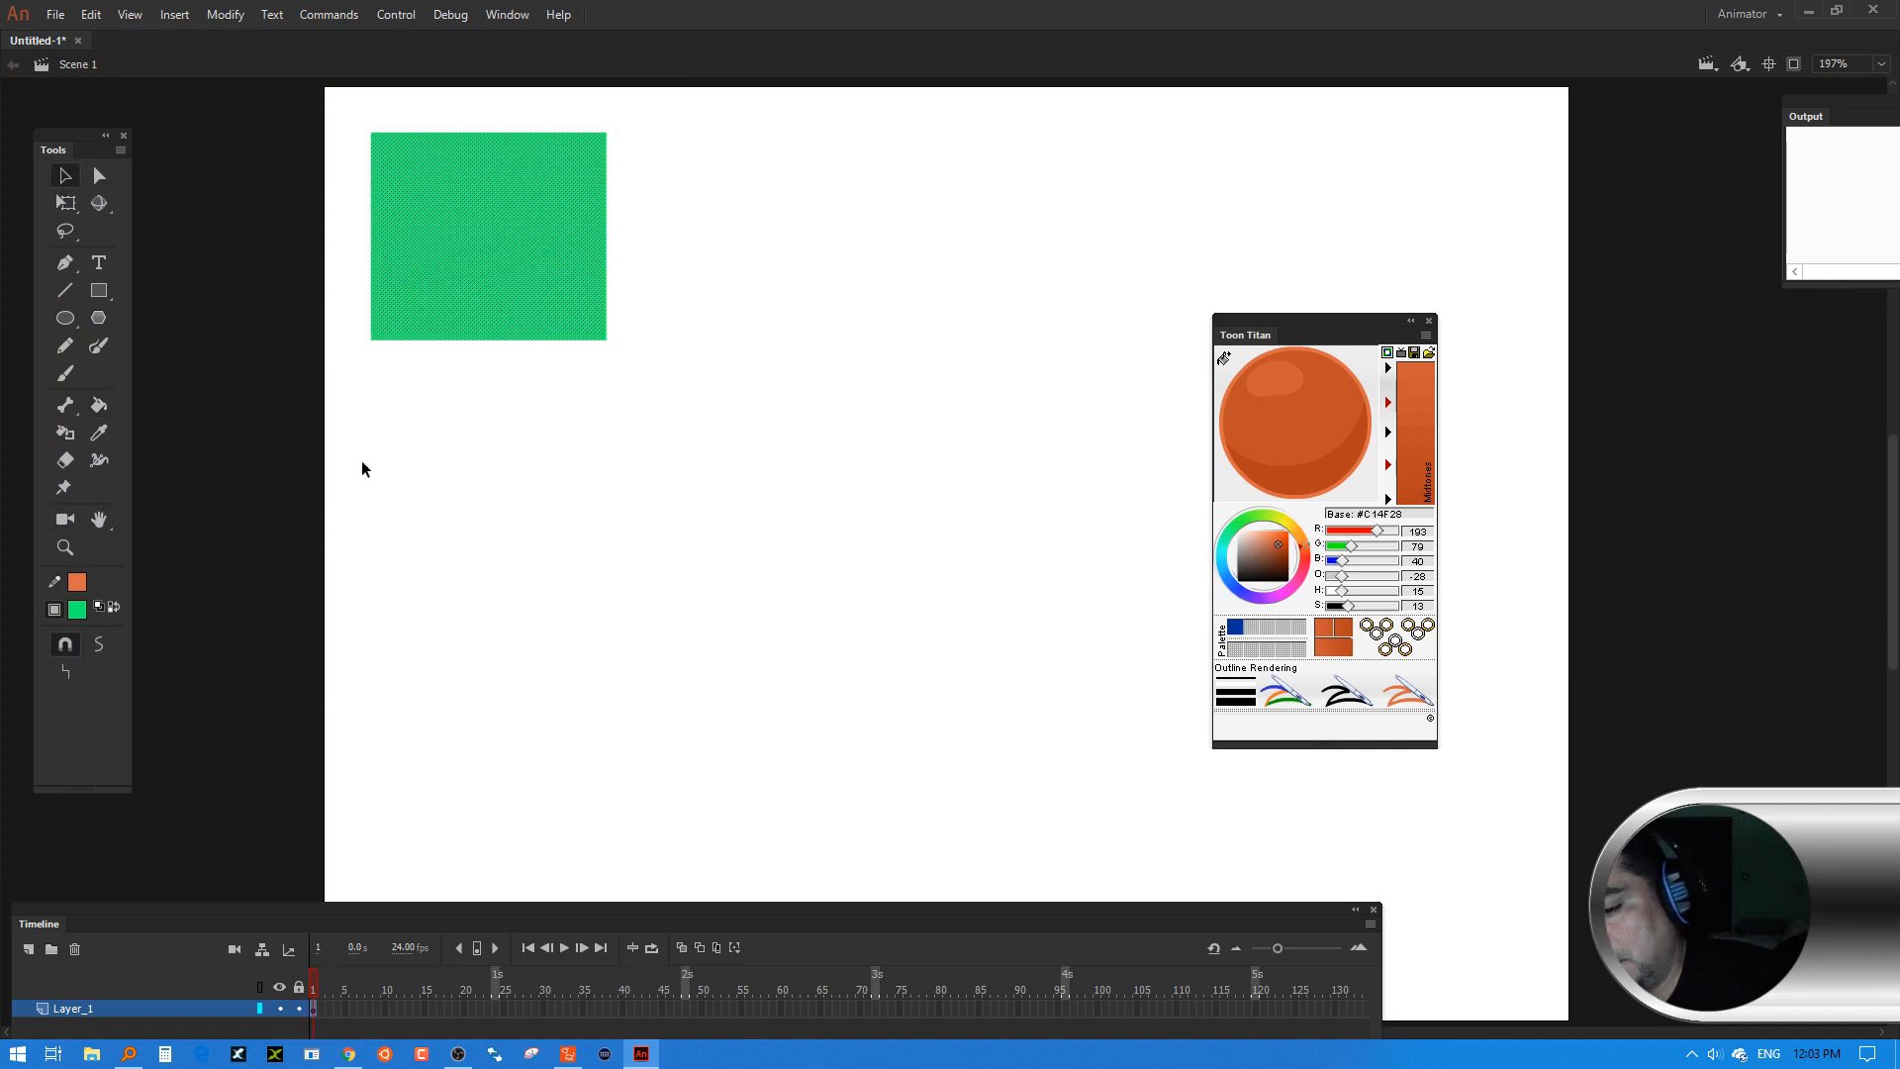
left_click(77, 609)
left_click(173, 637)
key("ctrl+c")
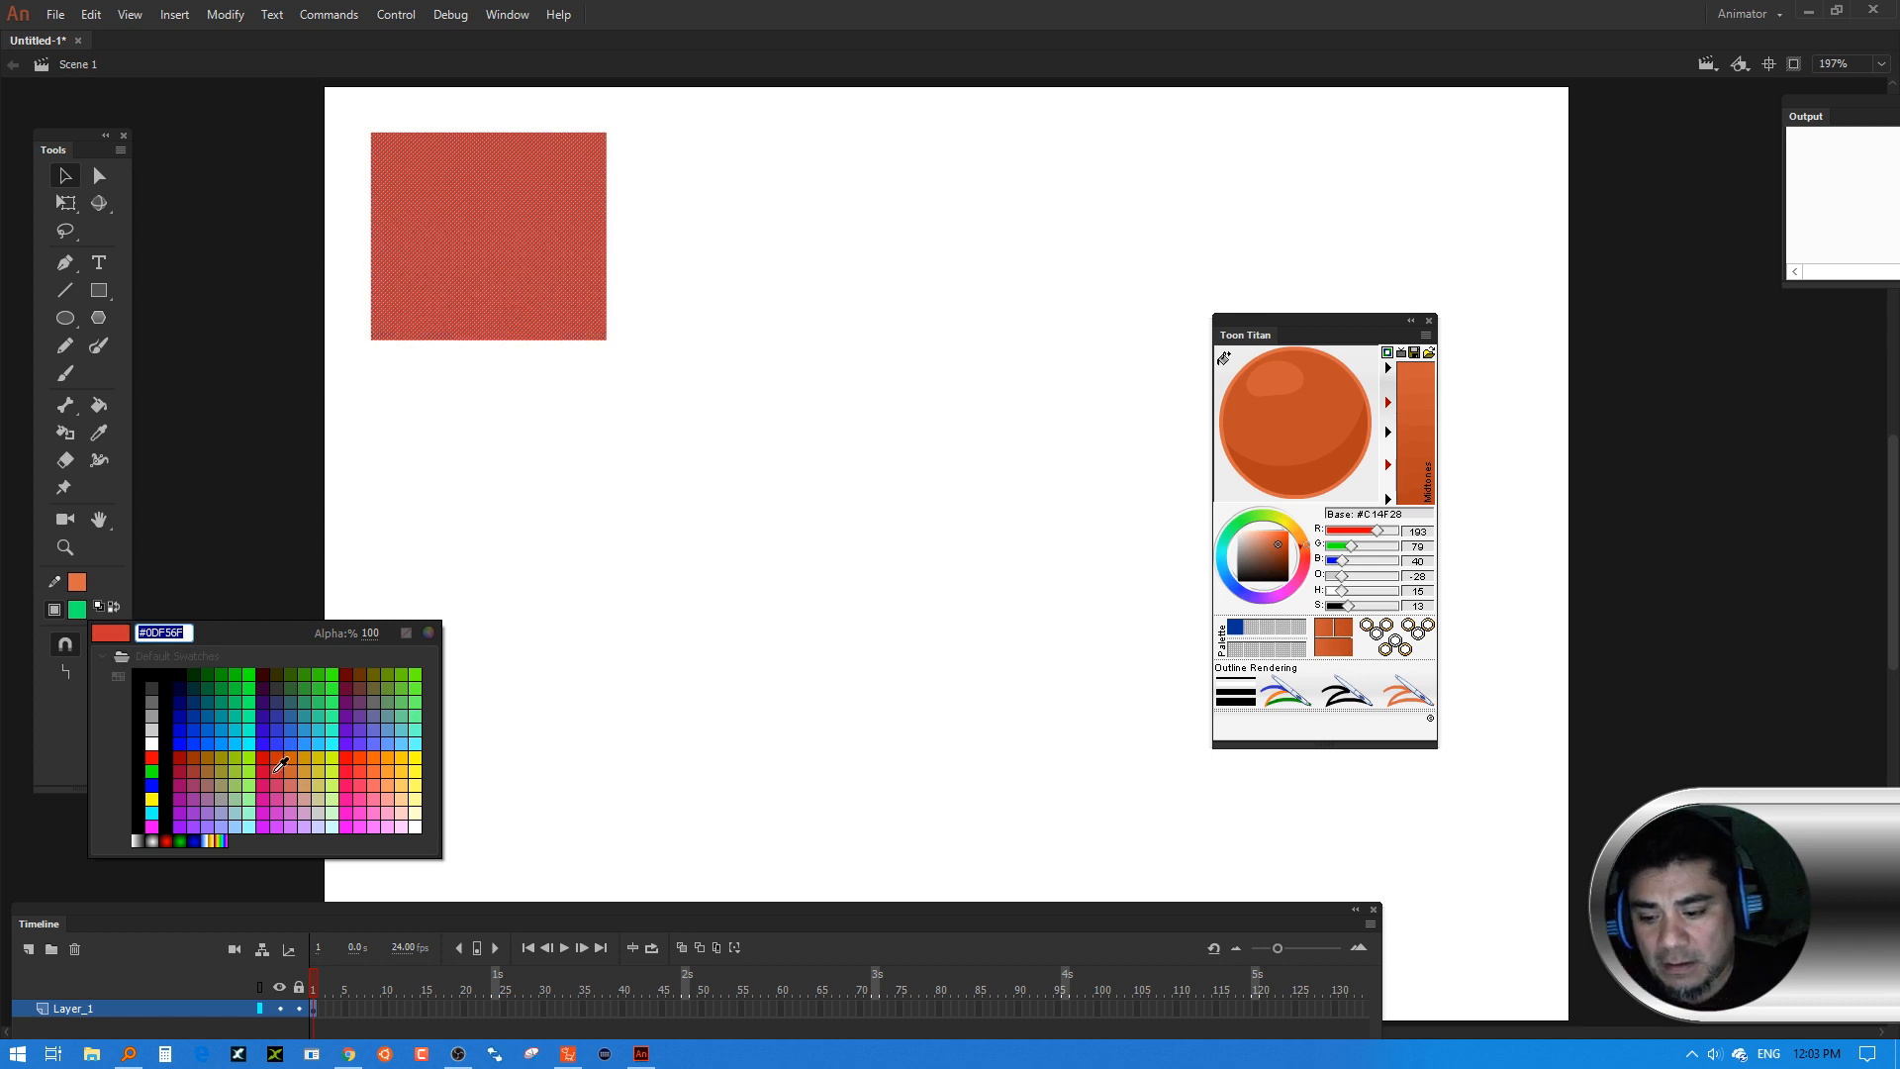
left_click(461, 416)
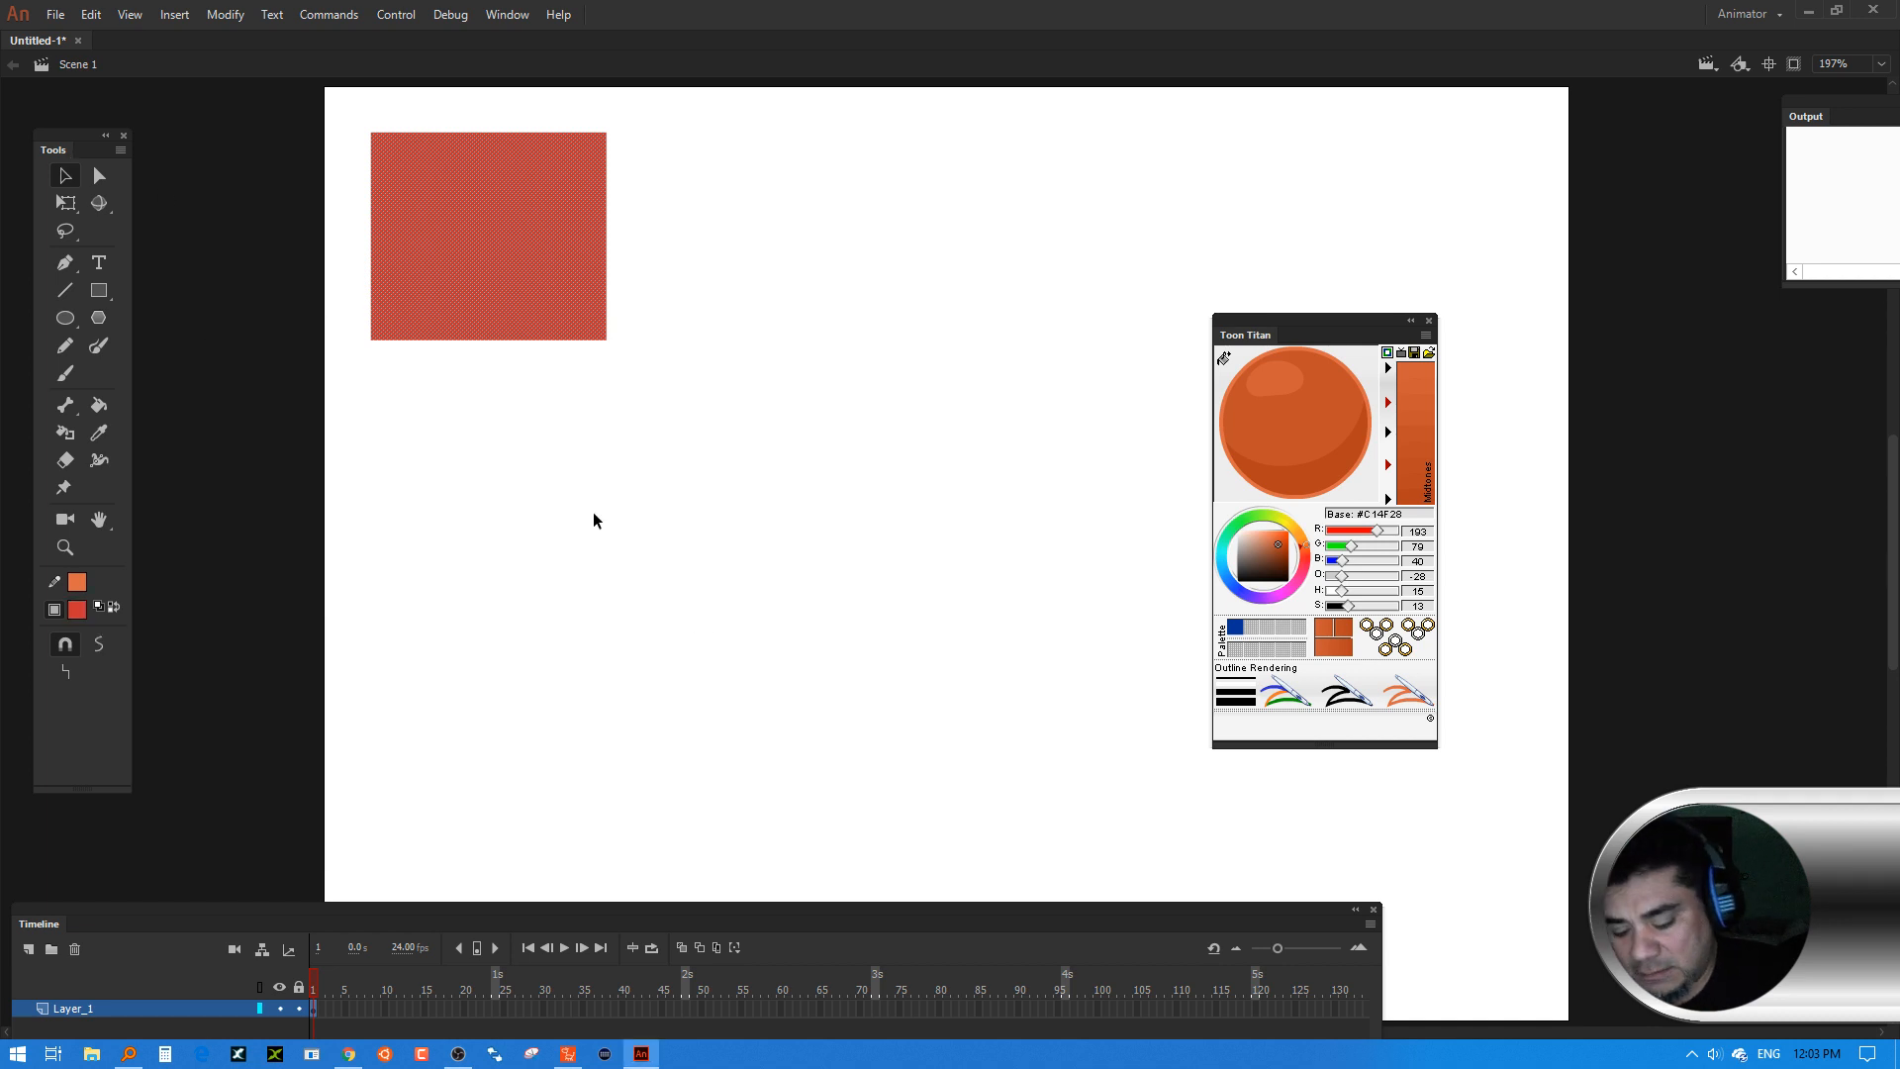
key("ctrl+z")
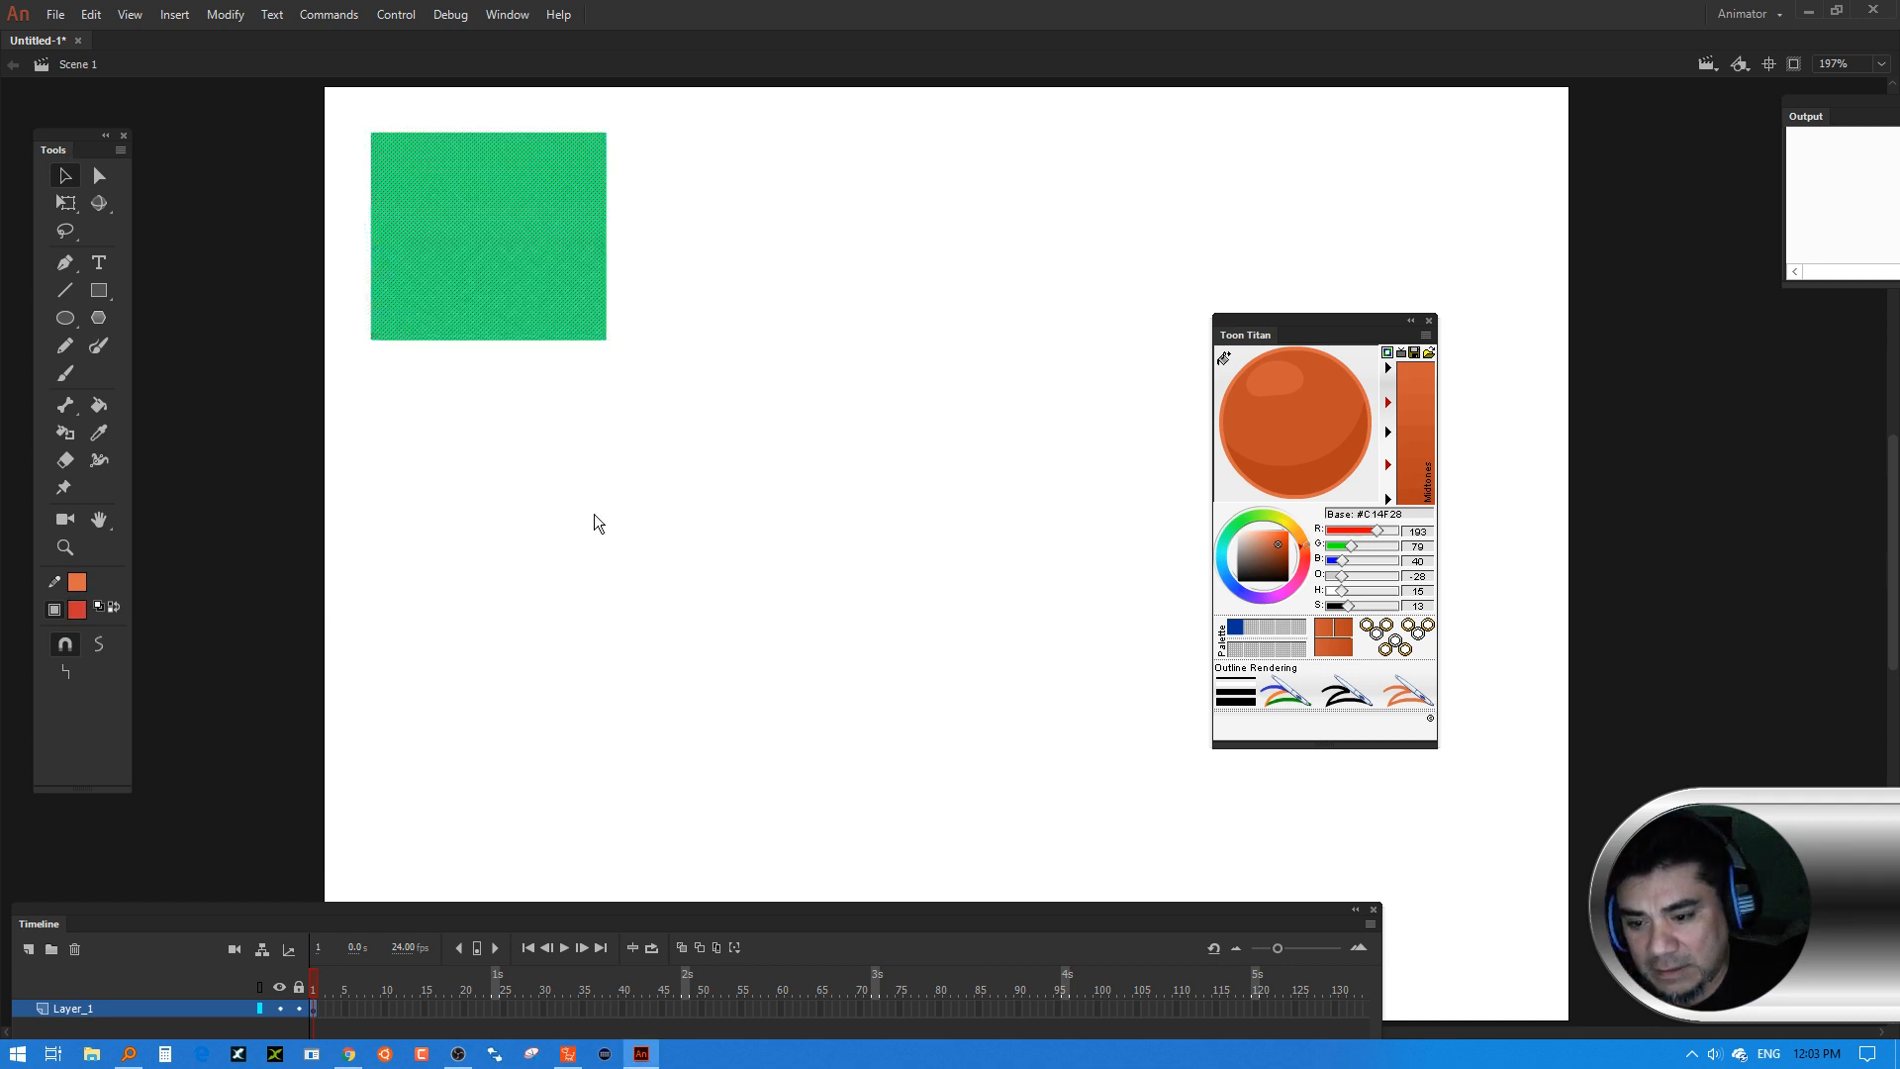
Sample the green rectangle with the Eyedropper and copy the fill color's hex code 0DF56F
left_click(184, 606)
left_click(99, 433)
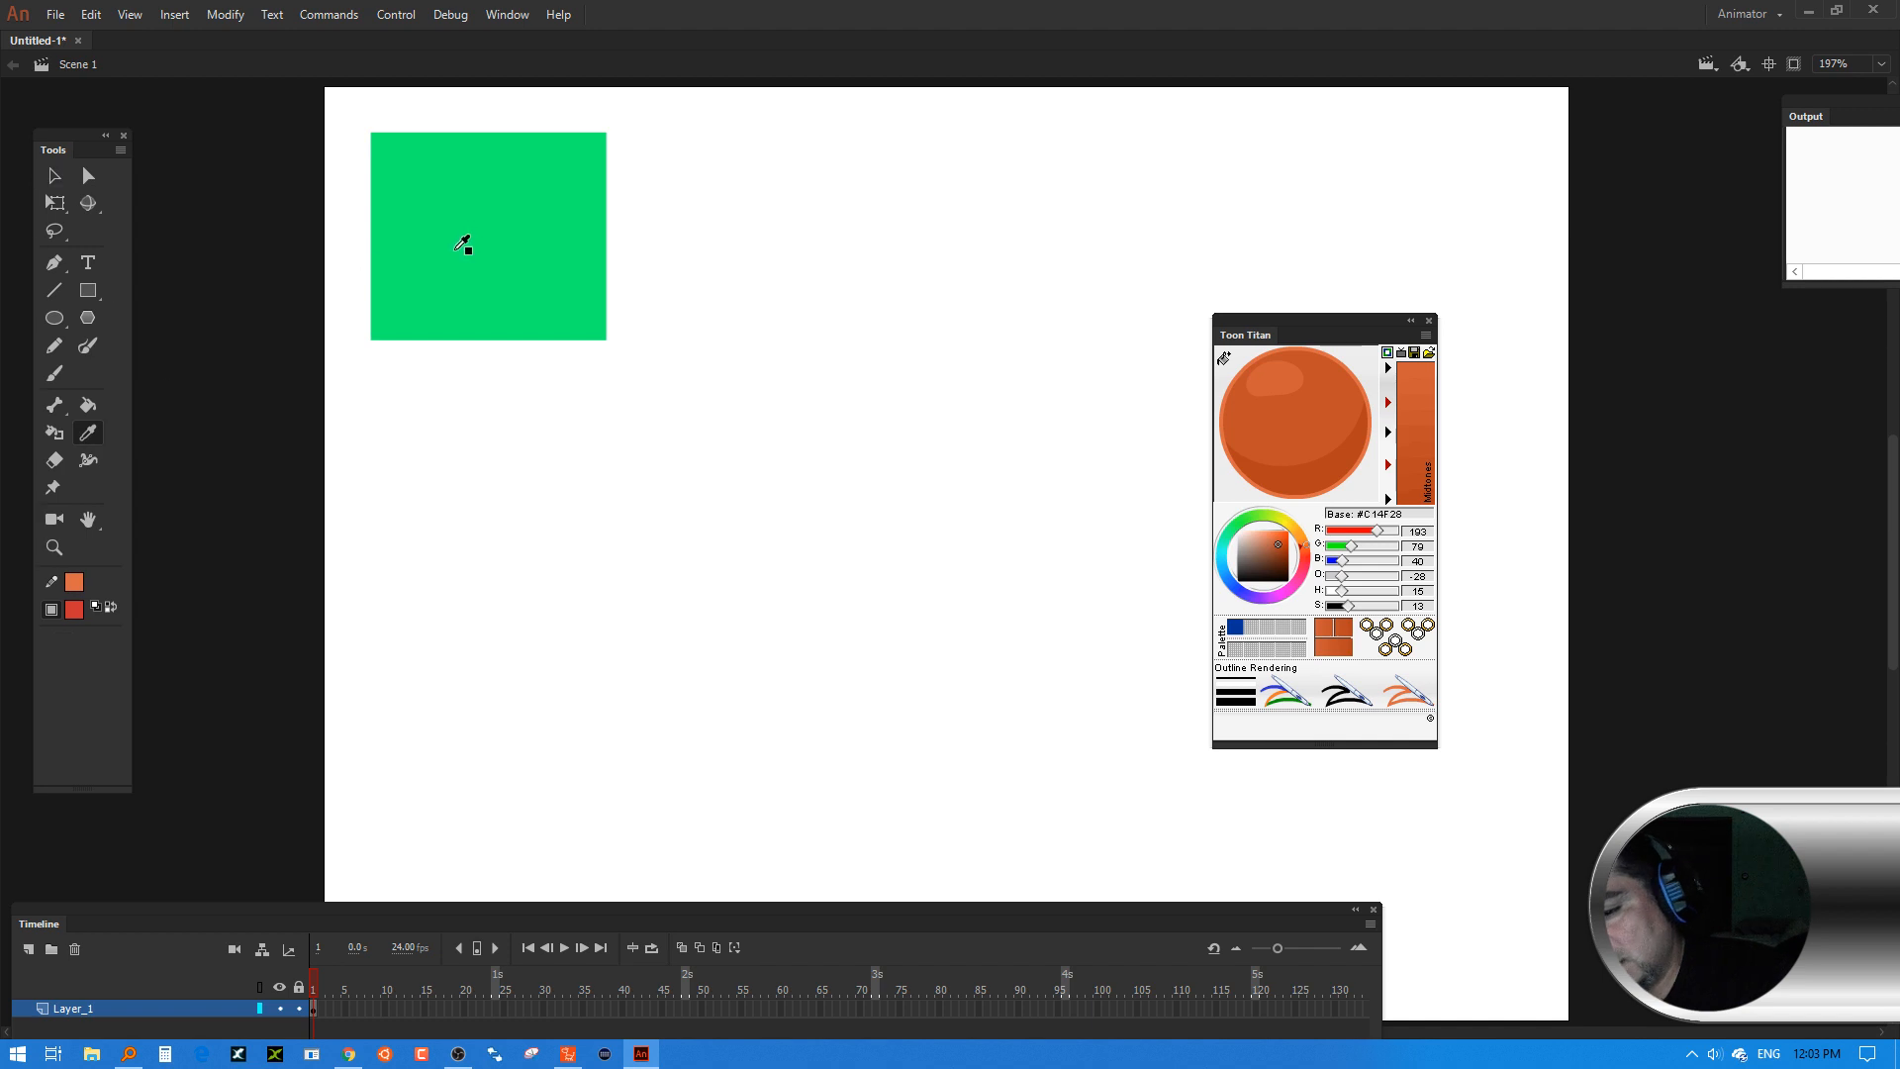
left_click(456, 251)
left_click(79, 612)
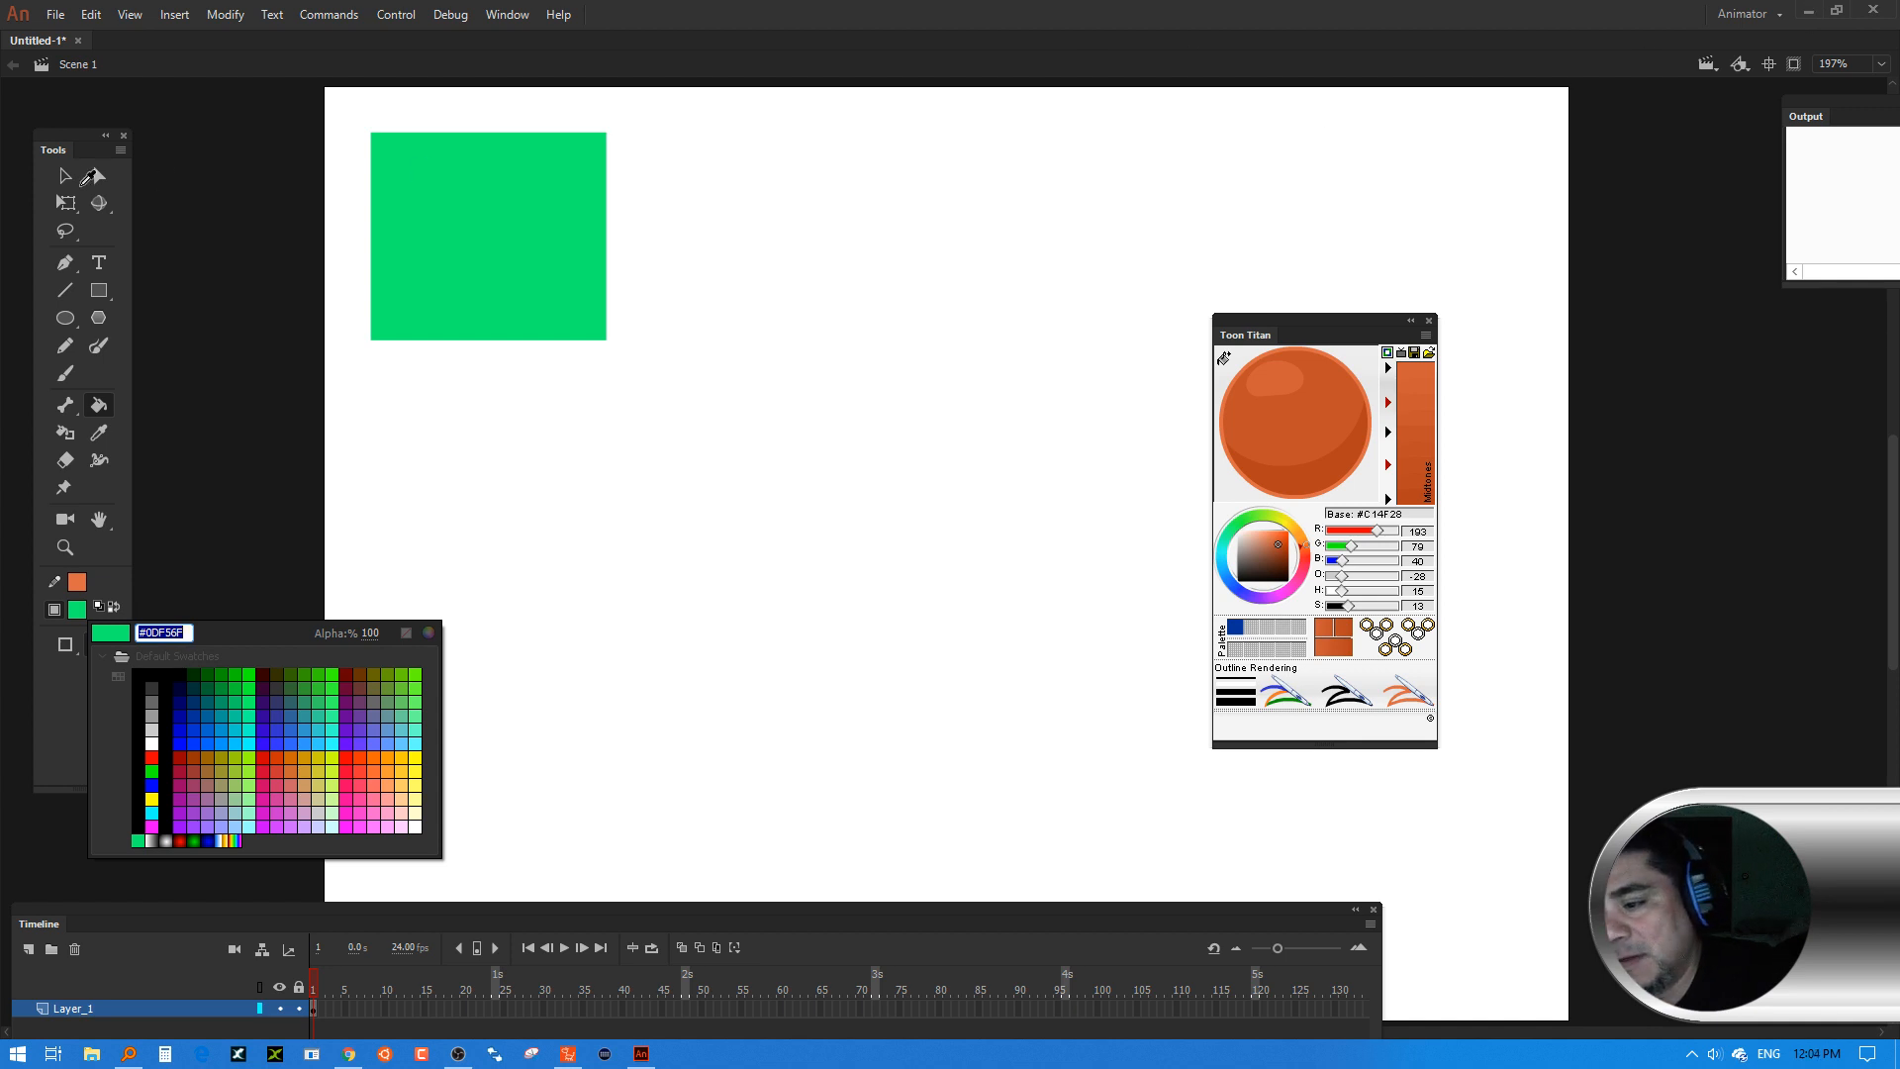
key("Return")
left_click(71, 174)
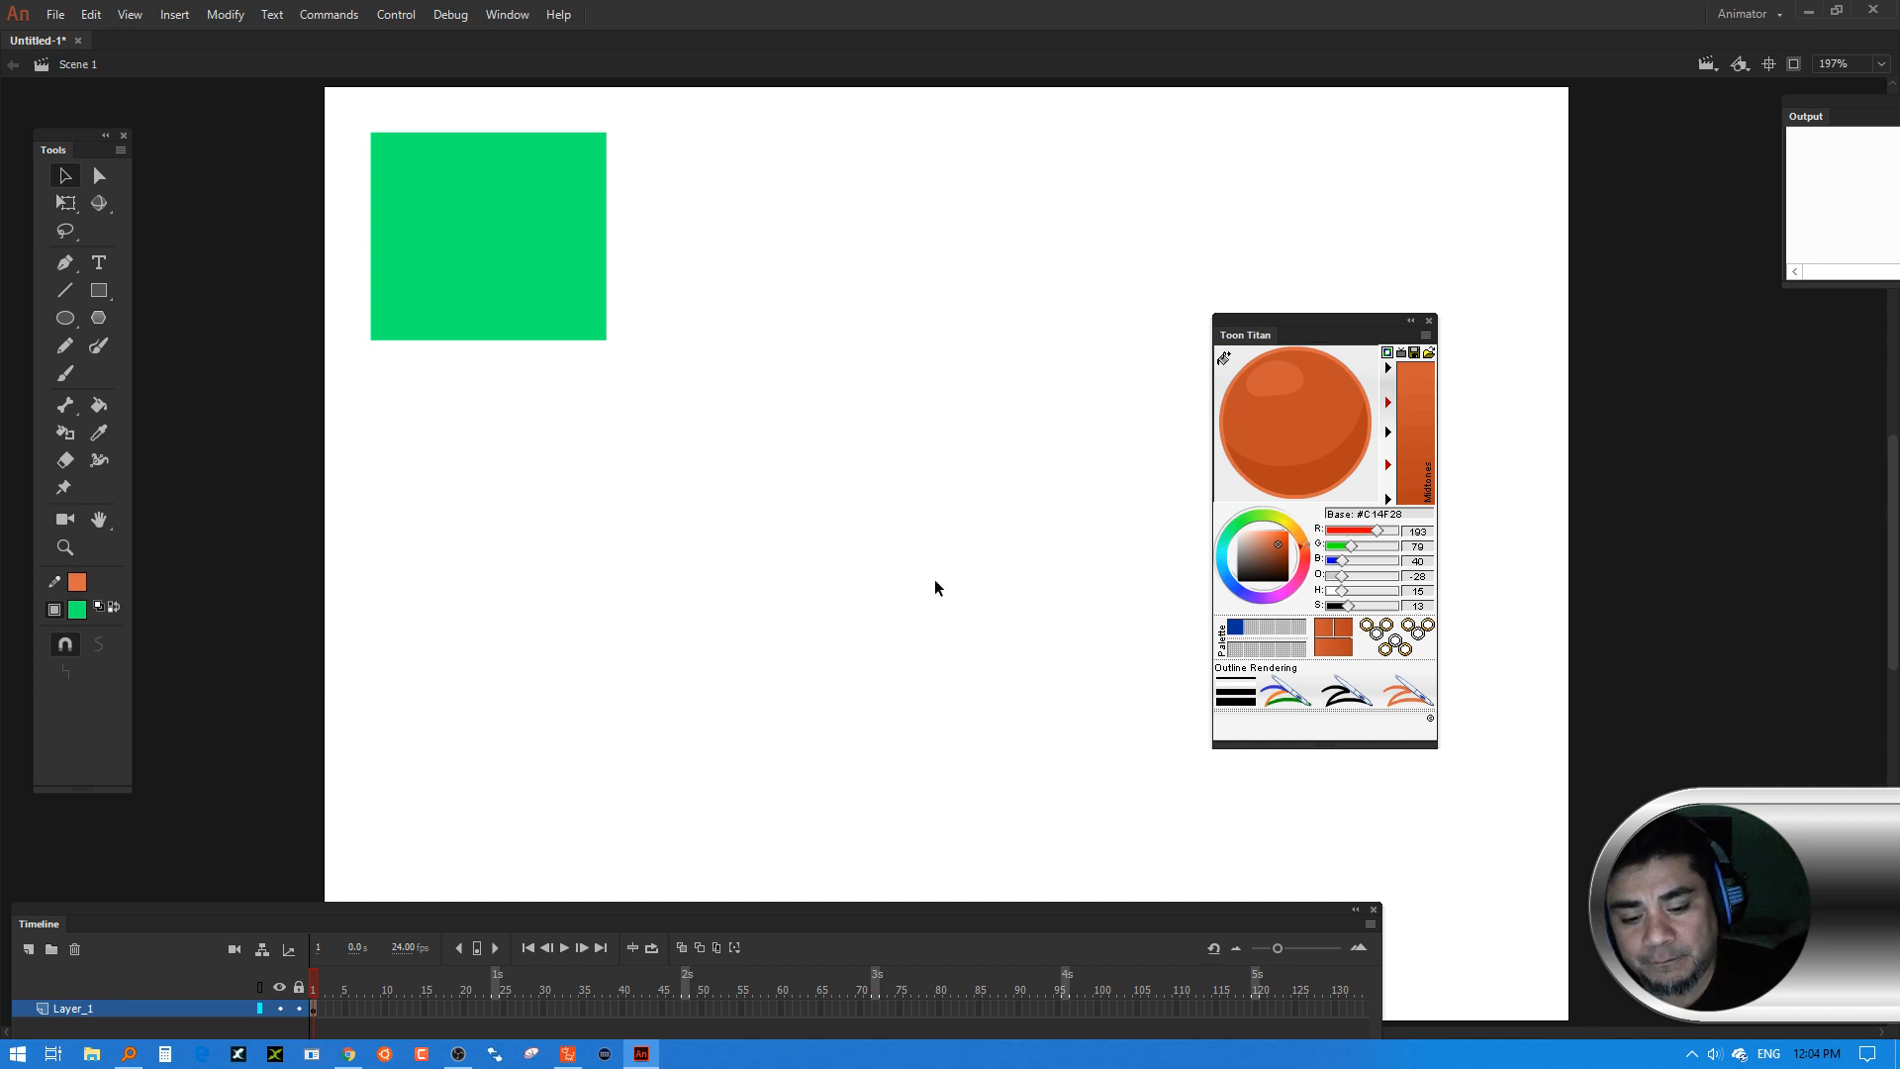
Export the movie to the Desktop as an SWF named 0DF56F, using the copied hex code
key("ctrl+alt+shift+s")
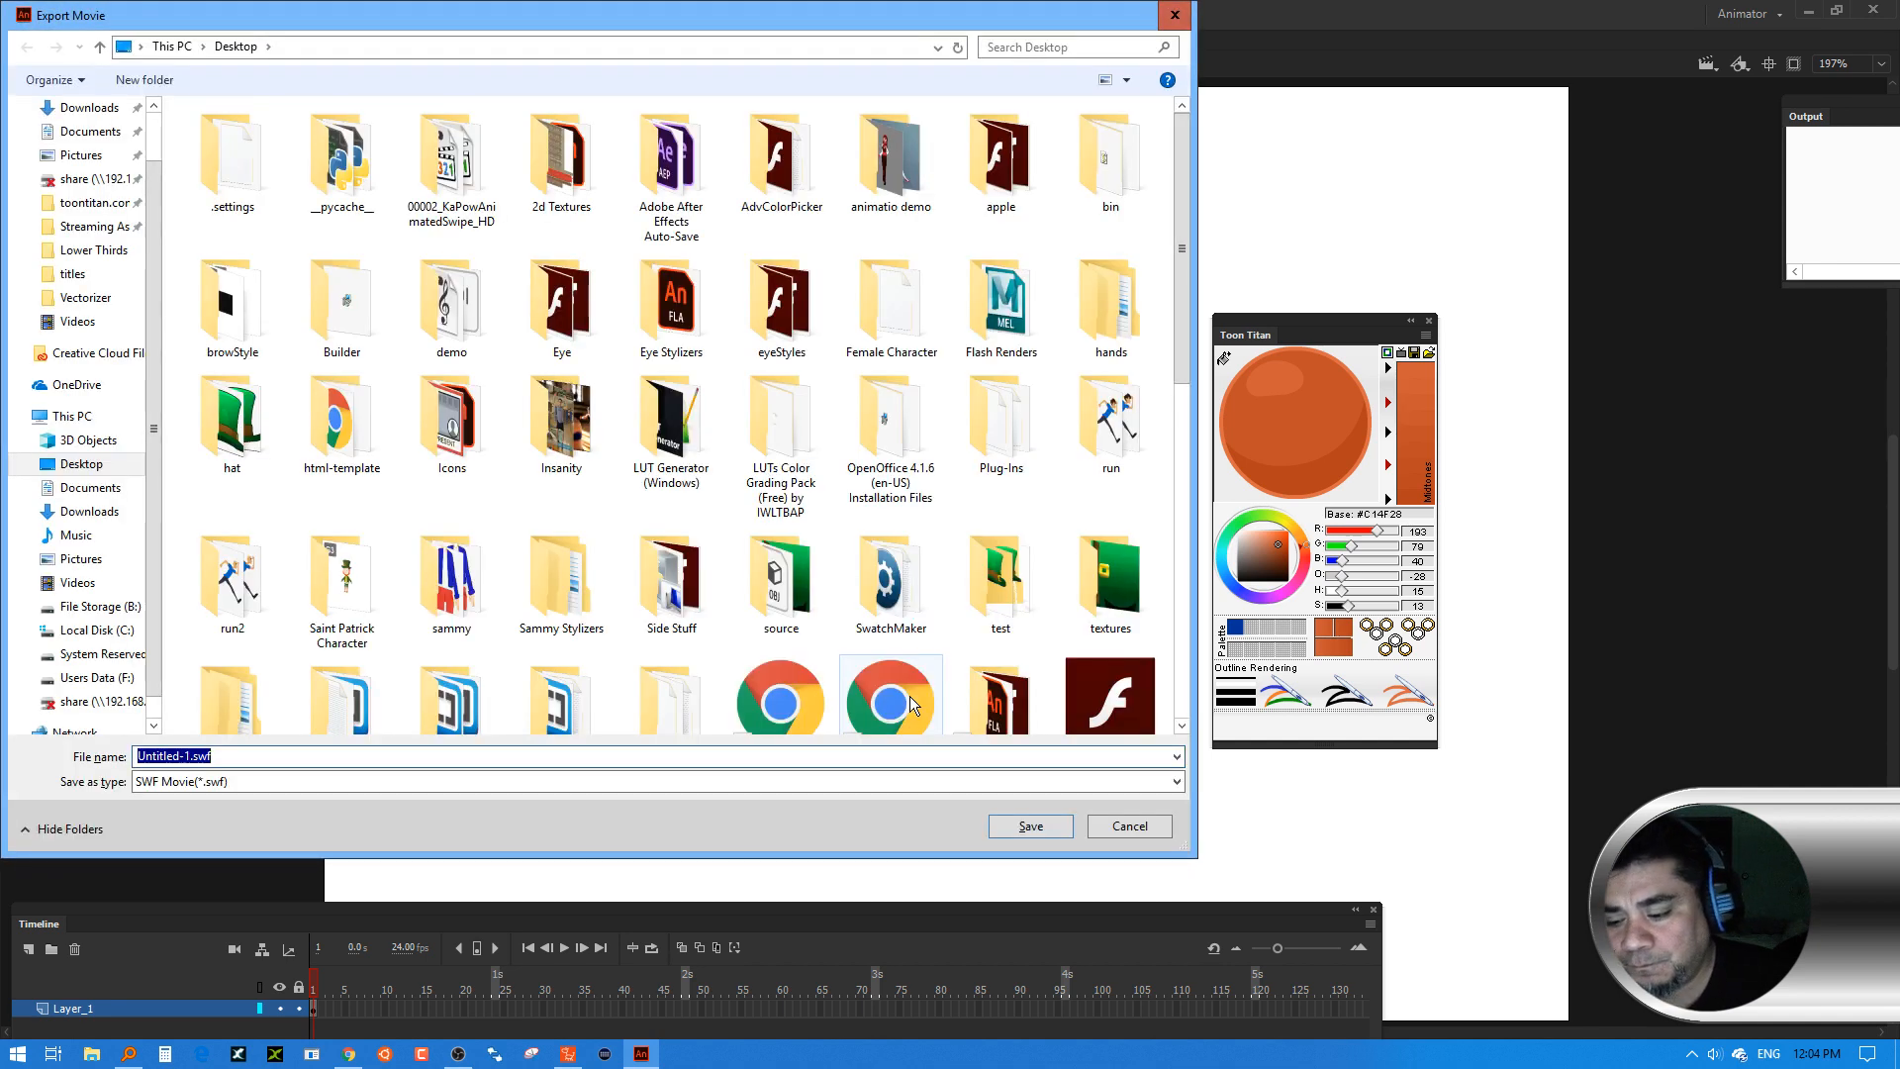
key("ctrl+v")
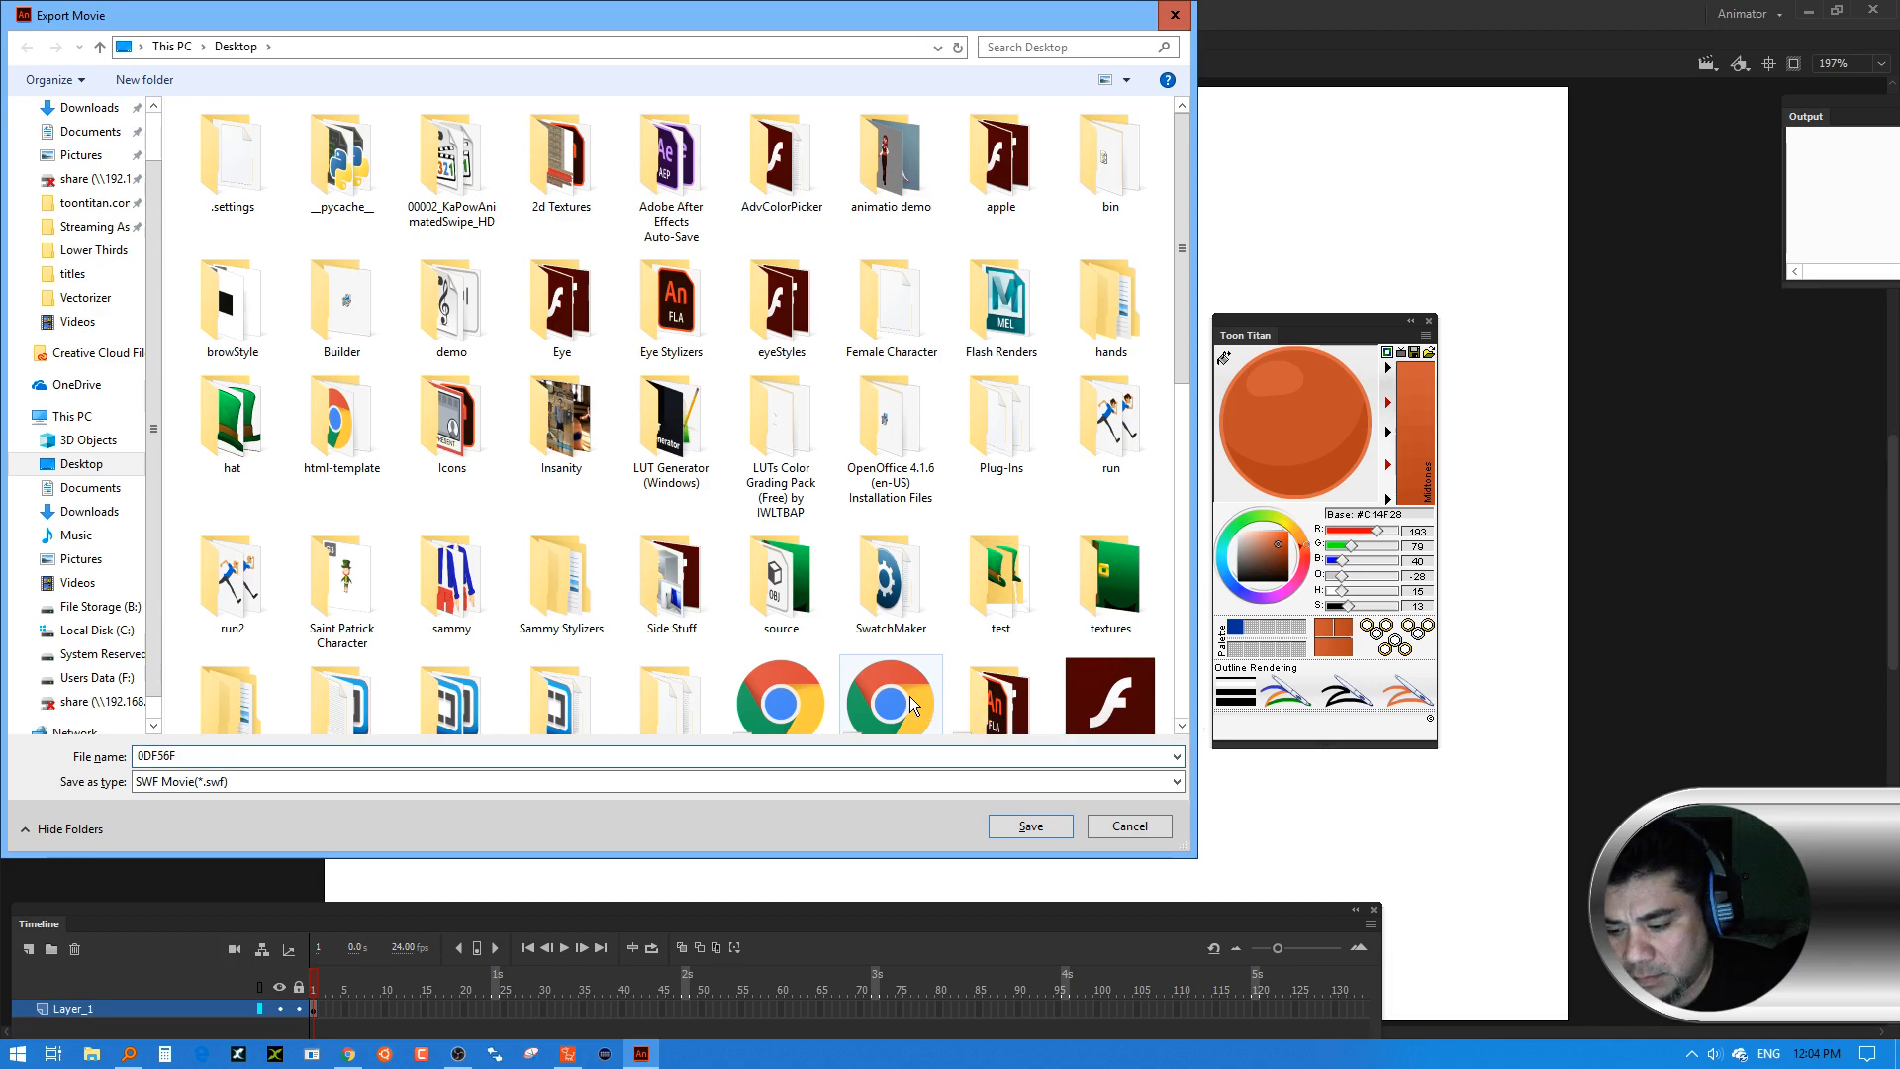
key("Return")
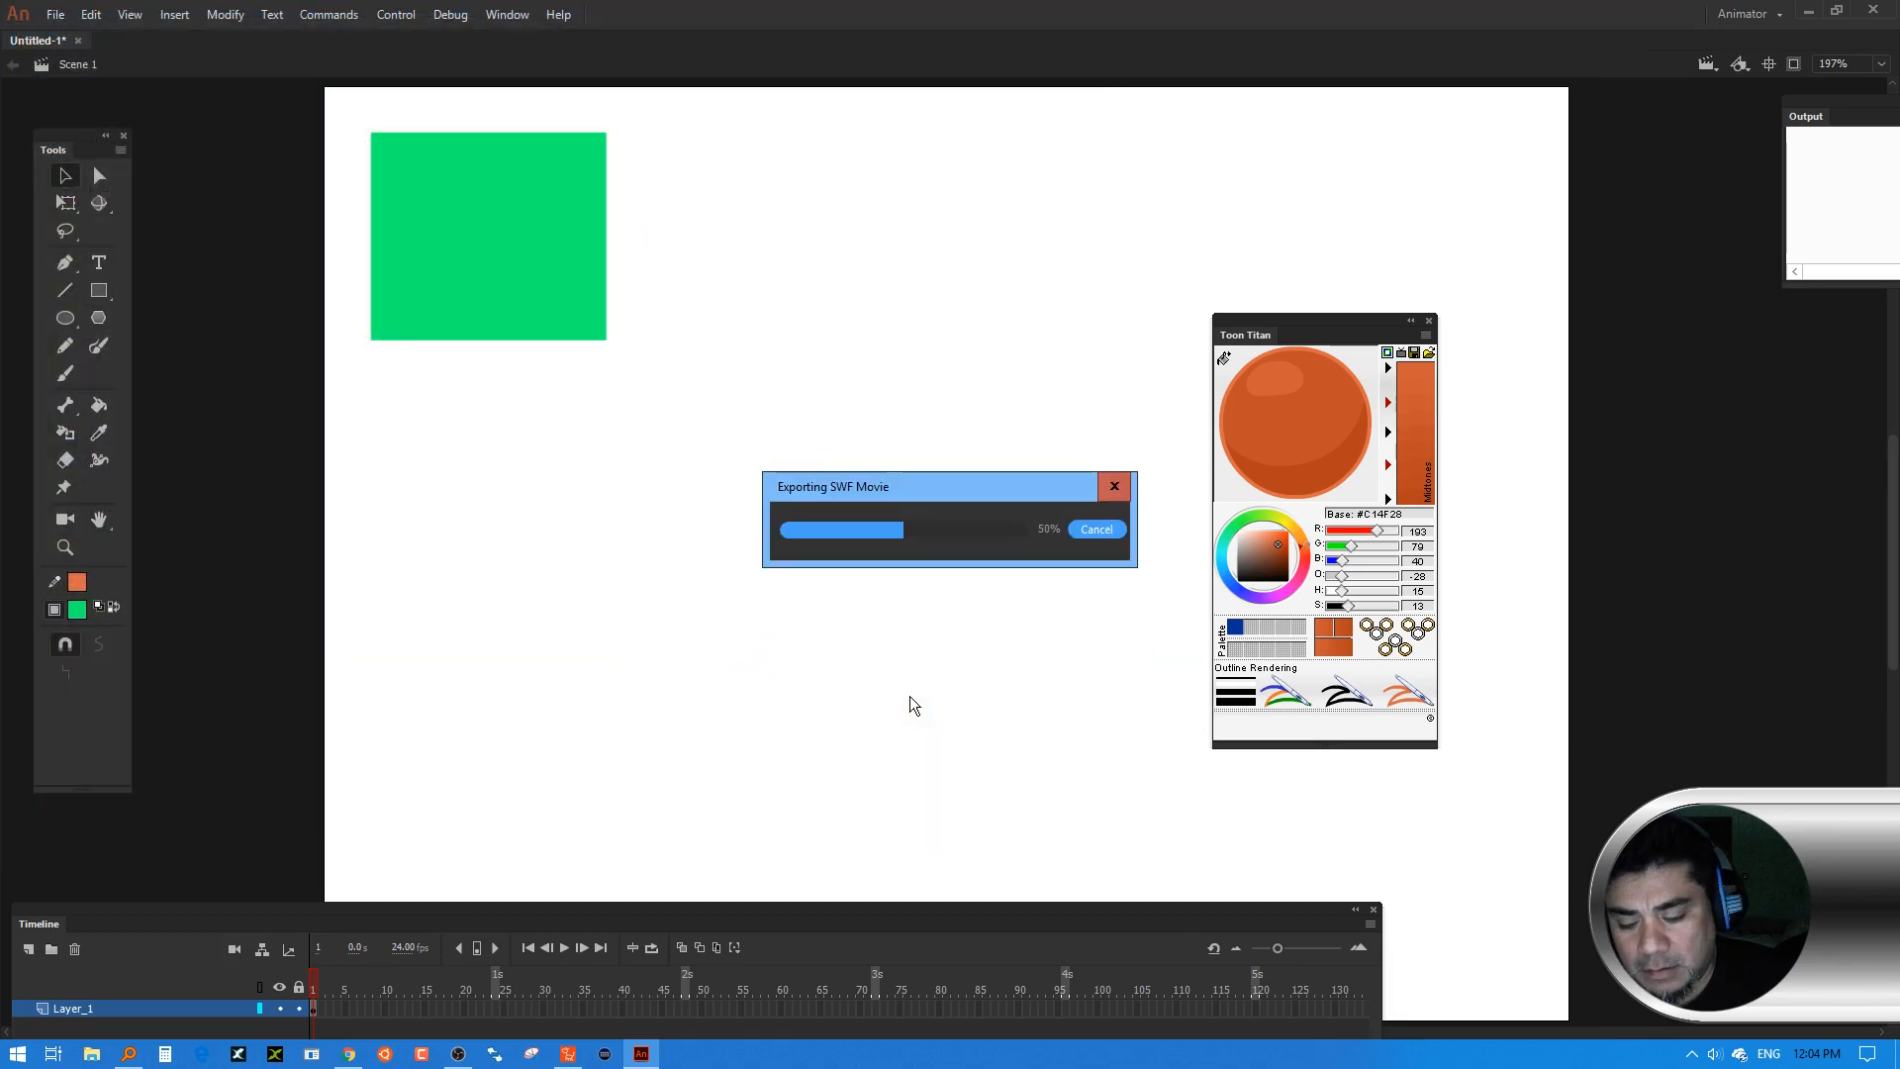
Switch to CrazyTalk Animator, shrink its window and move it aside so the desktop files are exposed
left_click(1810, 14)
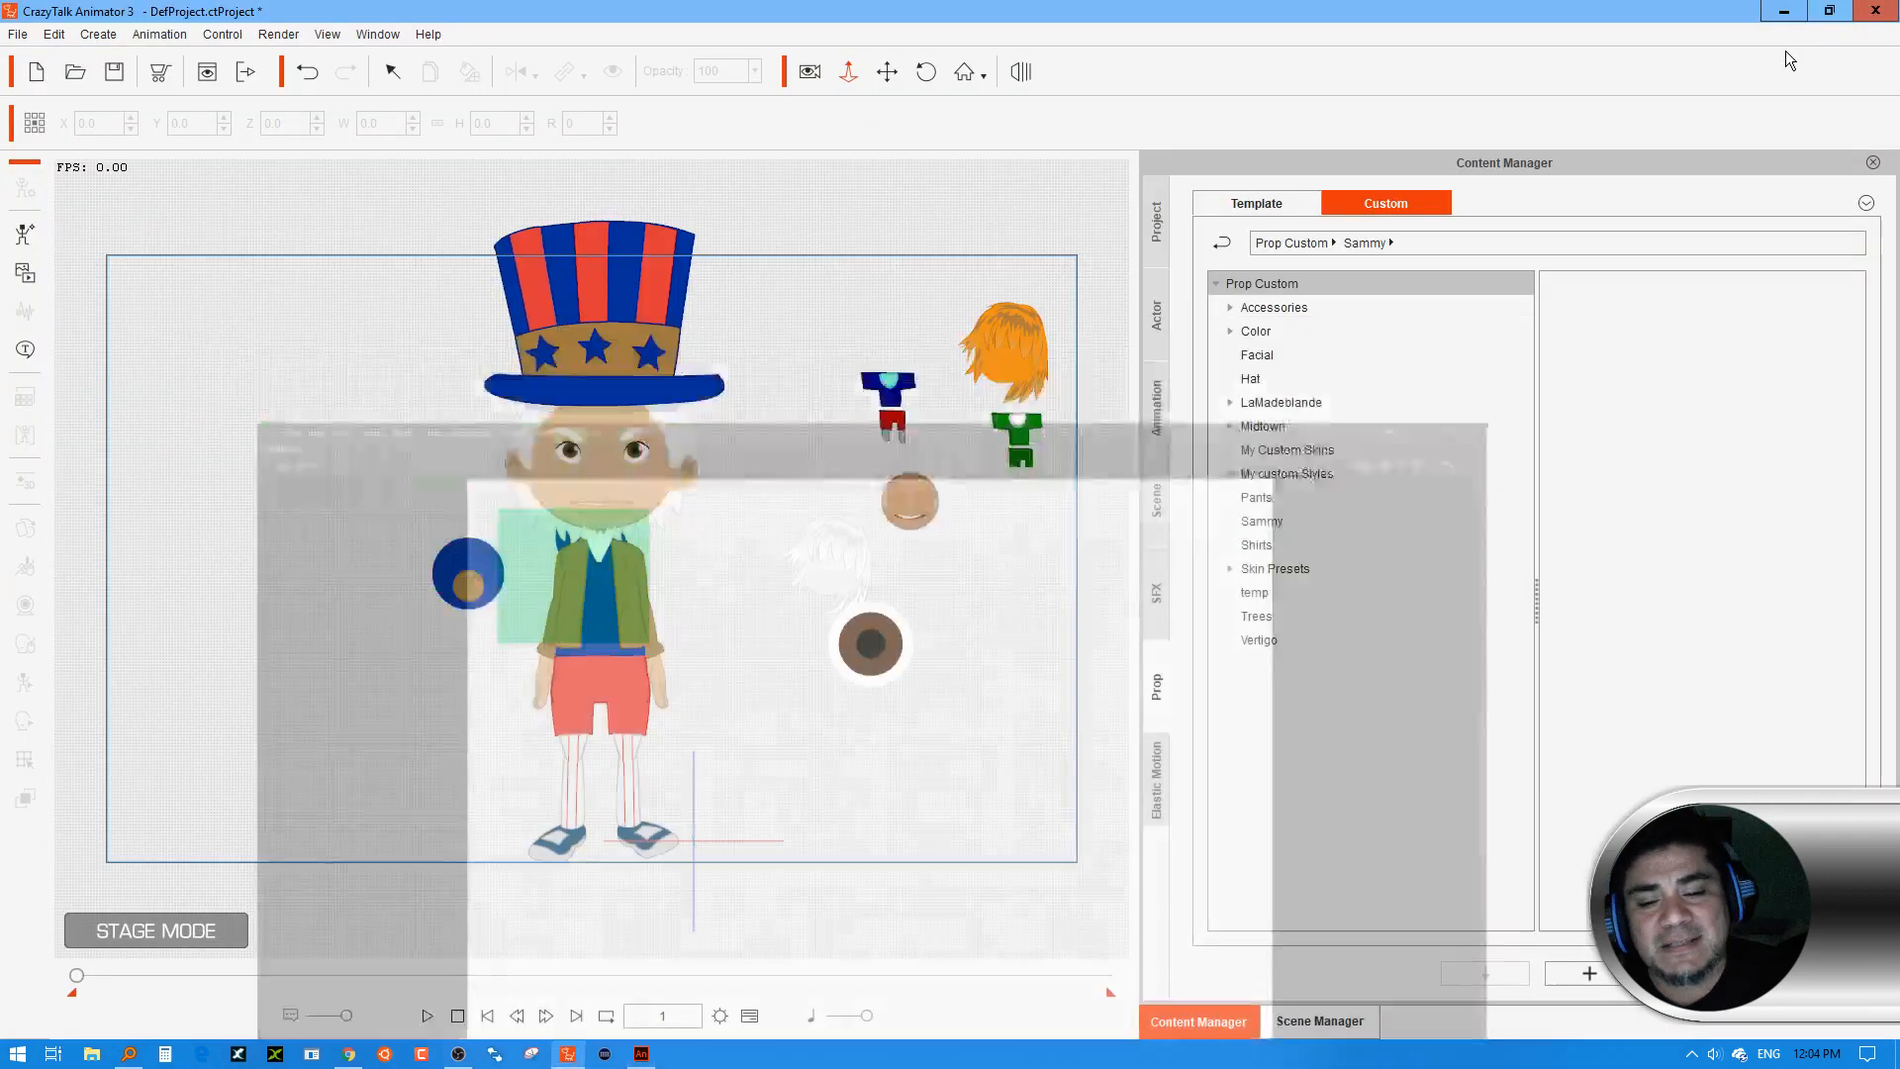
left_click(1833, 18)
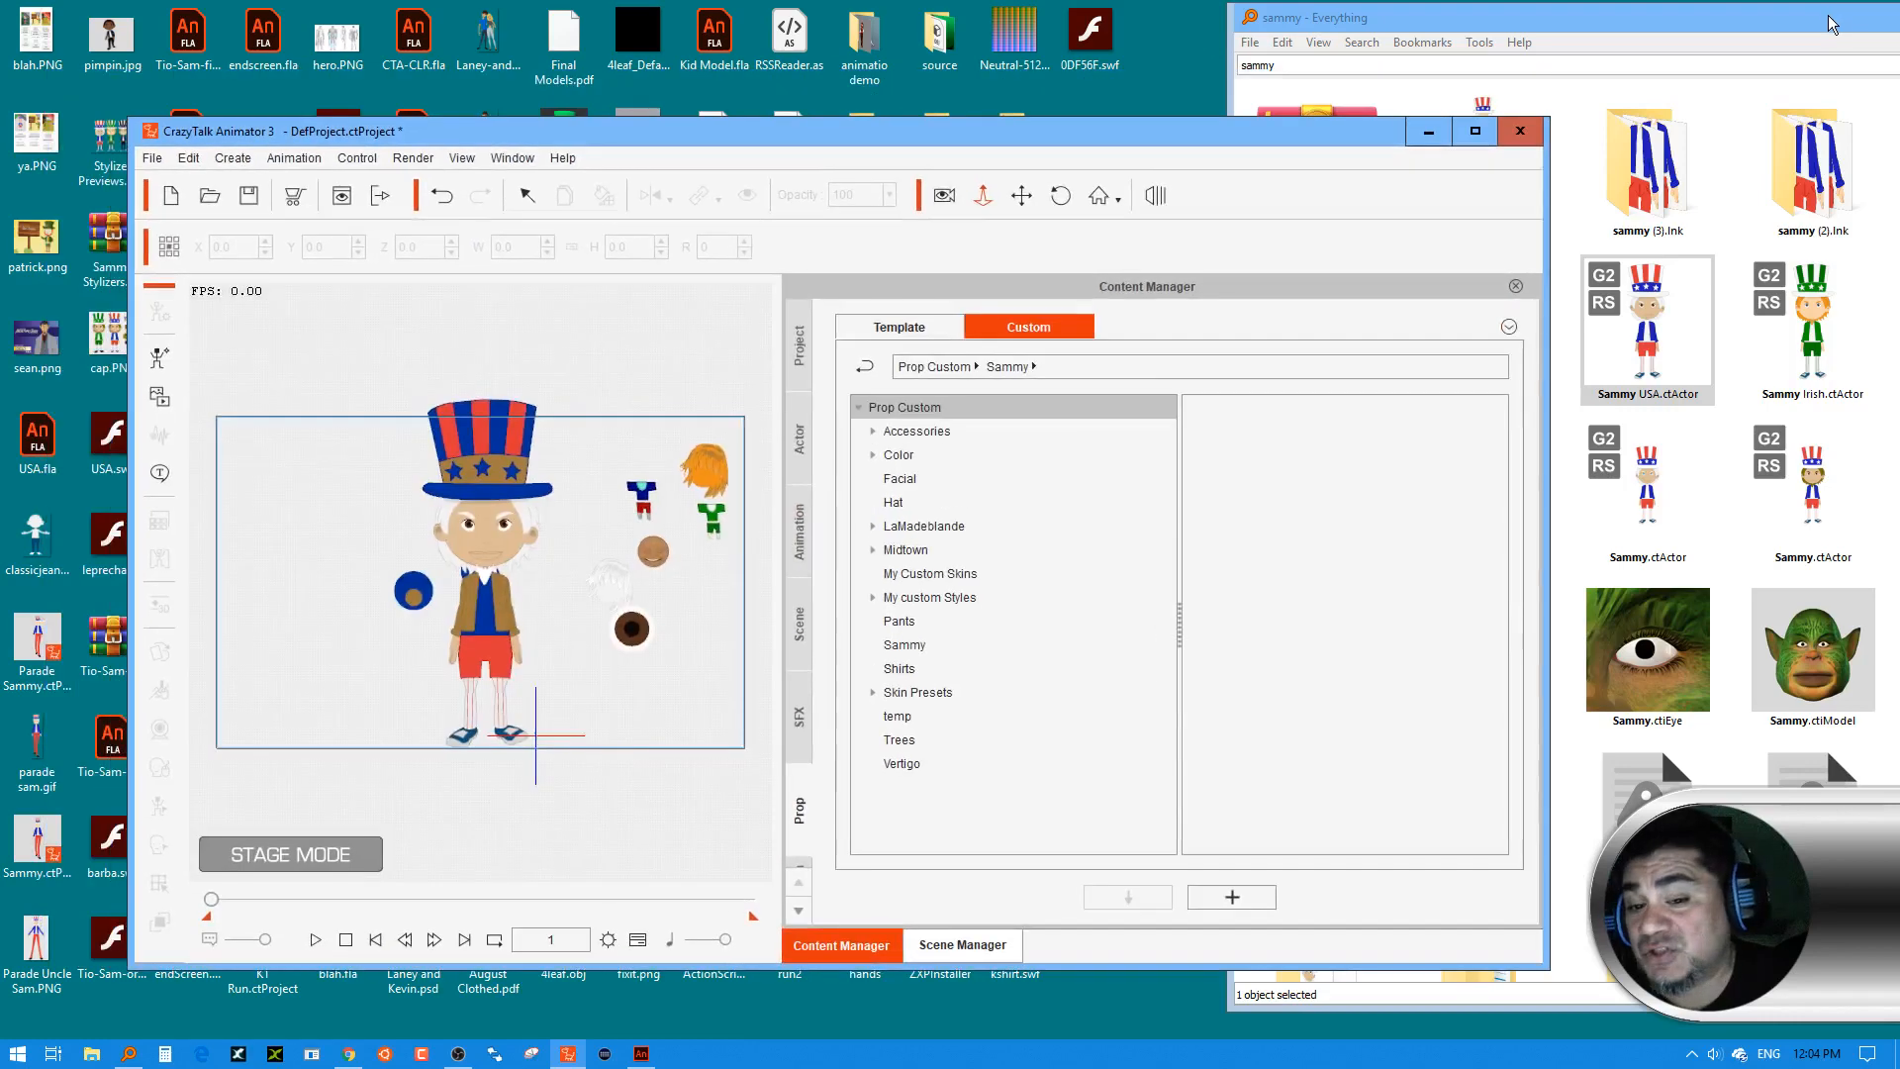
left_click(1837, 58)
key("super+Down")
key("super+Down")
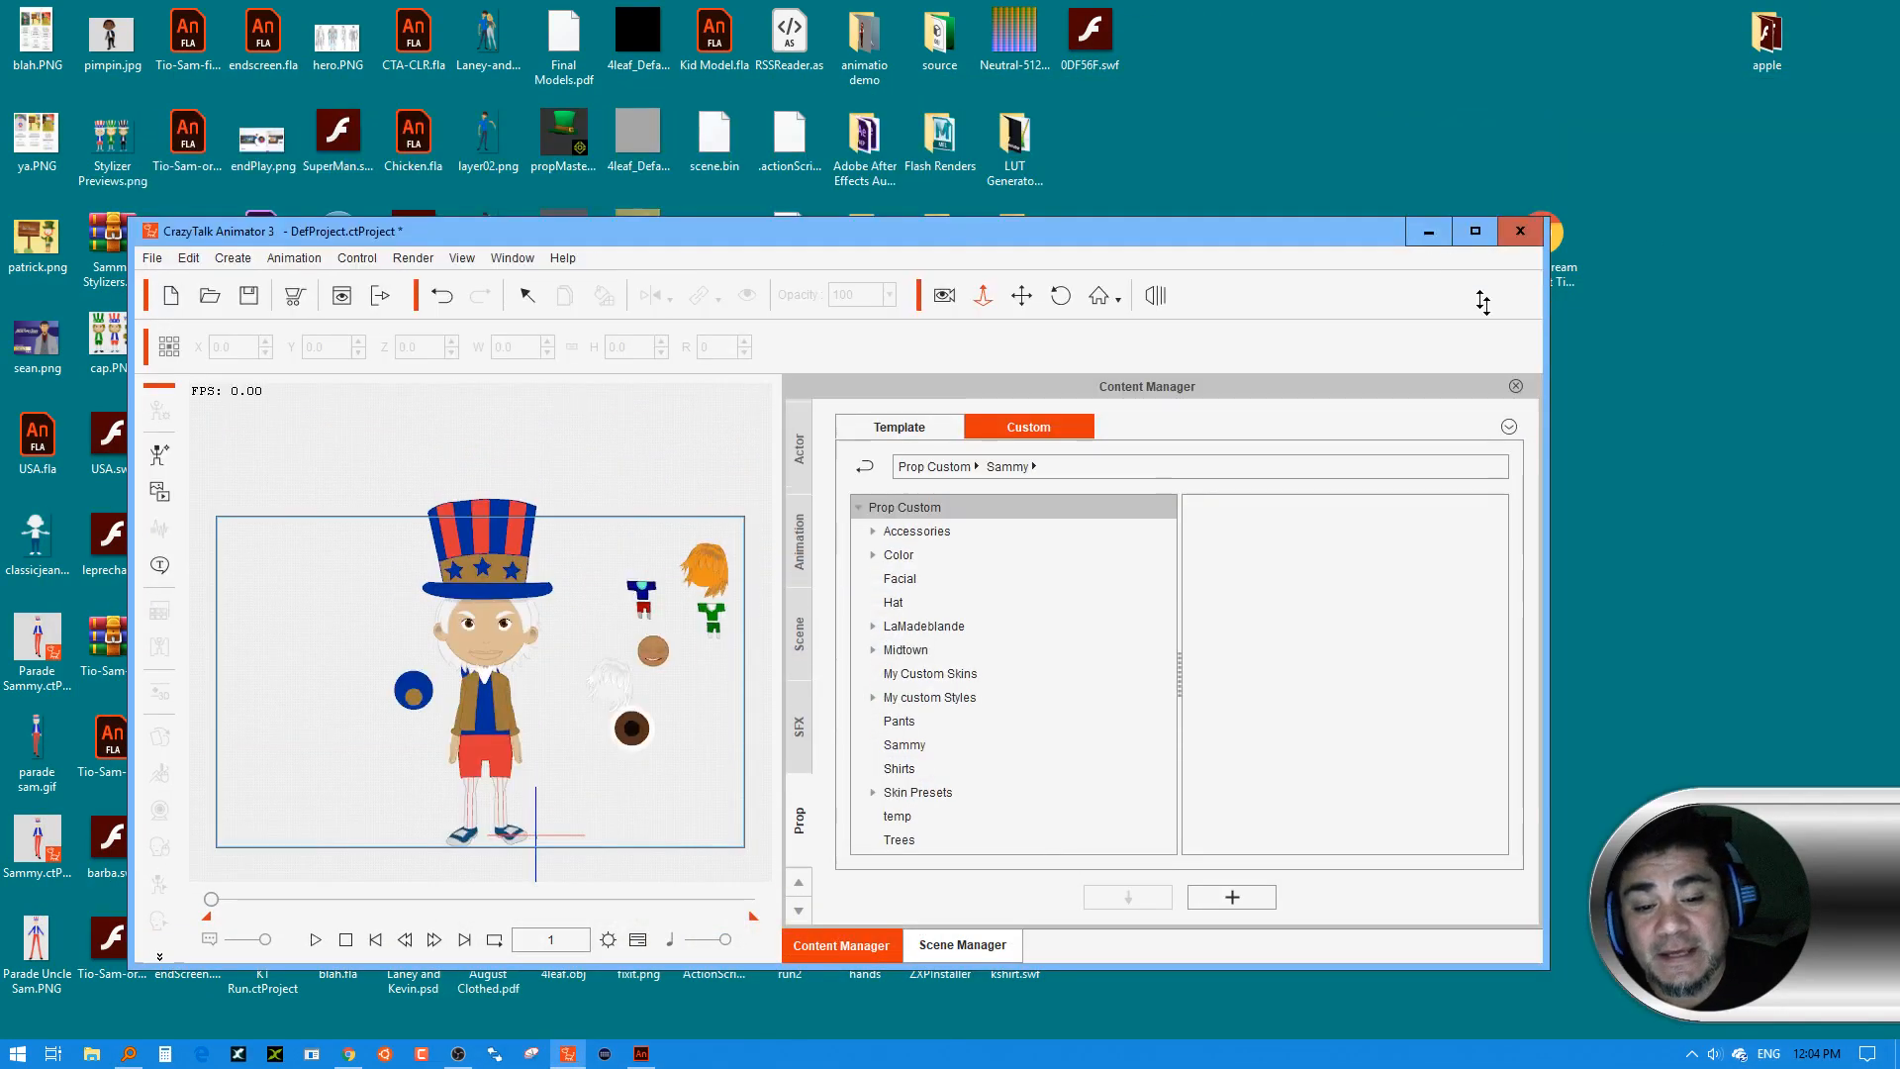
left_click_drag(863, 134, 1641, 344)
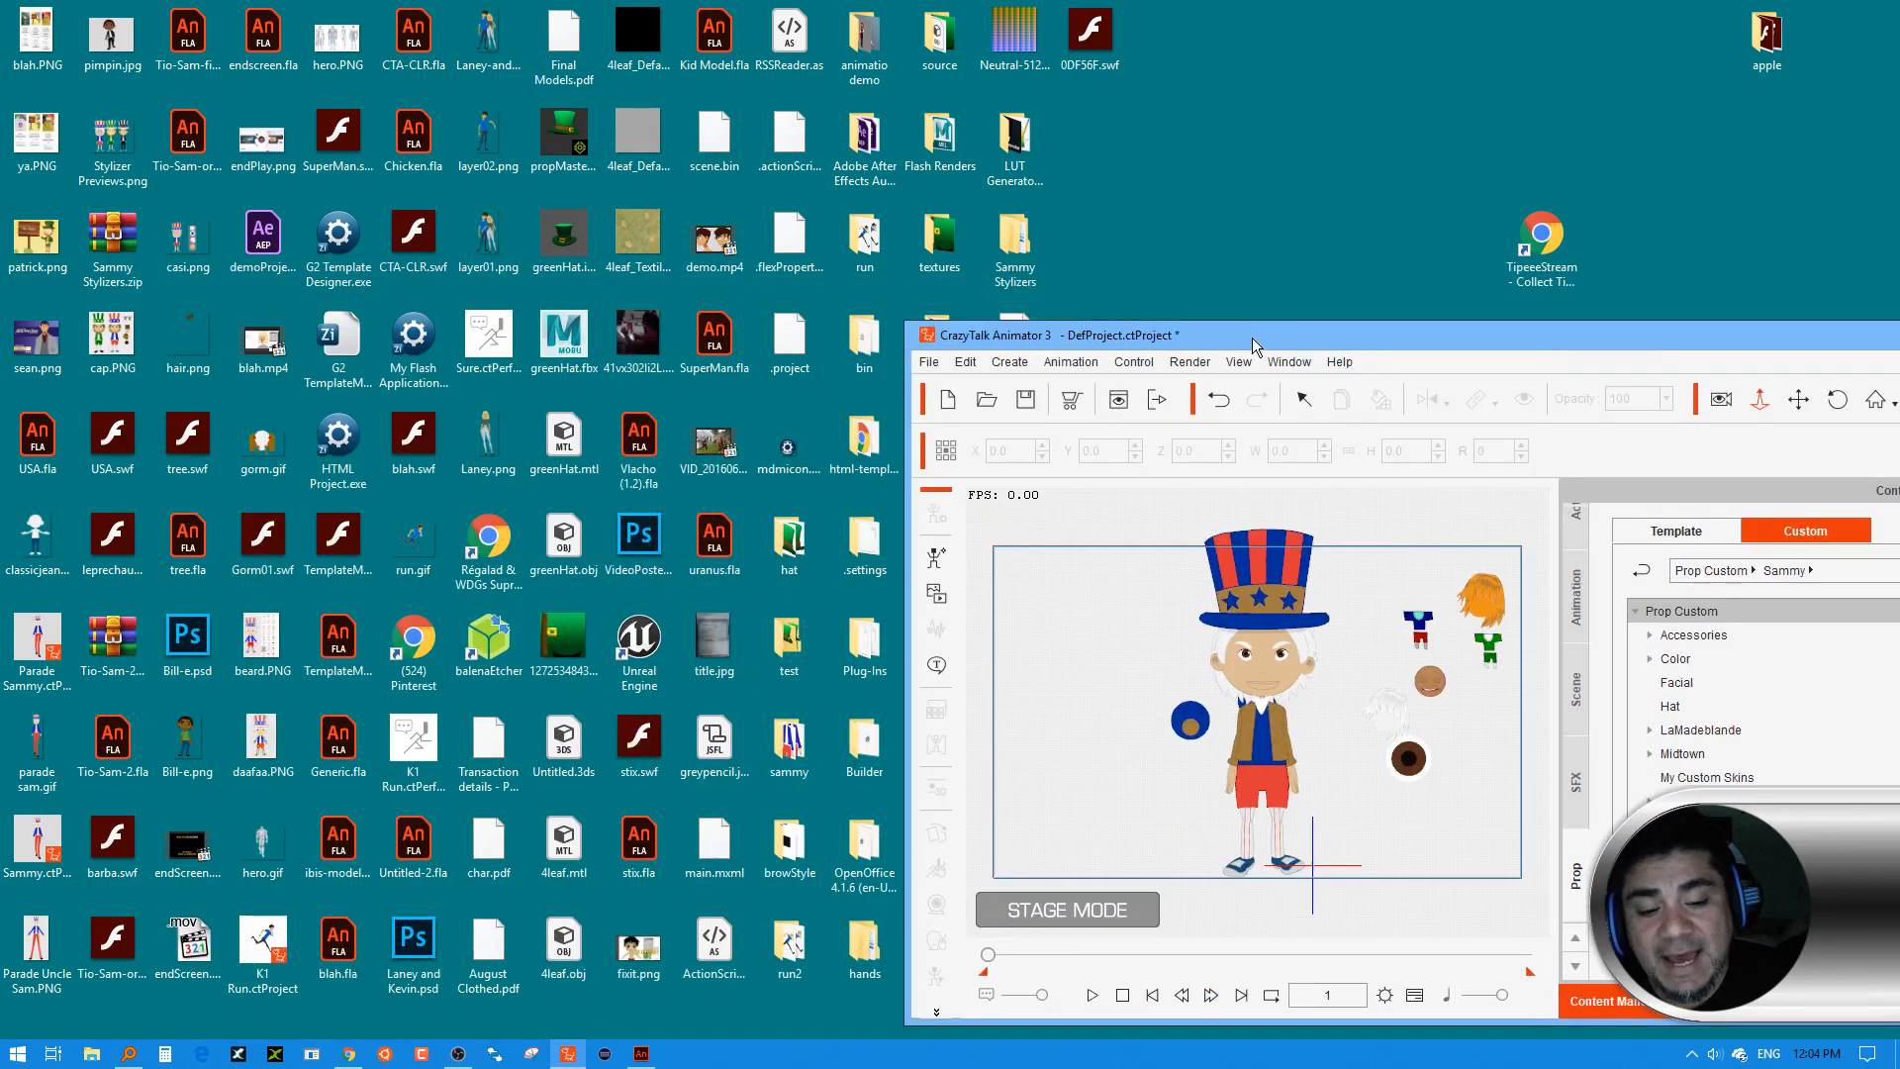
Import 0DF56F.swf from the desktop onto the CrazyTalk Animator stage, accept the unsupported tags, and maximize the window
left_click_drag(1251, 336, 1491, 196)
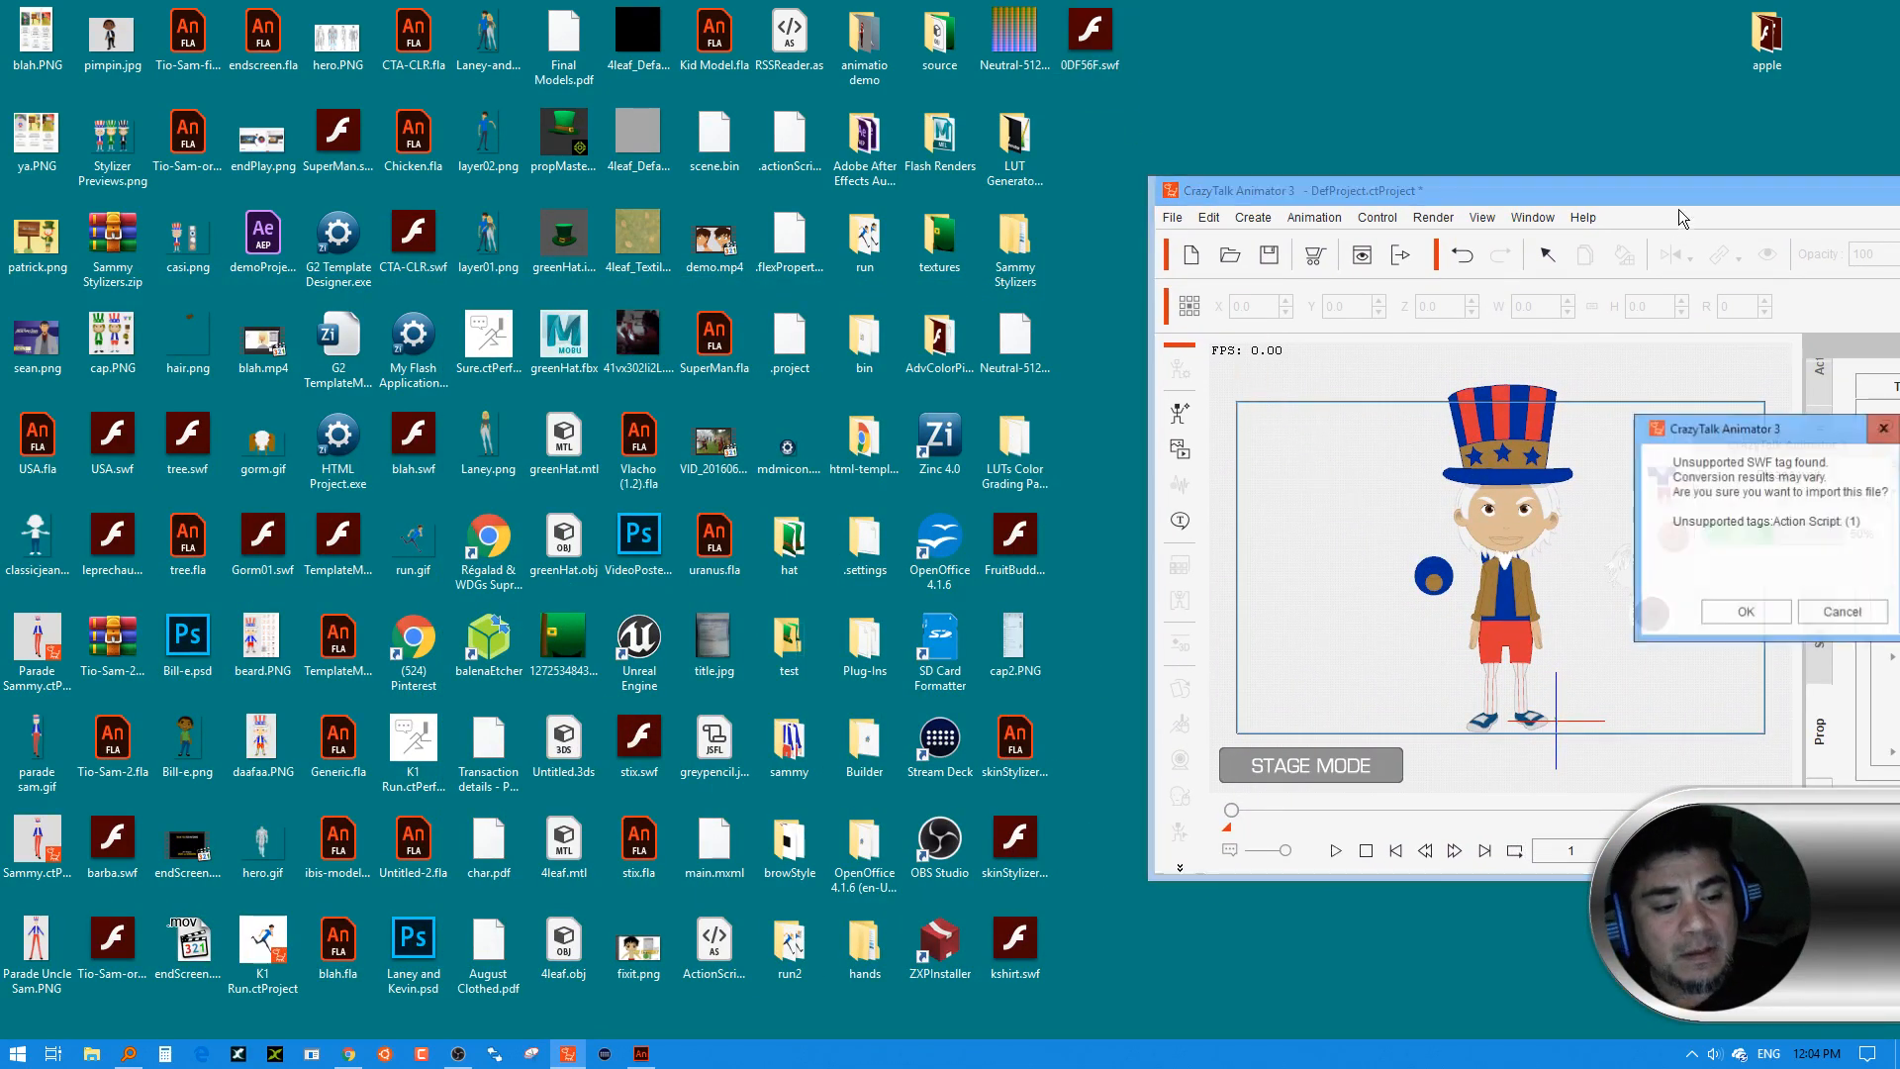
left_click(1737, 606)
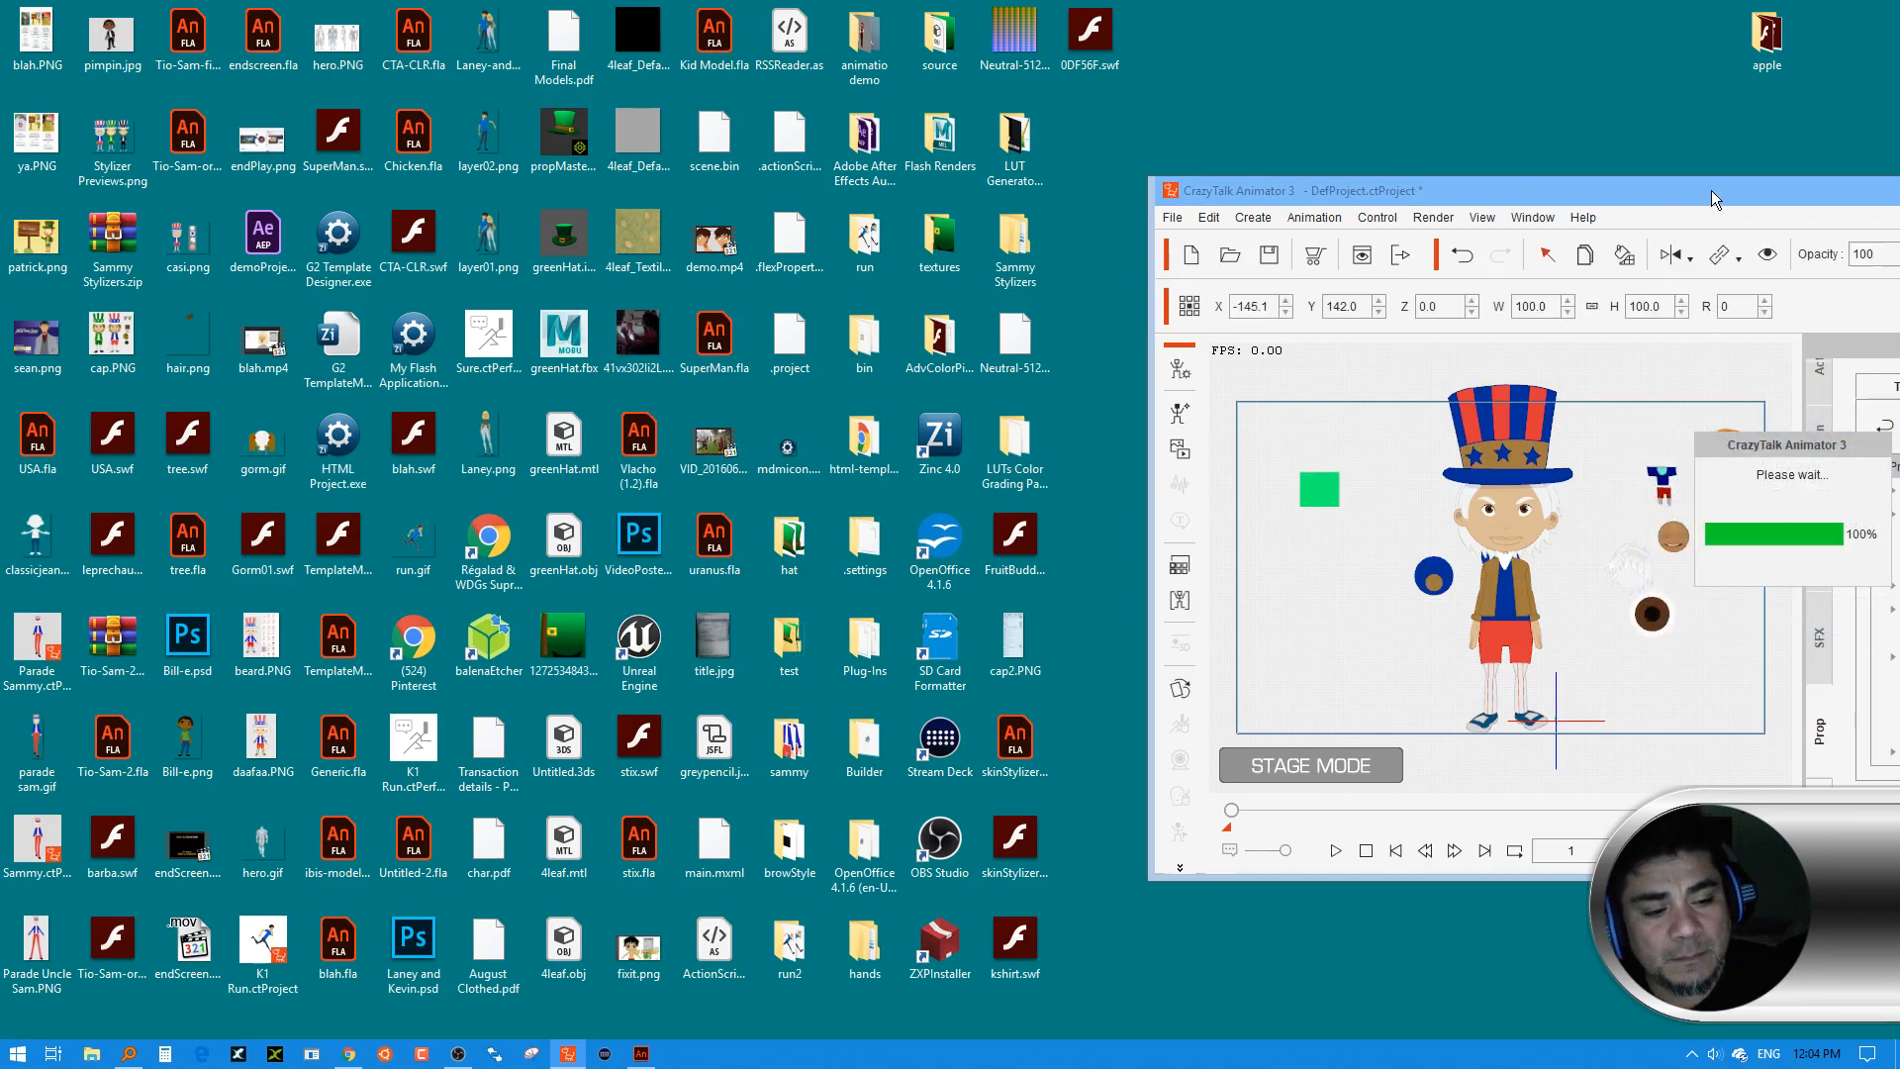
left_click_drag(1560, 197, 754, 236)
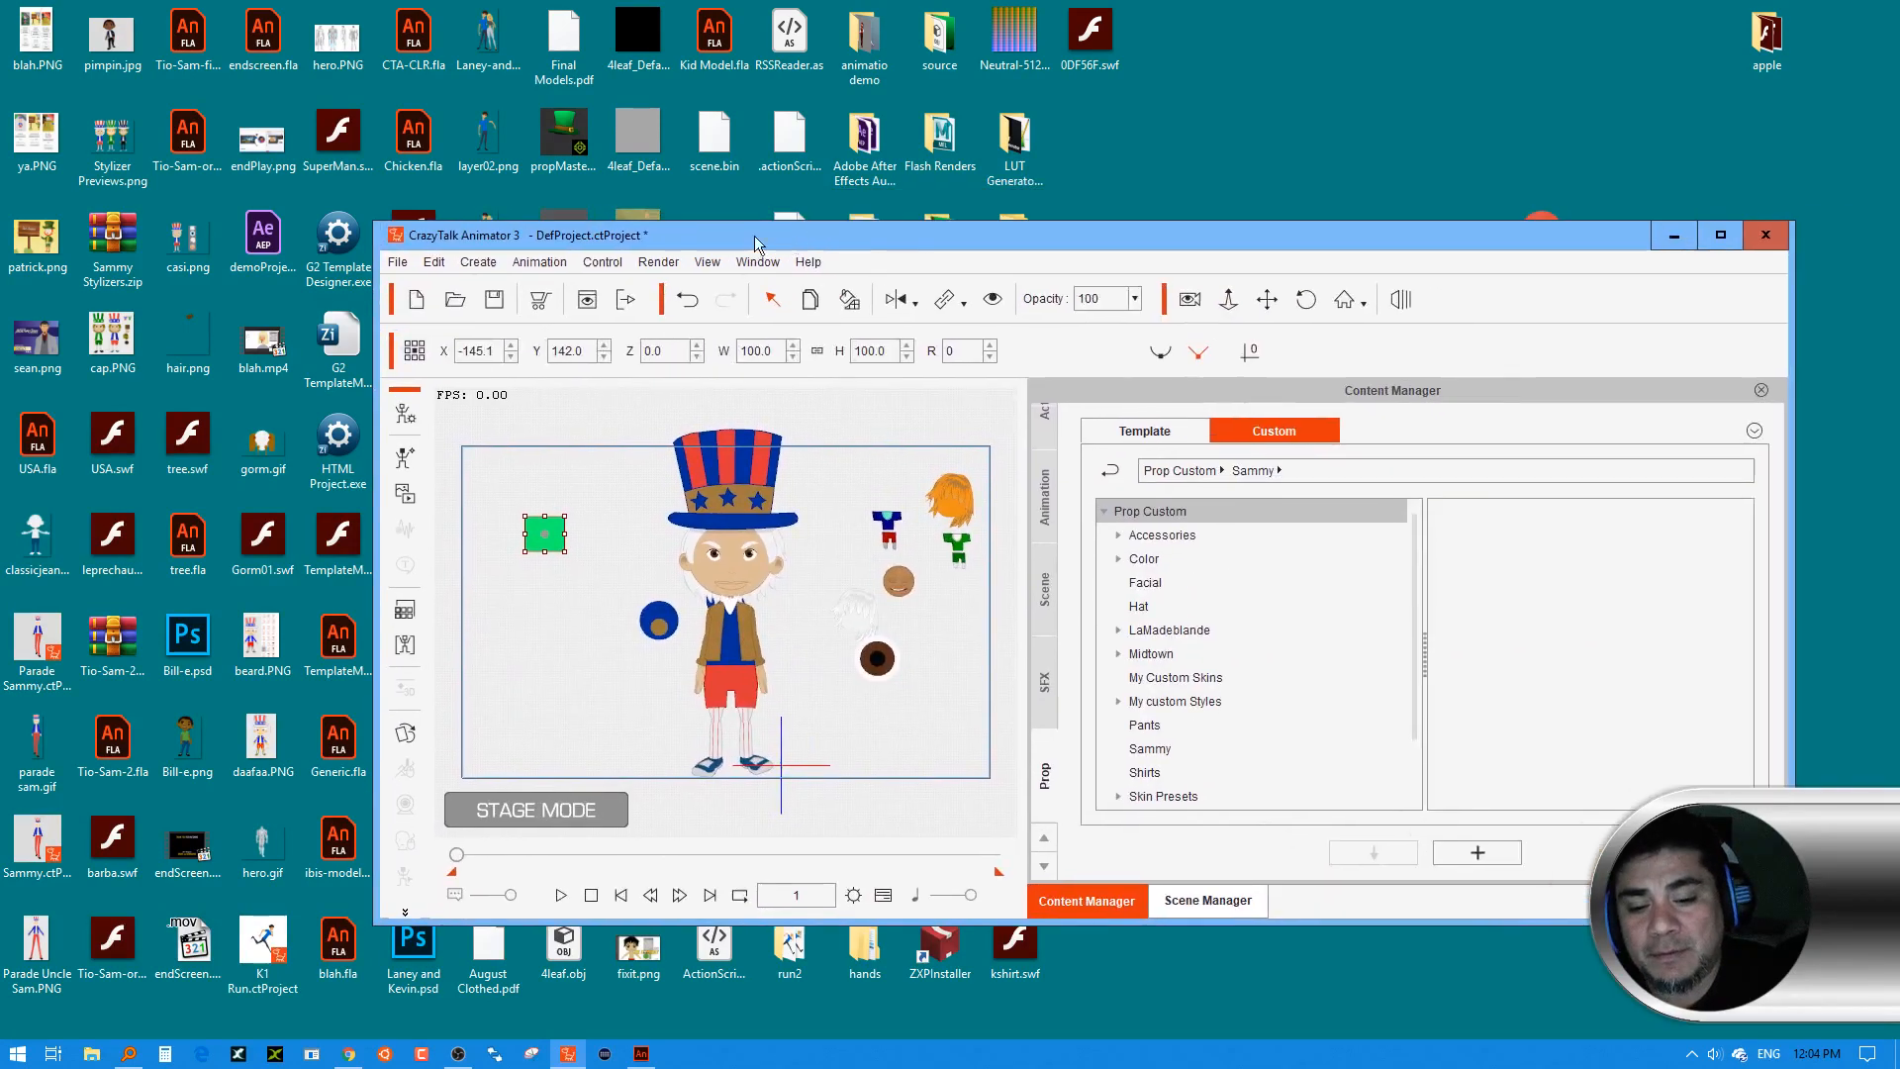
double_click(1089, 235)
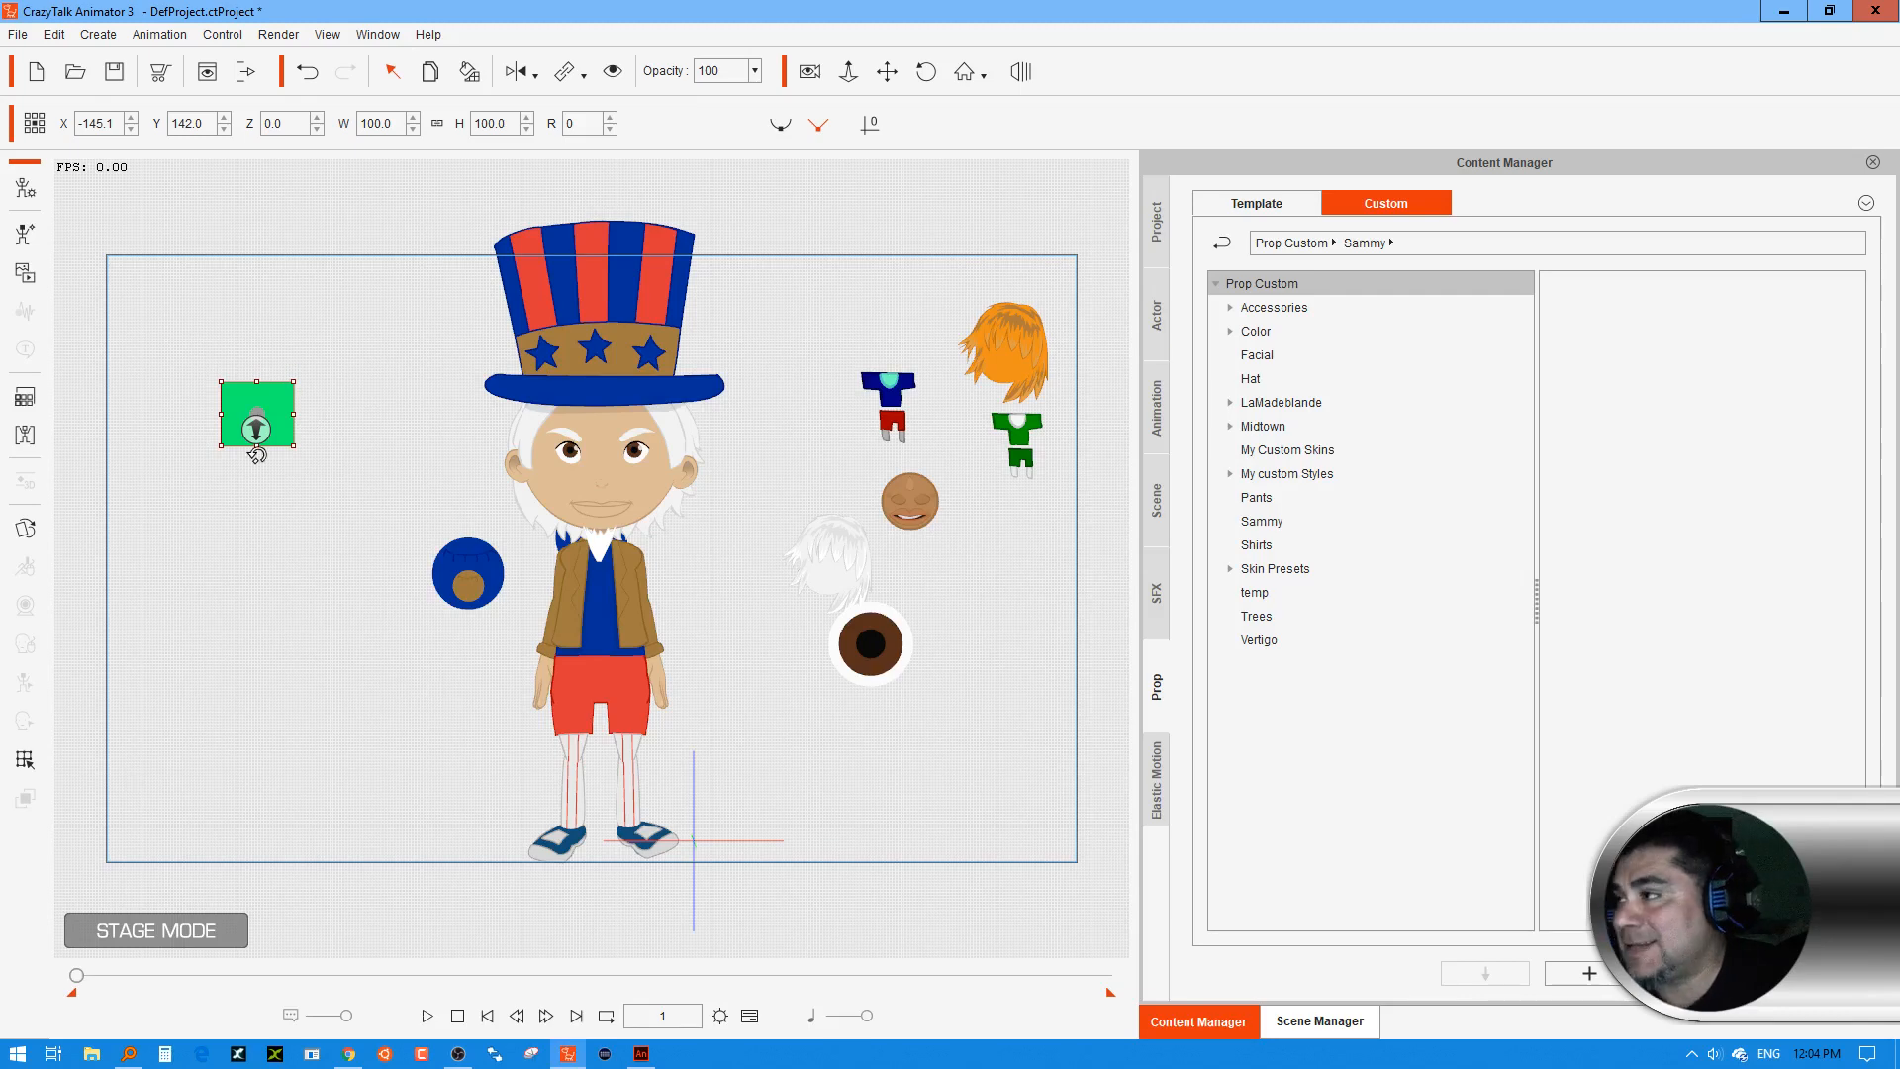
Open the imported green square in the Composer and start the Vector Grouping Tool on it with the Skin01 group chosen
left_click(34, 194)
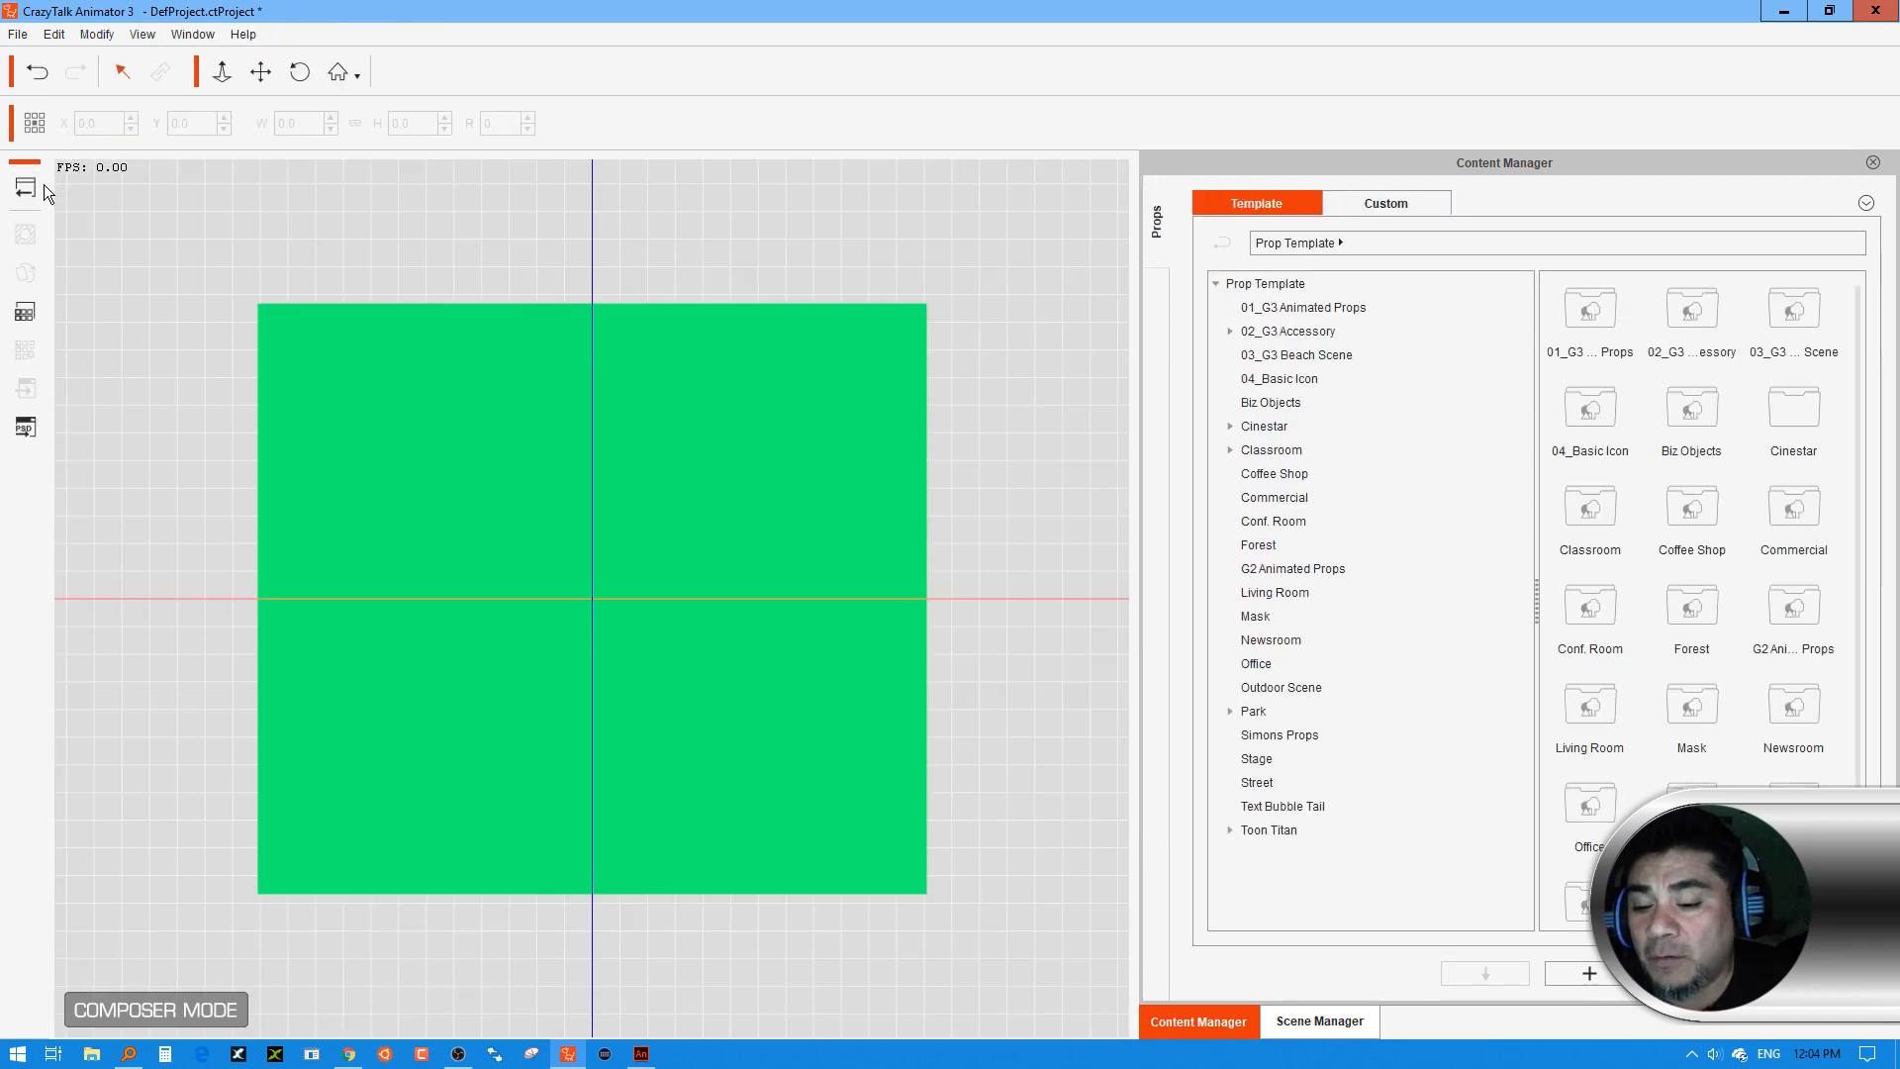
left_click(789, 529)
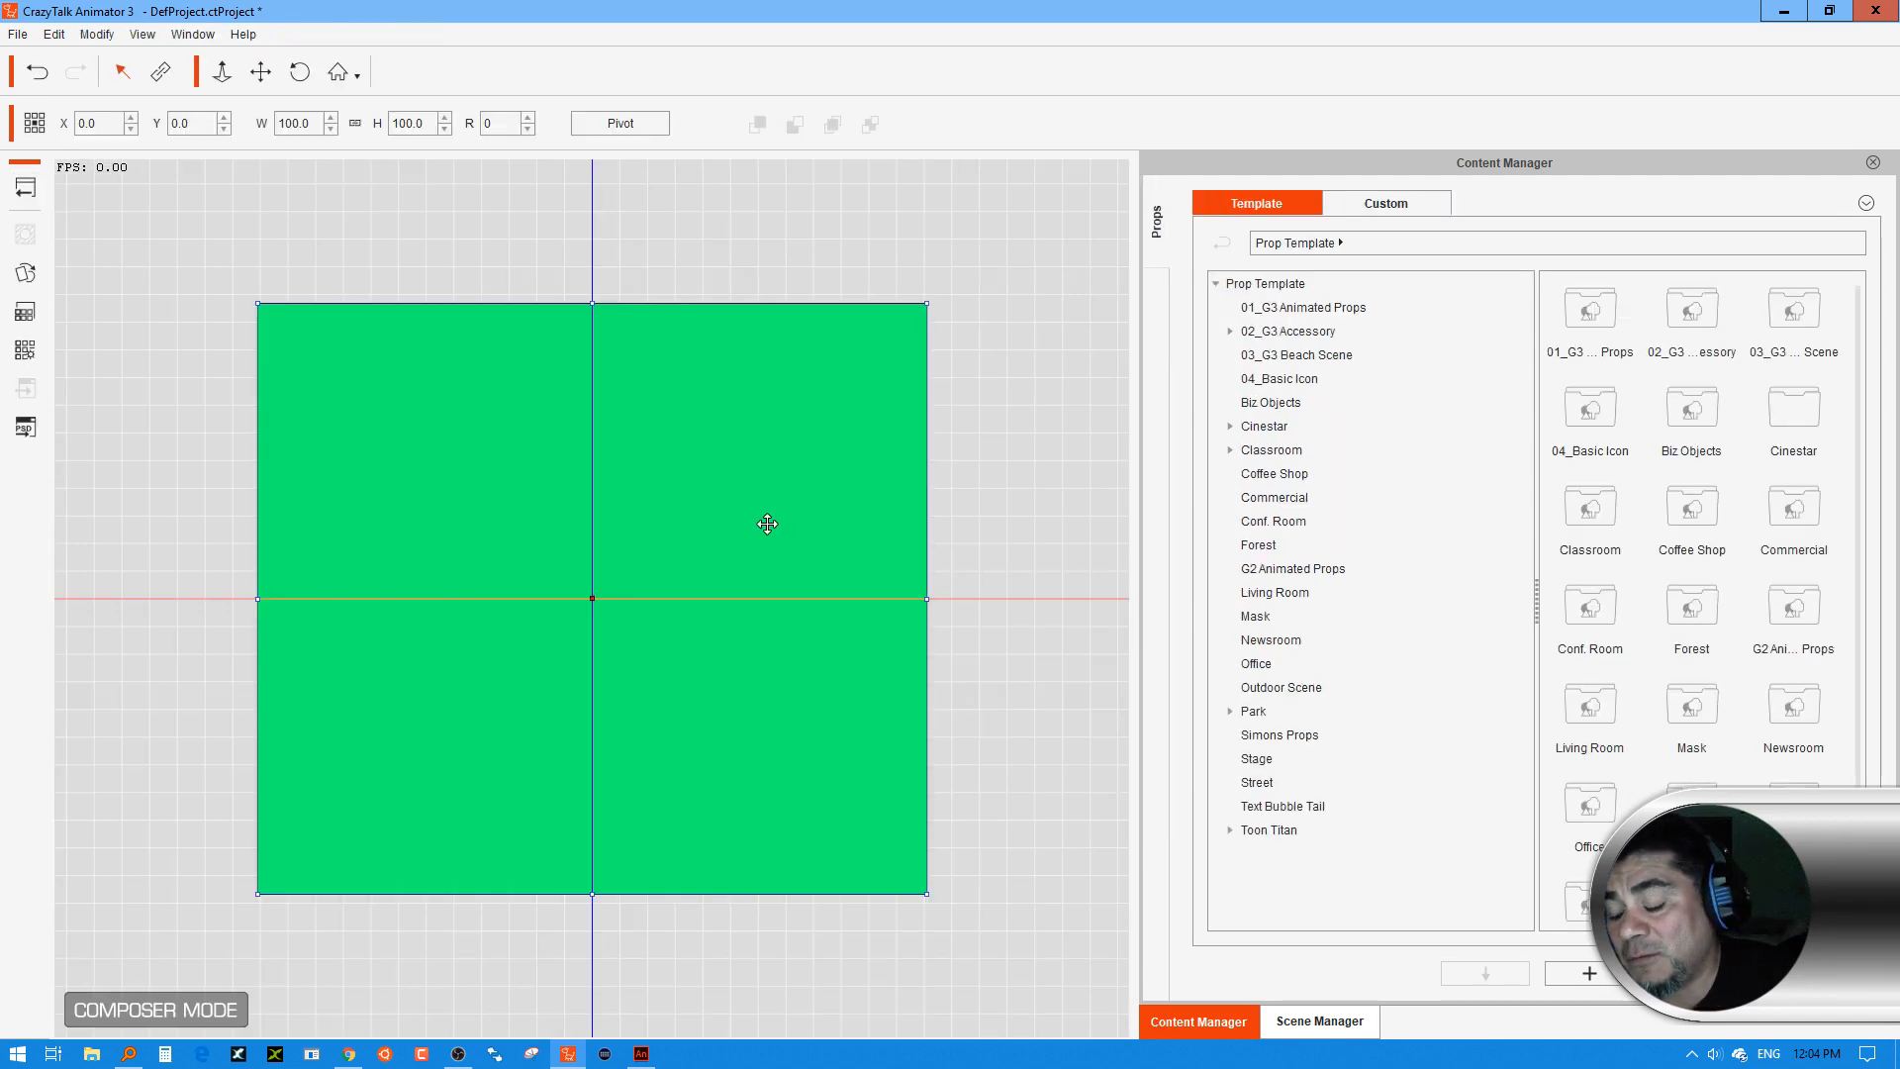
left_click(27, 350)
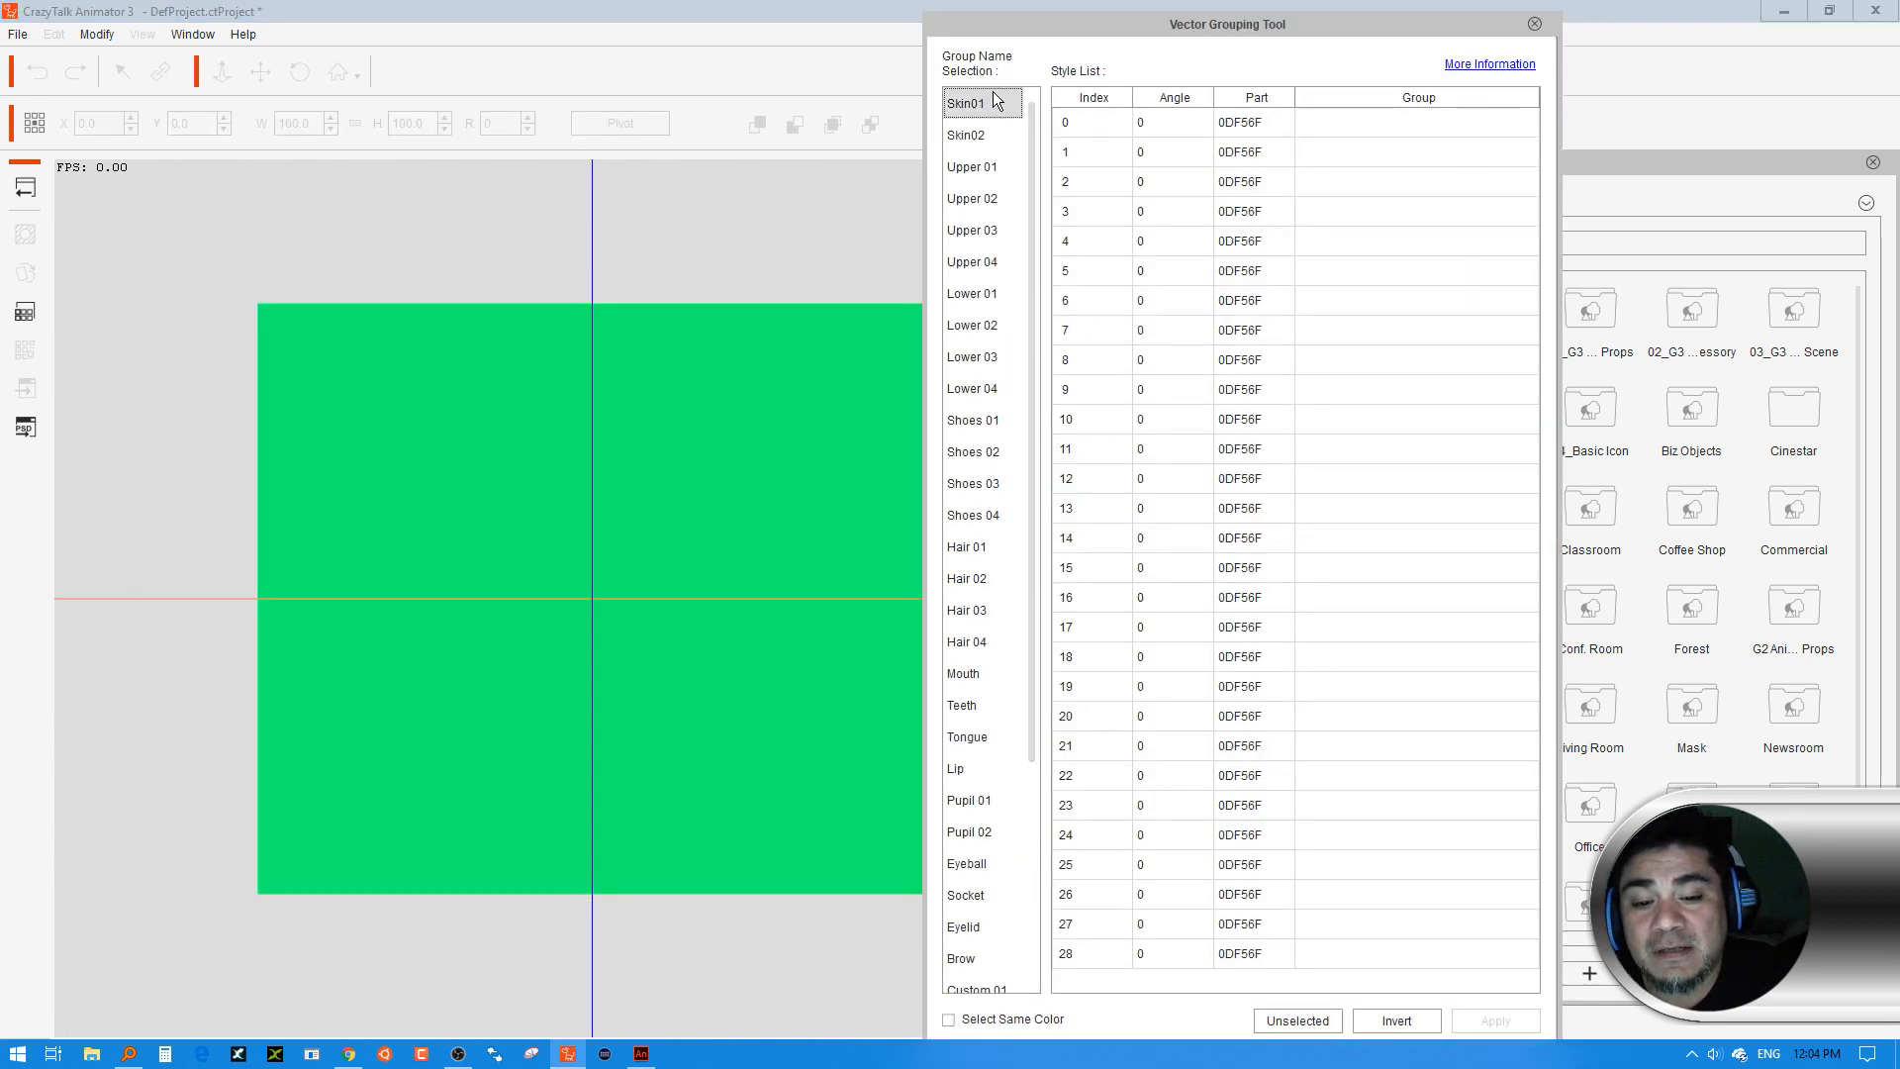
left_click(994, 93)
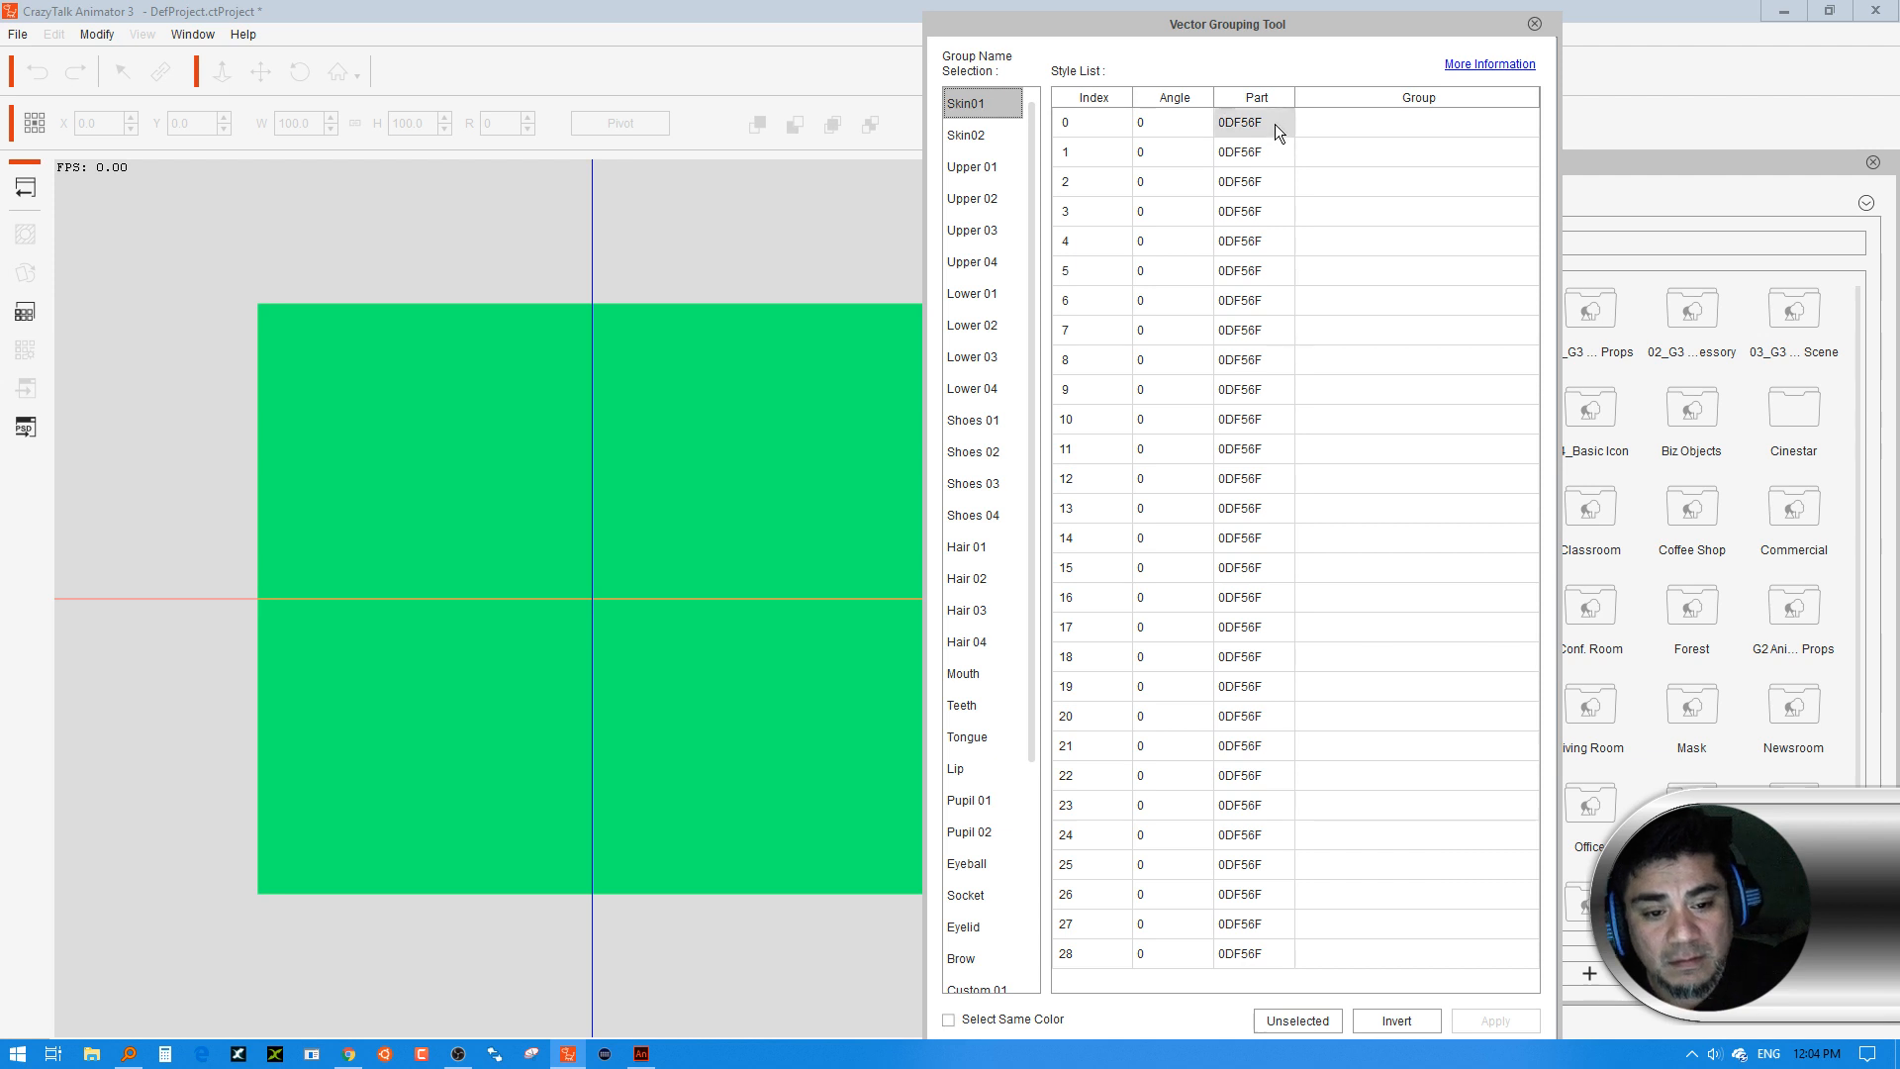
Check the Part names and Group cells of the style list rows from index 0 to 28
left_click(1357, 153)
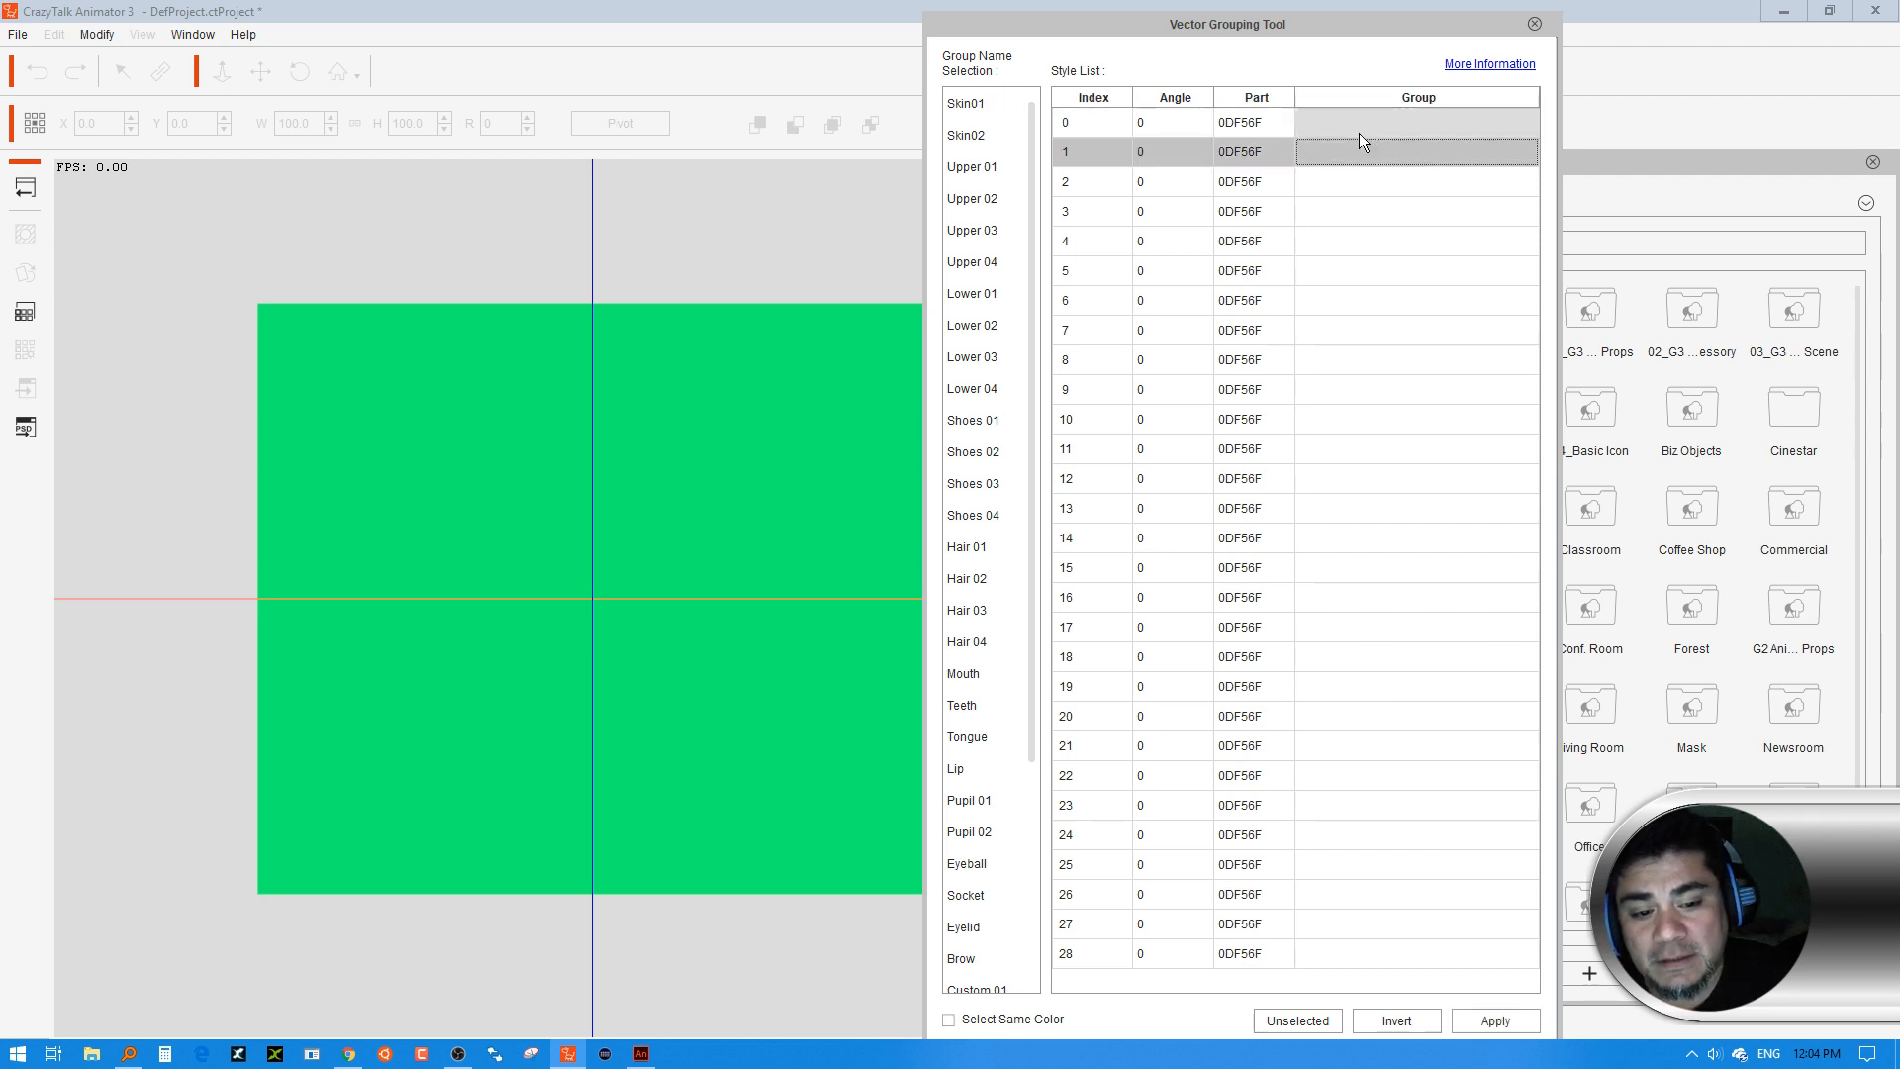
left_click(1360, 128)
left_click(1356, 158)
left_click_drag(1275, 202, 1256, 602)
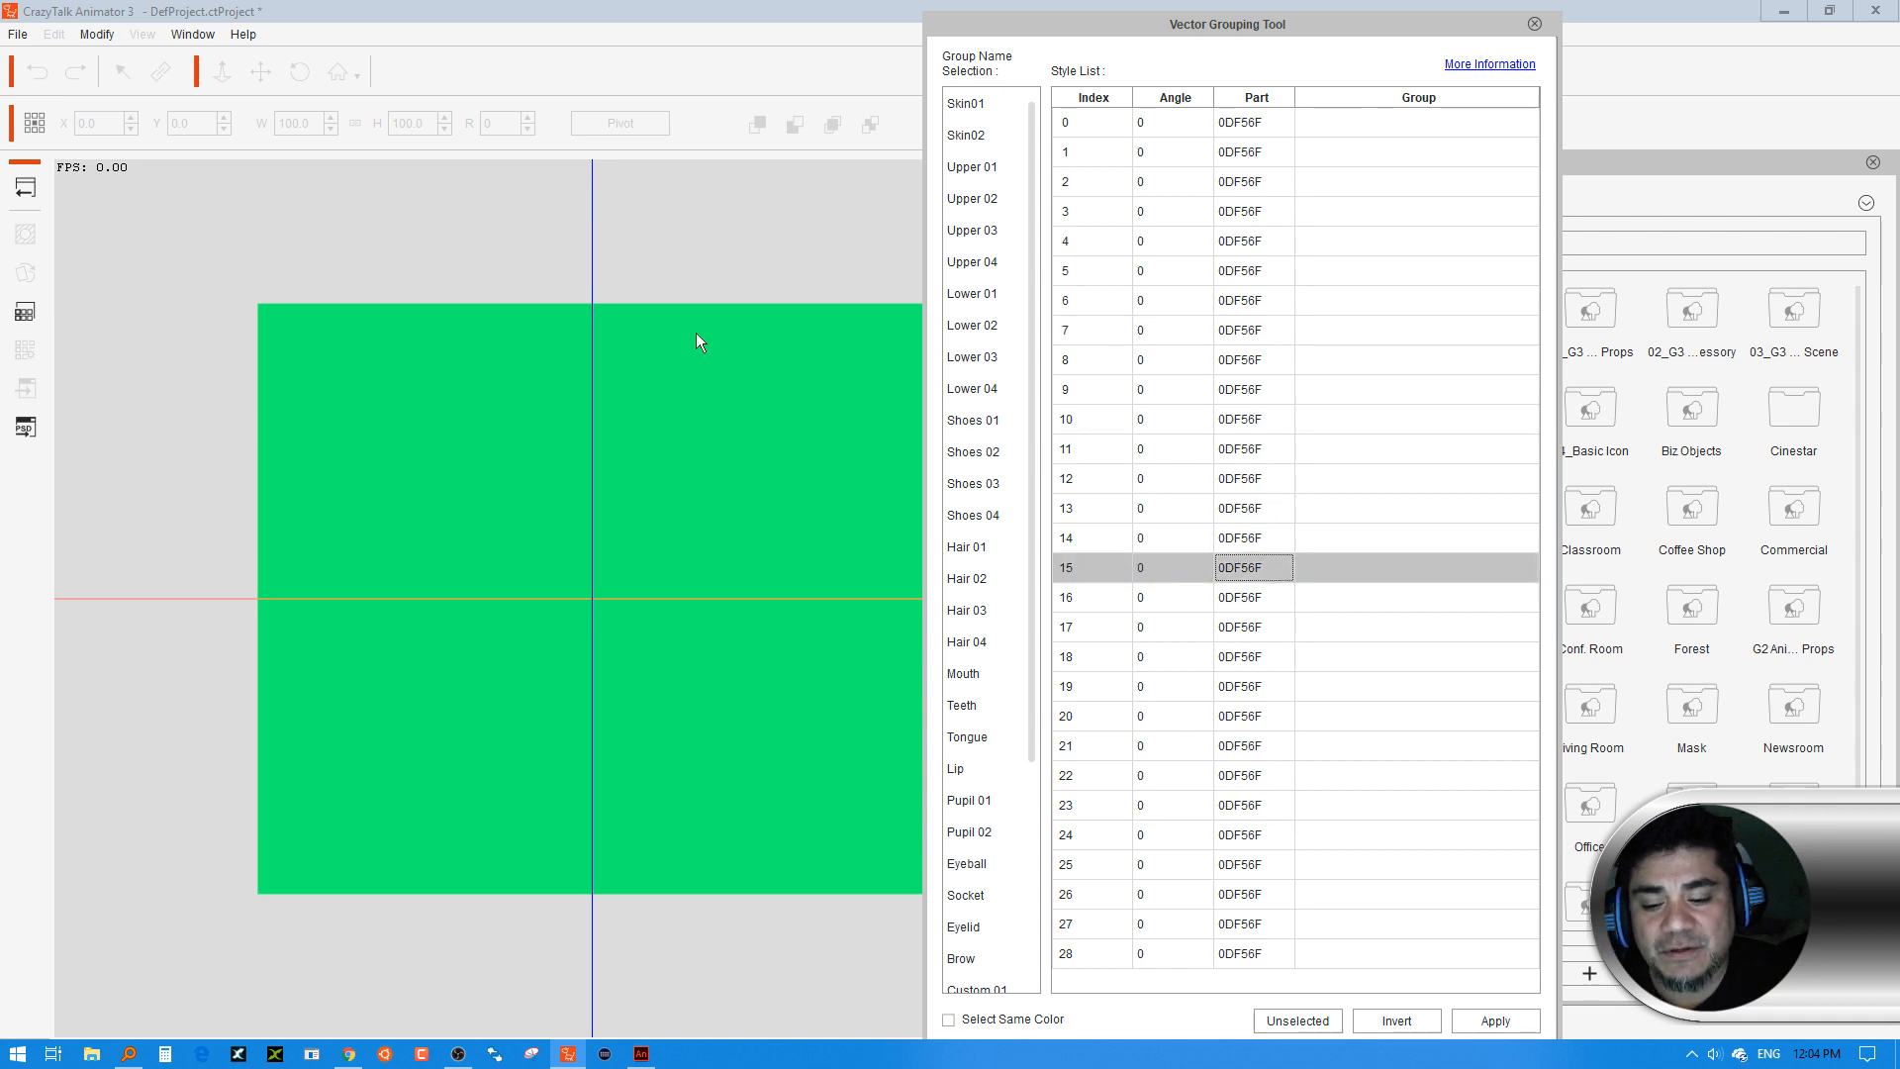
left_click_drag(1267, 730, 1261, 945)
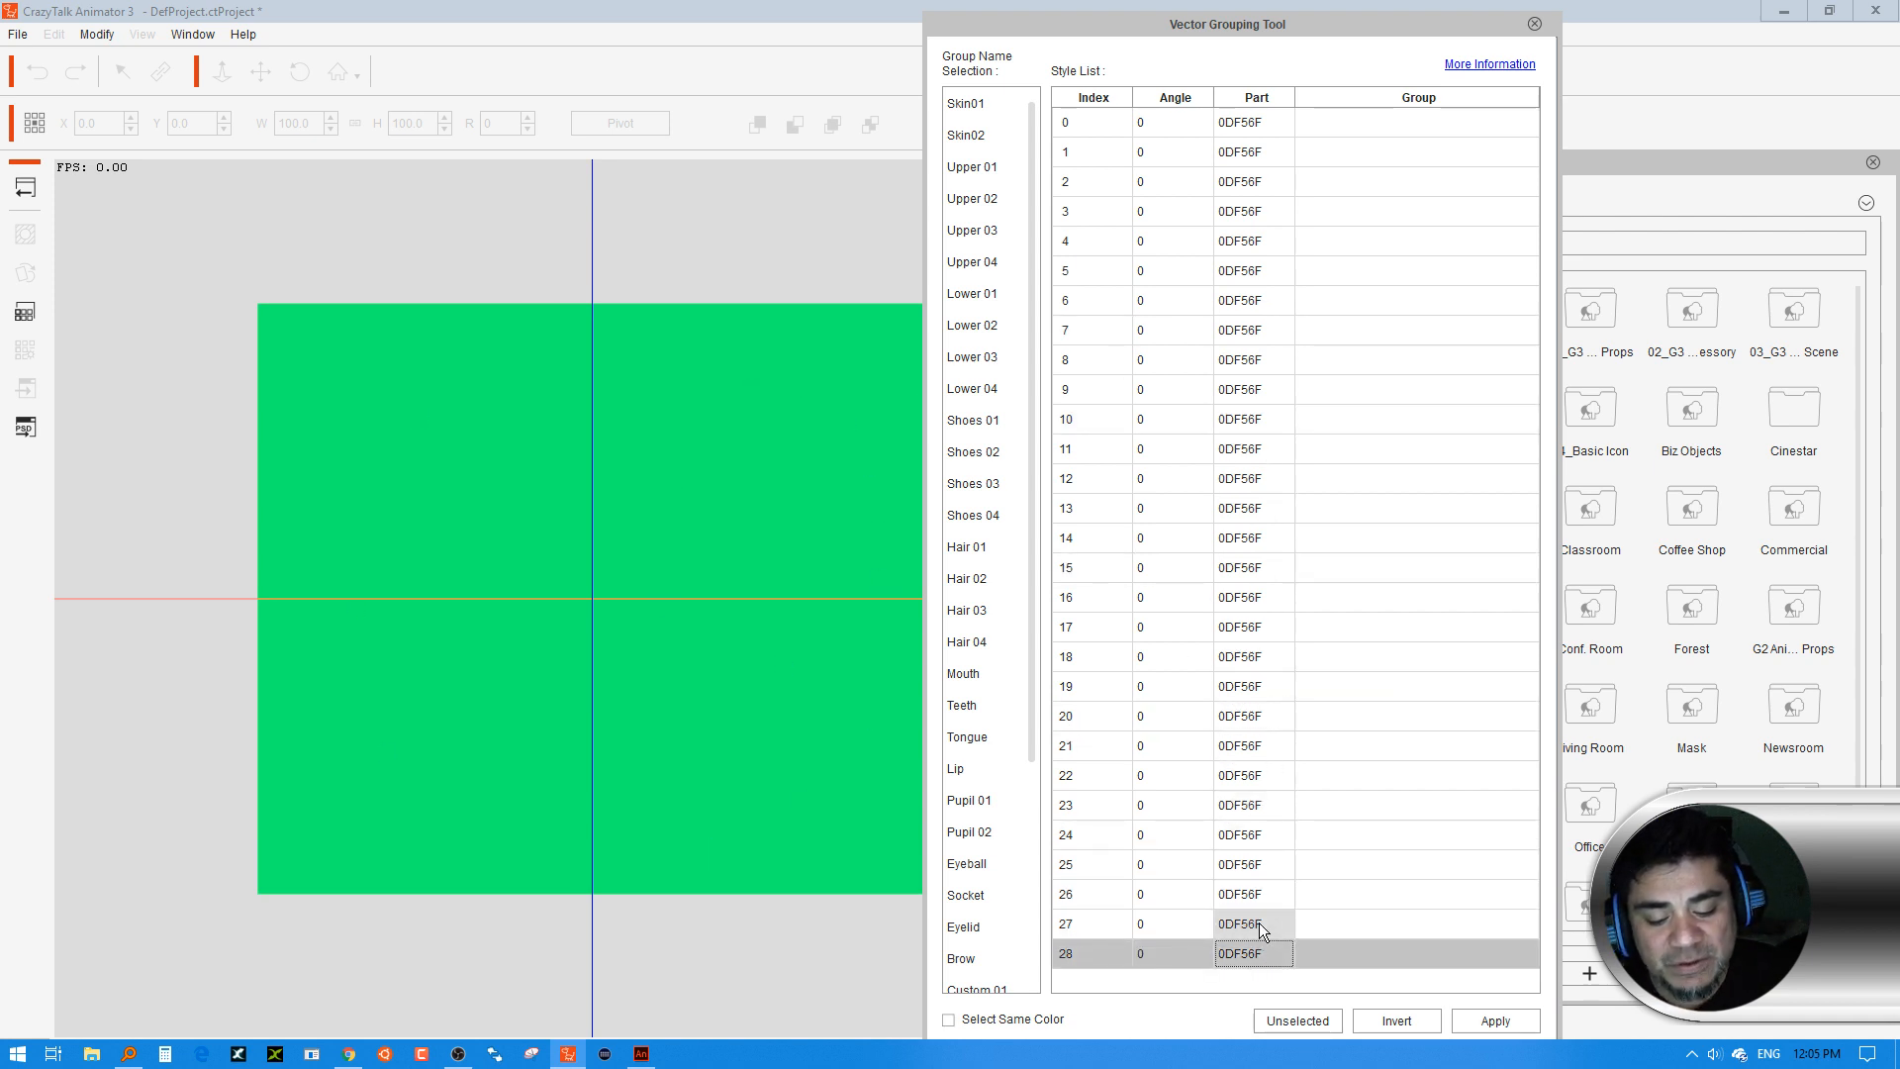
Enable Select Same Color, assign style rows 0 to 28 to the Skin01 group, and close the Vector Grouping Tool
left_click(986, 1021)
left_click(1265, 728)
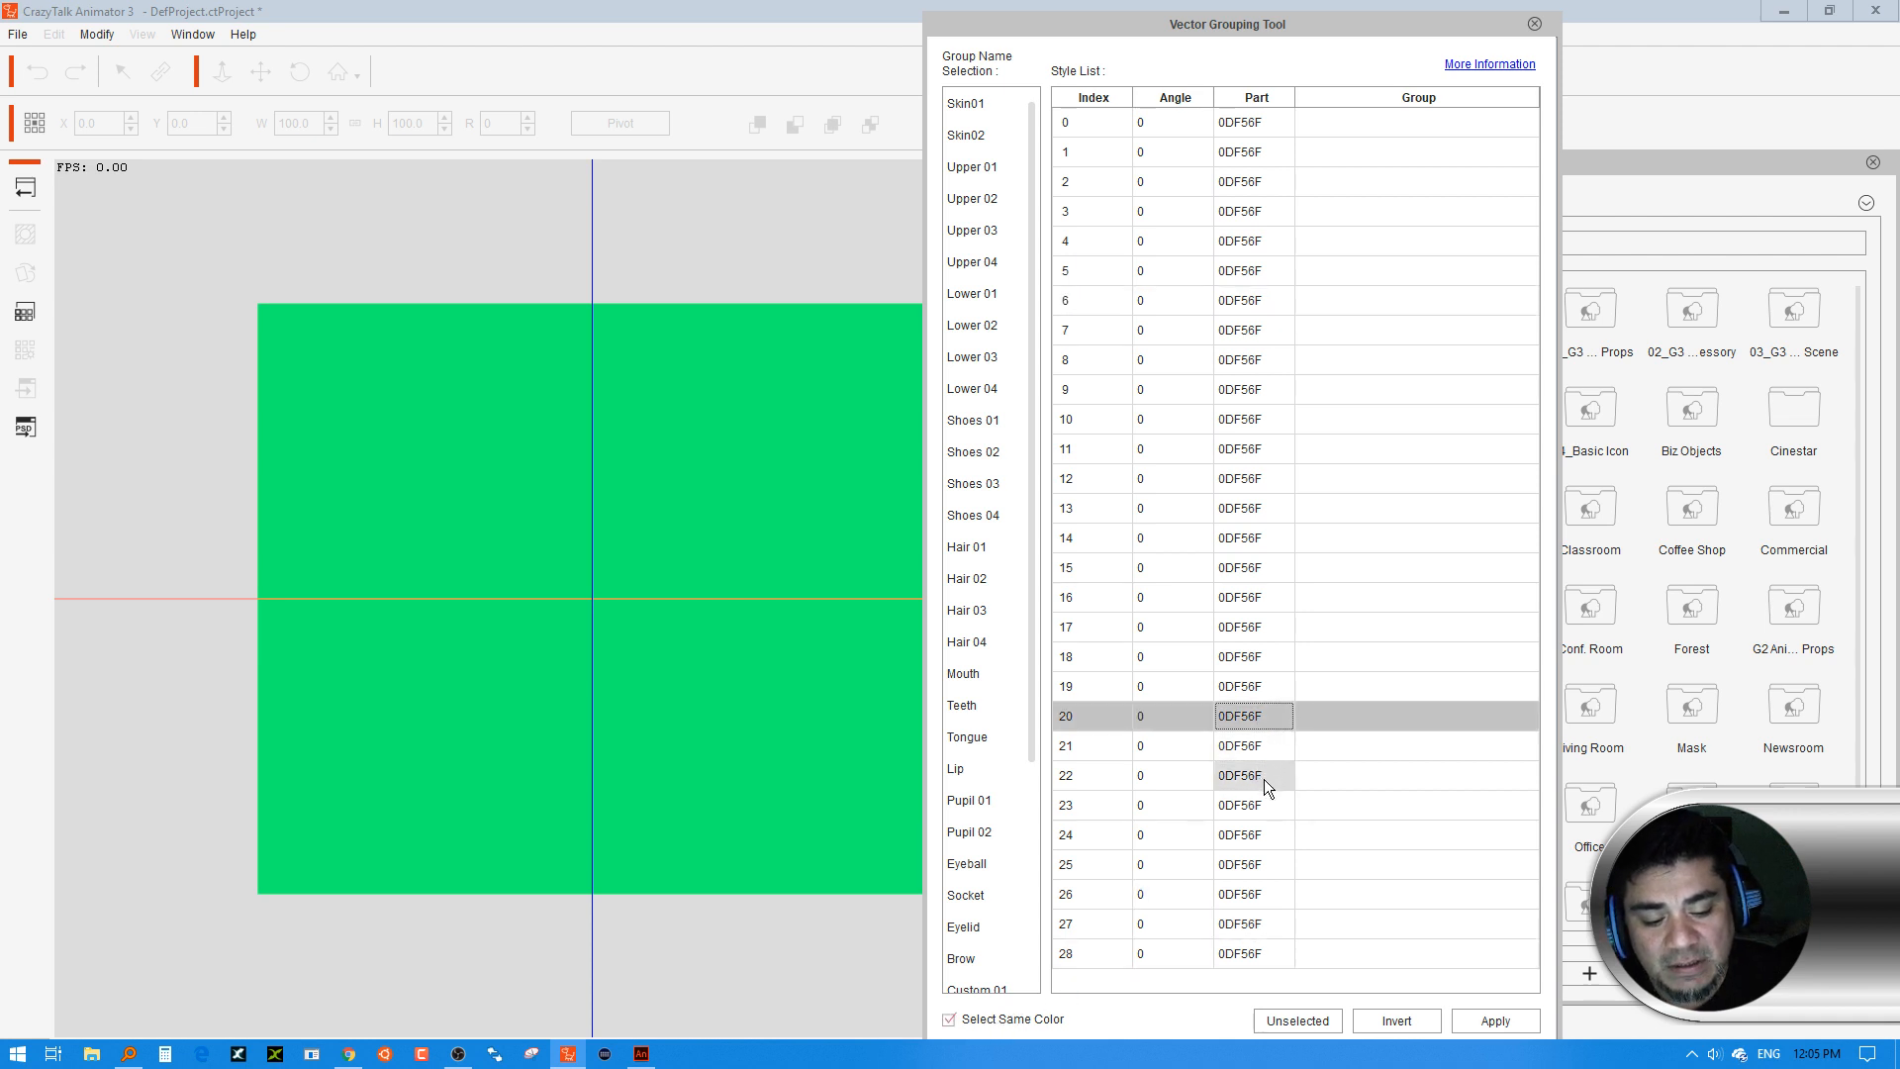
left_click(1264, 778)
left_click(1254, 925)
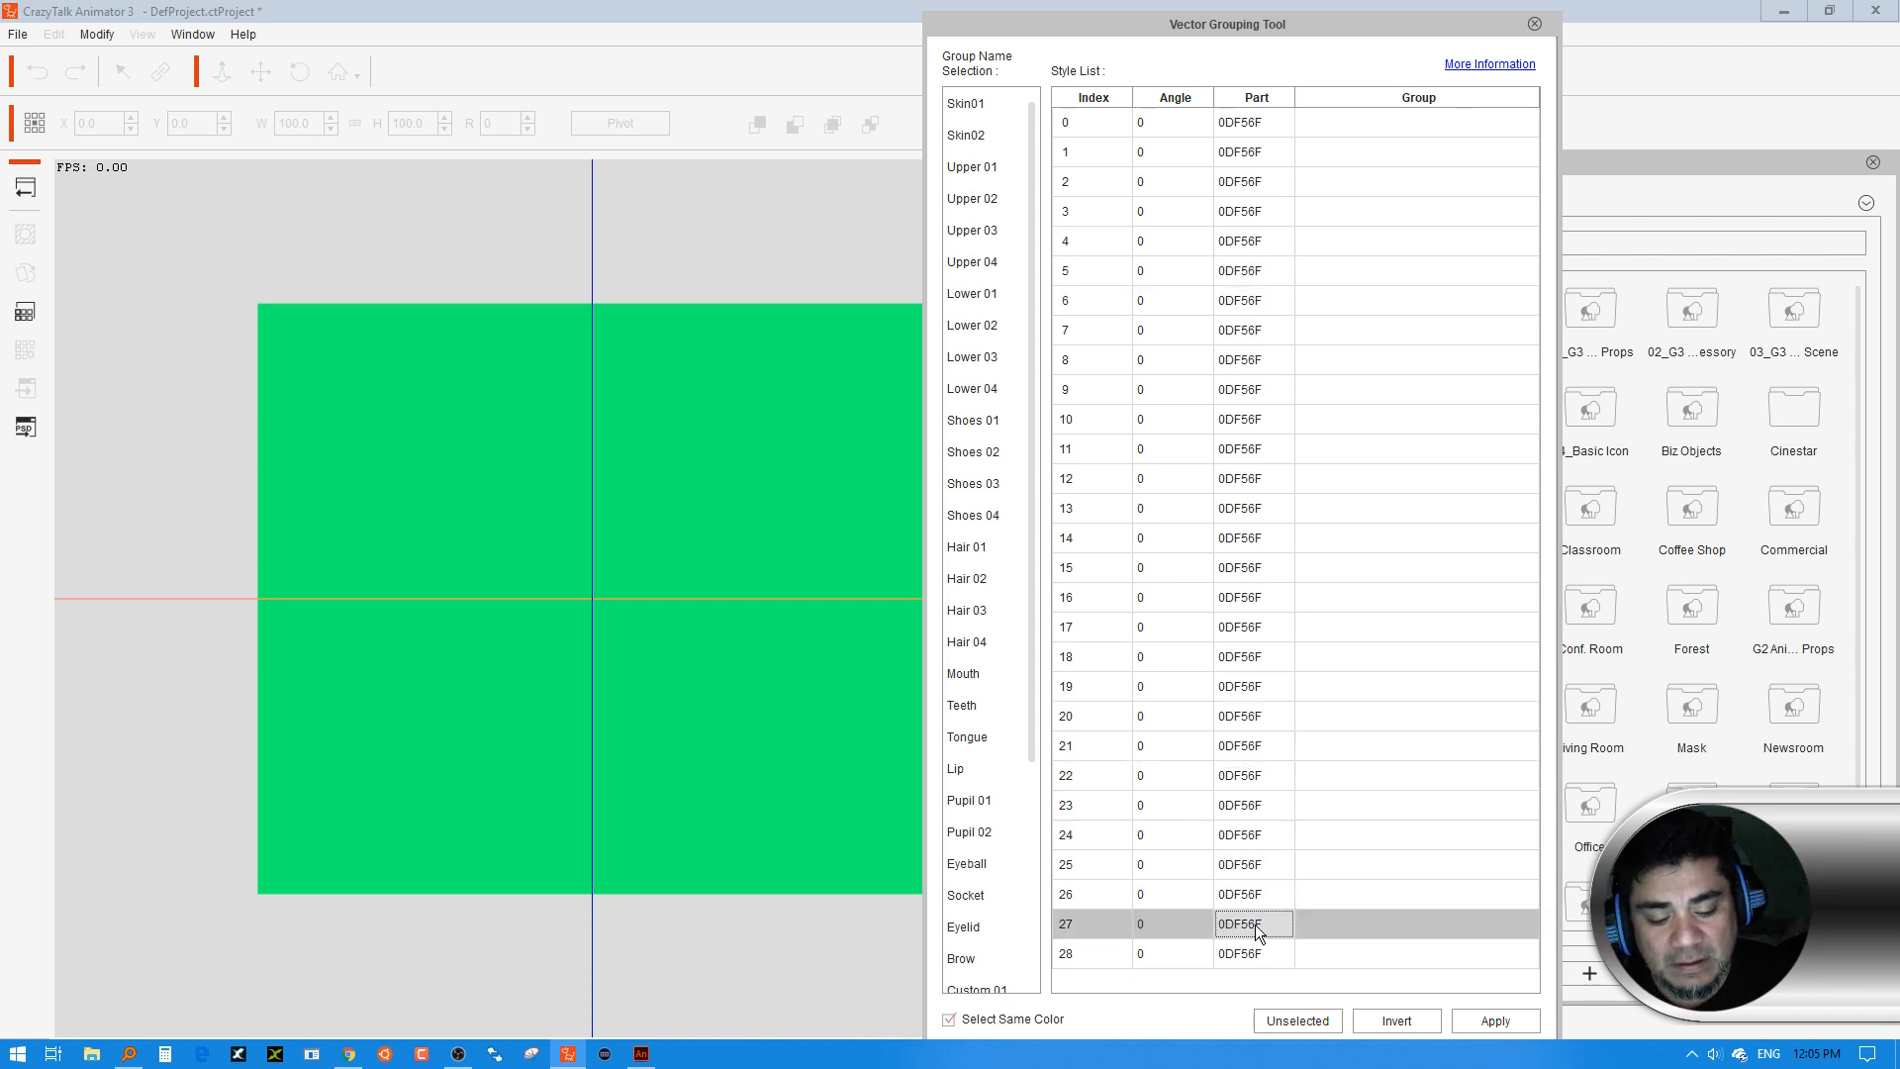
left_click(1278, 751, "shift")
left_click(1252, 123)
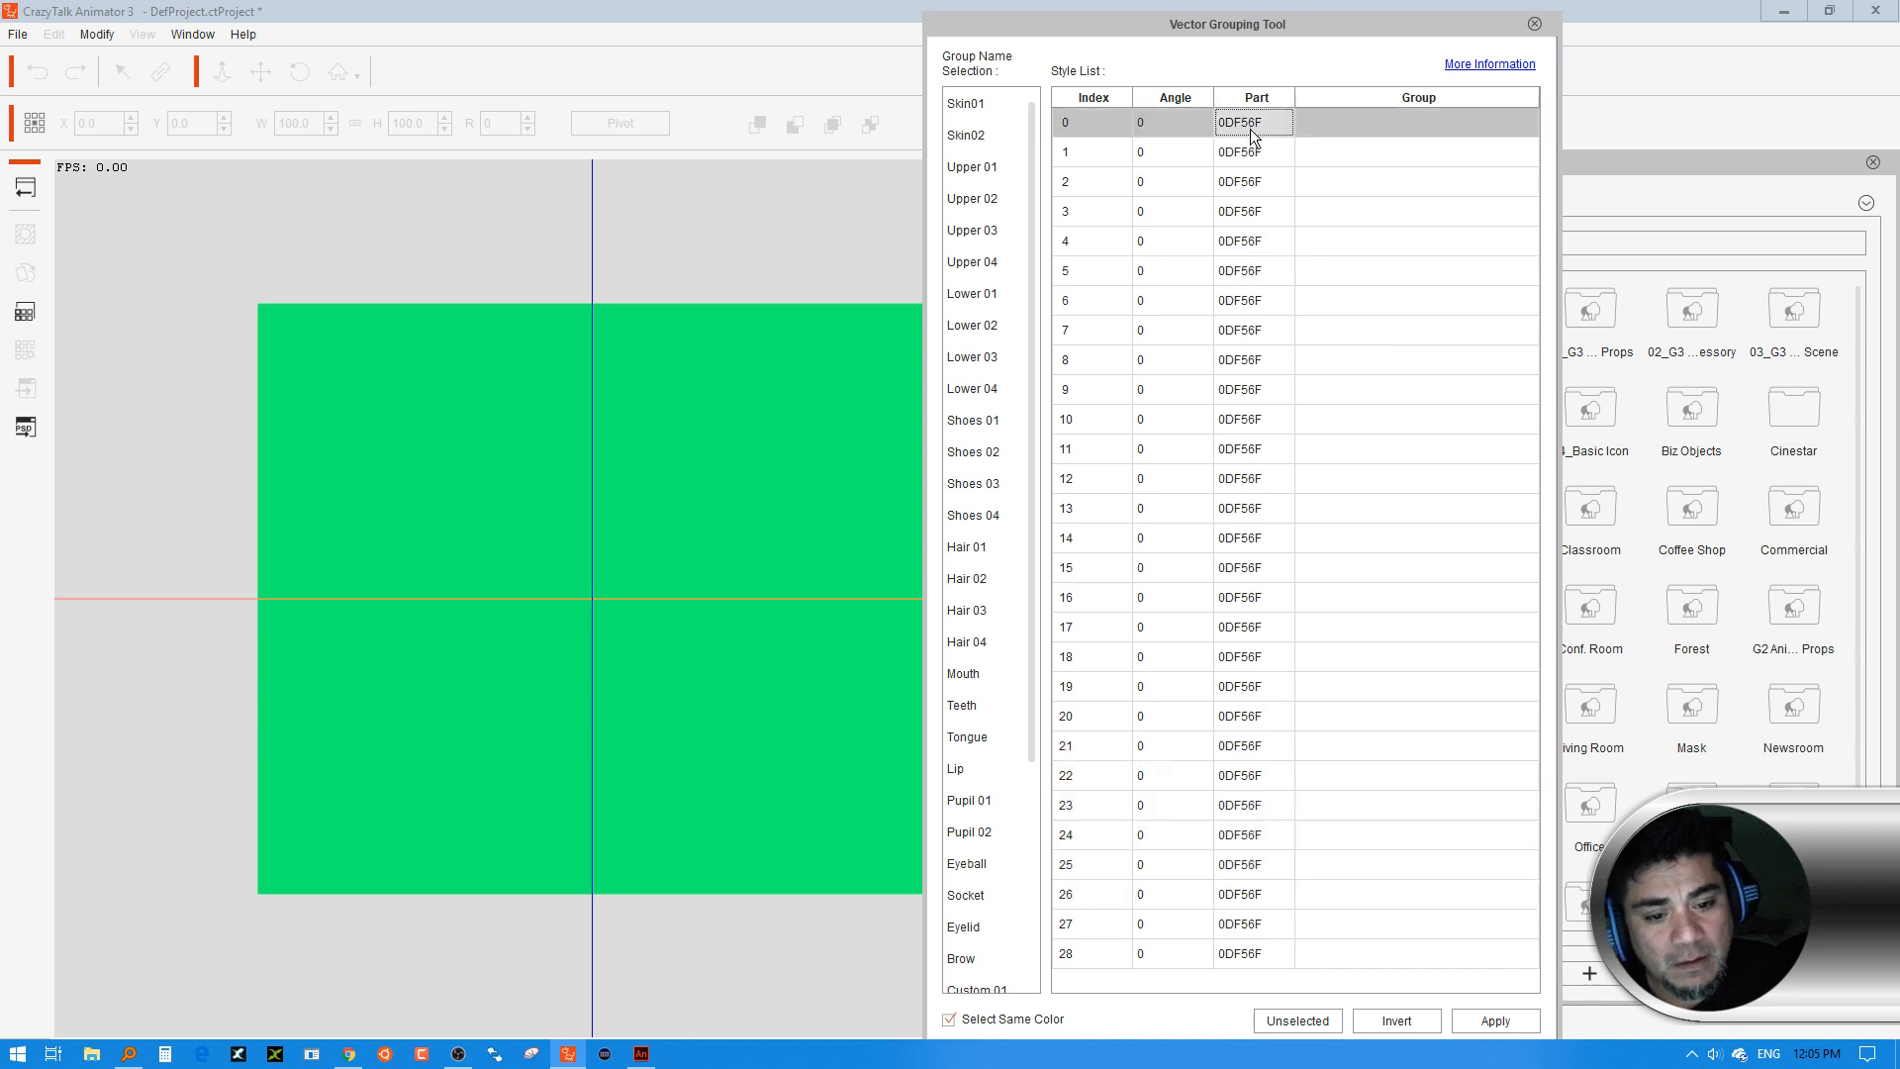
left_click(1278, 955, "shift")
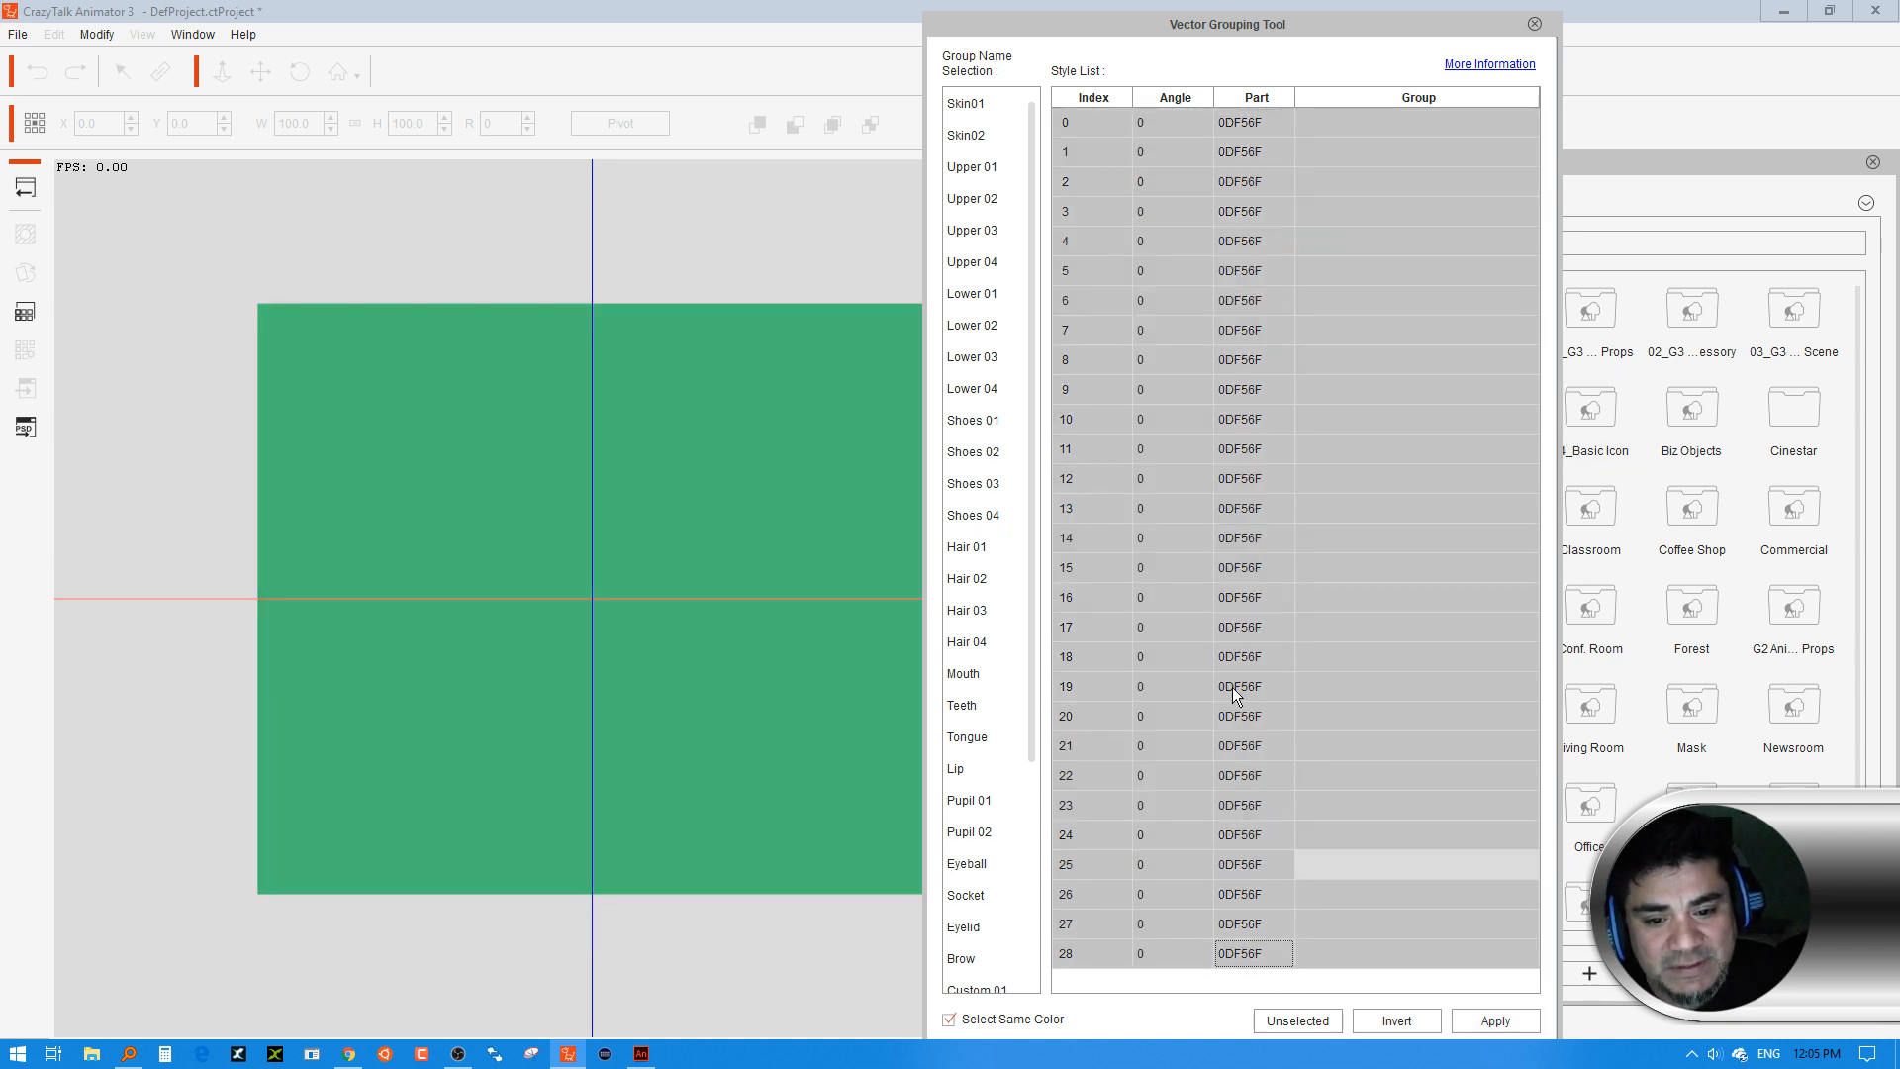
left_click(1496, 1019)
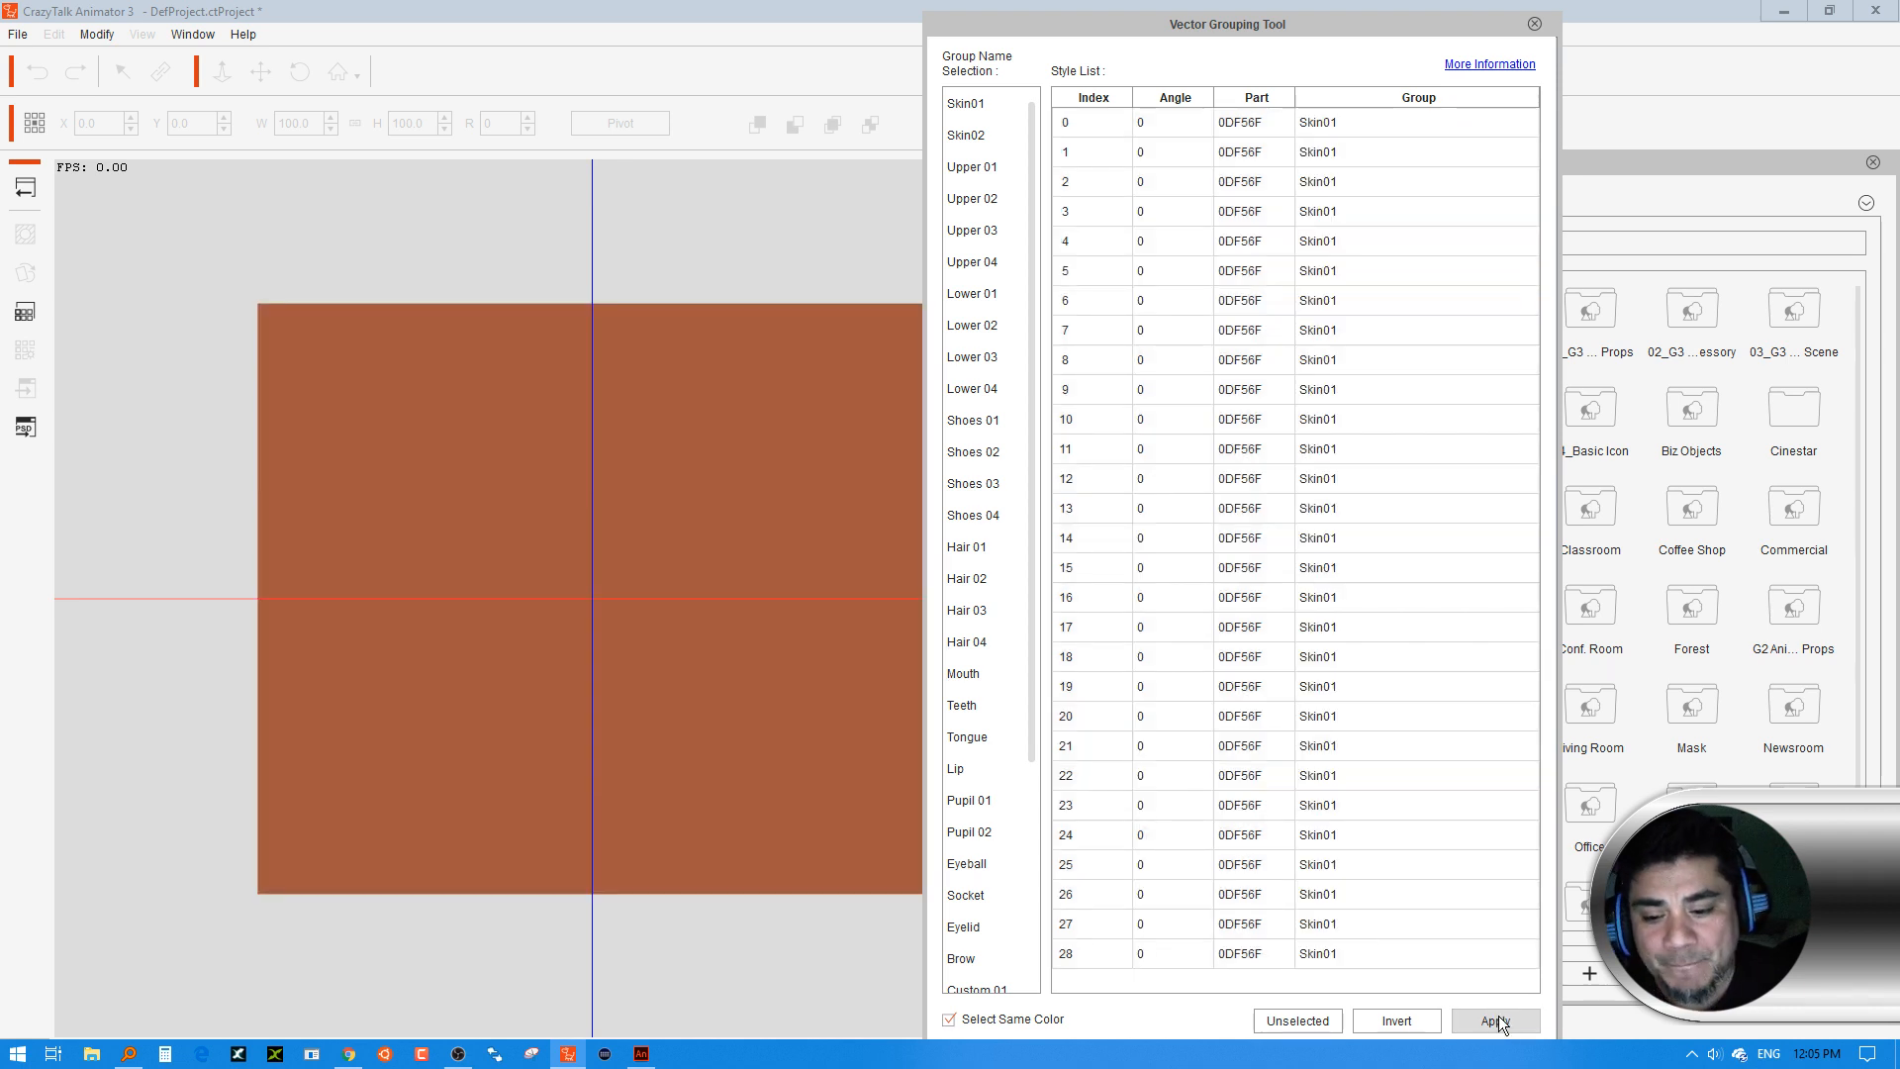
left_click(868, 240)
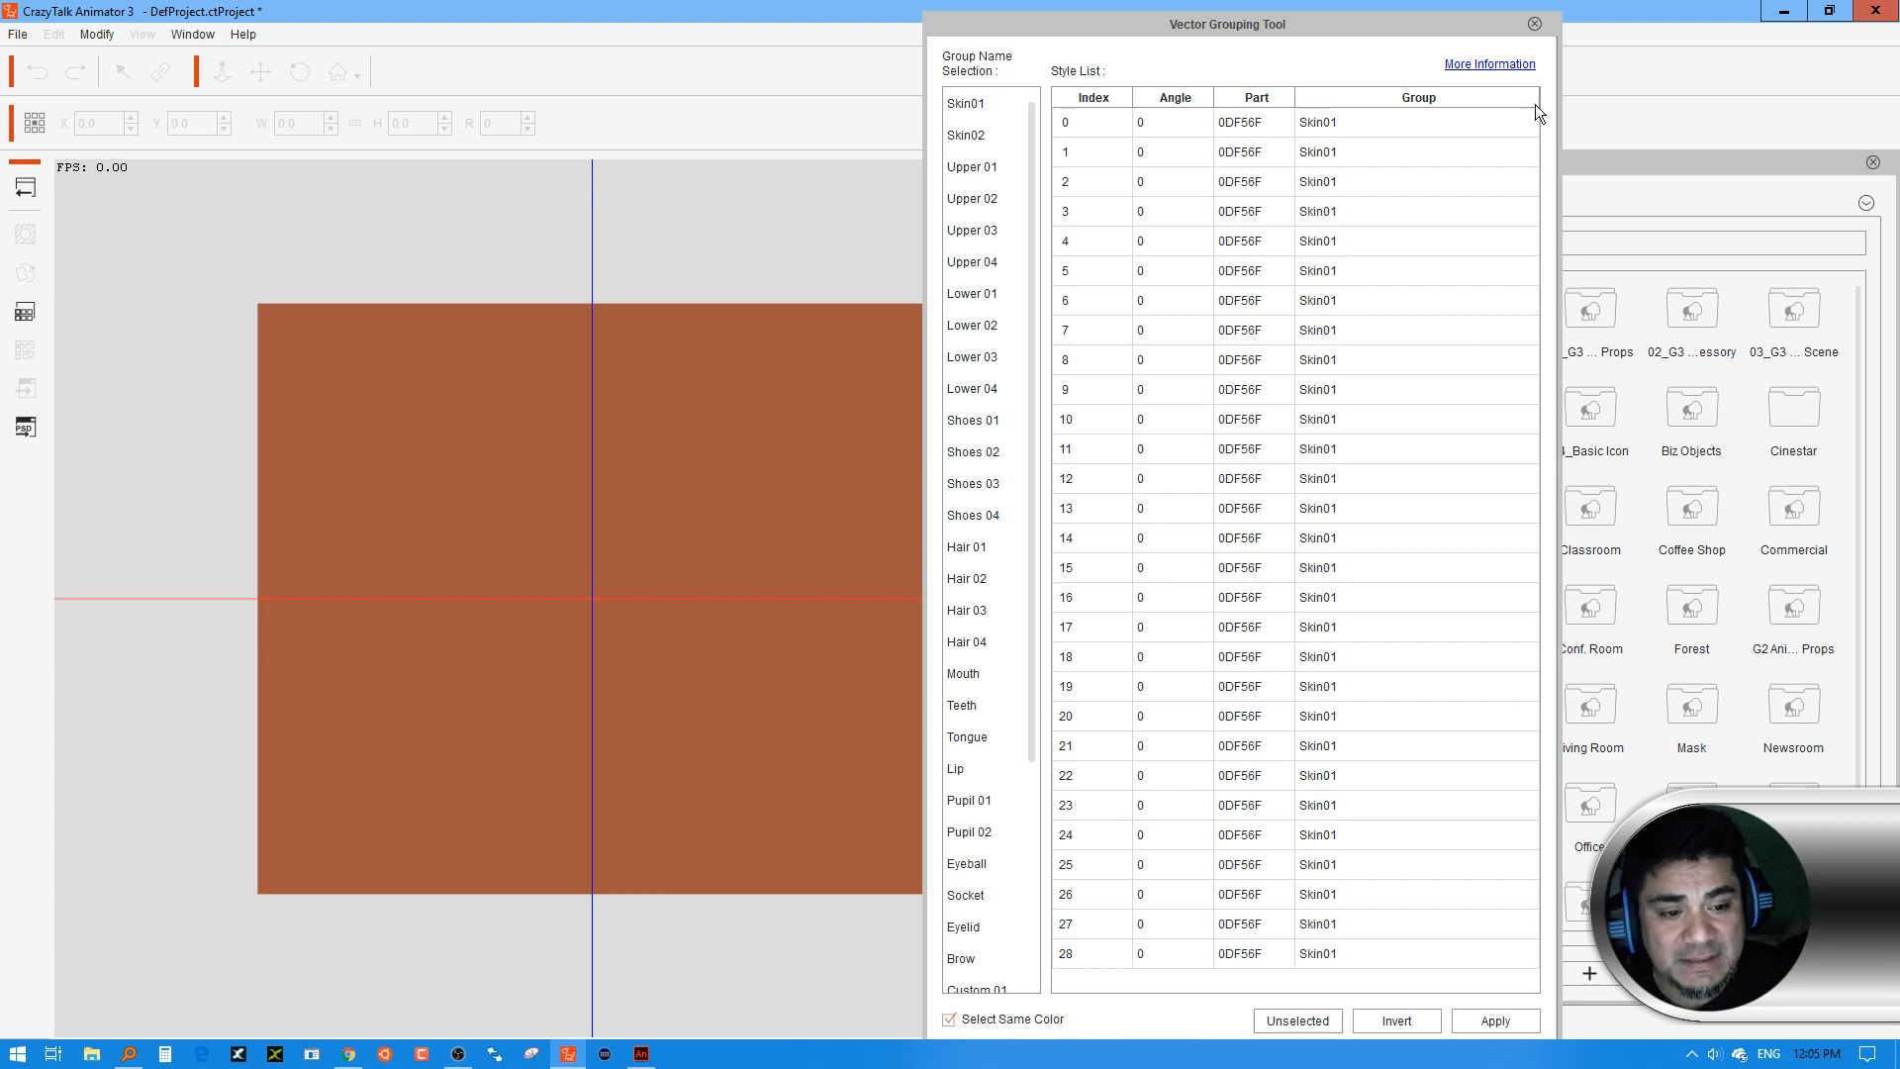
left_click(1534, 24)
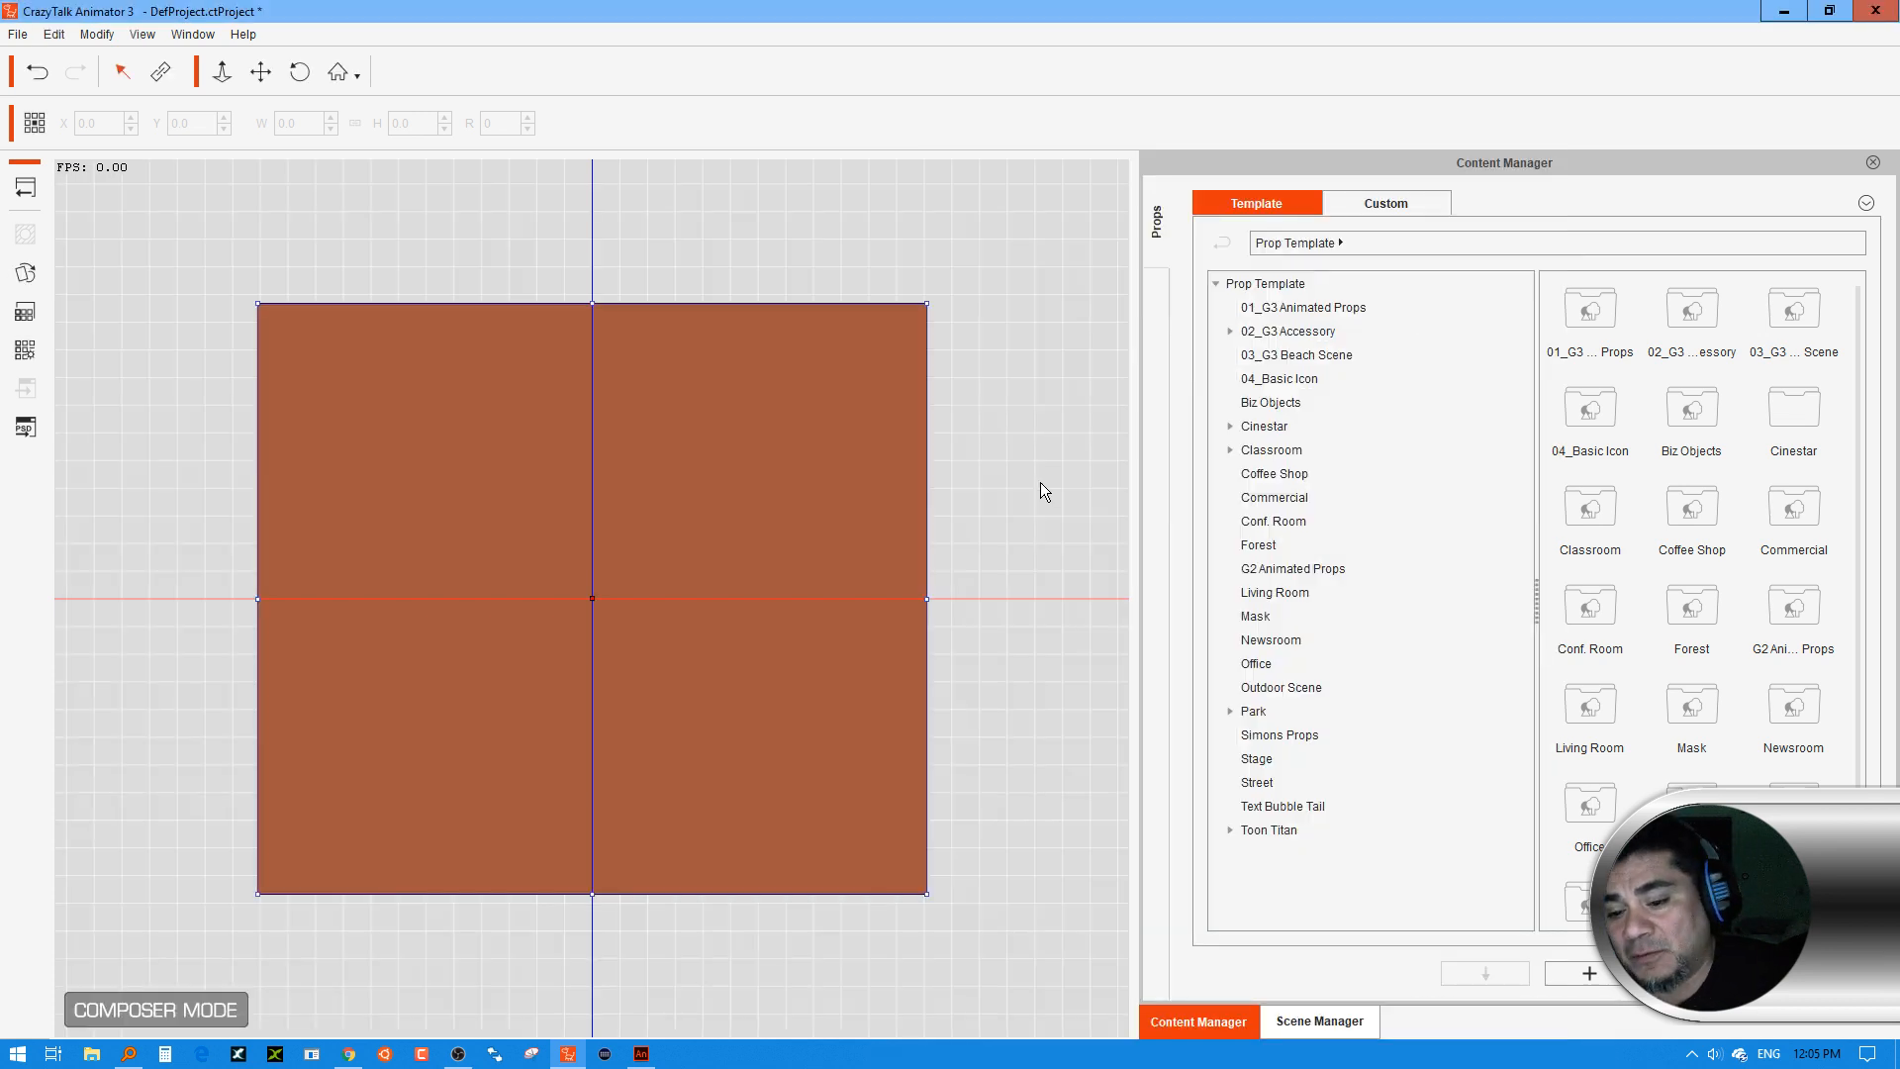
Undo the last group assignment on the square and reopen the Vector Grouping Tool
key("ctrl+z")
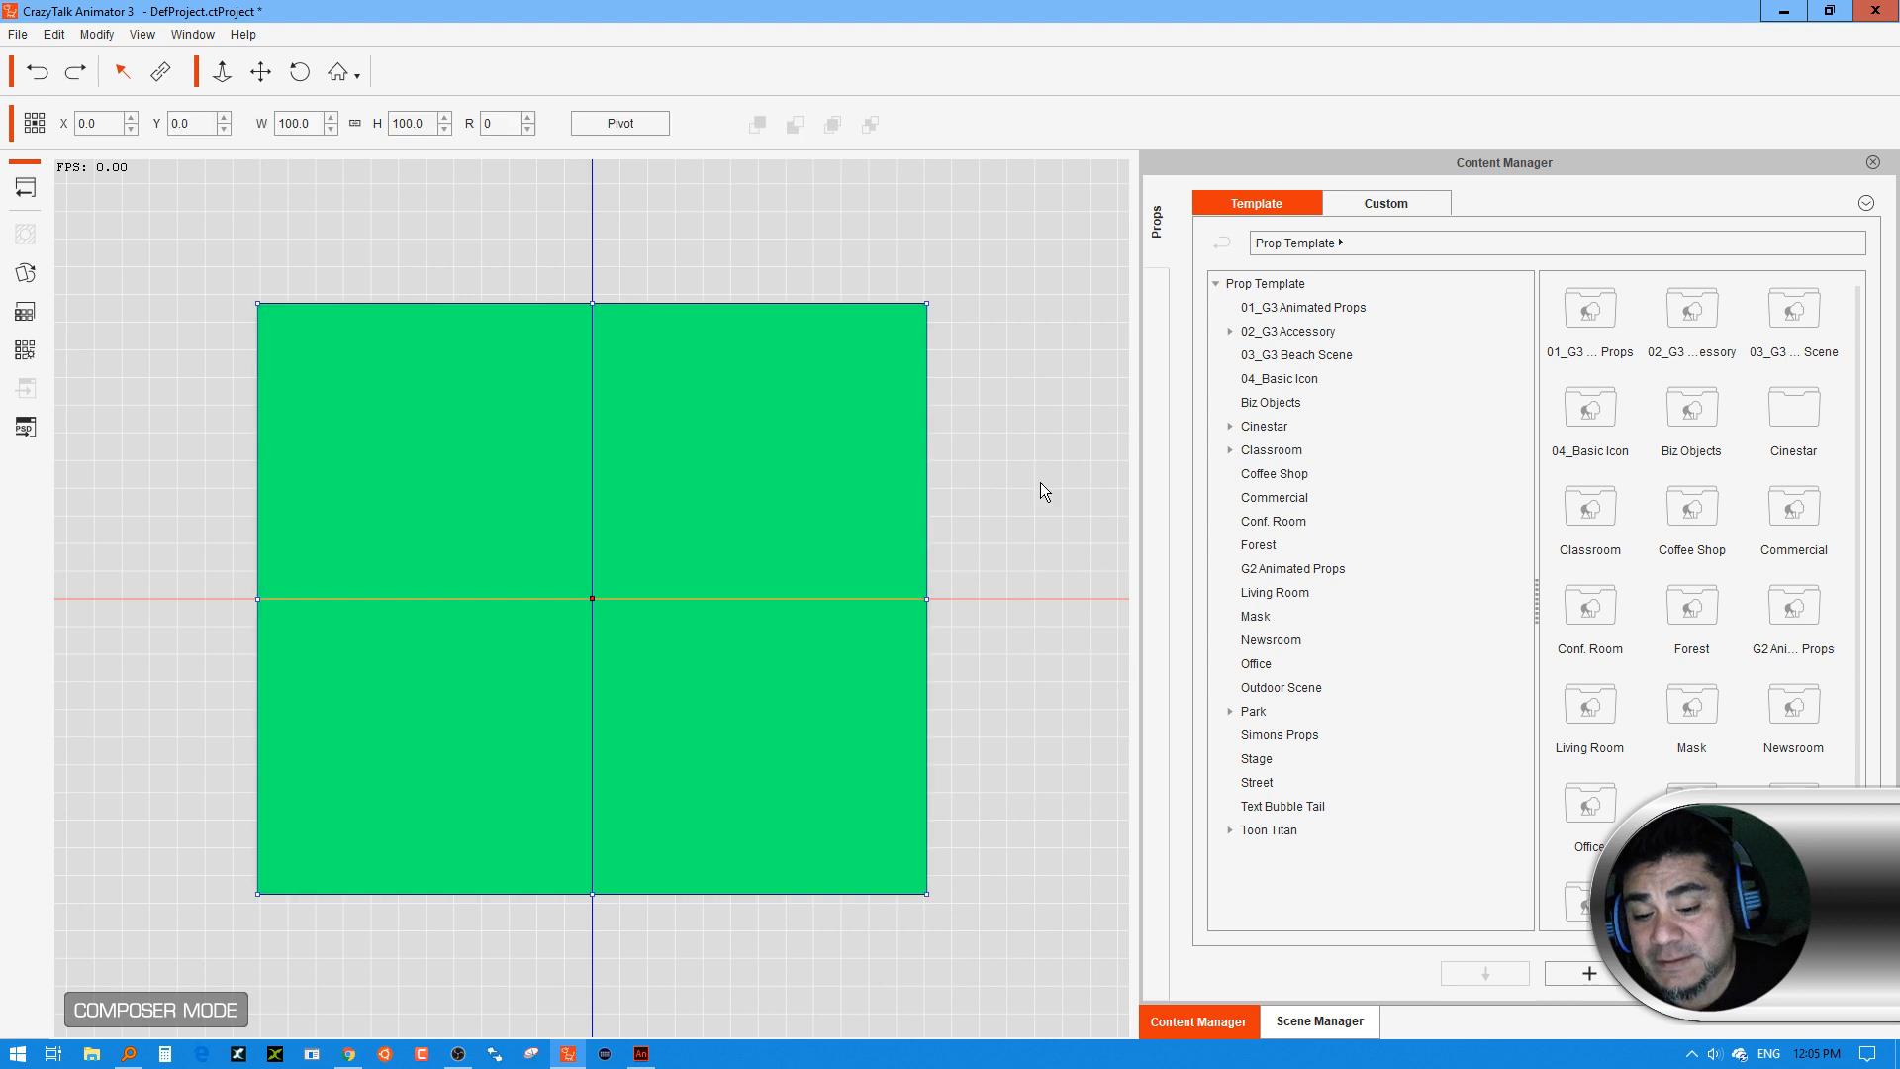
left_click(26, 349)
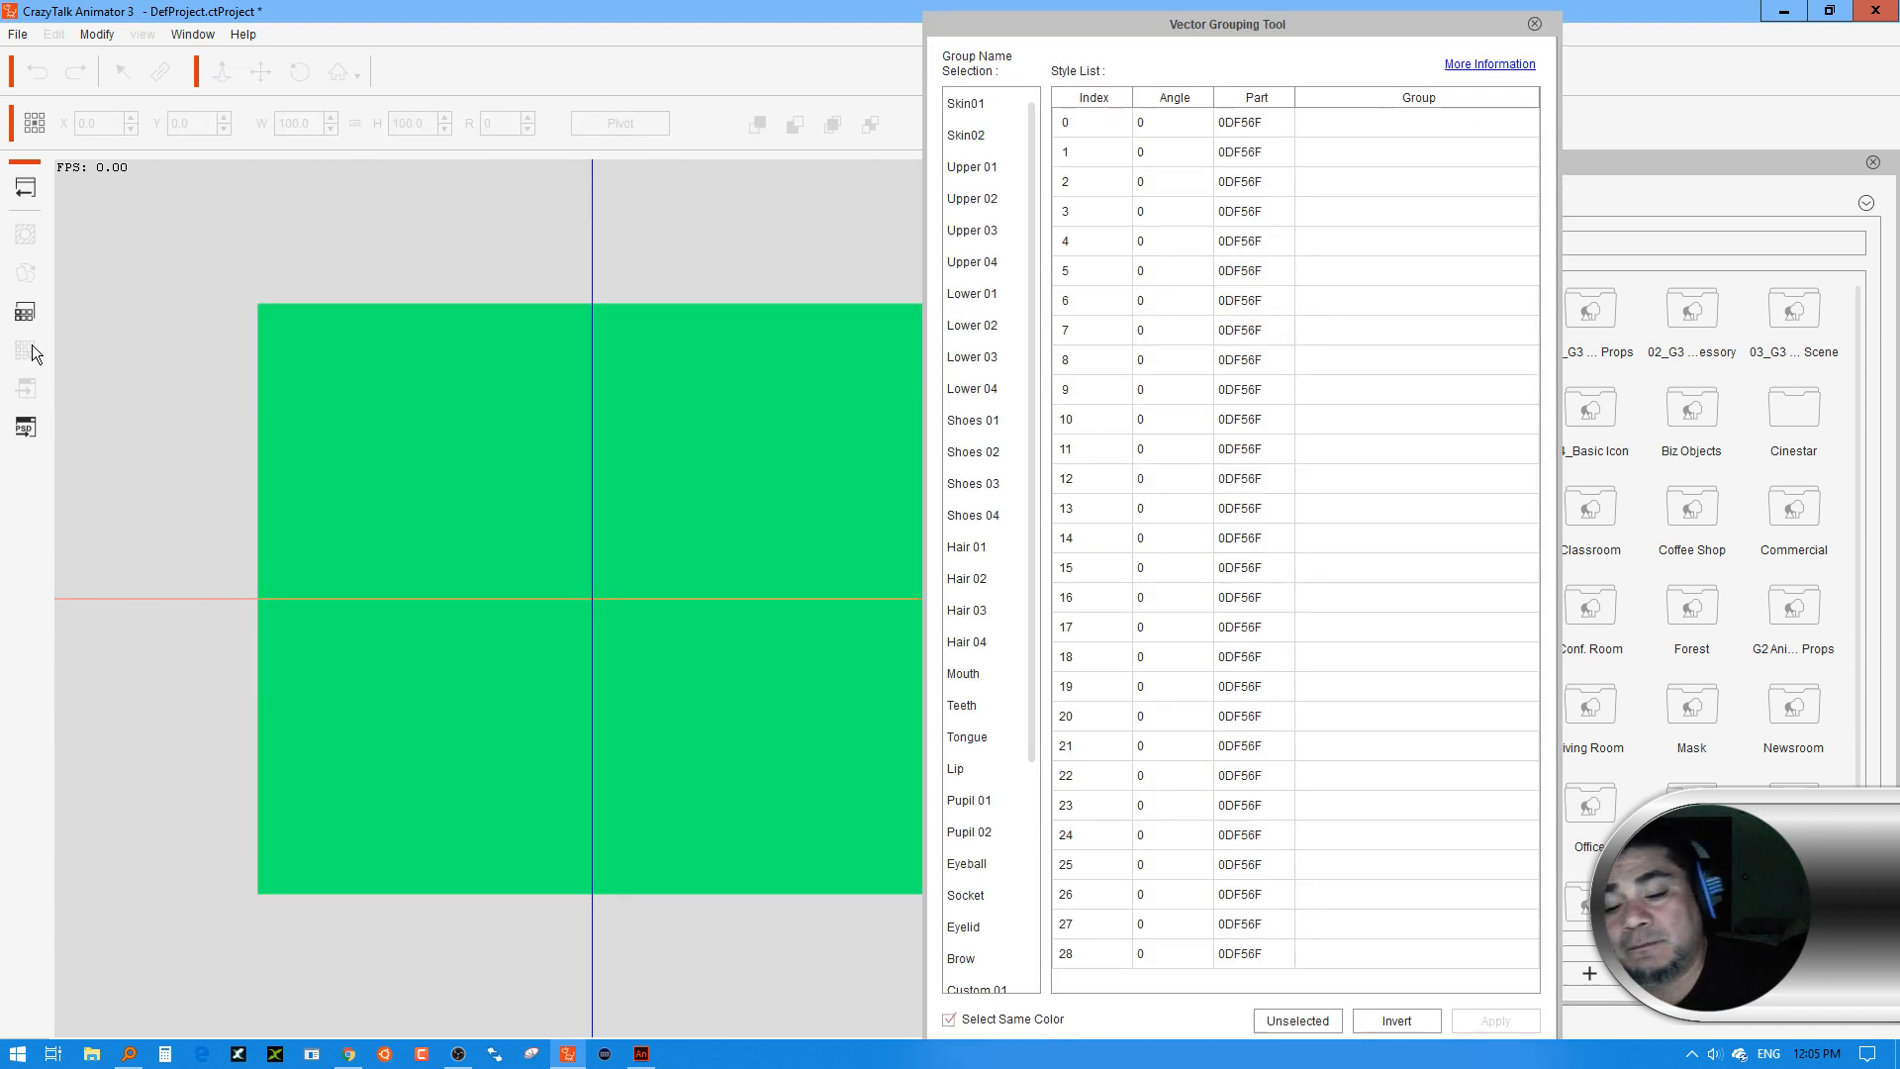
Check the style list rows one by one upward from index 28 for the one that controls the square's fill
left_click(1275, 952)
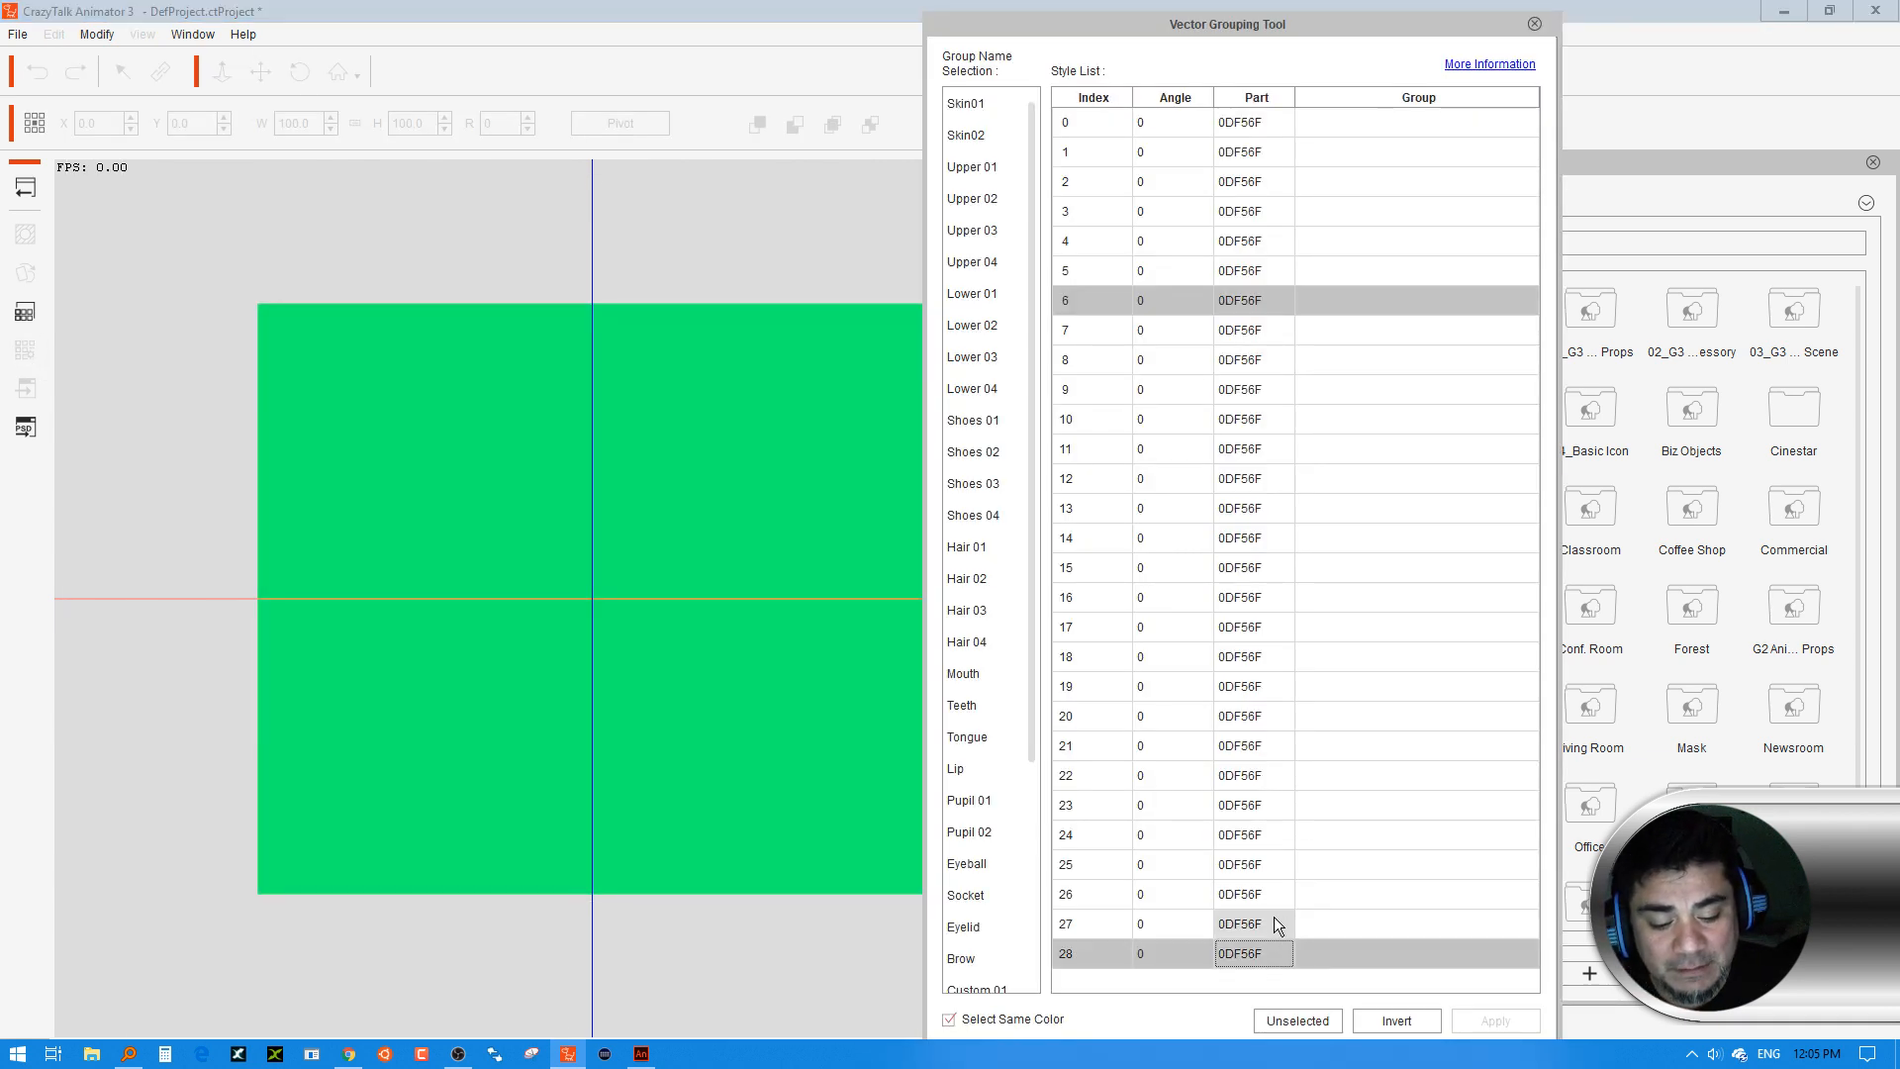
left_click(1275, 920)
left_click(1272, 895)
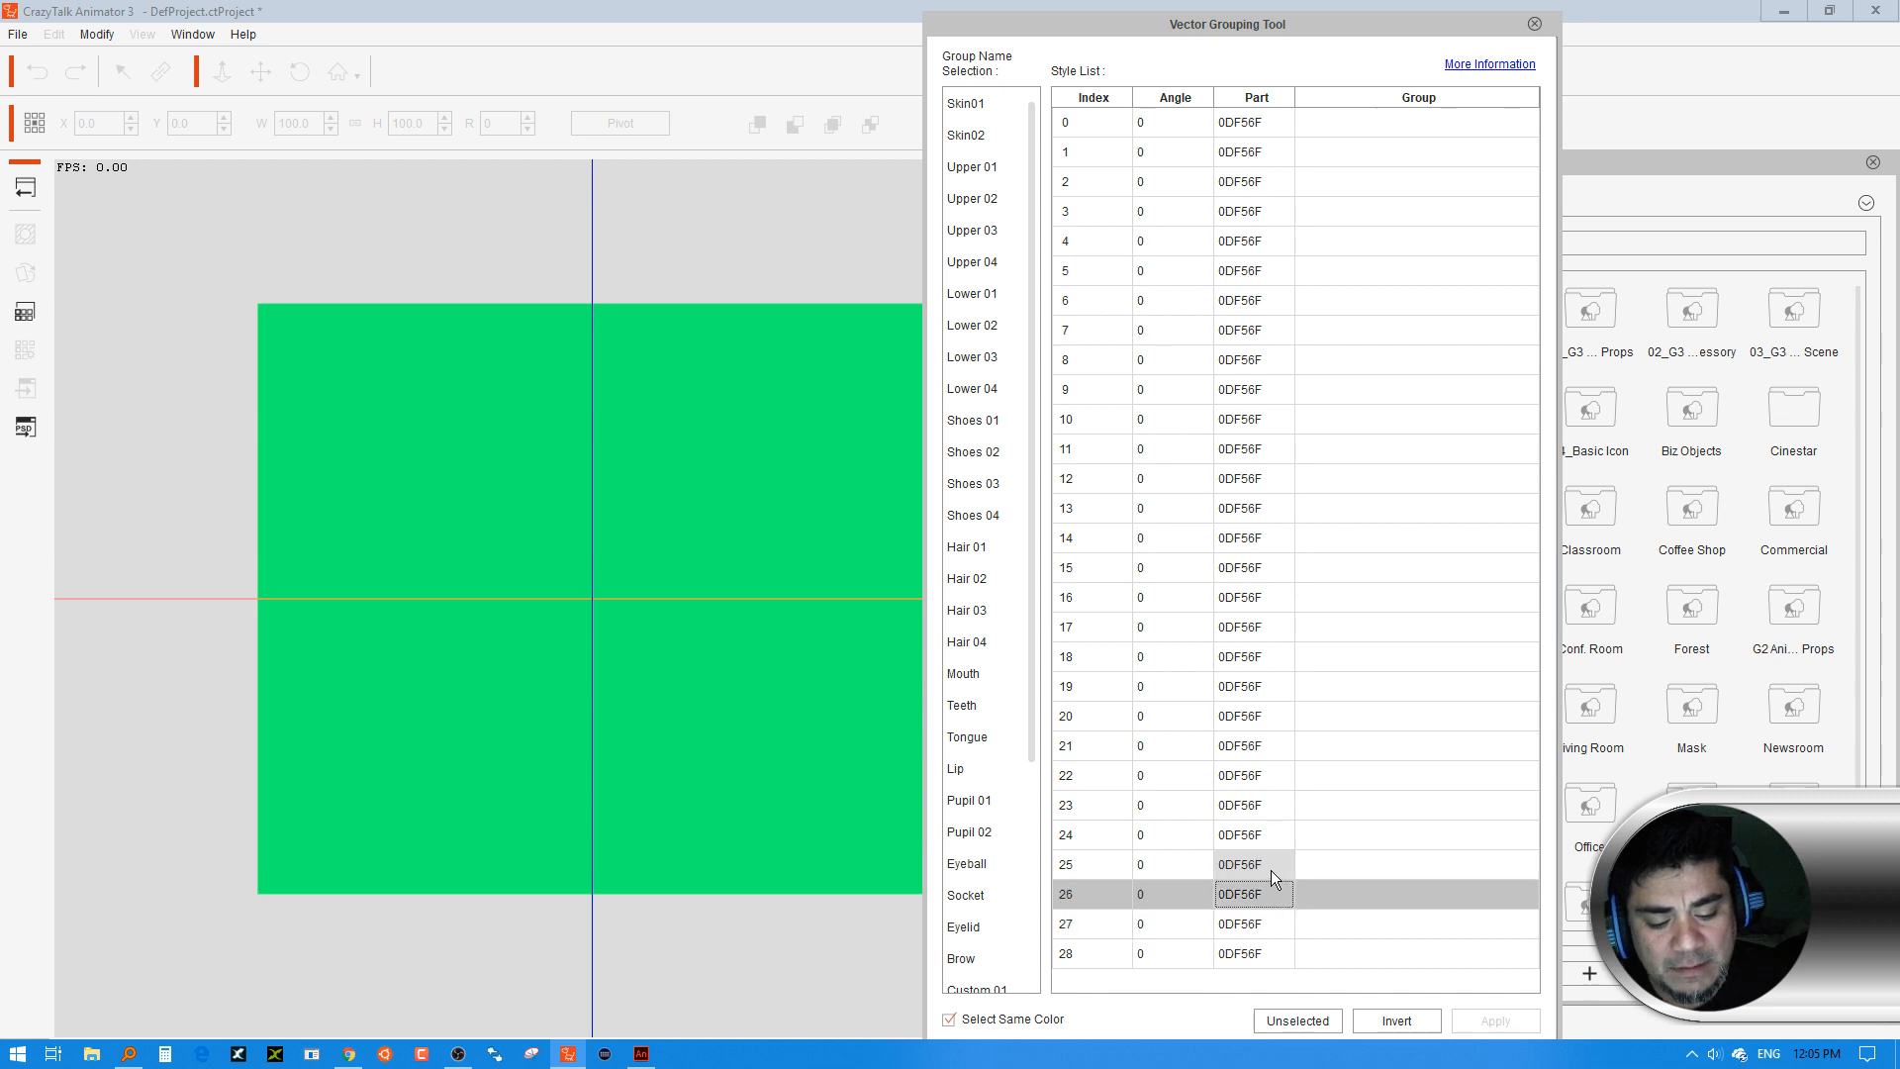
left_click(1269, 864)
left_click(1263, 829)
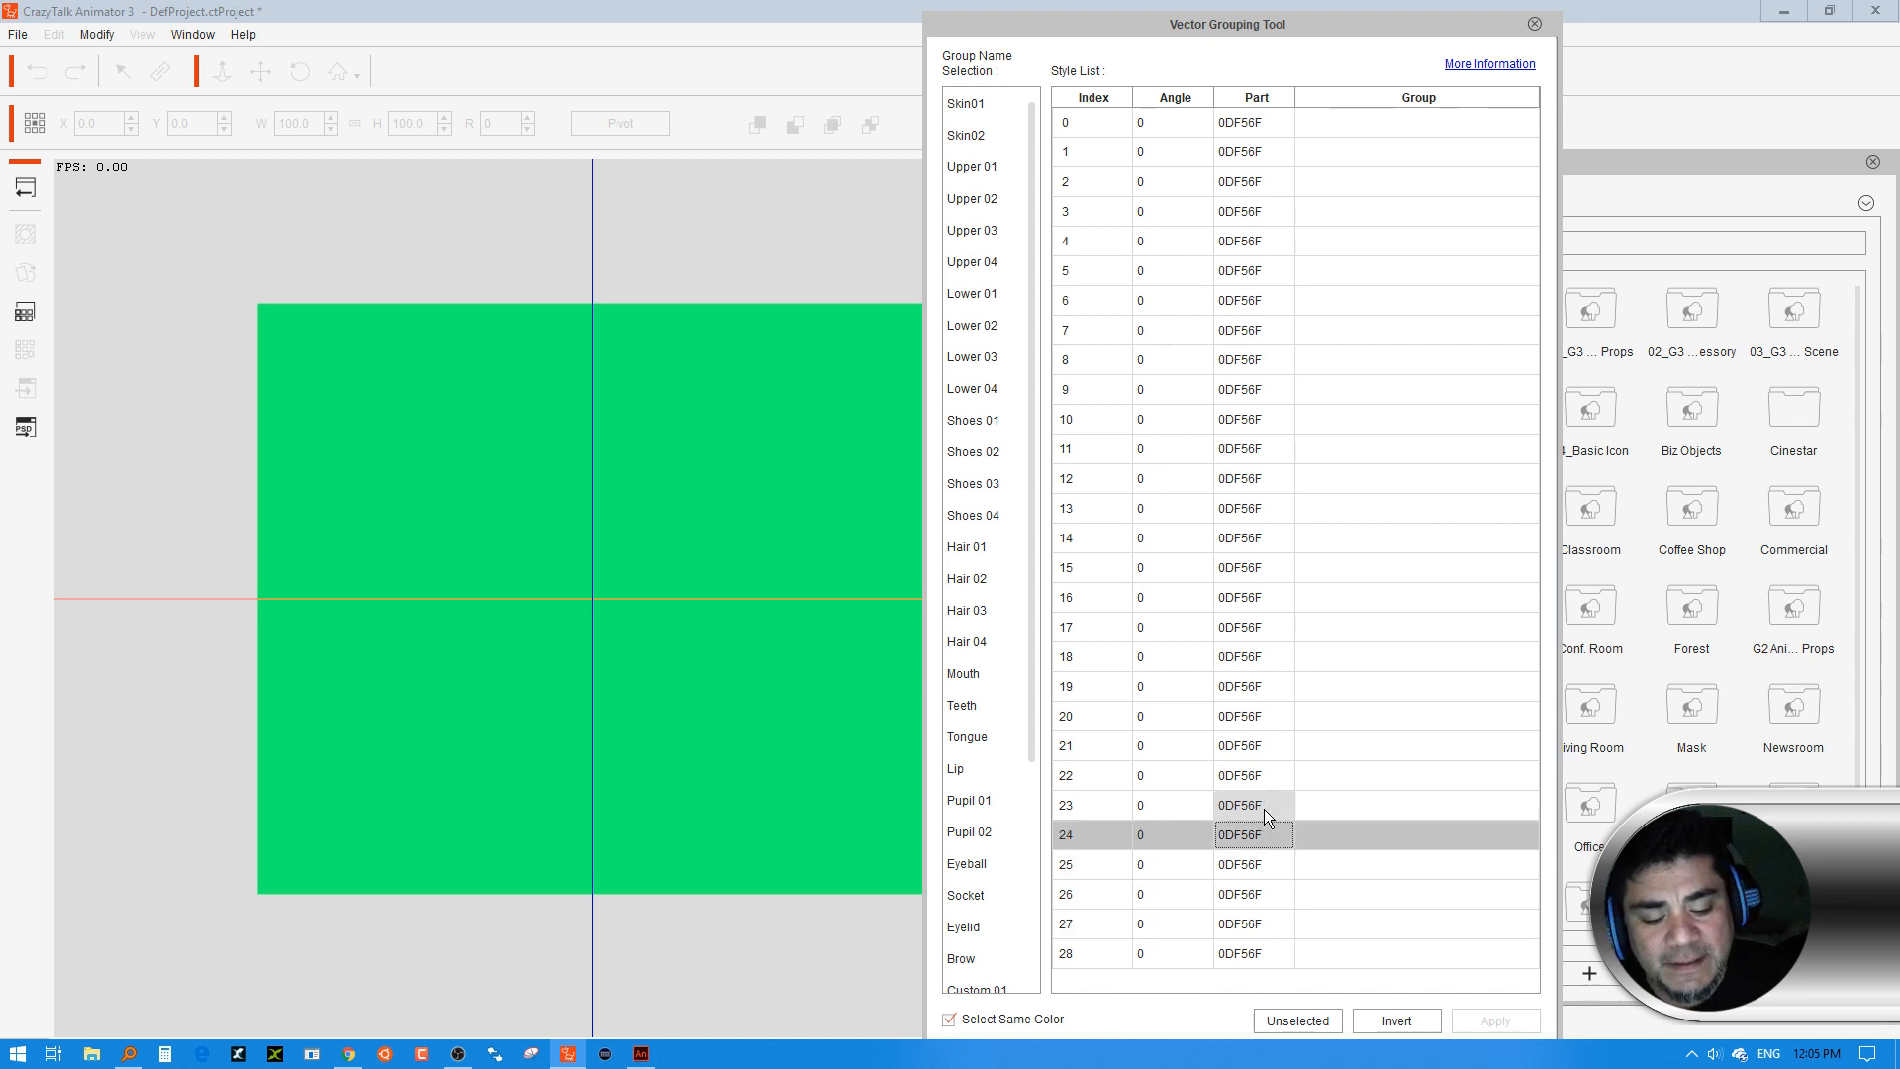
left_click(1263, 810)
left_click(1261, 775)
left_click(1262, 745)
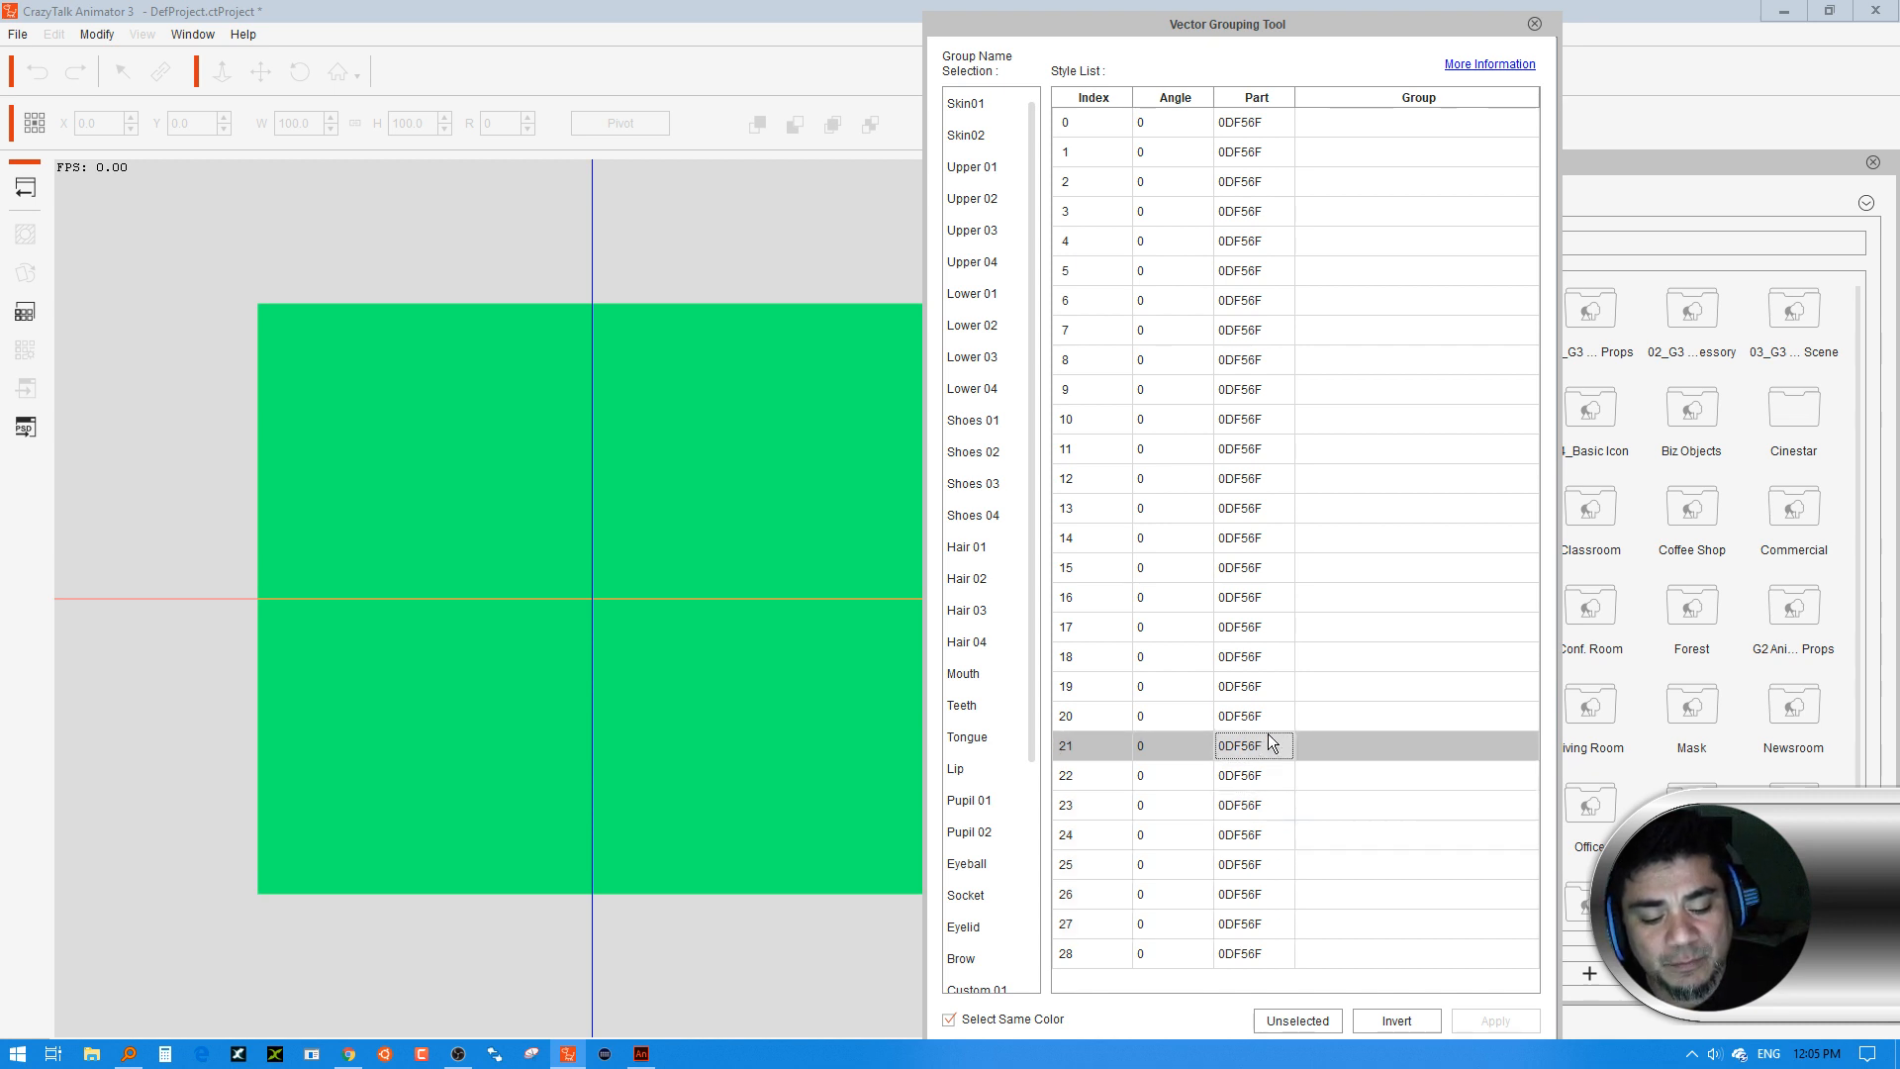
left_click(1267, 714)
left_click(1263, 686)
left_click(1265, 652)
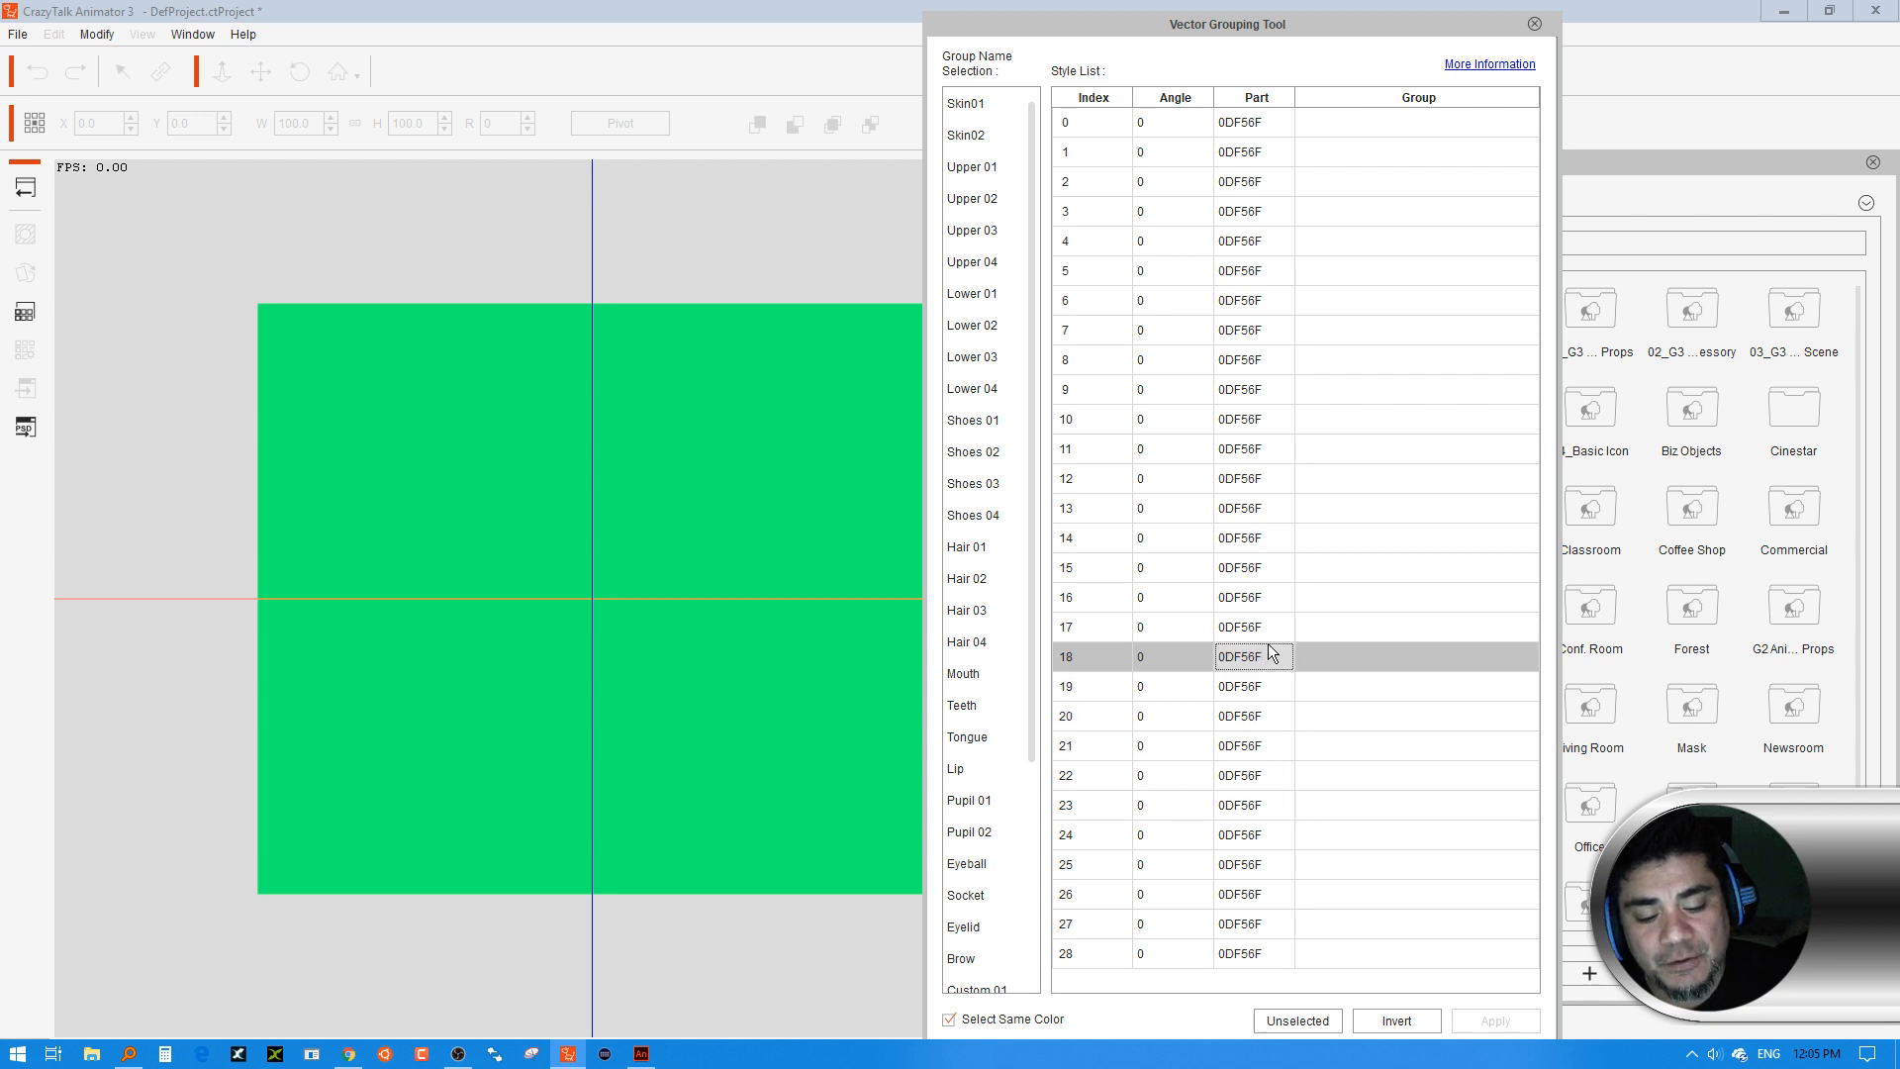
left_click(1266, 623)
left_click(1261, 598)
left_click(1263, 568)
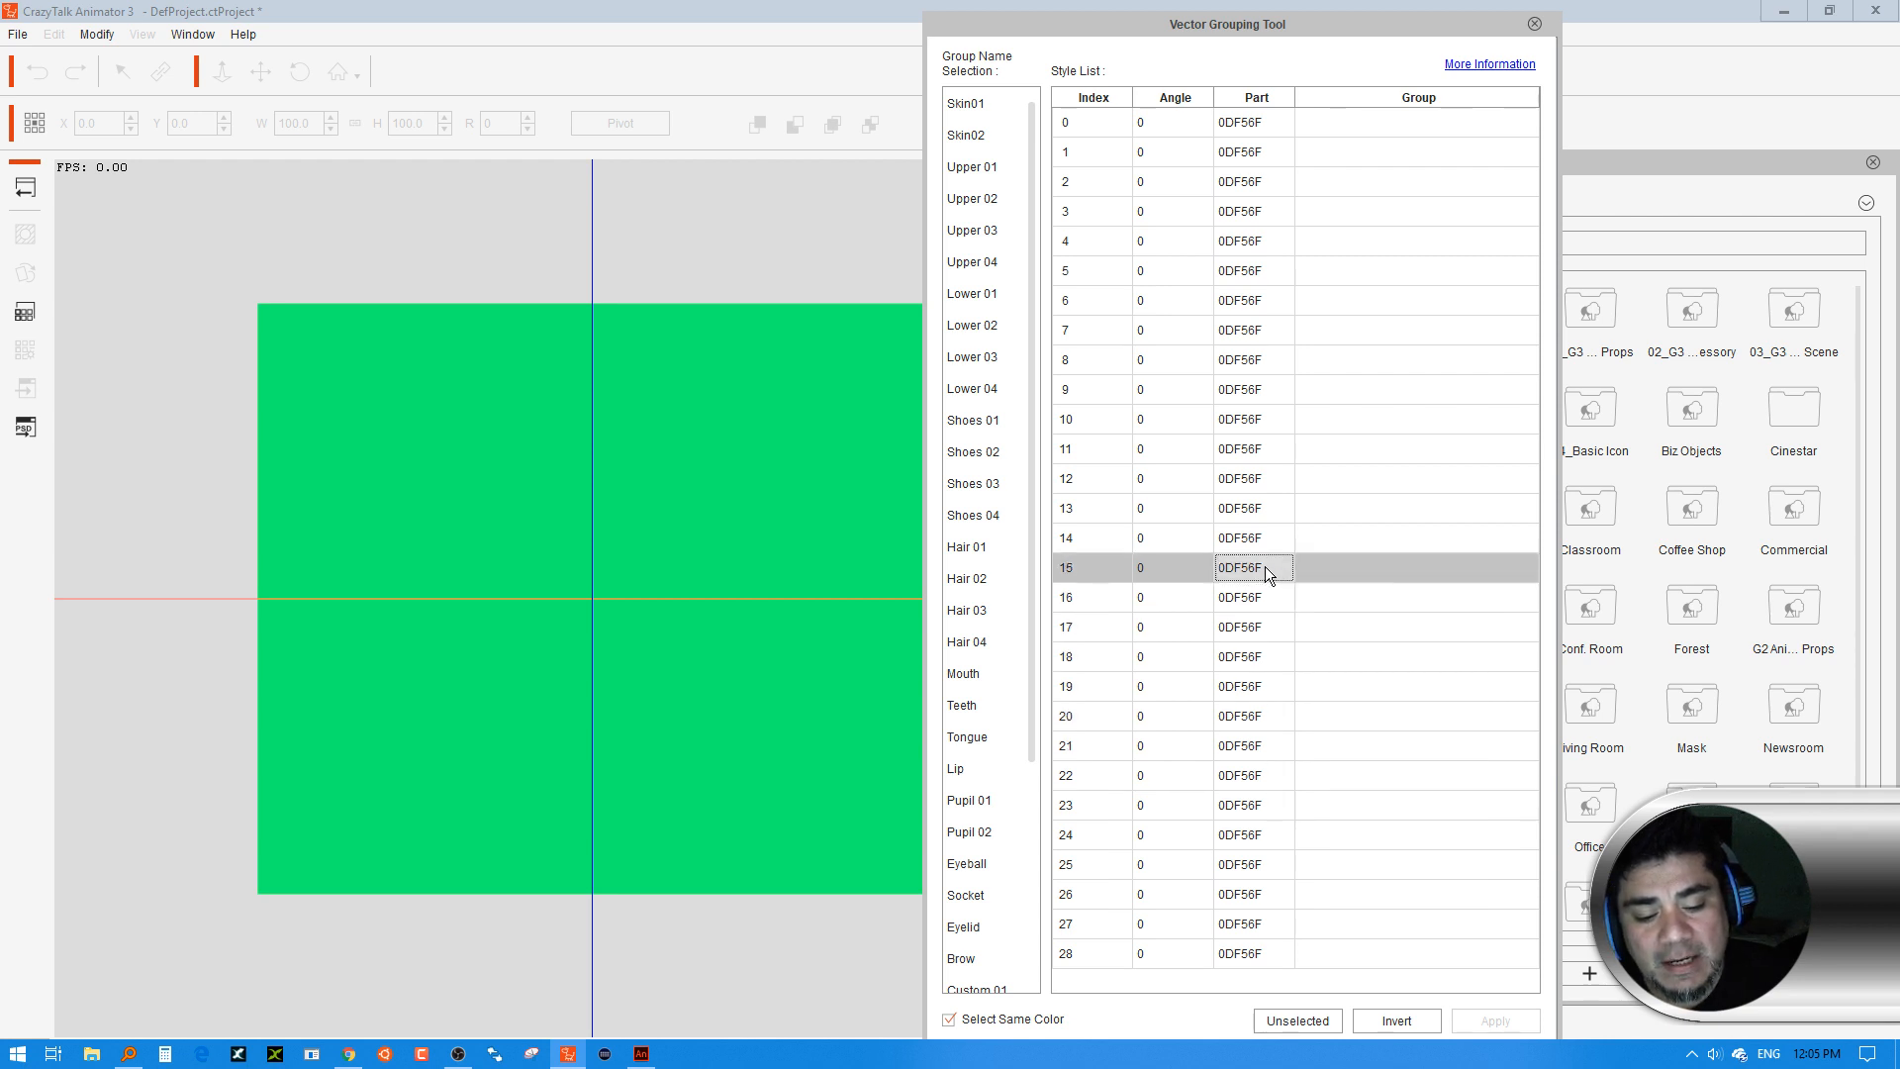
left_click(1265, 537)
left_click(1261, 508)
left_click(1273, 478)
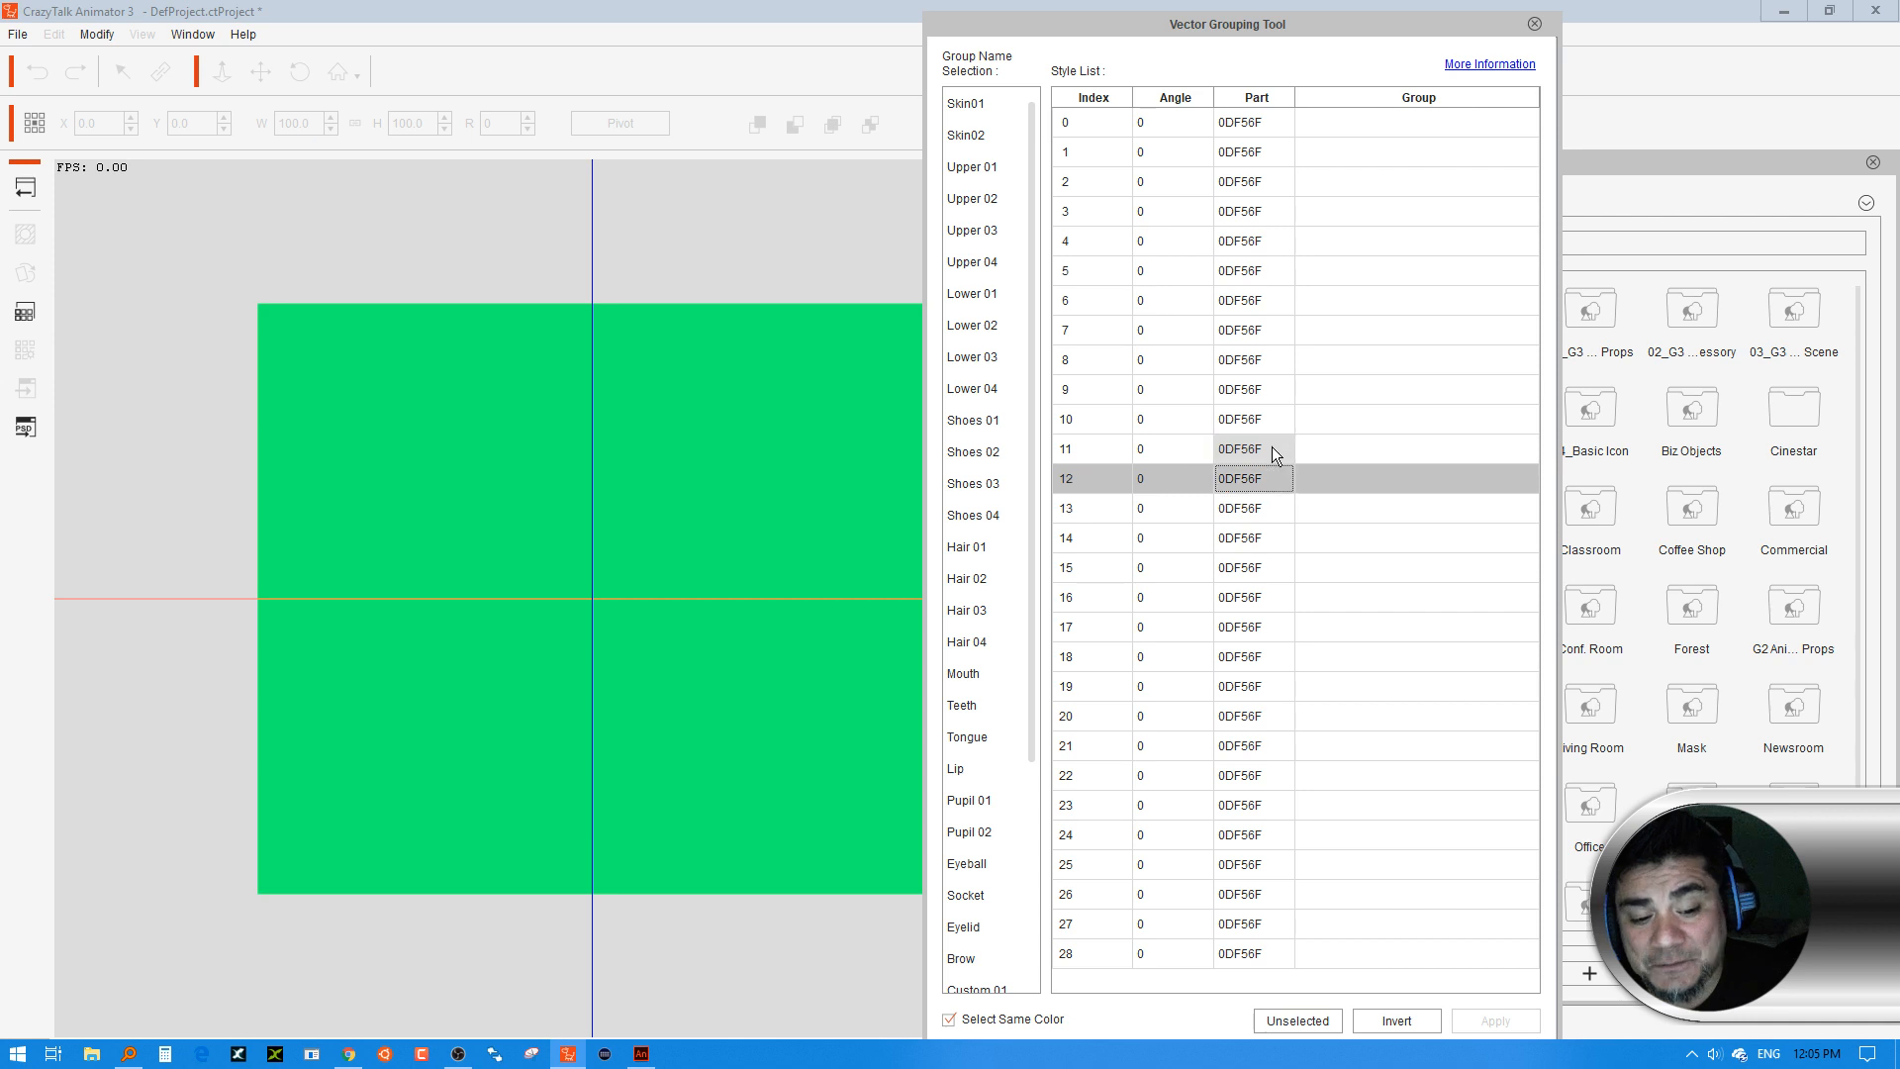
left_click(1273, 448)
left_click(1271, 419)
Assign only style row 9 to the Skin01 group with Select Same Color disabled, and return to the stage
left_click(1267, 389)
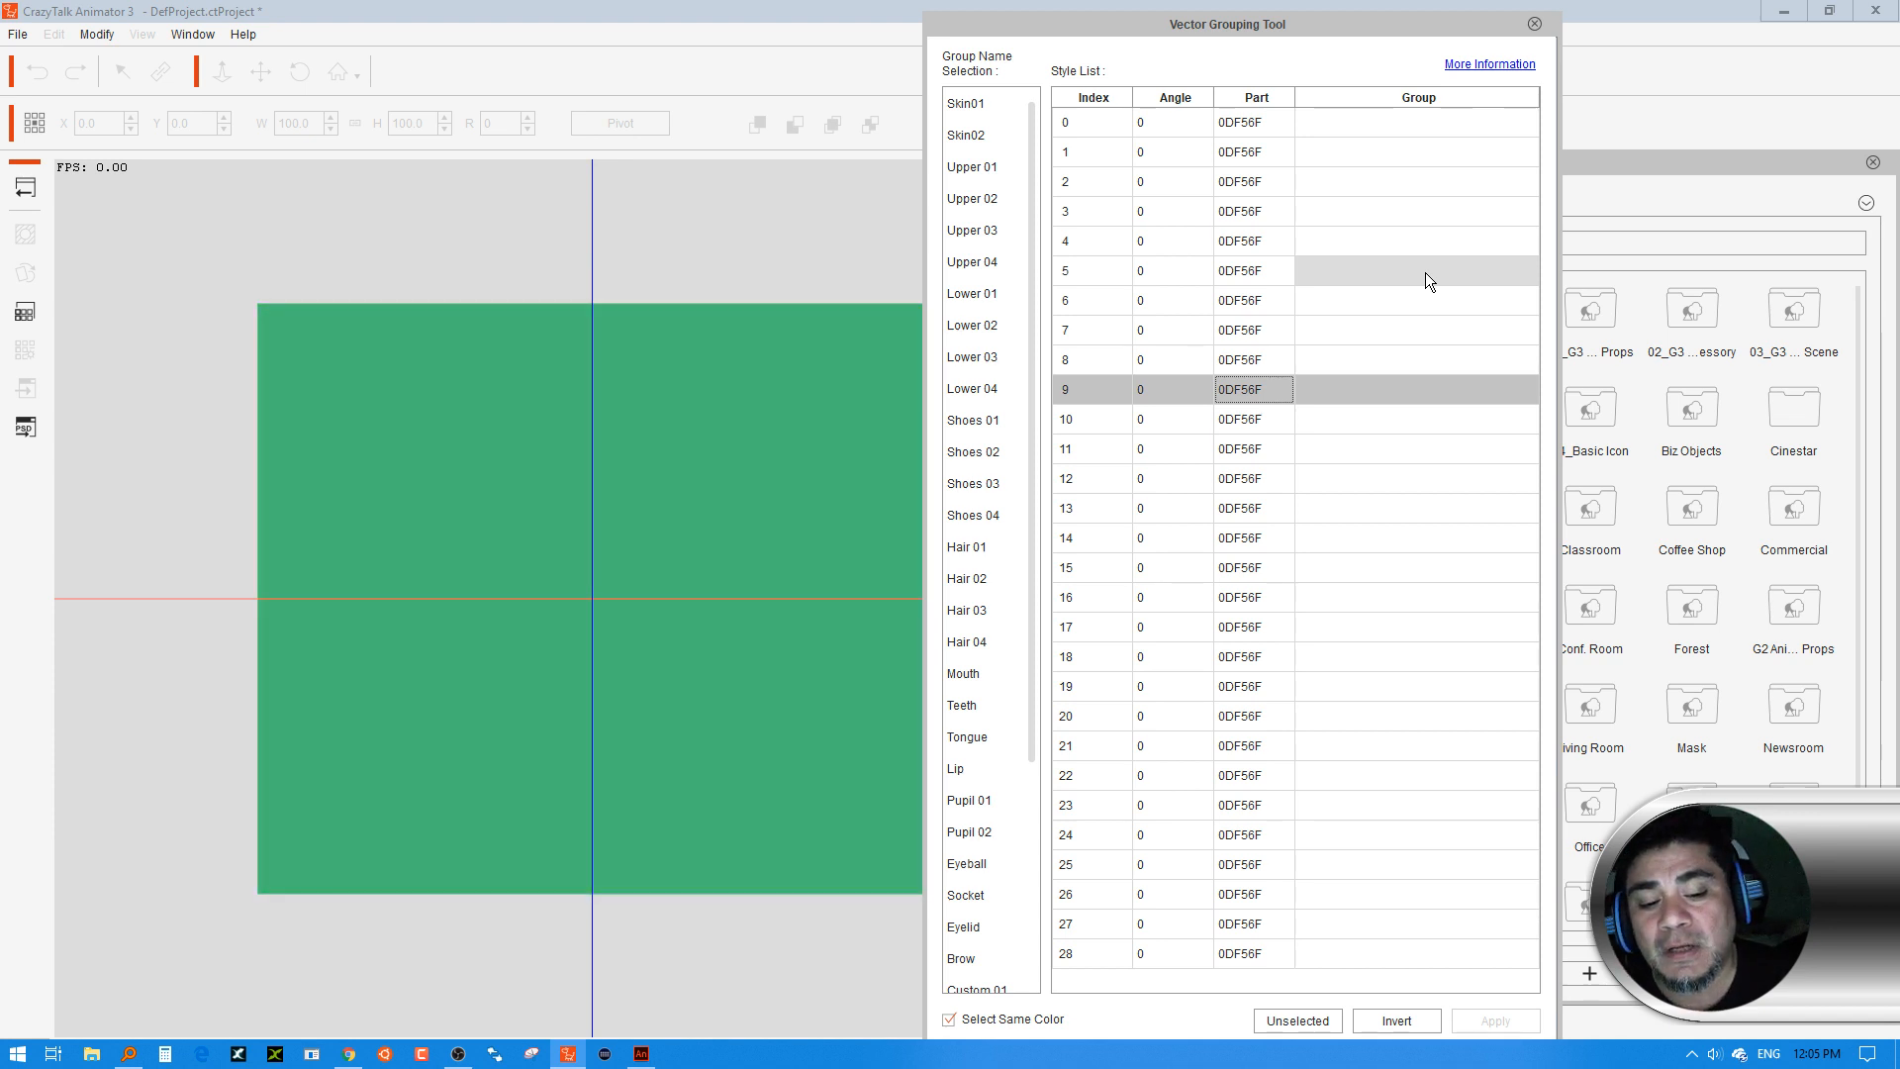
left_click(948, 1019)
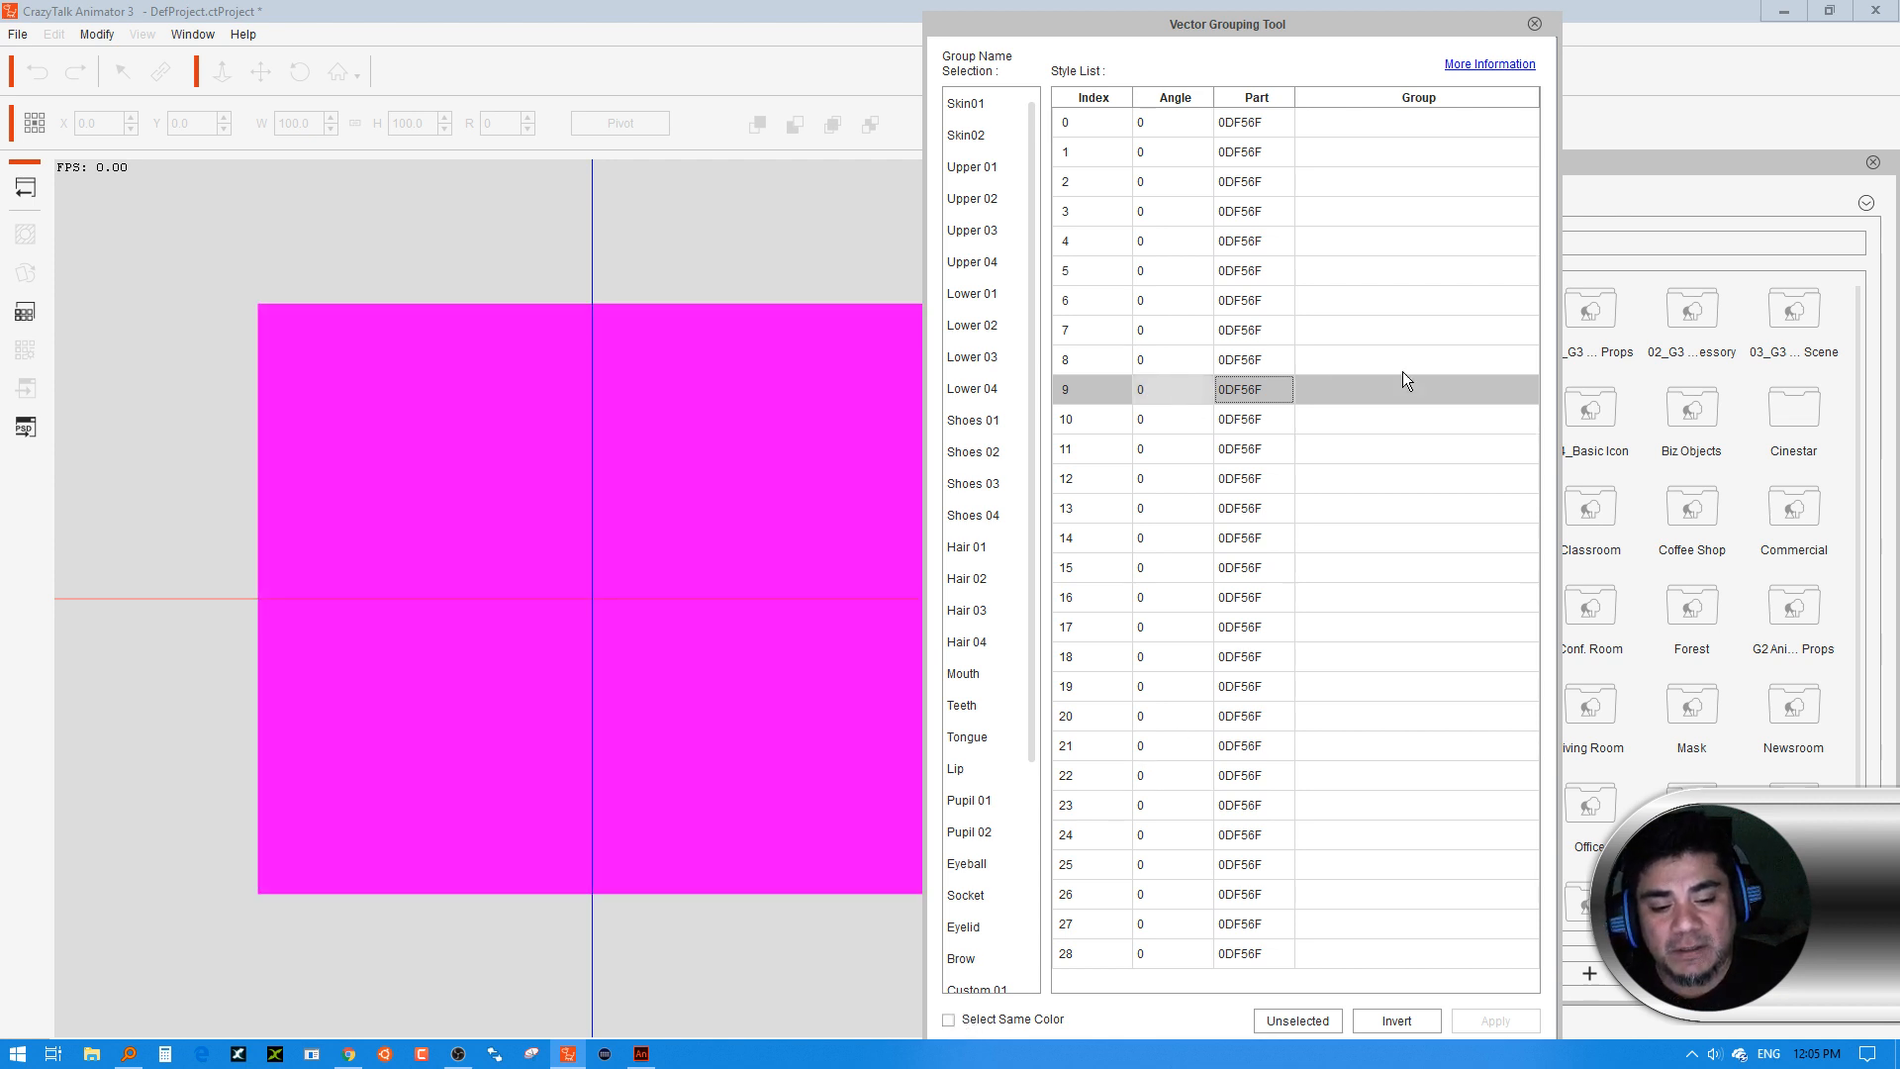
left_click(1007, 102)
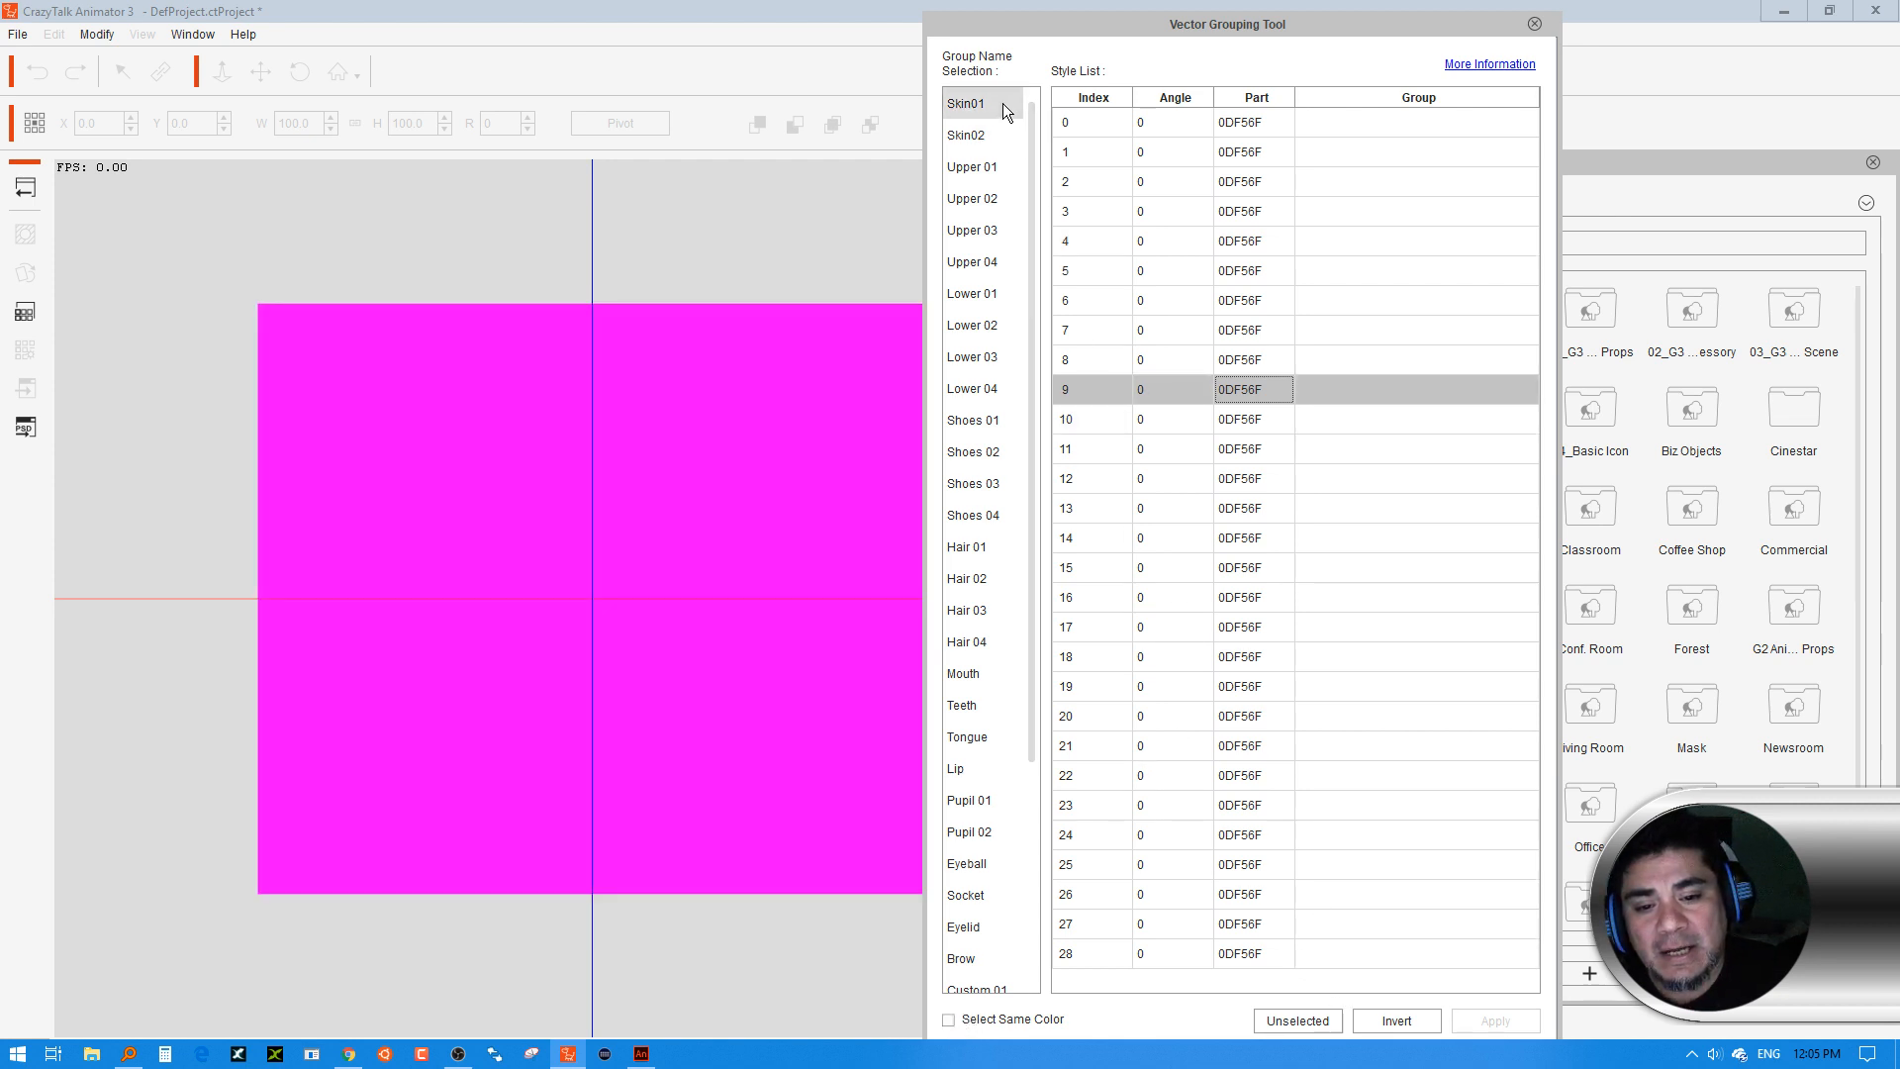
left_click(1505, 1019)
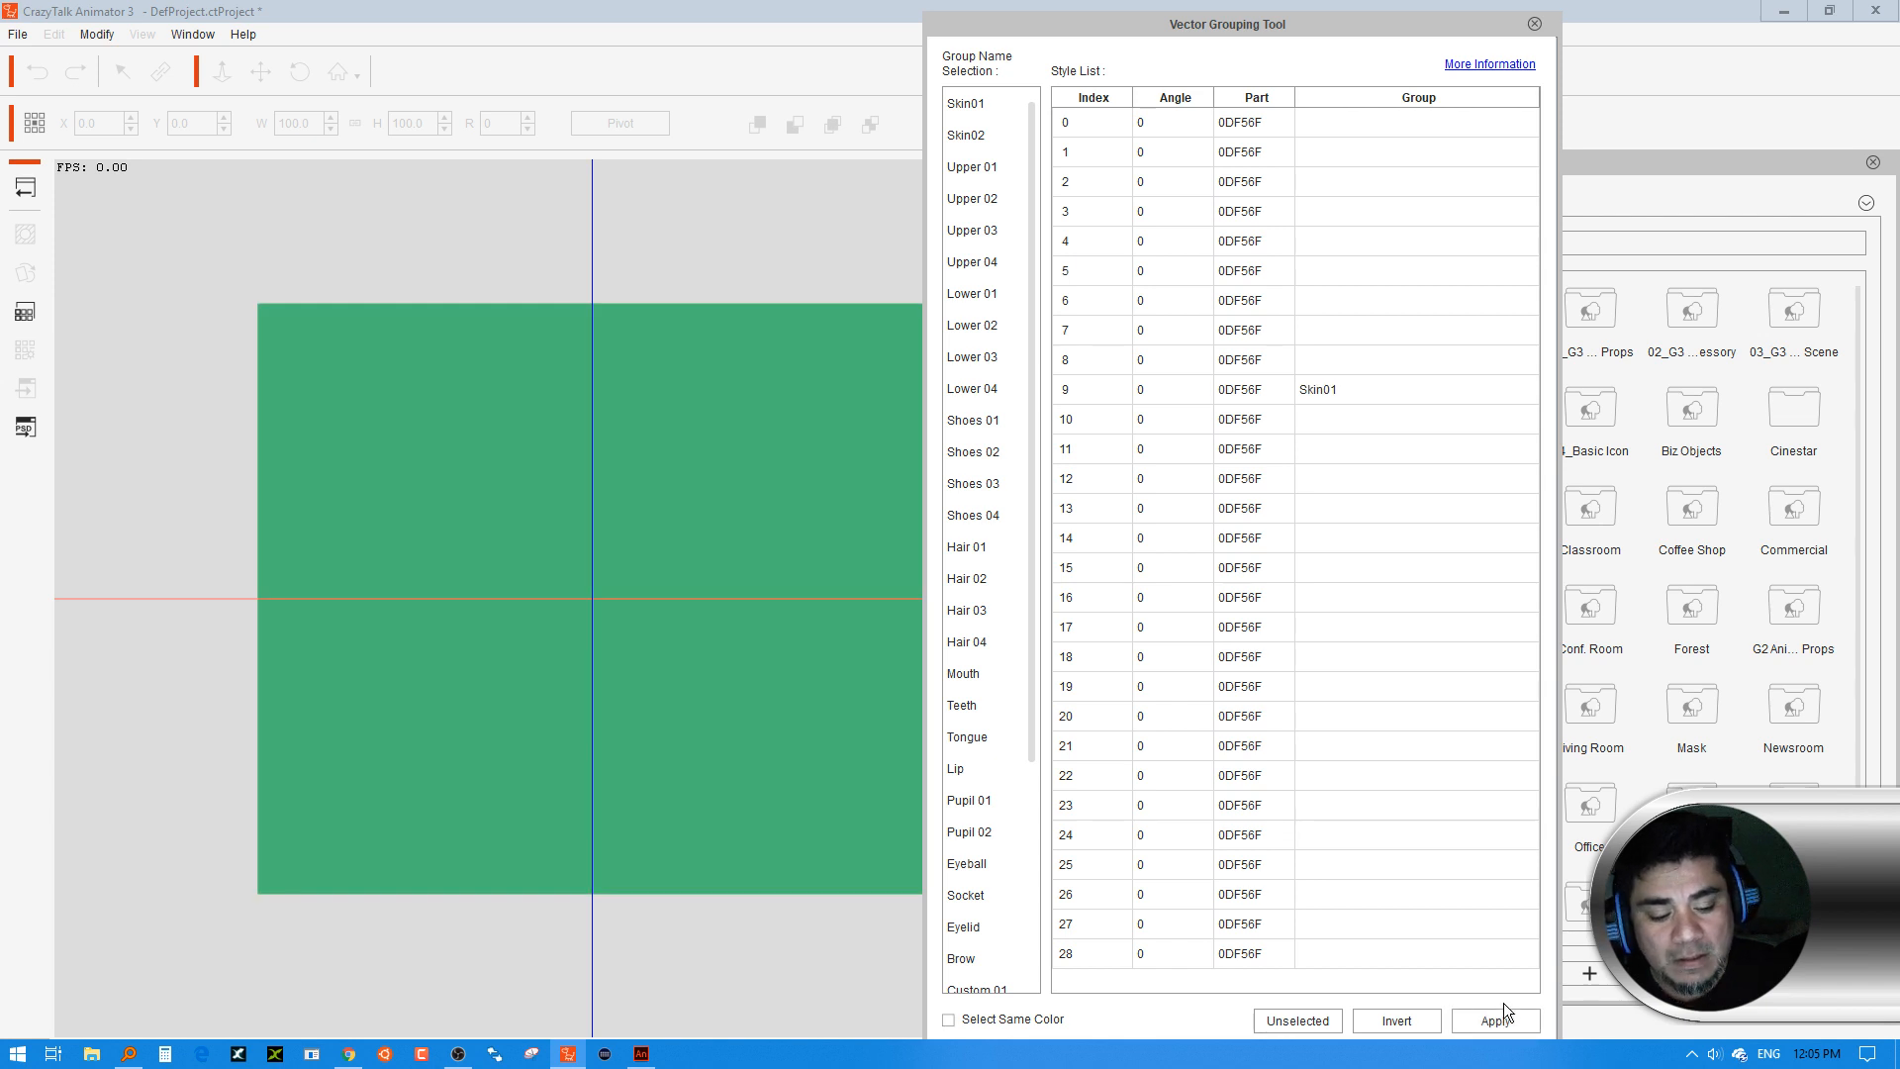
left_click(26, 185)
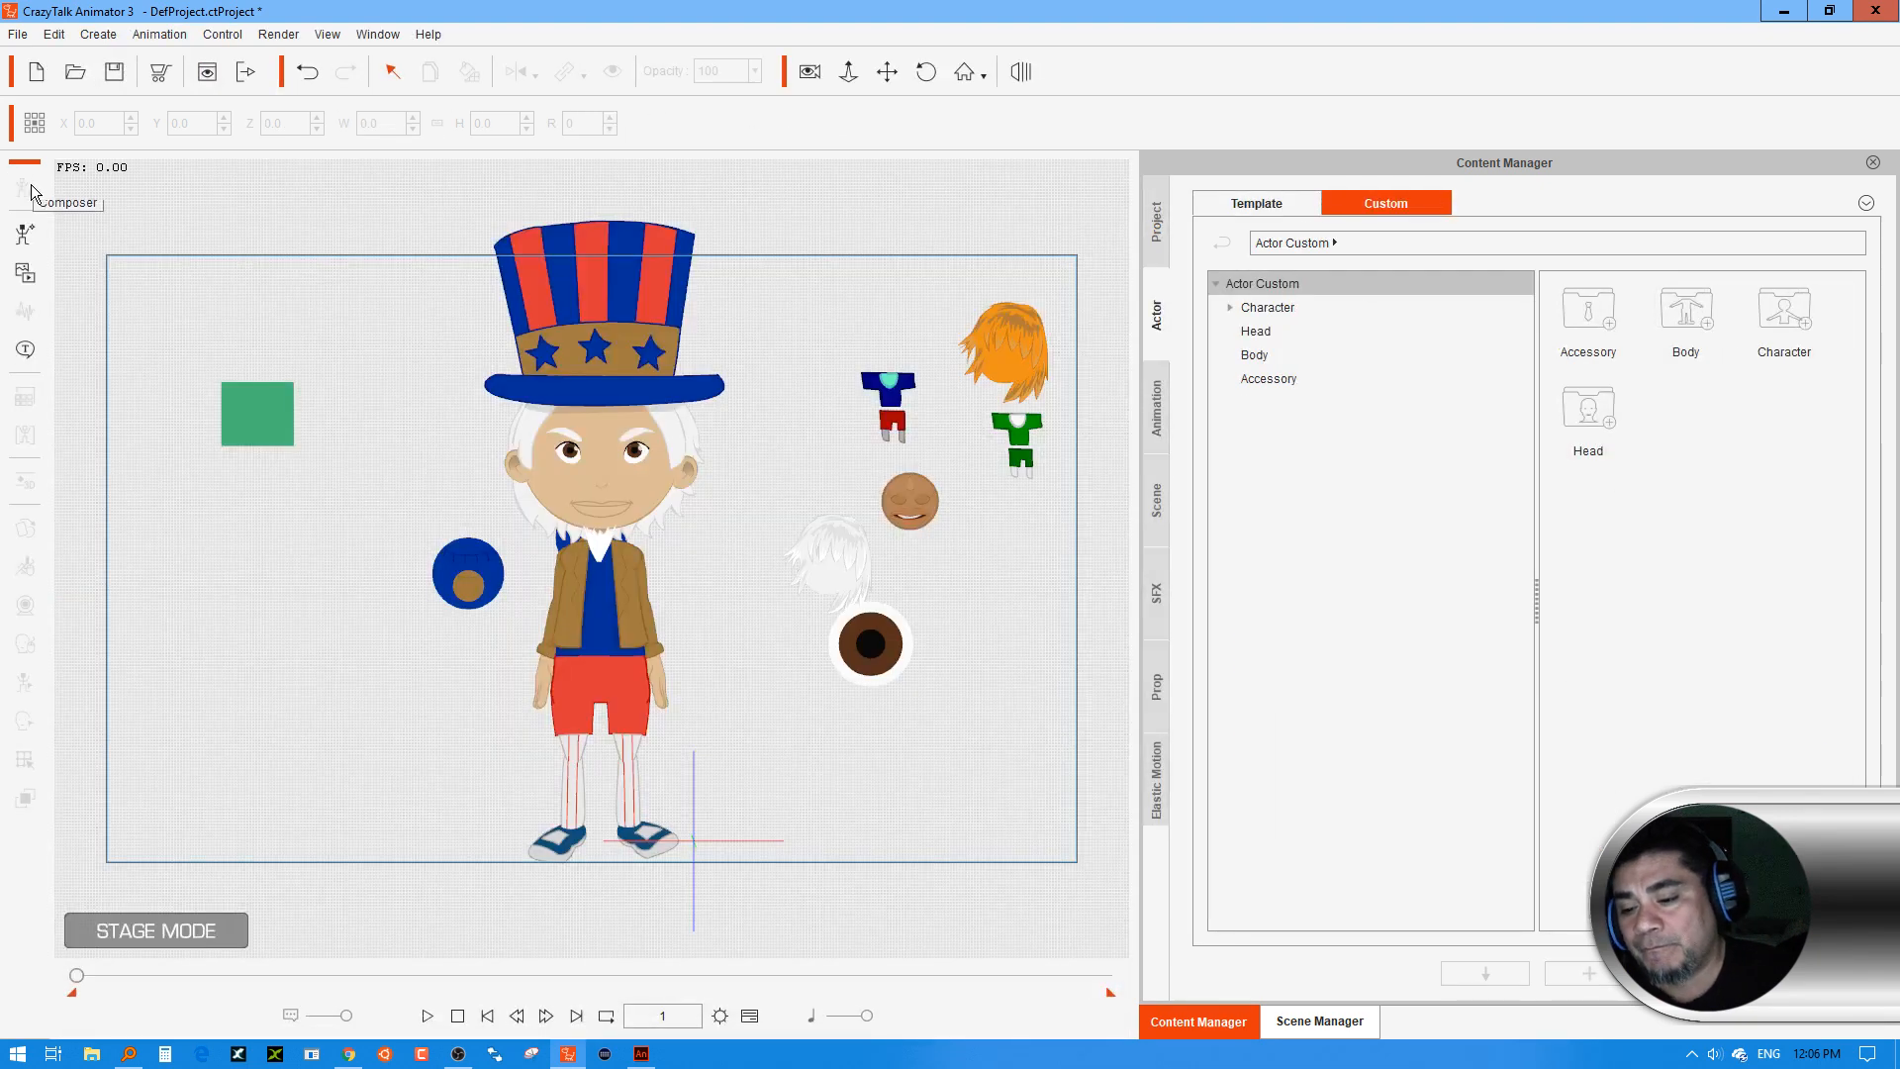
Transfer the green square's style to the character's skin, and leave the style transfer tool
left_click(252, 414)
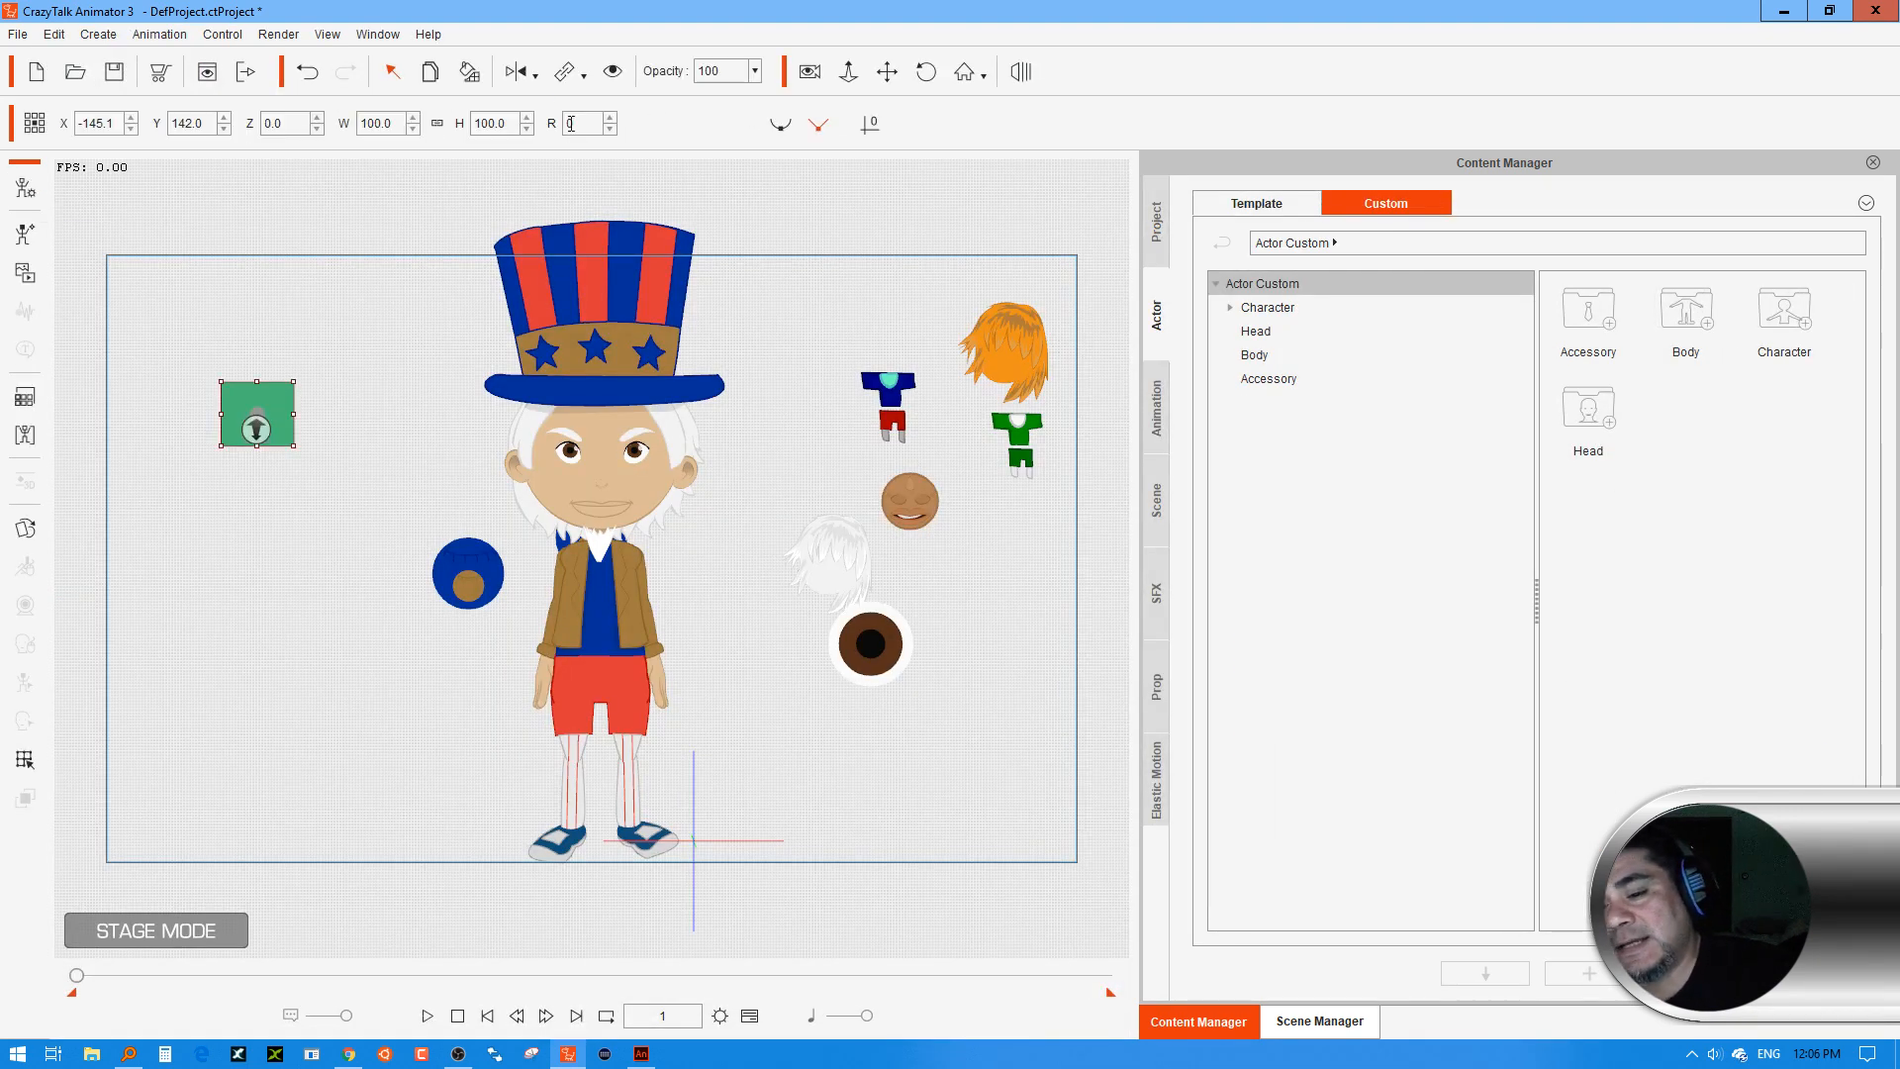
left_click(470, 73)
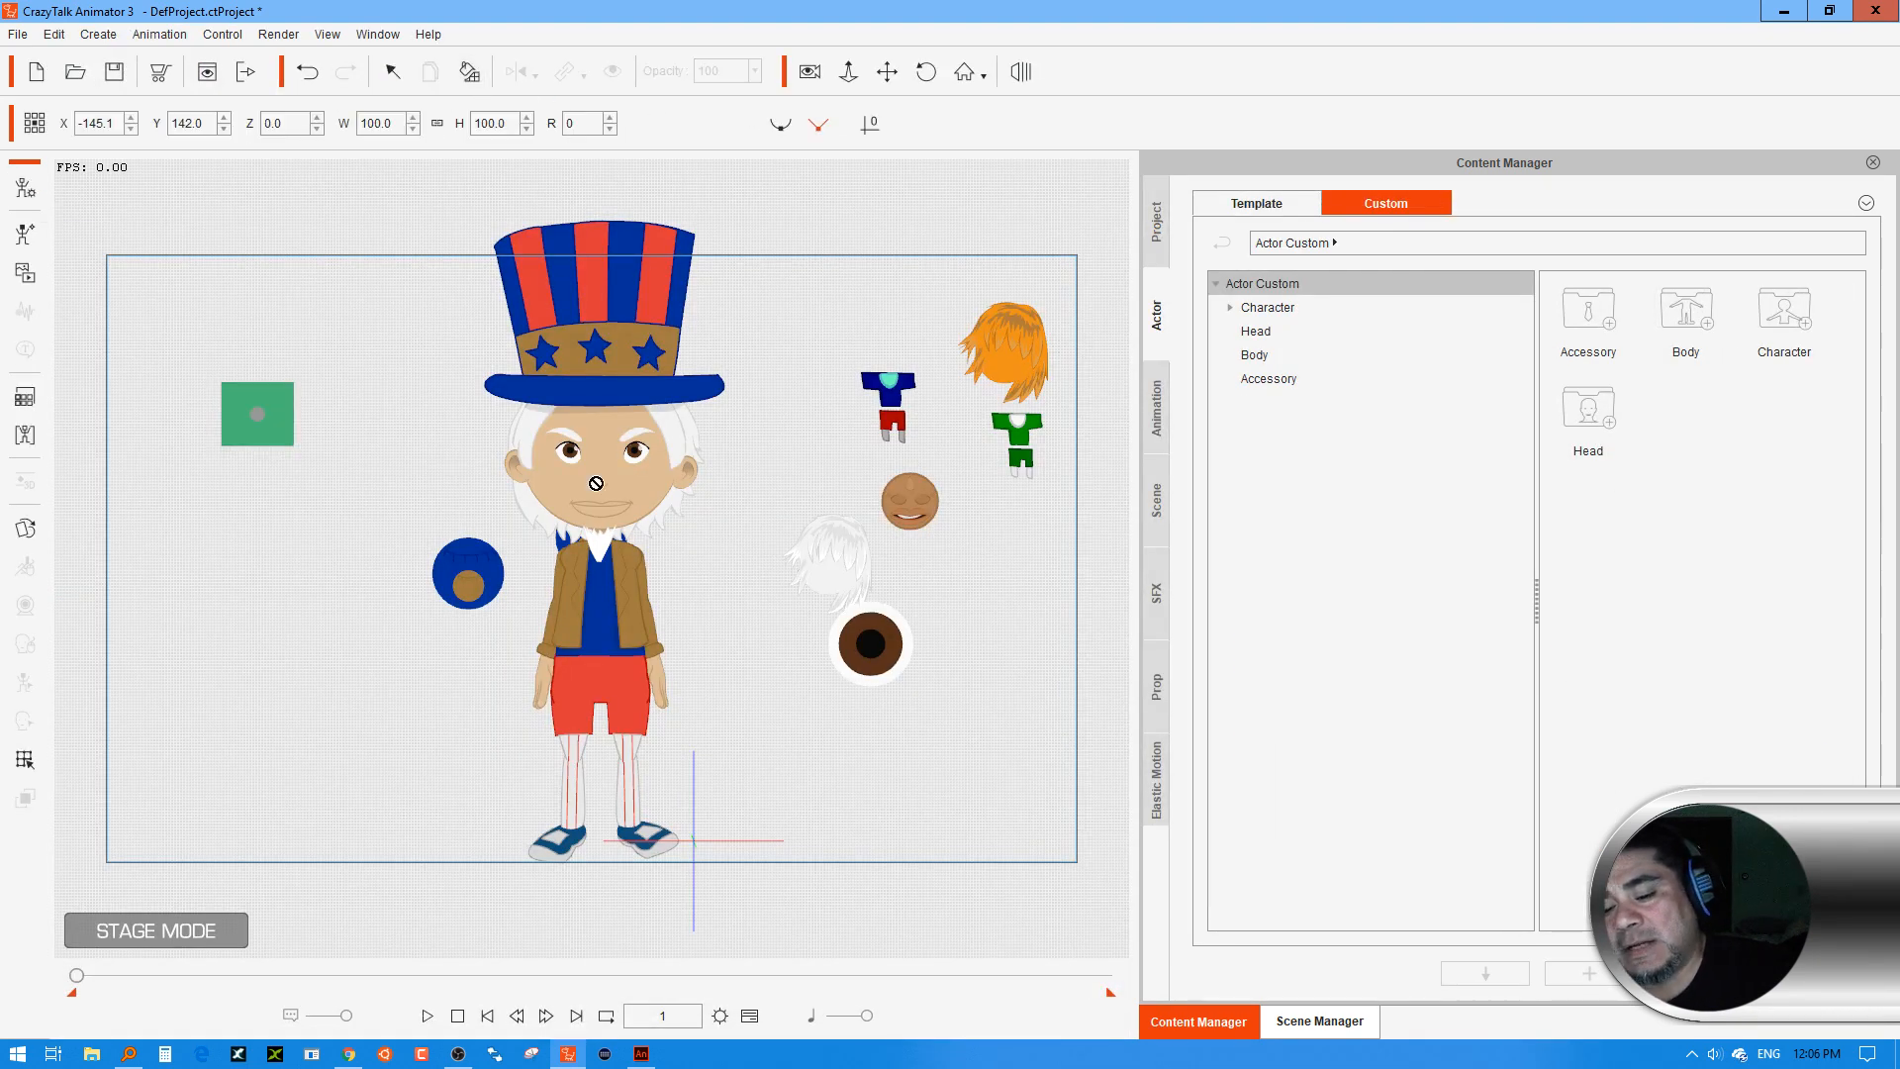
left_click(651, 485)
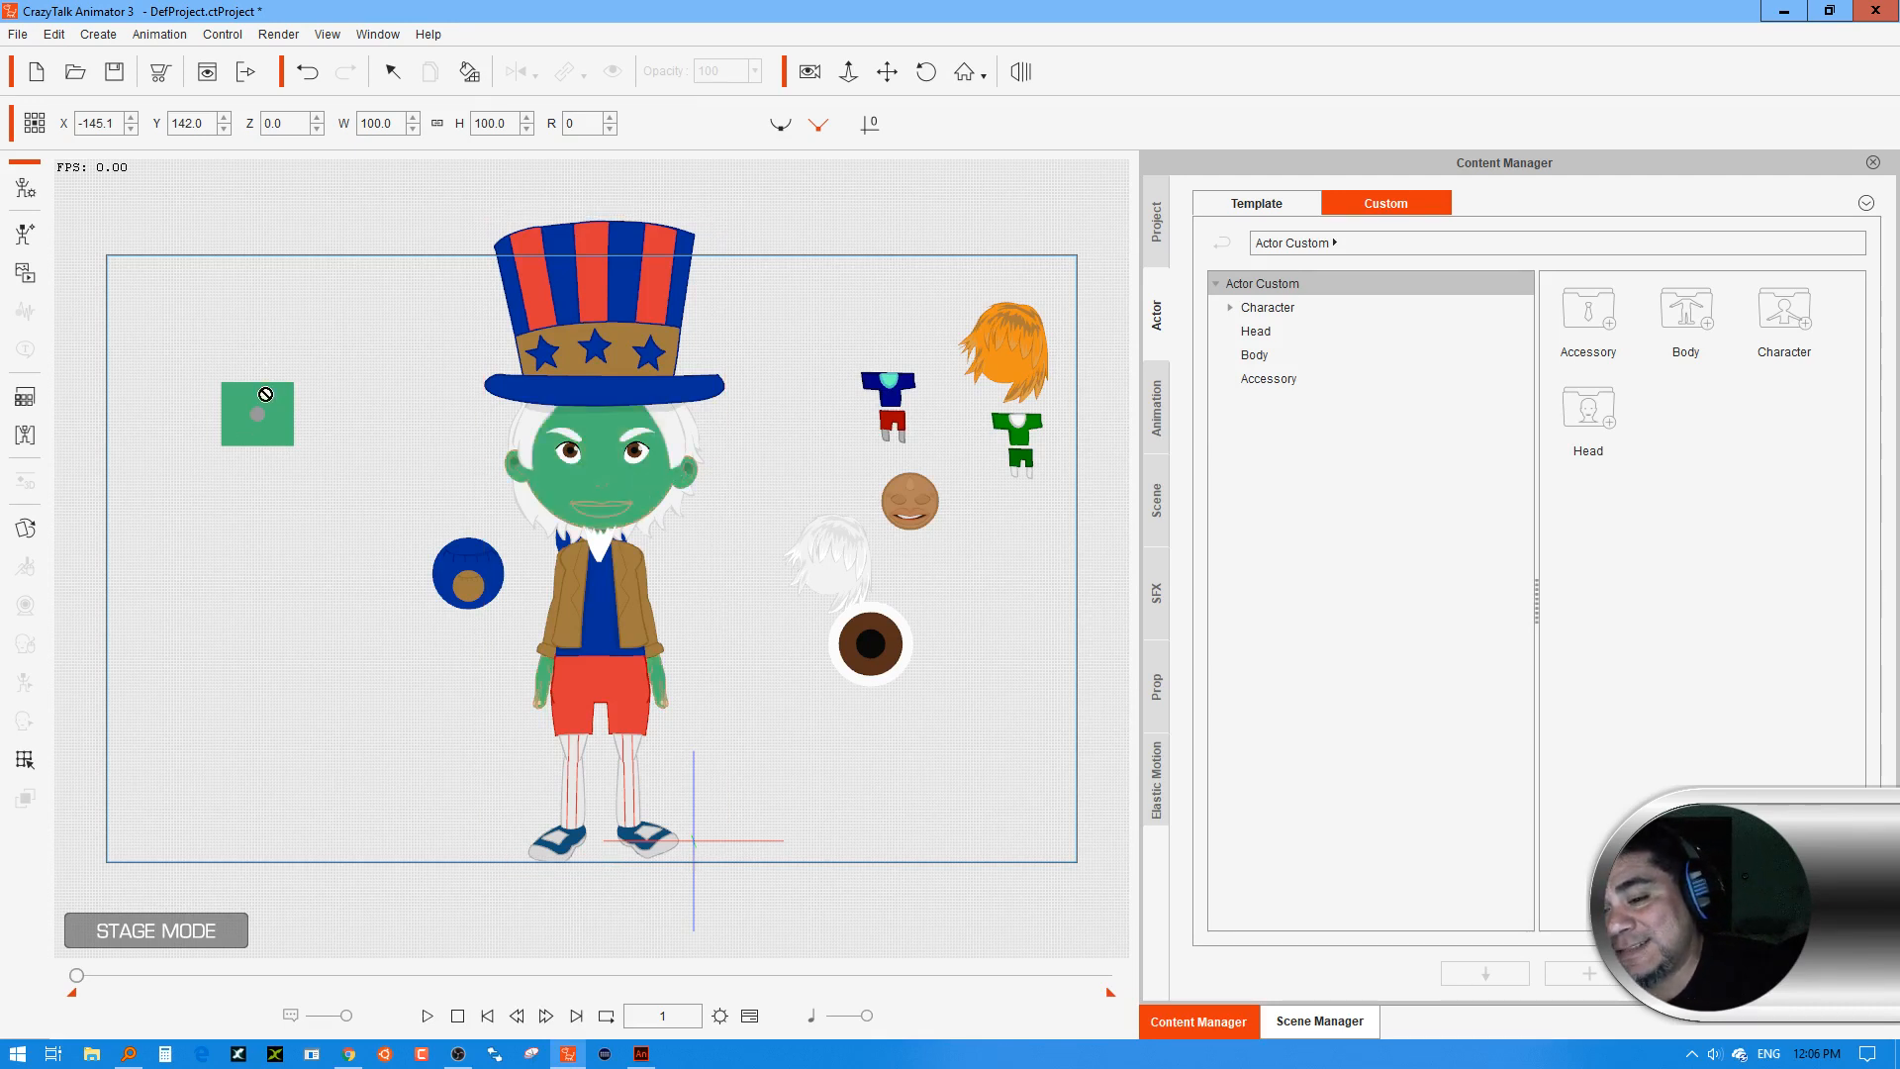
left_click(393, 72)
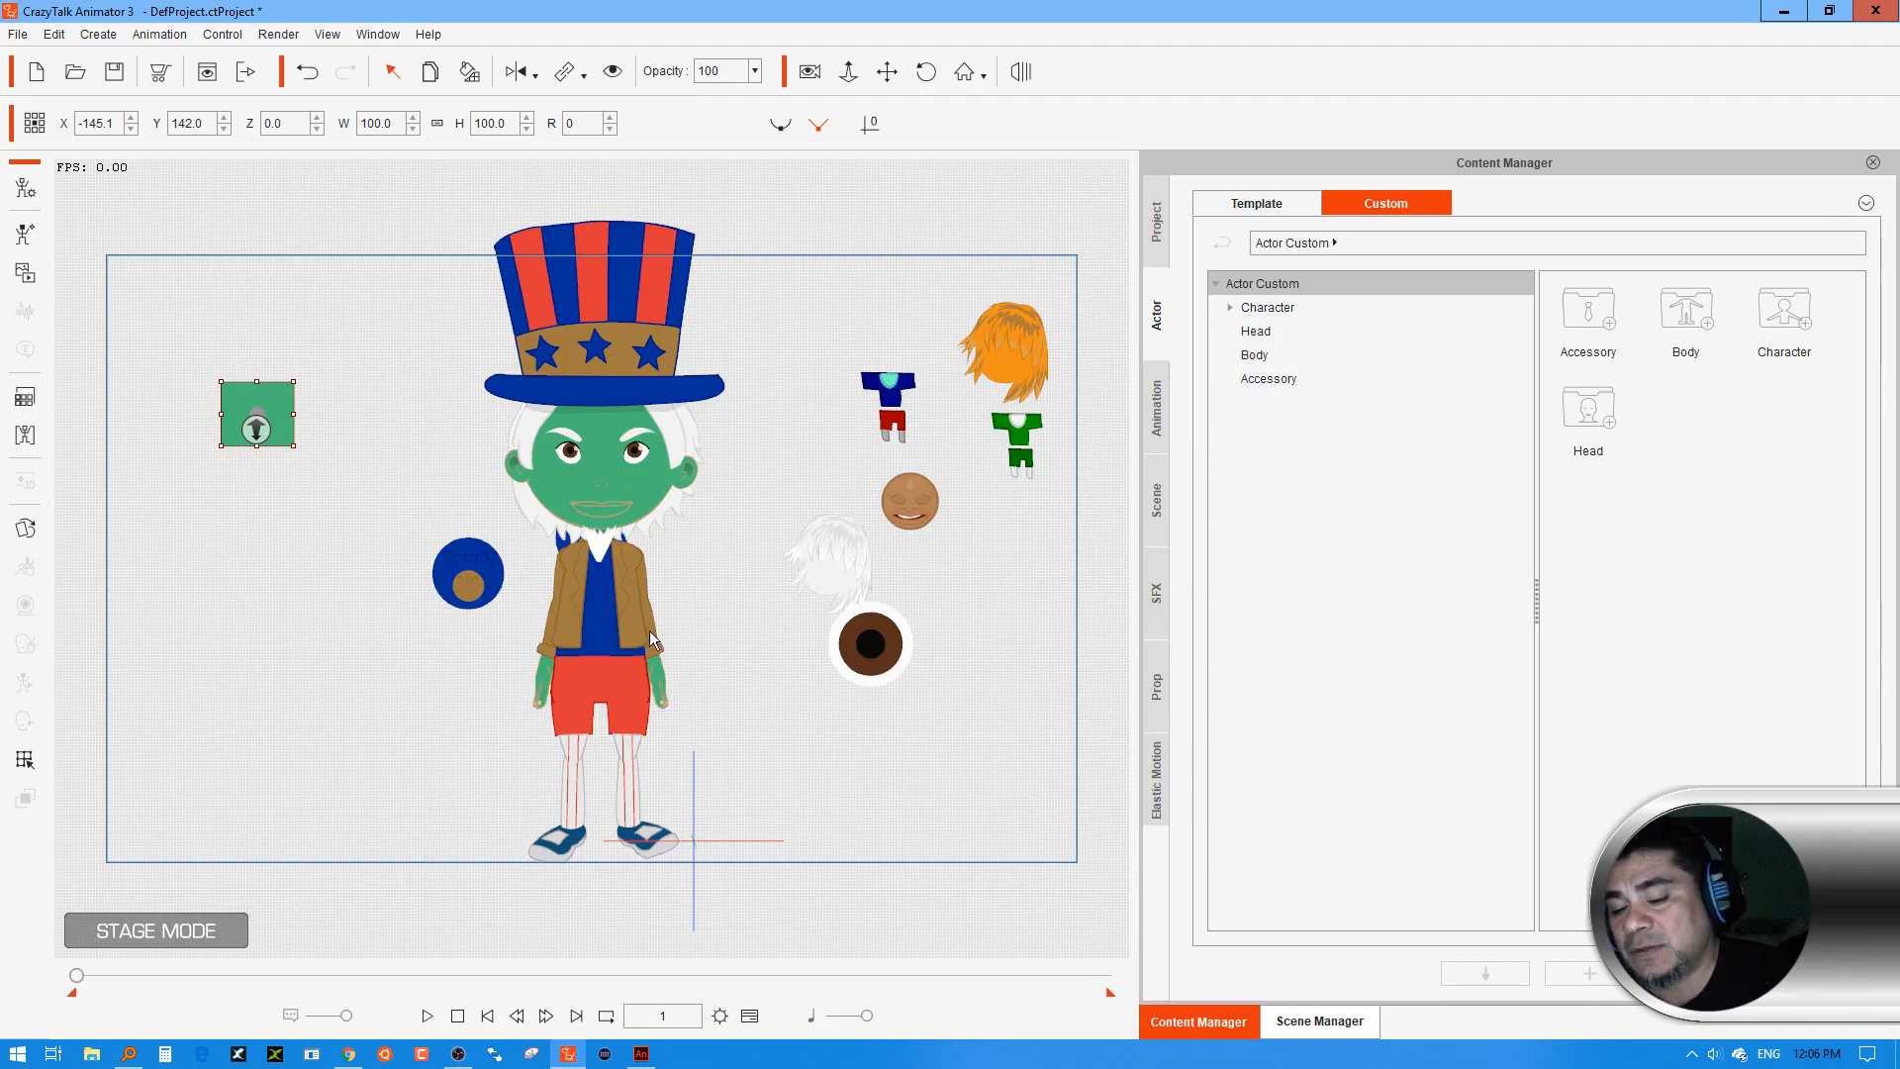
Reopen the green square in the Composer, reassign style row 9 to the Upper 01 group, and return to the stage
left_click(30, 188)
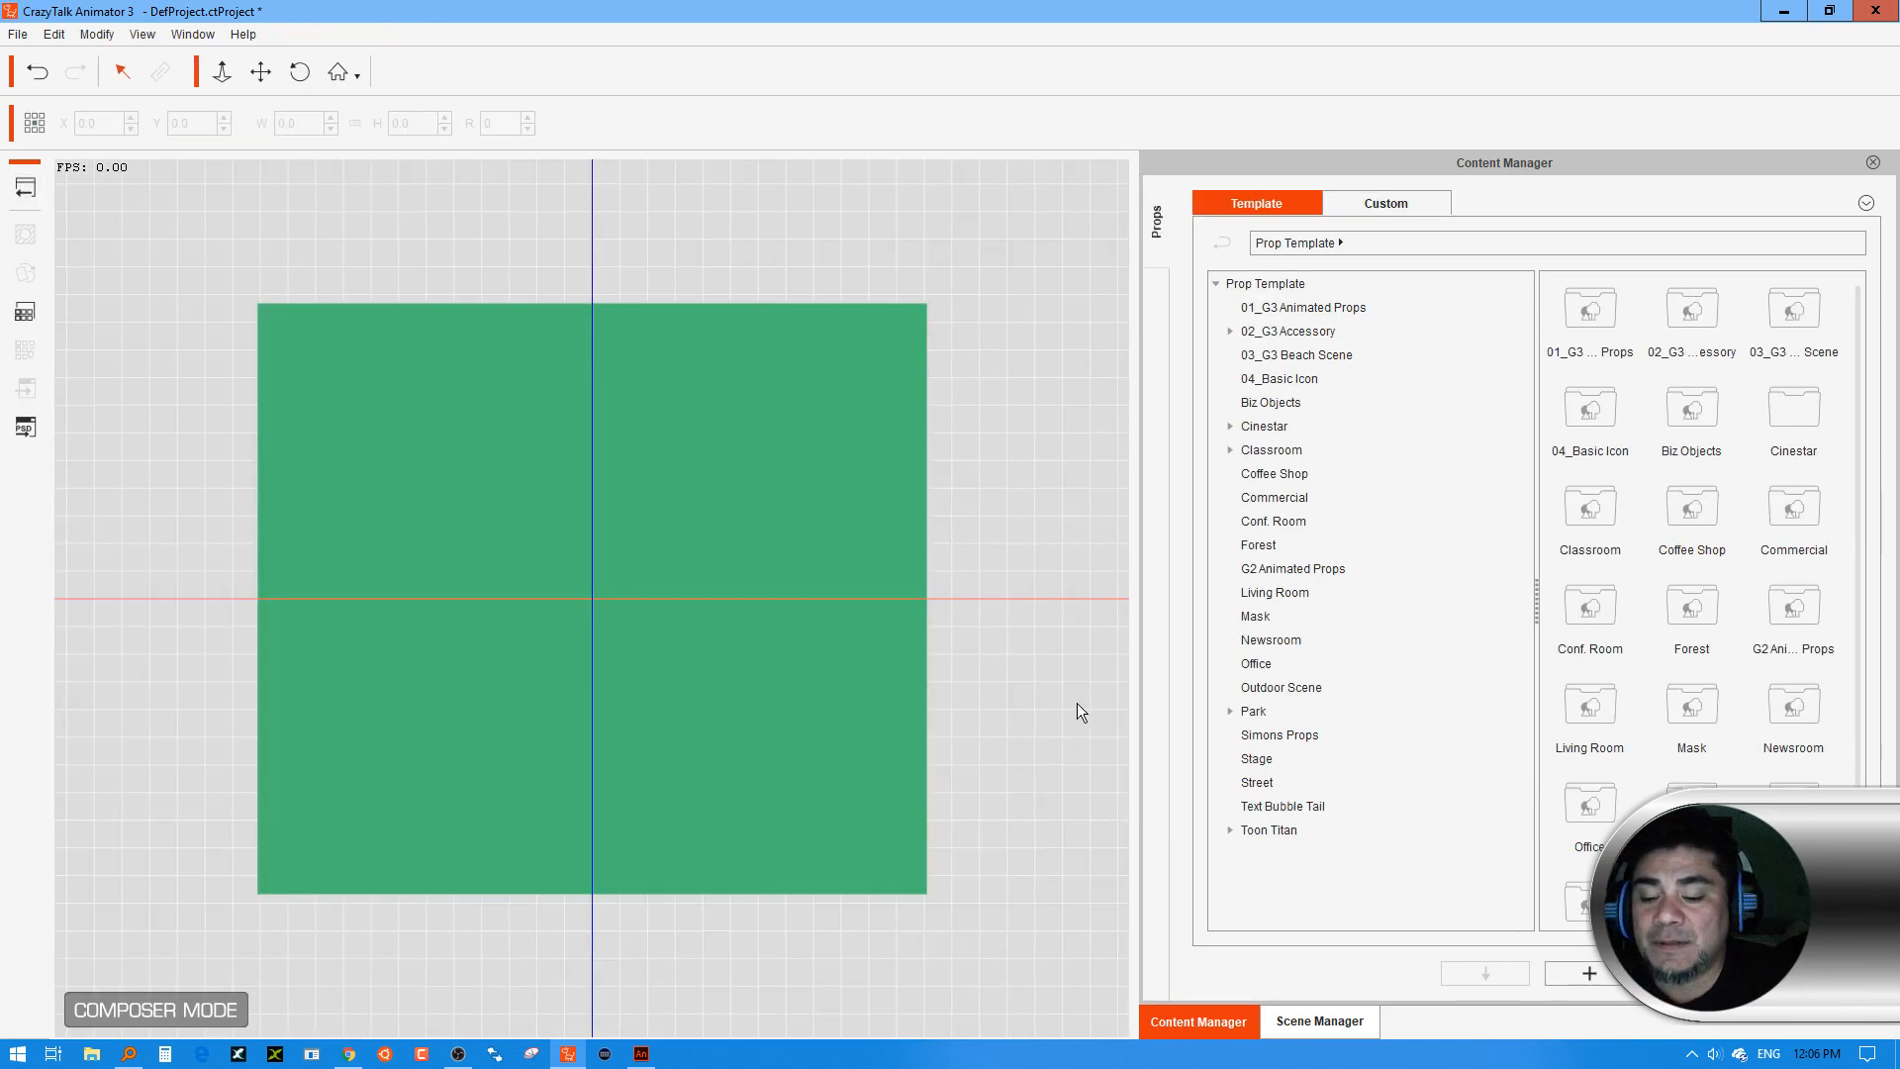
left_click(636, 483)
left_click(30, 352)
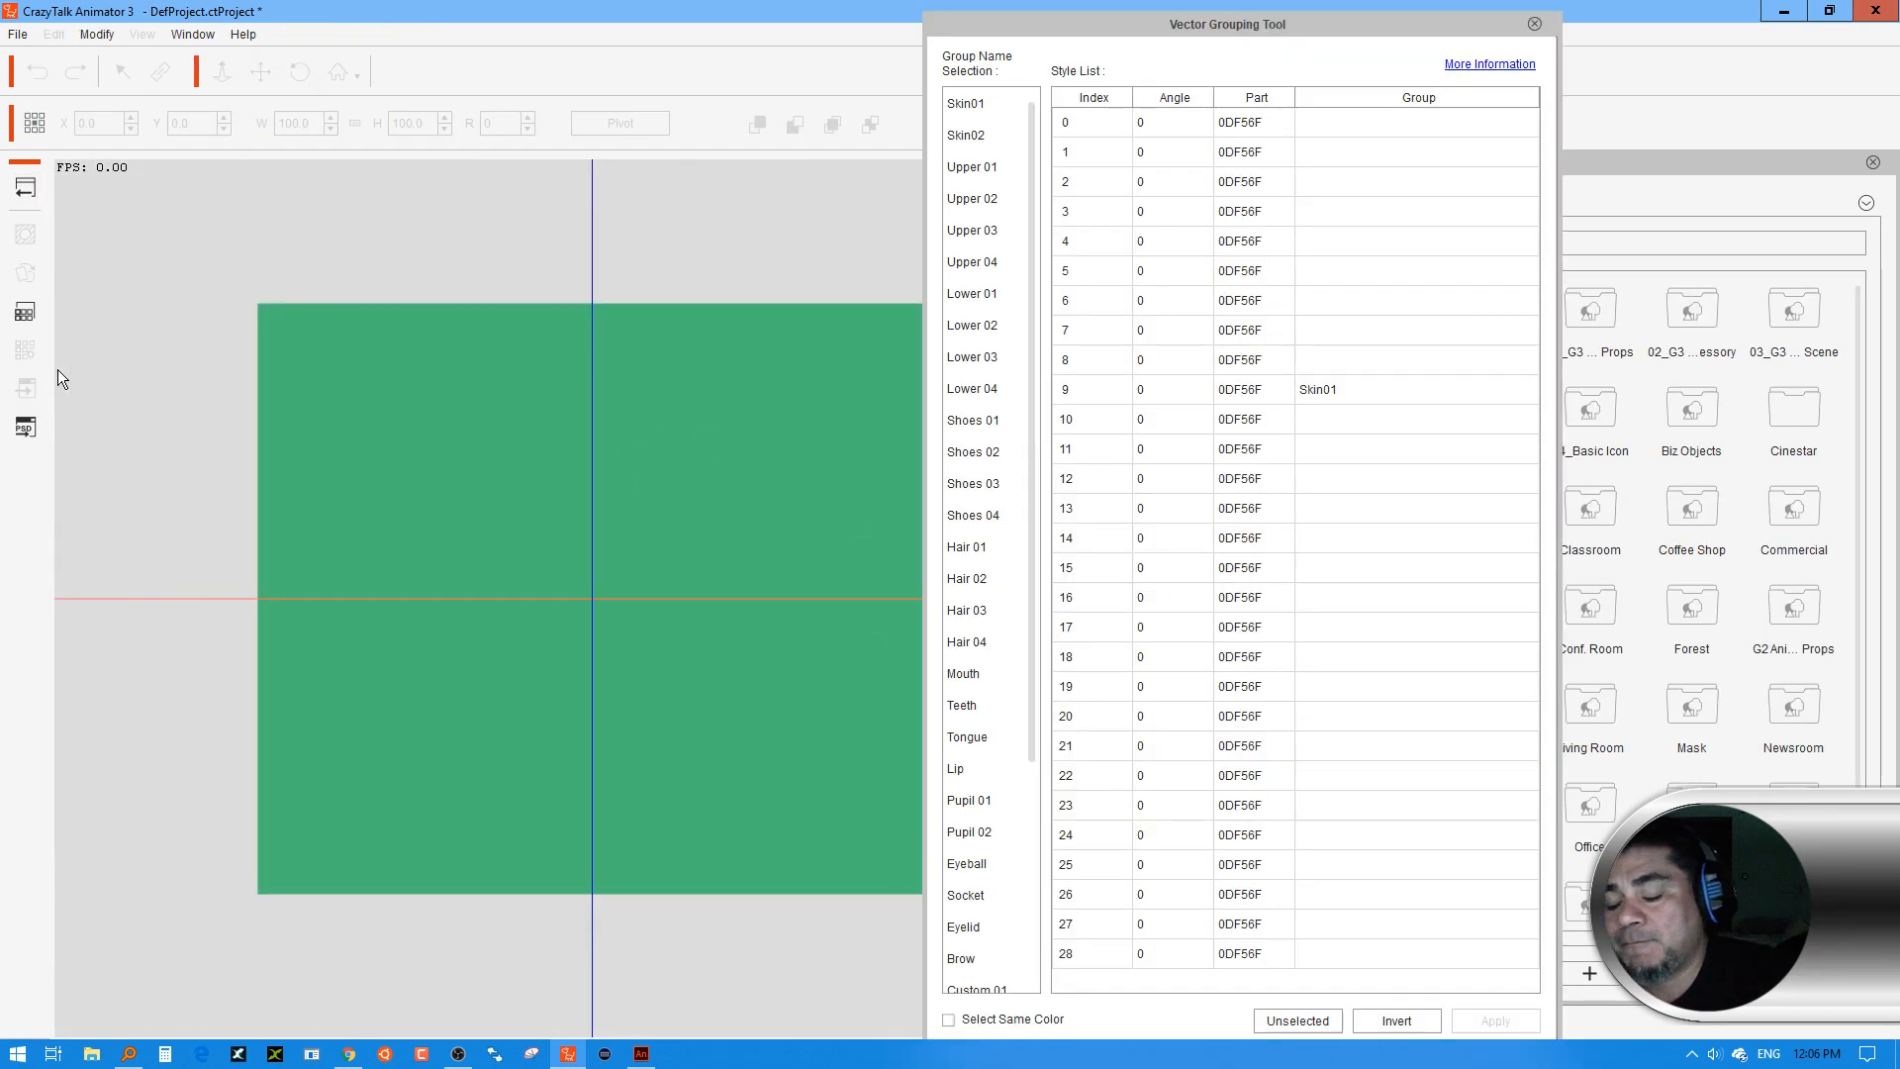
left_click(1334, 389)
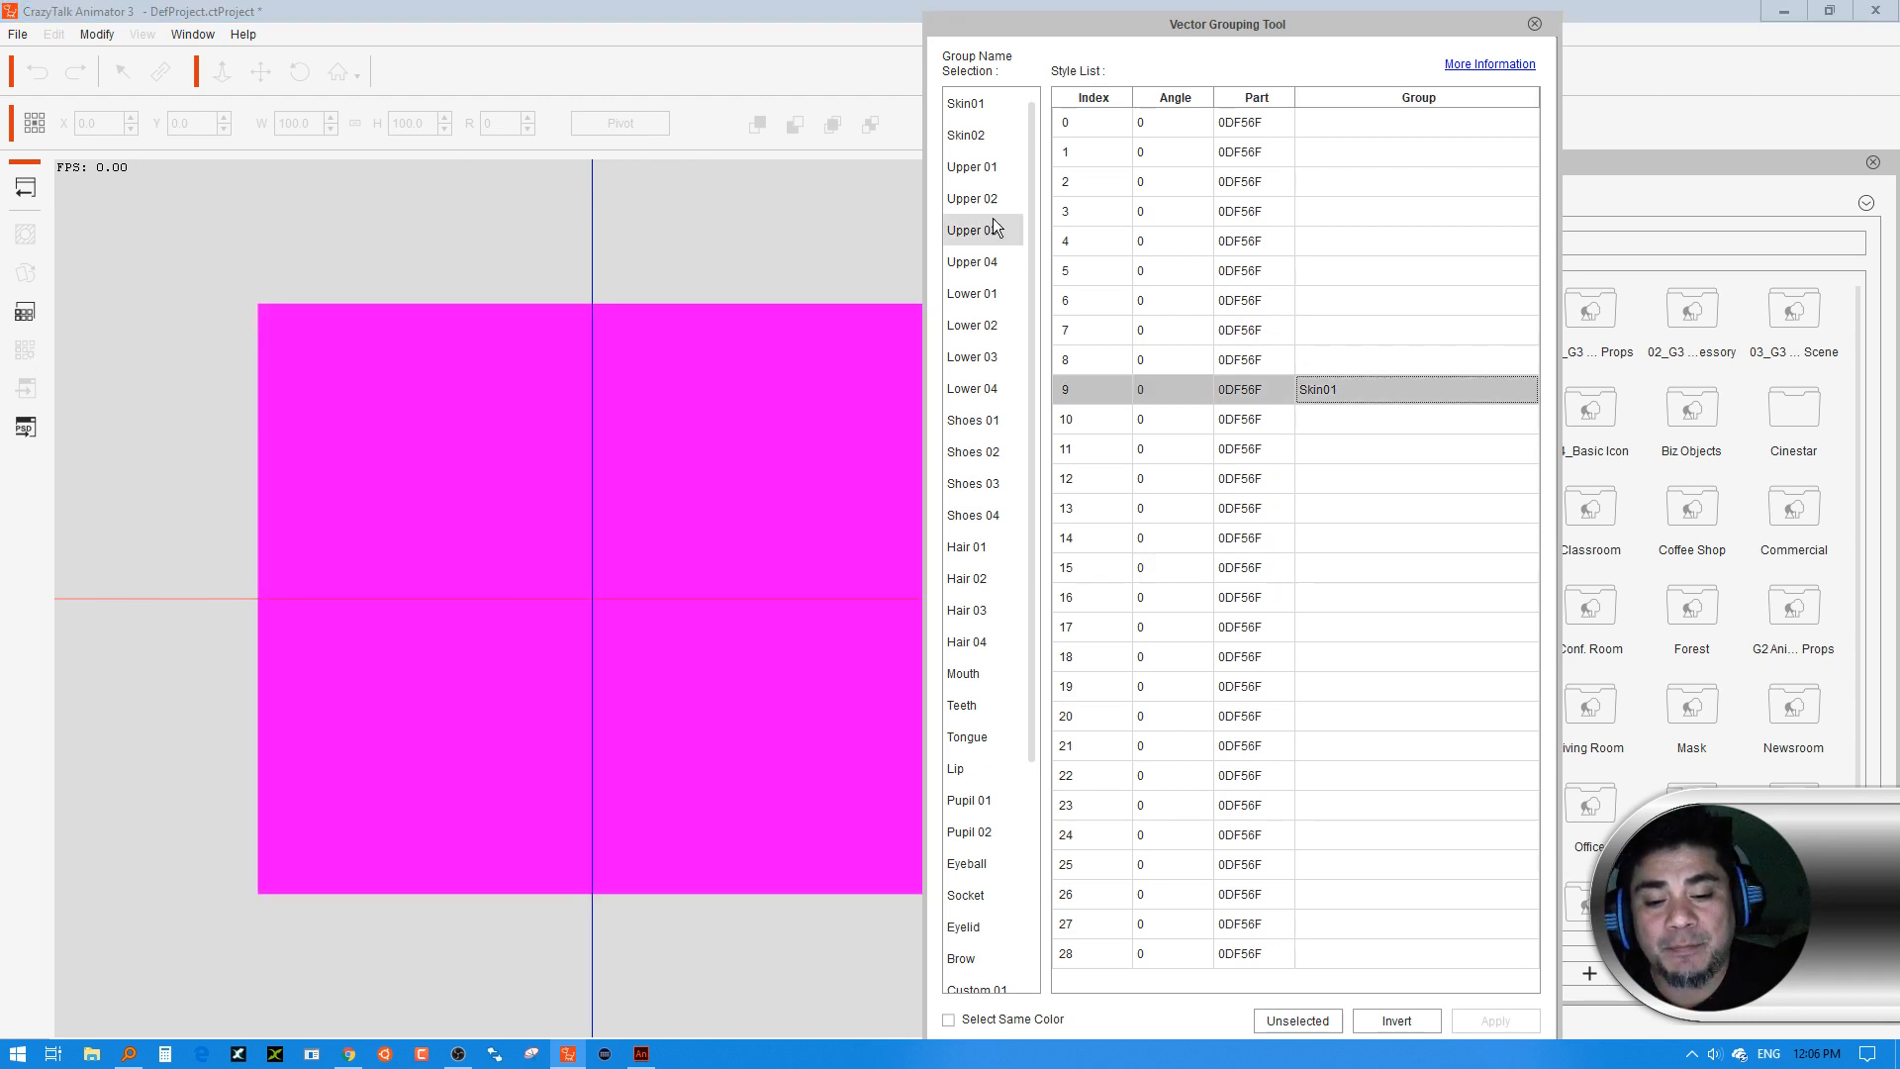
left_click(1508, 1025)
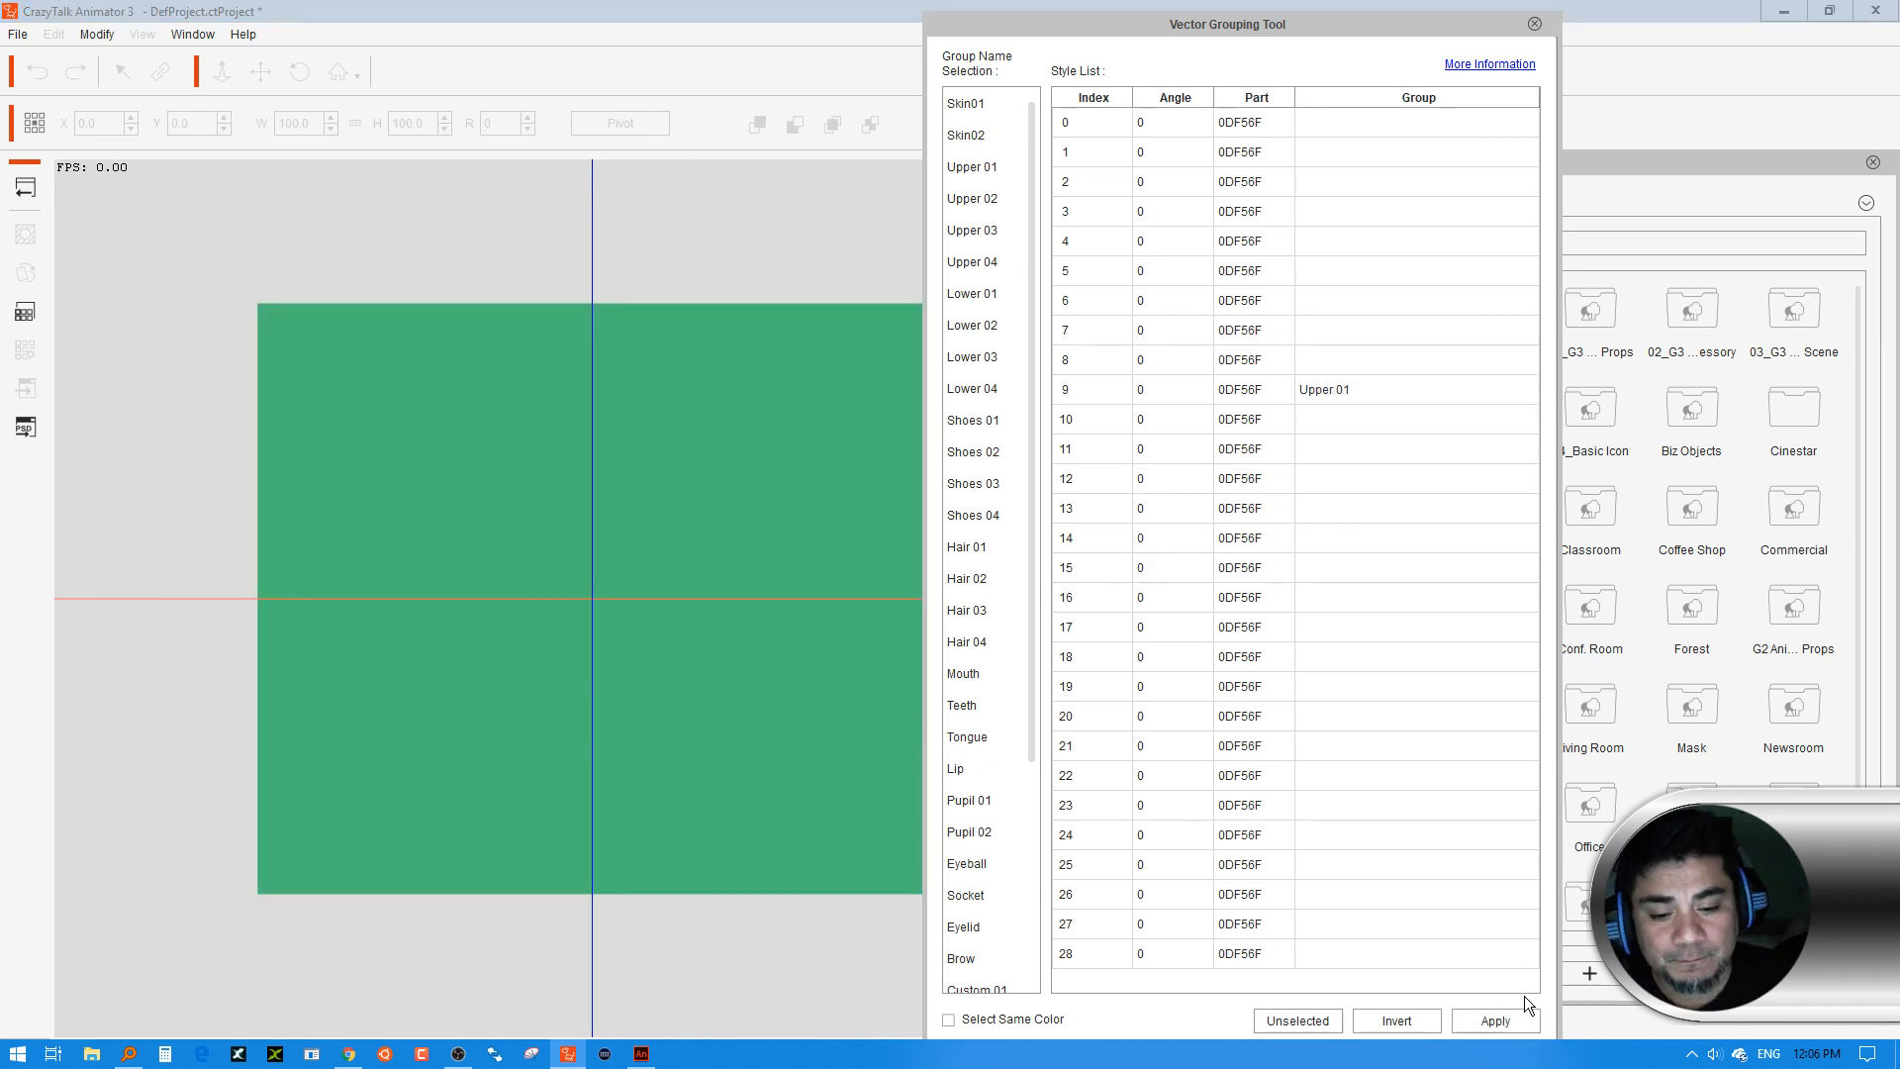
left_click(1535, 24)
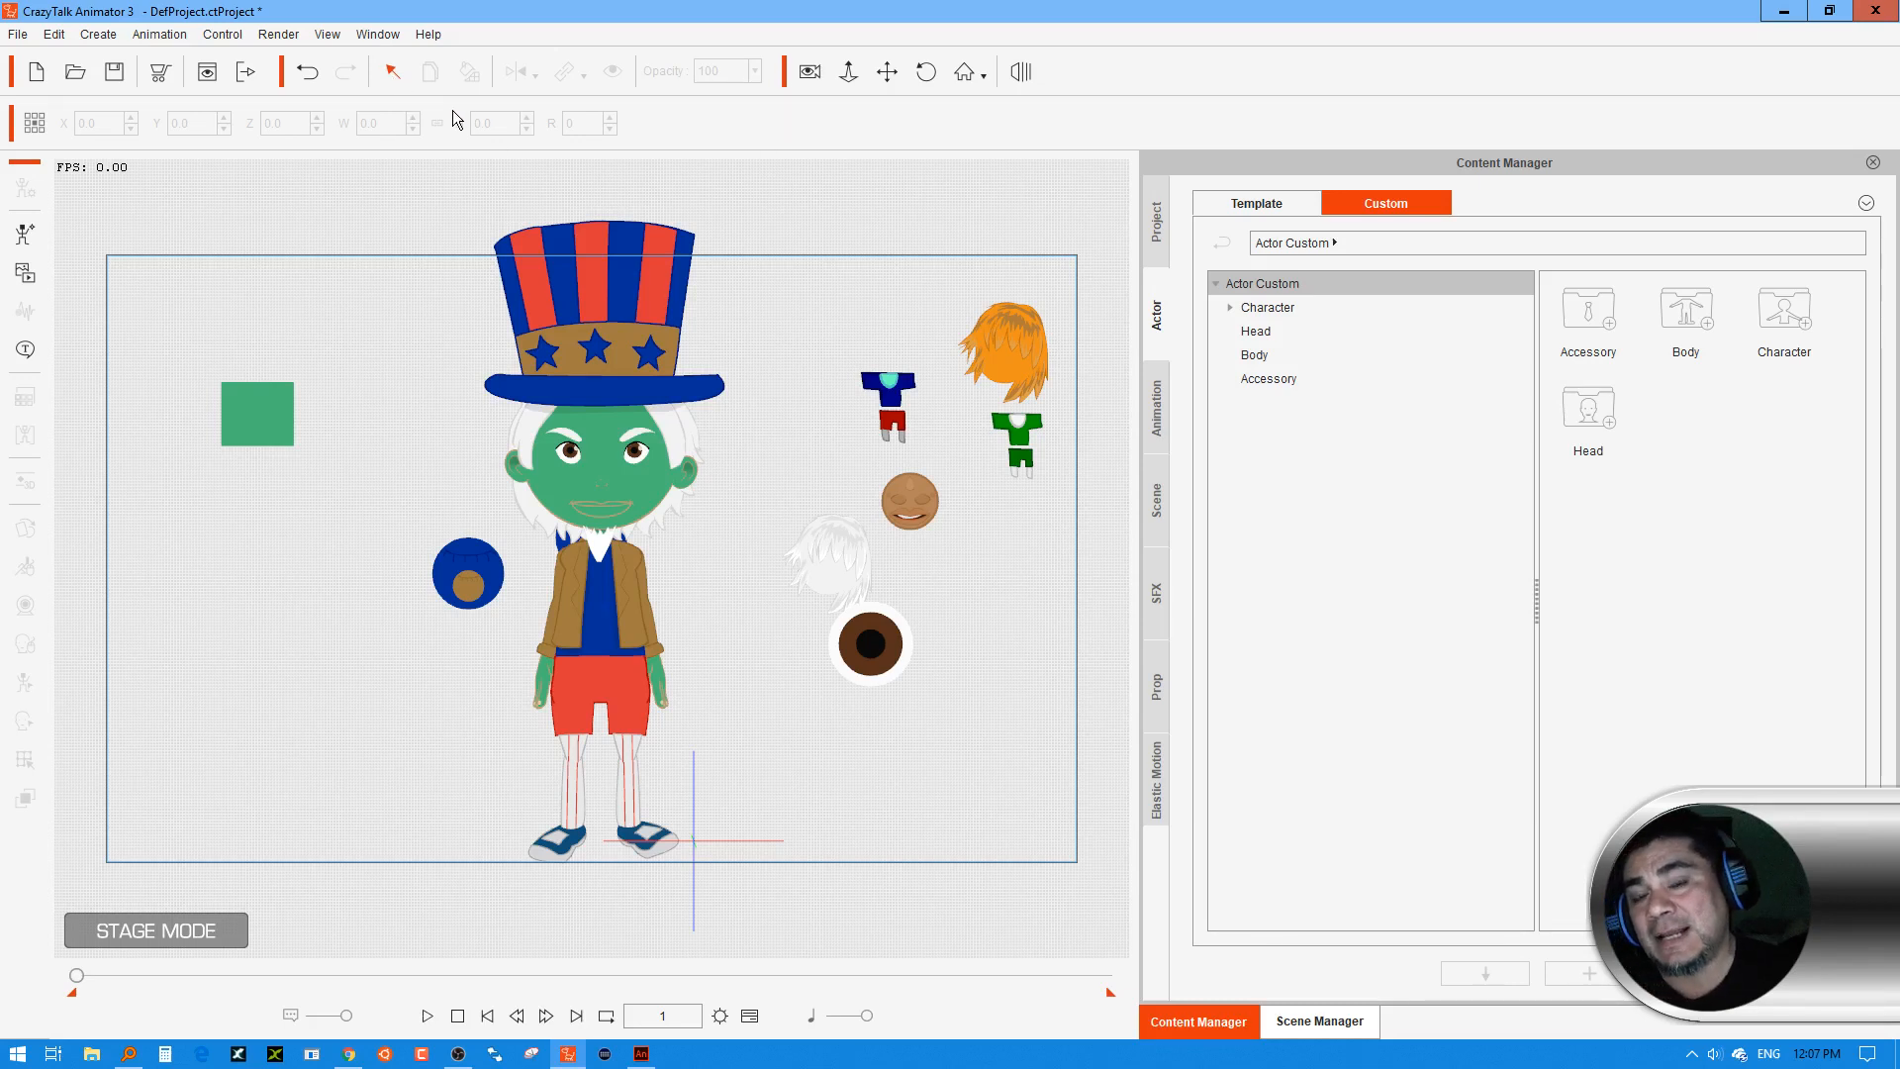
Transfer the green square's Upper 01 style to the character's shirt and hat
left_click(271, 426)
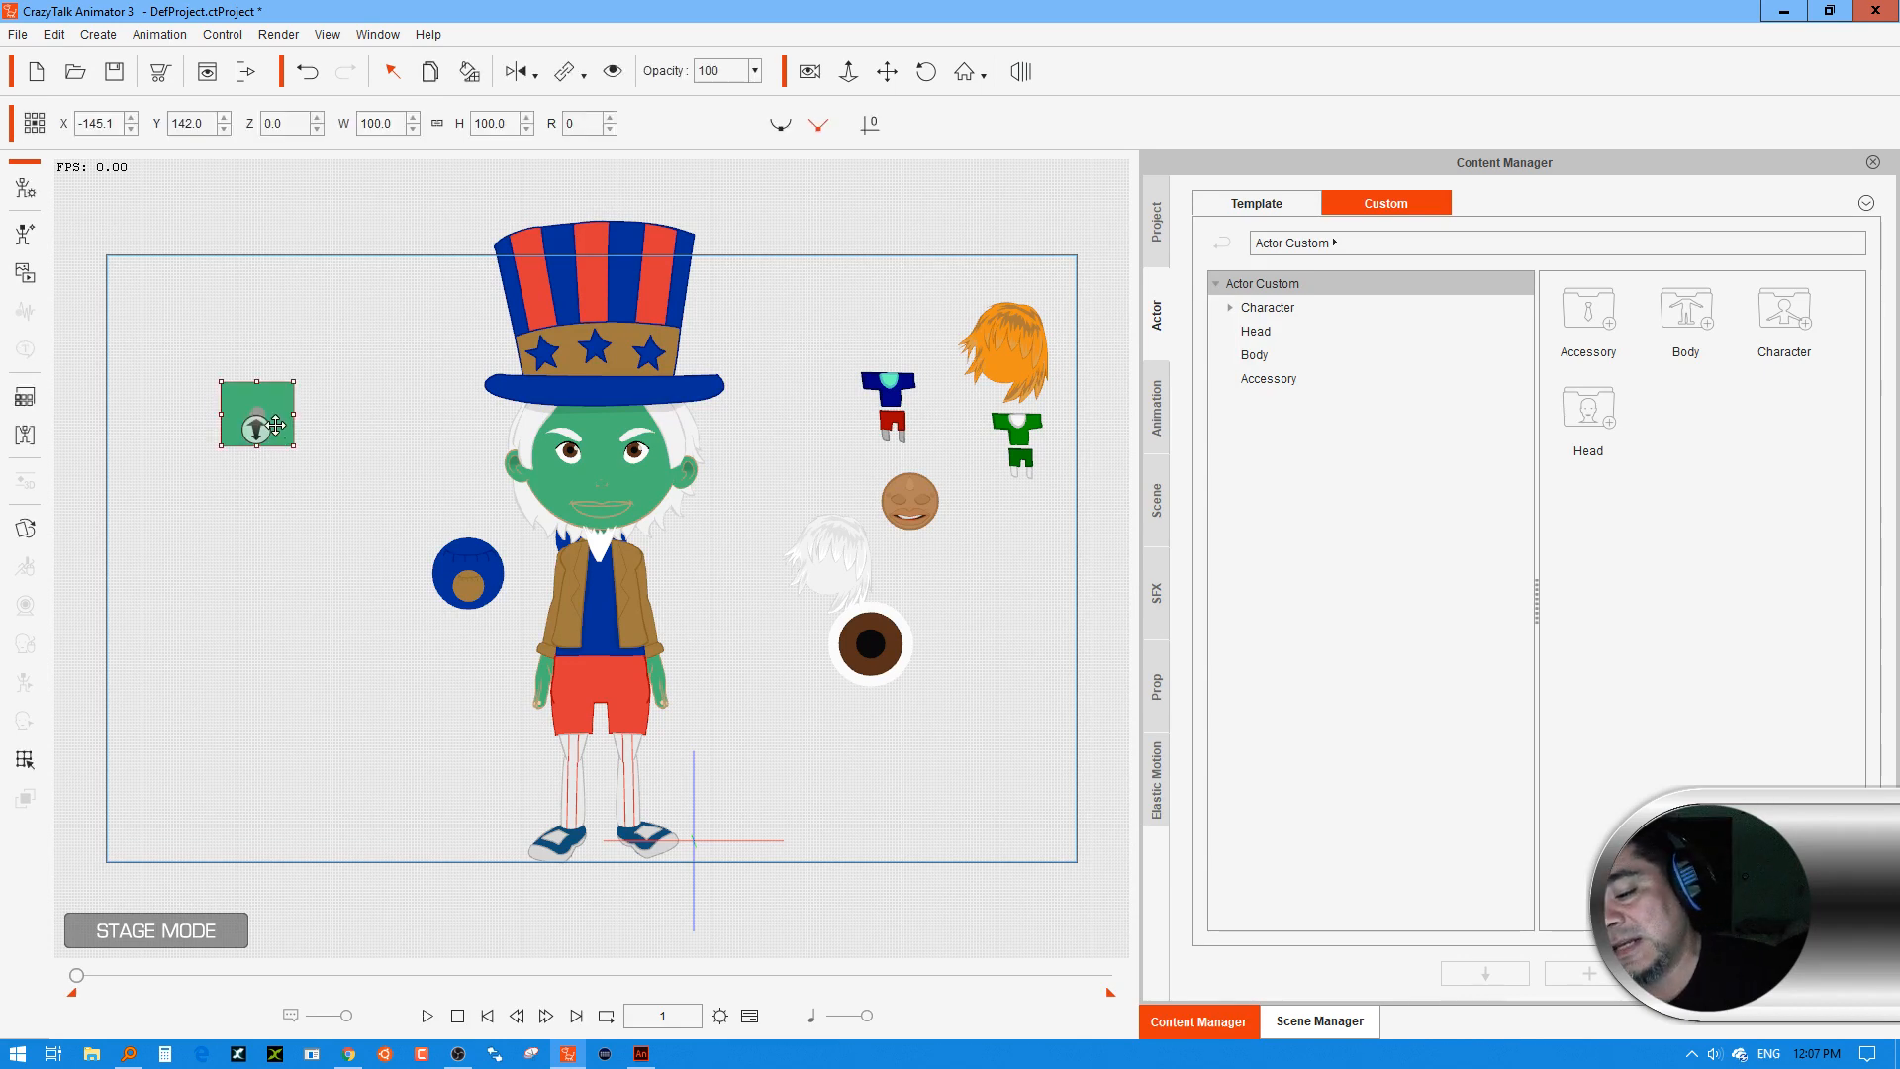
left_click(477, 78)
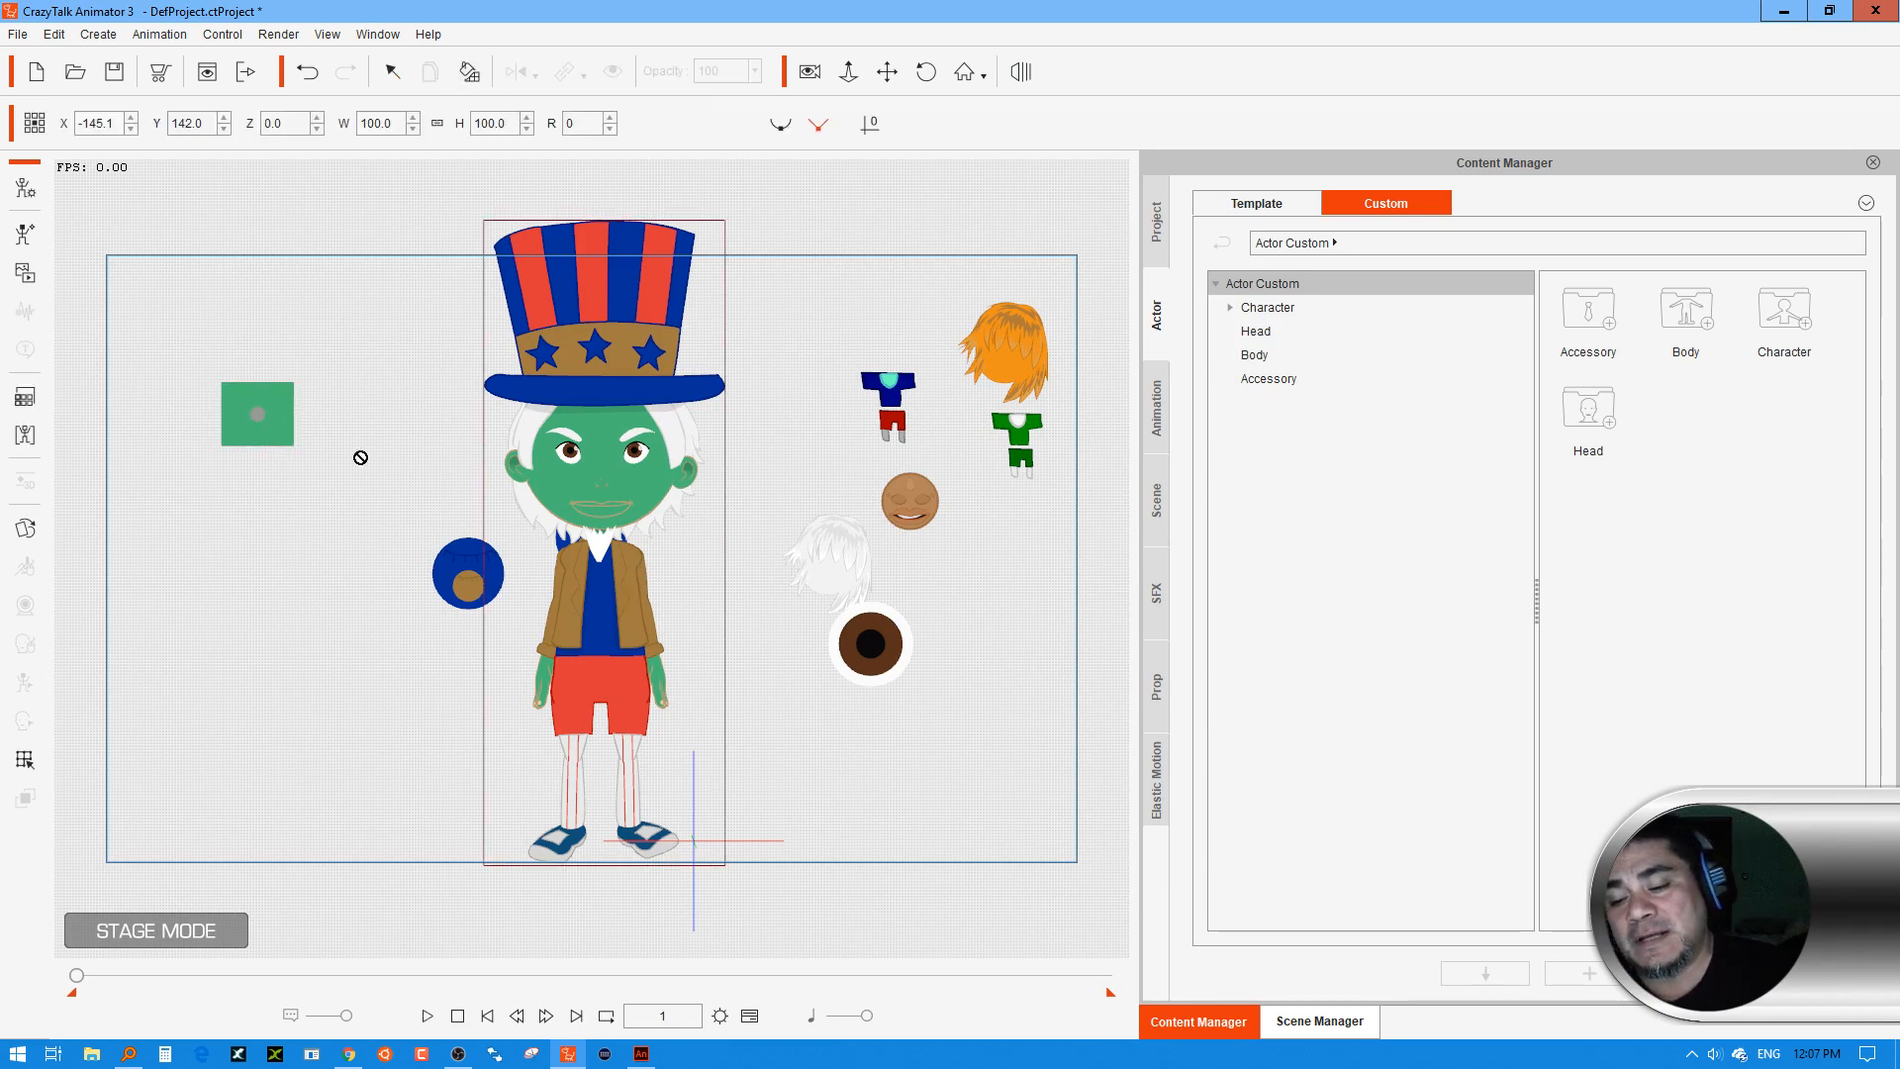
left_click(617, 611)
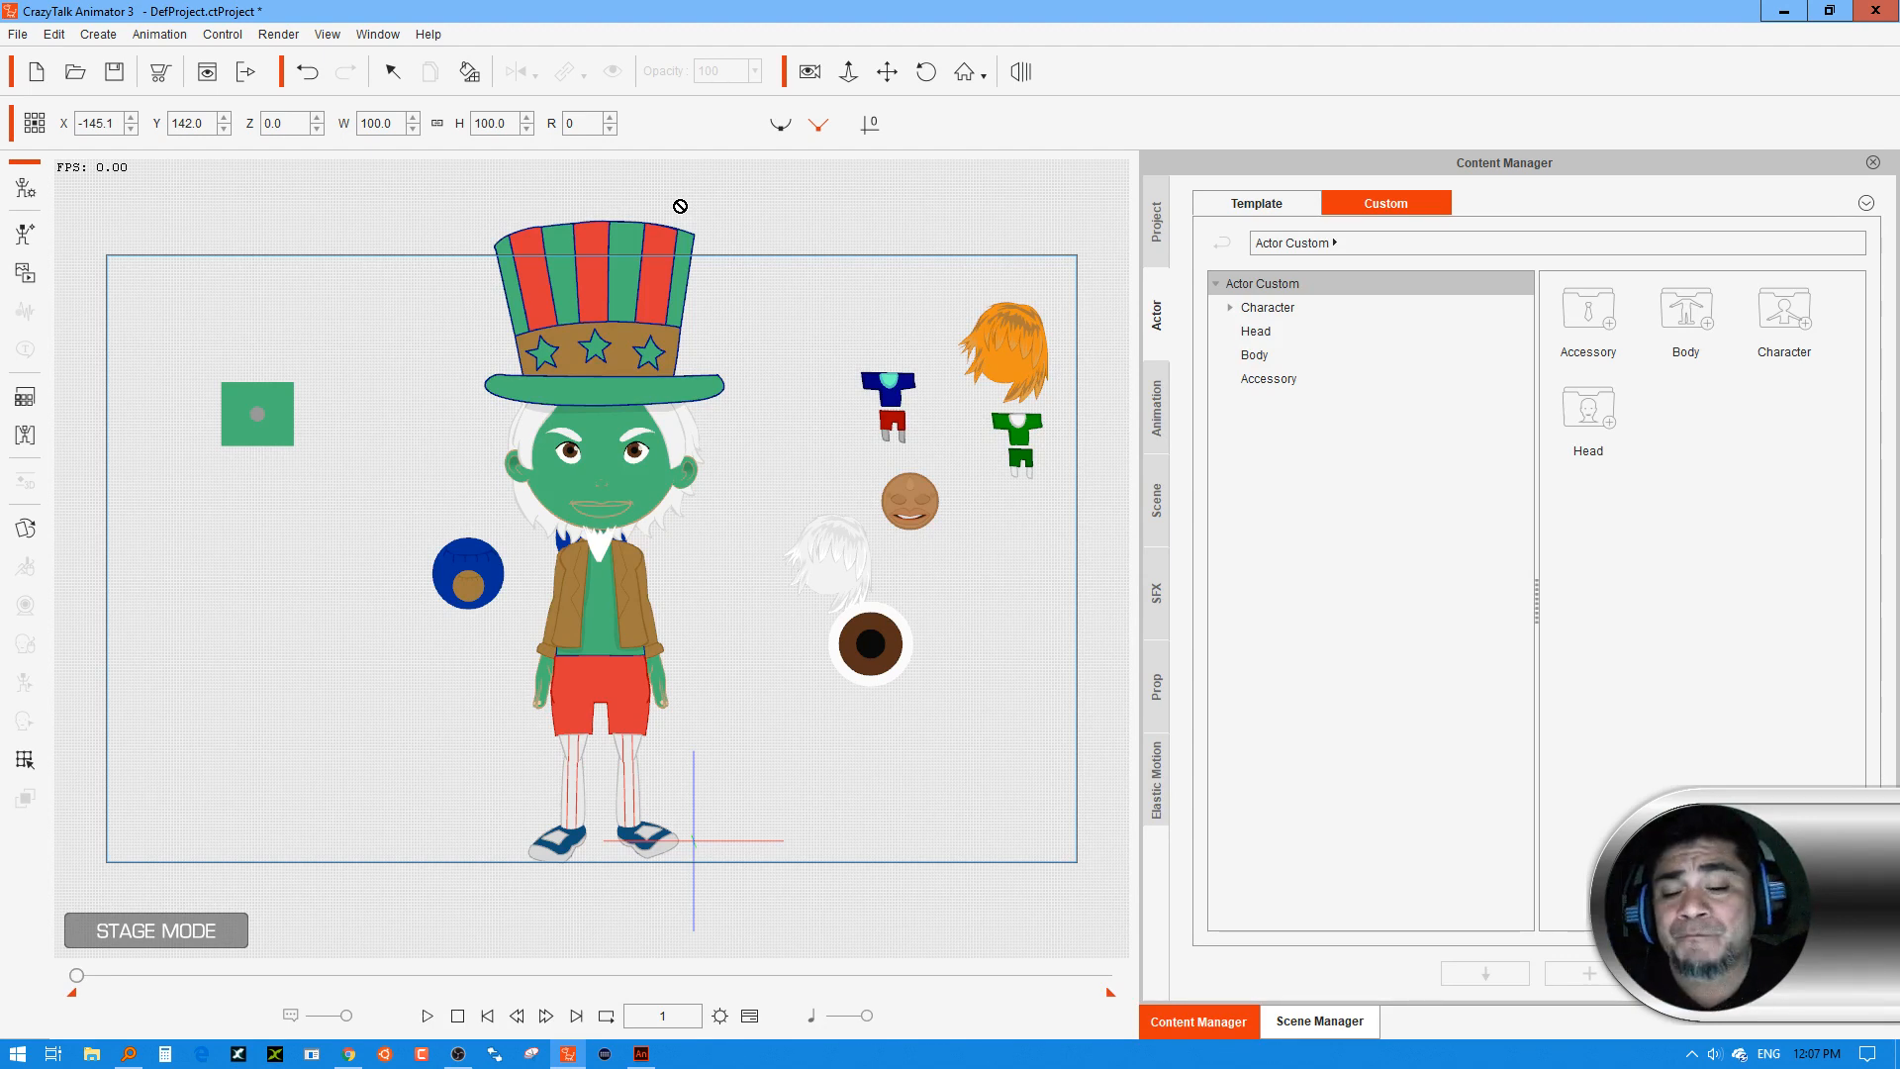
Examine the names of the props in the Scene Manager and return to the prop library
left_click(1160, 690)
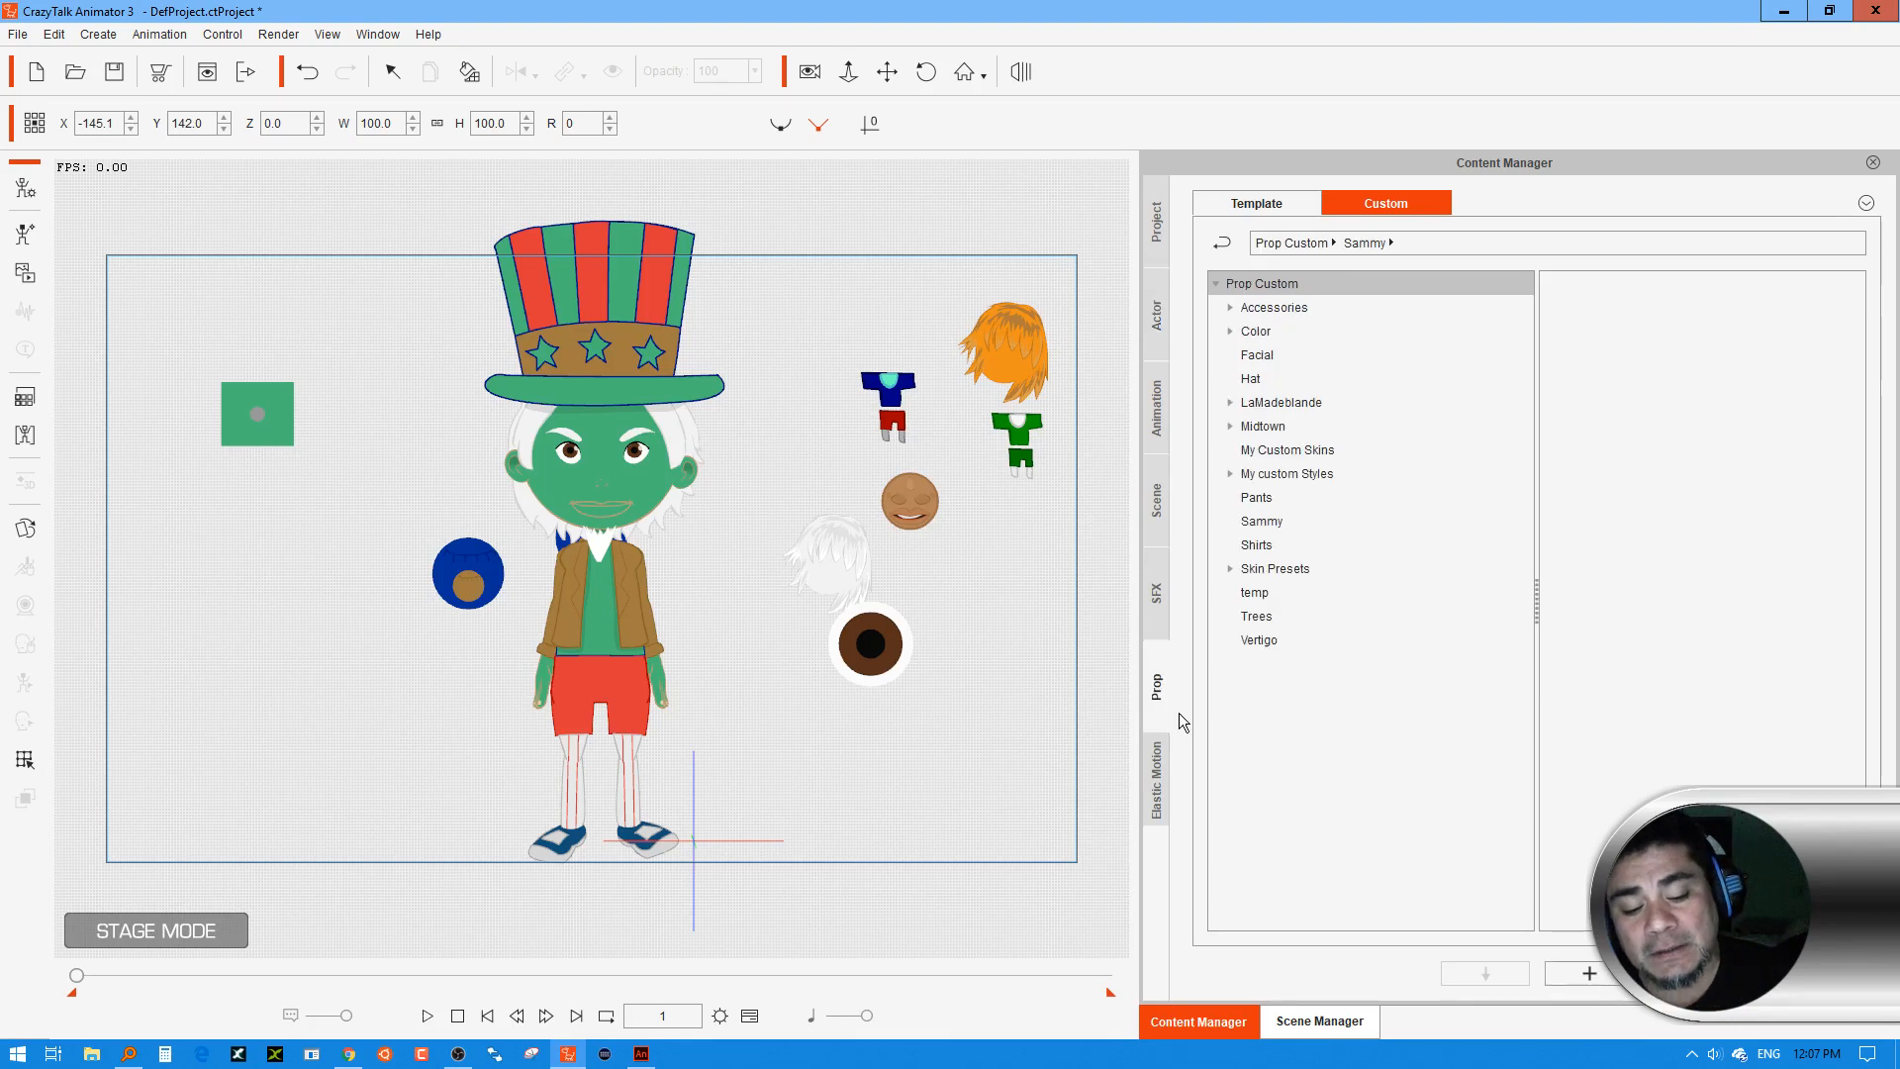
left_click(1165, 774)
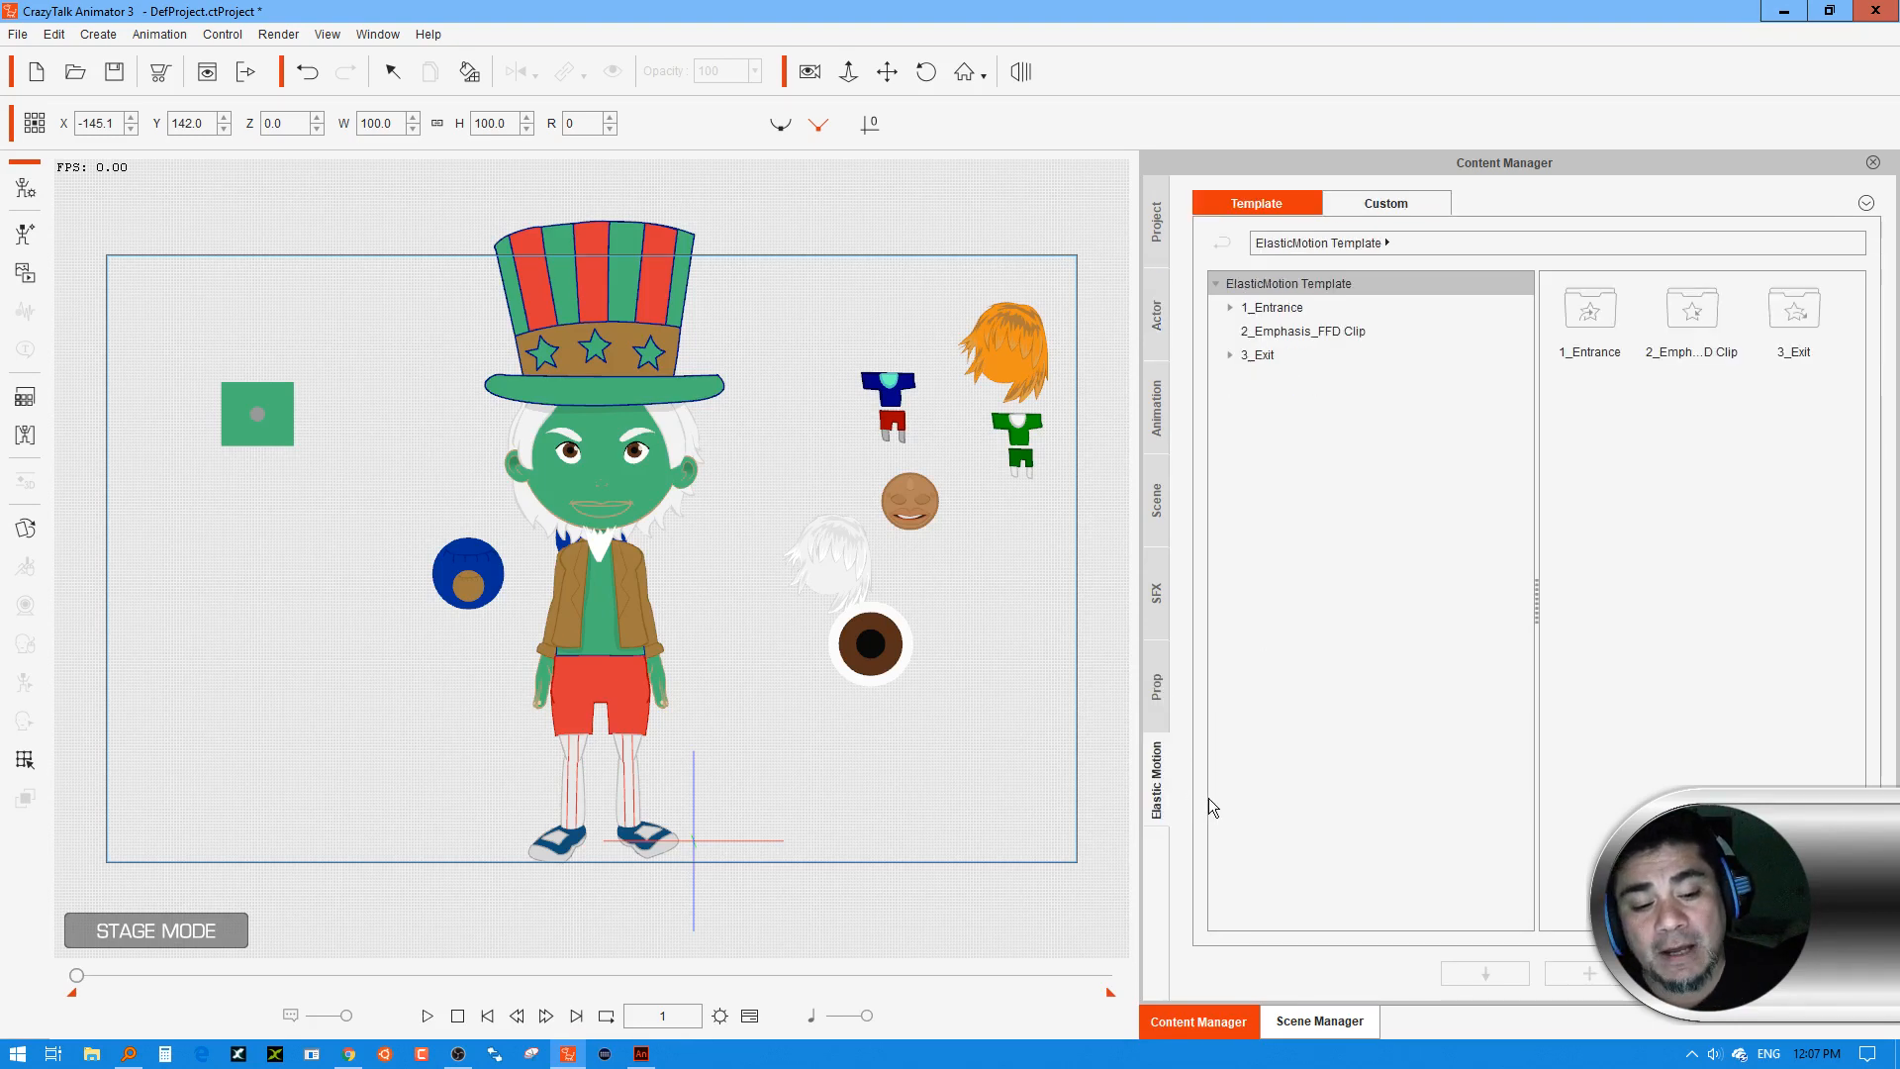
left_click(1161, 691)
left_click(1309, 1019)
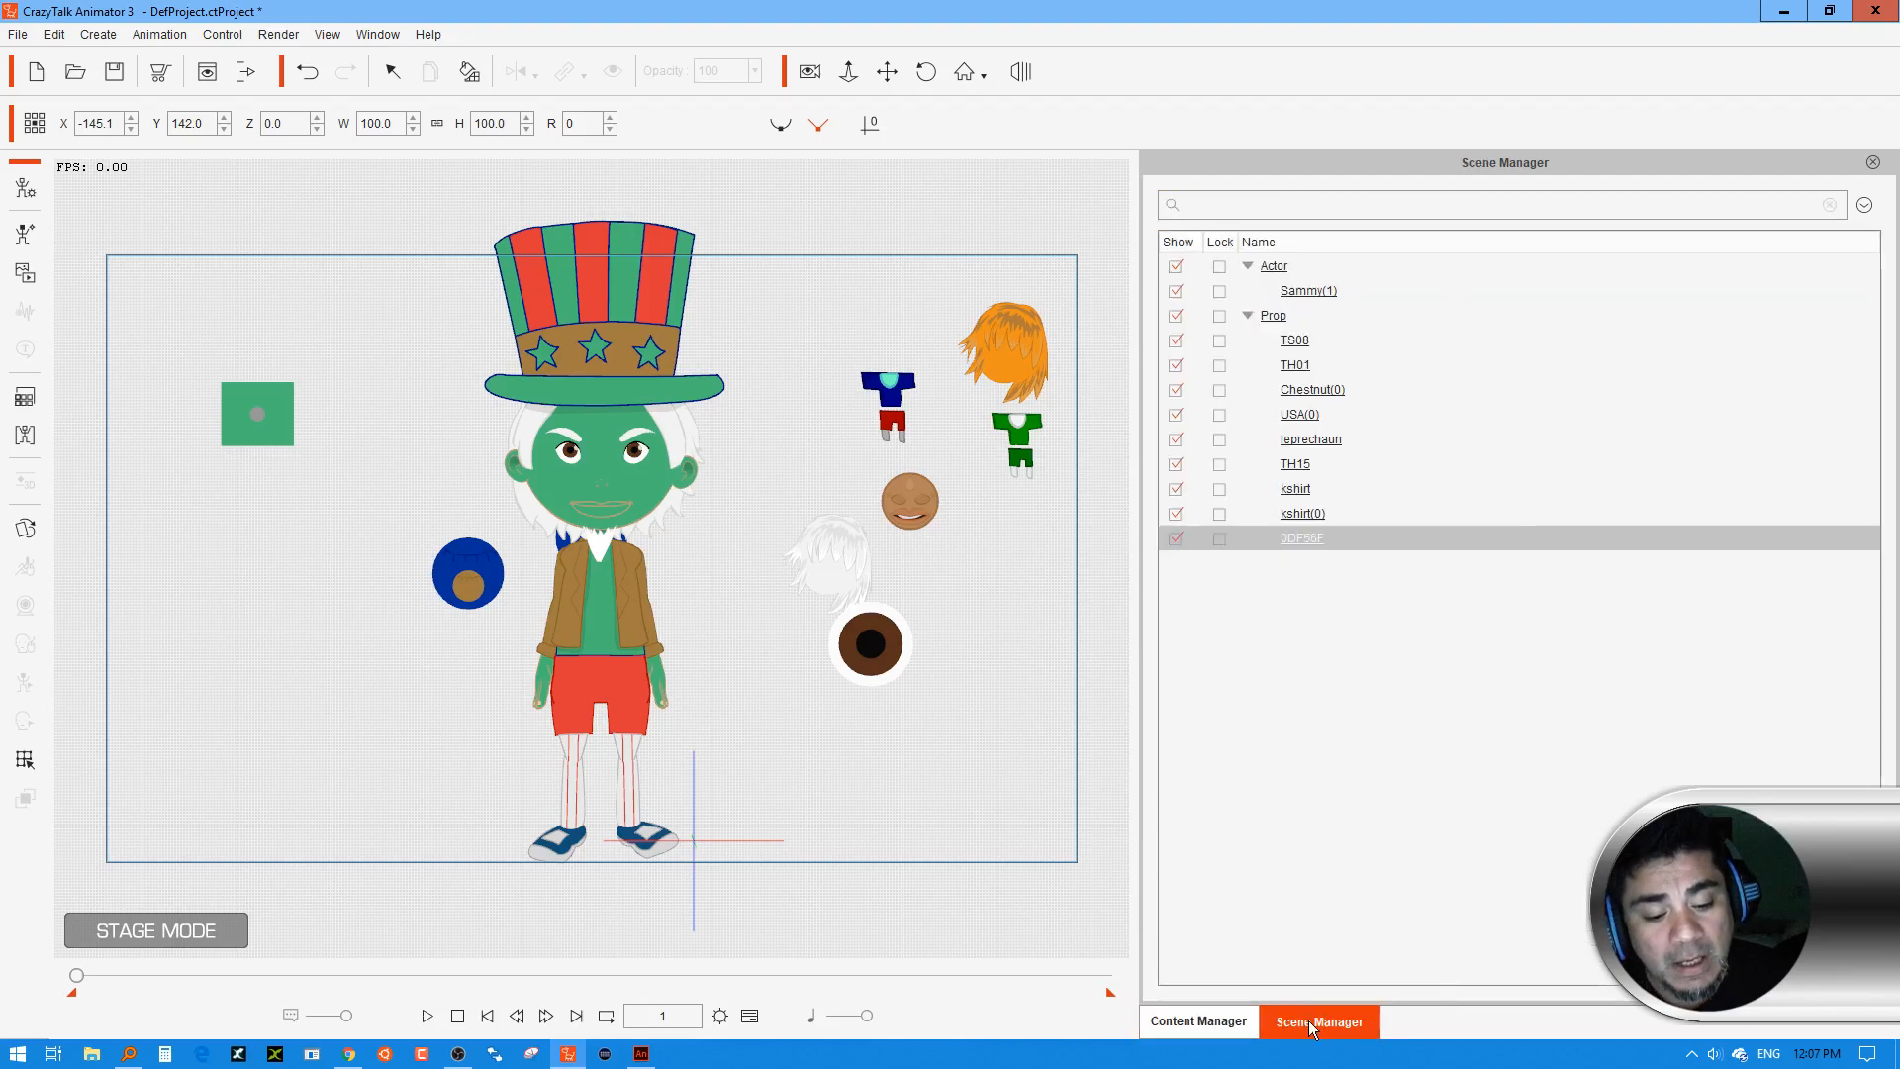
left_click(1225, 1025)
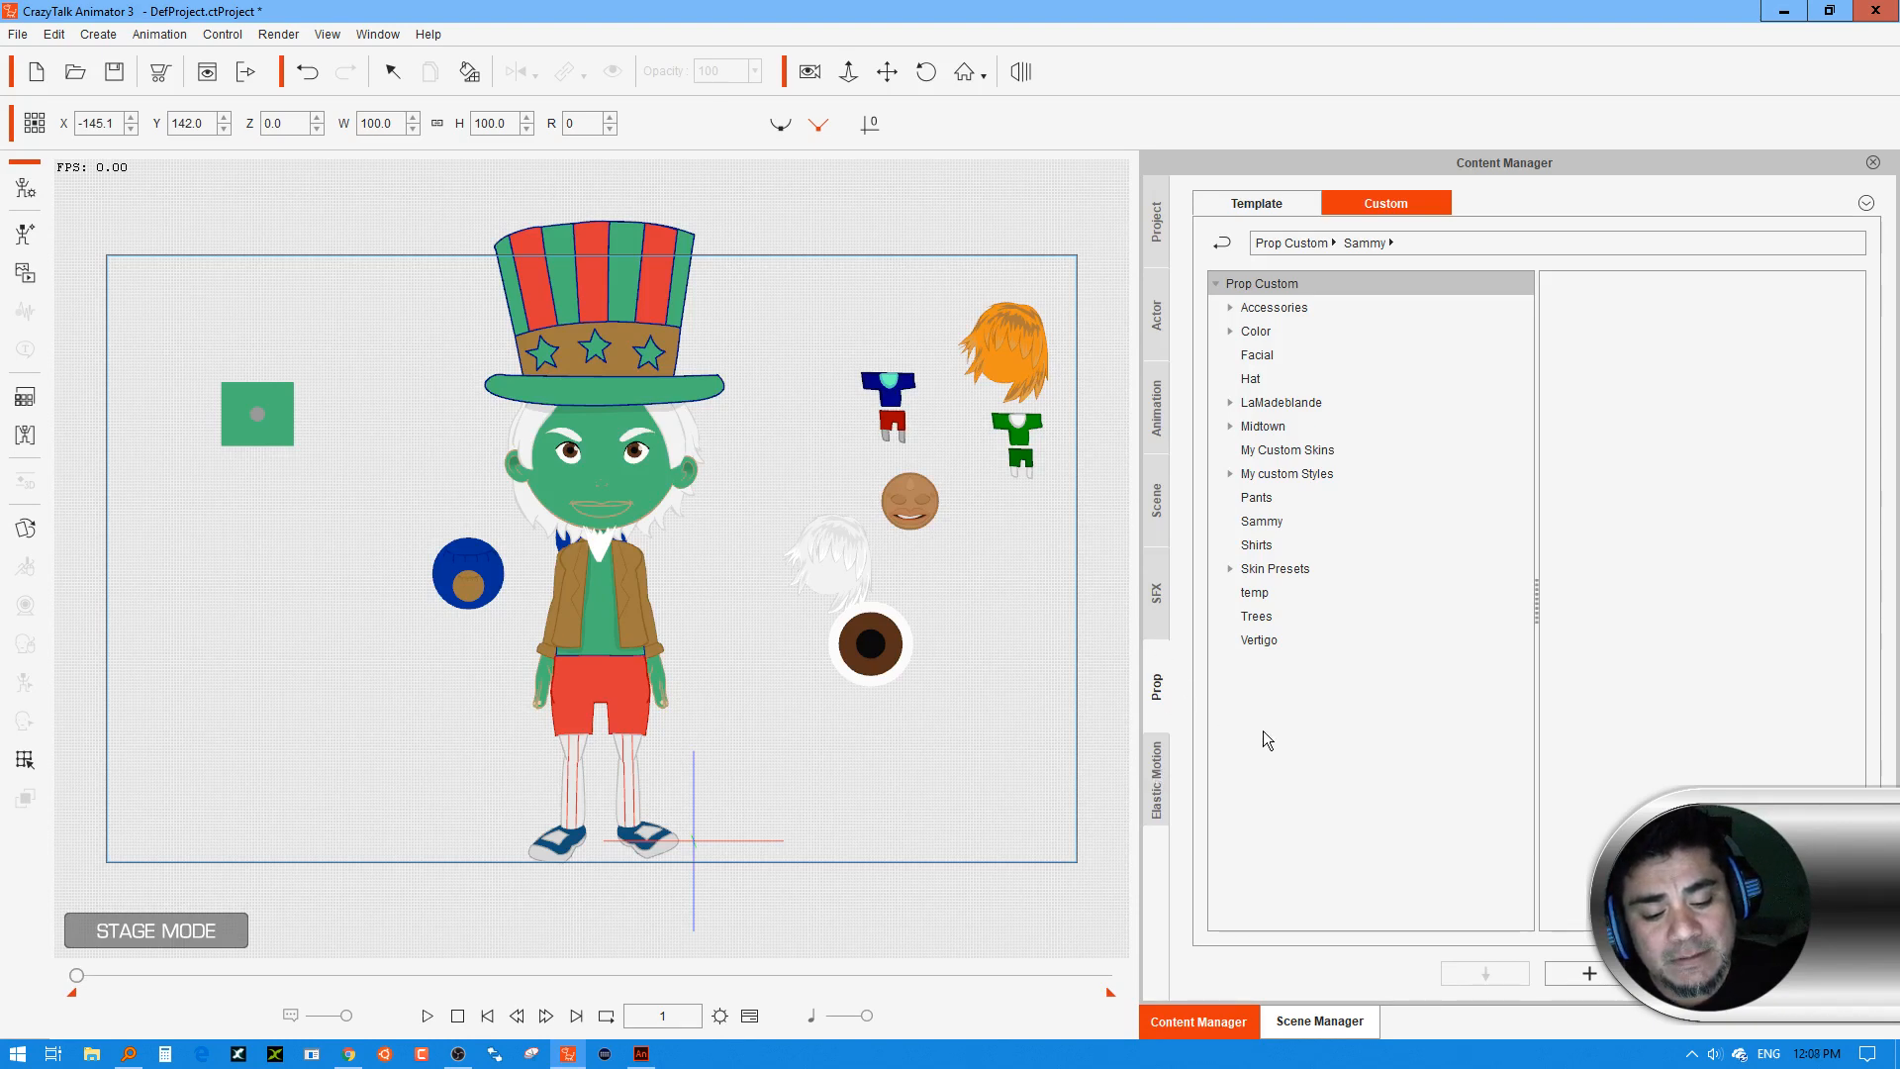
Place the TS08 skin from the Toon Titan Color Skin templates beside the character's head at X 31.0, Y 129.0
left_click(1257, 203)
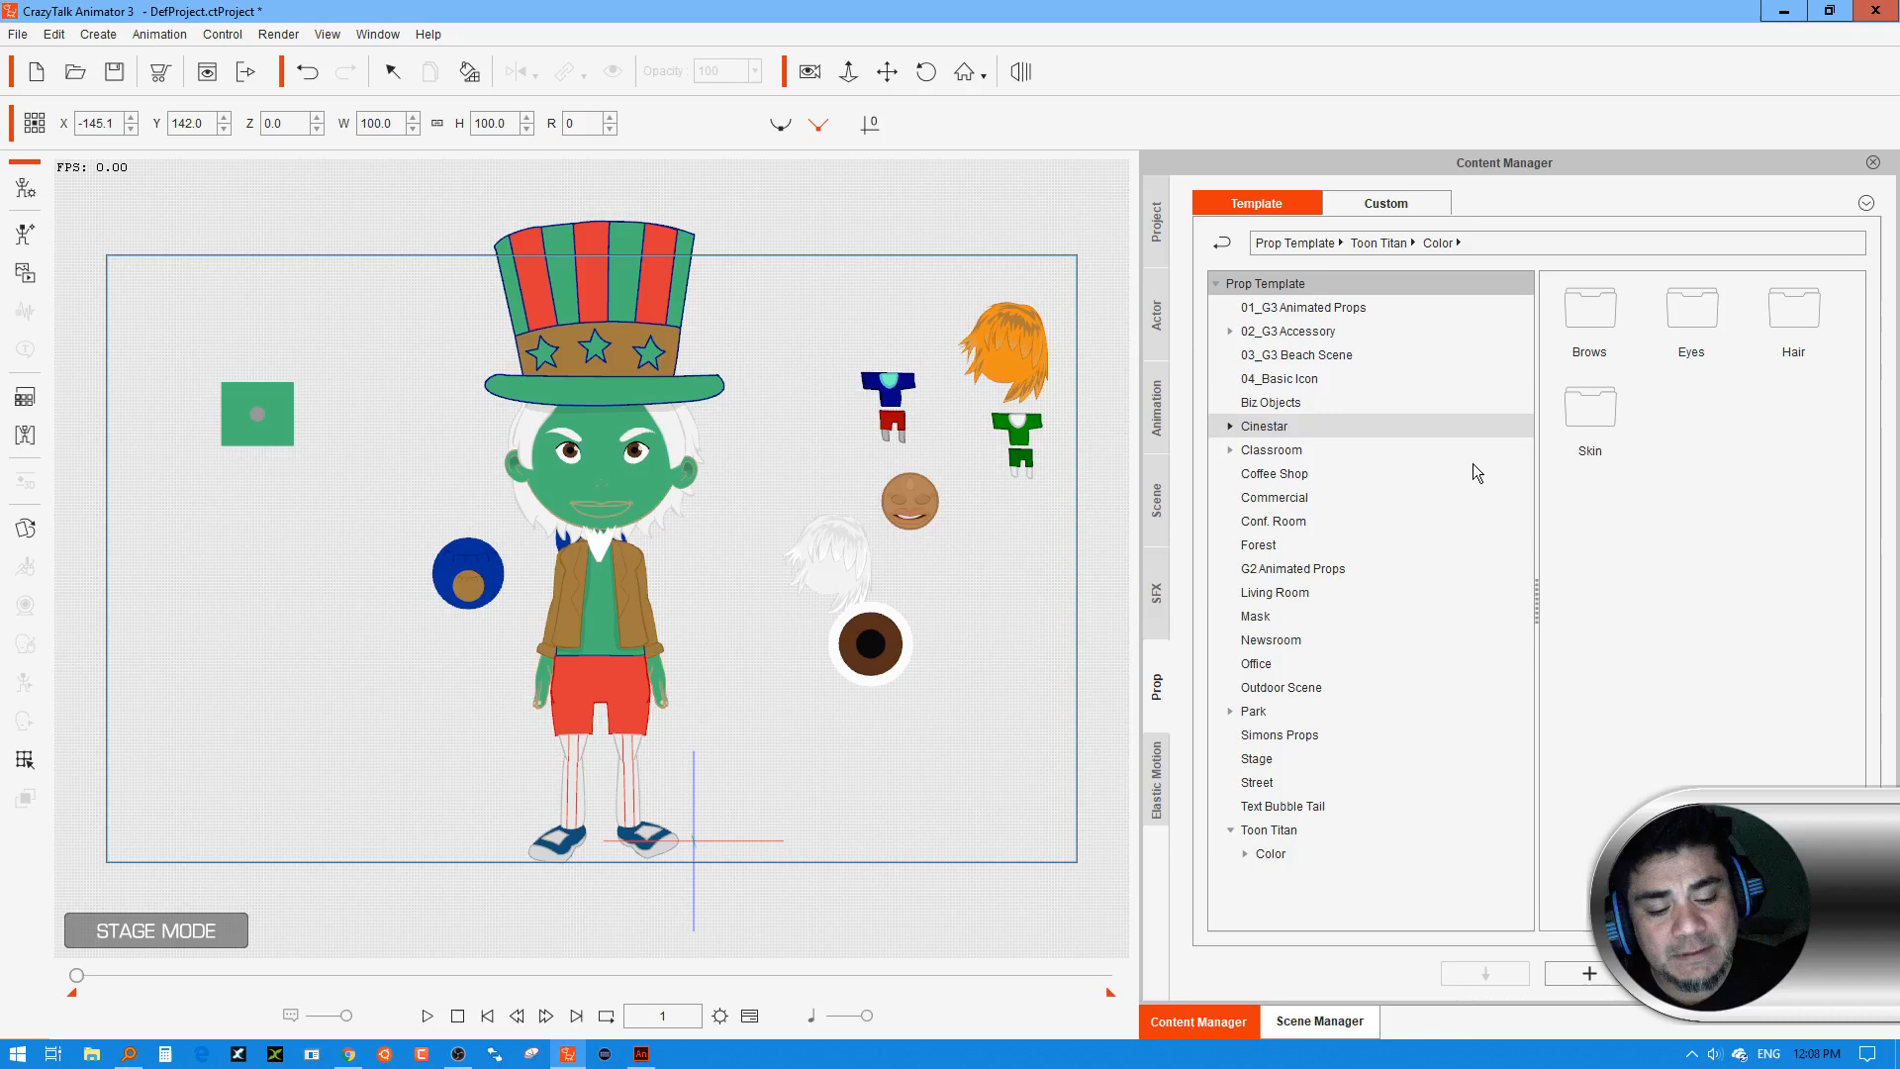
left_click(1286, 852)
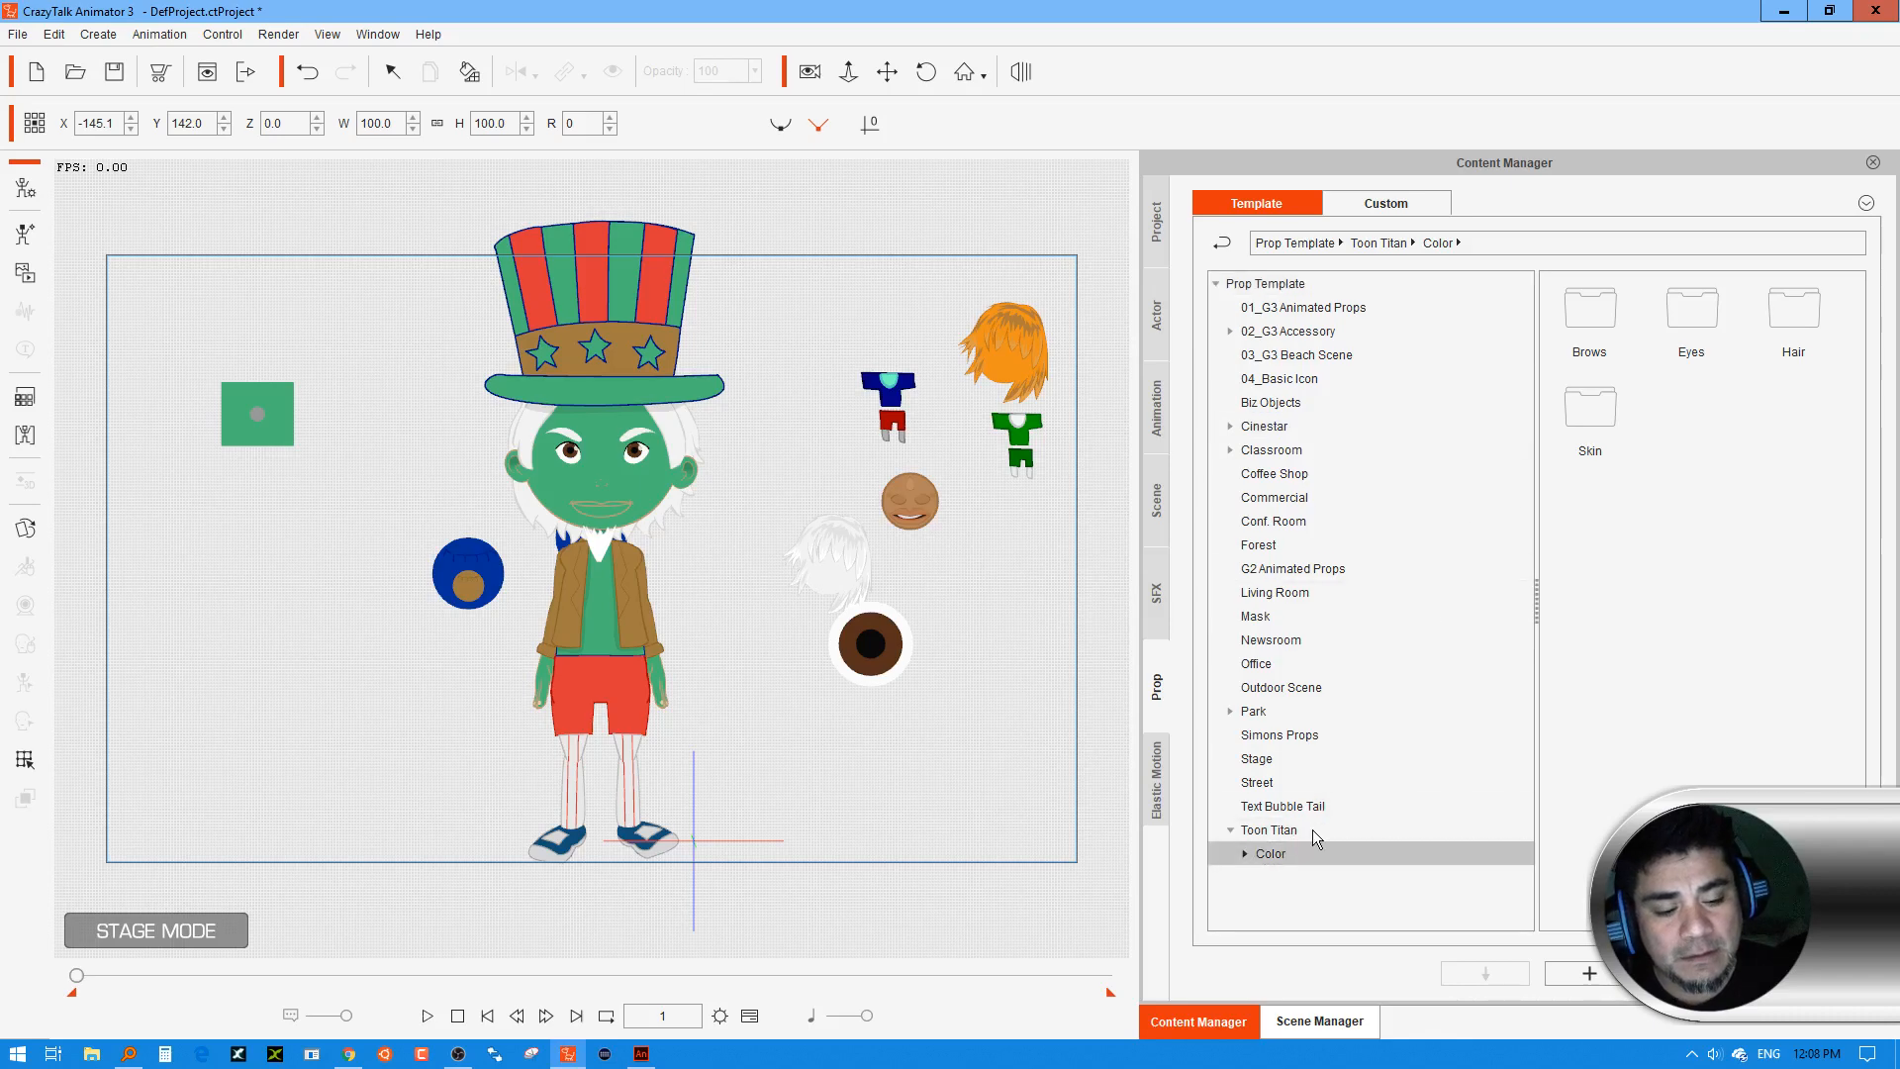
double_click(1595, 408)
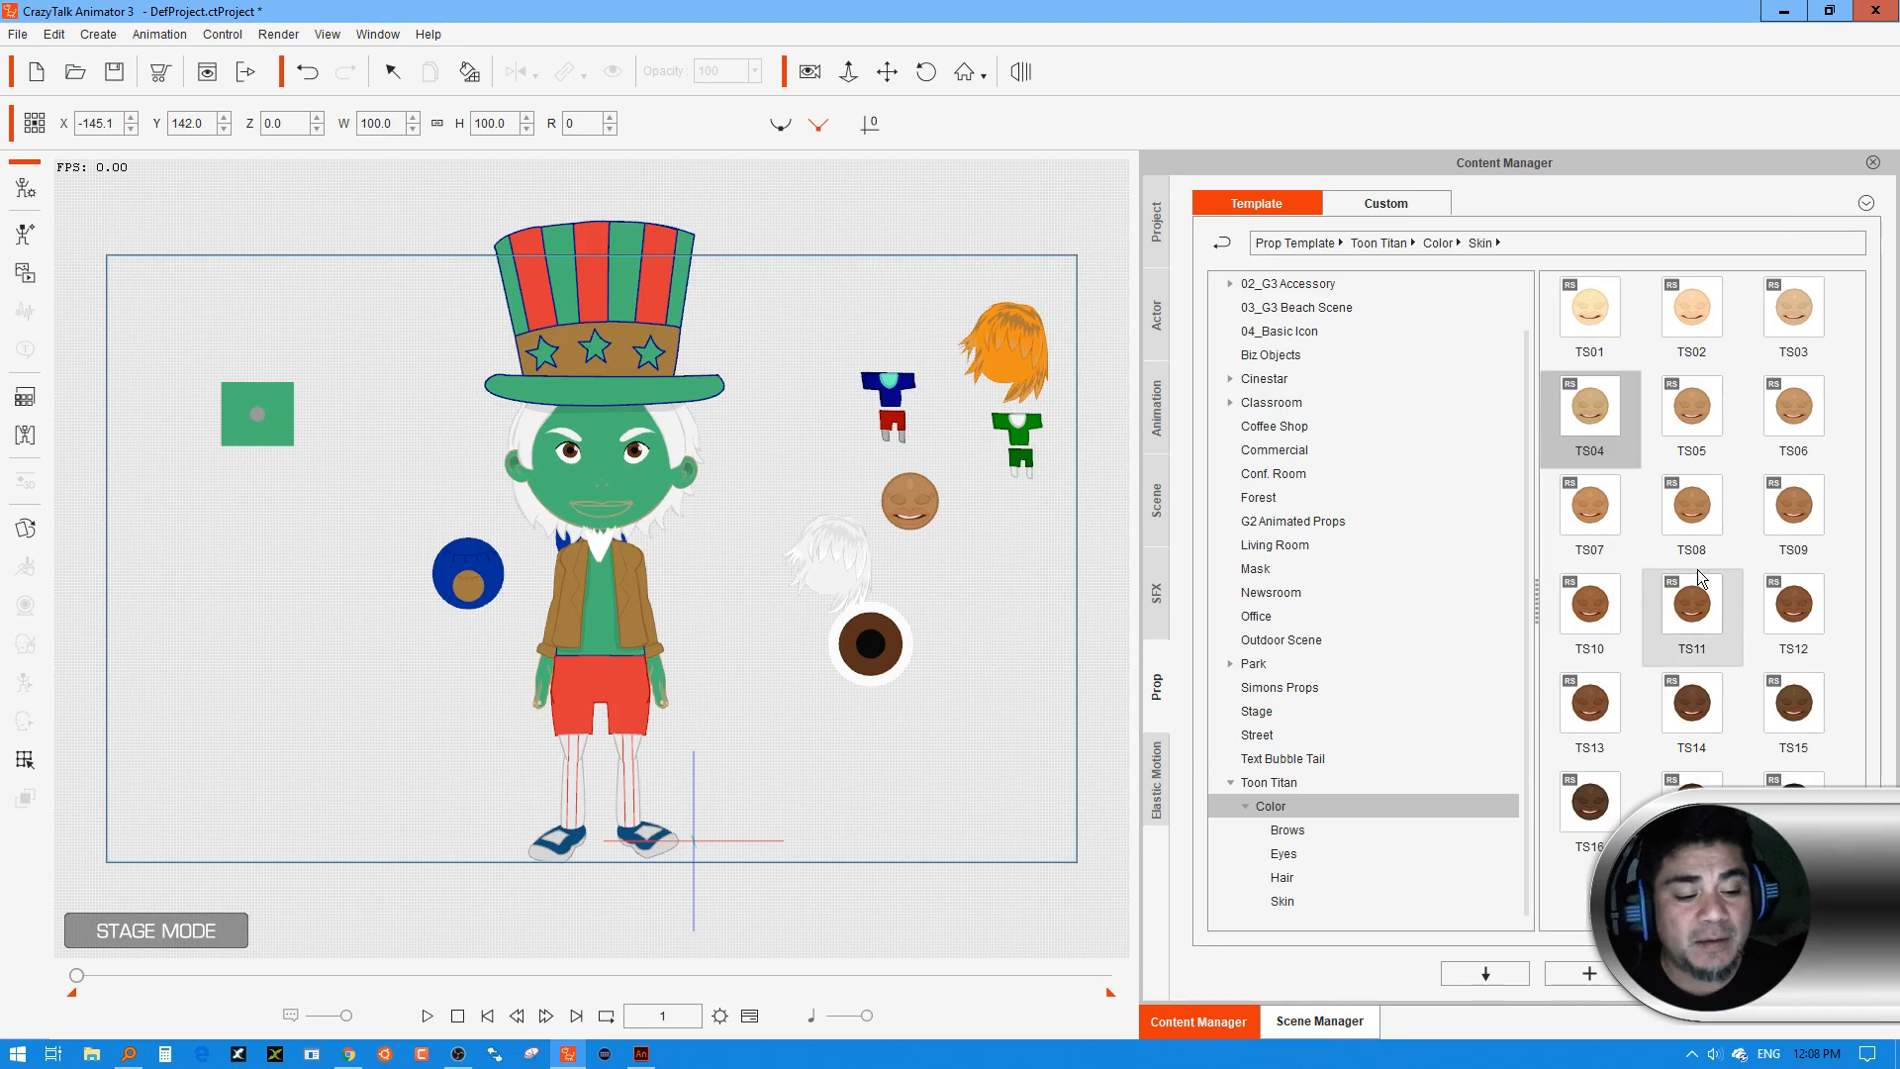
left_click_drag(1696, 568, 404, 659)
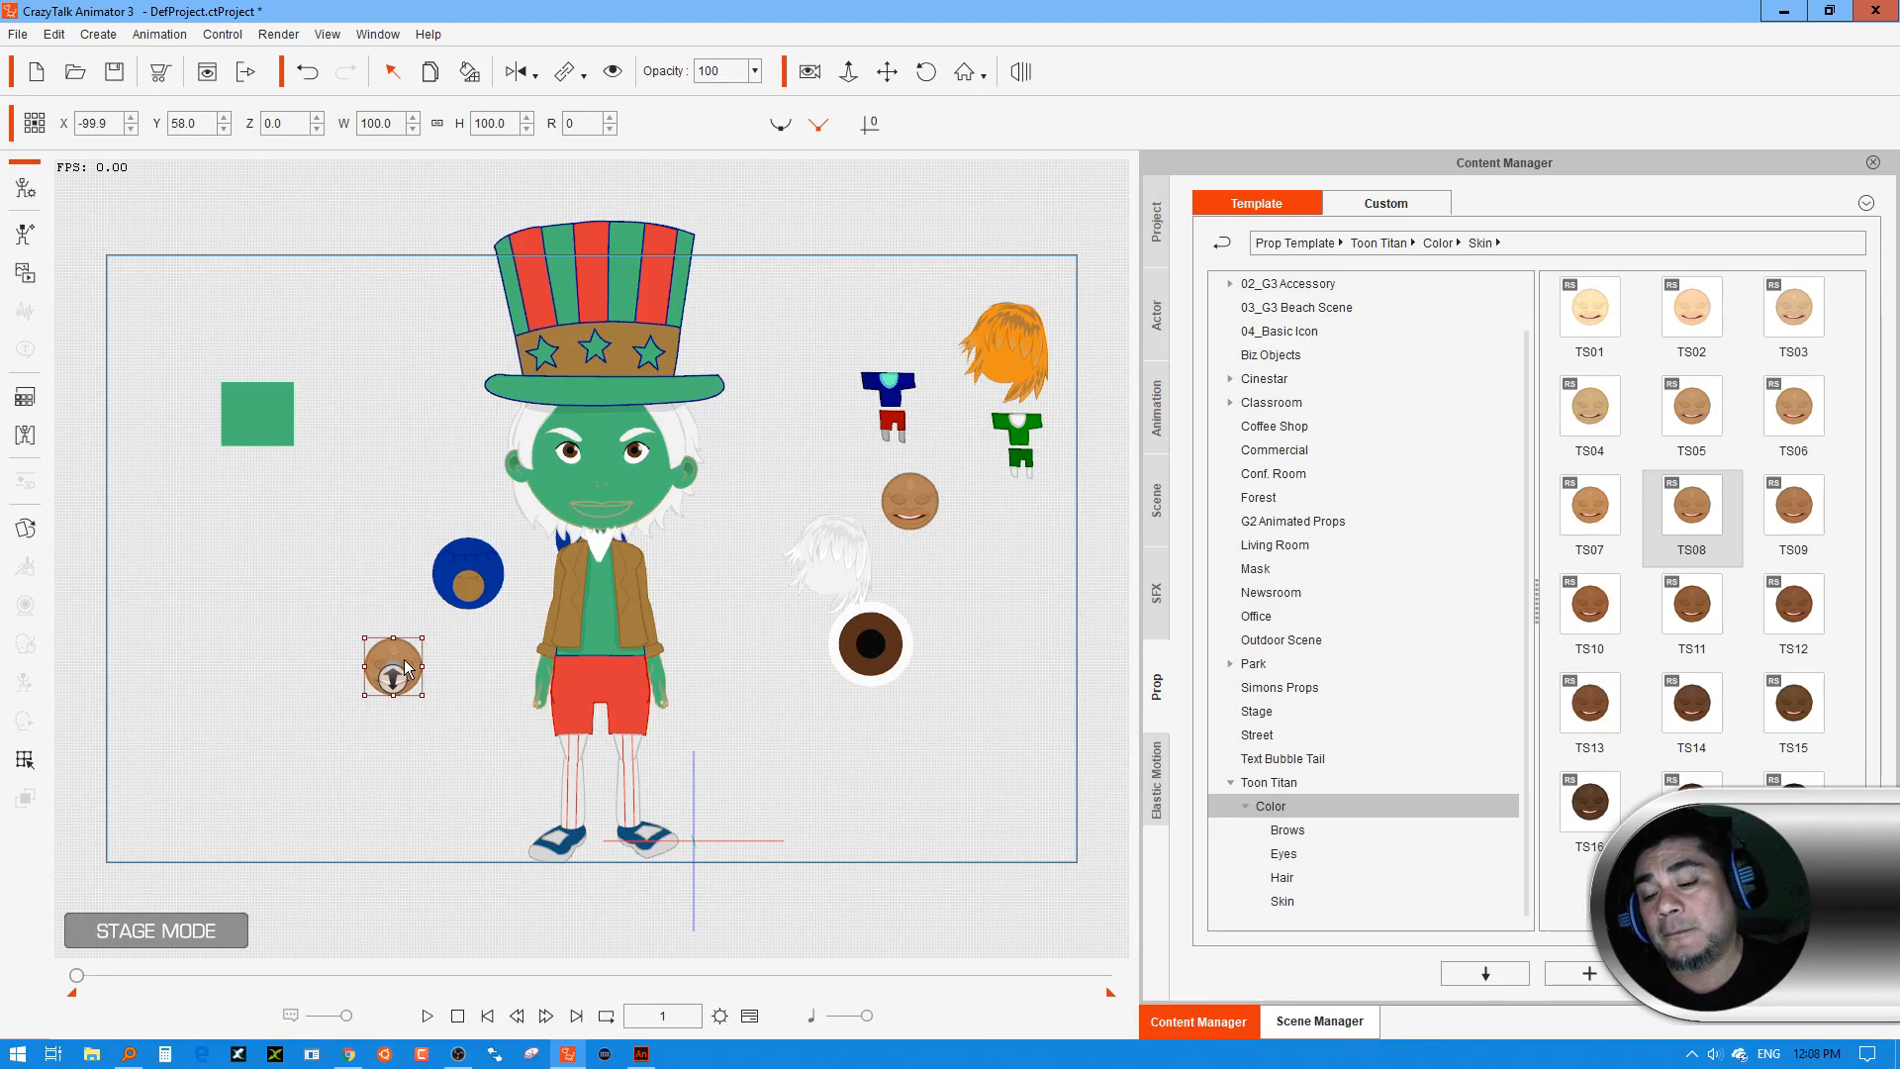
left_click_drag(404, 668, 798, 455)
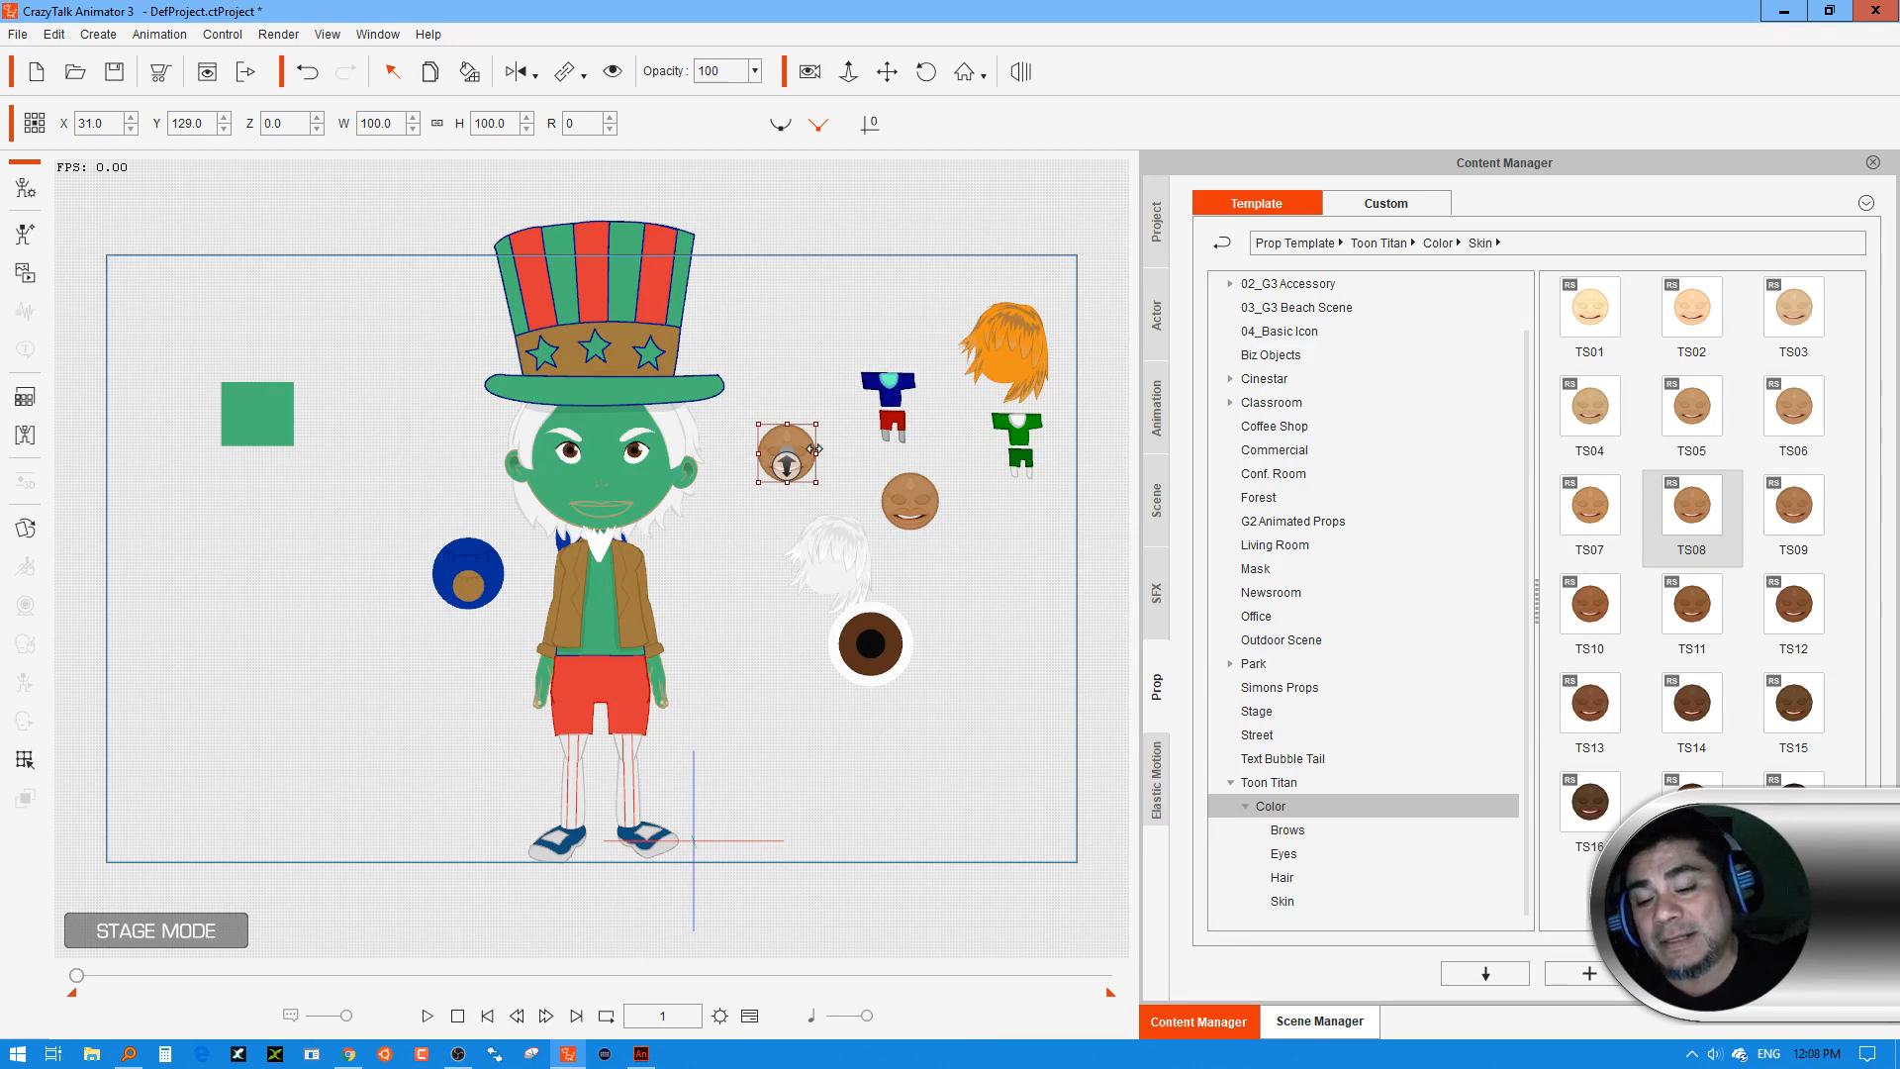
Apply the TS08 skin stylizer's color to the character's skin
left_click(469, 71)
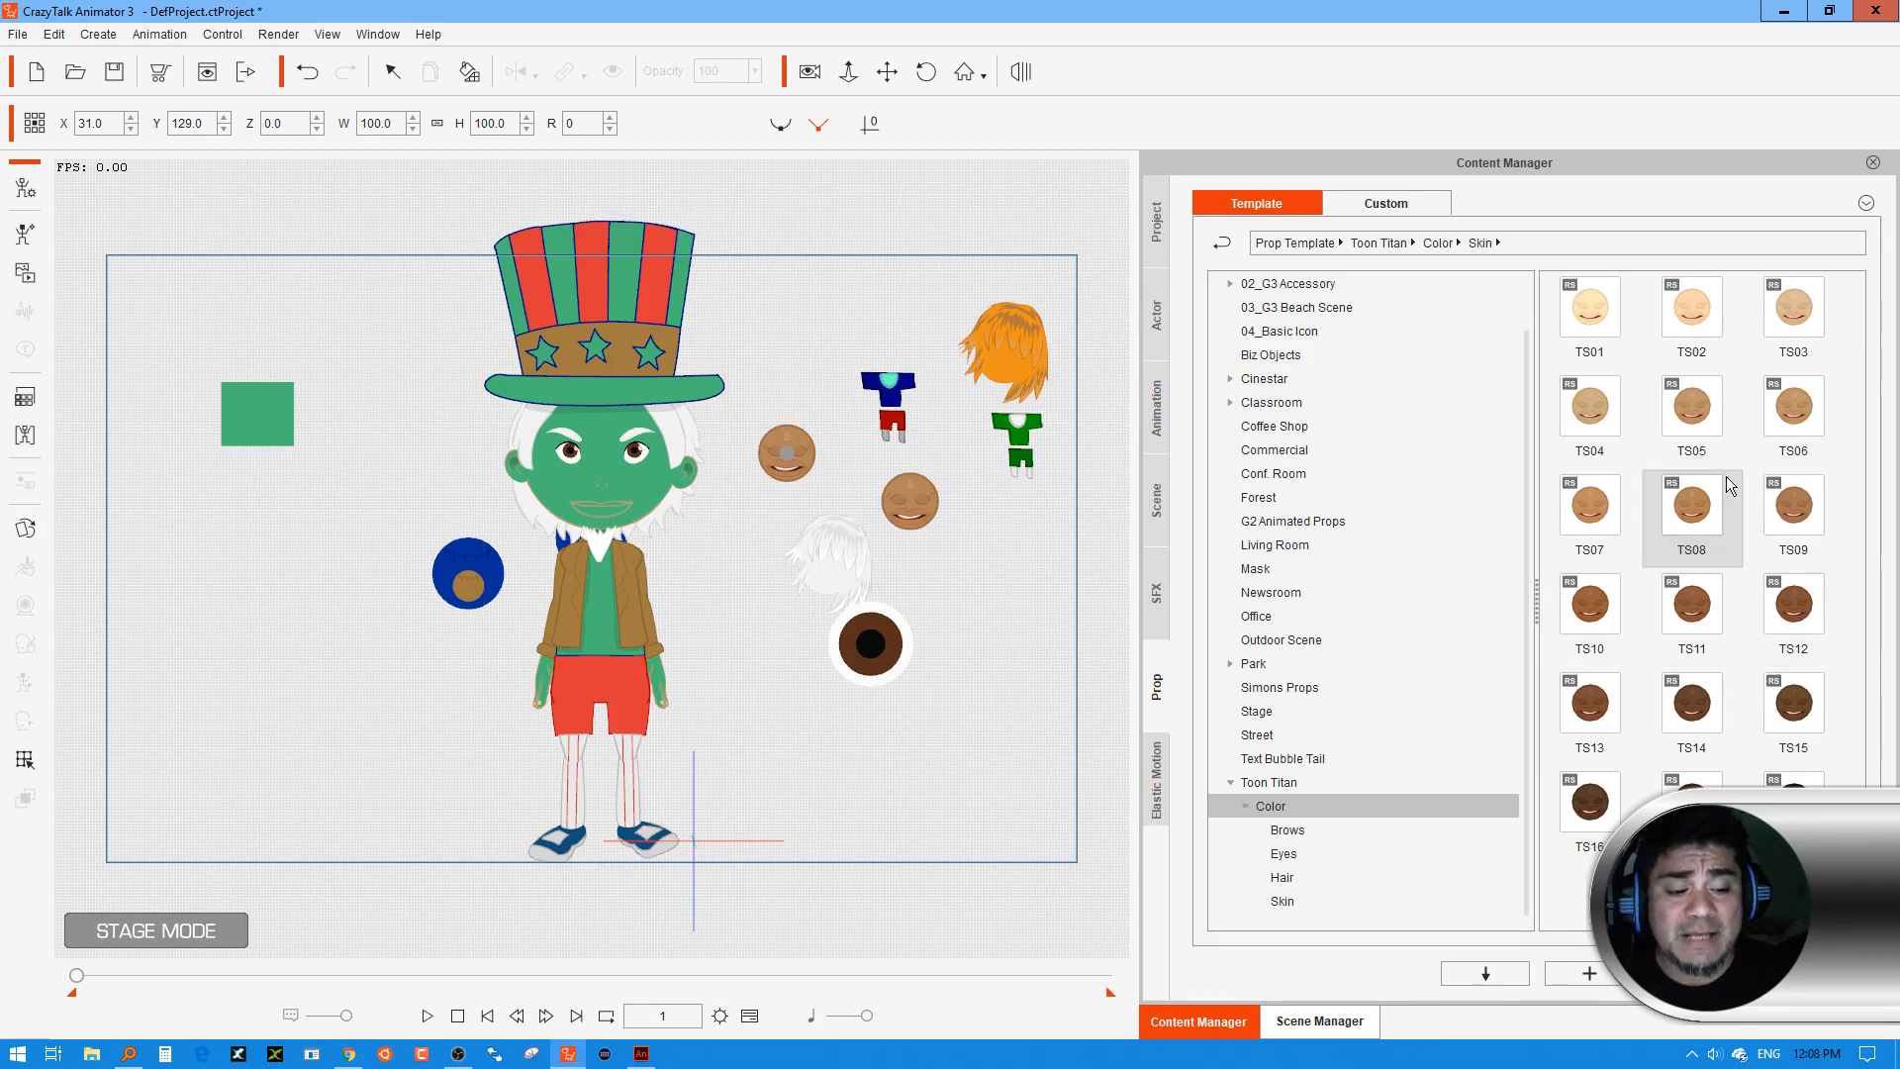
left_click_drag(1682, 558, 629, 475)
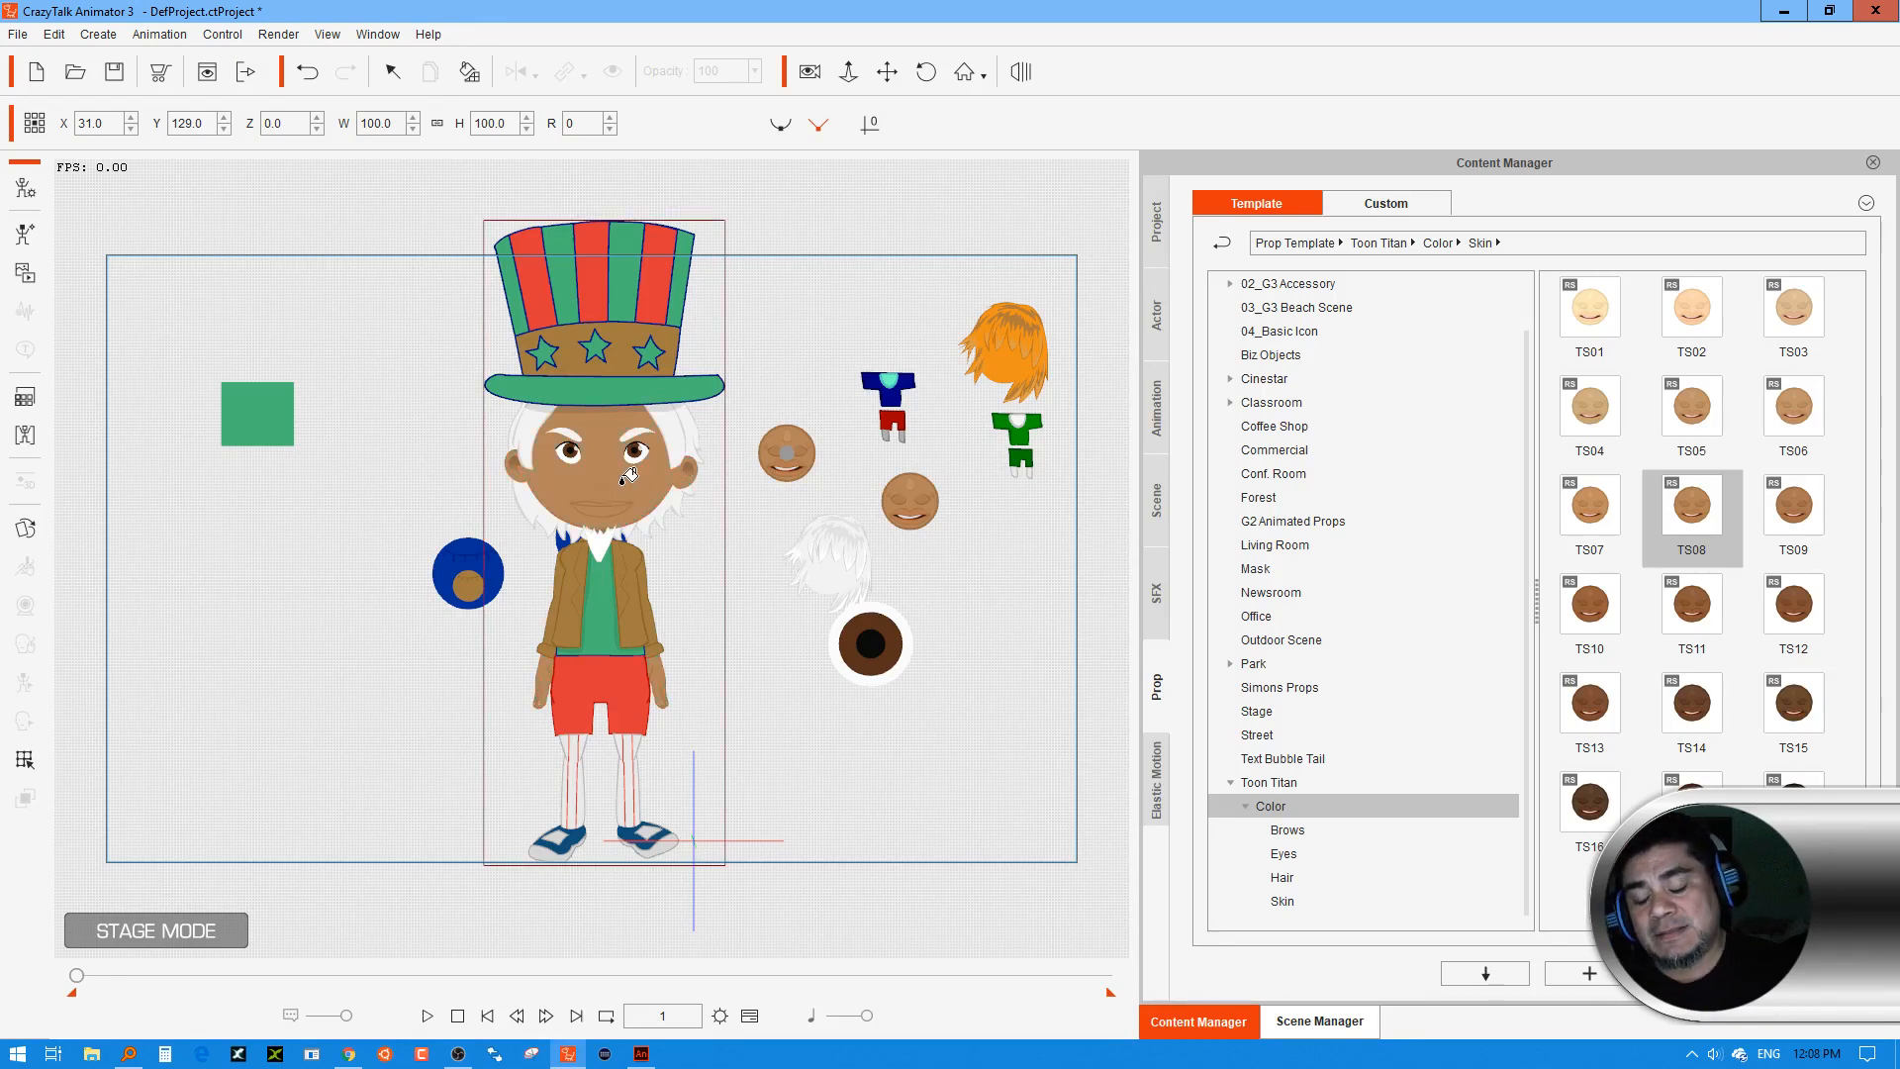